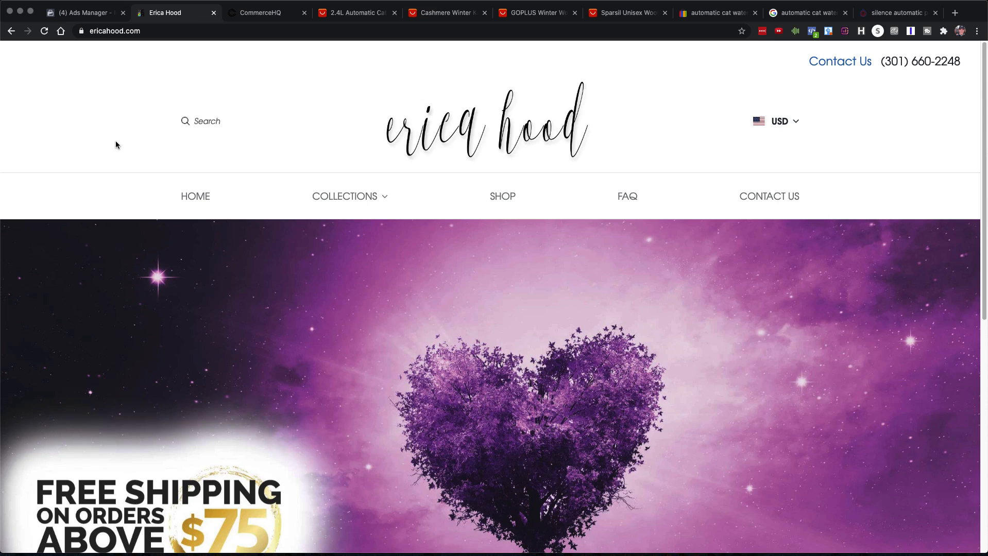
Switch to the CommerceHQ store admin and open the Accelerator app's catalog for adding products and downloading ads
click(265, 13)
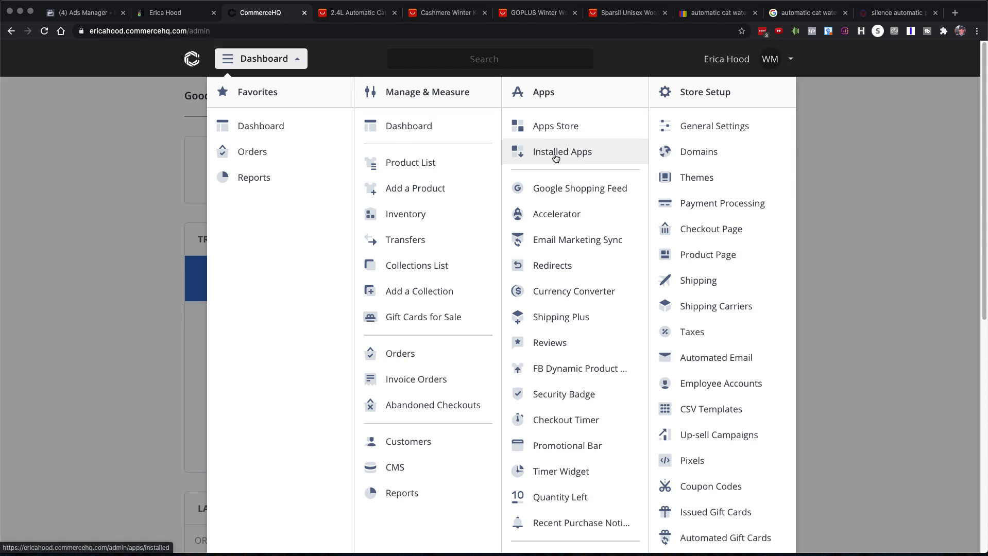
click(565, 219)
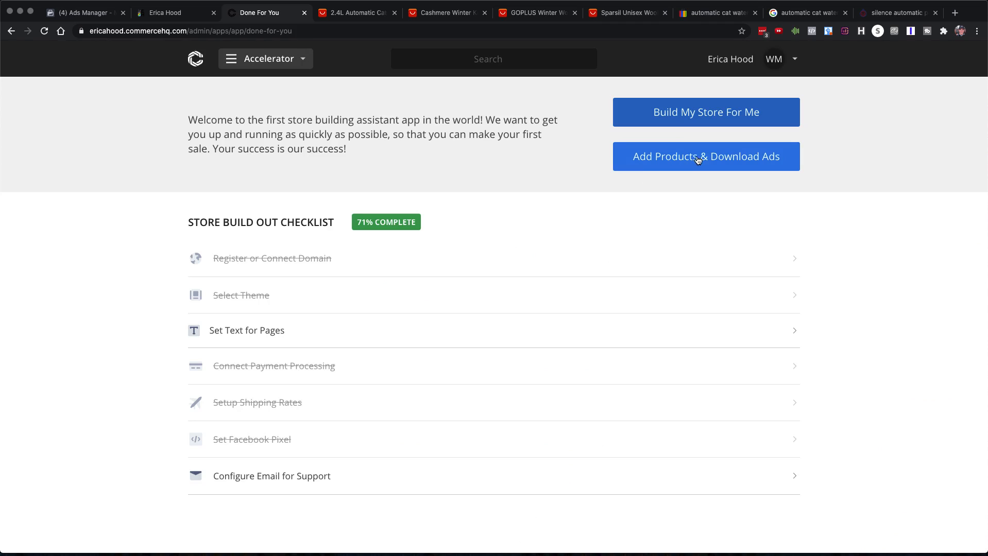
click(725, 161)
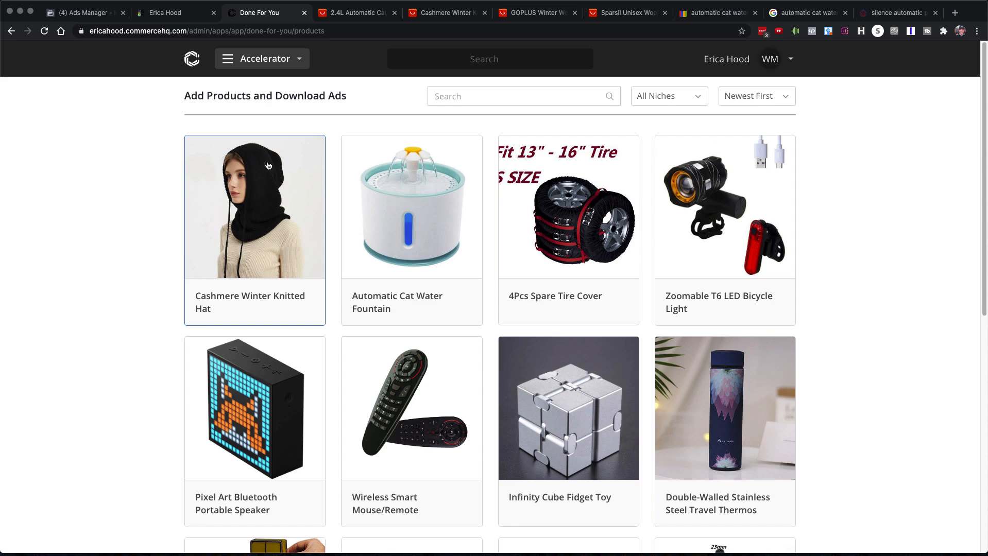
Open the Cashmere Winter Knitted Hat product details and view its photo of the hats in several colors
click(271, 195)
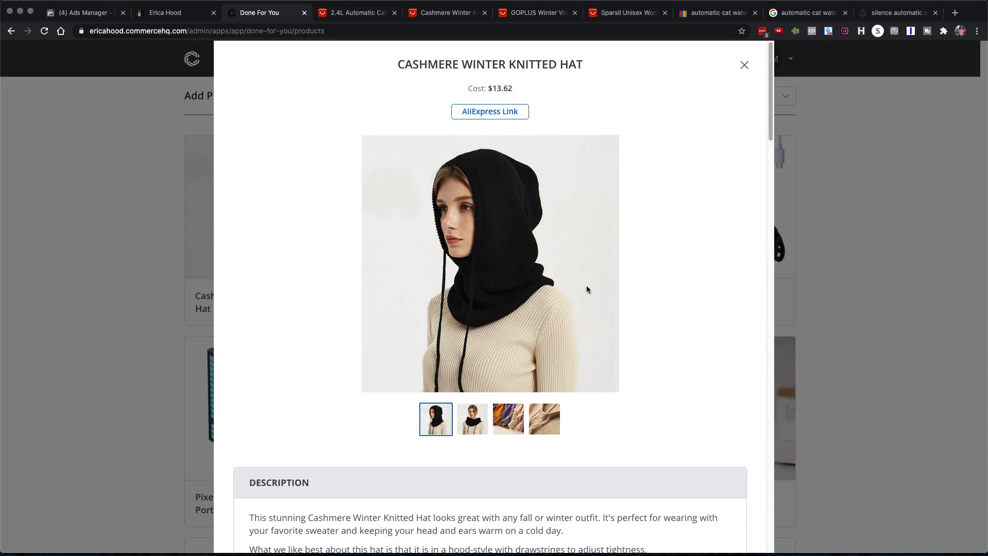
click(744, 65)
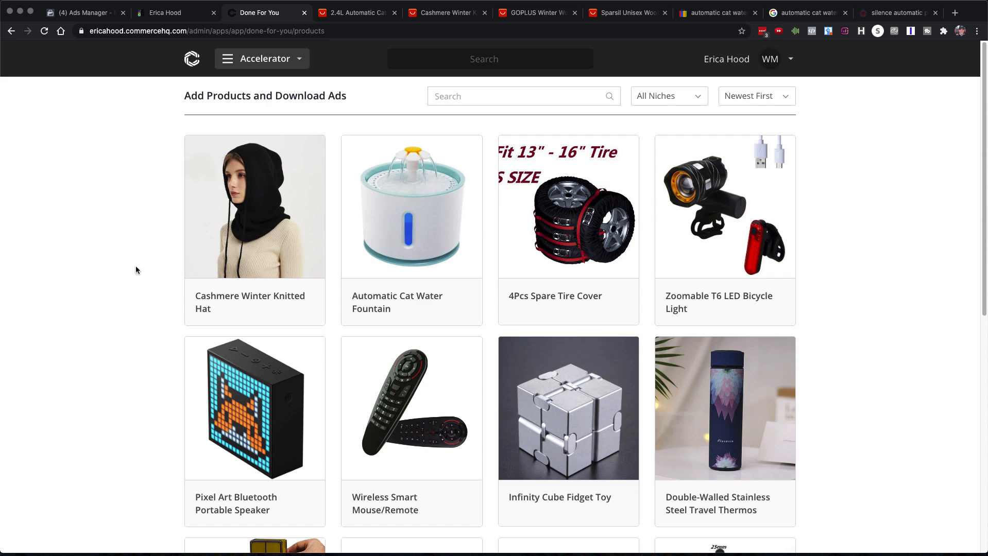
click(260, 205)
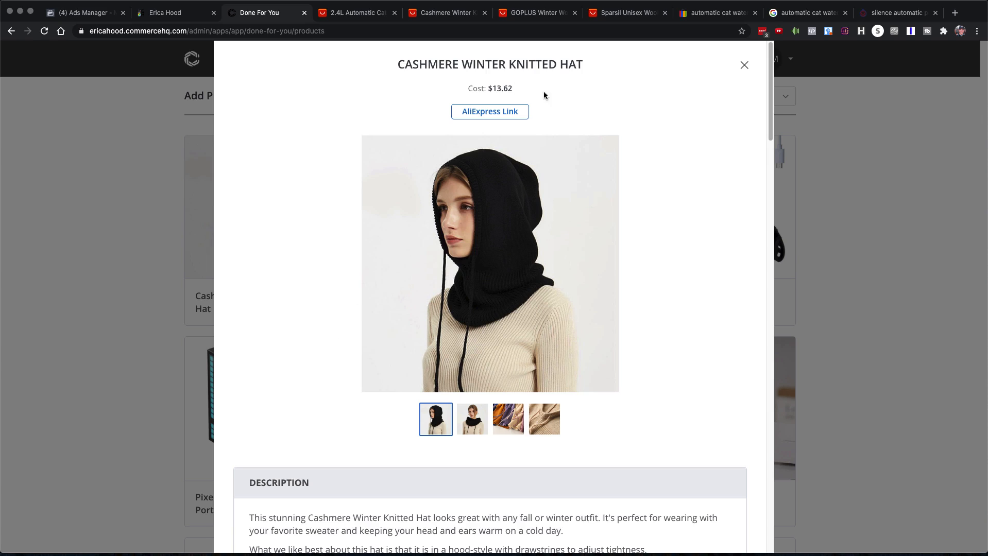
scroll(575, 399, down, 2)
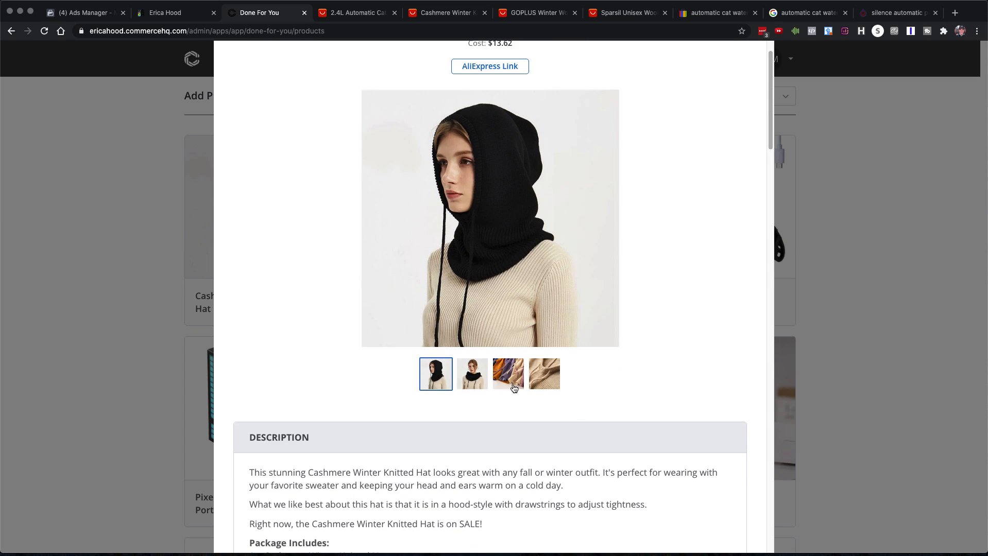
click(485, 370)
click(508, 374)
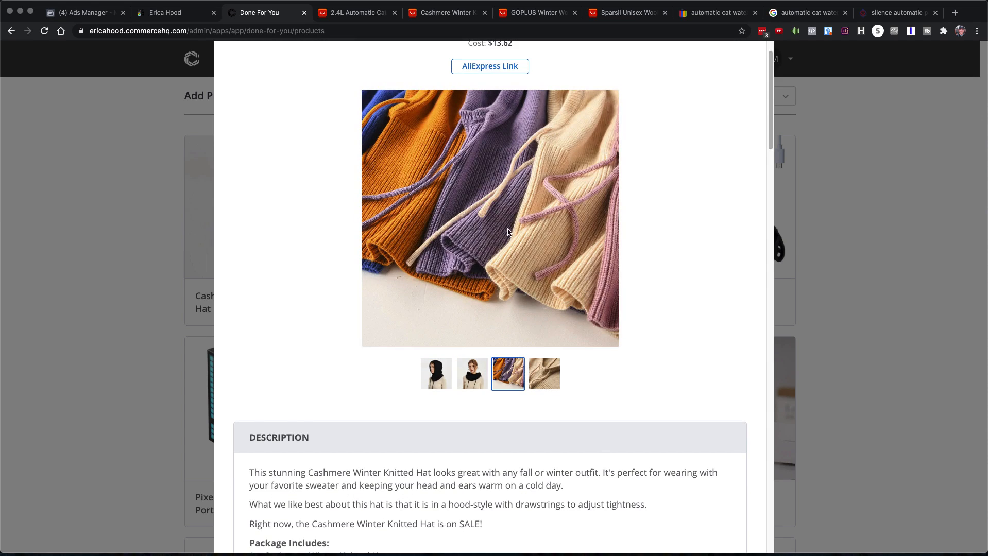
Review the hat's description, customer reviews, ad copy and ad targeting, and examine its selling price and revenue
scroll(612, 395, down, 10)
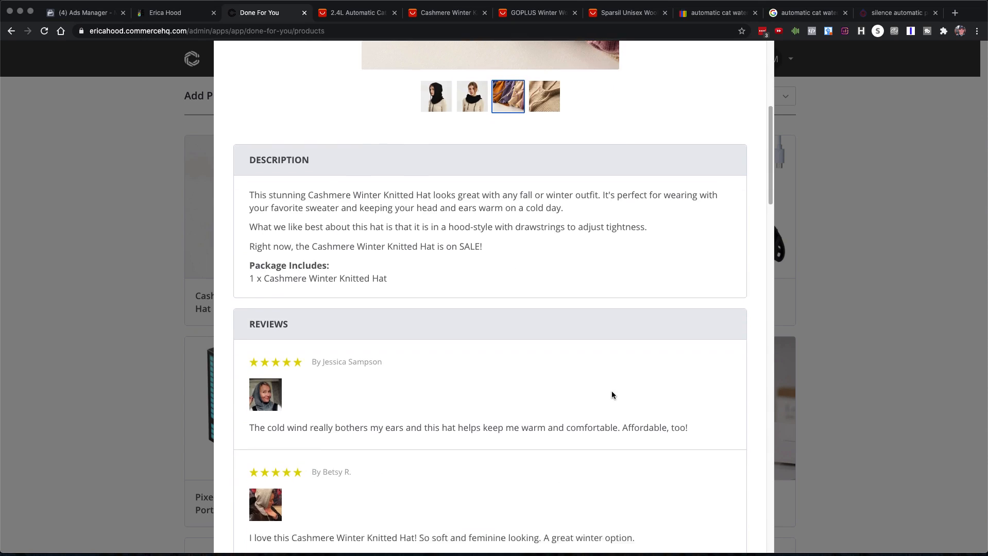
scroll(465, 305, down, 4)
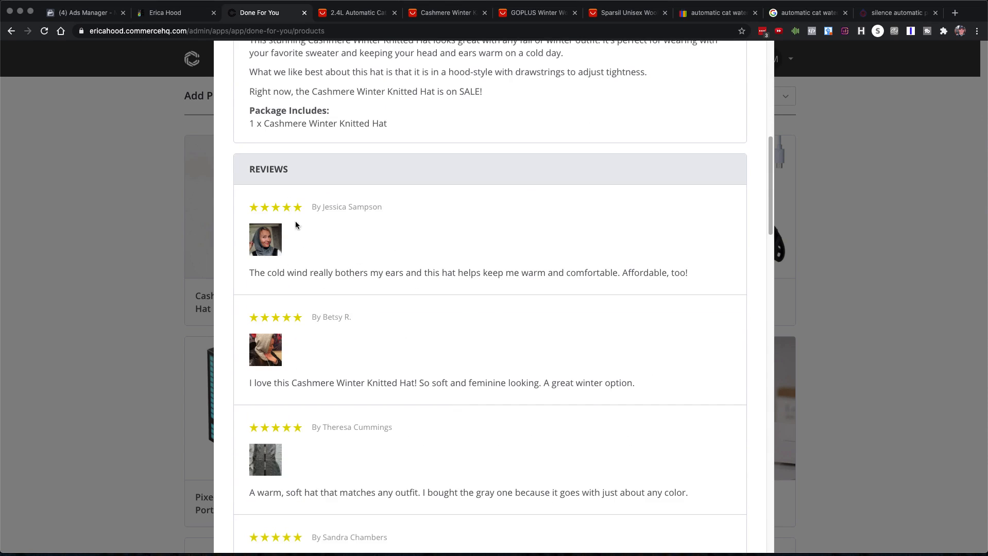
scroll(444, 332, down, 4)
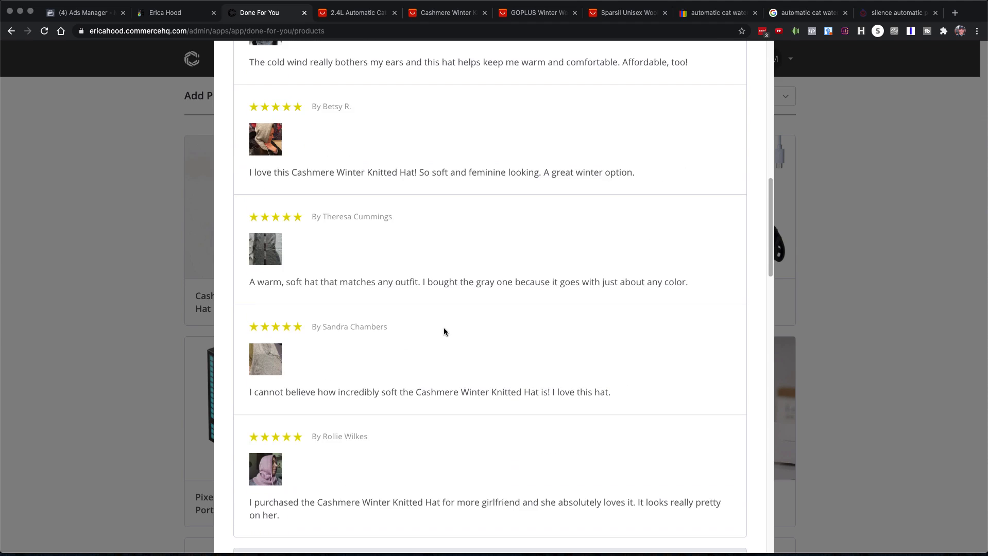
scroll(444, 332, down, 9)
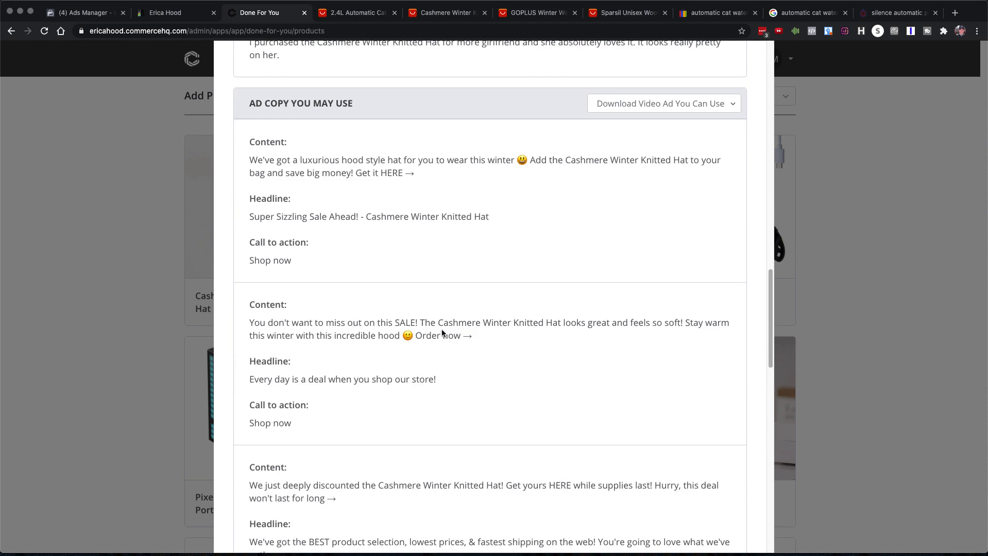
scroll(443, 335, down, 10)
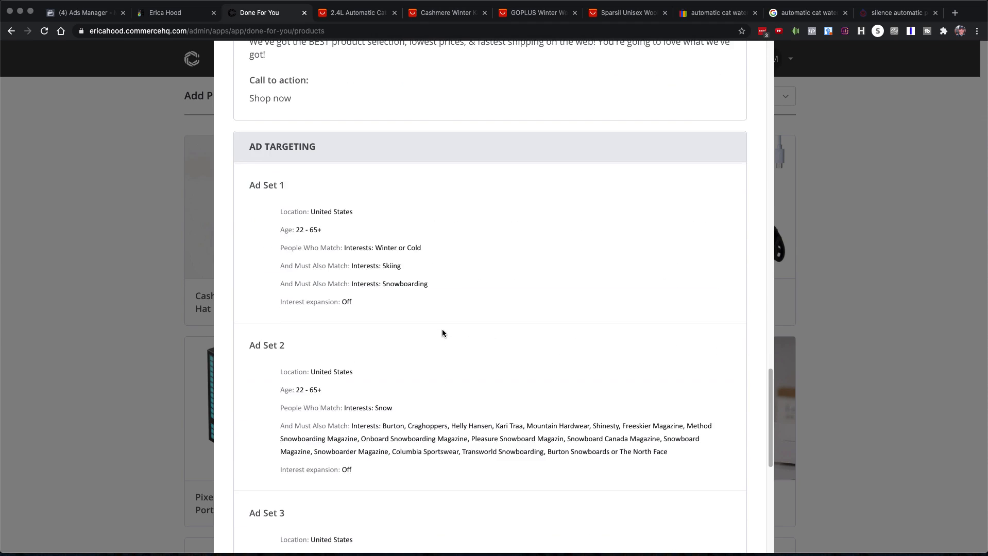
scroll(443, 332, down, 3)
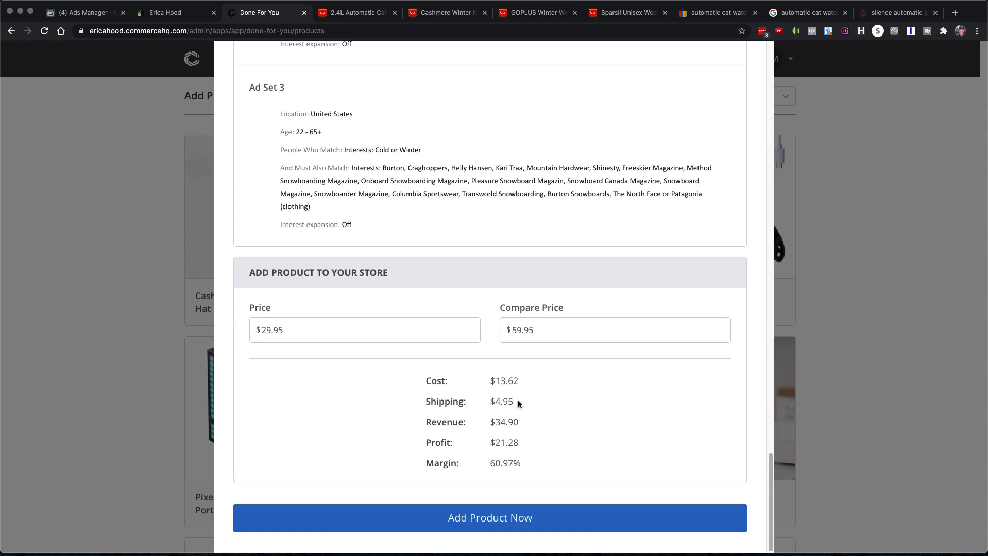
drag(305, 329, 270, 328)
drag(519, 422, 502, 423)
Open the AliExpress supplier page linked from the Cashmere Winter Knitted Hat details
scroll(551, 441, up, 15)
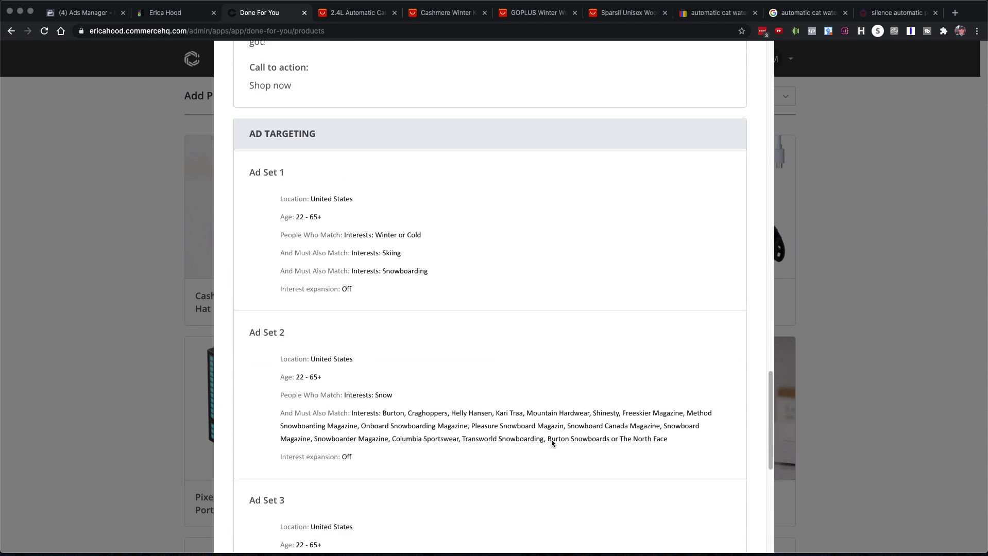
scroll(552, 443, up, 10)
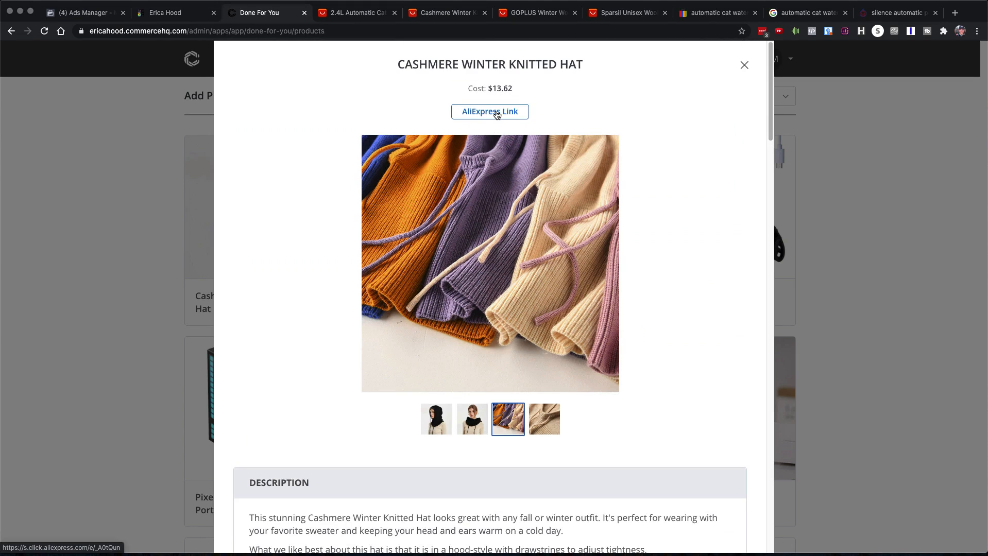
click(496, 113)
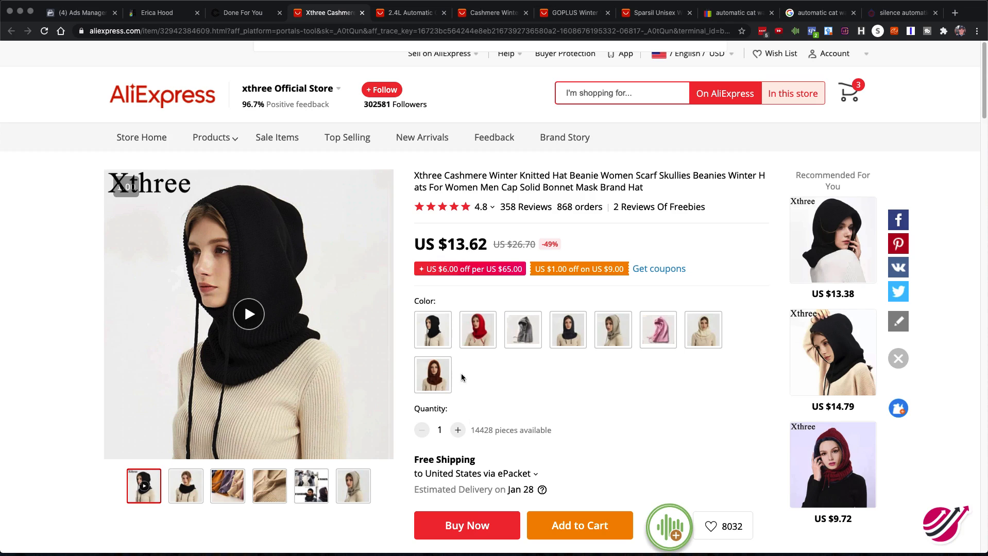
Preview the hat's black, red and gray color options and check the shipping methods available to the United States
click(433, 330)
click(478, 330)
click(522, 335)
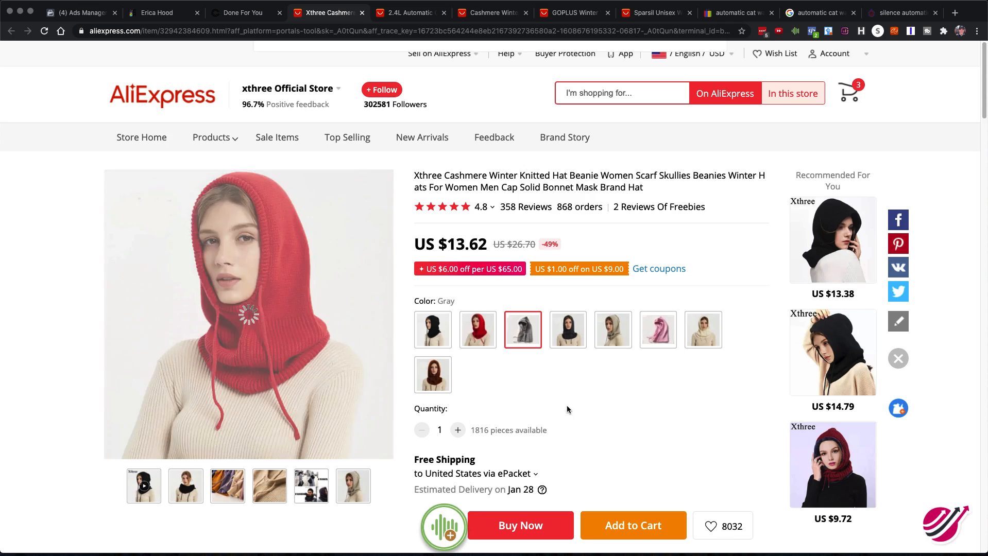
click(510, 474)
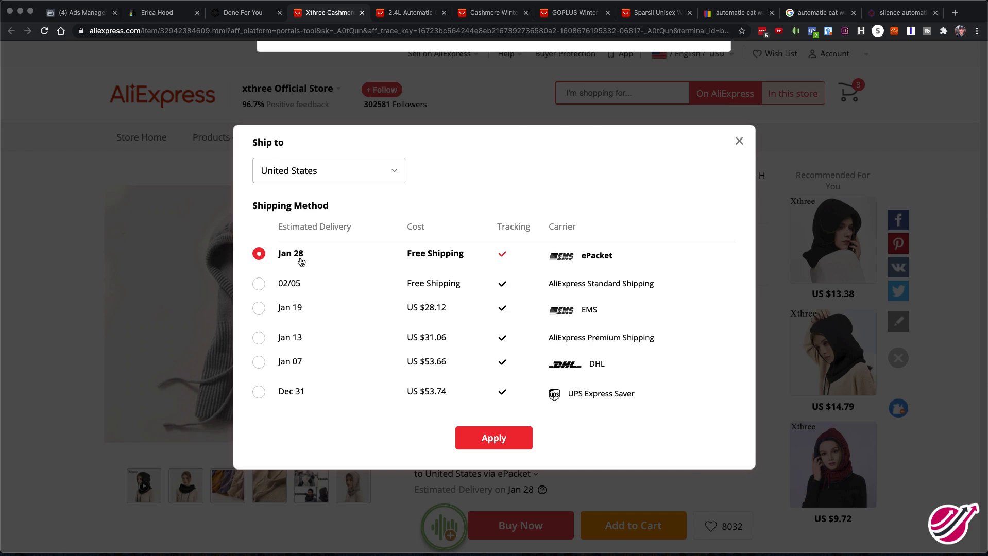
click(740, 142)
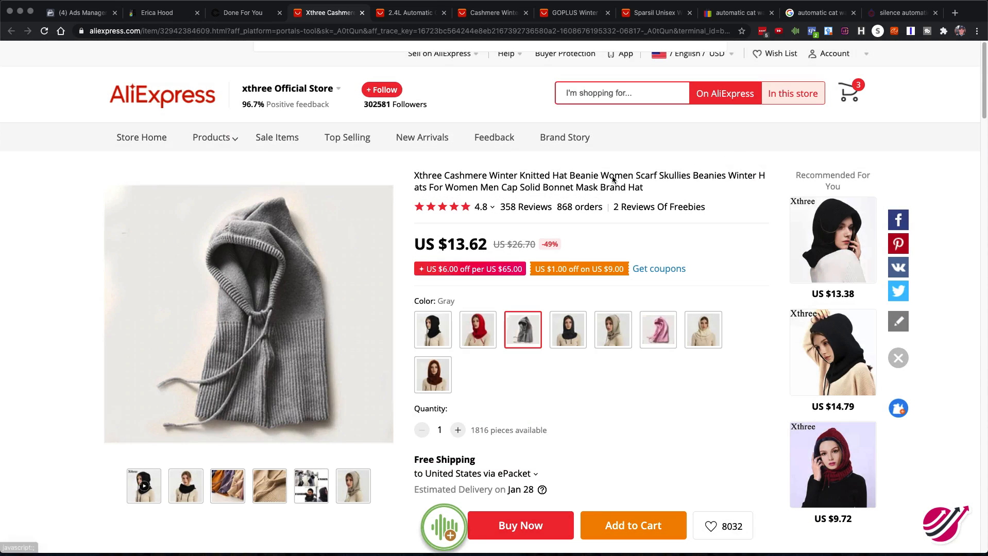
Switch to the AliExpress results for Cashmere Winter Knitted Hat and filter them to items shipping from the United States
click(495, 12)
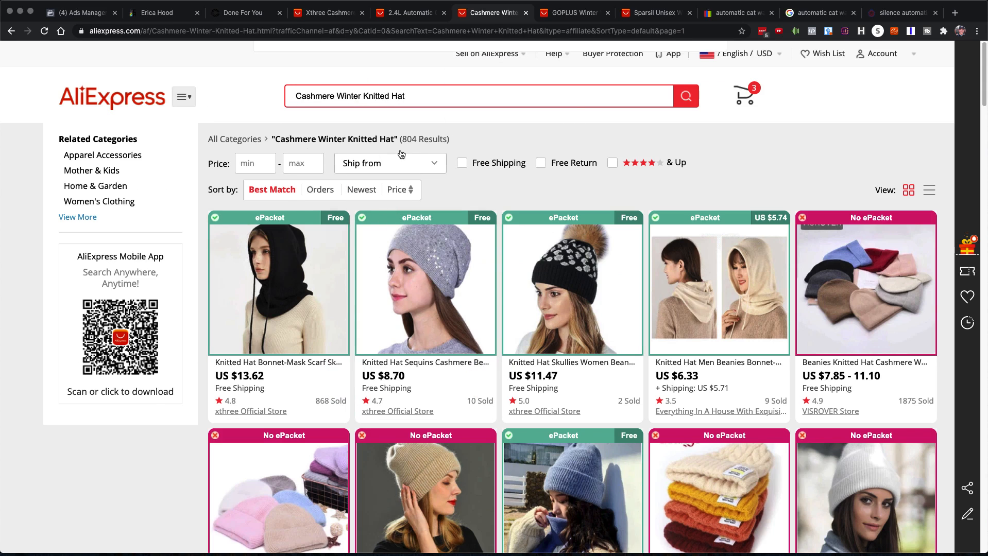
click(371, 163)
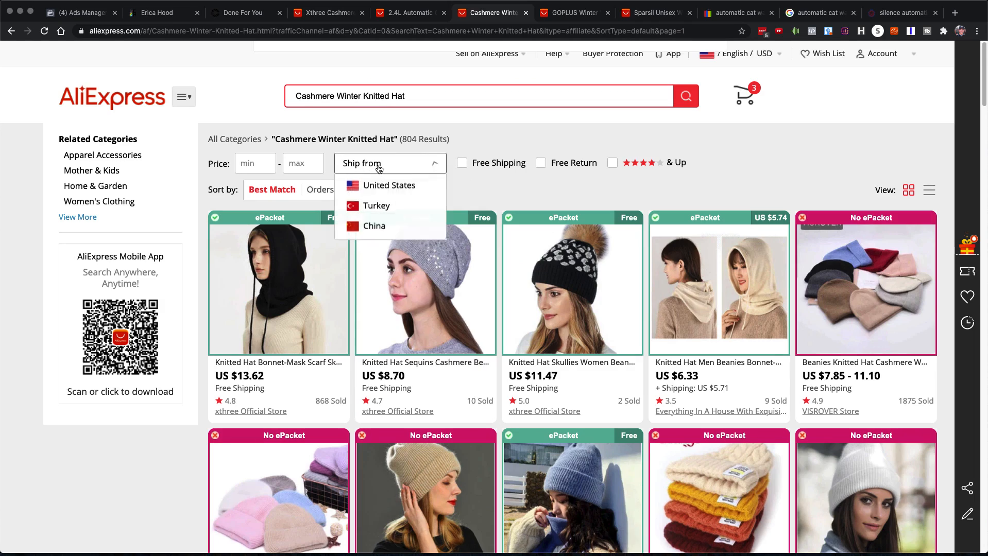
click(383, 186)
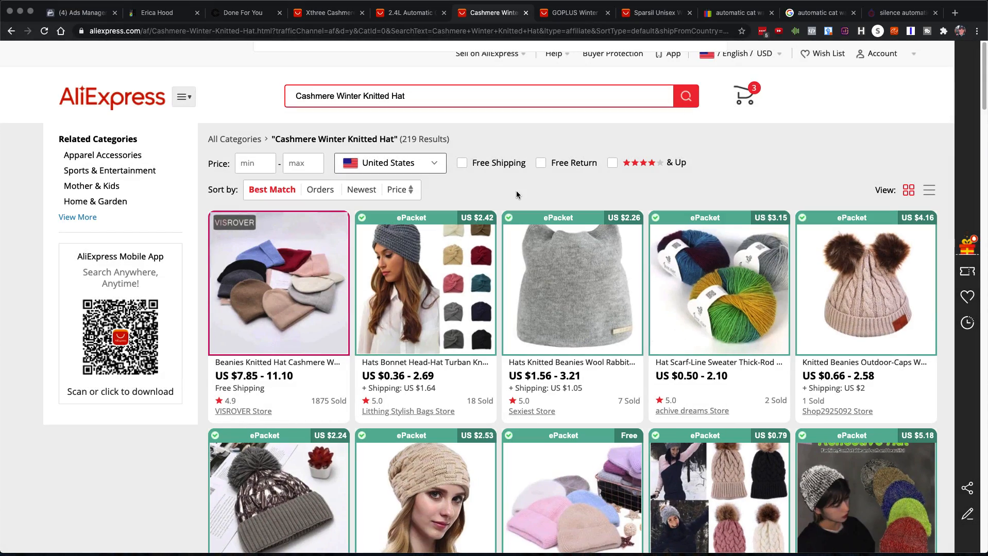
Scan the first page of filtered results for a hooded knitted hat matching the catalog product
scroll(552, 277, down, 1)
scroll(552, 277, down, 7)
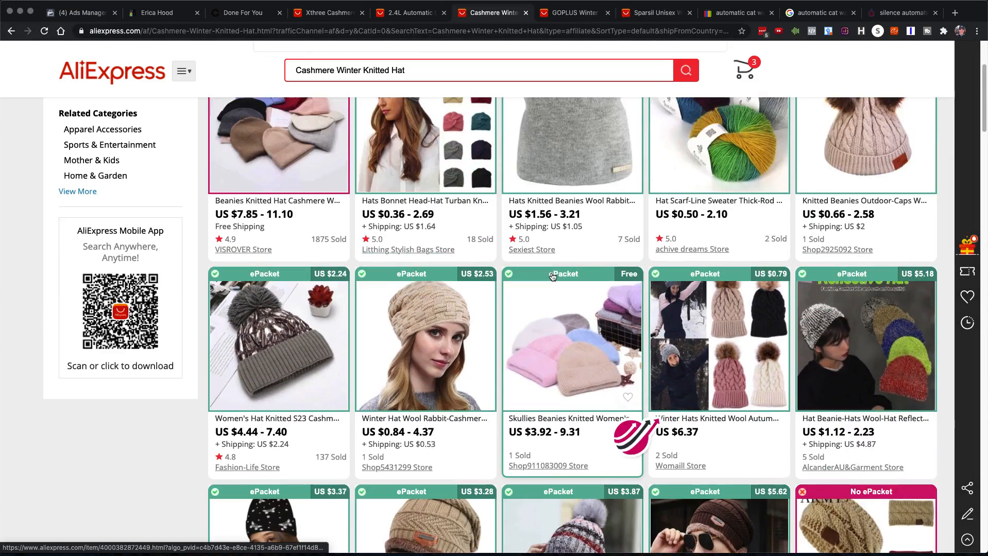
scroll(553, 277, down, 6)
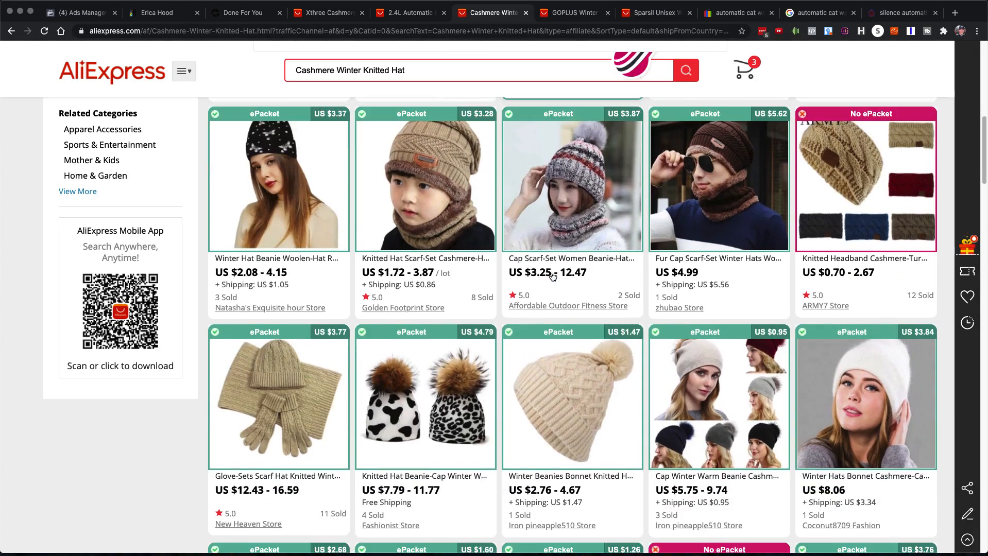
scroll(552, 277, down, 5)
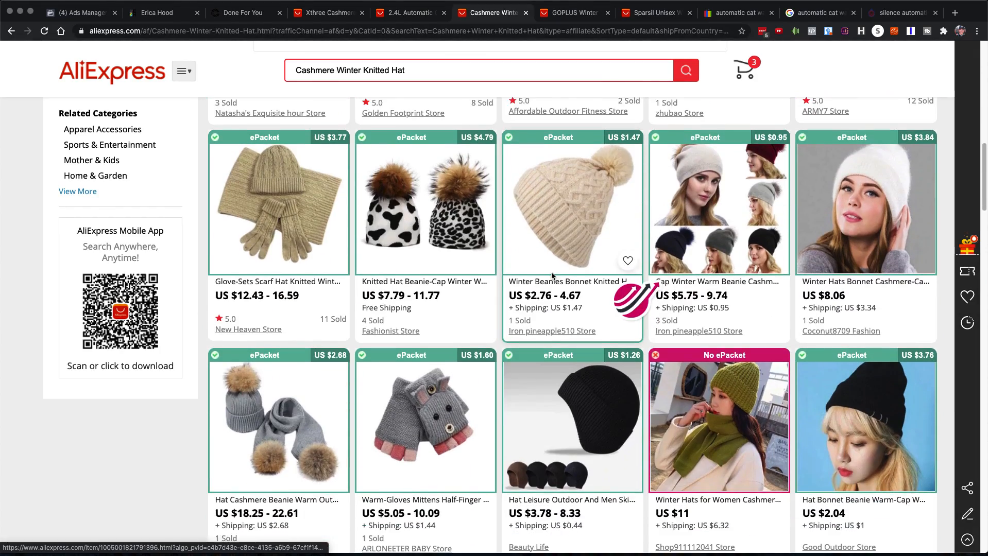
scroll(553, 276, down, 3)
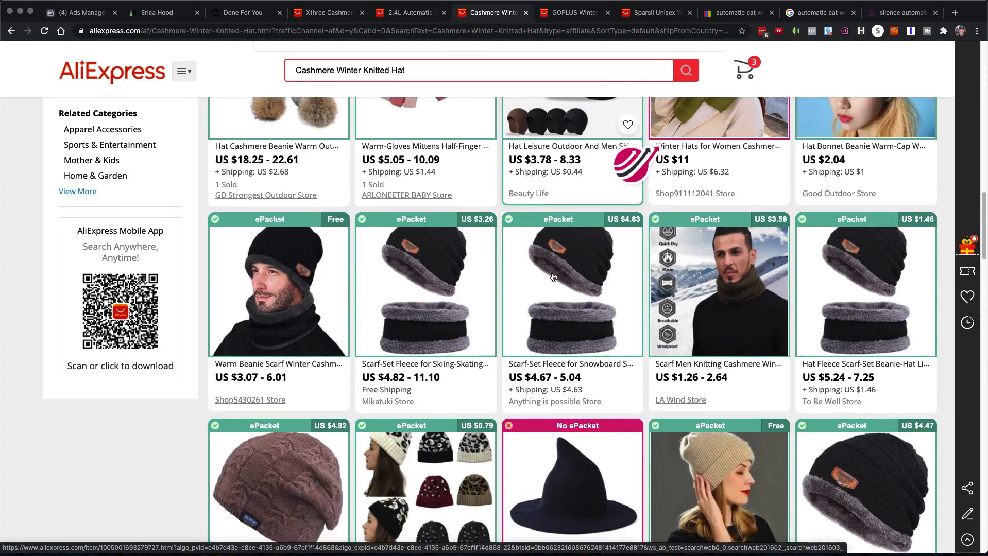
scroll(600, 287, down, 8)
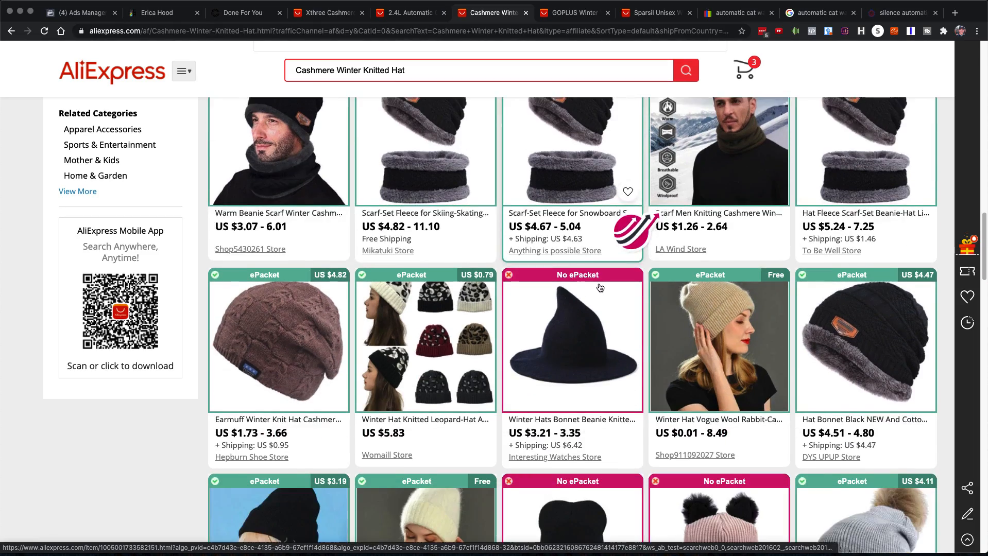
scroll(600, 287, down, 7)
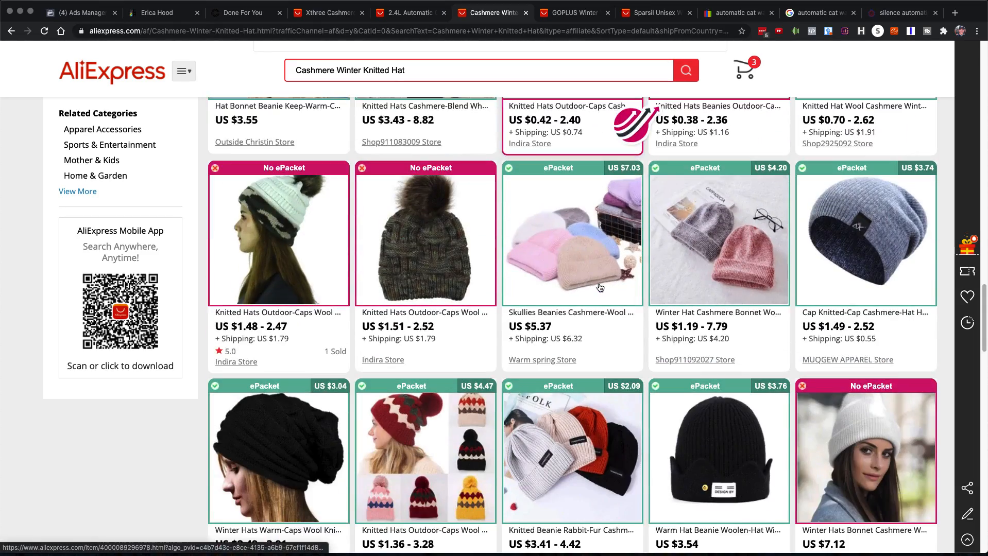
scroll(600, 287, down, 5)
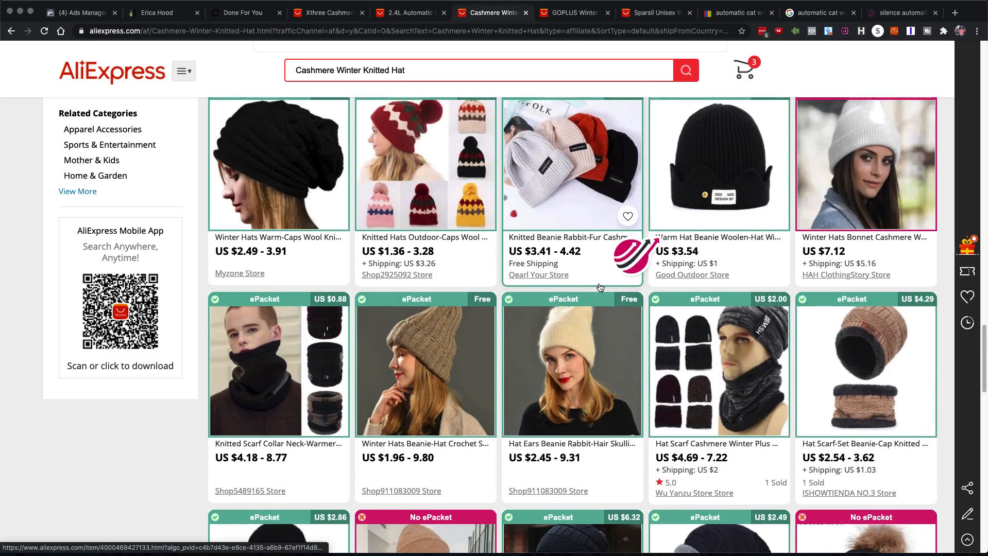
scroll(600, 287, down, 3)
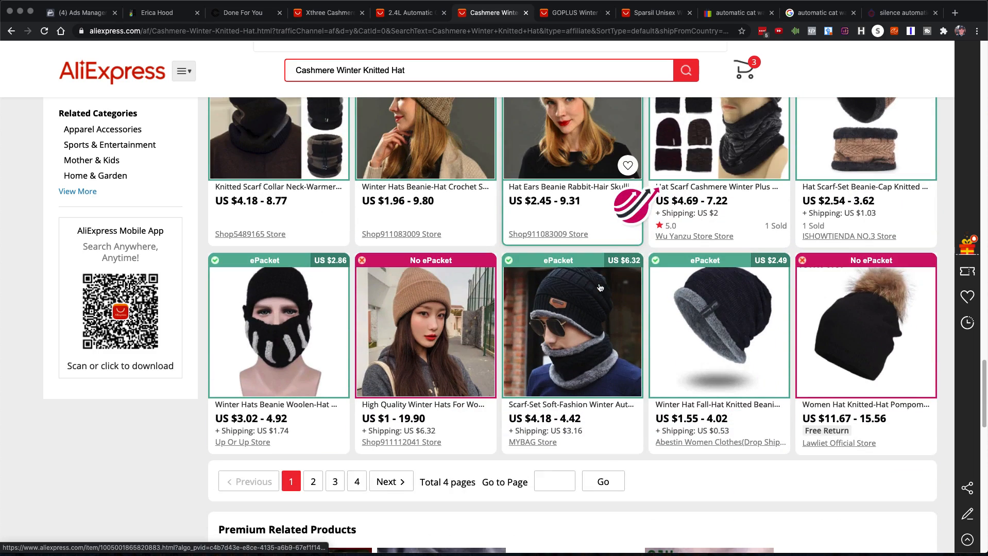
Go to the second page of filtered results and scan it for a hooded knitted hat matching the catalog product
click(389, 483)
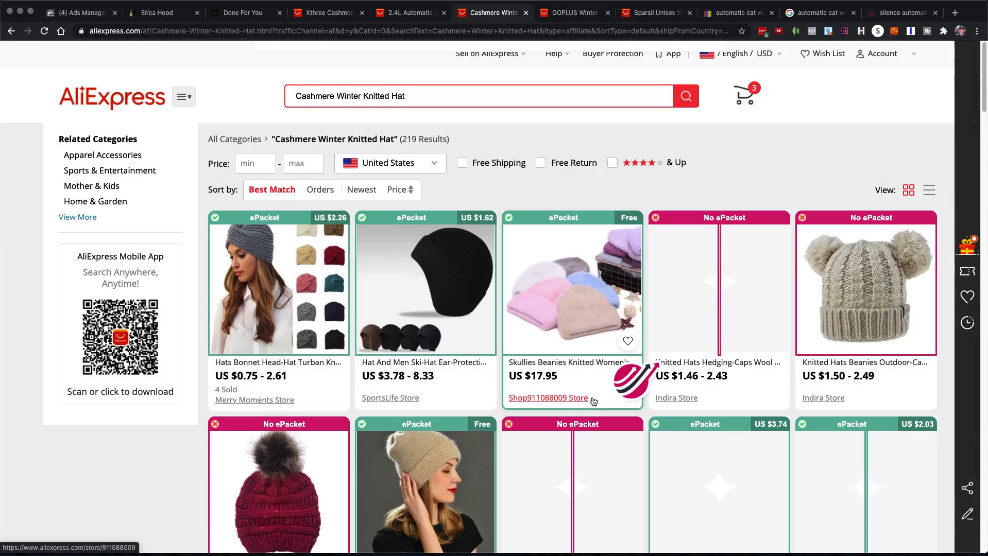
scroll(593, 402, down, 3)
scroll(593, 401, down, 1)
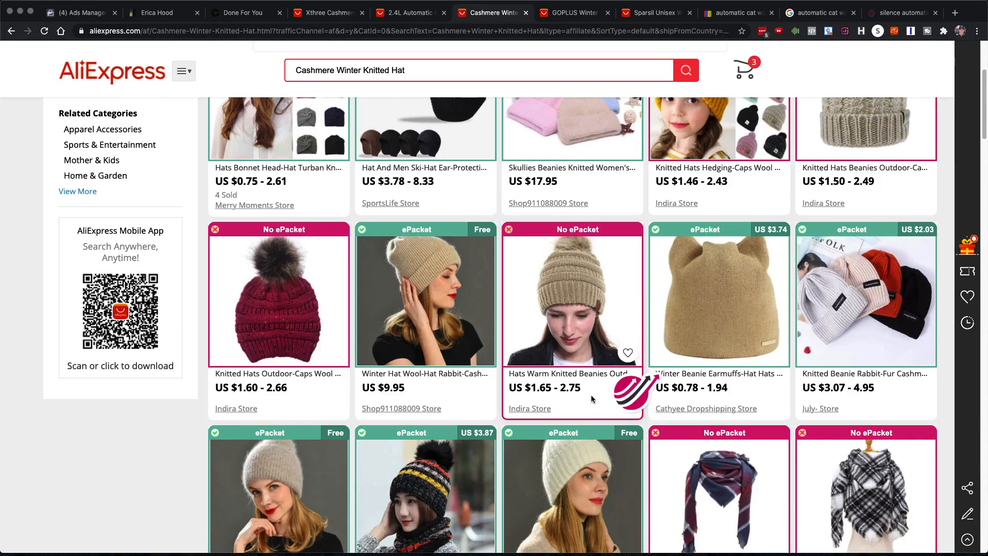
scroll(591, 394, down, 7)
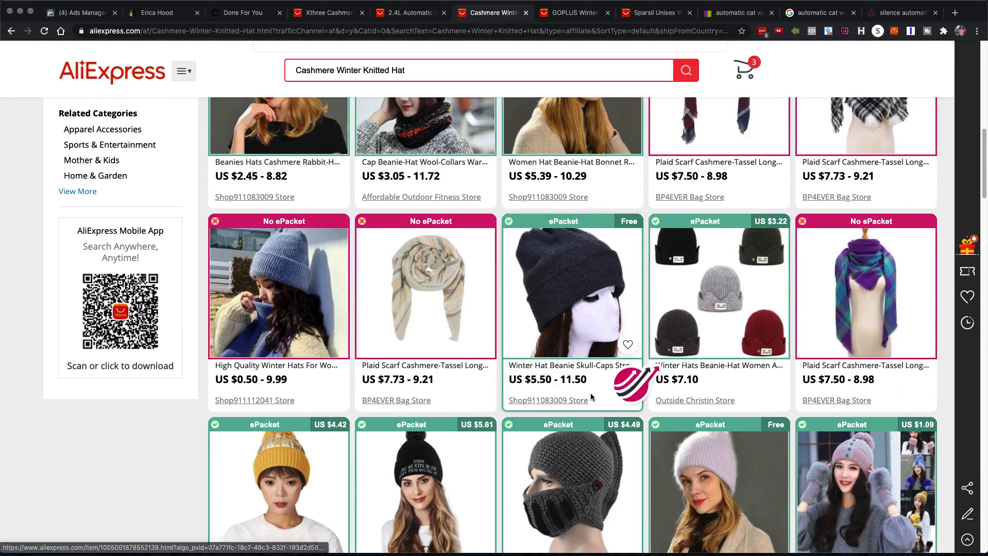
scroll(590, 393, down, 3)
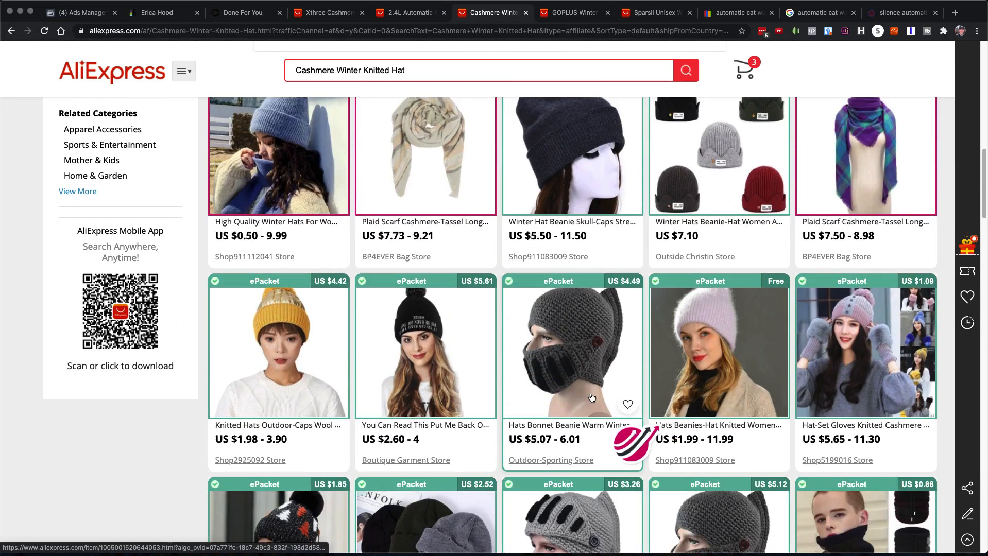
scroll(591, 398, down, 6)
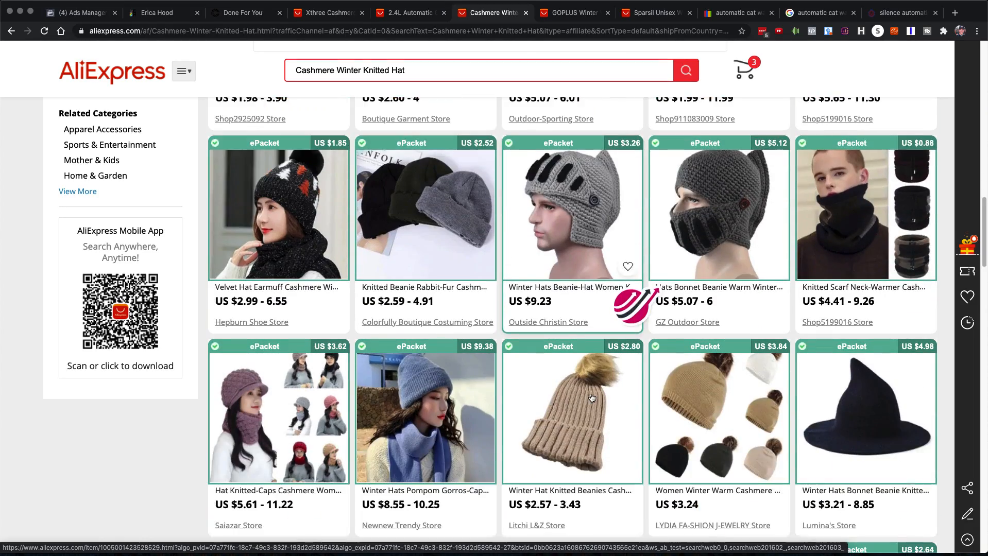
scroll(591, 397, down, 5)
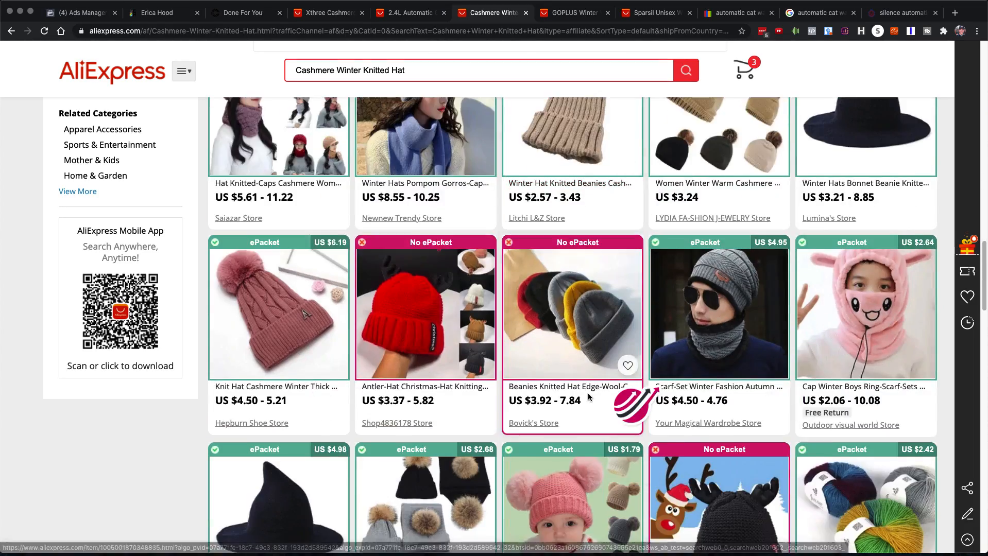
scroll(589, 397, down, 6)
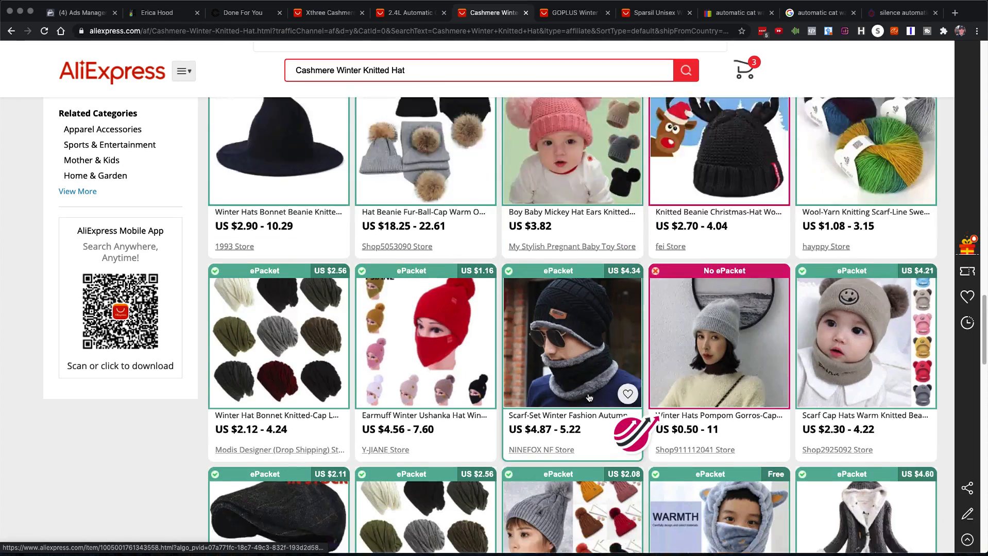
scroll(588, 397, down, 6)
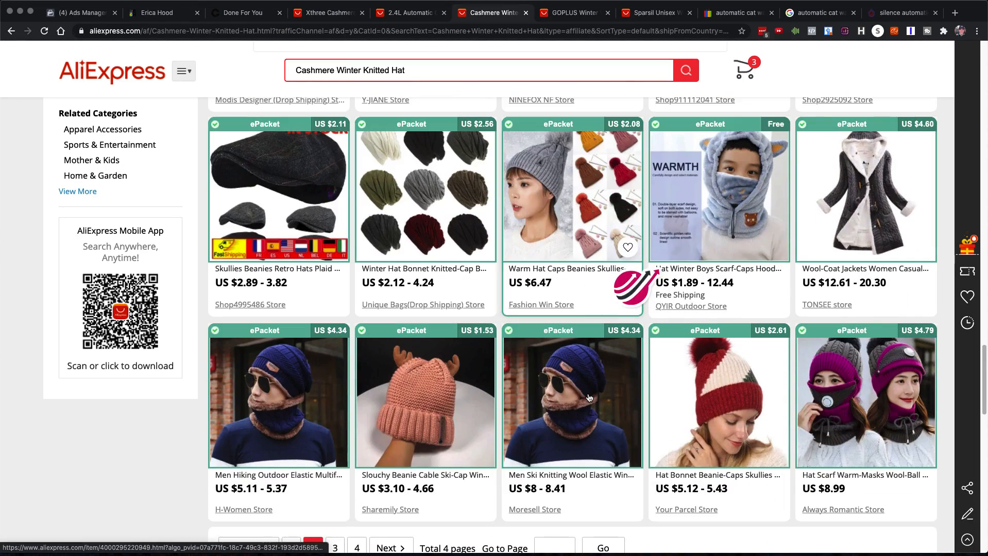
scroll(589, 398, down, 3)
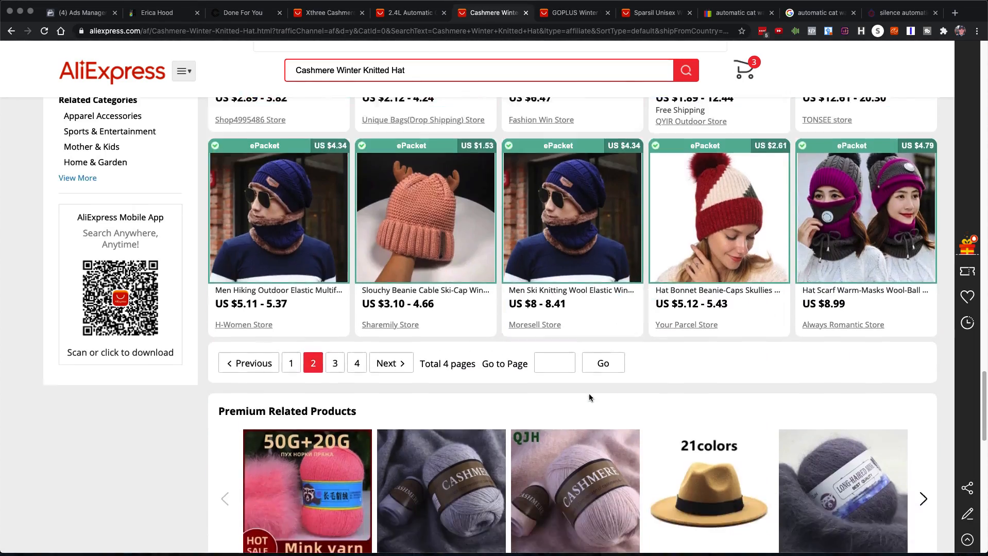
scroll(589, 397, down, 1)
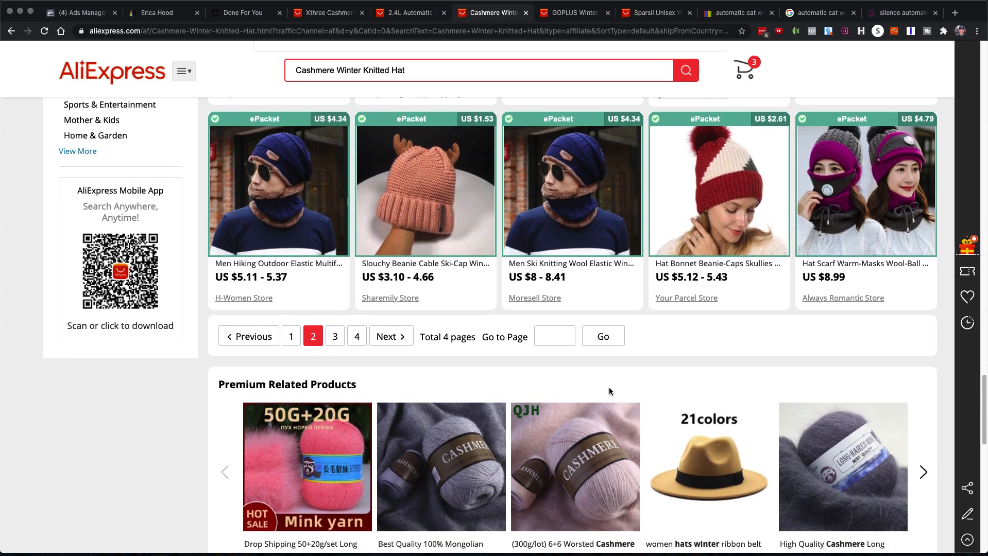
scroll(609, 392, up, 15)
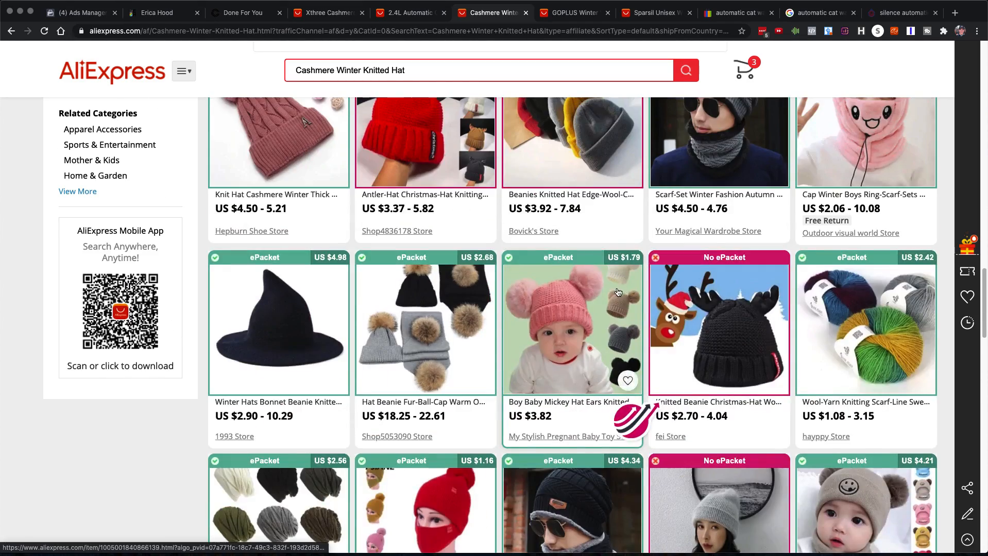
scroll(618, 292, up, 15)
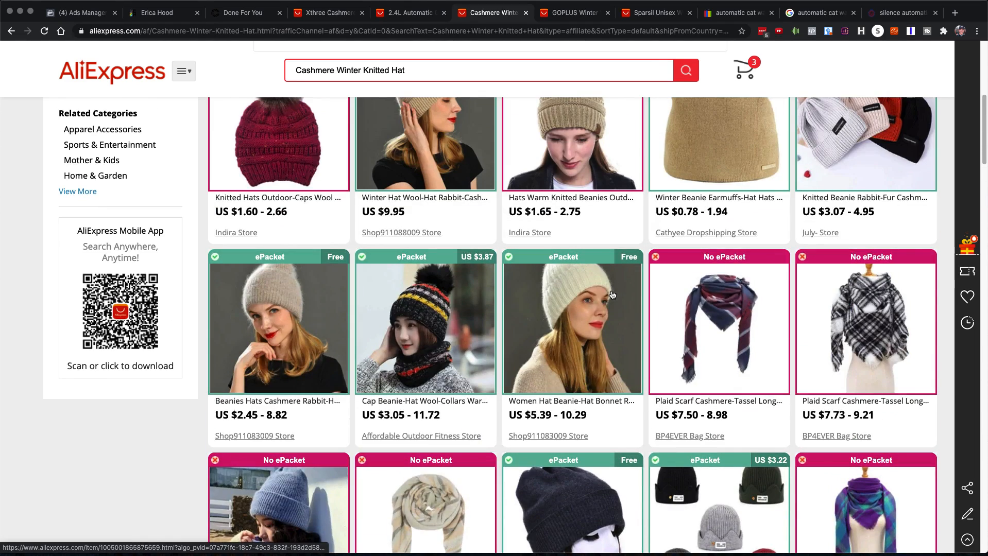
scroll(613, 295, up, 7)
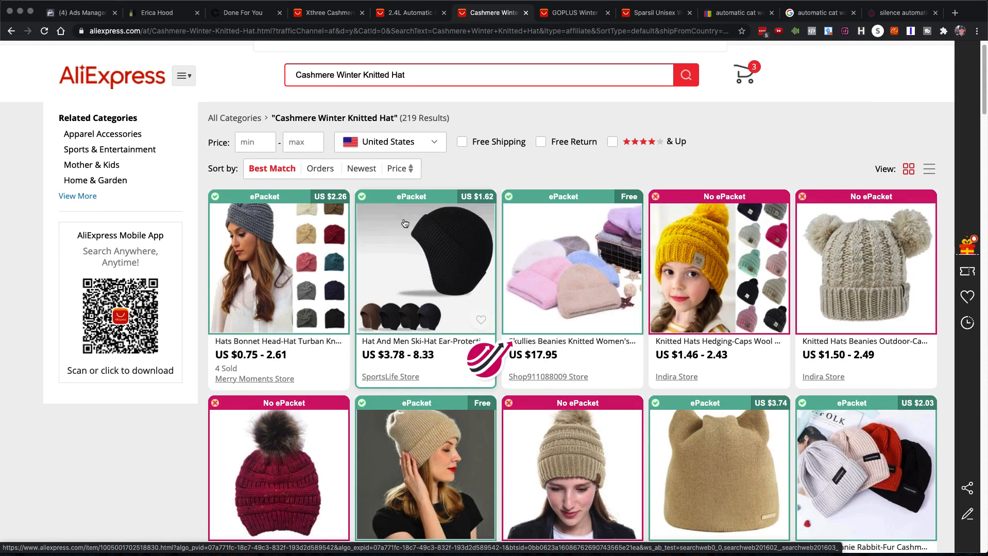
Return to the catalog's Cashmere Winter Knitted Hat details, show the first product image, review the sections through pricing, and close the details
click(234, 14)
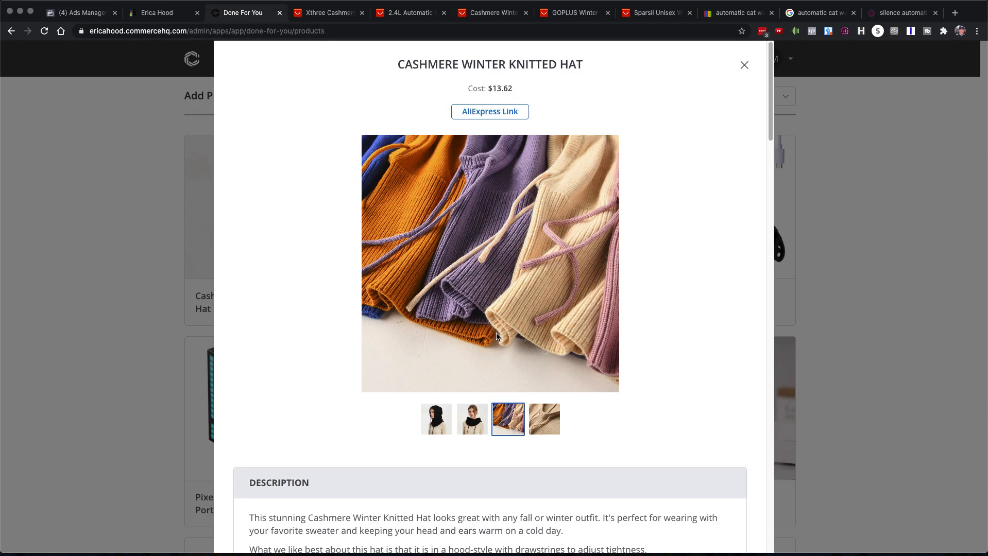
click(436, 415)
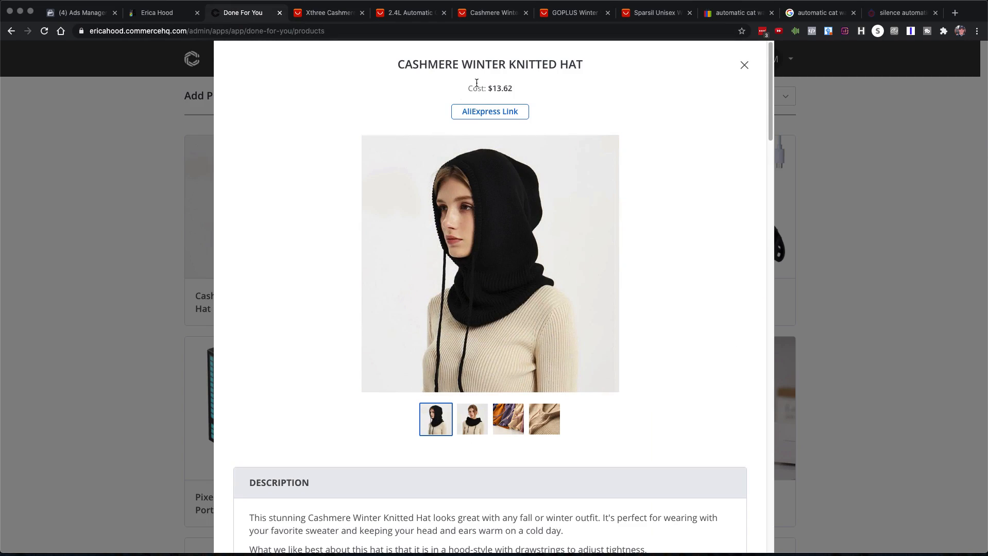
scroll(526, 333, down, 10)
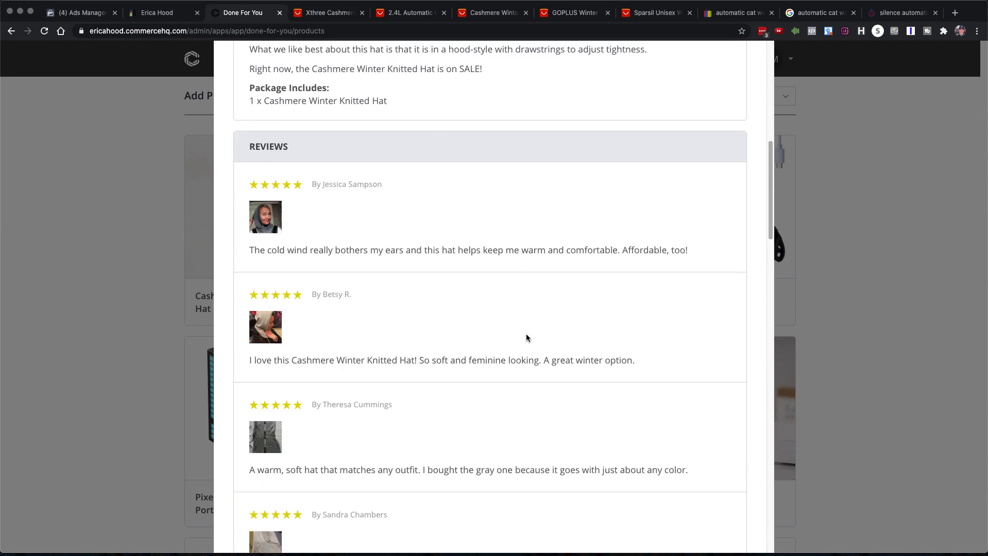
scroll(525, 333, down, 20)
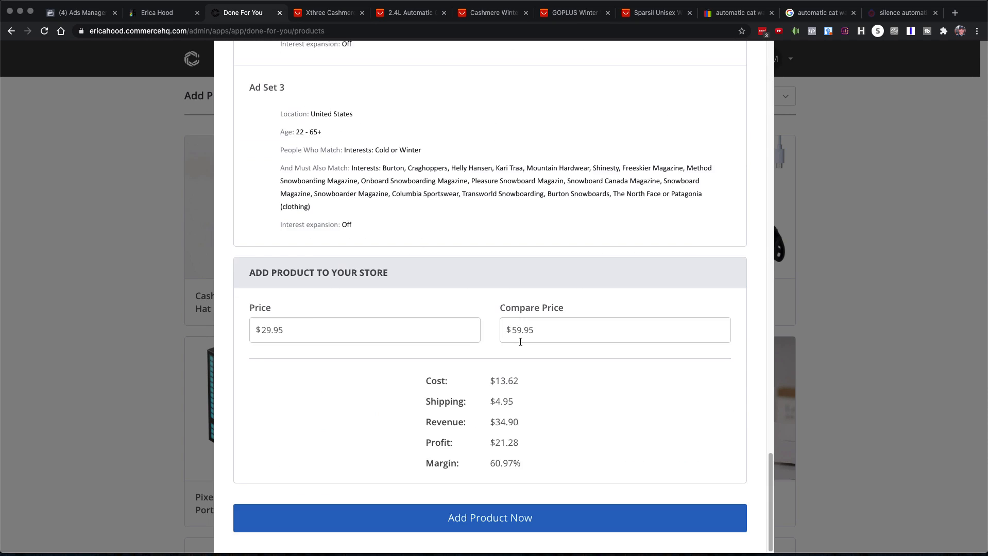
scroll(637, 394, up, 9)
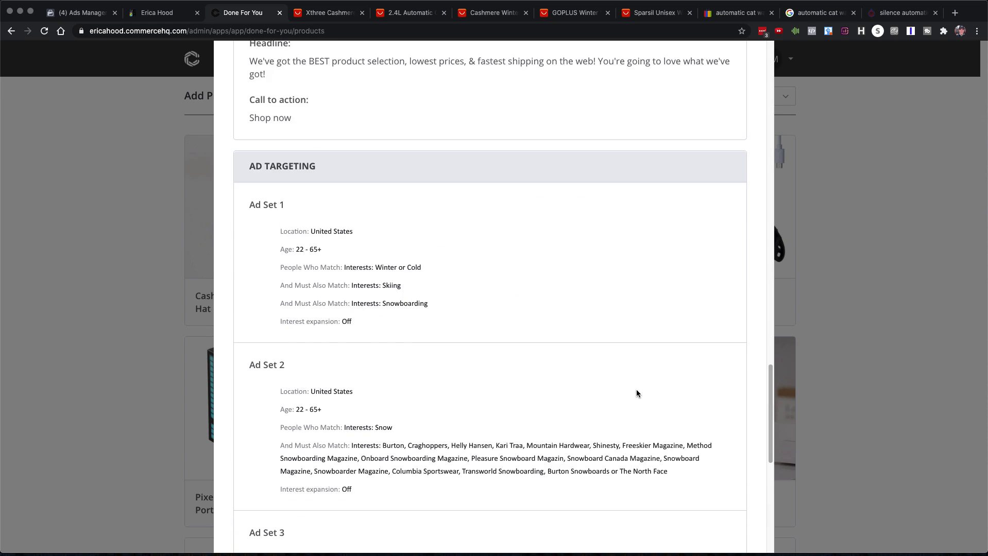
scroll(636, 394, up, 20)
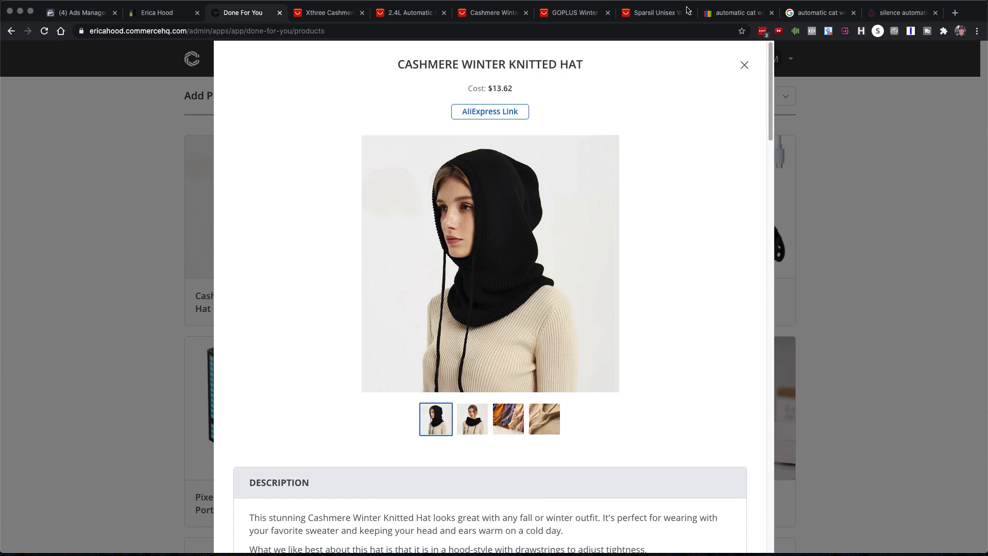
click(745, 65)
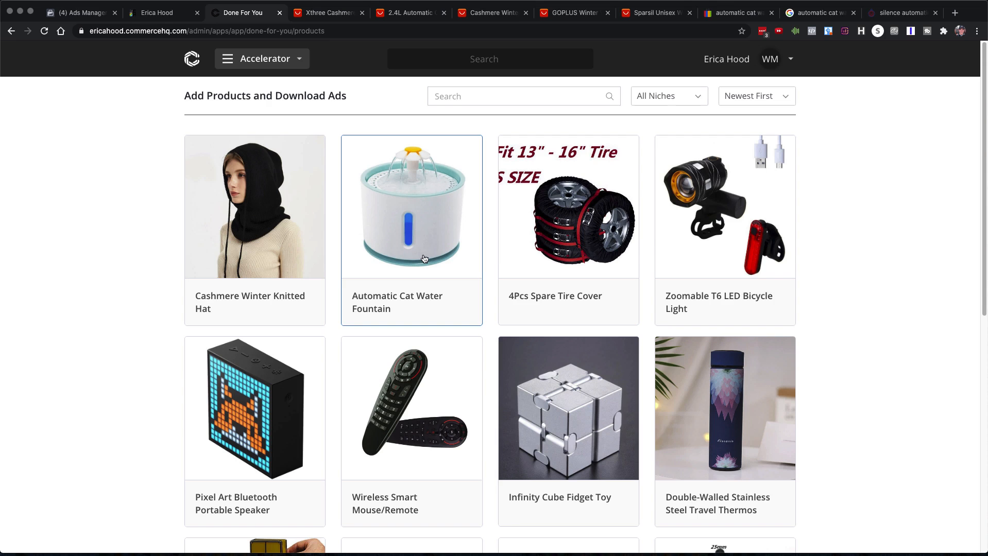
Open the Automatic Cat Water Fountain details from the catalog and preview the image with the cat before returning to the first image
click(425, 228)
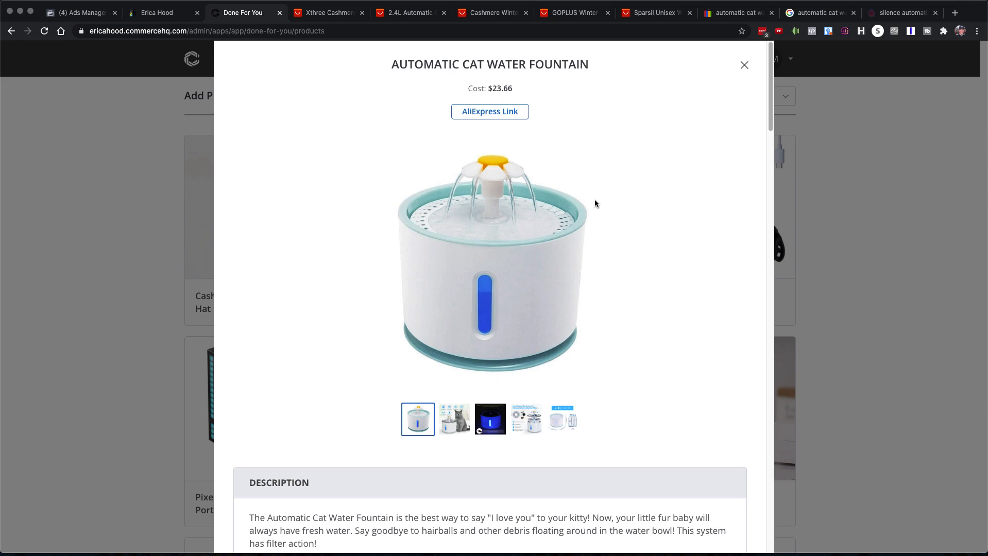
scroll(602, 301, down, 5)
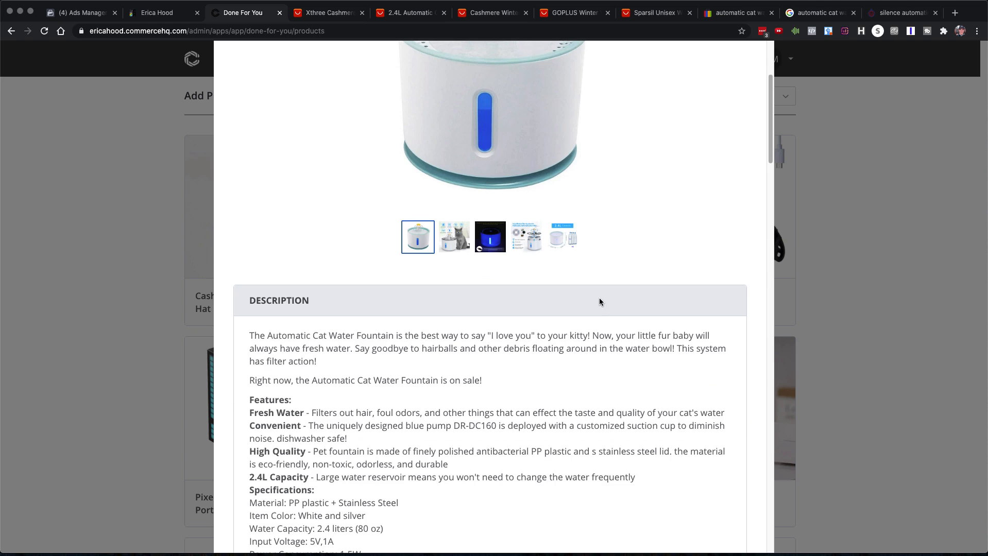
scroll(599, 299, up, 5)
click(454, 418)
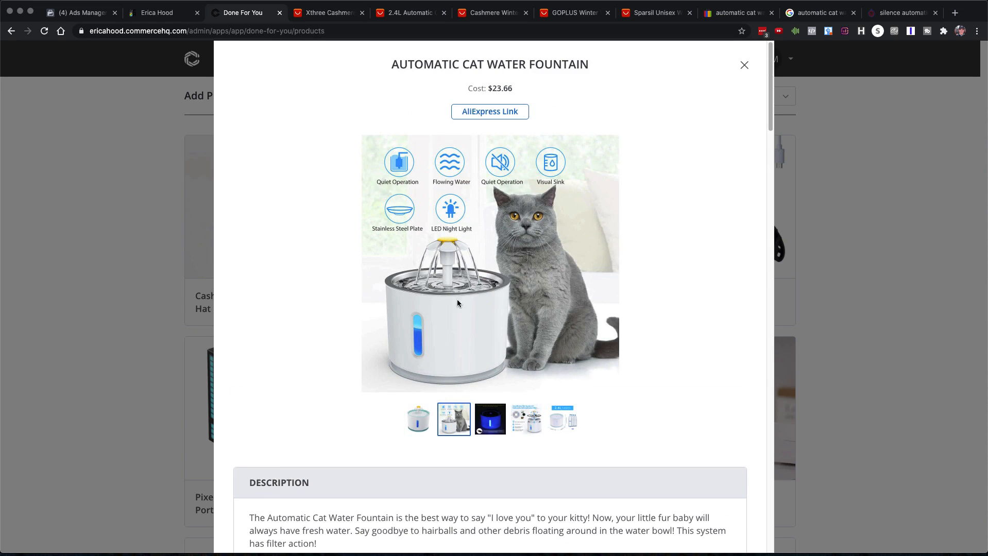
click(415, 430)
Review the water fountain's description, customer reviews, suggested ad copy and ad targeting sets
scroll(599, 309, down, 8)
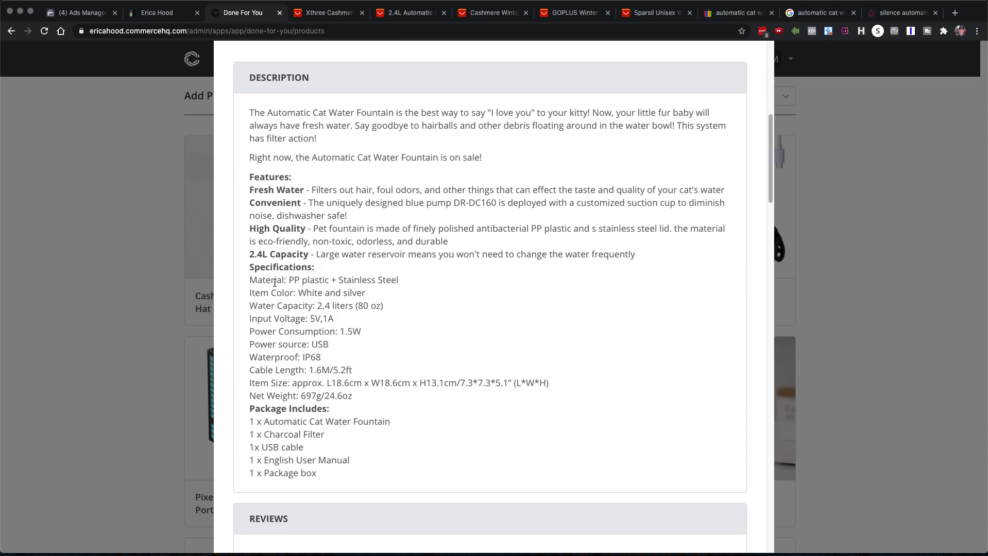
scroll(521, 361, down, 8)
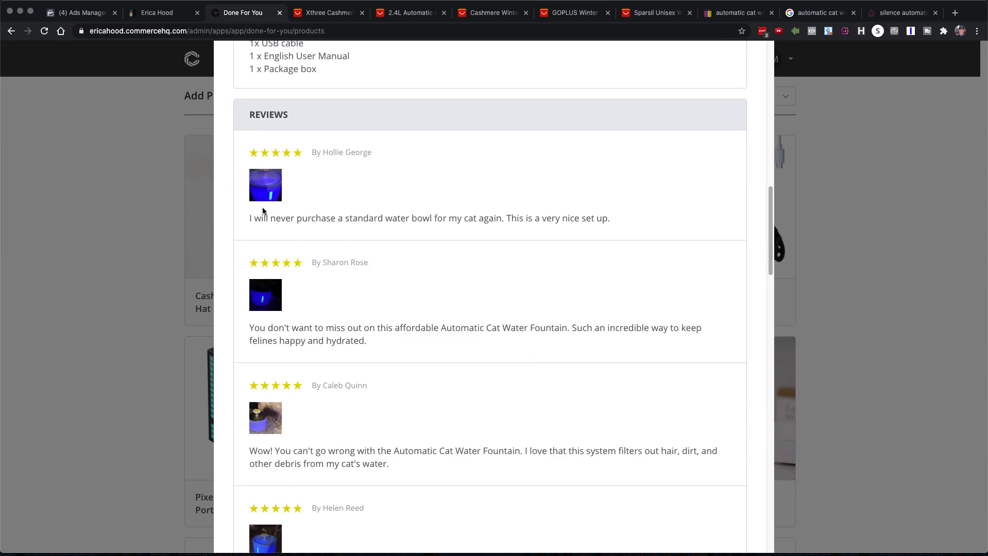
scroll(541, 369, down, 5)
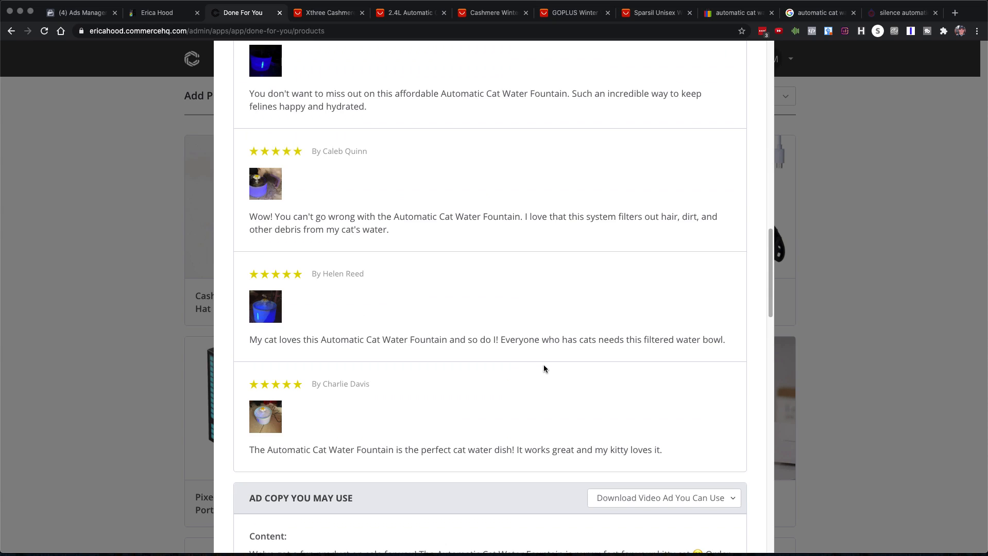
scroll(543, 369, down, 4)
scroll(542, 367, down, 10)
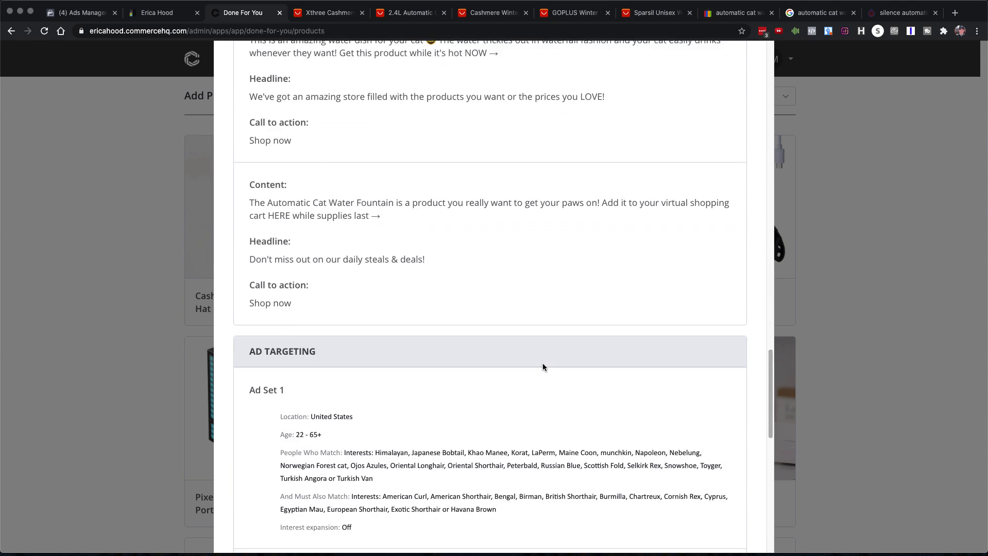
scroll(543, 366, down, 12)
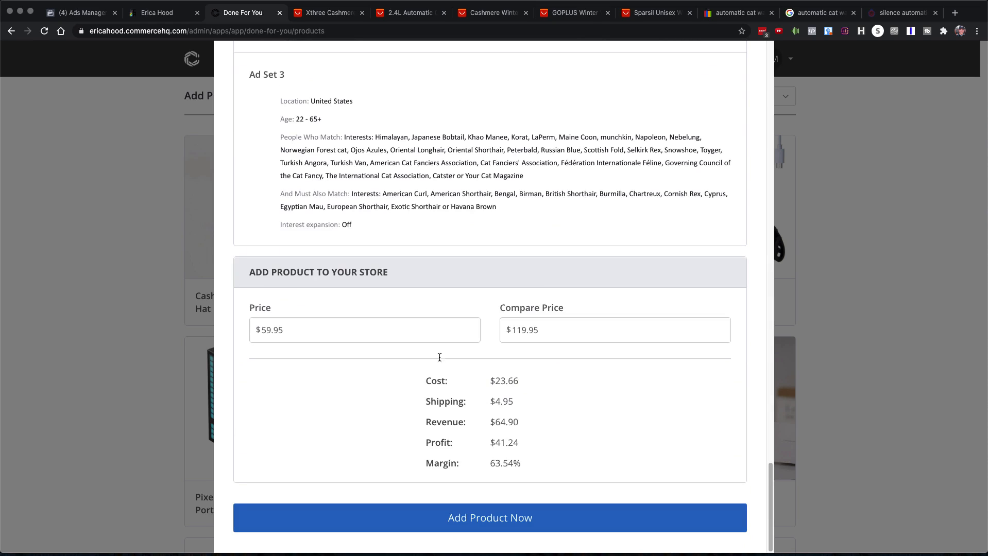
Examine the water fountain's selling price, revenue and profit in the section for adding it to the store
drag(296, 330, 249, 331)
click(288, 336)
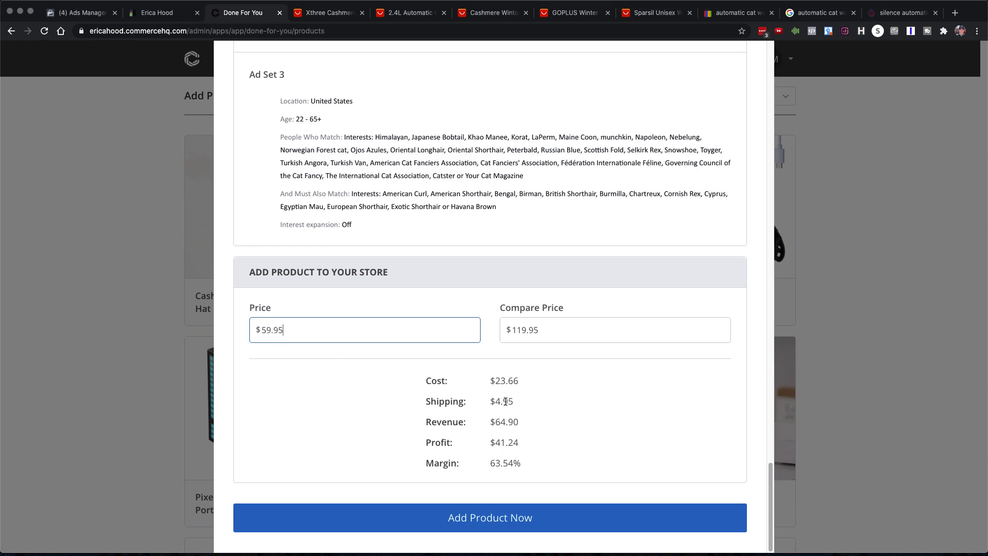
drag(519, 422, 489, 422)
click(529, 423)
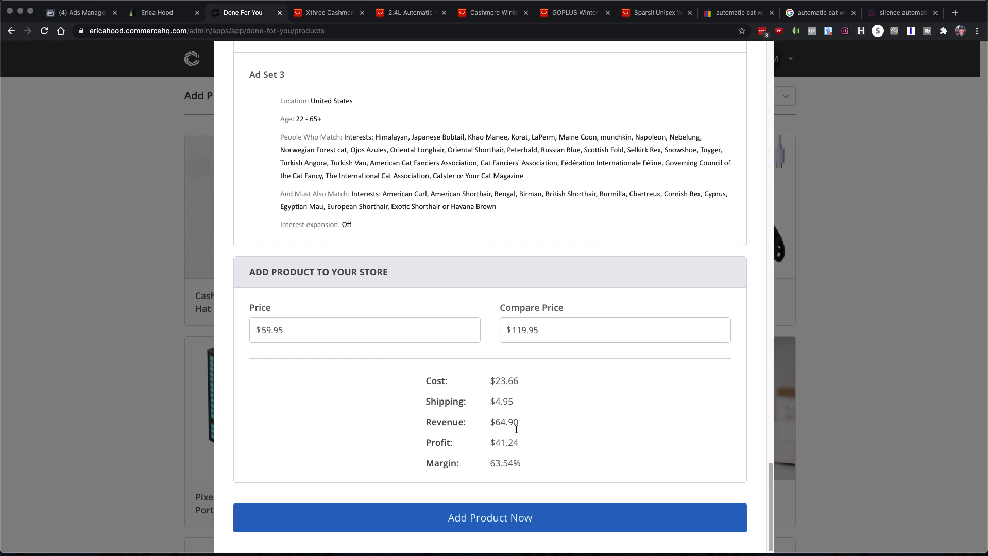
drag(495, 443, 532, 449)
Recheck the water fountain's ad targeting and switch to the AliExpress listing for the 2.4L Automatic Cat Water Fountain
scroll(543, 314, up, 3)
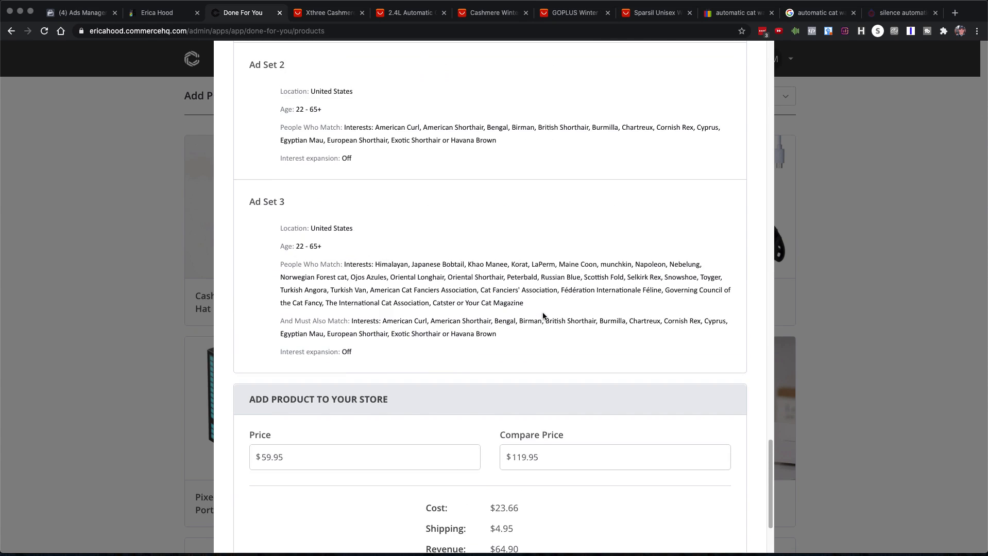
scroll(542, 316, down, 1)
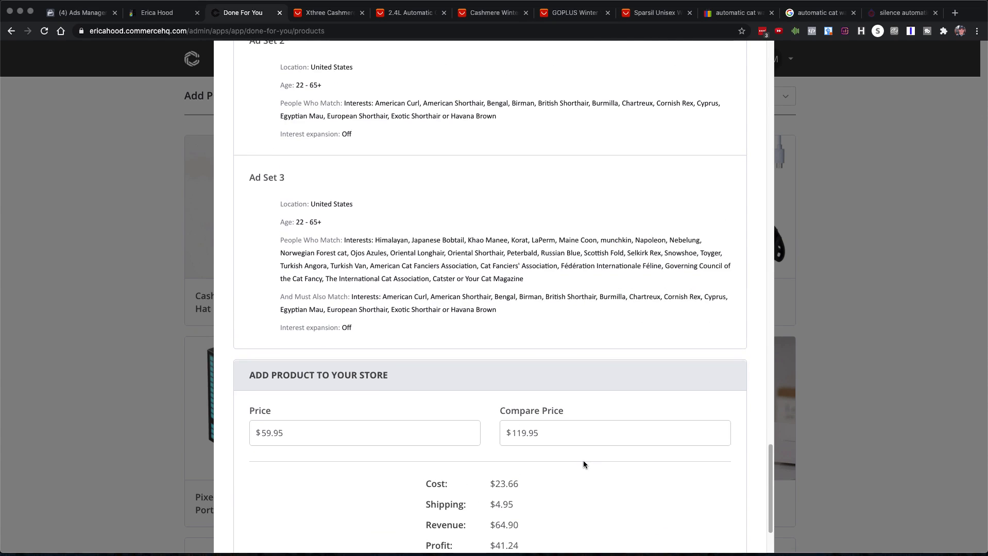
scroll(583, 462, up, 8)
scroll(584, 461, up, 15)
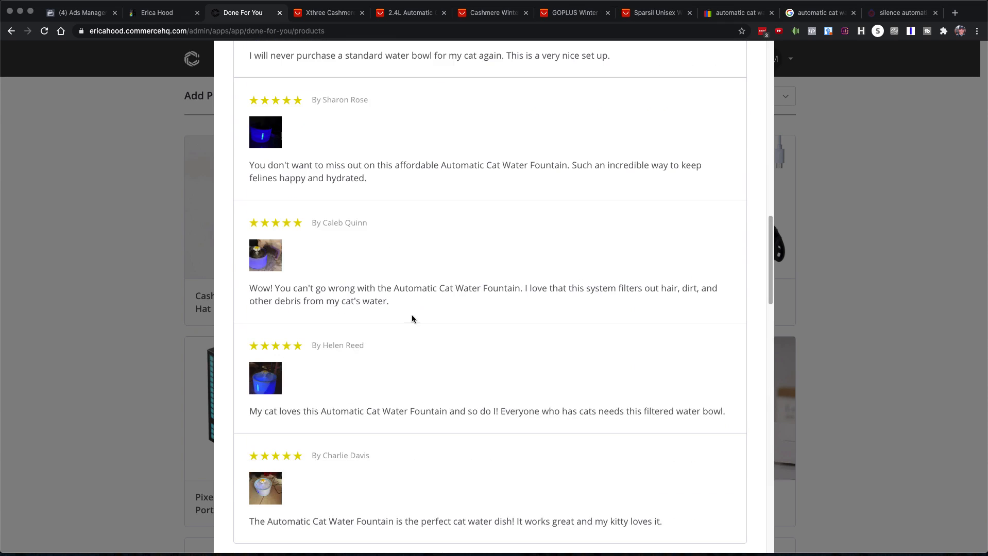
scroll(572, 365, up, 15)
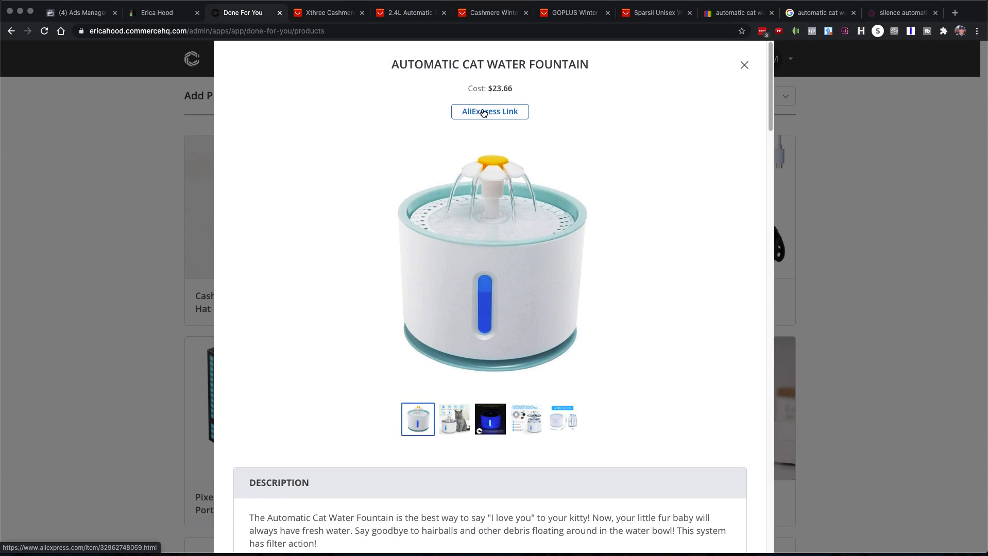
click(412, 15)
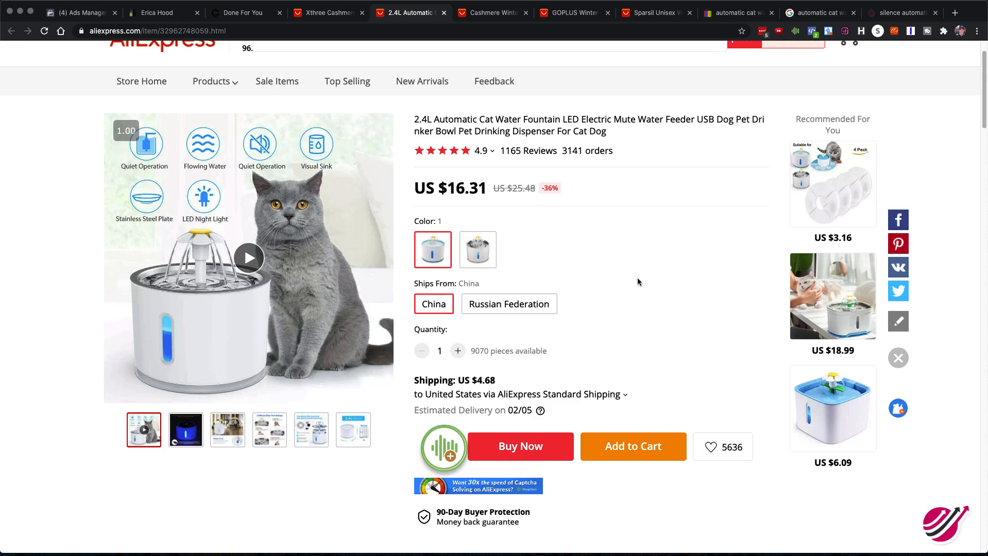
Compare the price and shipping of the water fountain's color variants 1 and 2, leaving variant 2 selected
click(484, 249)
click(441, 250)
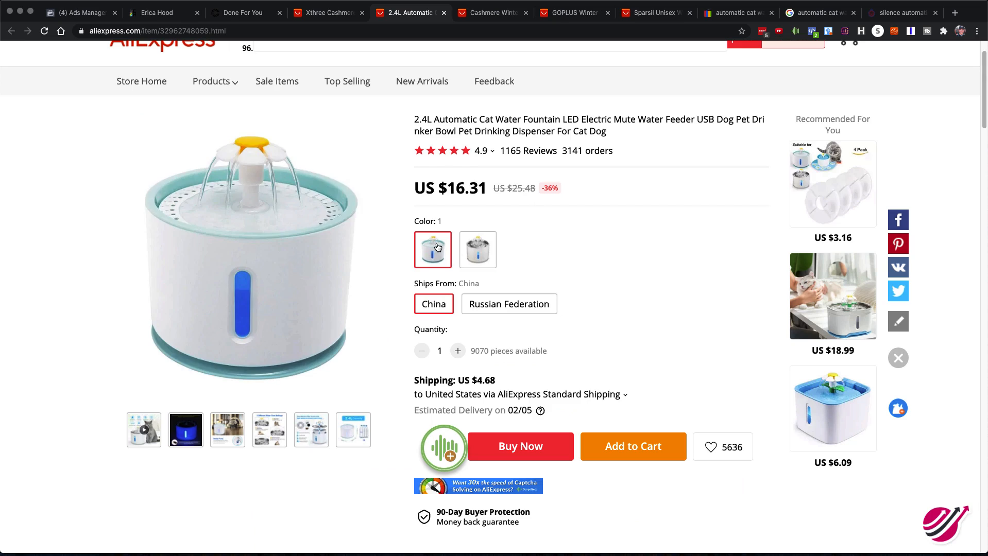
click(425, 252)
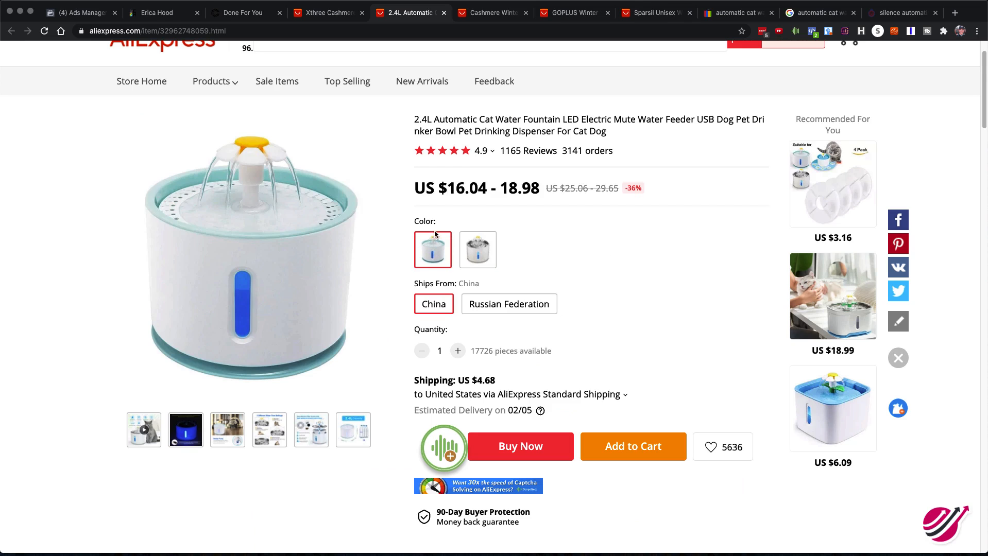
click(424, 253)
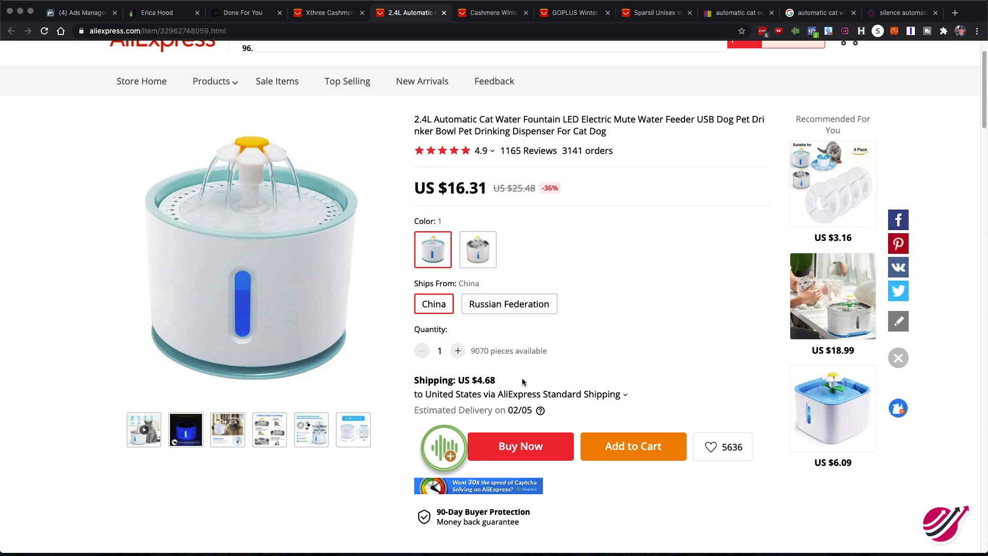
click(475, 253)
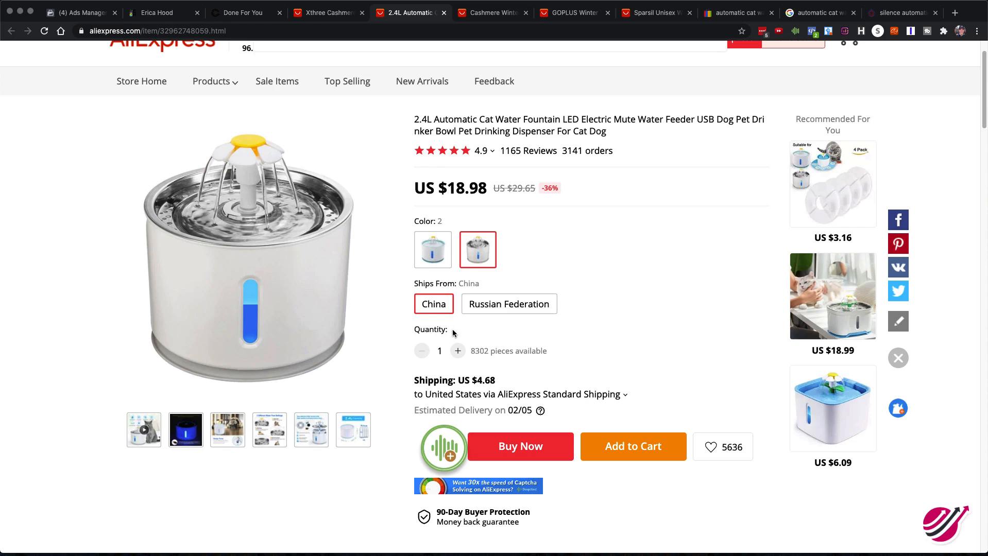
Search AliExpress for "automatic cat water fountain" from the earlier hat results page and limit the results to items shipping from the United States
click(335, 14)
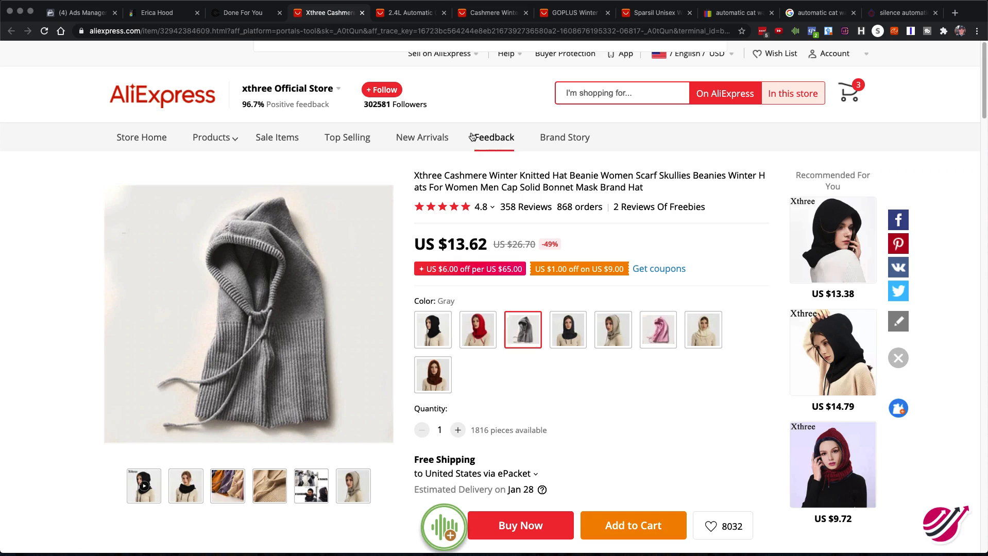
click(580, 13)
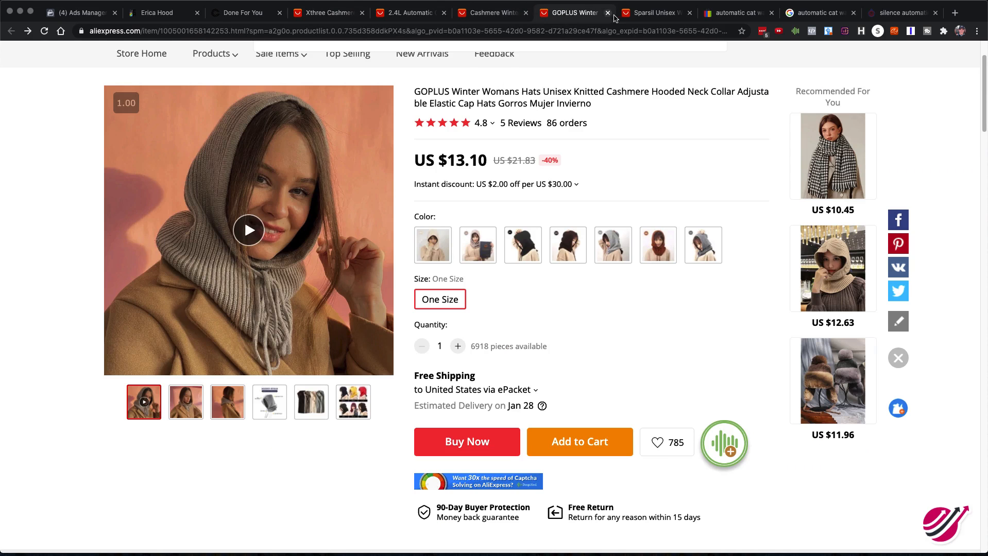
click(650, 14)
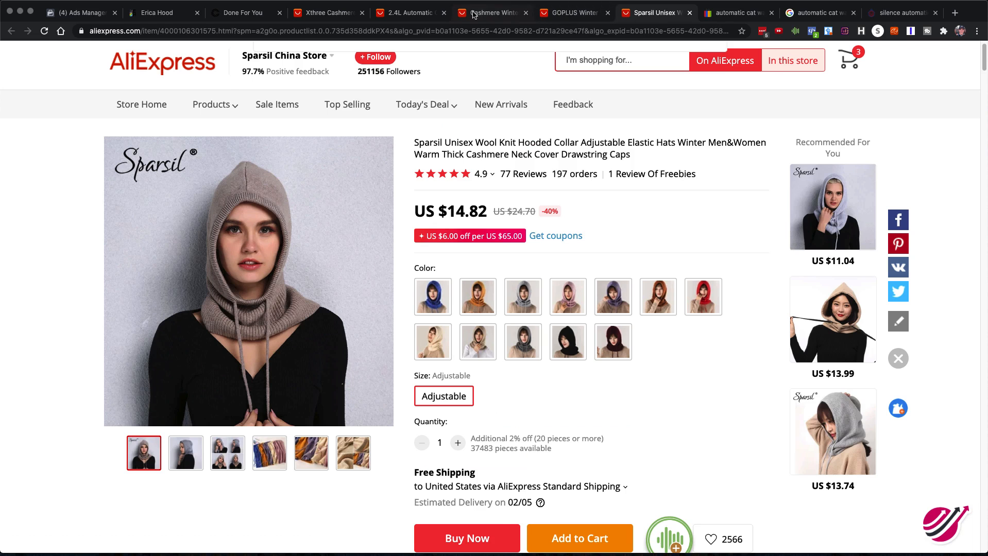
click(474, 14)
drag(435, 73, 275, 69)
text(automatc)
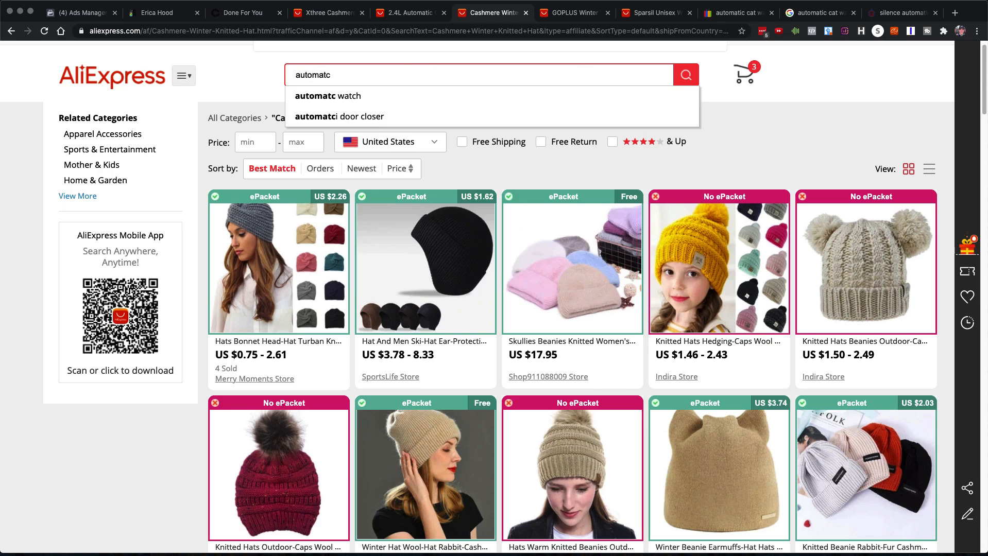
key(BackSpace)
text(ic )
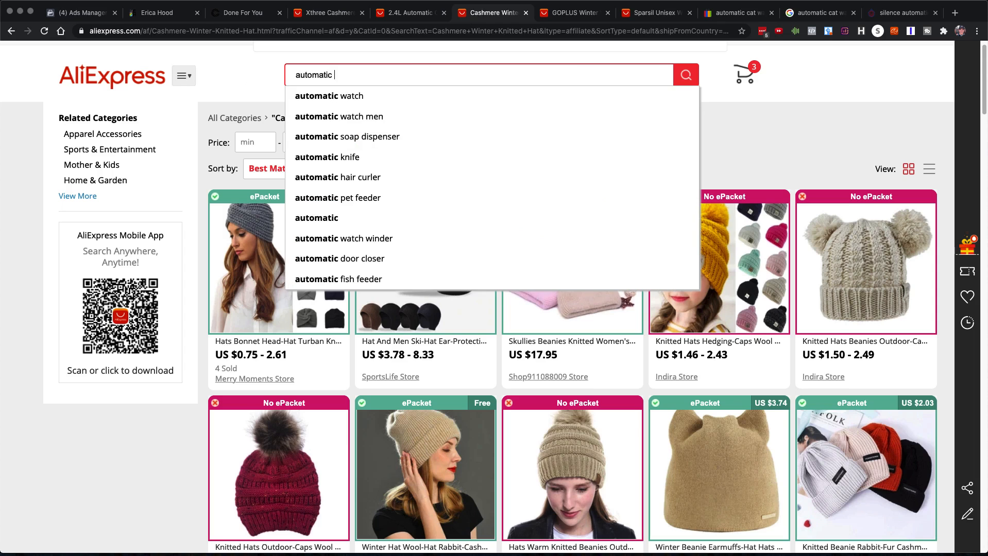
text(cat water fo)
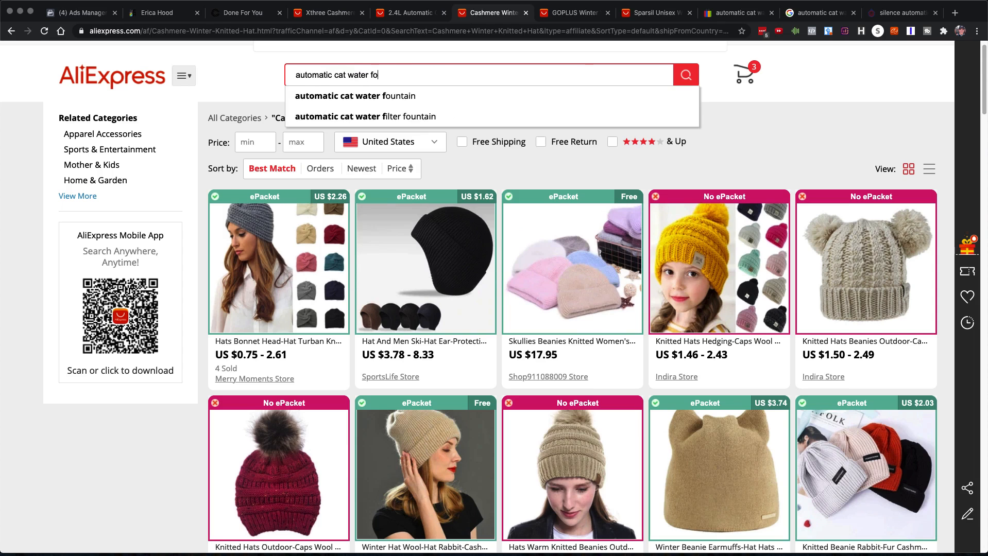
text(untain)
key(Return)
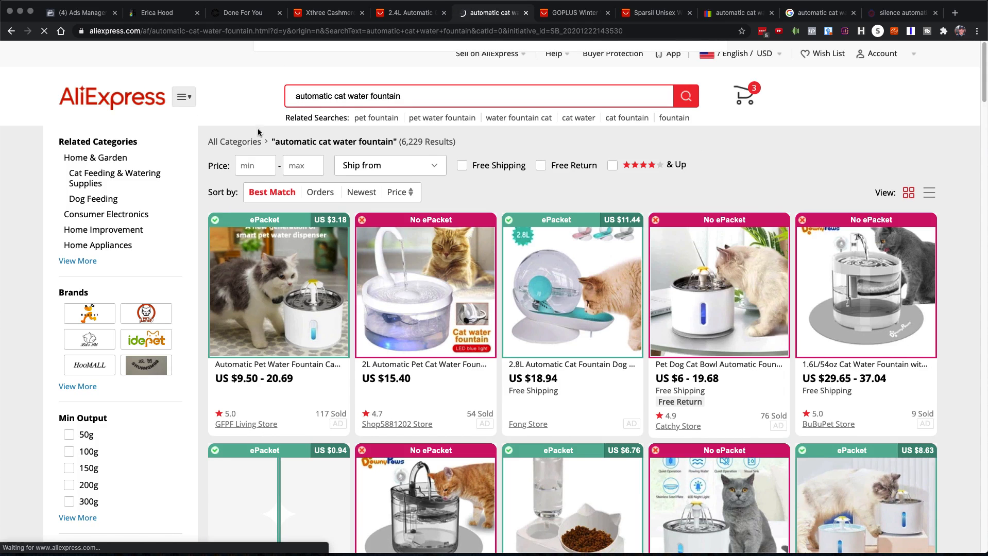
click(403, 166)
click(389, 187)
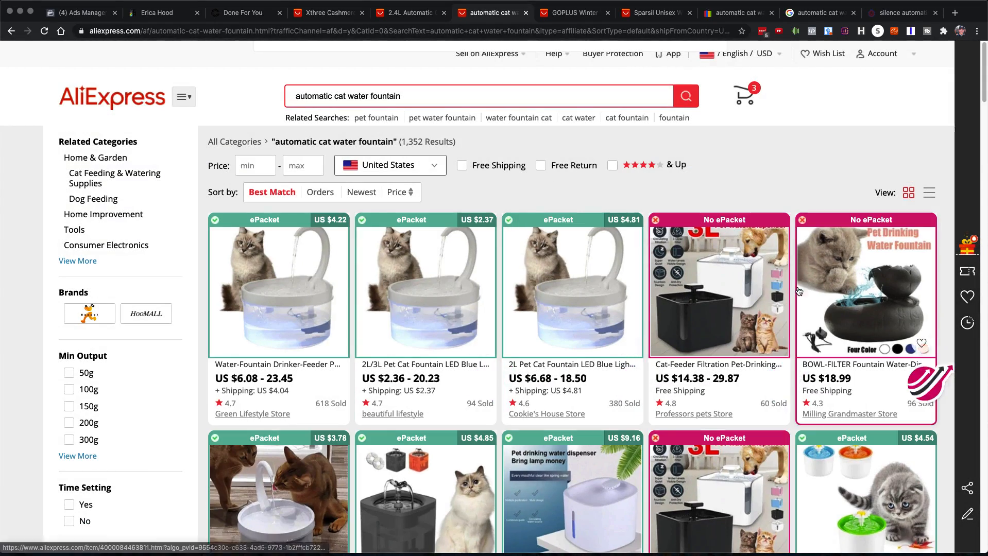
Look through the results for a matching water fountain and open the Bowl Drinker listing from Happiness Light Store
scroll(514, 351, down, 5)
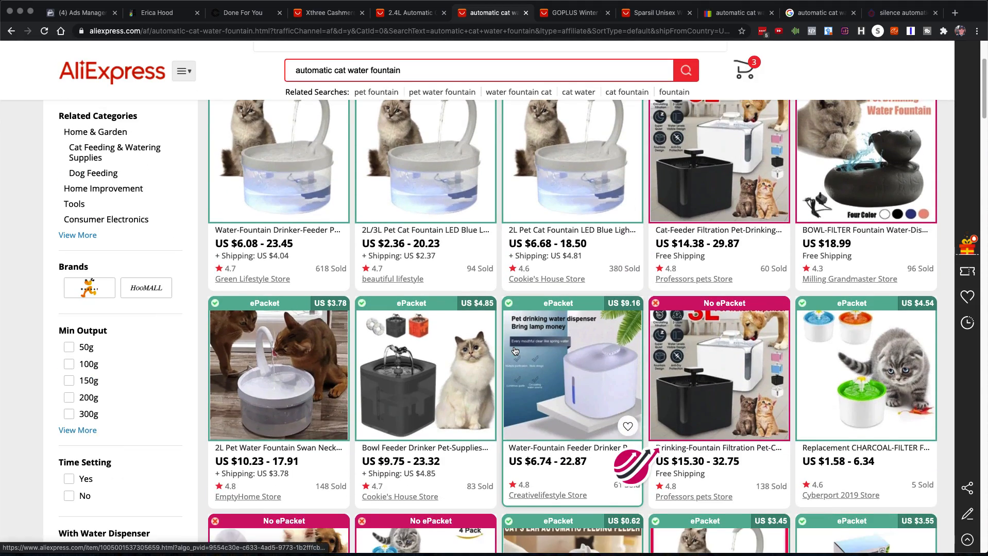
scroll(514, 352, down, 6)
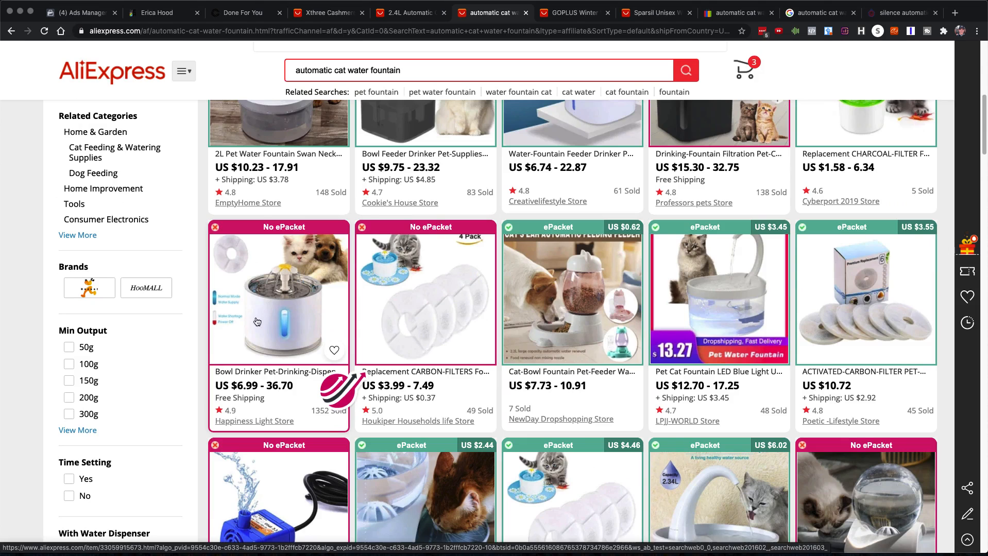
scroll(296, 295, down, 2)
scroll(291, 255, down, 1)
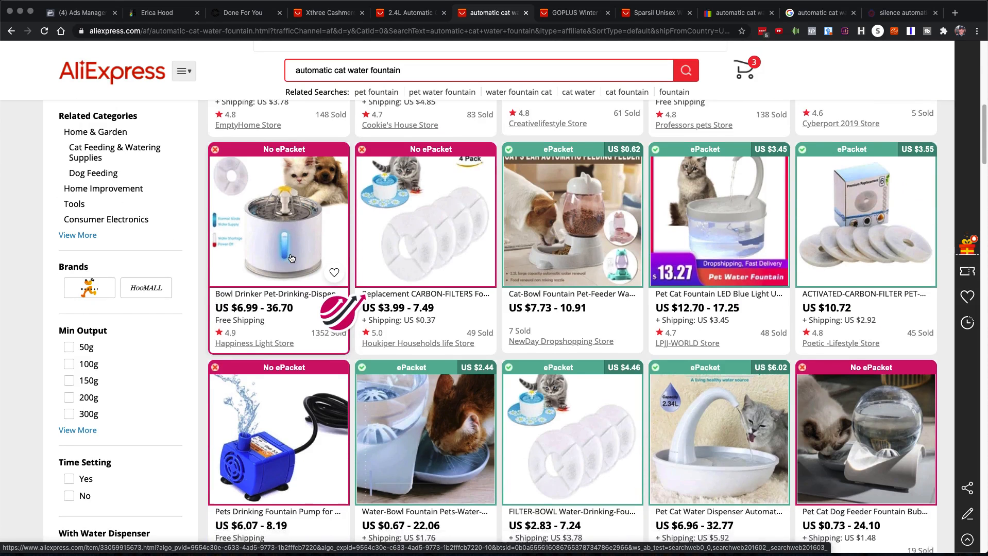
scroll(291, 258, down, 3)
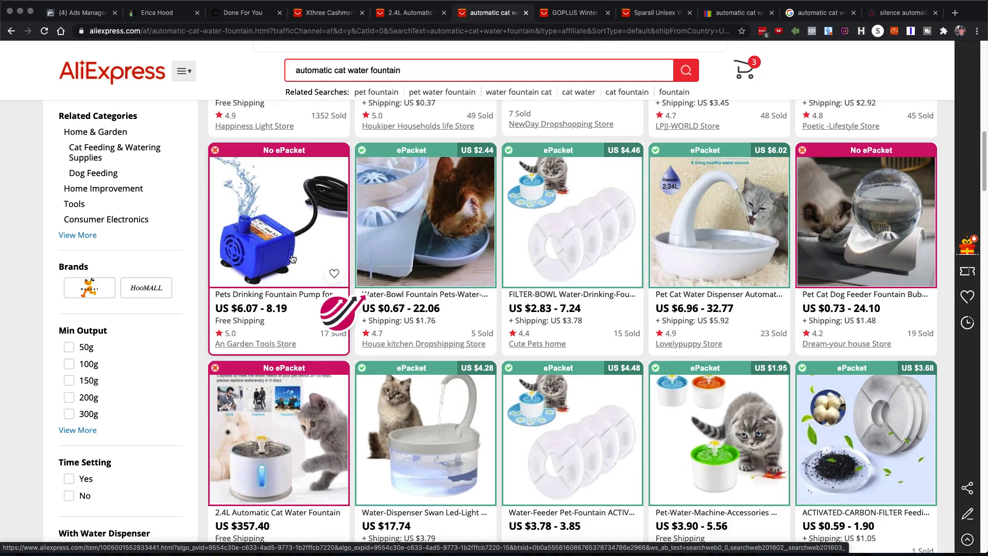
scroll(291, 258, down, 3)
scroll(288, 356, down, 1)
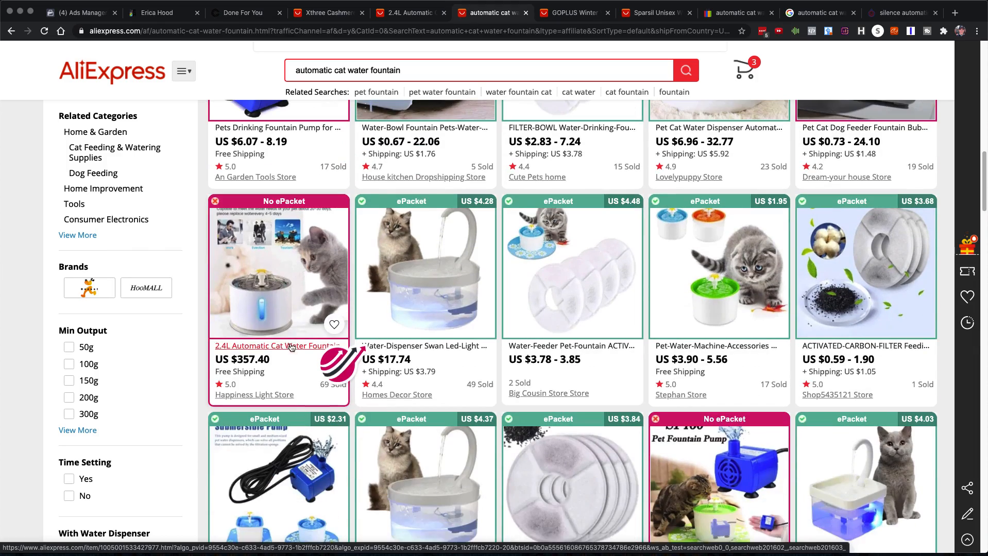
scroll(278, 257, down, 6)
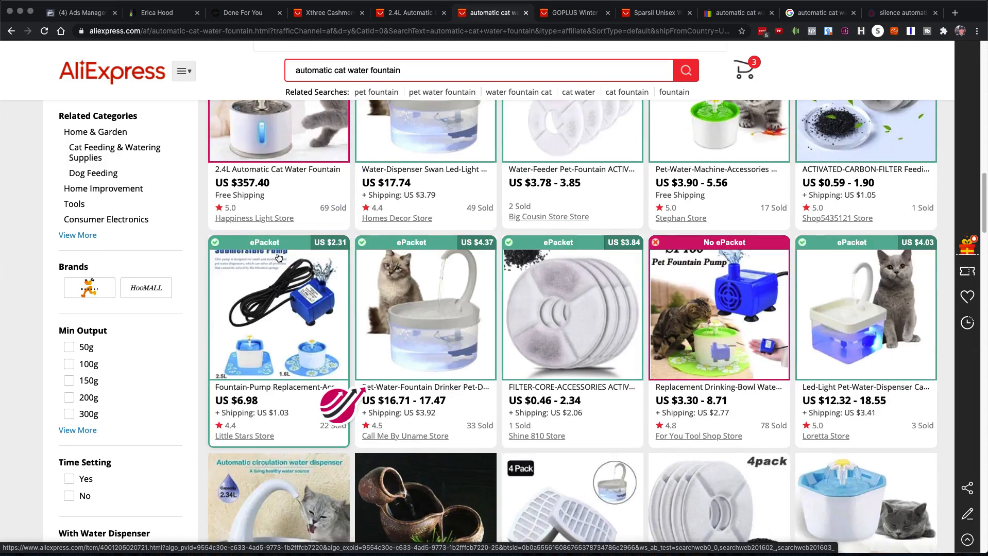
scroll(281, 268, down, 4)
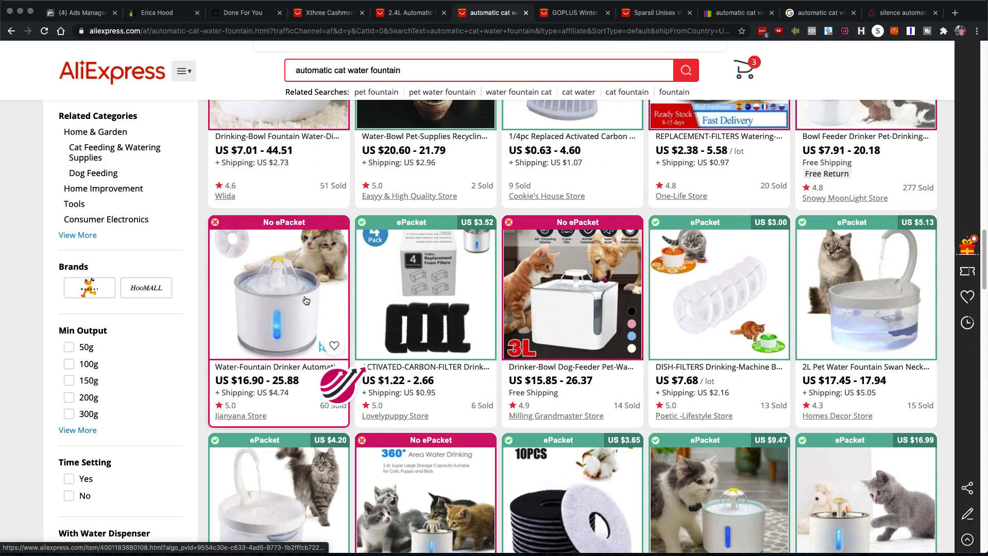
scroll(310, 269, up, 19)
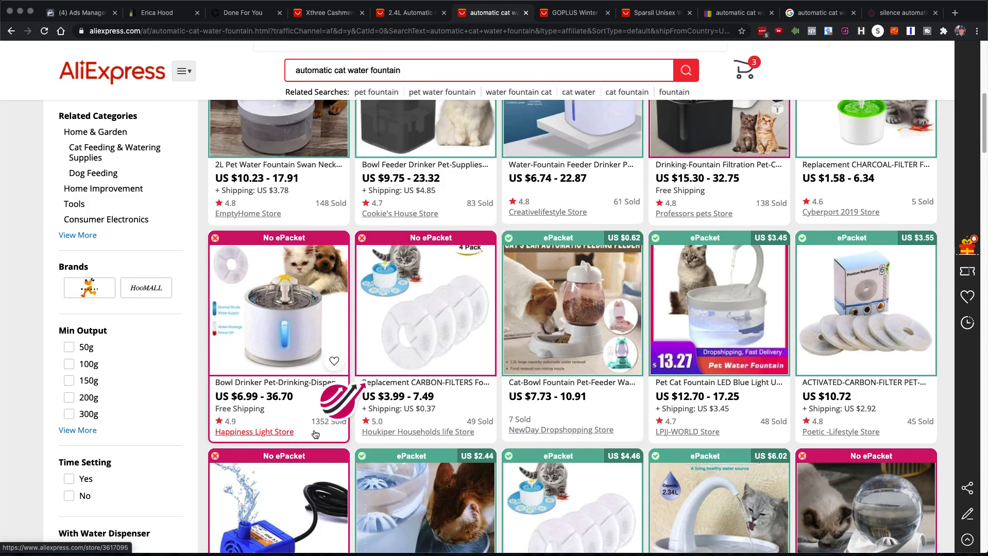
click(282, 297)
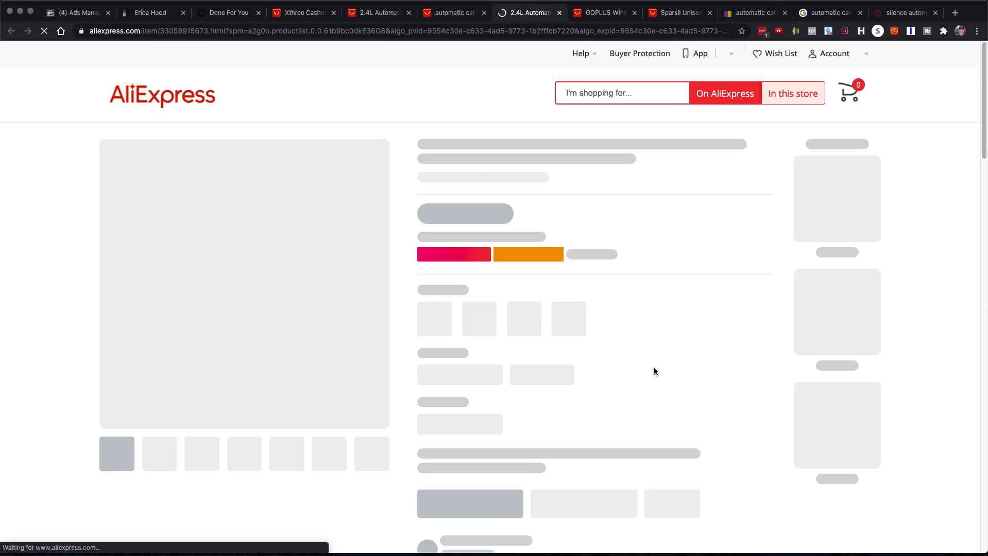
Choose the US Plug size and compare the fountain bundles with one and five carbon filters, plus the 4pcs Filters option
scroll(720, 353, down, 2)
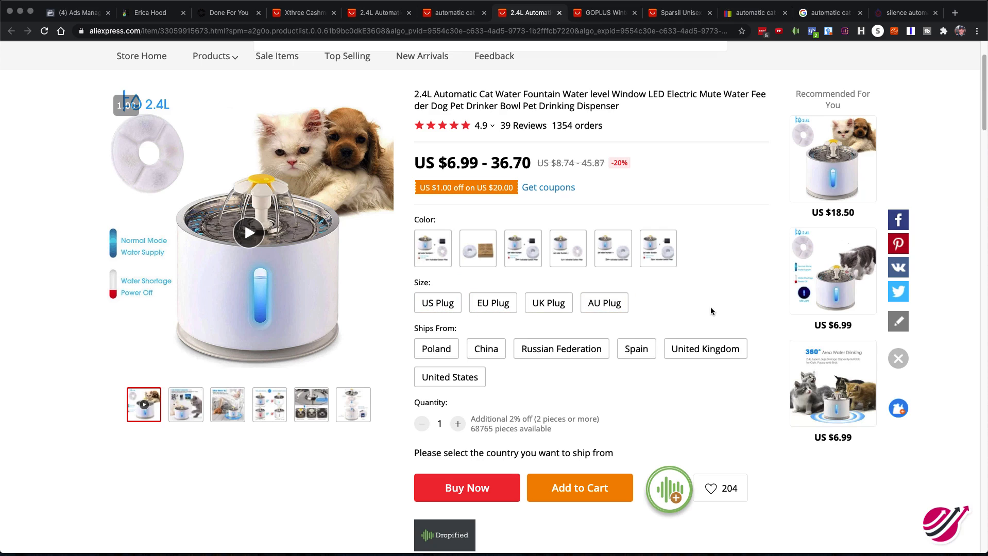
click(443, 306)
click(432, 248)
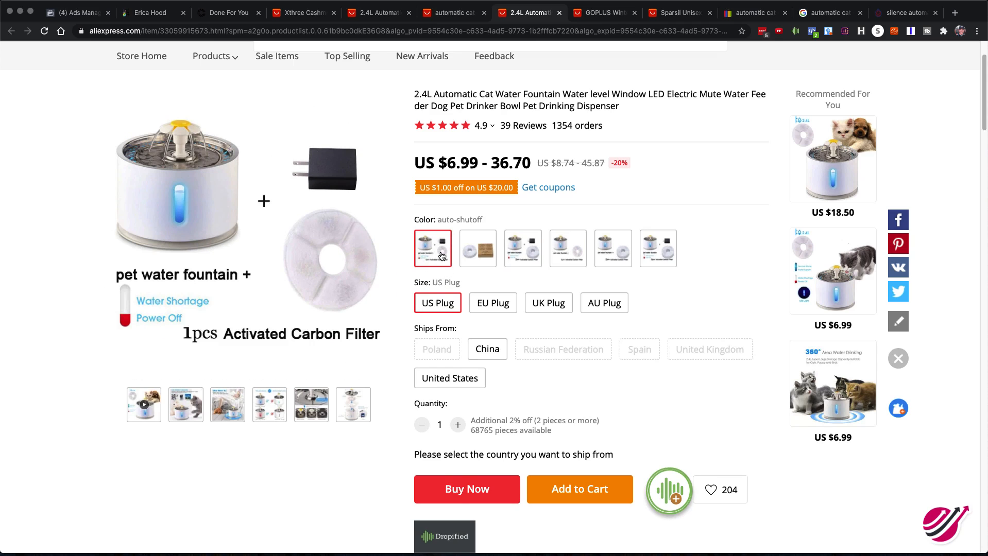
click(529, 247)
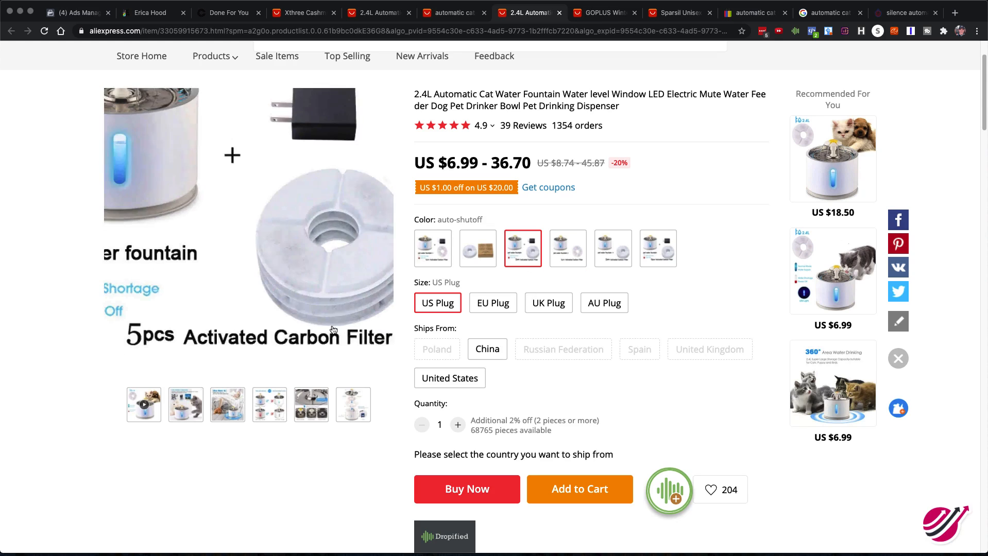
click(569, 249)
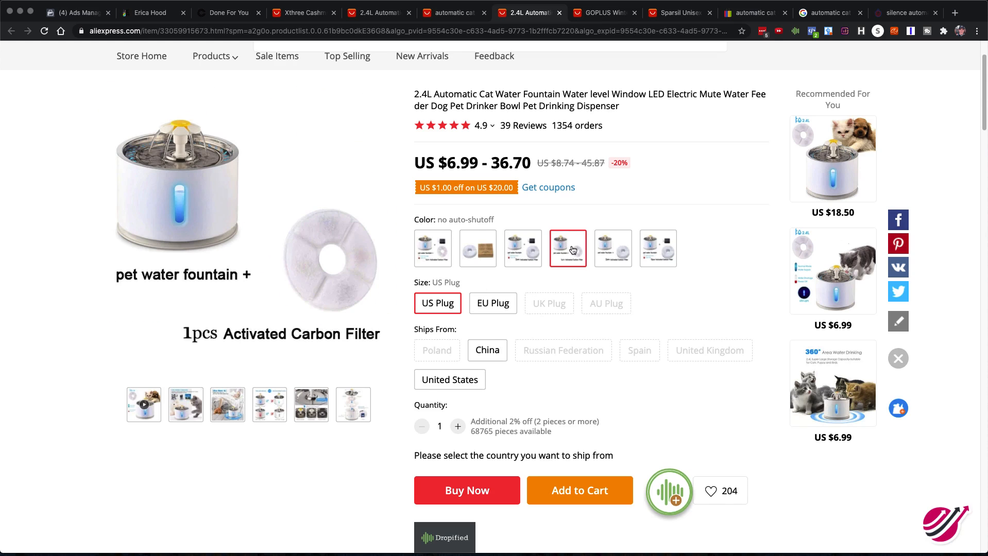
click(607, 247)
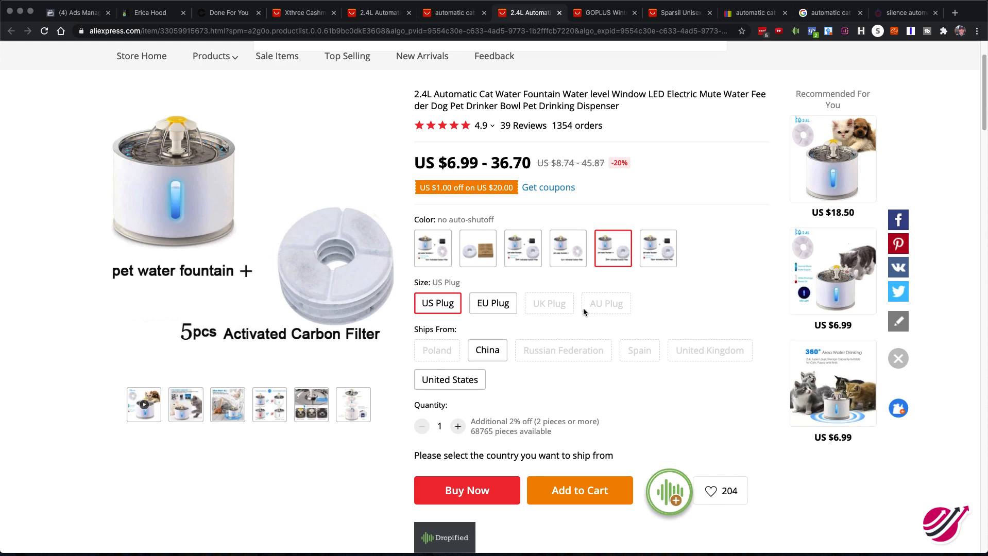
click(480, 250)
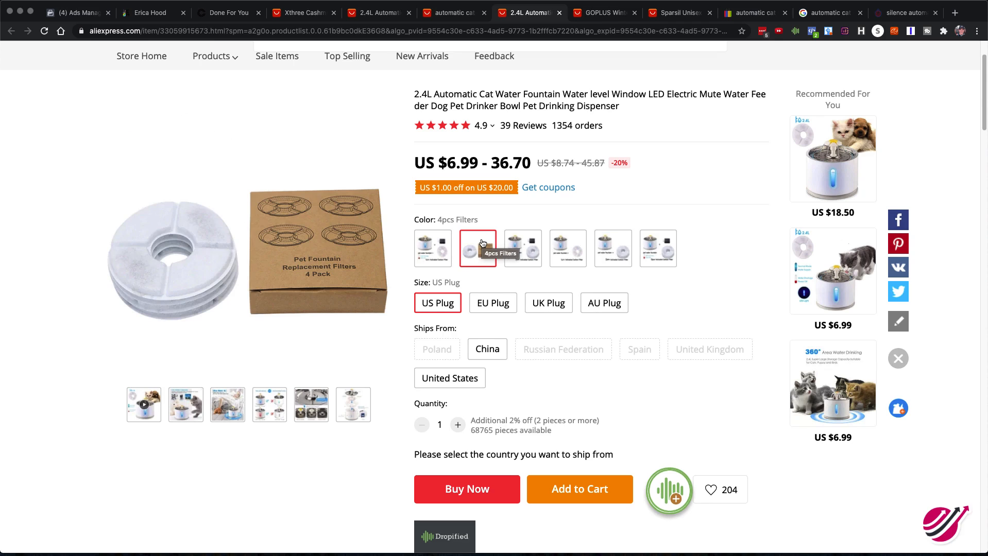
Select the auto-shutoff fountain with one filter shipping from the United States, and check its price, shipping method and delivery guarantee
click(481, 246)
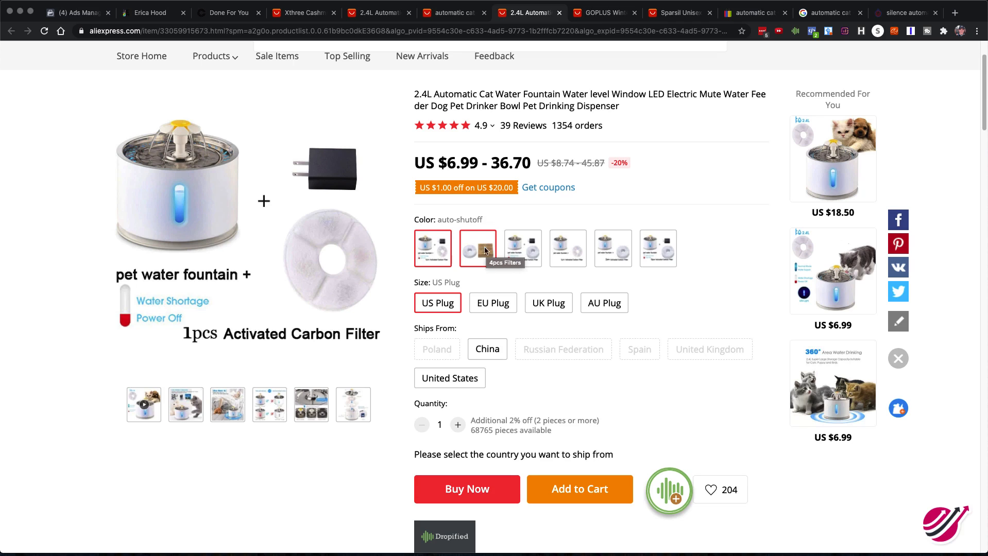
click(461, 379)
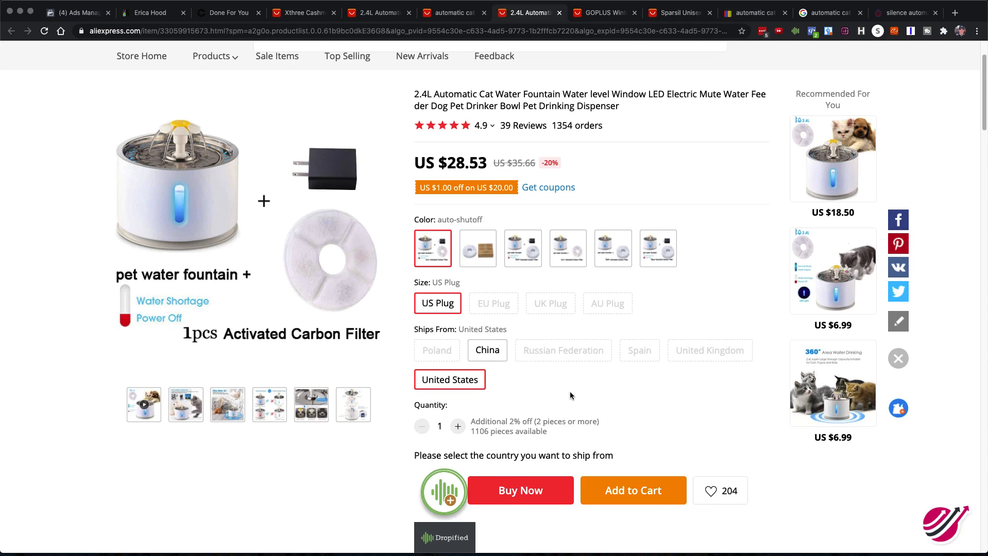
scroll(580, 397, down, 1)
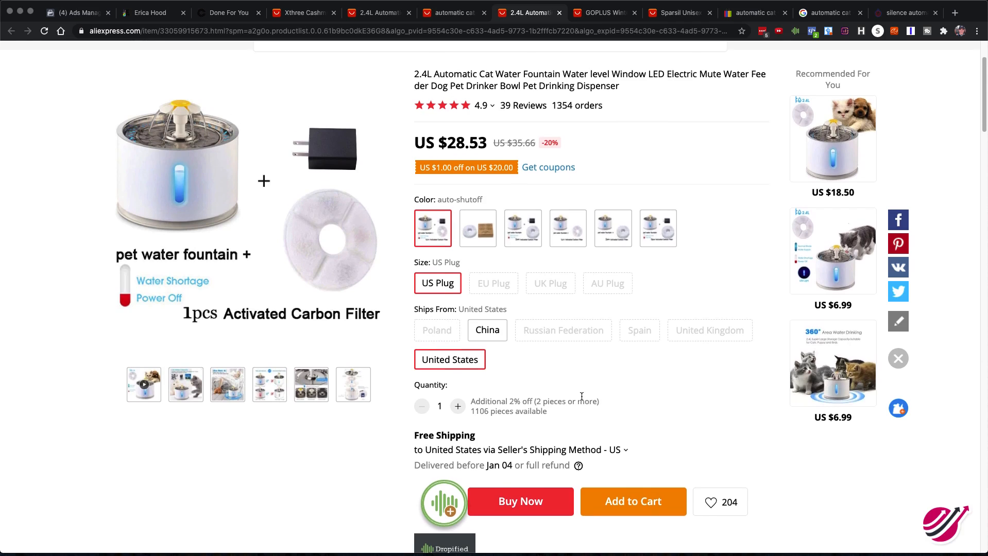
scroll(581, 398, down, 1)
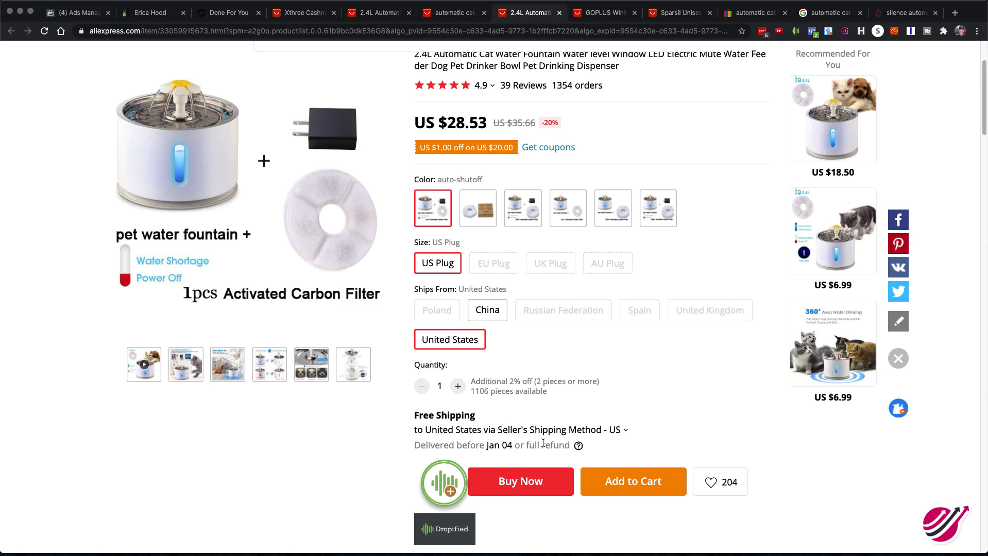
drag(524, 446, 572, 447)
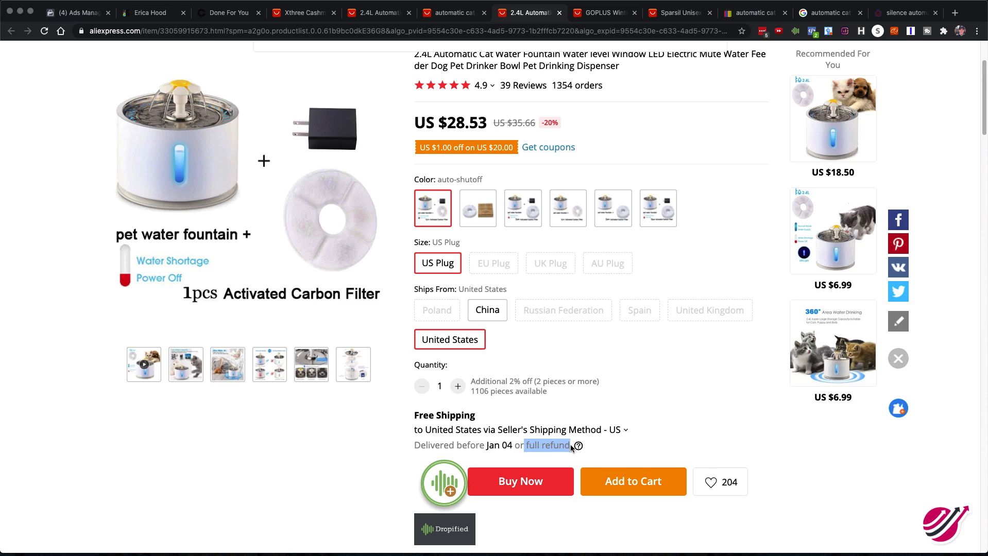
click(549, 446)
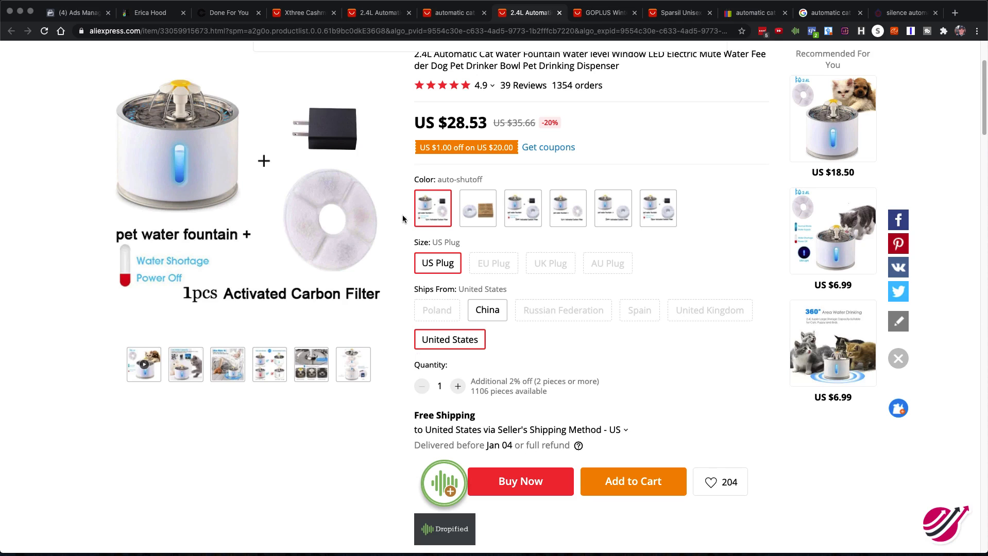
Recheck the water fountain's cost in the store catalog and return to the original AliExpress listing for comparison
click(229, 14)
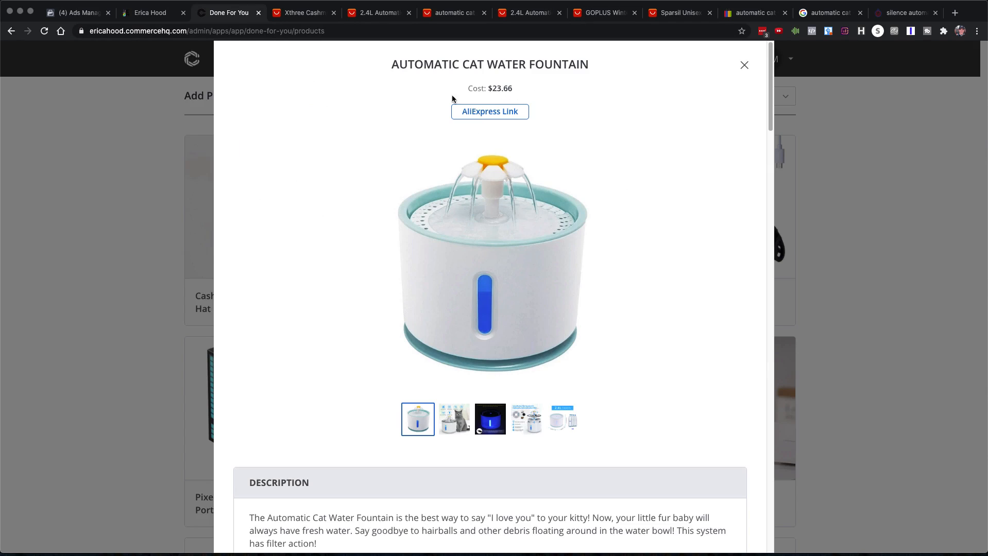
click(368, 15)
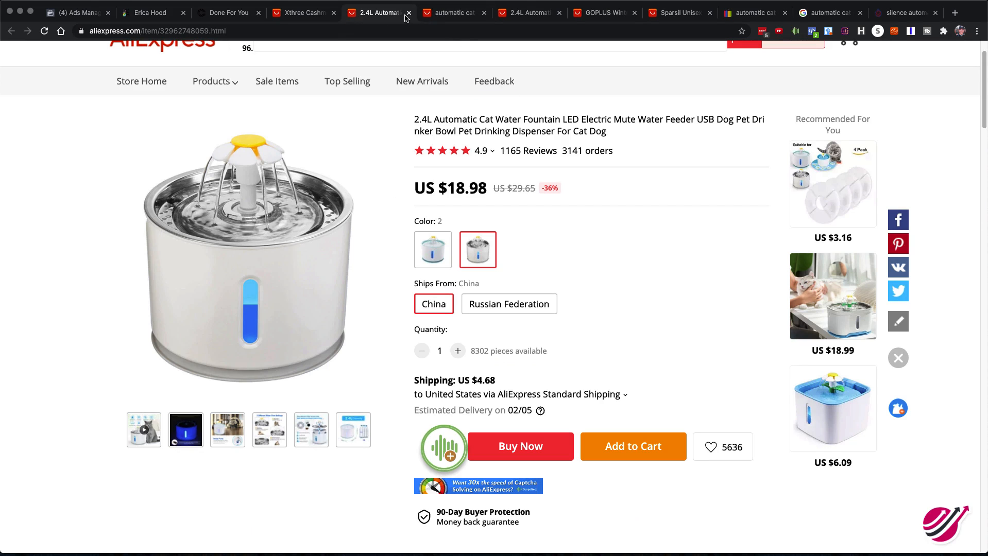
Close the original AliExpress fountain listing and compare the 4pcs Filters and auto-shutoff options on the listing shipping from the United States
click(409, 13)
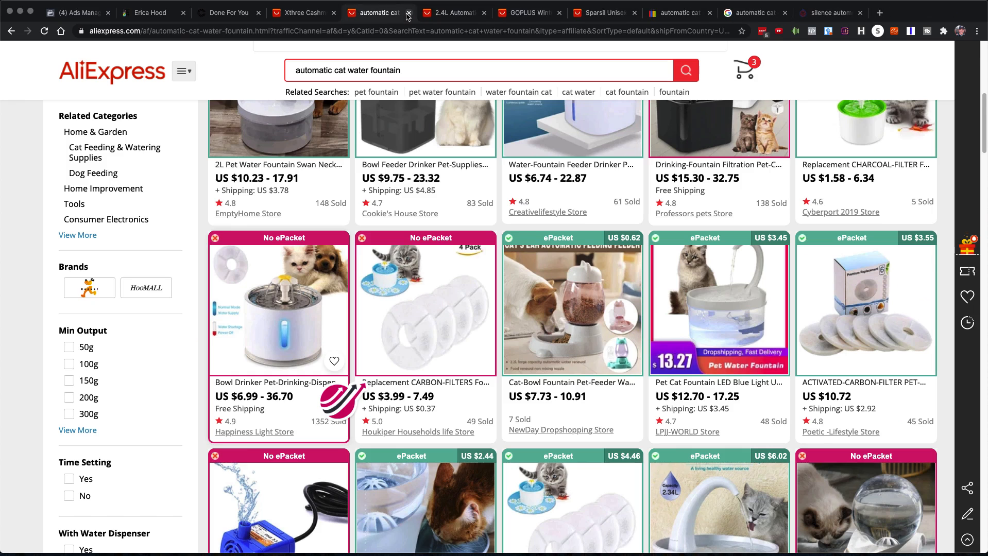
click(449, 18)
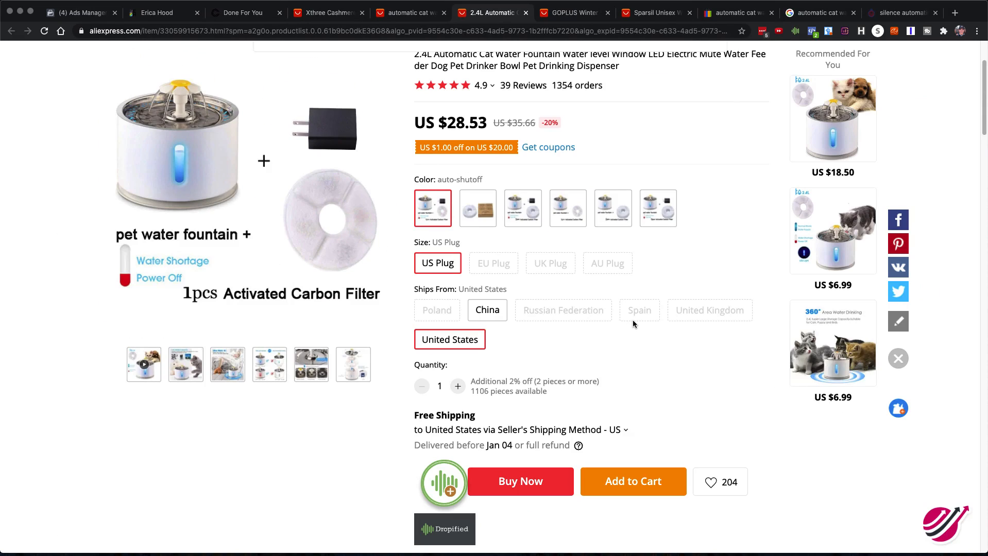
click(472, 218)
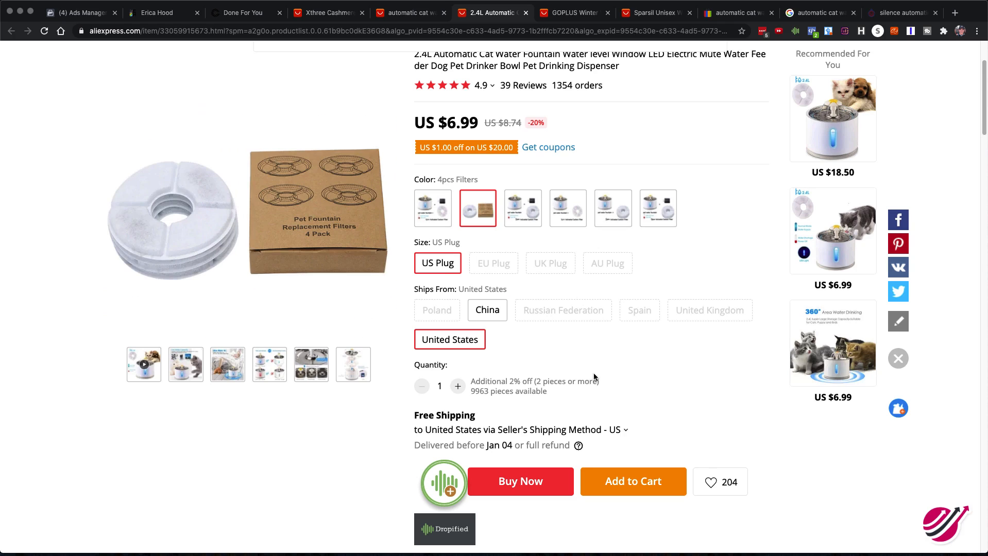
click(430, 215)
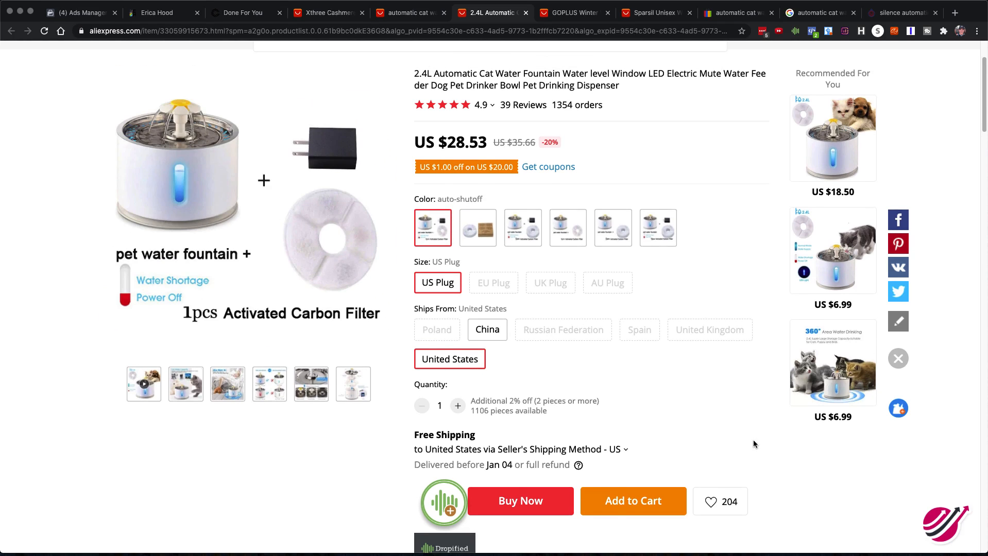
scroll(715, 427, up, 1)
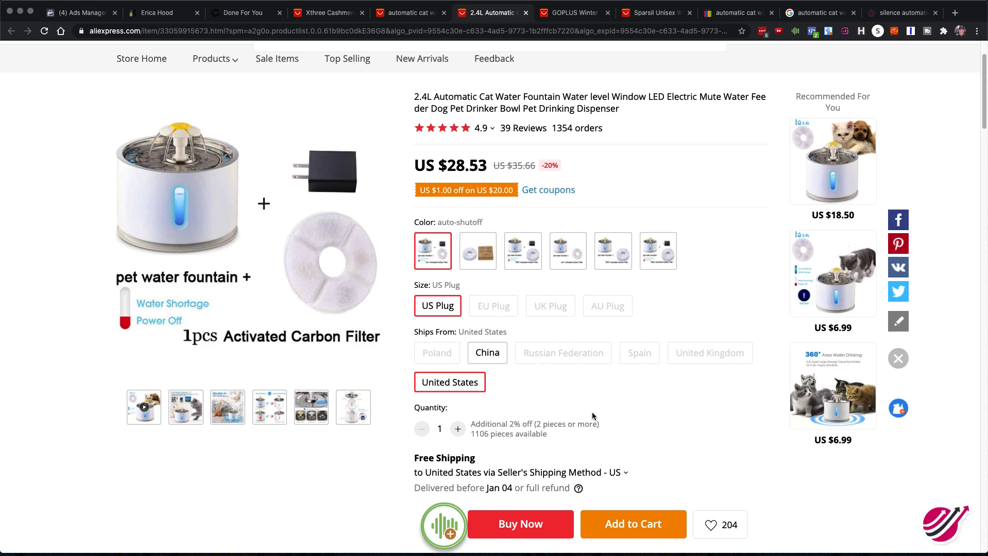
Switch to the eBay results for automatic cat water fountain and scan the first listings for matching products
click(732, 15)
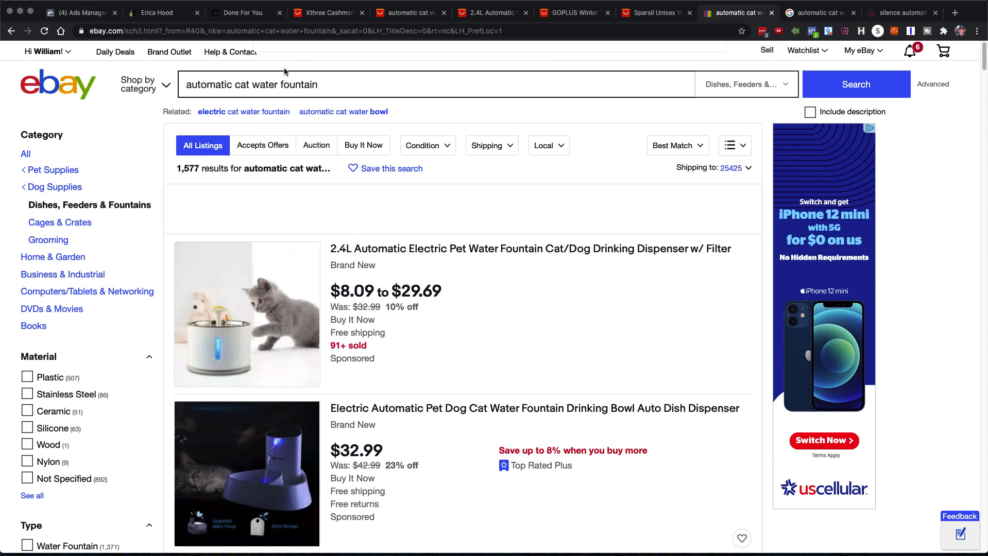
scroll(65, 404, down, 3)
scroll(63, 420, down, 6)
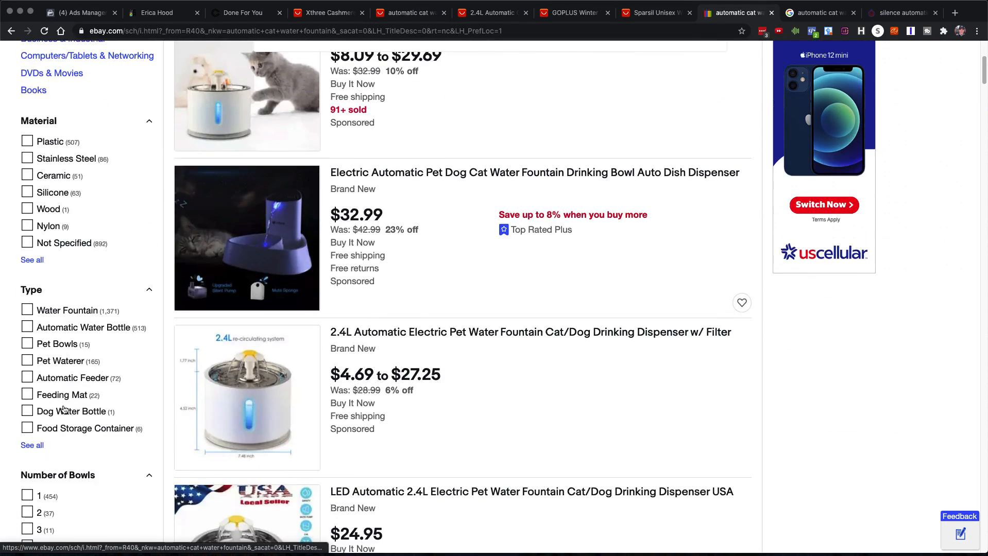
scroll(62, 407, down, 4)
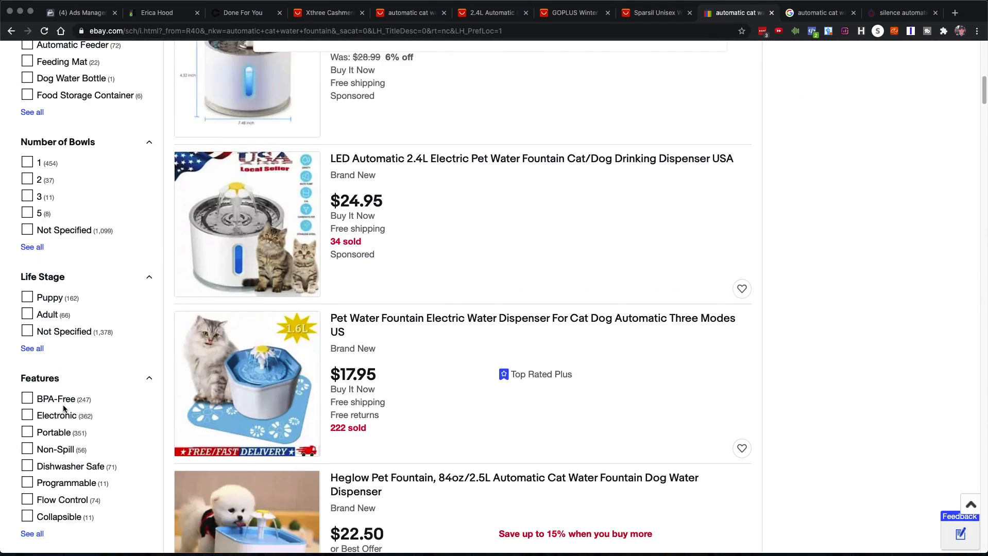
scroll(62, 407, up, 4)
scroll(64, 410, up, 7)
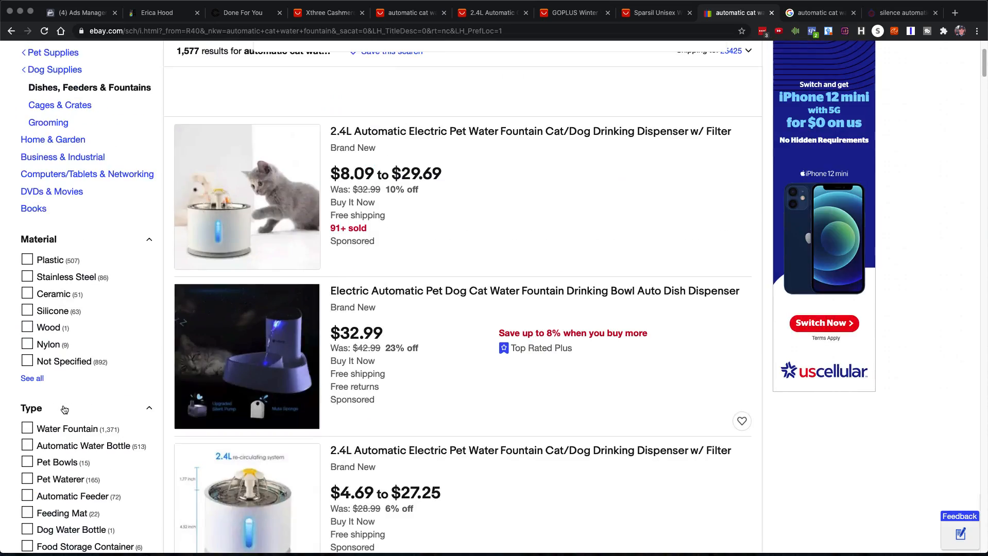
Check the Item Location filter for the eBay fountain results and return to the first listings
scroll(64, 409, down, 15)
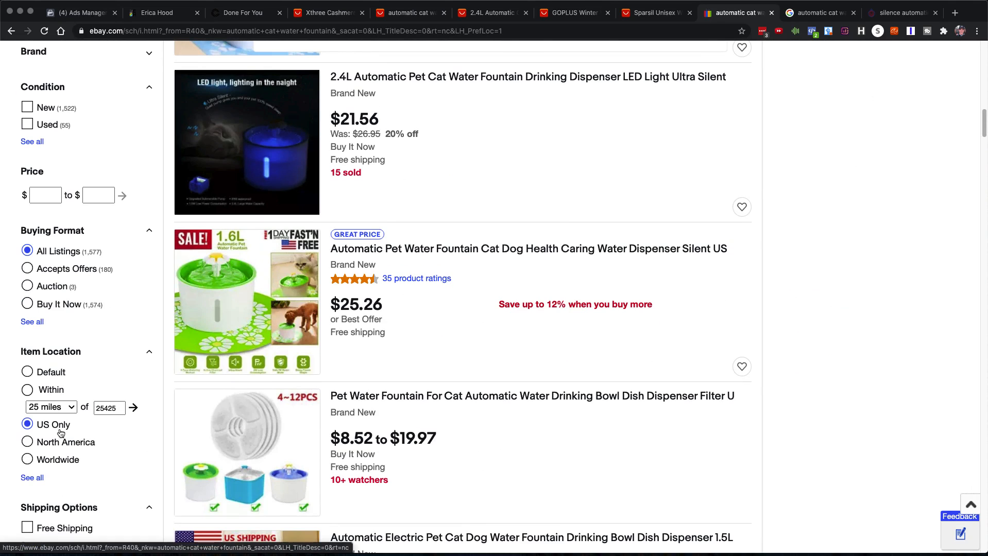
scroll(459, 391, up, 1)
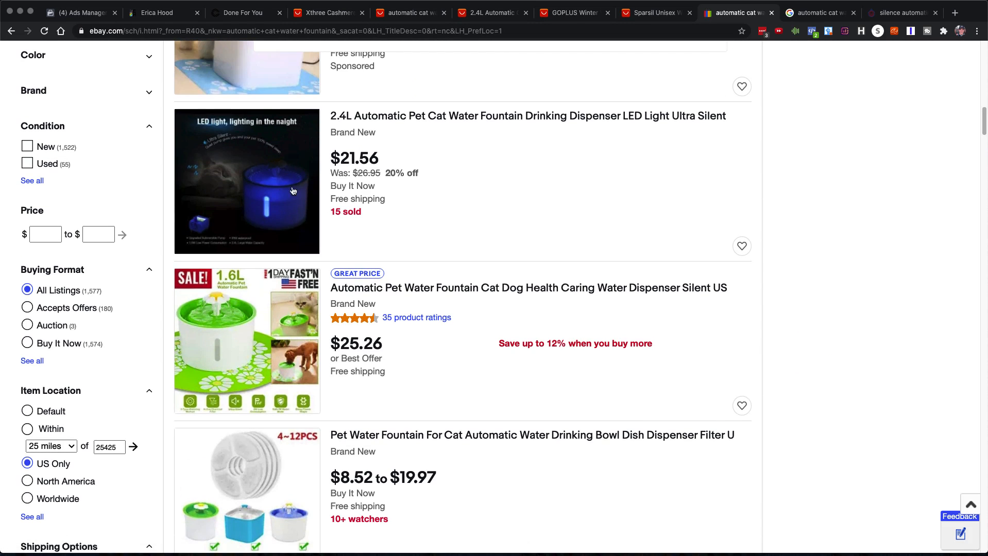
scroll(558, 248, up, 10)
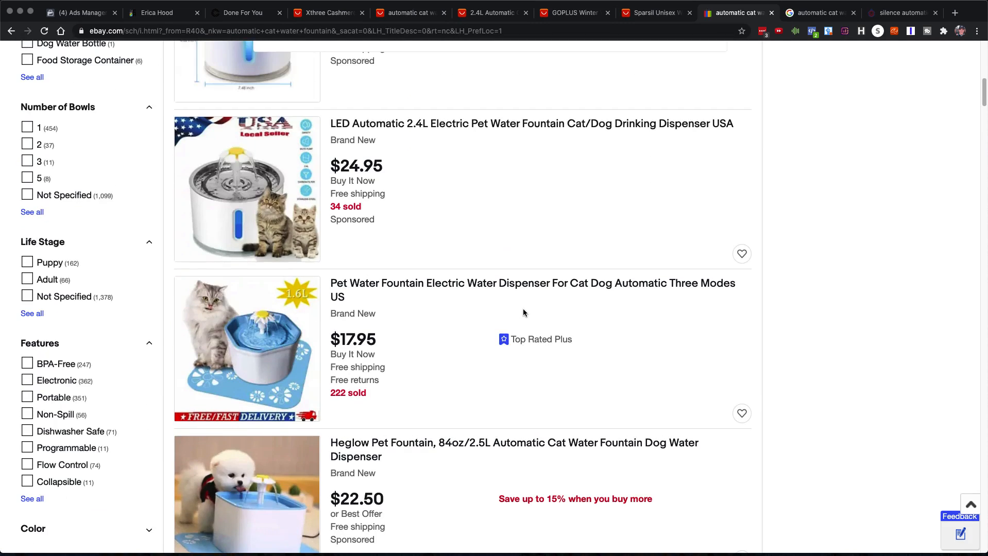
scroll(523, 313, up, 5)
scroll(484, 407, up, 7)
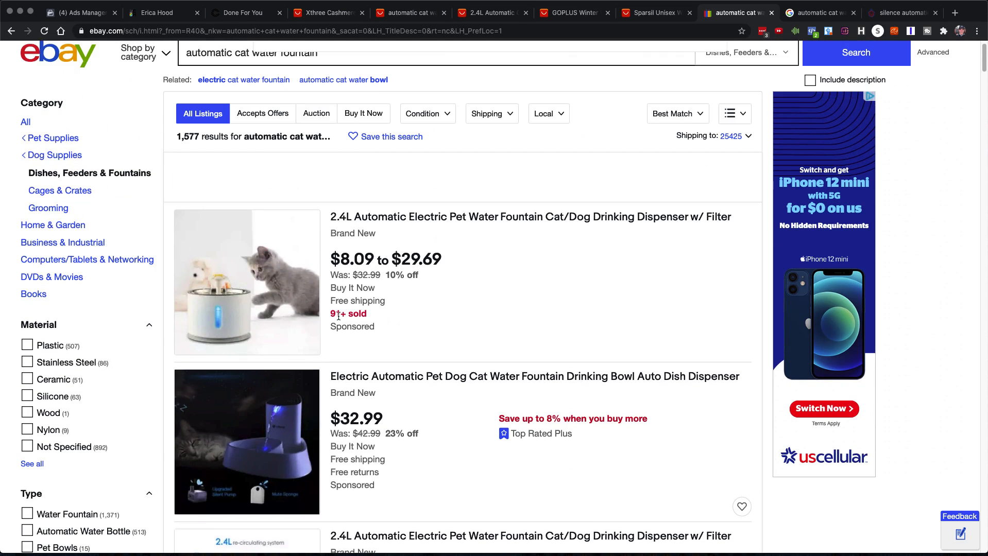
Compare prices, shipping terms and sold counts across the eBay water fountain listings and return to the first result
scroll(359, 314, down, 8)
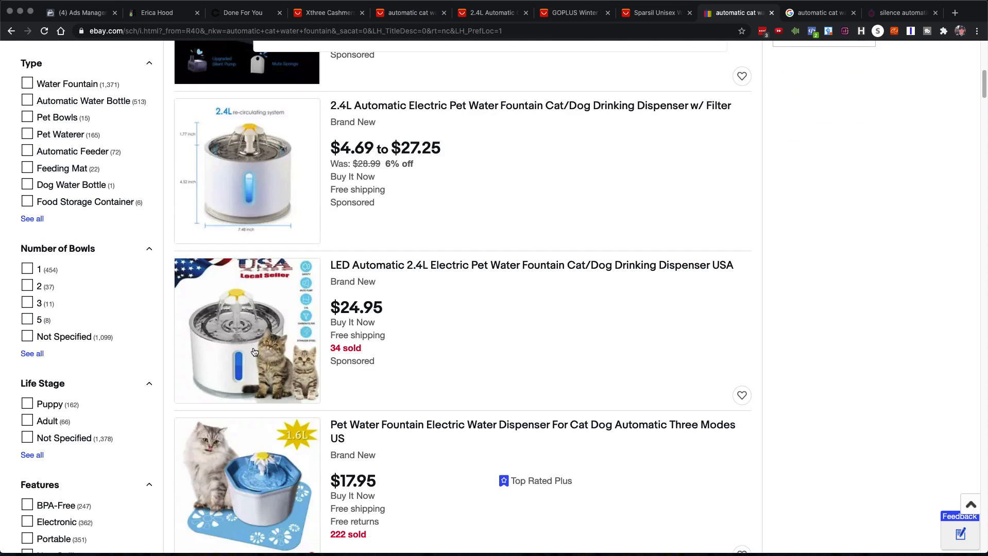
scroll(493, 340, down, 5)
scroll(493, 338, up, 3)
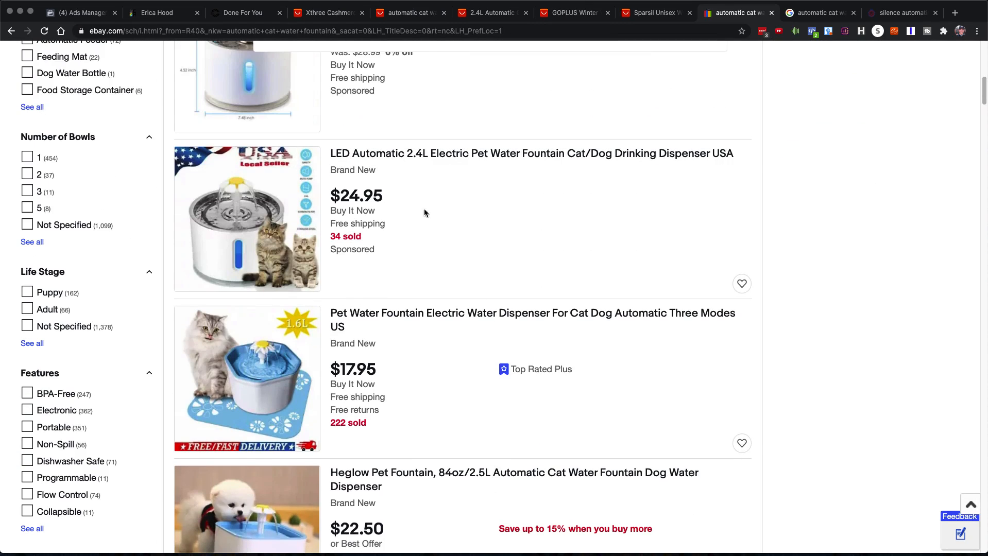
scroll(474, 299, down, 2)
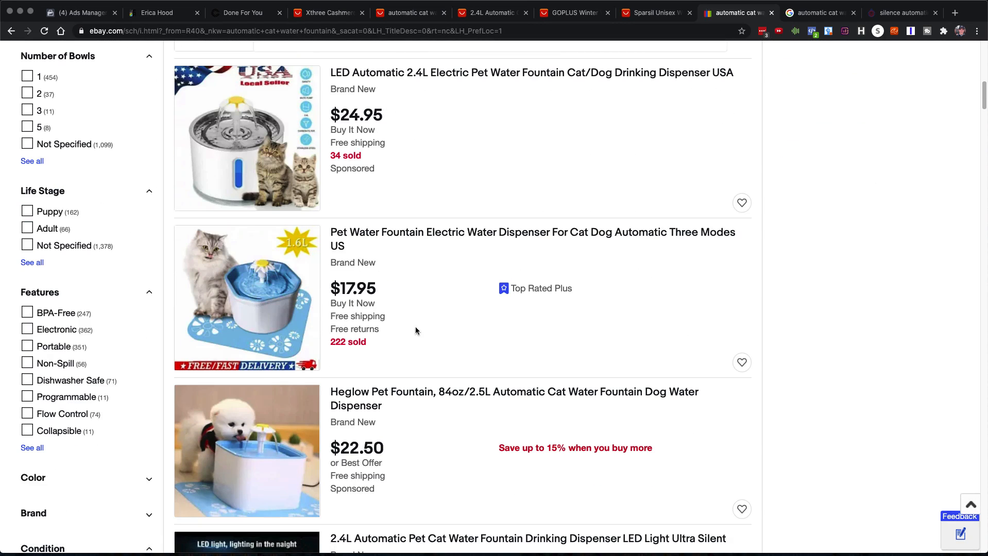
scroll(433, 381, down, 8)
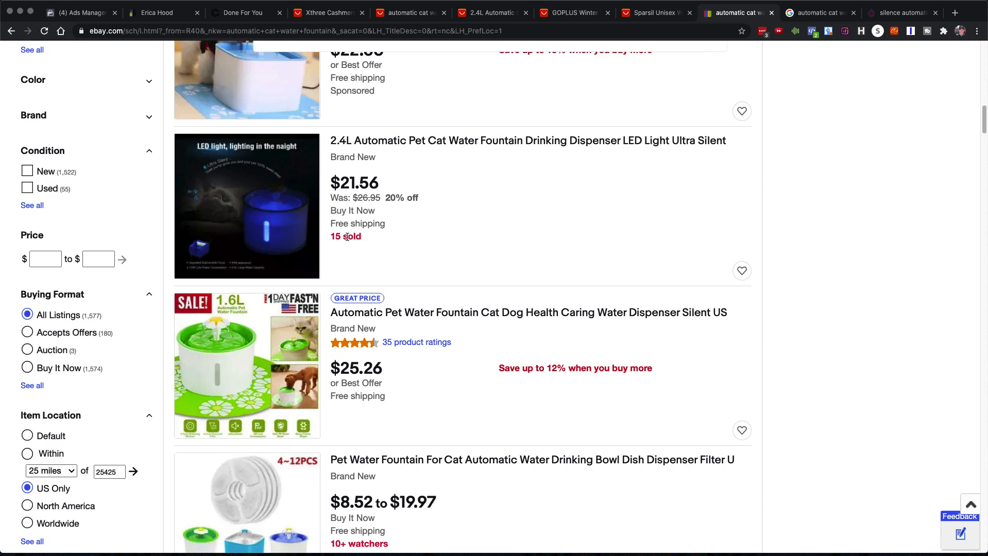
scroll(450, 244, down, 9)
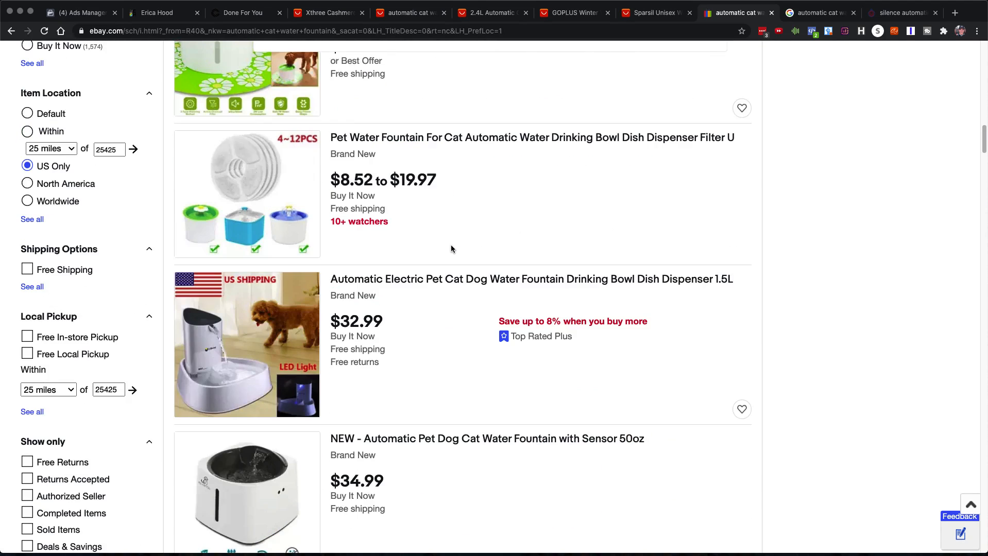
scroll(453, 250, down, 8)
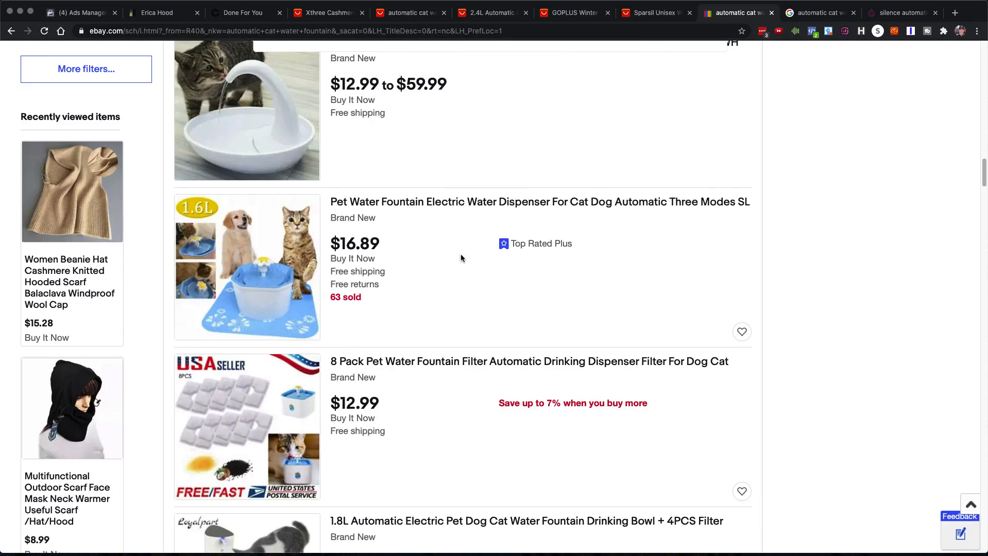
scroll(474, 270, up, 20)
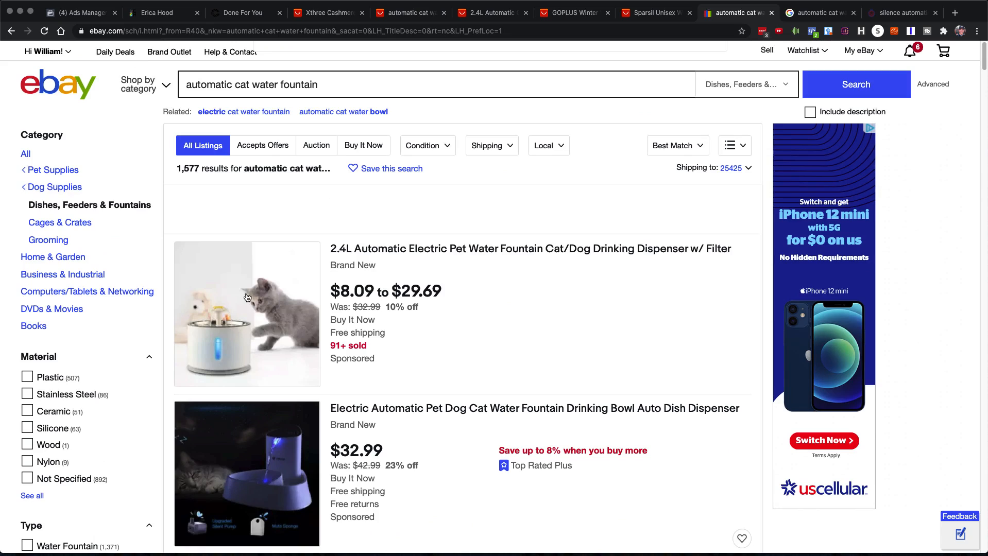
Open the first eBay listing for the 2.4L Automatic Electric Pet Water Fountain and examine its delivery details and item options
click(494, 387)
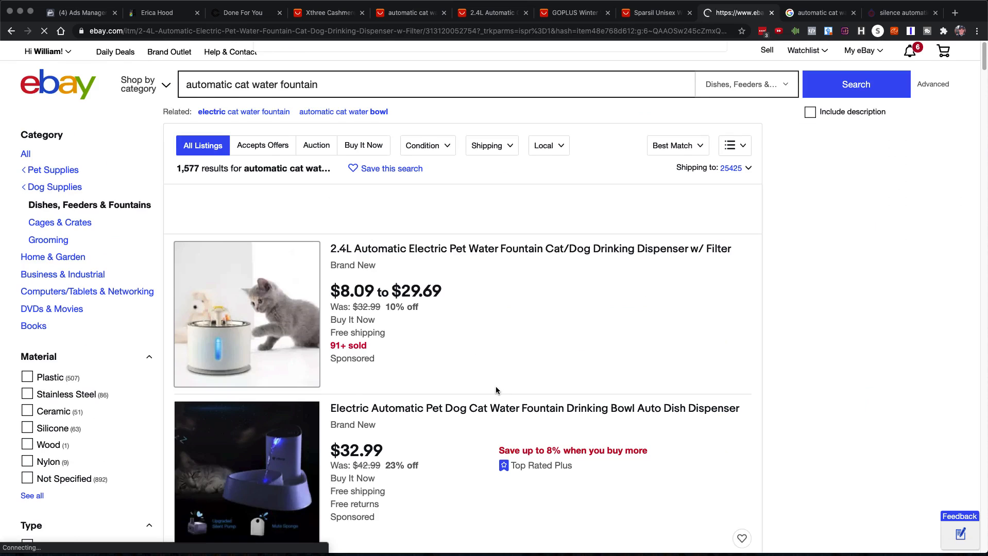
scroll(453, 438, down, 3)
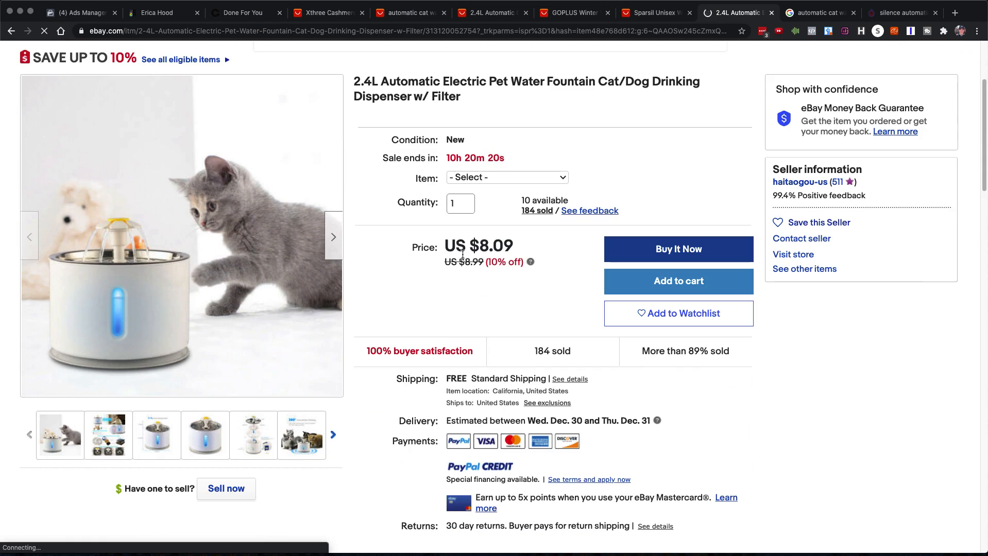
click(503, 178)
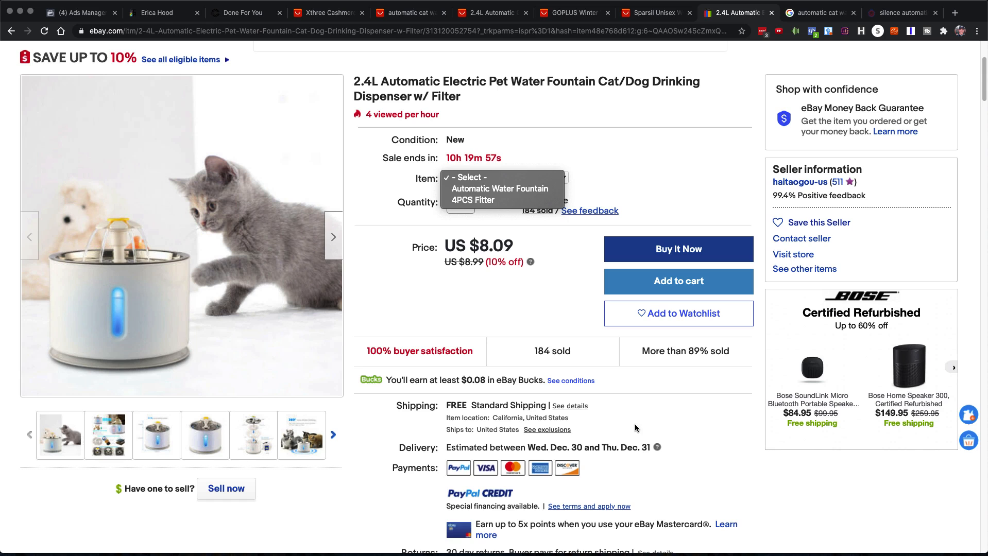
Return to the AliExpress fountain listing and compare the prices of its 4pcs Filters and auto-shutoff options
click(481, 16)
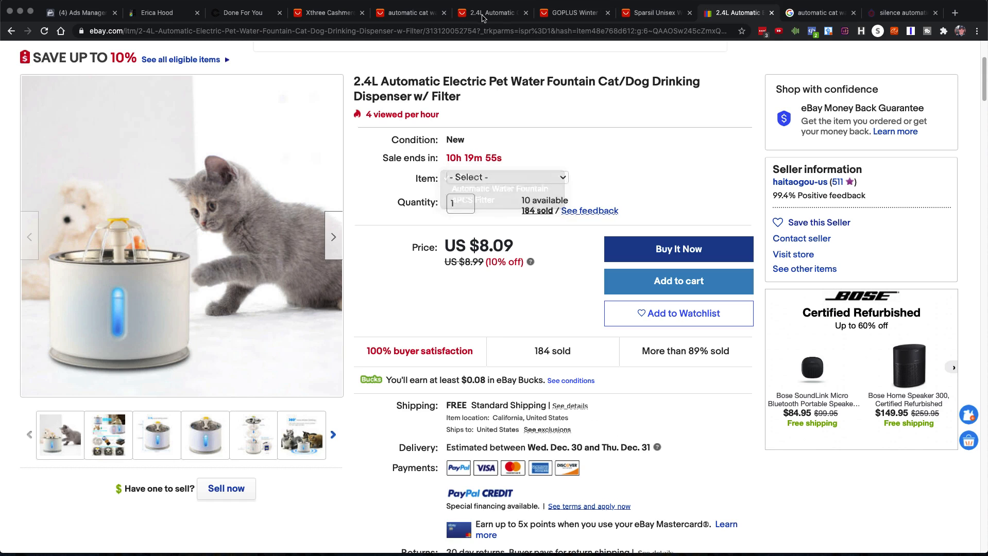
click(418, 17)
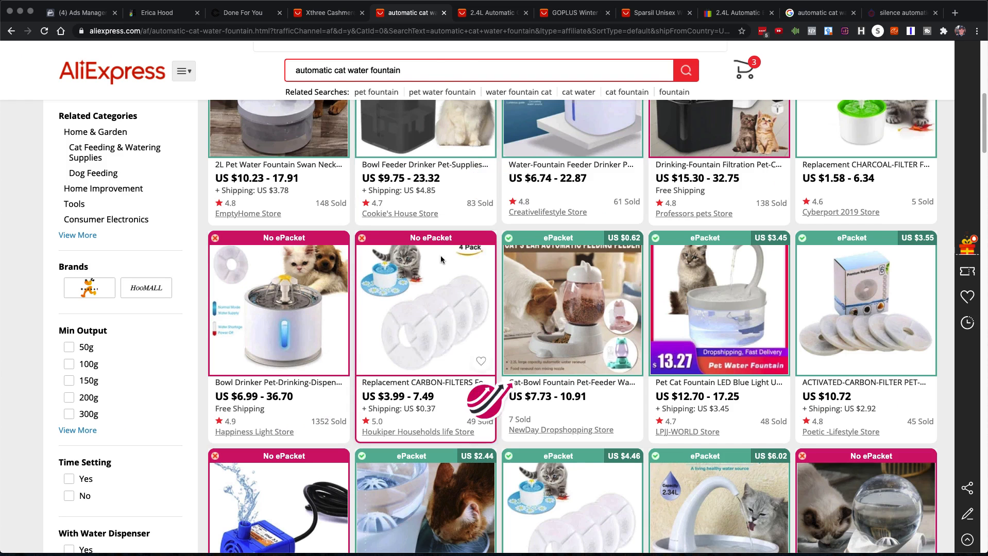
click(501, 16)
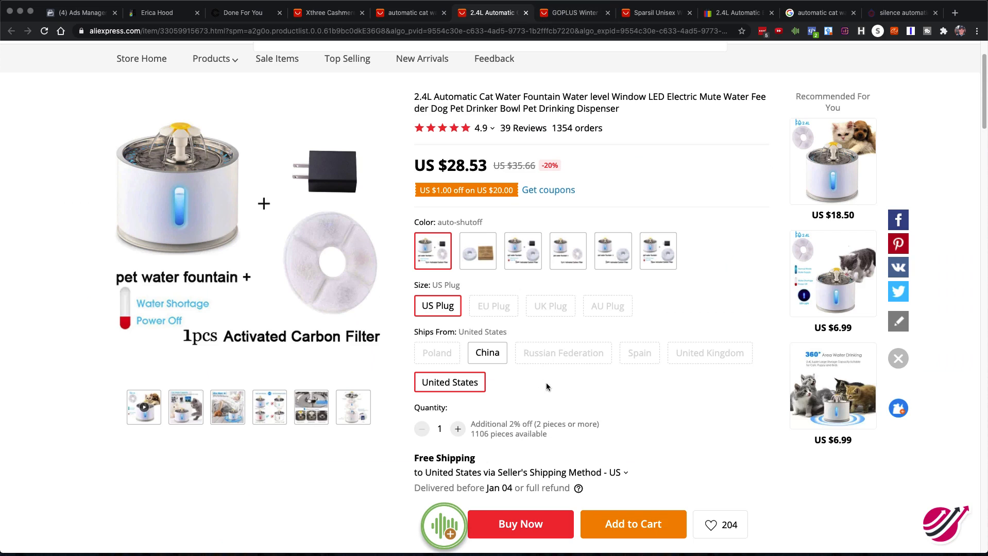
click(487, 247)
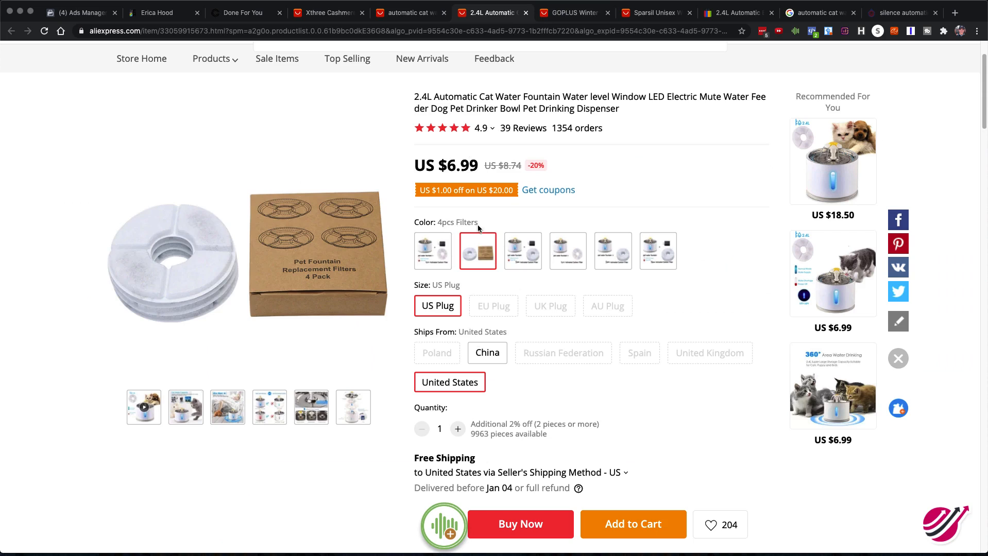
click(423, 258)
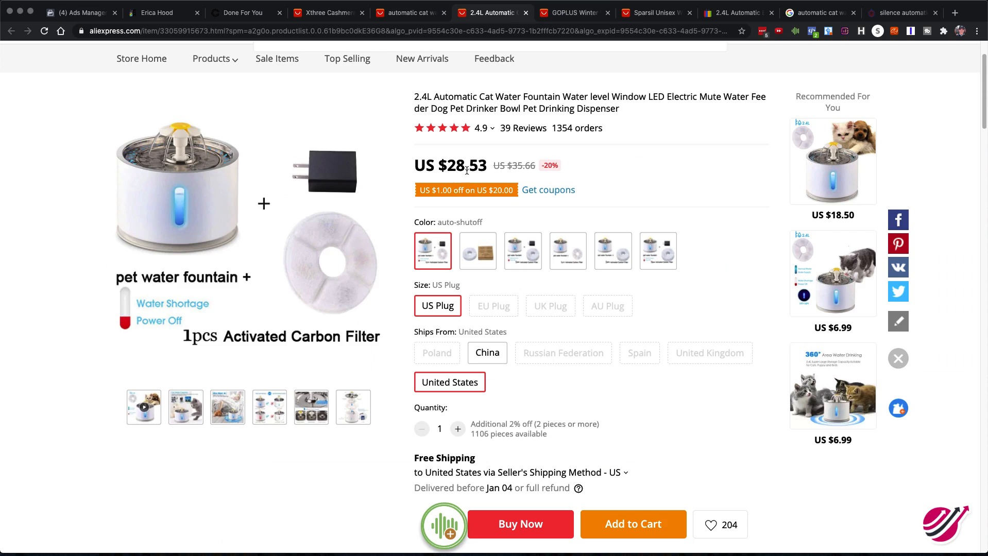
Choose the Automatic Water Fountain item in the eBay listing and compare its price with the fountain's cost in the store catalog
click(742, 15)
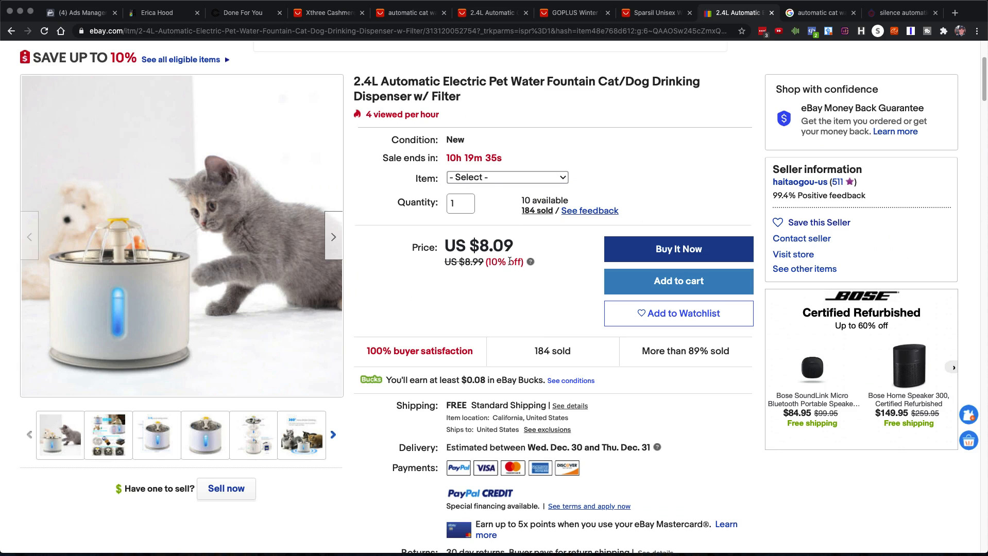
click(490, 181)
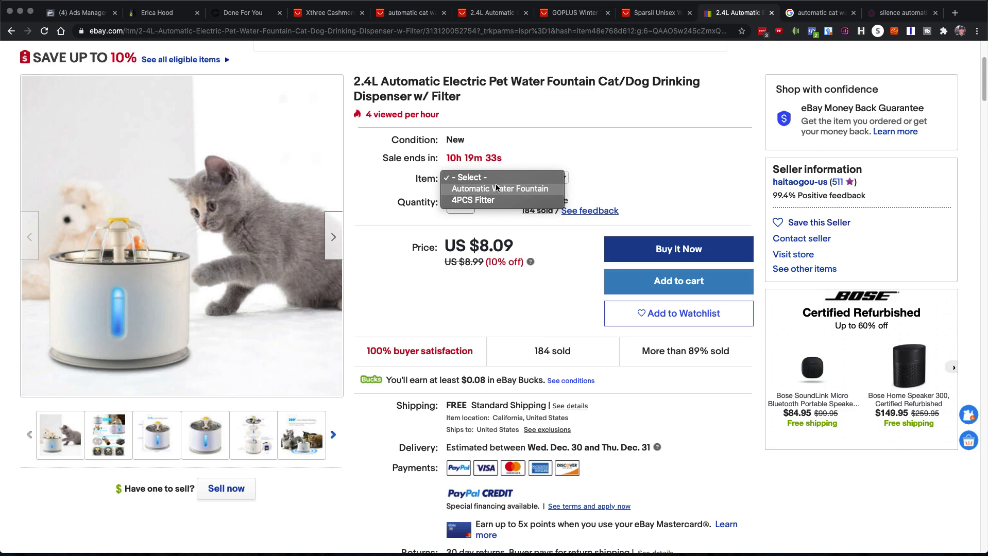
click(495, 184)
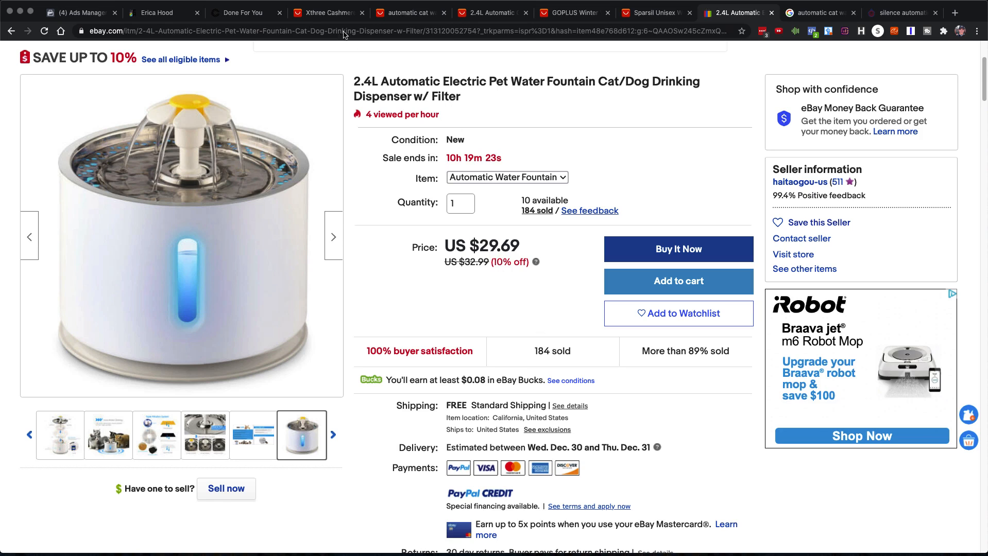
click(237, 13)
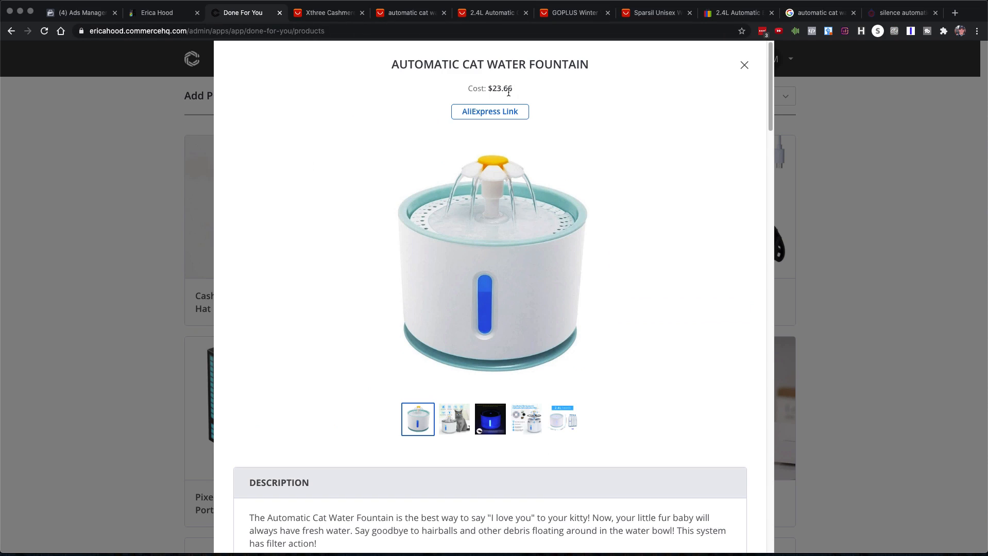
click(734, 16)
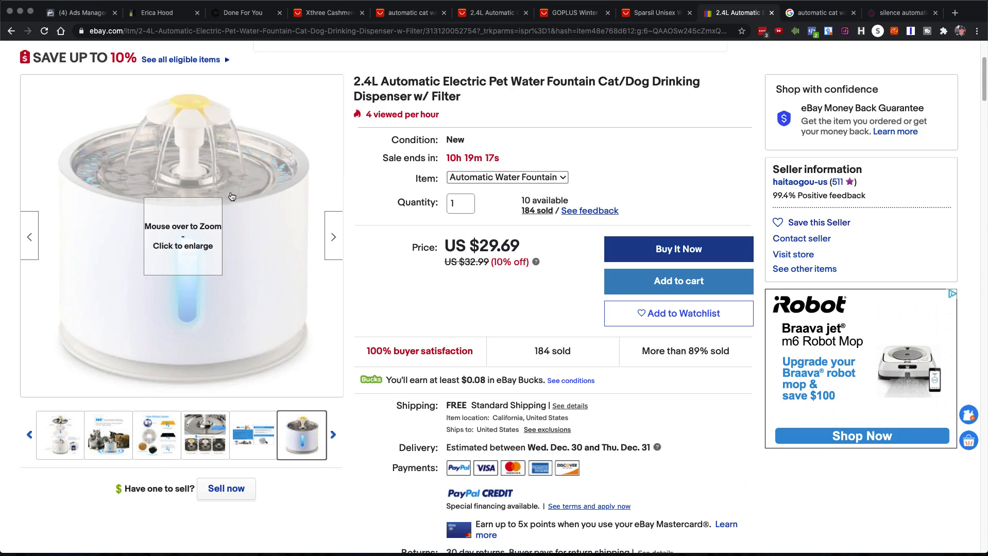
Return to the eBay search results and compare the other automatic cat water fountain listings' prices and shipping terms
click(15, 33)
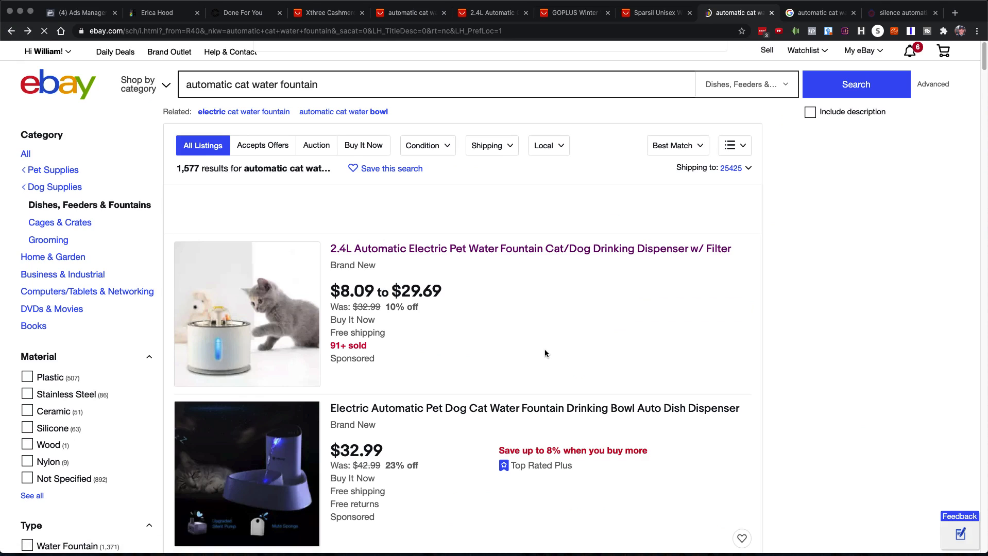
scroll(452, 386, down, 2)
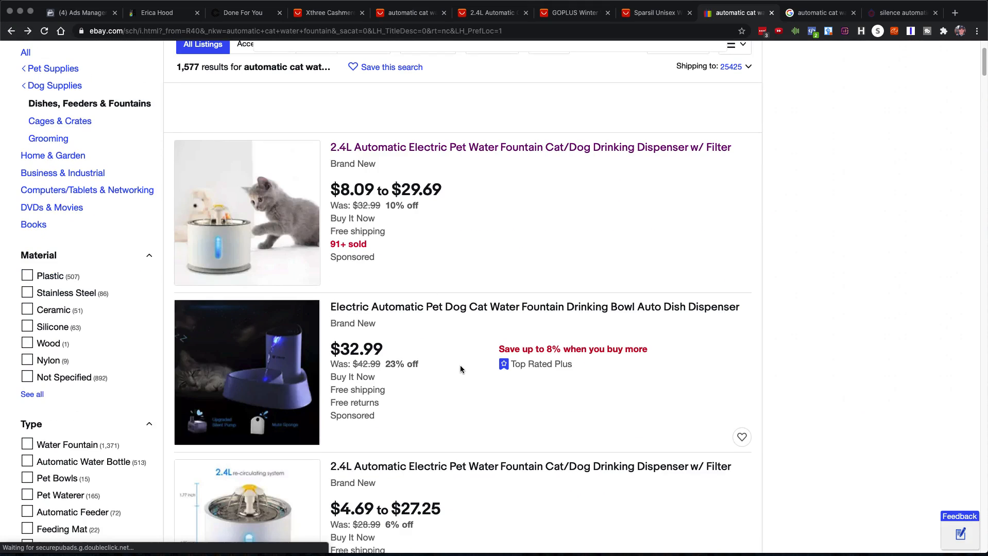
scroll(461, 365, up, 2)
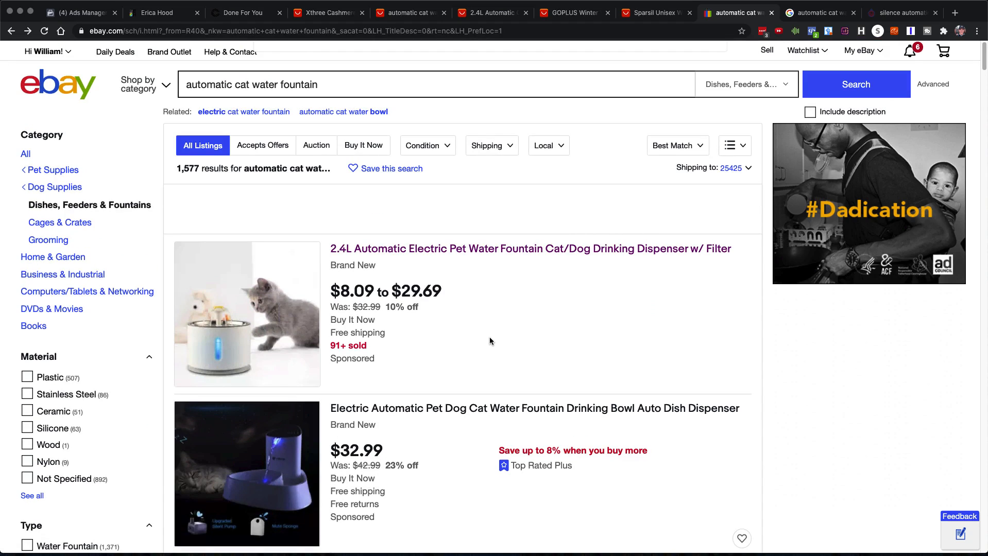
scroll(453, 394, down, 3)
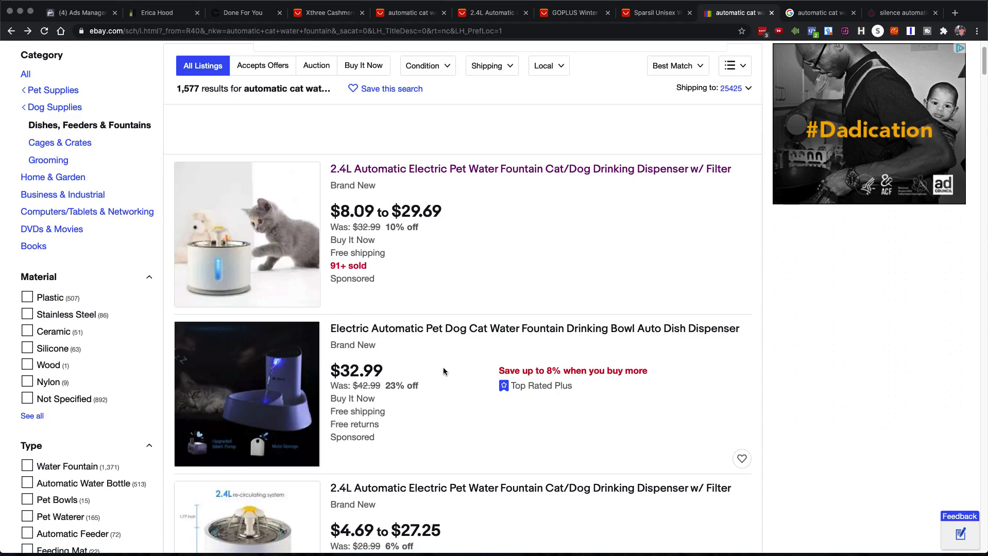
scroll(443, 370, down, 5)
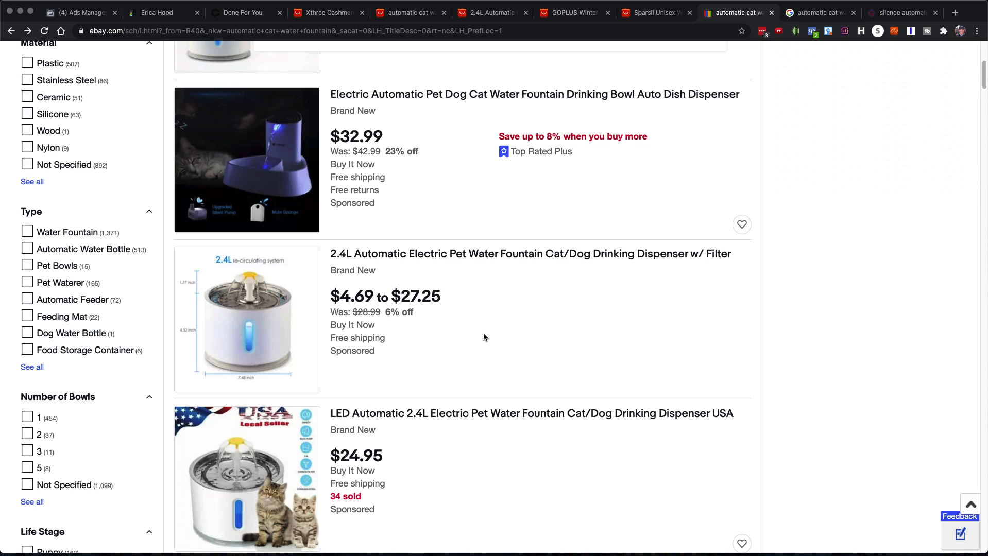
Switch to the Google results for automatic cat water fountain and examine the shopping ads, organic results and keyword search volumes
click(815, 15)
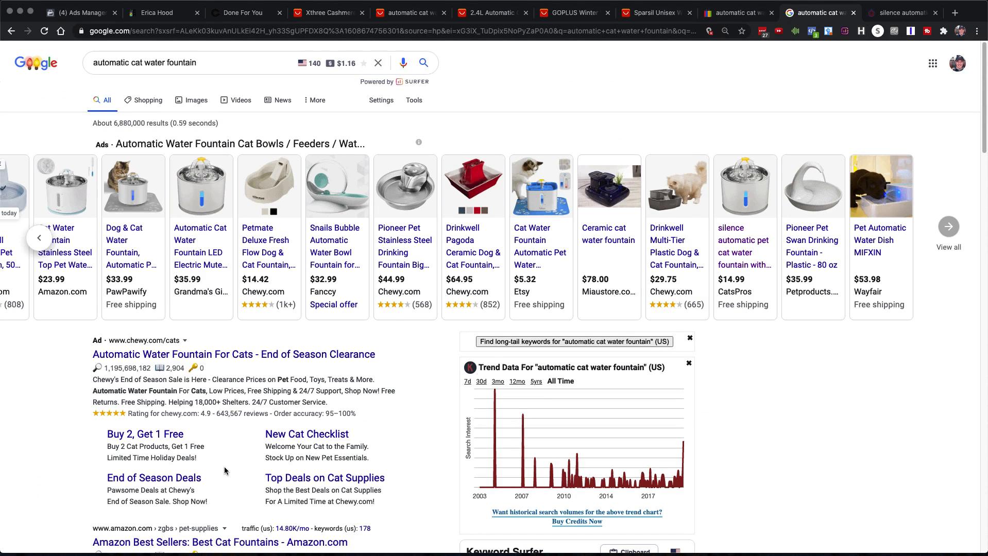
scroll(224, 470, down, 1)
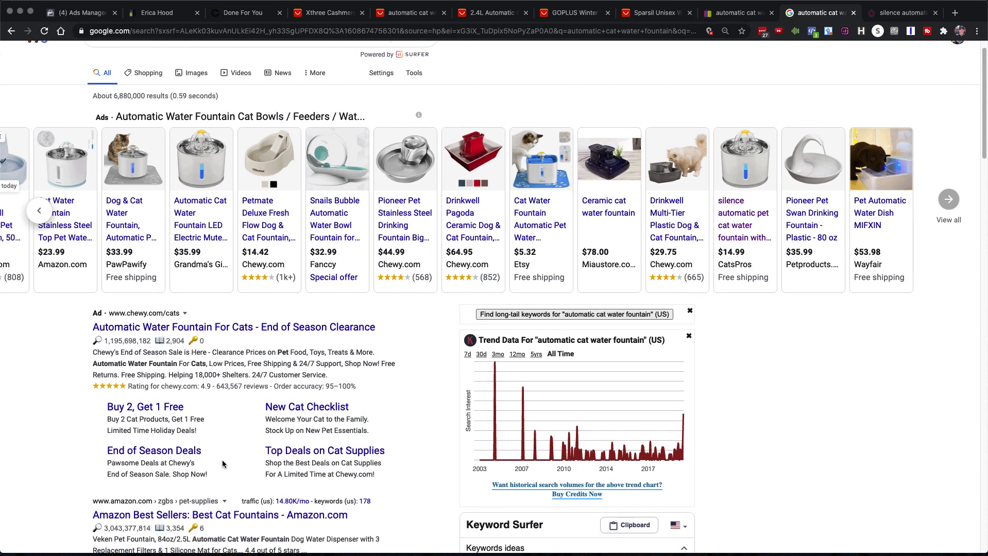
scroll(223, 464, down, 6)
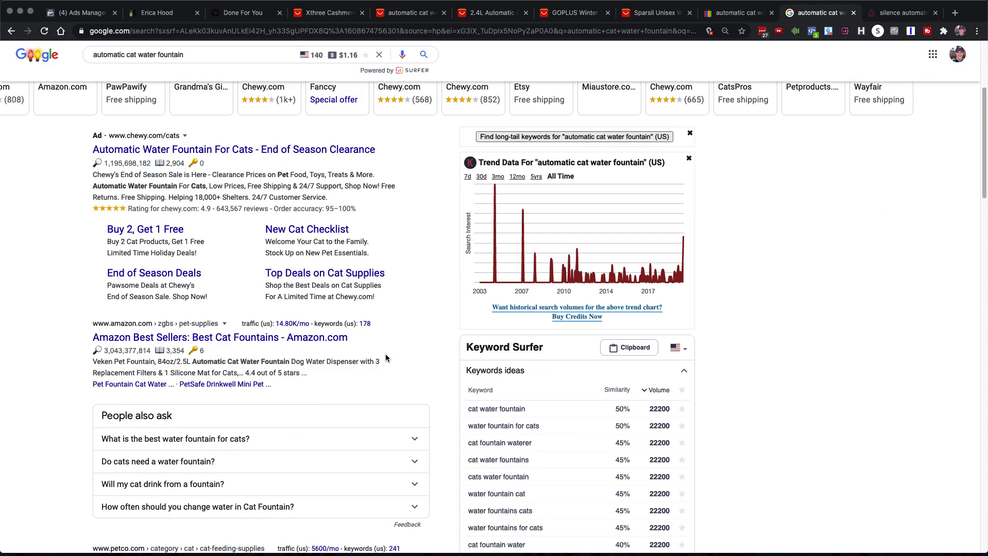
scroll(379, 347, up, 4)
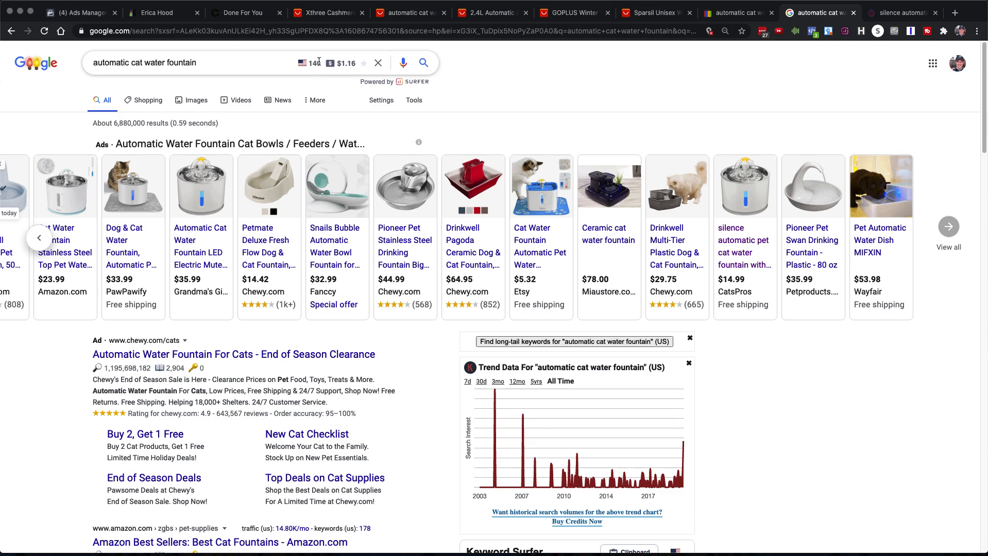
Shorten the Google query to "cat water fountain" and check its search volume and those of the suggested keywords
click(213, 67)
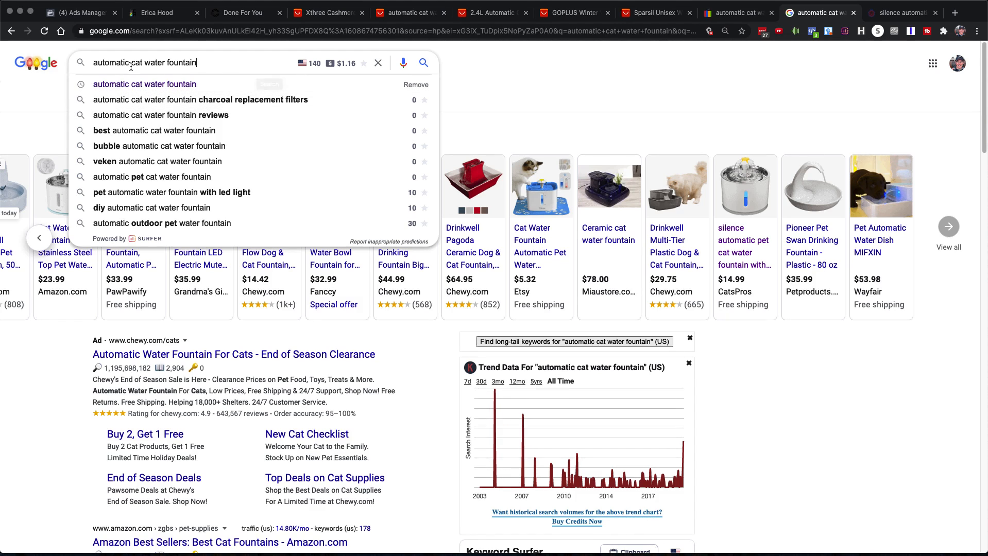
drag(131, 61, 87, 64)
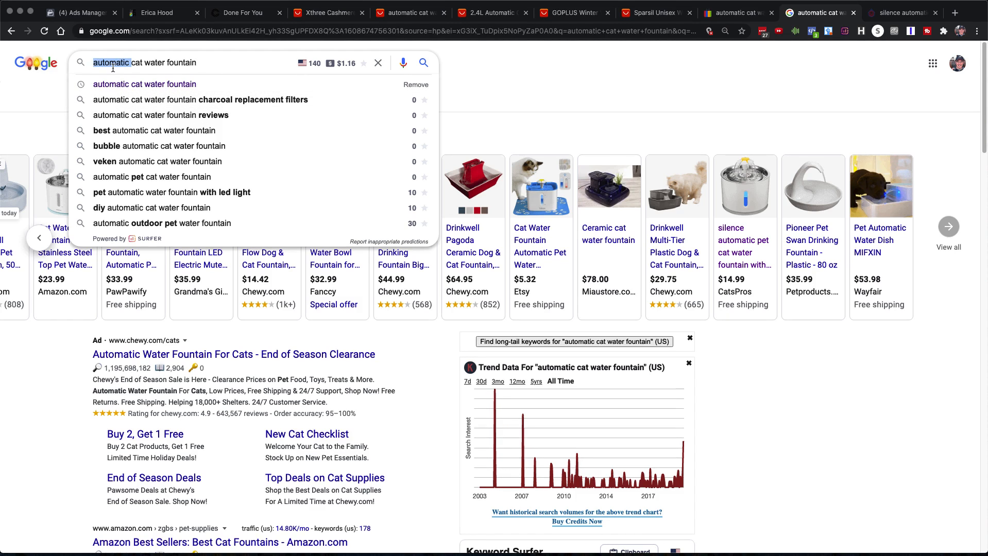
key(BackSpace)
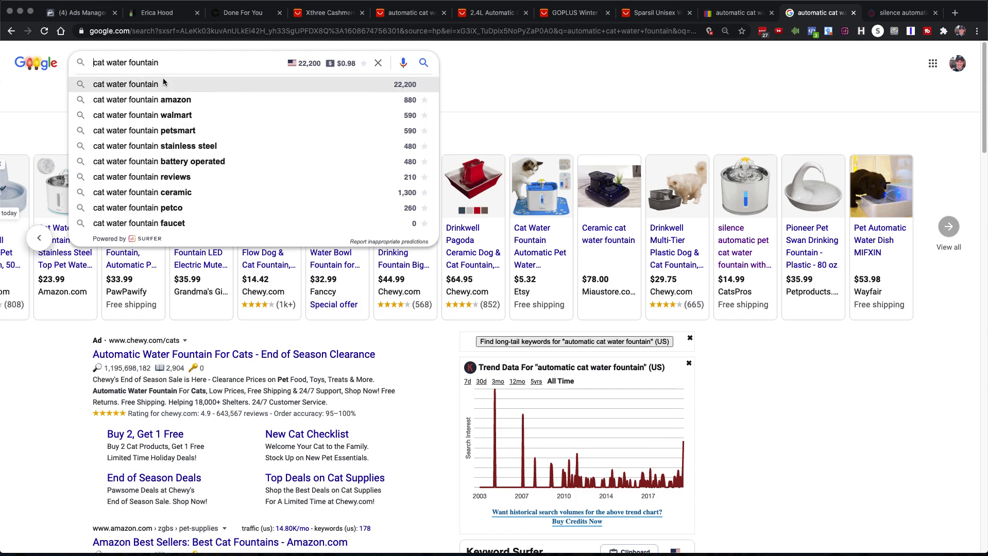
mouse_move(403, 88)
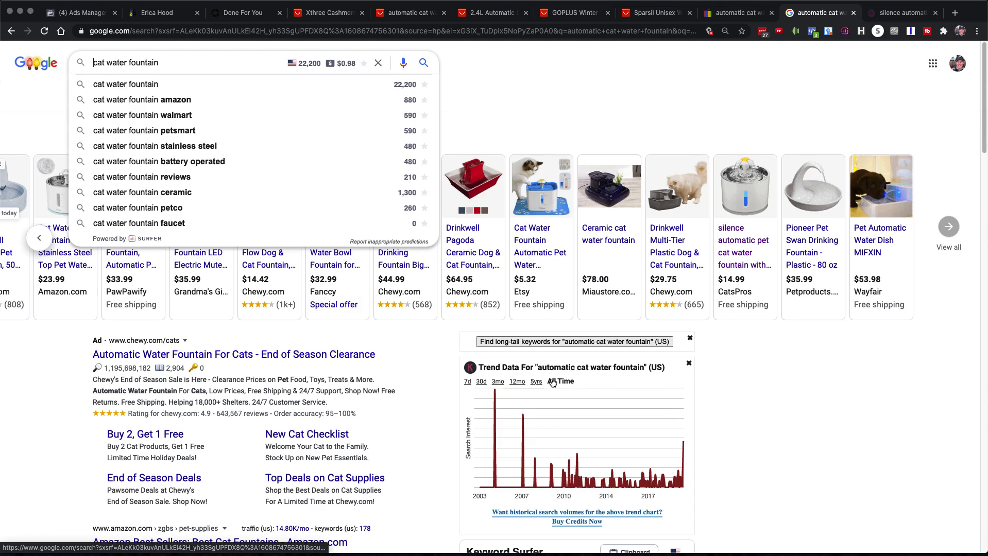
Set the search interest chart for automatic cat water fountain to the 5yrs range and examine the trend
scroll(551, 383, down, 3)
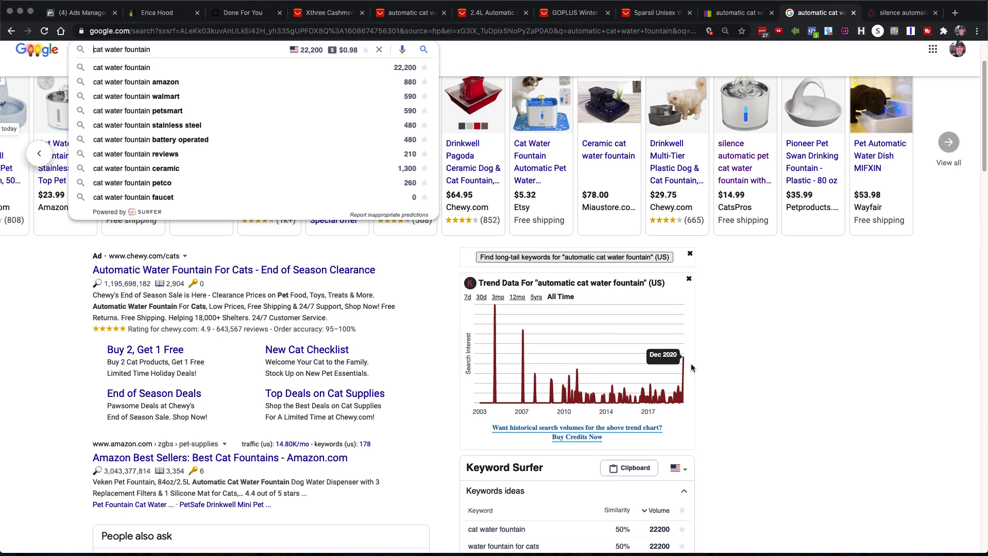
click(537, 299)
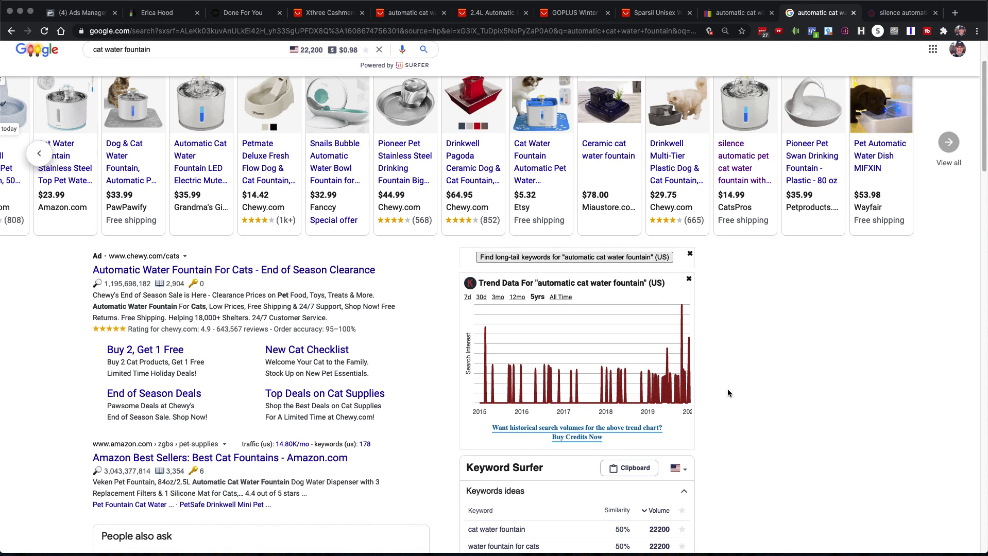
scroll(722, 393, up, 3)
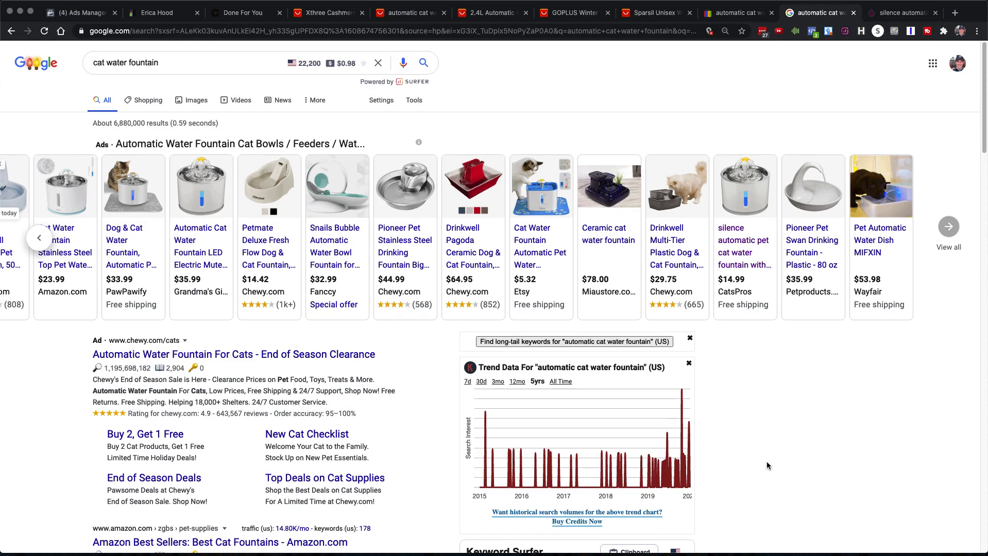
Go back to the first Google shopping ads and compare competitors' prices, including The Magic Feline Fountain and Max Cat Fountain
click(41, 238)
click(43, 239)
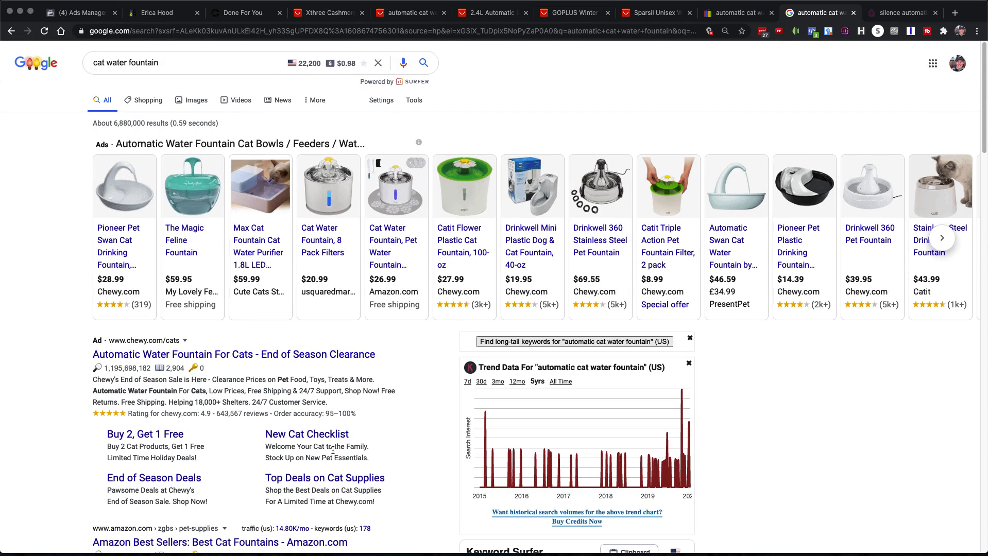
mouse_move(279, 296)
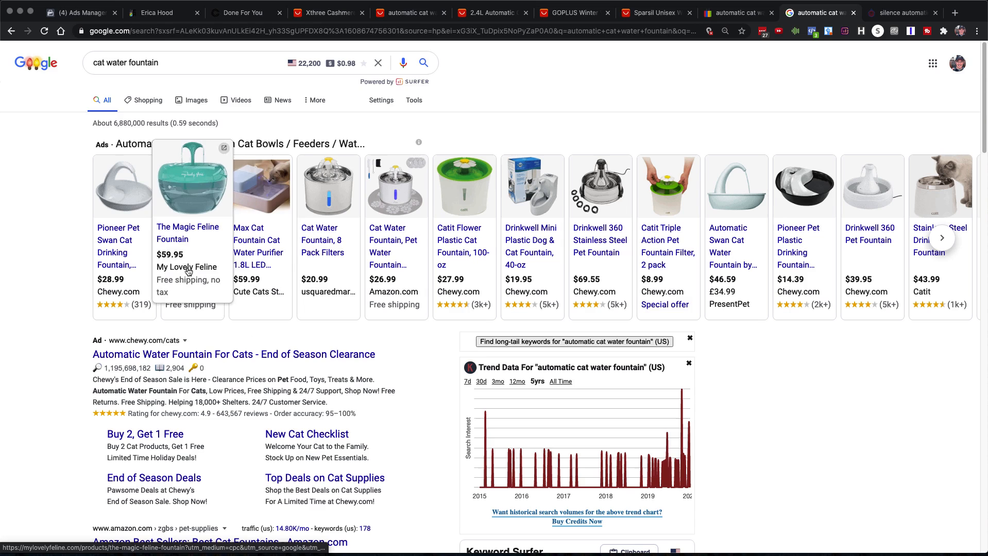
mouse_move(190, 266)
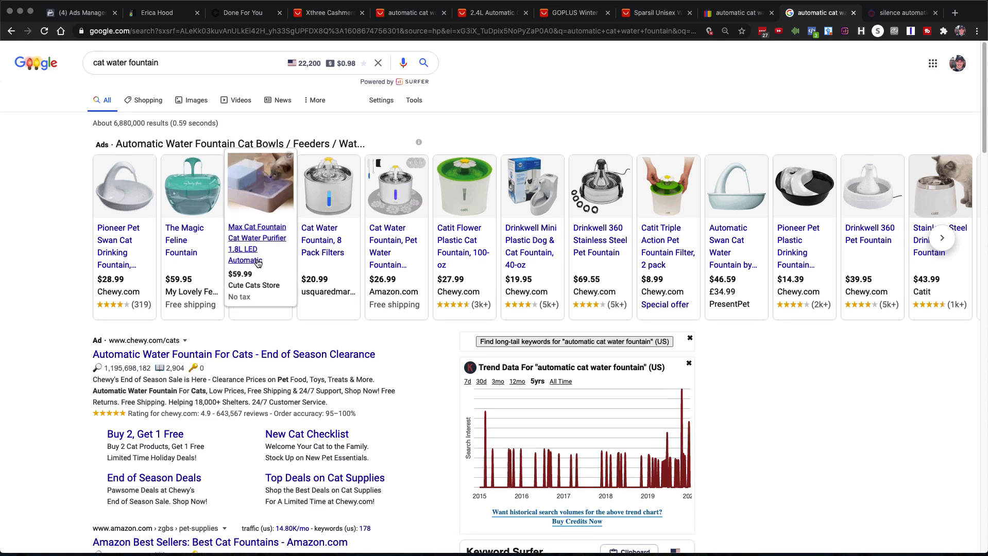
mouse_move(395, 292)
mouse_move(334, 221)
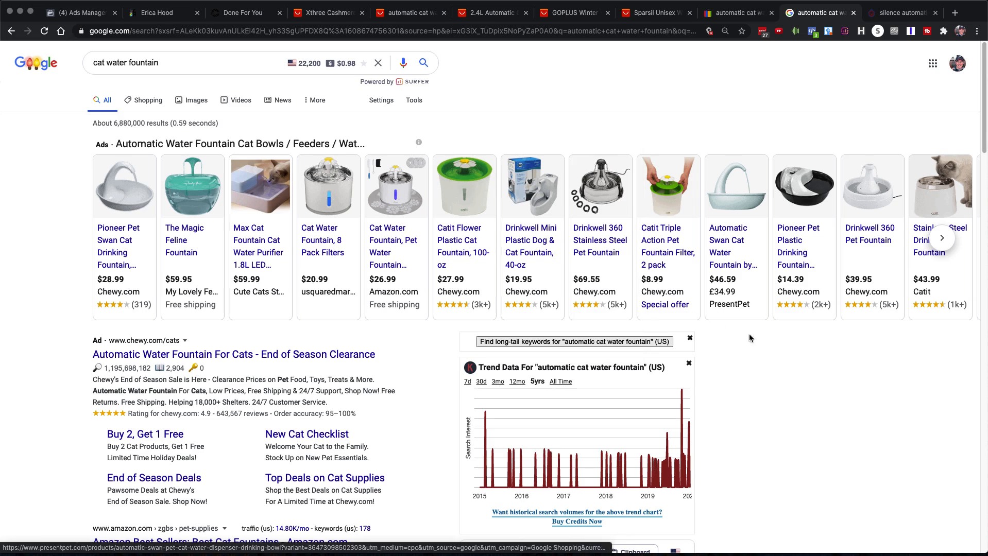
Check the remaining shopping ads through the last one and view the CatsPros product page for its matching fountain
click(942, 238)
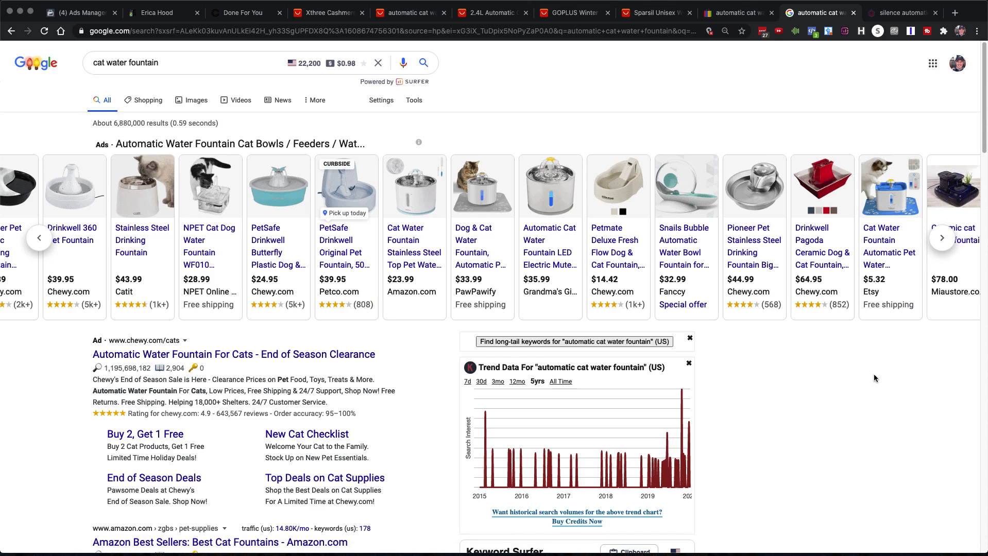
click(942, 238)
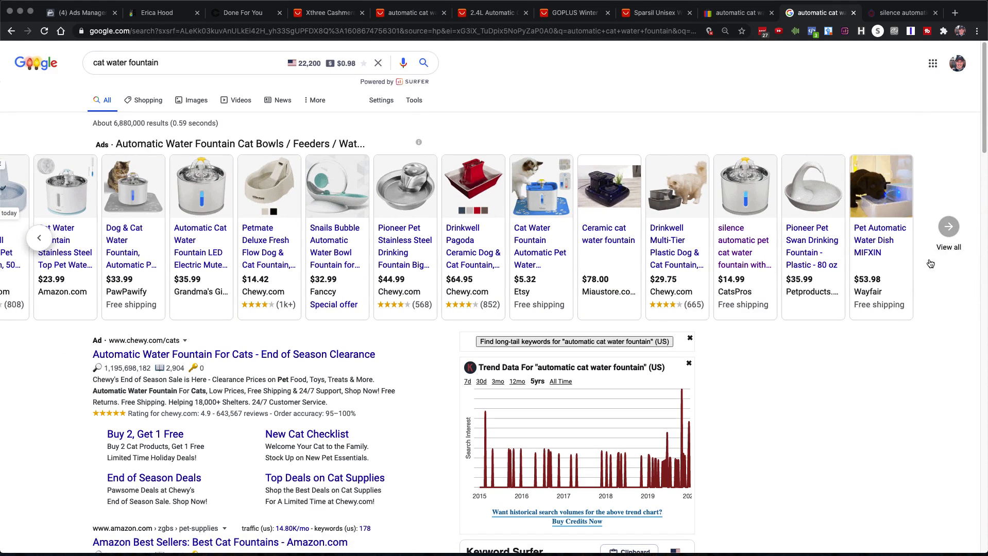
mouse_move(742, 254)
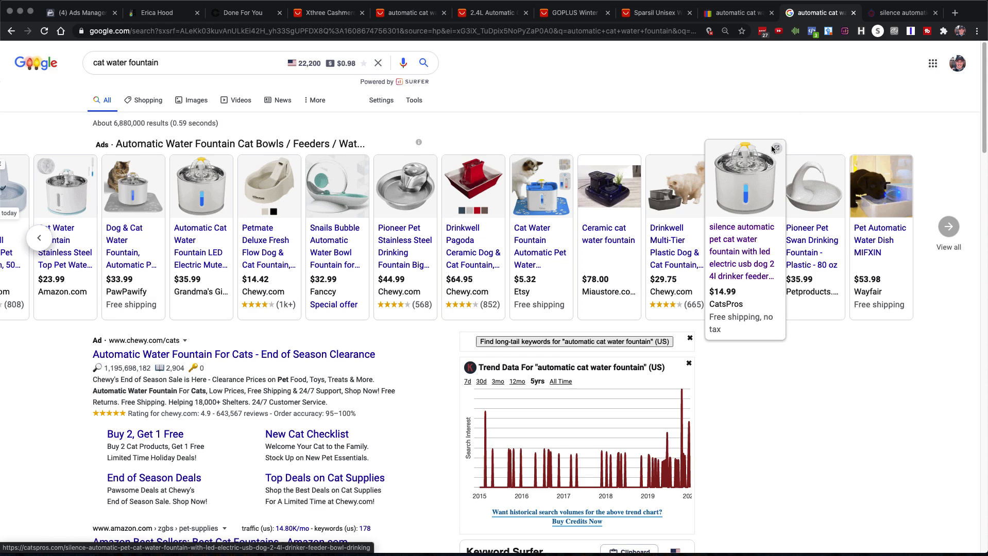
click(902, 14)
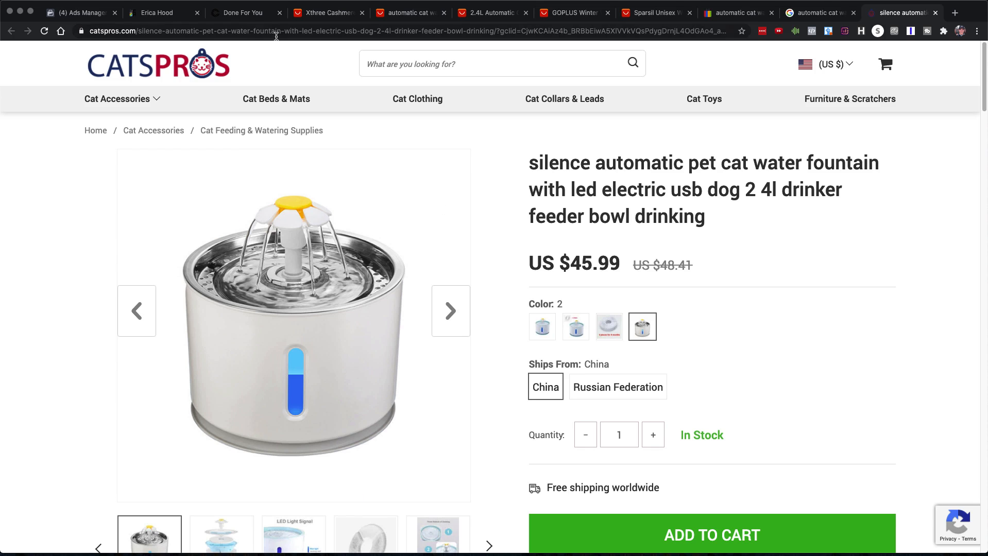
Review the fountain's description, ad targeting, price and profit in the store catalog, and compare them with the CatsPros listing
click(234, 11)
scroll(426, 260, down, 20)
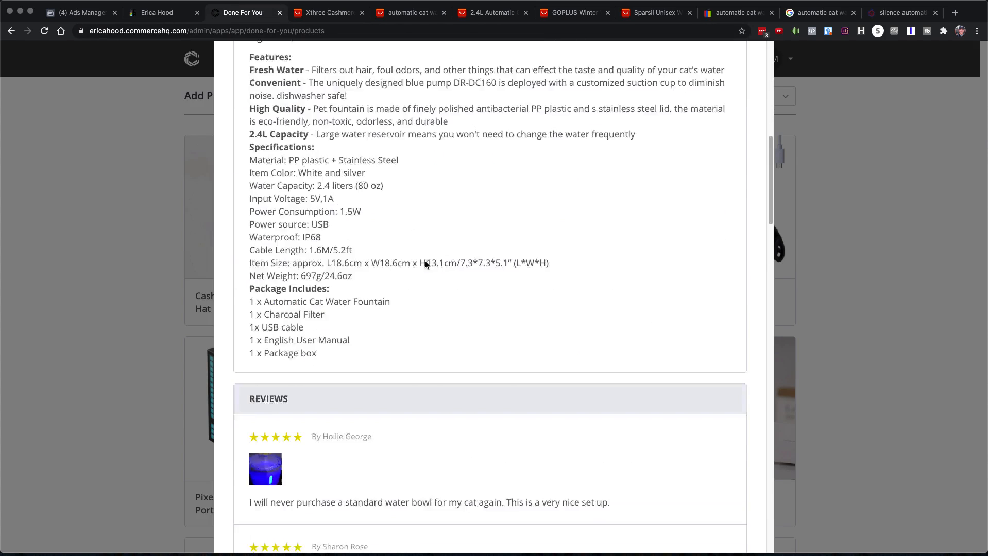
scroll(431, 270, down, 7)
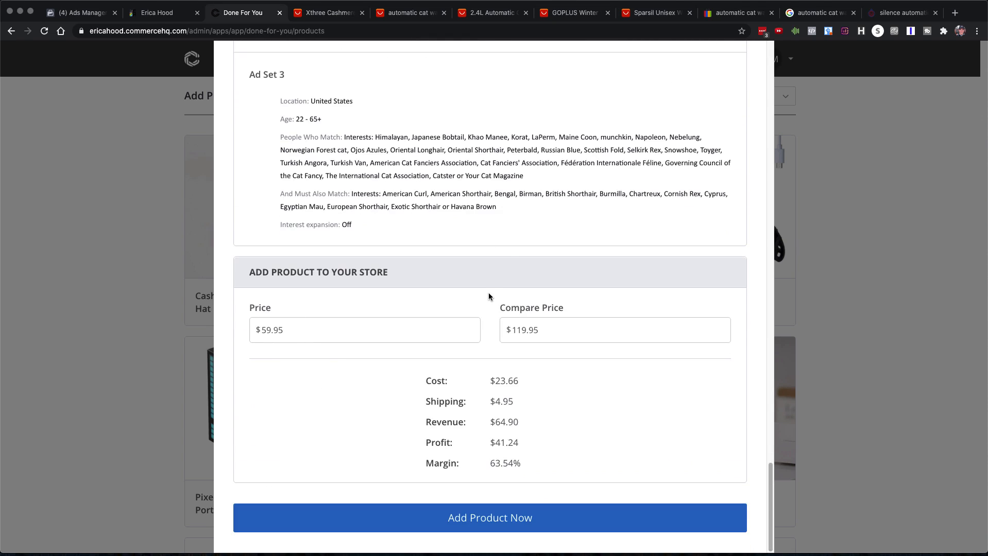
click(911, 15)
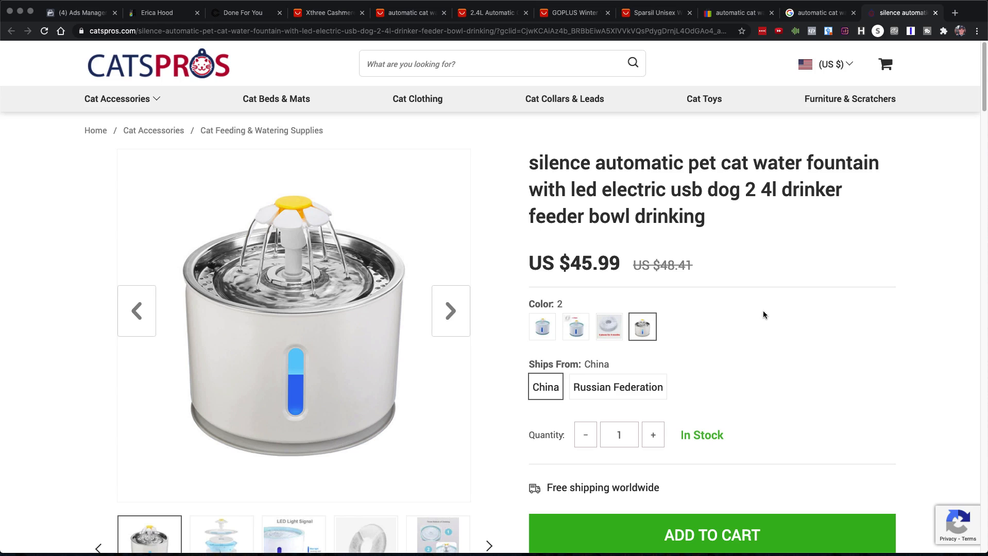
Add the Automatic Cat Water Fountain from the catalog to the store at $59.95 with a compare price of $119.95
click(237, 17)
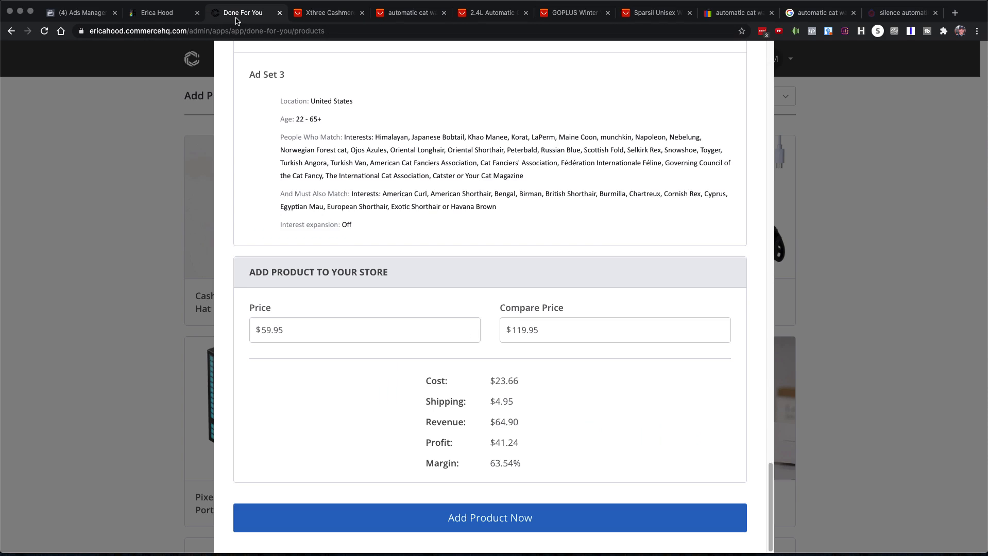
click(496, 523)
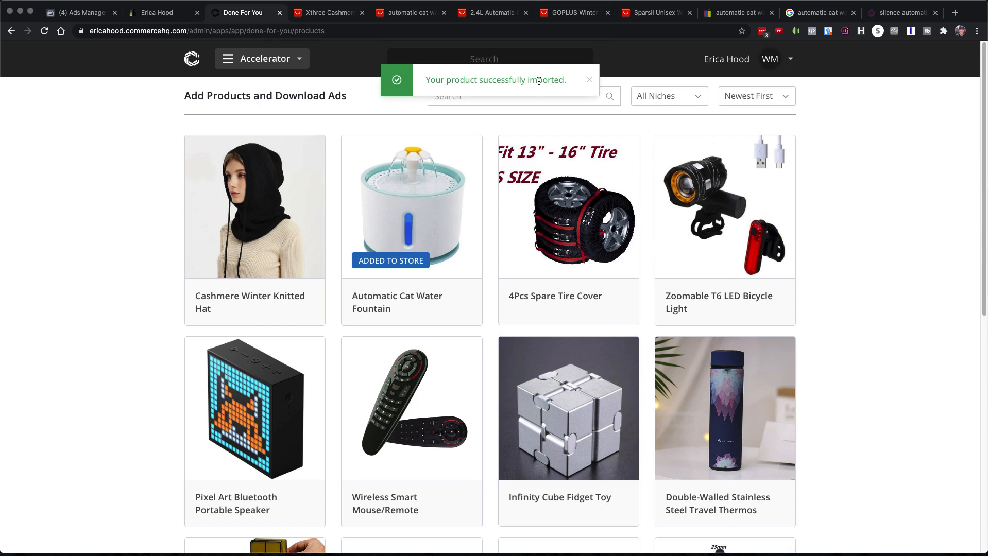
Switch to the storefront and open the Automatic Cat Water Fountain from its full product list
click(154, 13)
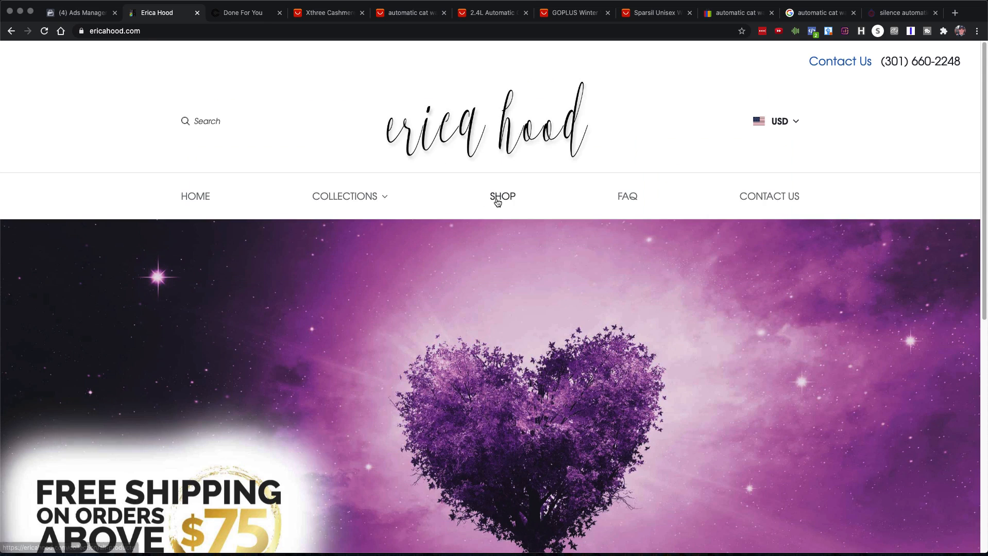
click(497, 198)
scroll(630, 321, down, 1)
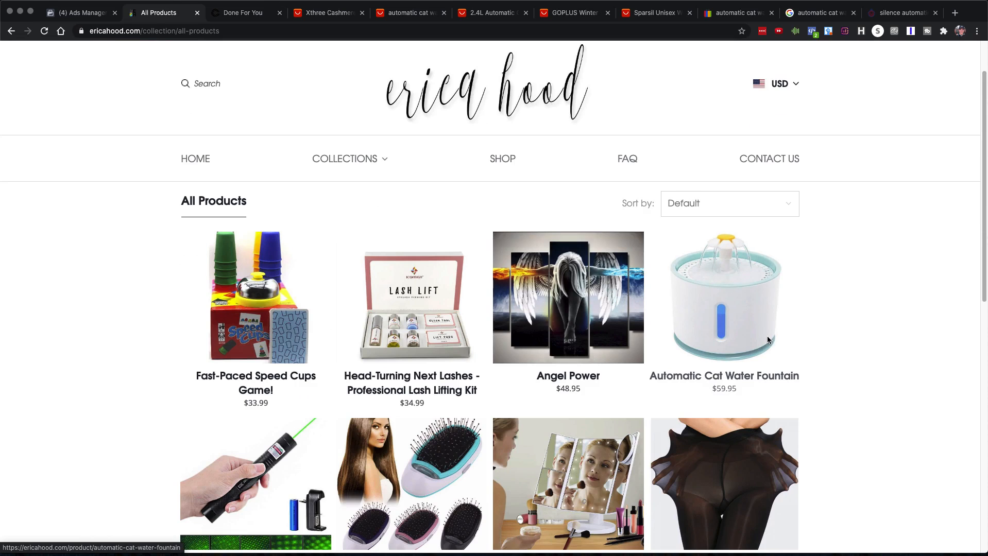
scroll(767, 336, down, 2)
click(724, 232)
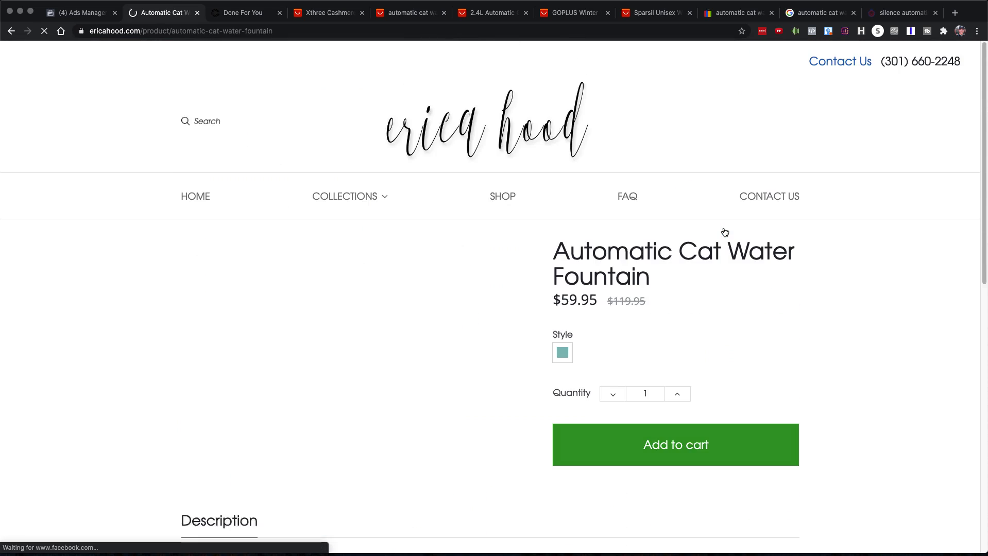
Examine the fountain's storefront page and preview its grey style, returning to the teal one
scroll(827, 350, down, 2)
scroll(828, 354, down, 3)
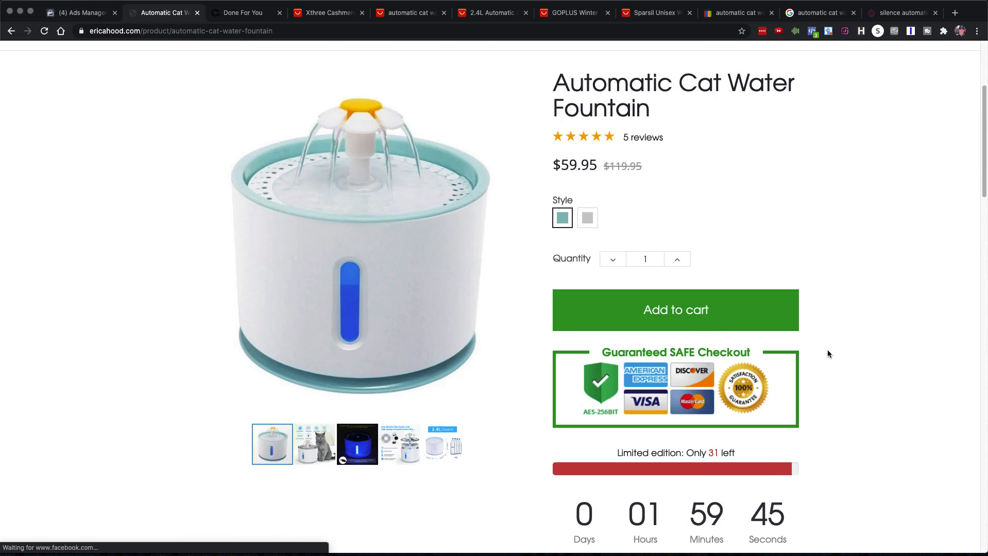
click(587, 217)
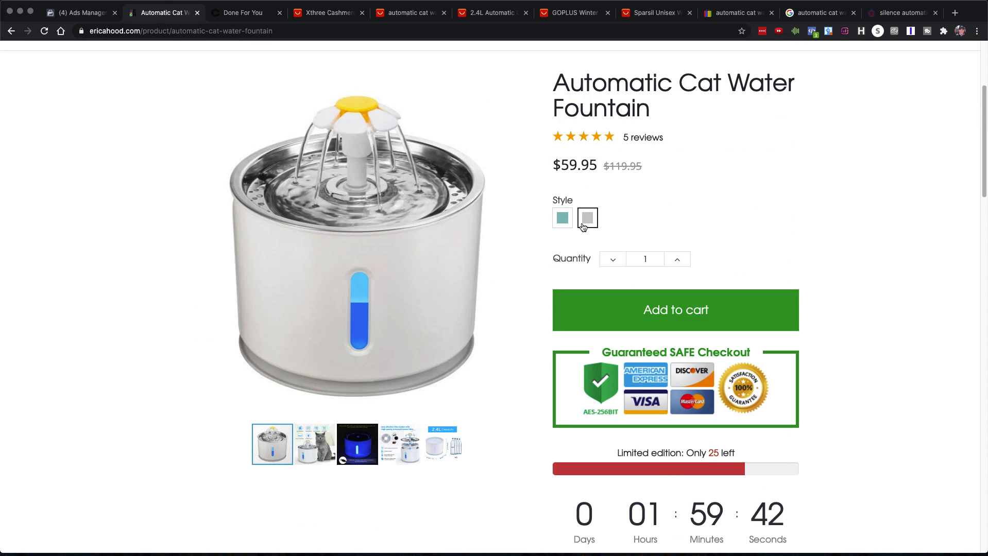
click(561, 220)
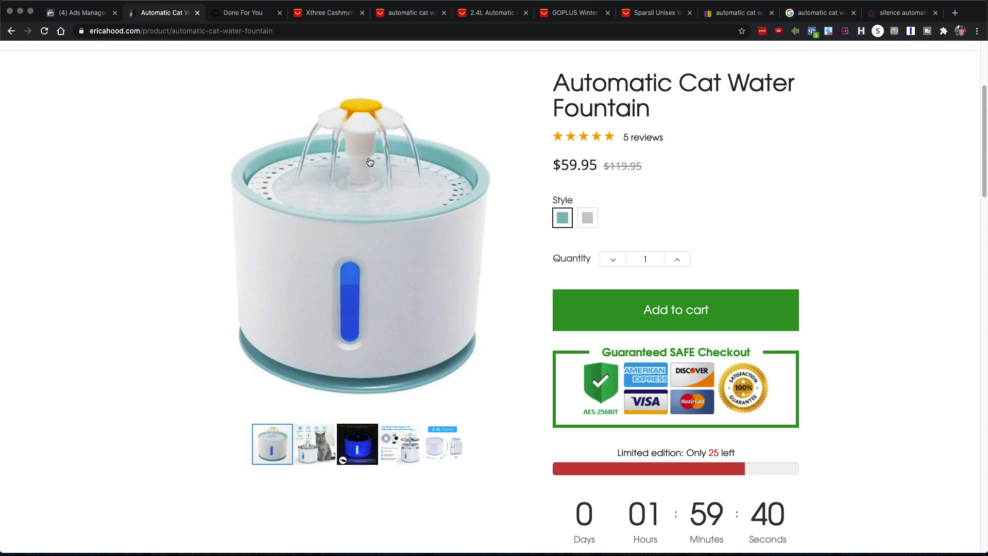
Preview the fountain's grey style on the storefront and inspect the product image, price and header area
click(587, 218)
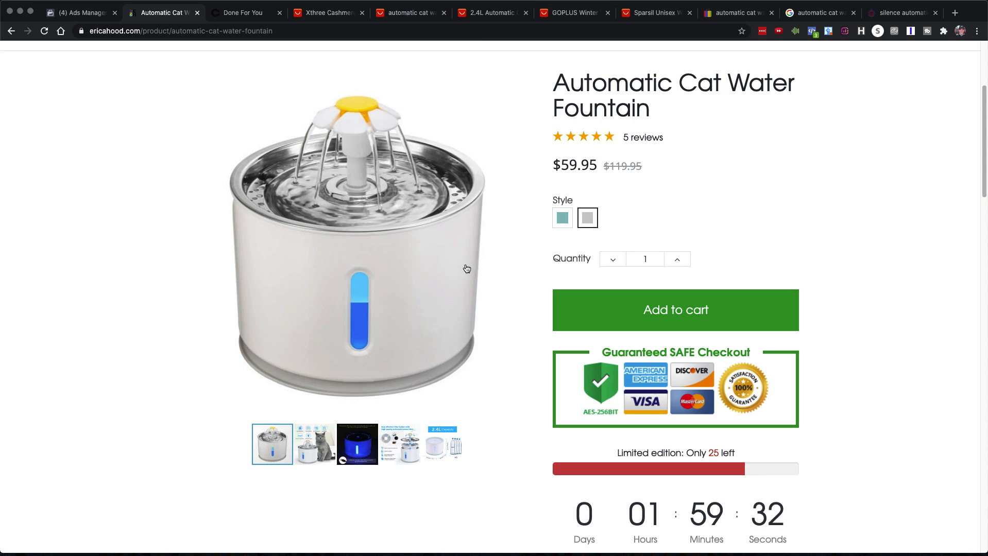
scroll(436, 334, down, 3)
scroll(434, 334, up, 5)
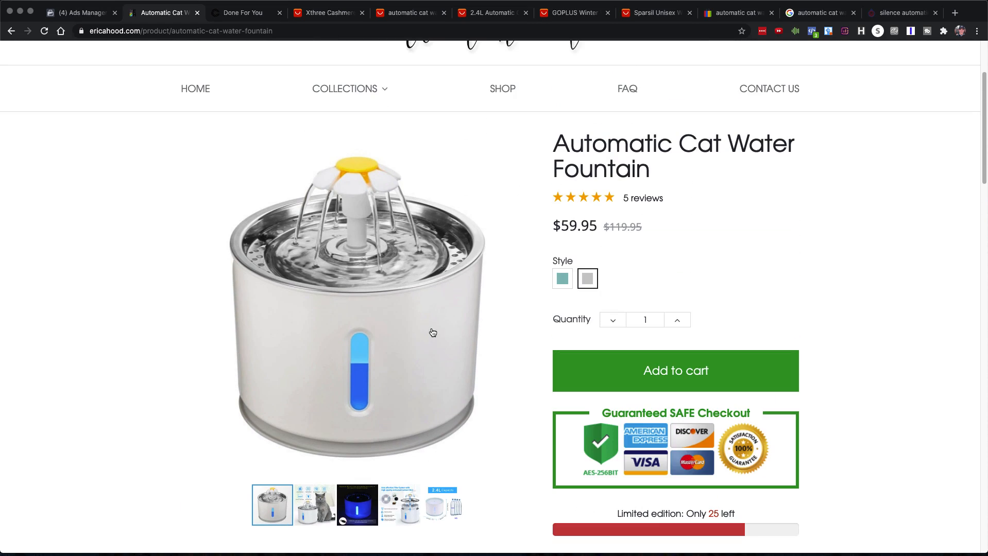
scroll(404, 364, up, 5)
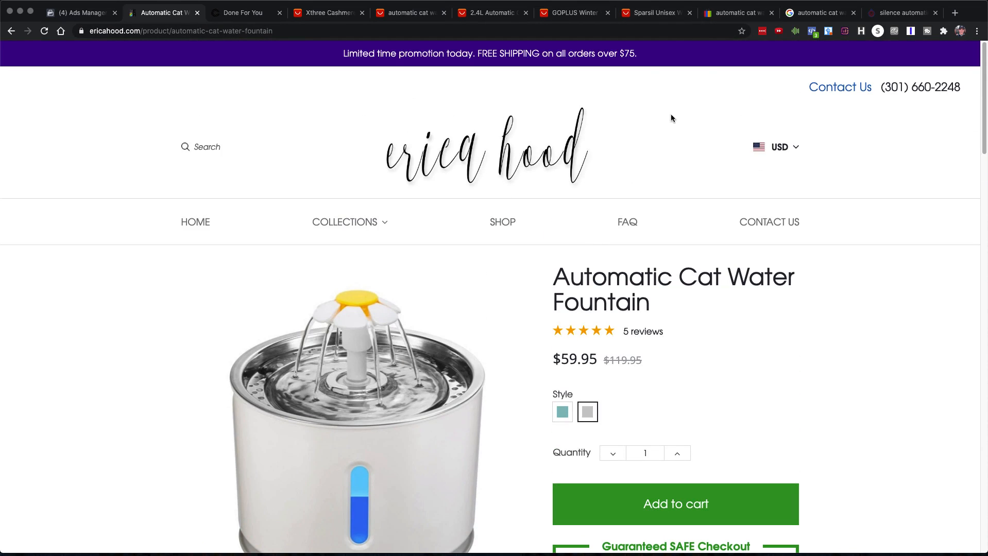
scroll(466, 389, down, 6)
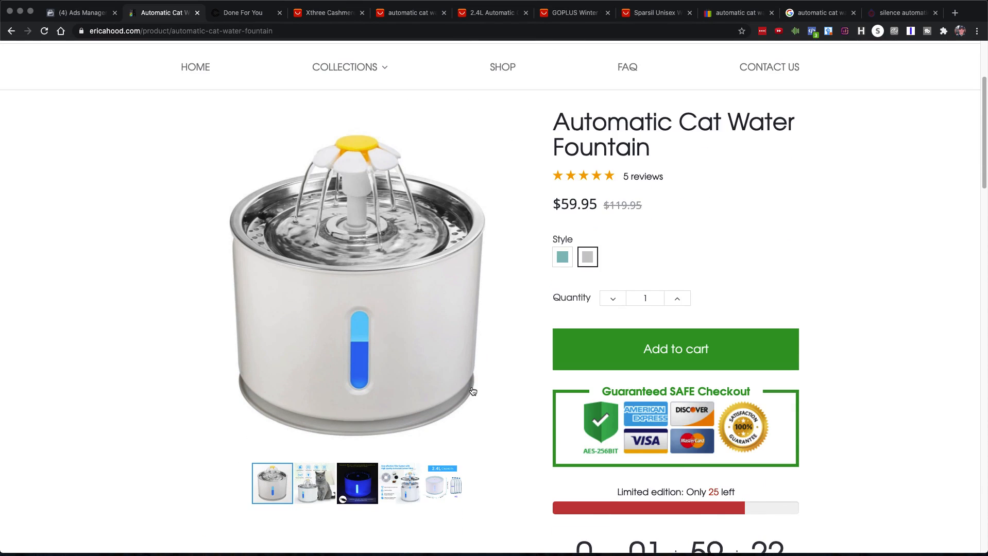
scroll(473, 391, down, 1)
scroll(471, 392, down, 1)
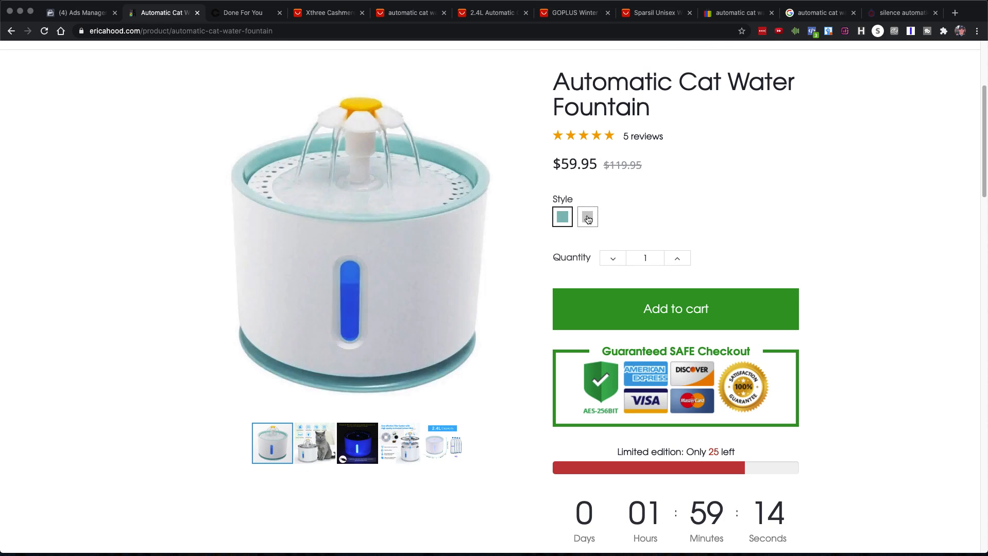
Examine the fountain page's countdown, description, specifications and customer photo reviews, returning to the page's beginning
scroll(484, 403, down, 9)
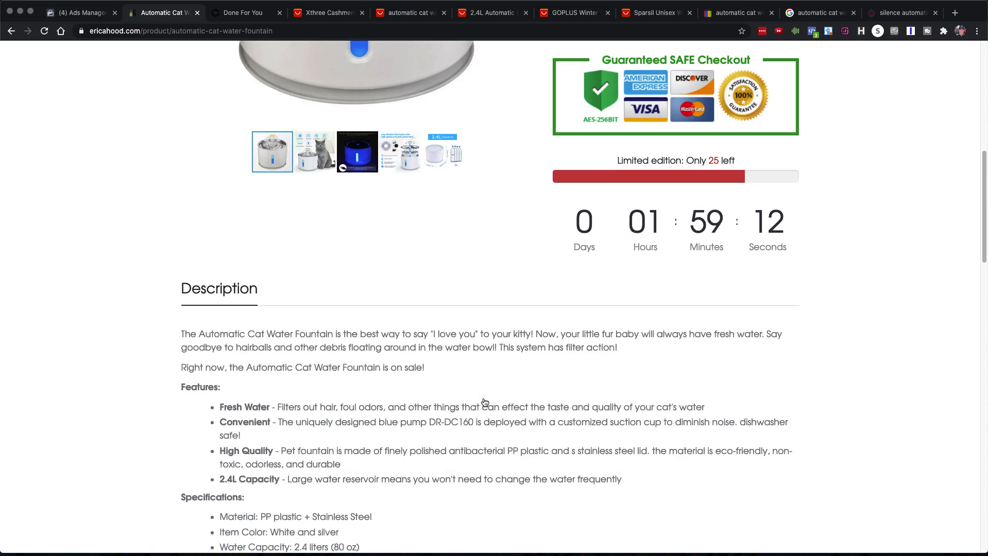
scroll(483, 398, down, 14)
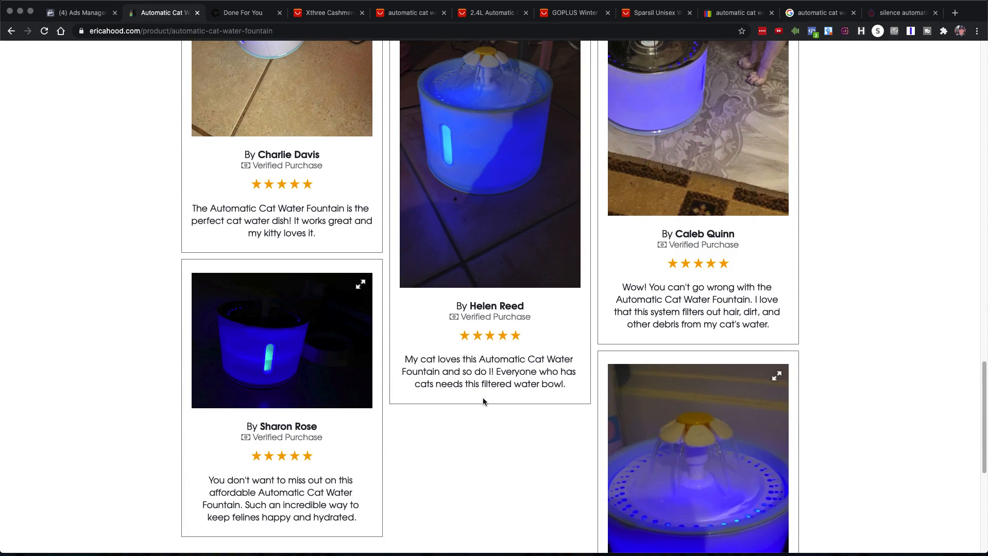
scroll(482, 399, down, 4)
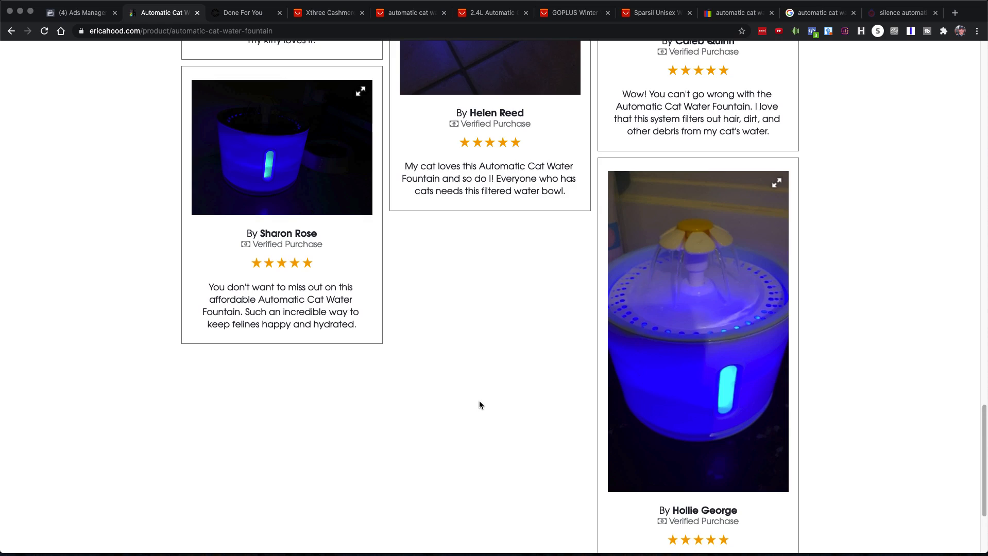
scroll(479, 405, down, 3)
scroll(480, 405, up, 11)
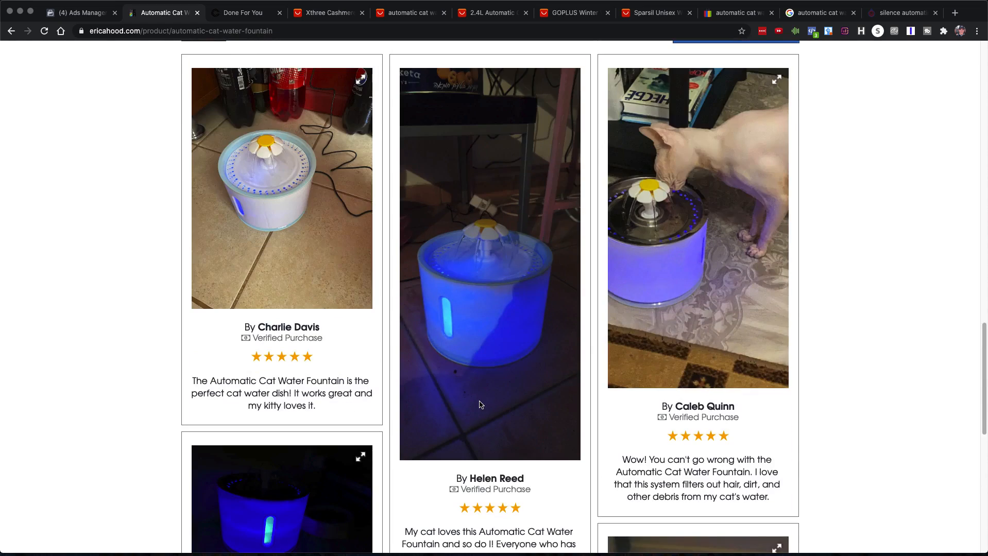
scroll(479, 405, up, 8)
scroll(479, 404, down, 7)
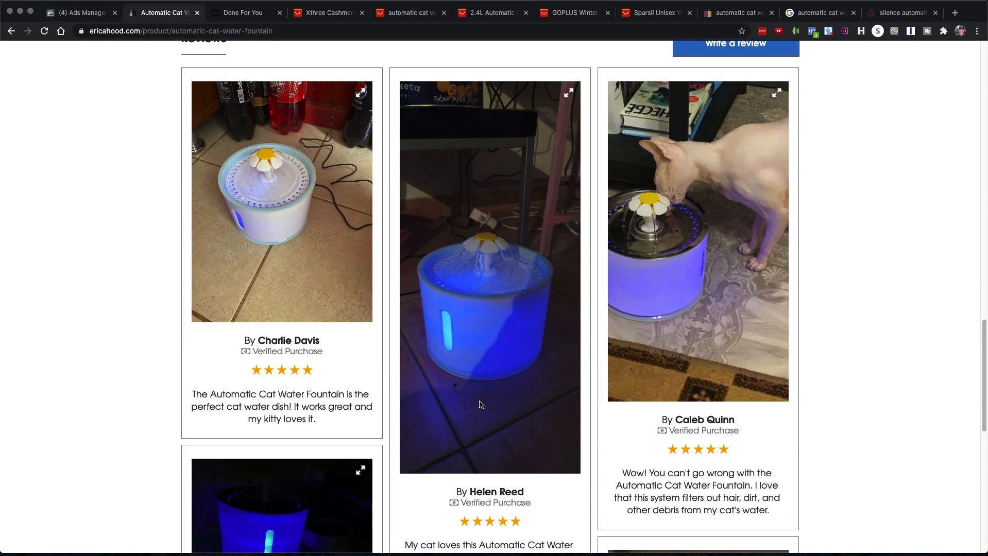
scroll(479, 405, down, 3)
scroll(480, 405, up, 15)
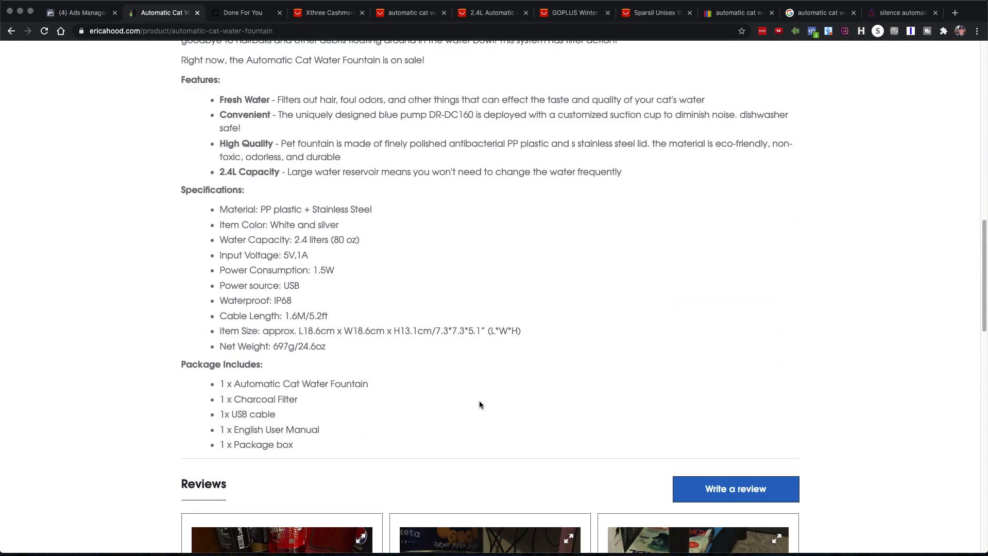
scroll(480, 405, up, 7)
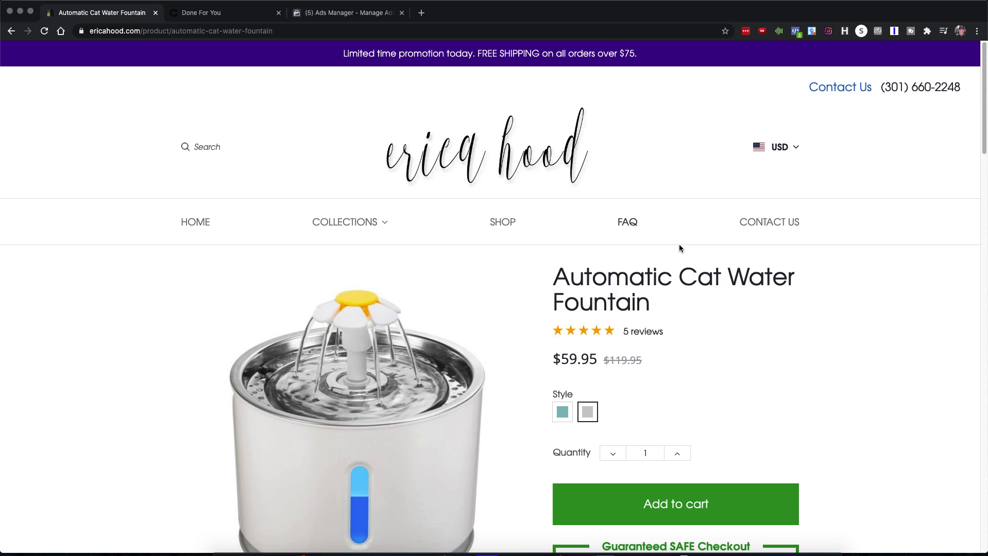
Download the Automatic Cat Water Fountain's video ad from the Done For You catalog, agreeing to the licence
click(205, 17)
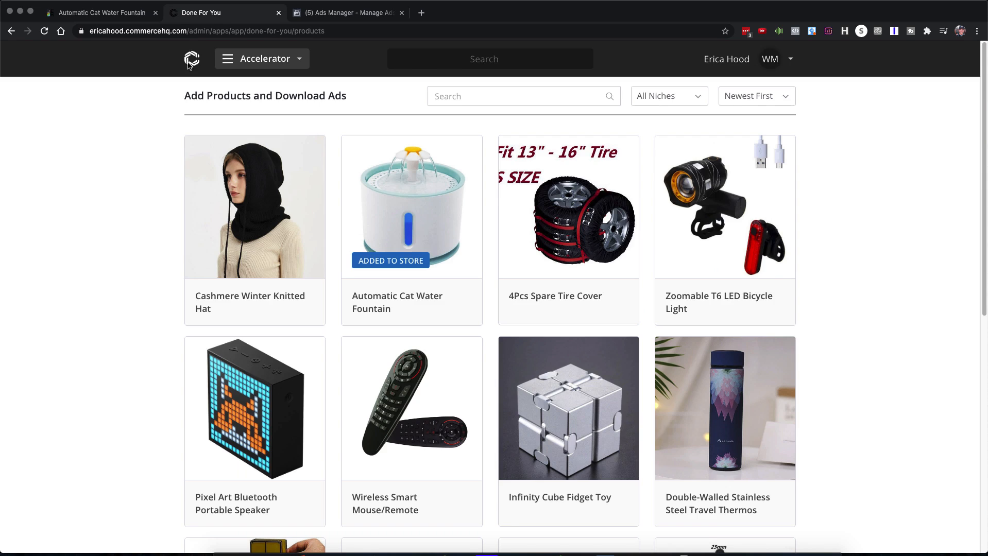
mouse_move(395, 263)
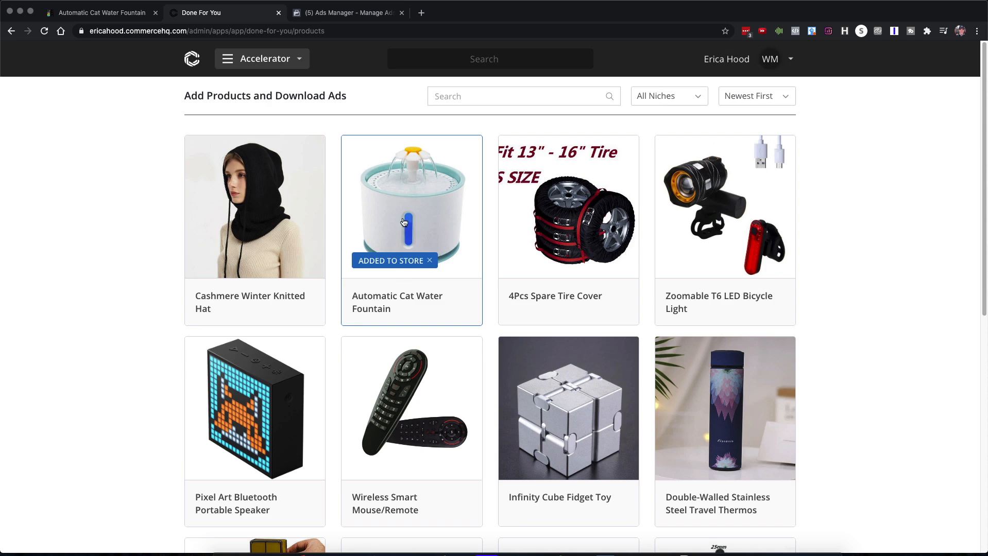
click(419, 199)
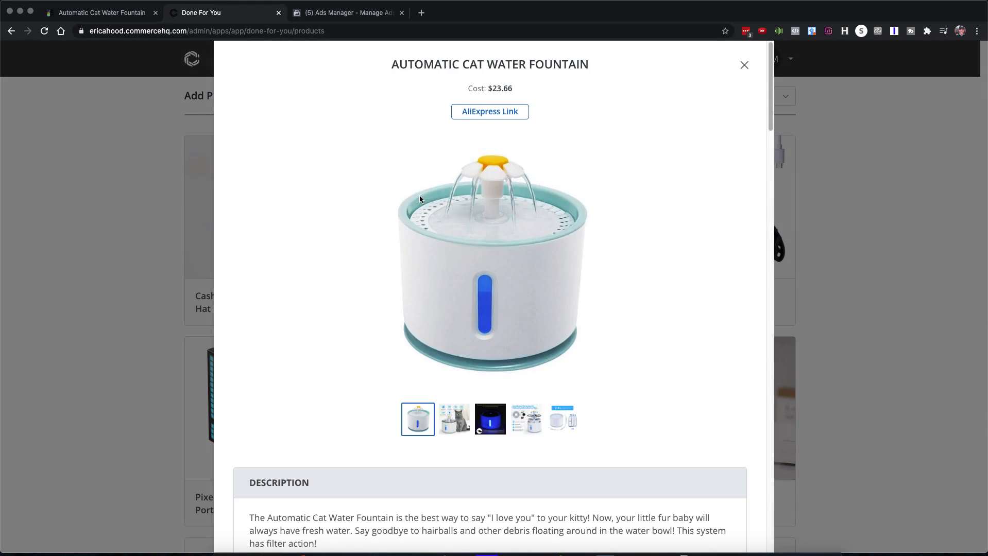
scroll(585, 284, down, 9)
scroll(585, 285, down, 13)
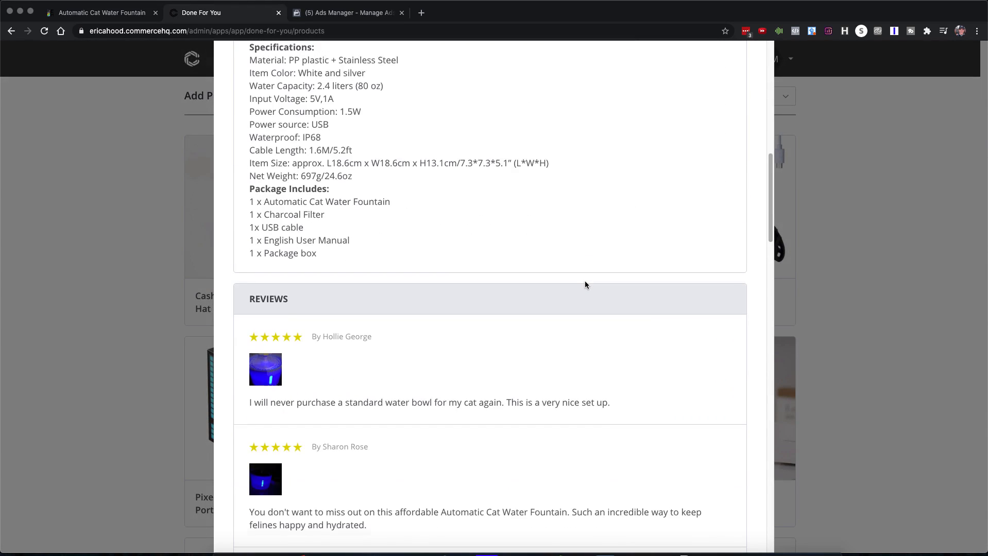
scroll(585, 285, down, 3)
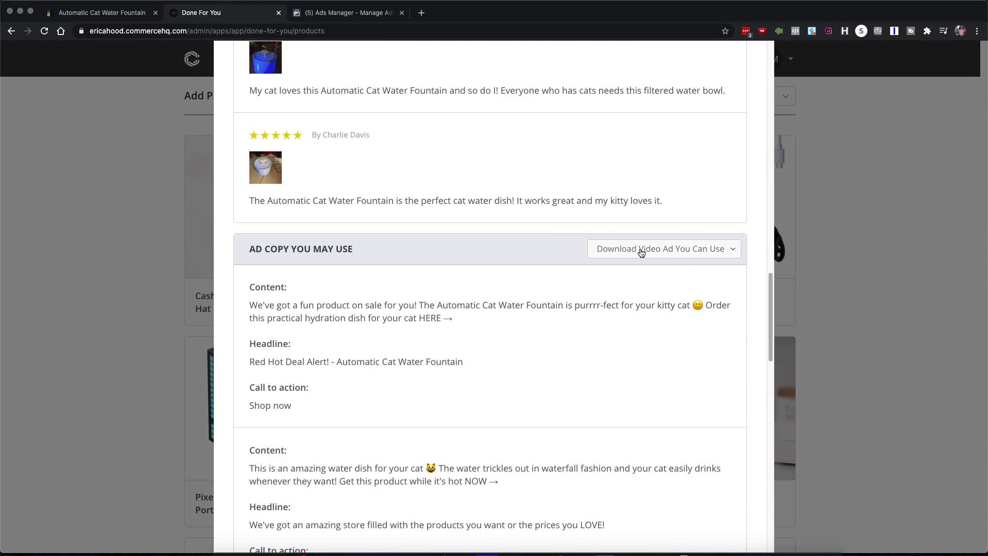
click(665, 255)
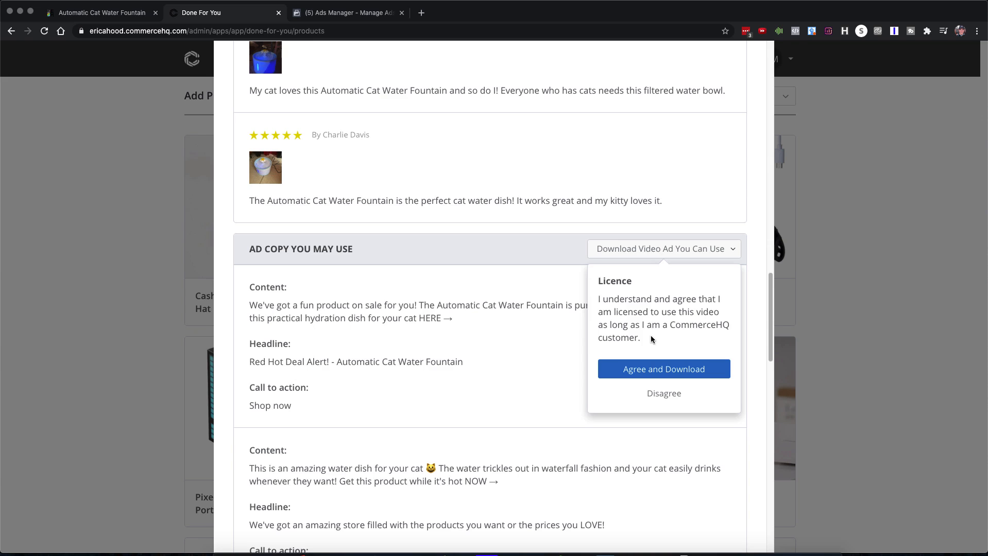
click(681, 370)
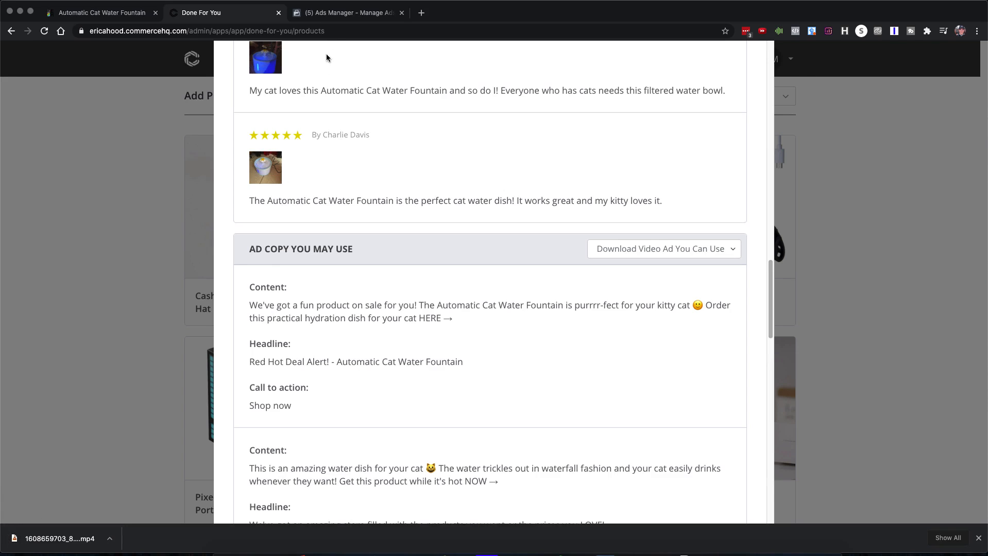
Switch to Facebook Ads Manager and start a new auction campaign with the Conversions objective
click(344, 16)
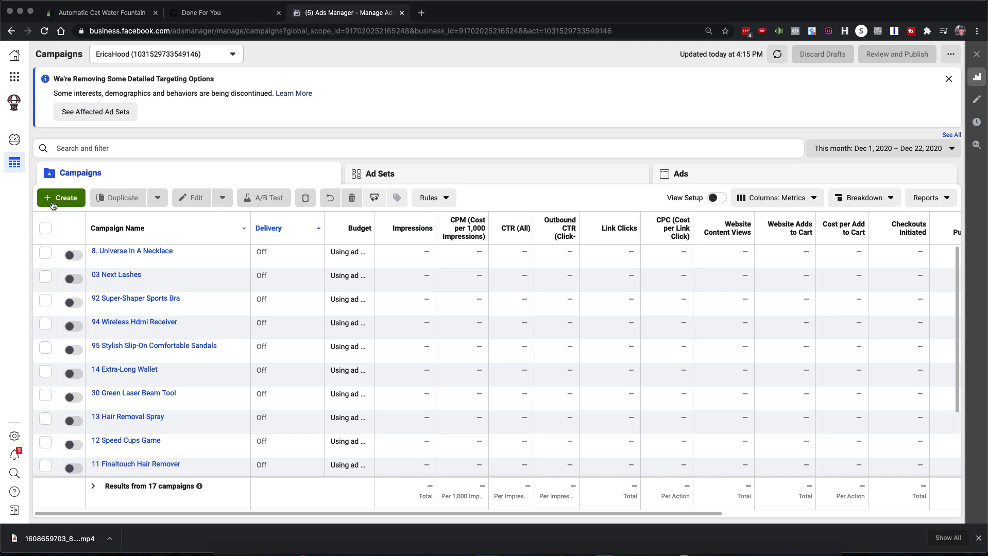
click(75, 199)
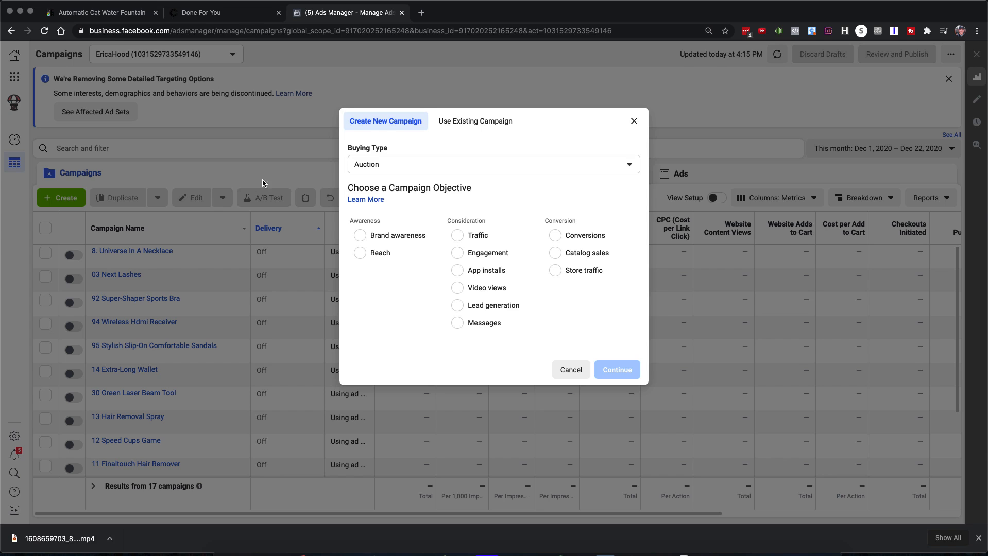
click(556, 237)
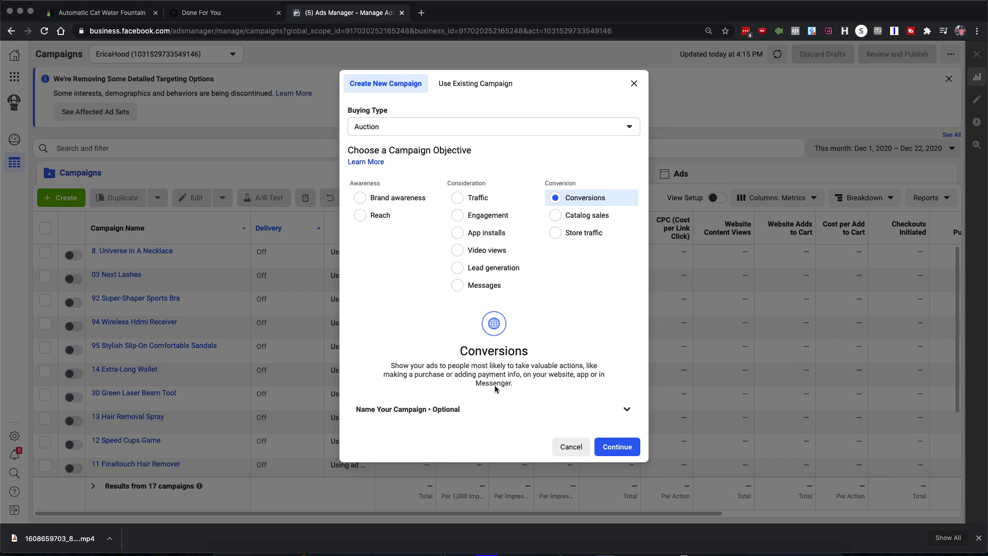
Name the new campaign "Automatic Cat Fountain" in the optional naming section
click(504, 410)
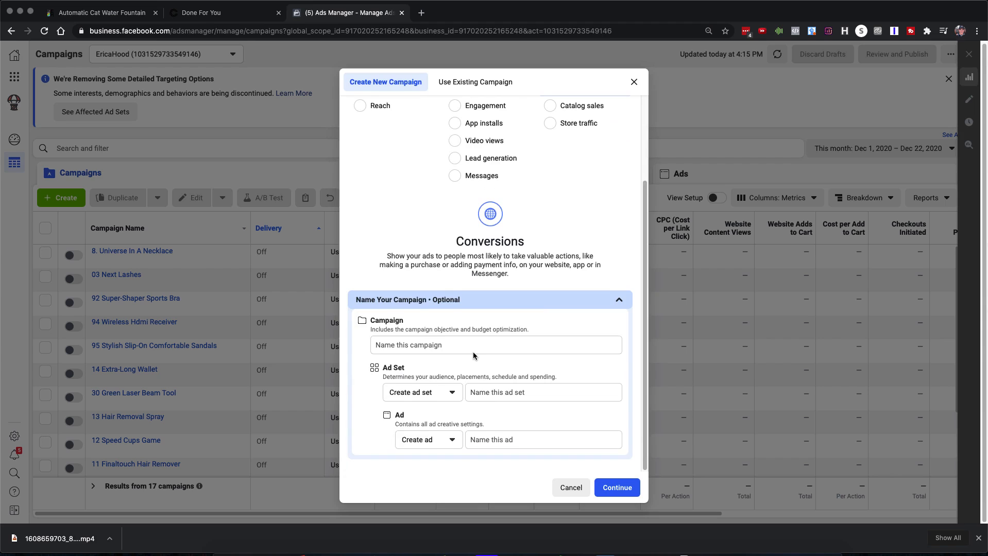
click(439, 349)
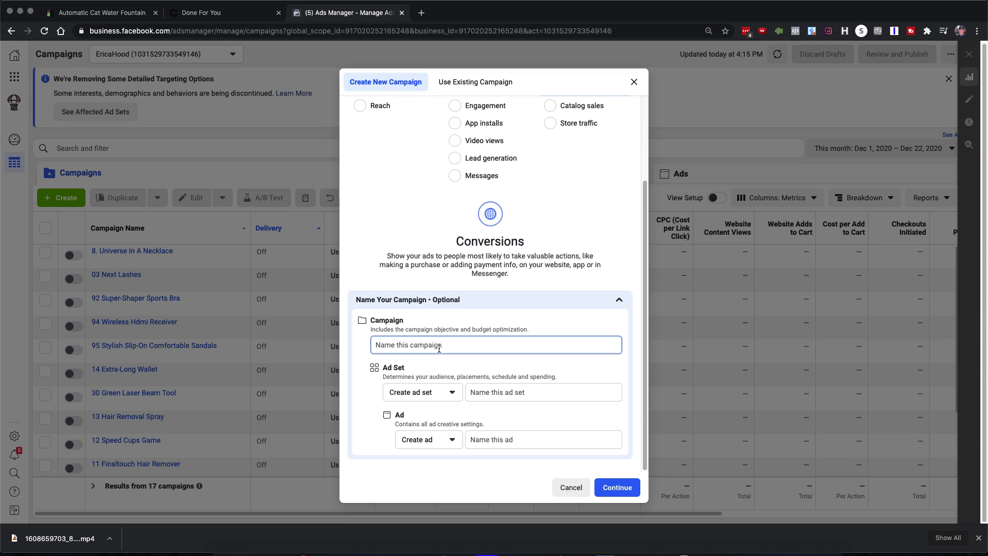
text(Autom)
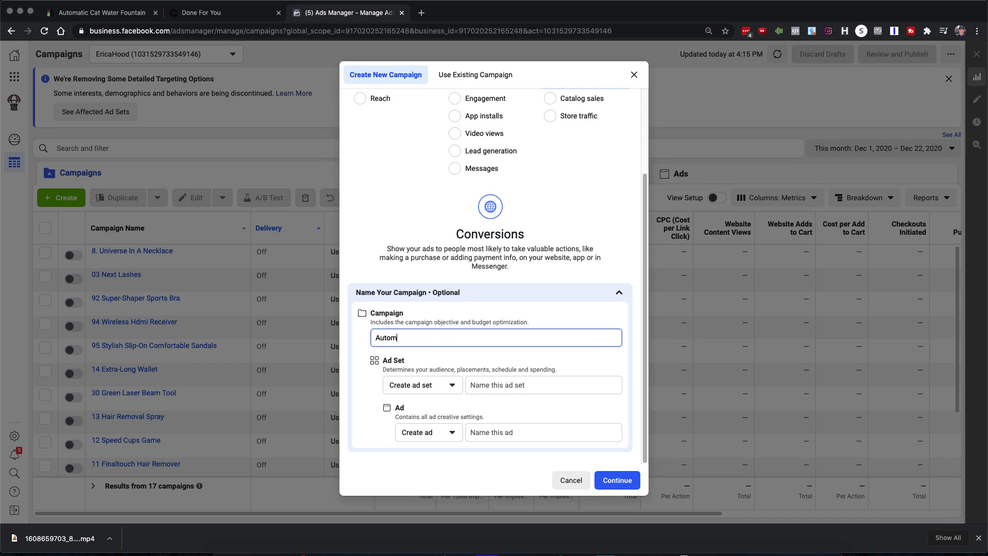
text(atic Cat Fountain -)
scroll(524, 190, up, 1)
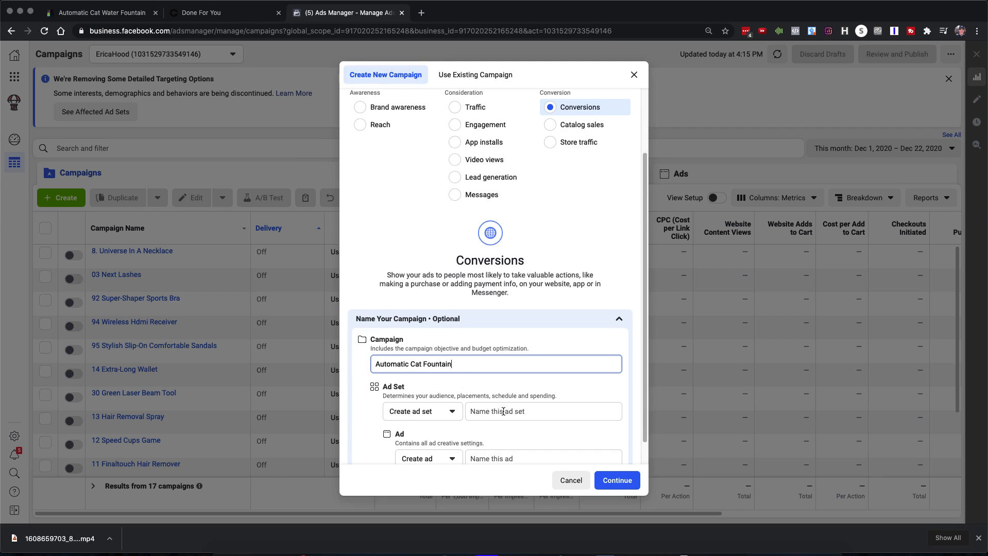
scroll(504, 410, down, 1)
Name the ad set "Ad Set #1" and the ad "Video Ad #1", and continue to the campaign draft
click(501, 392)
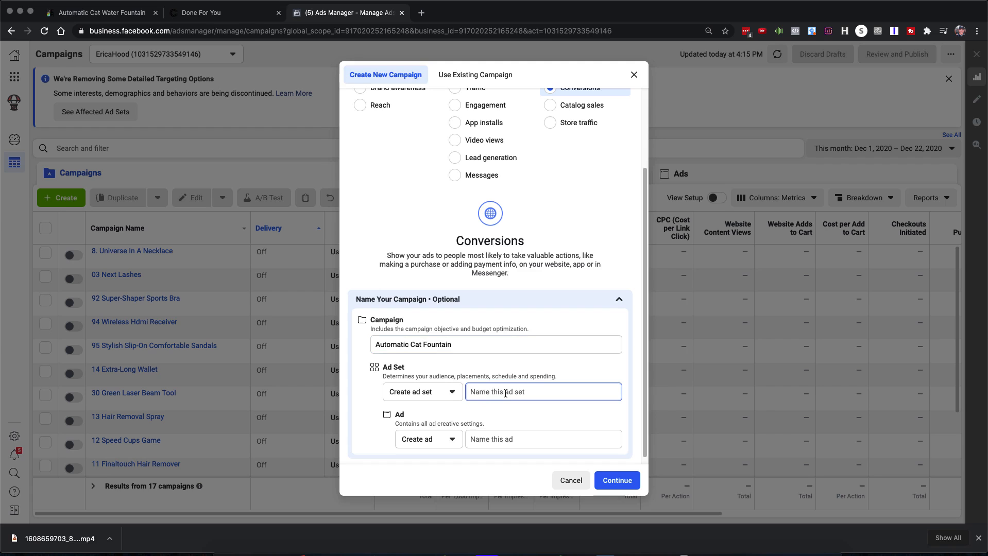
text(Ad SEt)
key(BackSpace)
text(et #1)
scroll(550, 407, down, 1)
click(509, 433)
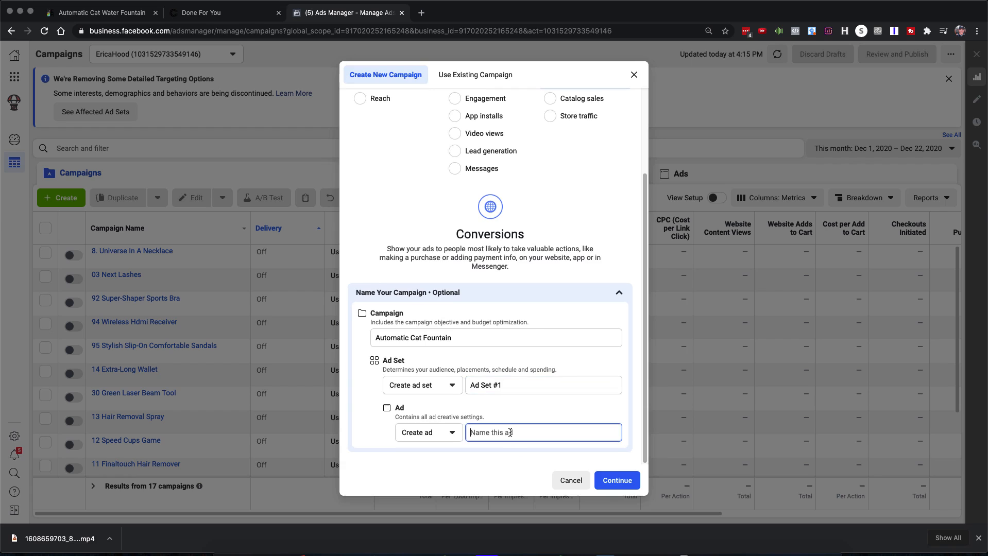
text(Video Ad #1)
click(613, 480)
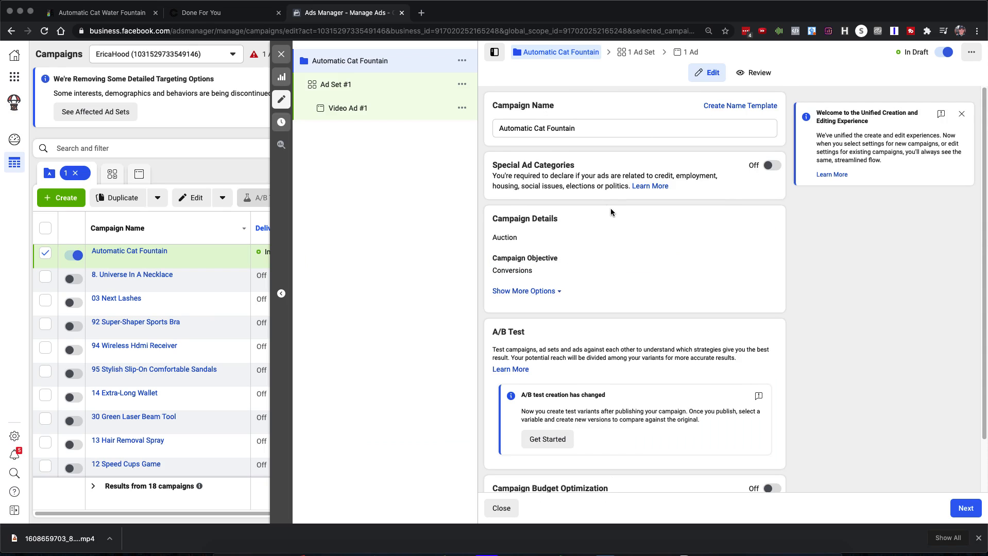
Continue from the campaign settings to Ad Set #1 and choose Purchase as its website conversion event
scroll(613, 211, down, 2)
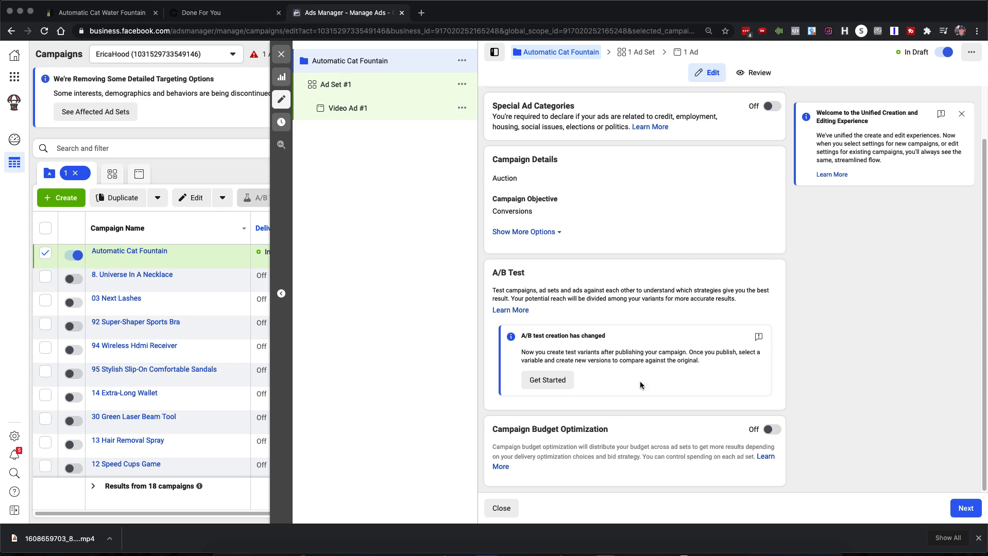
click(963, 510)
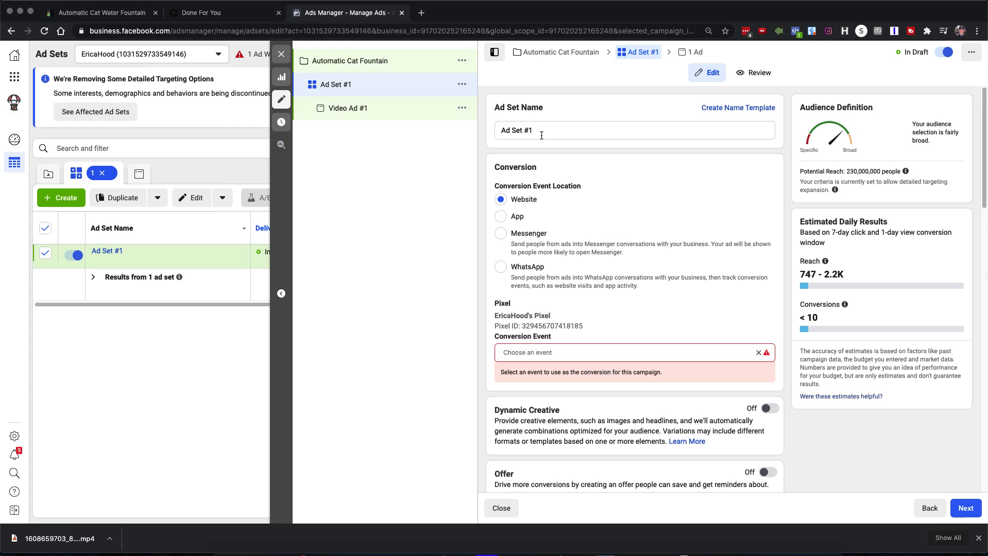
scroll(523, 349, down, 1)
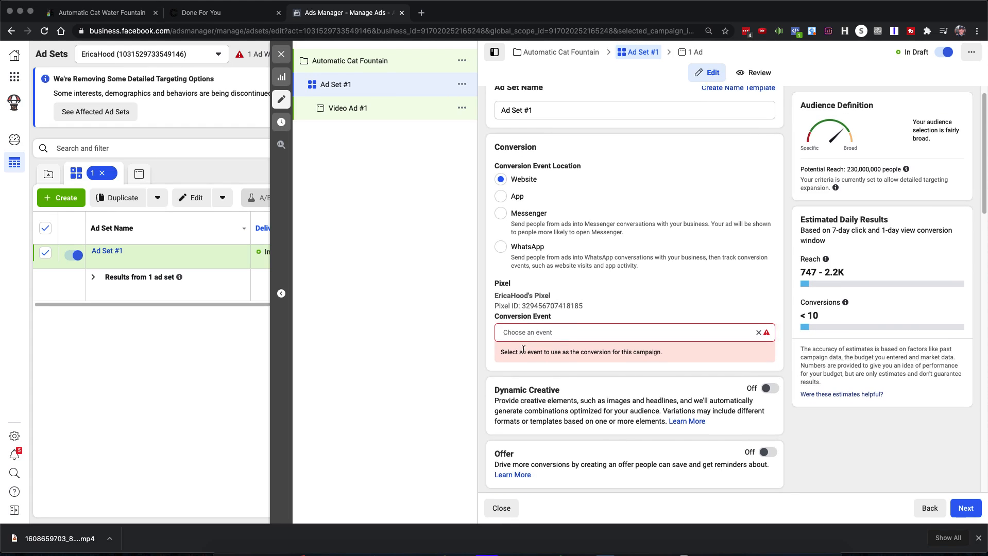
scroll(523, 349, down, 1)
click(552, 326)
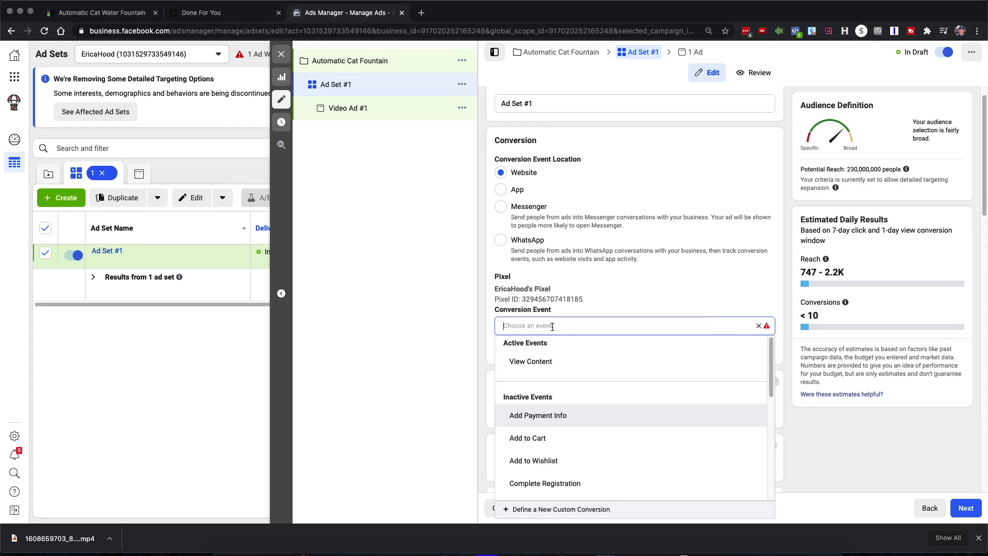
scroll(581, 429, down, 5)
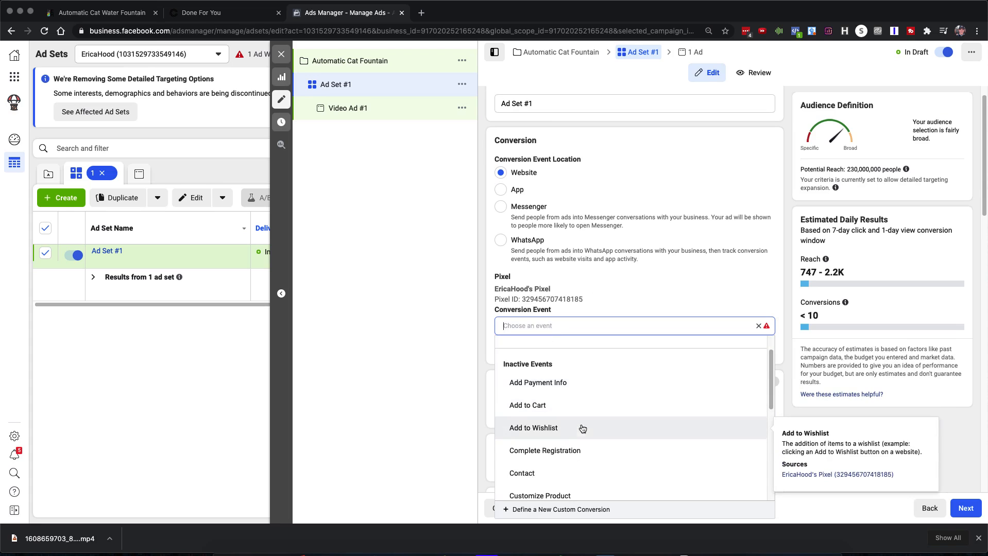
scroll(582, 429, down, 4)
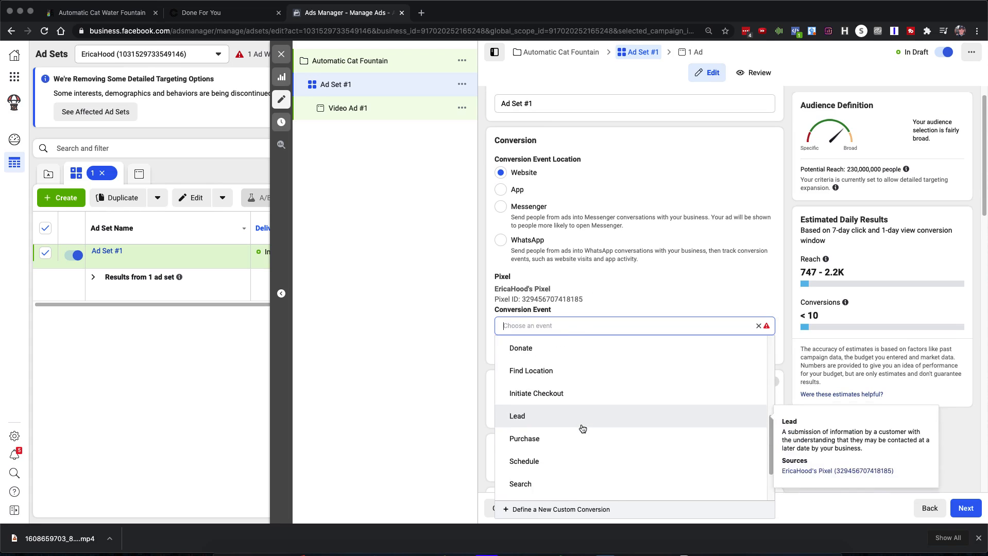
click(539, 436)
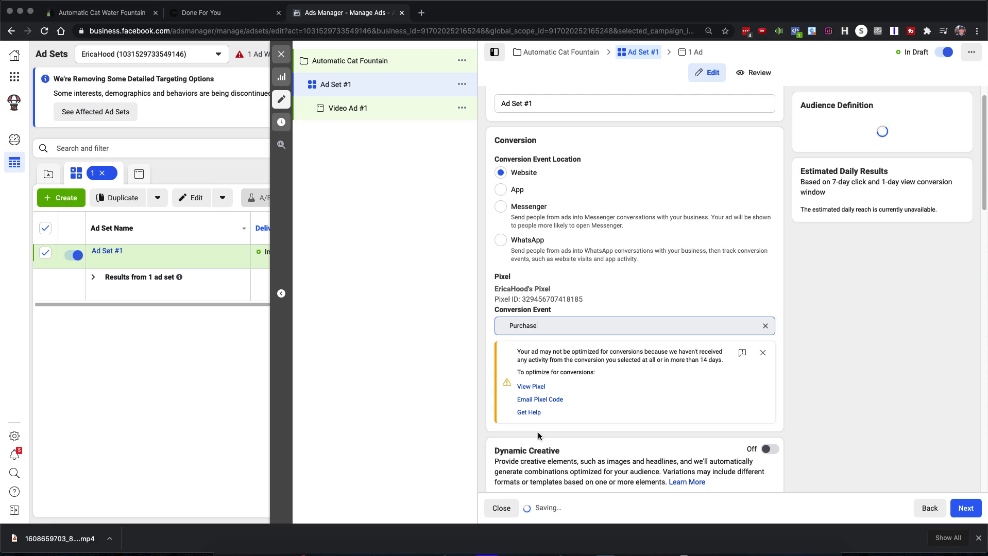
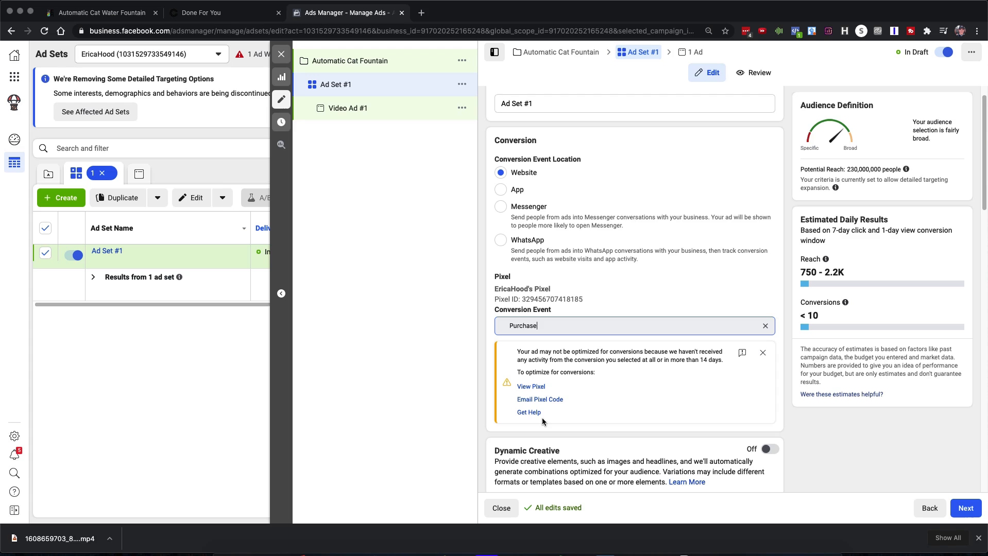
Set the ad set's daily budget to $3.00
scroll(726, 395, down, 2)
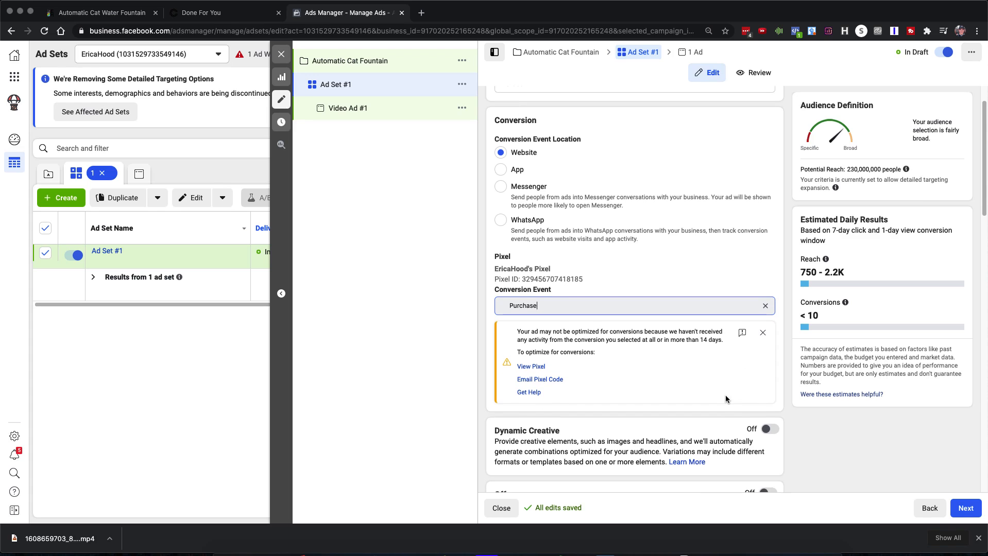
scroll(726, 397, down, 7)
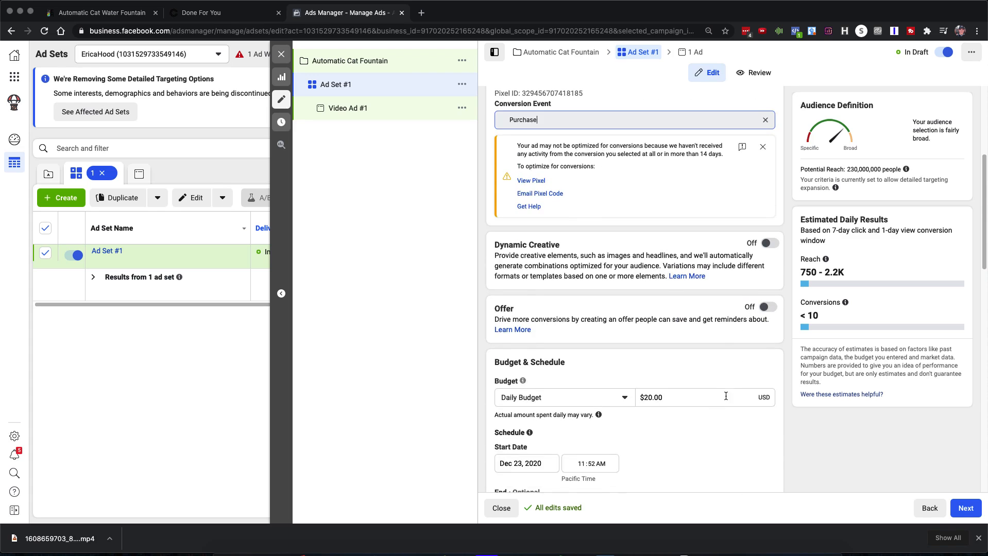
scroll(726, 395, down, 5)
drag(668, 259, 644, 259)
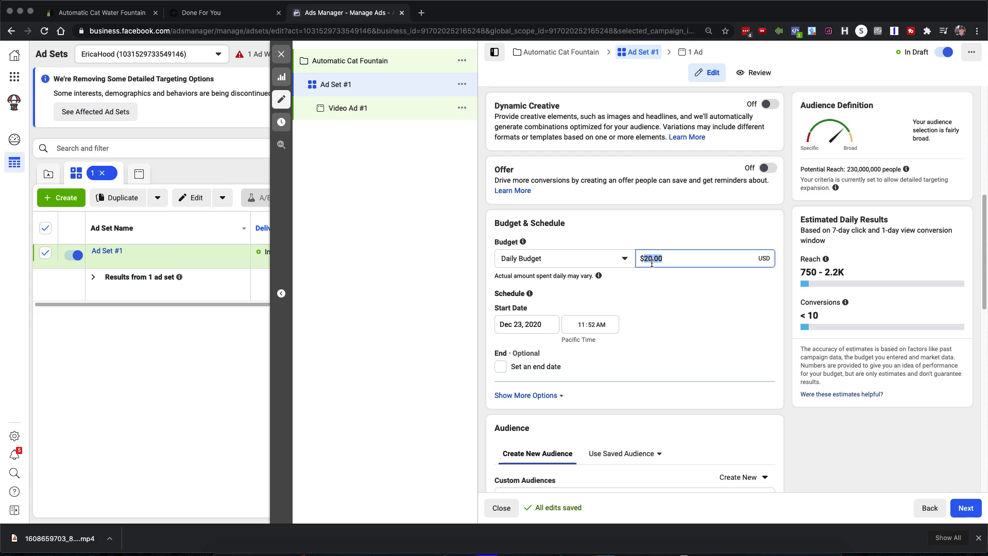
text(3.00)
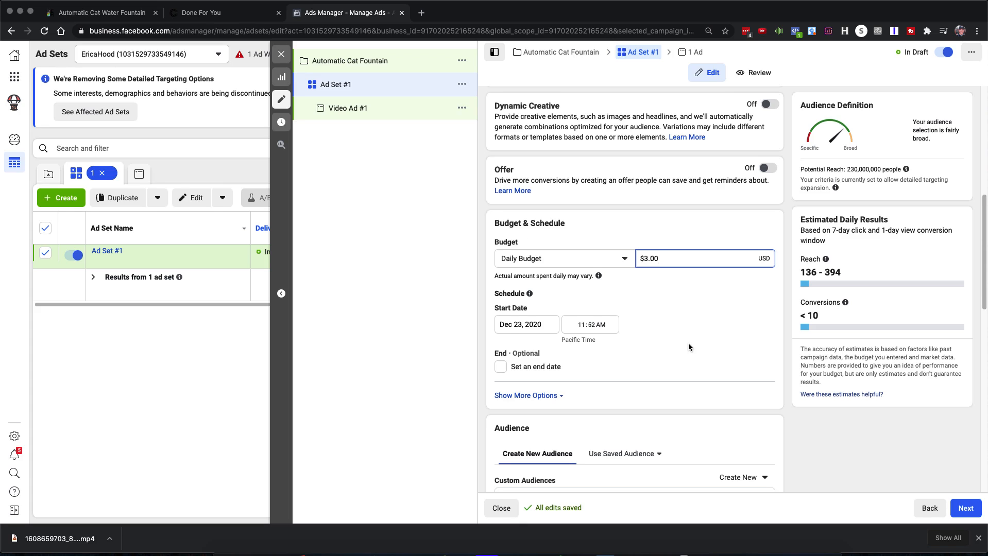
Review the ad set's schedule and audience settings, including location, age, gender and detailed targeting
scroll(689, 343, down, 1)
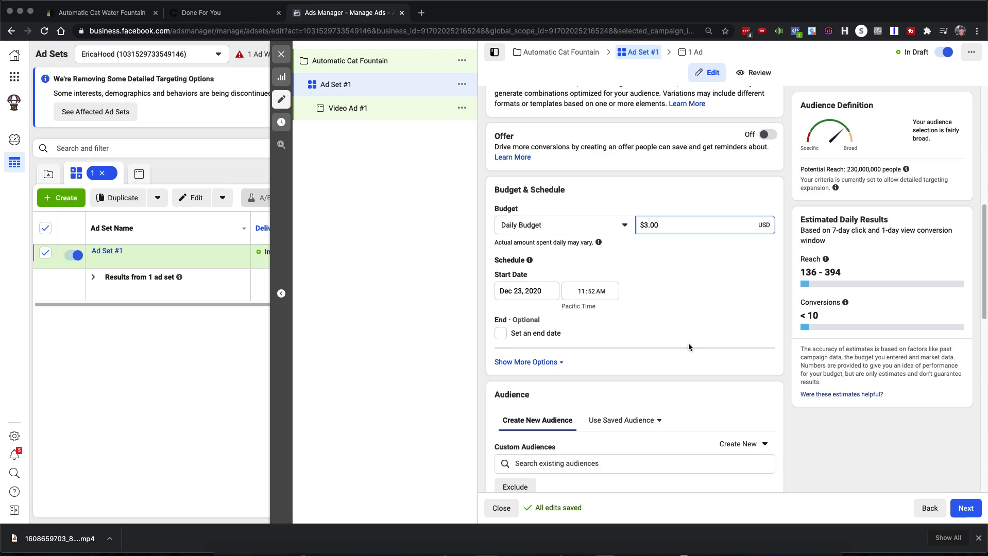
scroll(717, 311, down, 1)
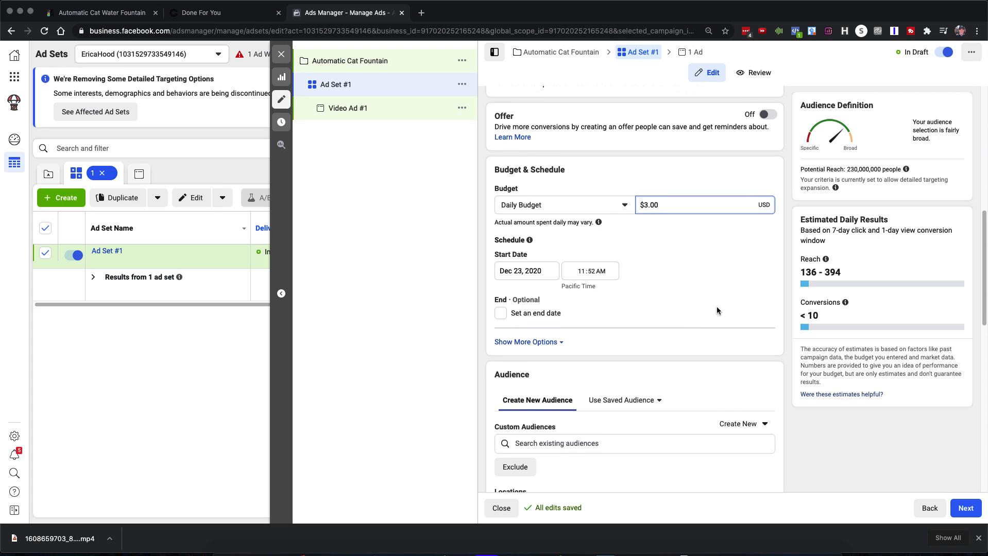
scroll(717, 310, down, 1)
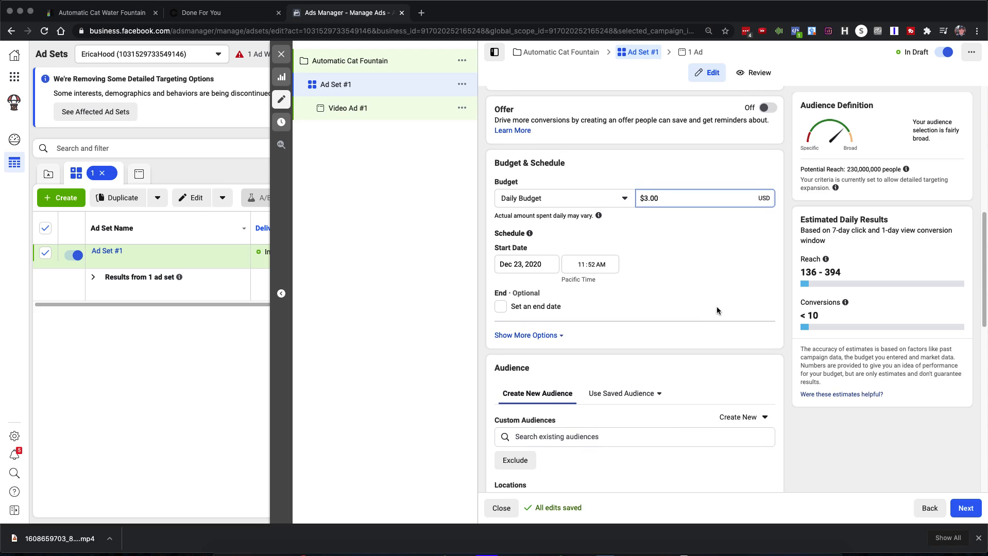
scroll(716, 309, down, 1)
scroll(690, 255, down, 1)
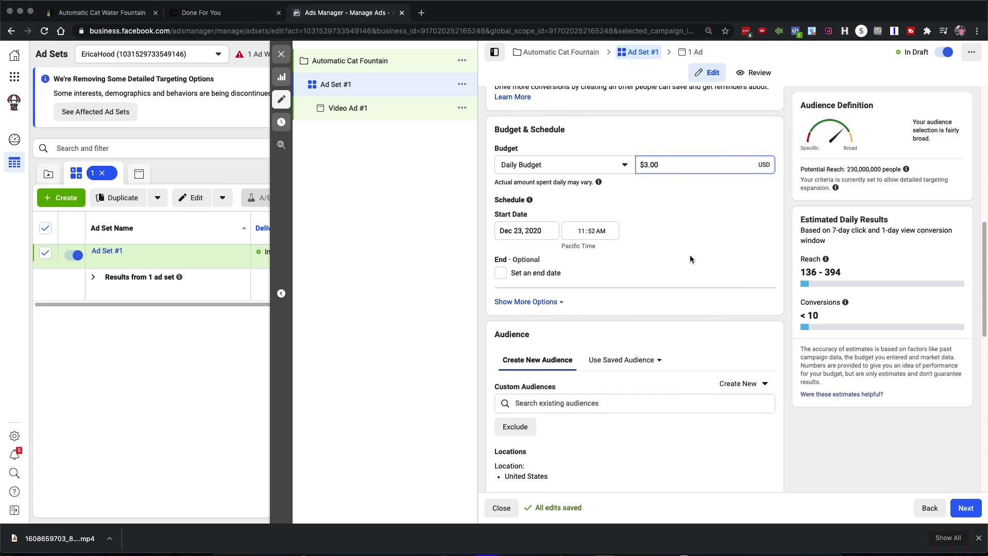
scroll(690, 254, down, 4)
scroll(690, 254, down, 3)
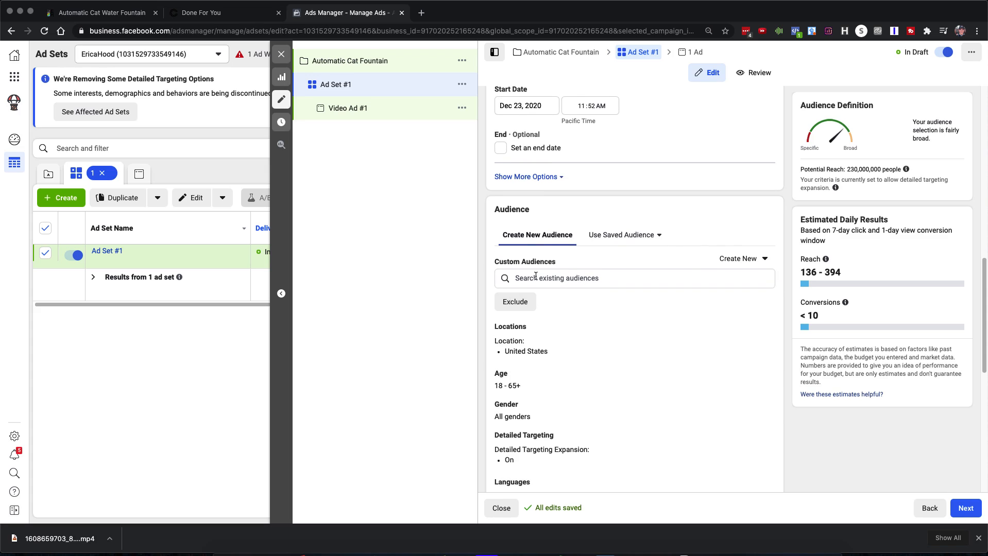
scroll(585, 291, down, 3)
scroll(585, 291, down, 1)
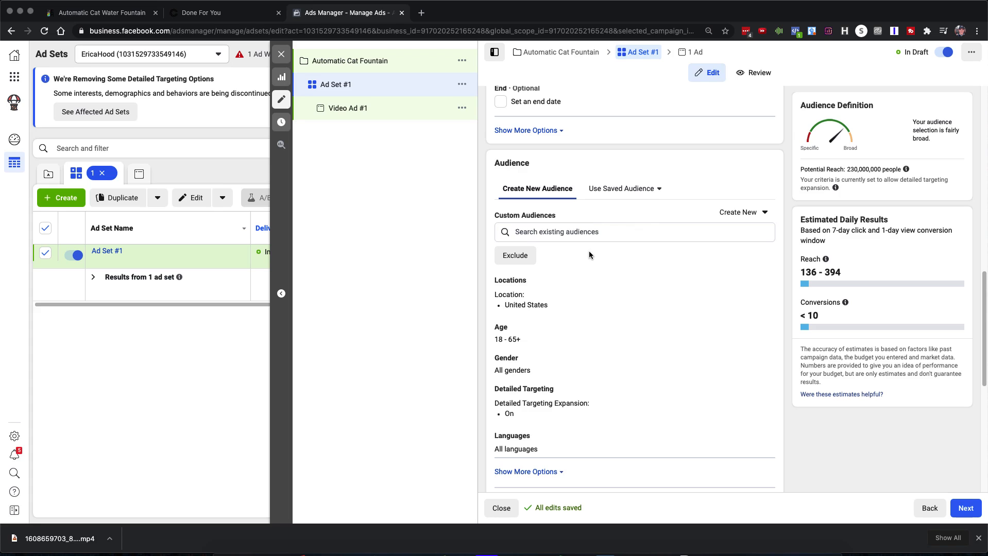
scroll(589, 251, down, 2)
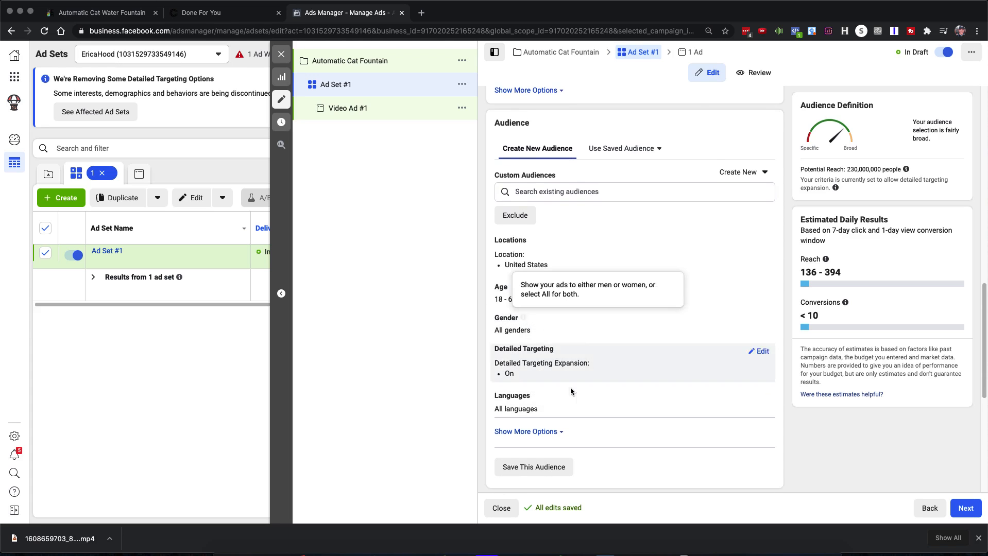
Expand the Optimization & Delivery options and change the conversion window to 7 days click
scroll(632, 411, down, 3)
scroll(634, 407, down, 6)
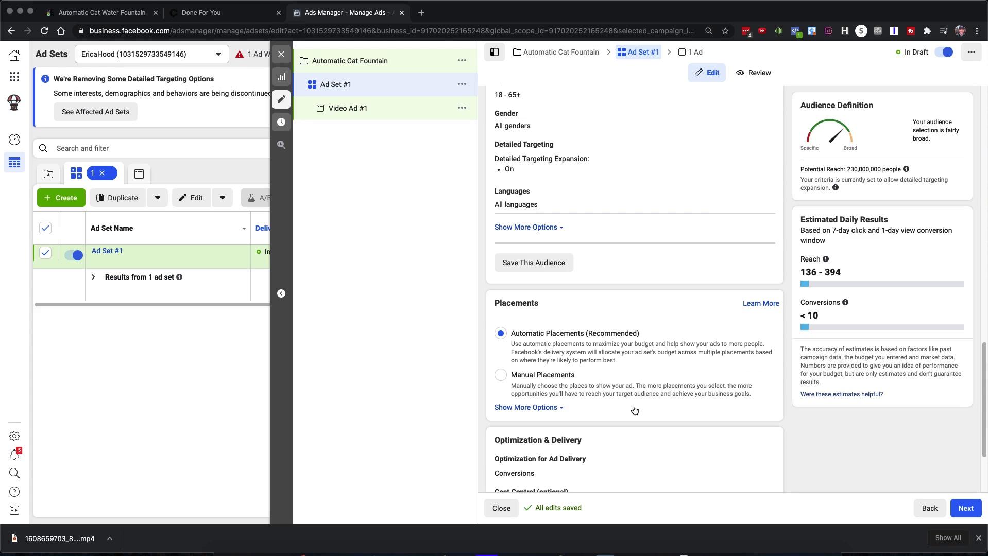
scroll(669, 359, down, 5)
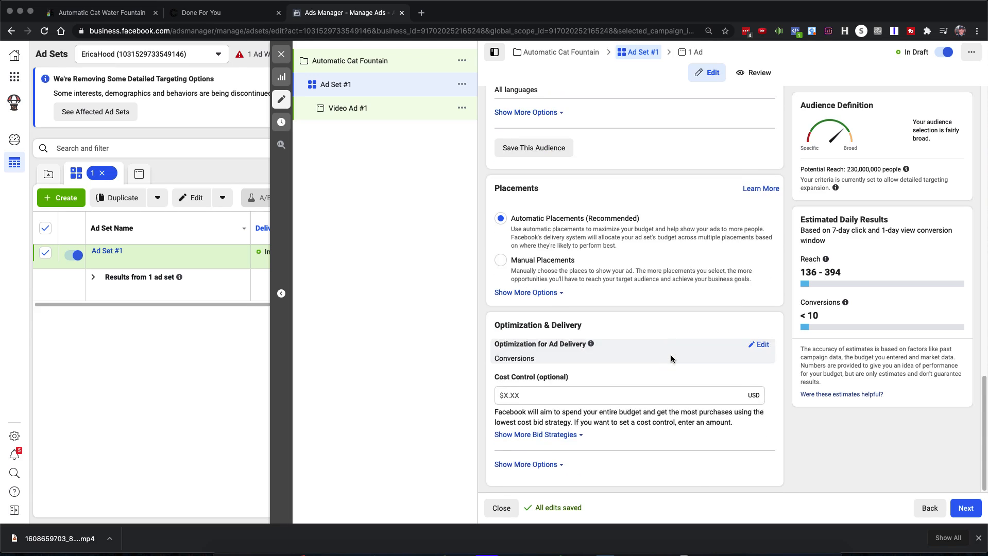
click(529, 463)
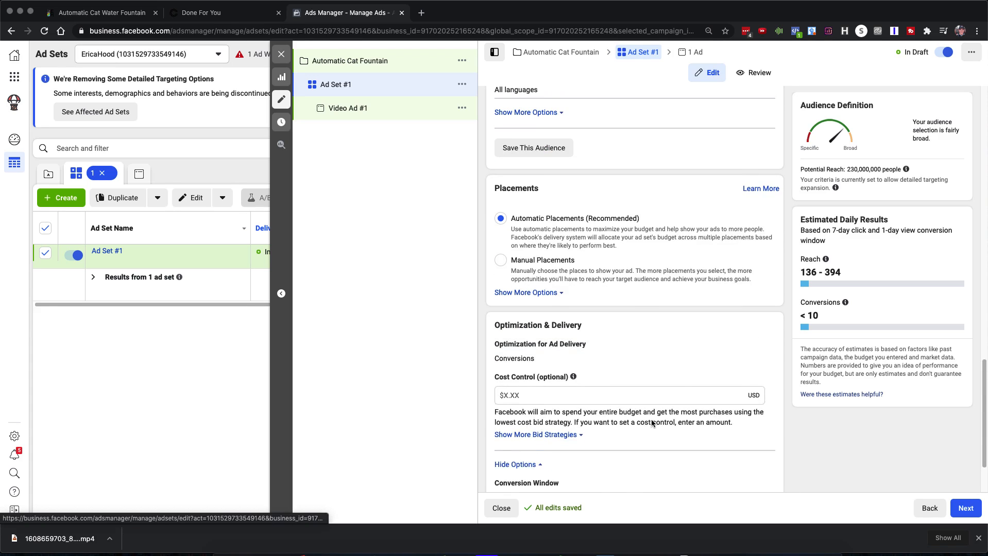
scroll(656, 414, down, 4)
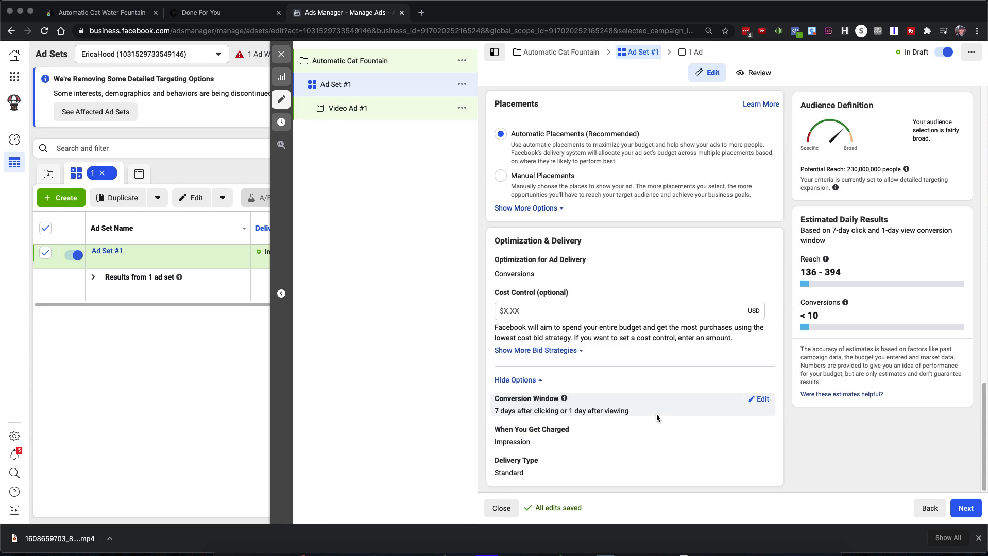
click(761, 400)
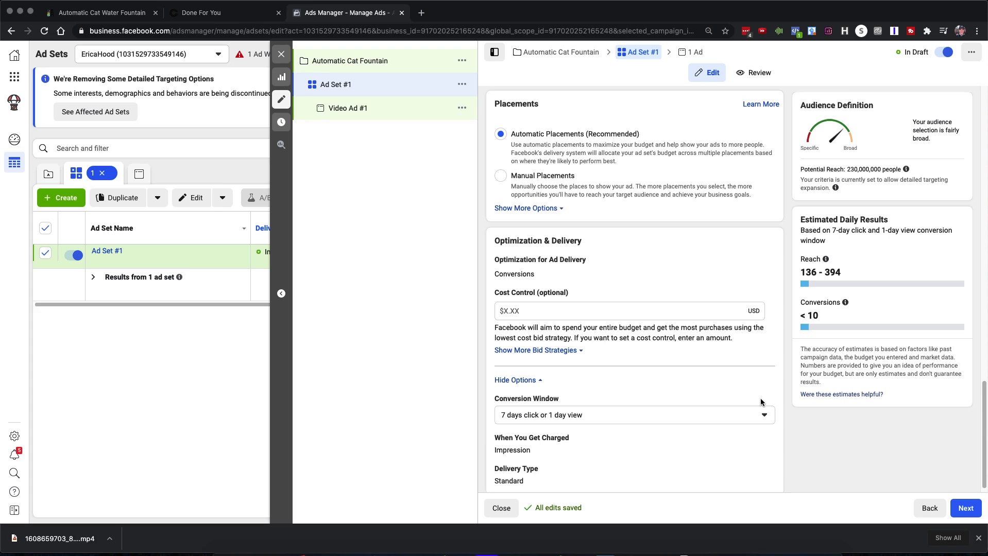
click(614, 413)
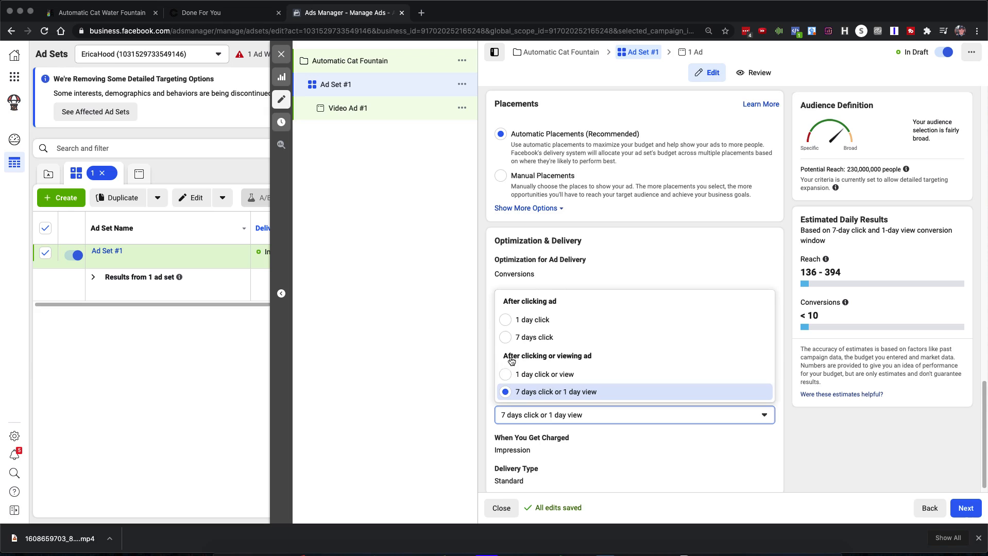
click(534, 338)
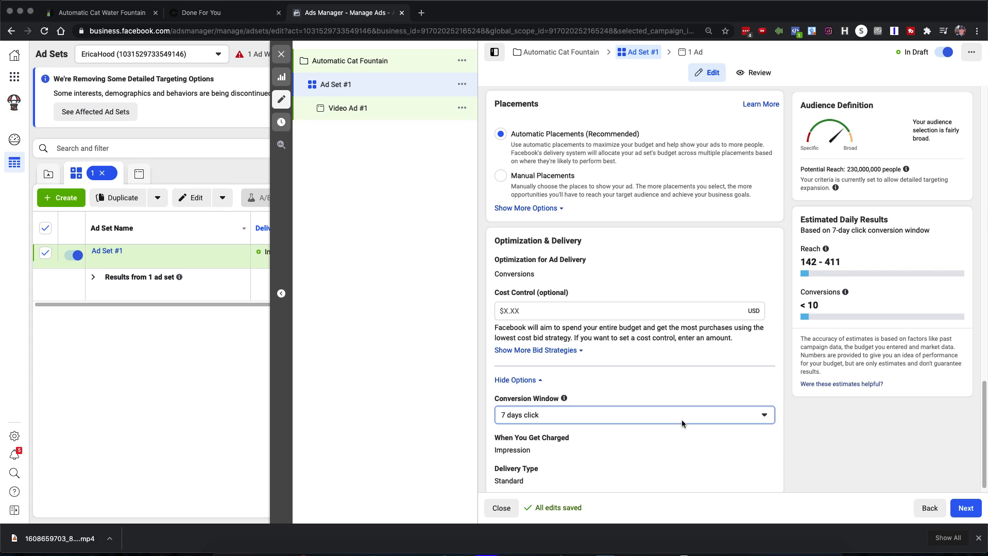
Switch to the Done For You catalog and examine the suggested ad targeting for the Automatic Cat Water Fountain's ad sets
scroll(682, 420, up, 7)
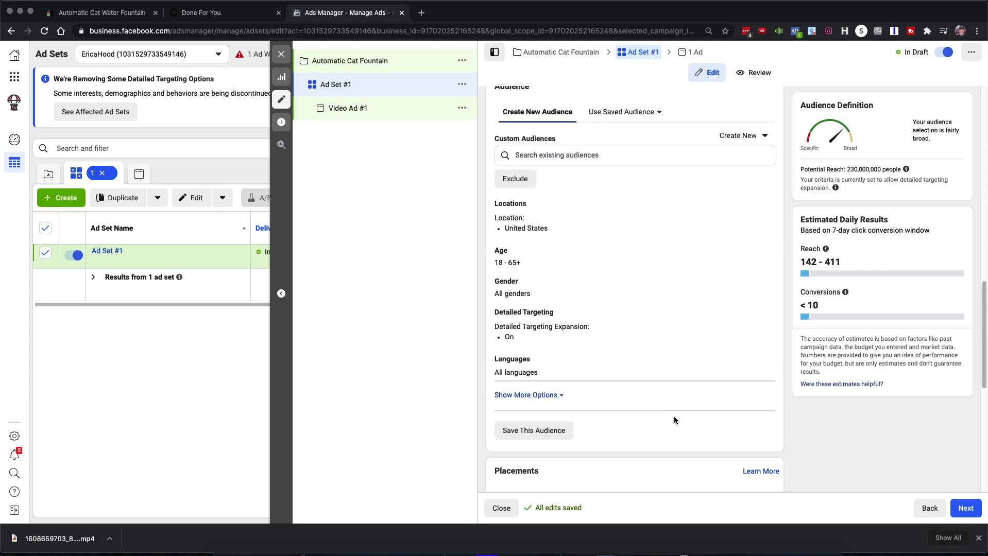
scroll(674, 420, down, 1)
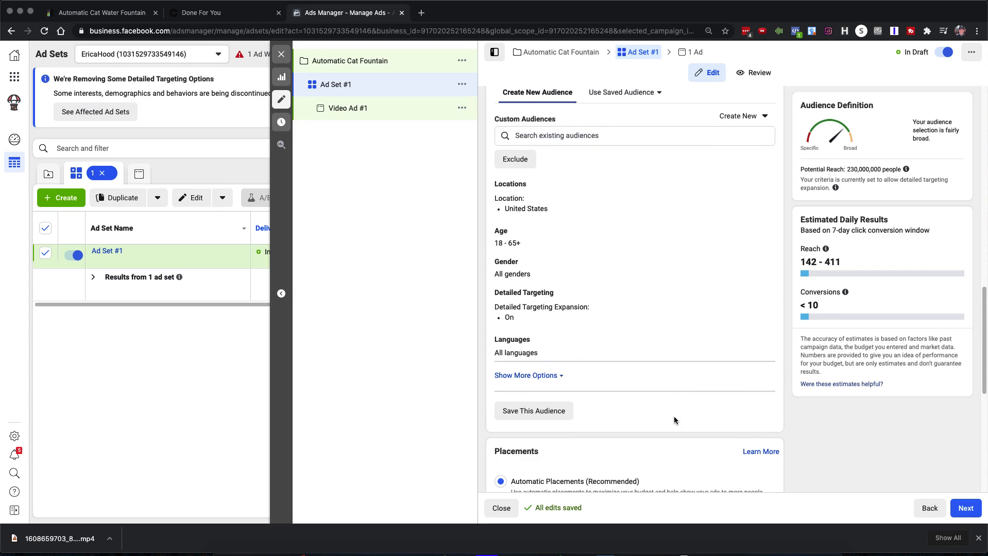
click(202, 13)
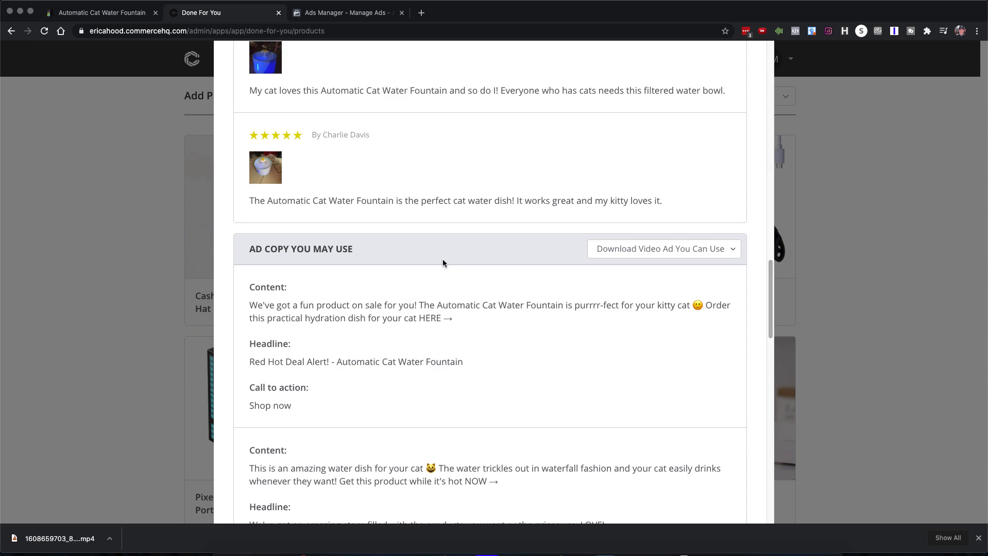
scroll(467, 308, down, 3)
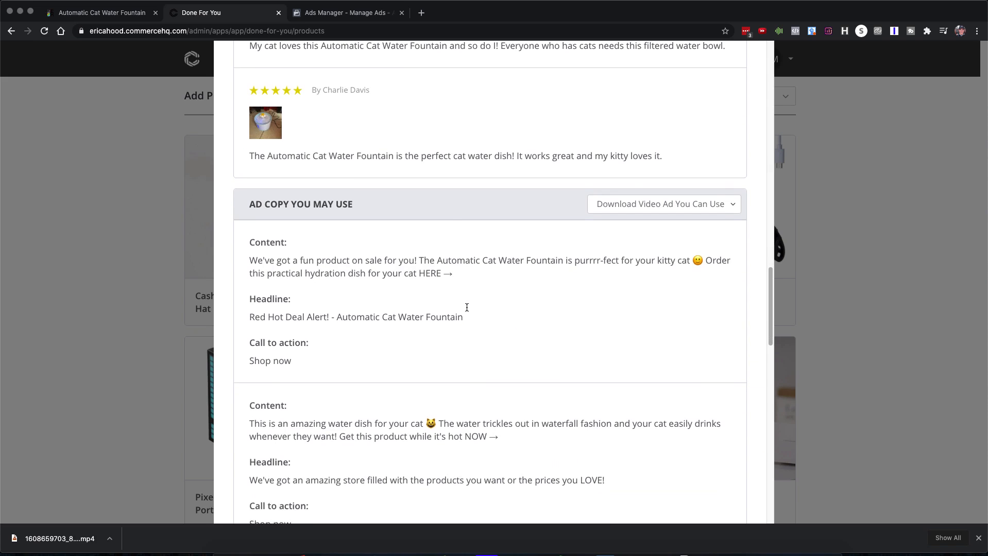
scroll(437, 329, down, 12)
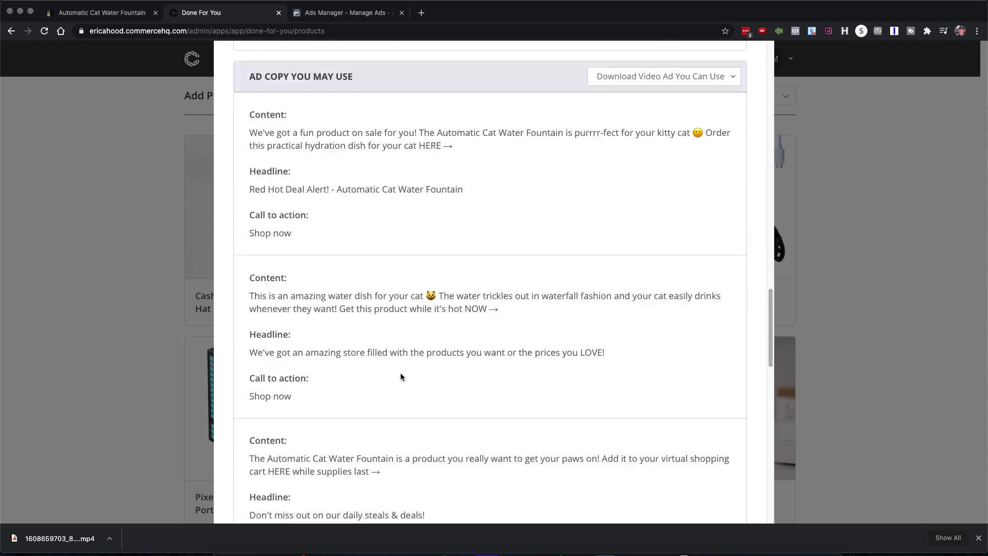
scroll(405, 352, down, 12)
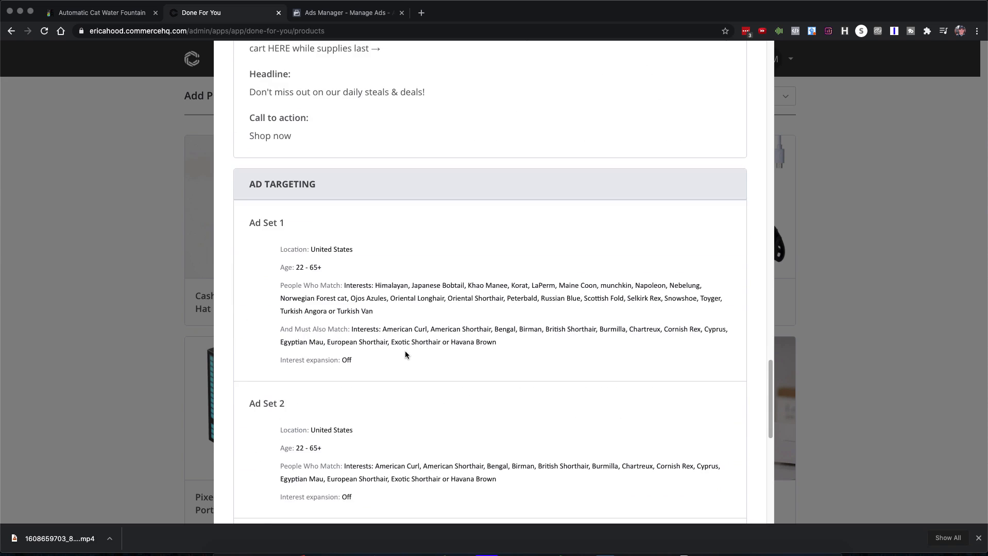
scroll(406, 355, down, 1)
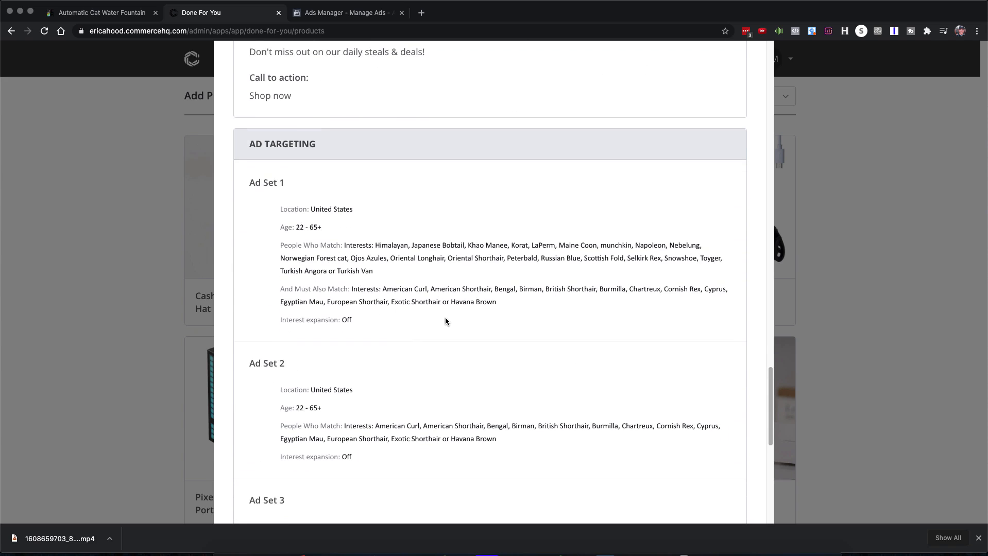
scroll(446, 321, down, 6)
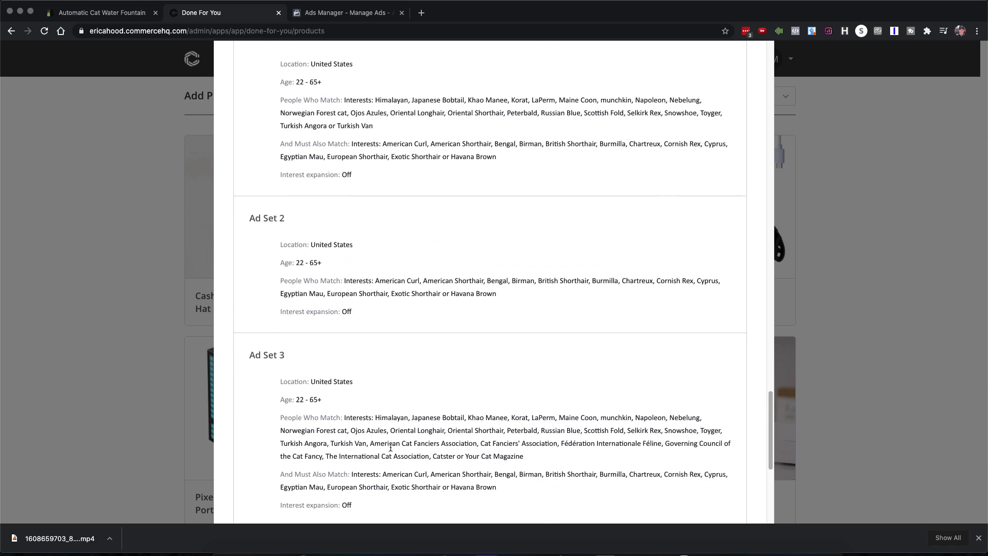
scroll(389, 446, down, 5)
scroll(388, 443, up, 10)
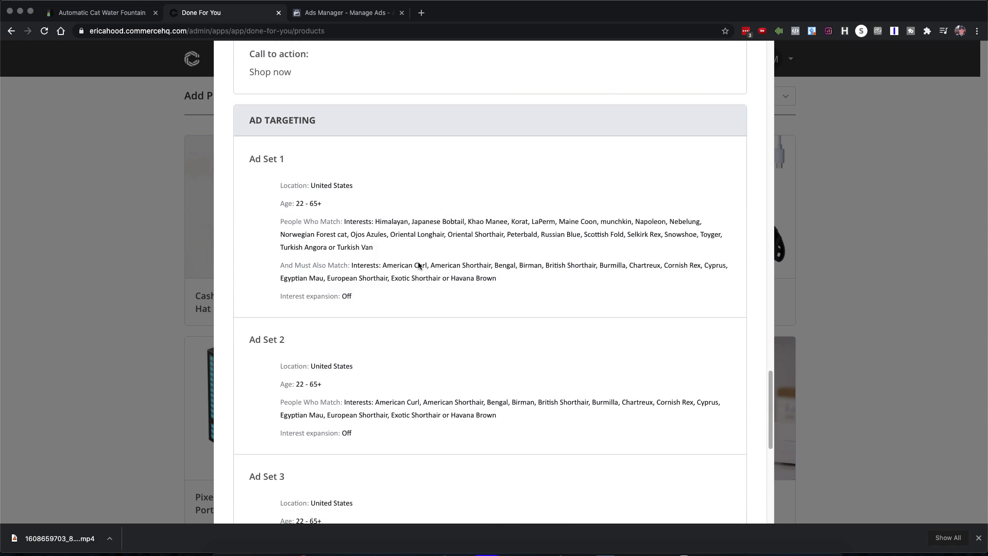
Copy the Ad Set 2 interests from American Curl through Exotic Shorthair in the catalog's ad targeting
scroll(418, 267, down, 5)
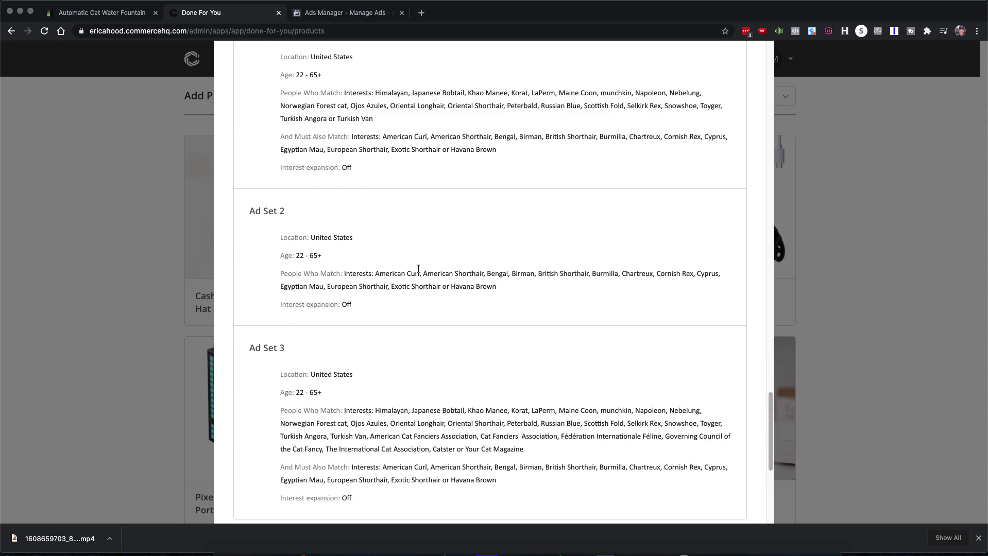
scroll(364, 268, down, 1)
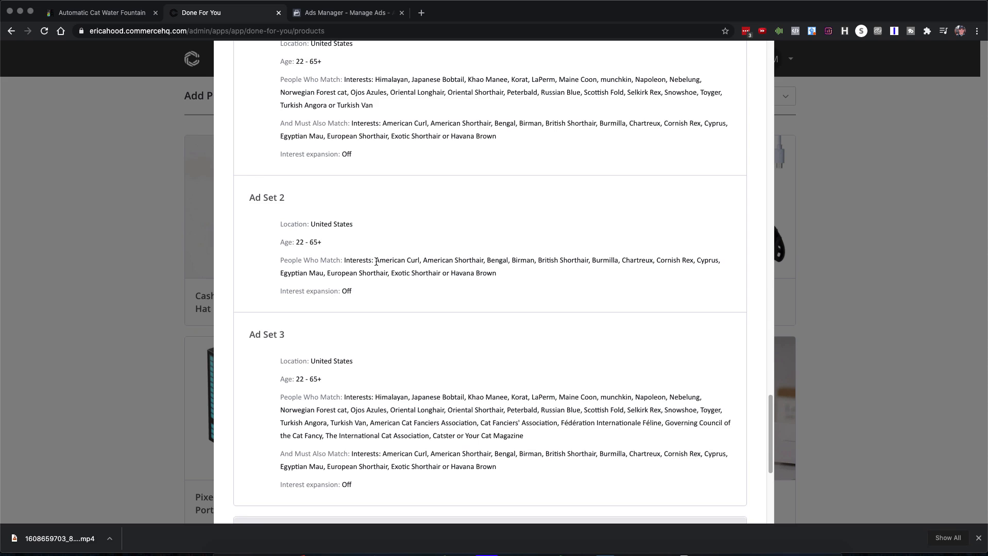
drag(375, 261, 528, 273)
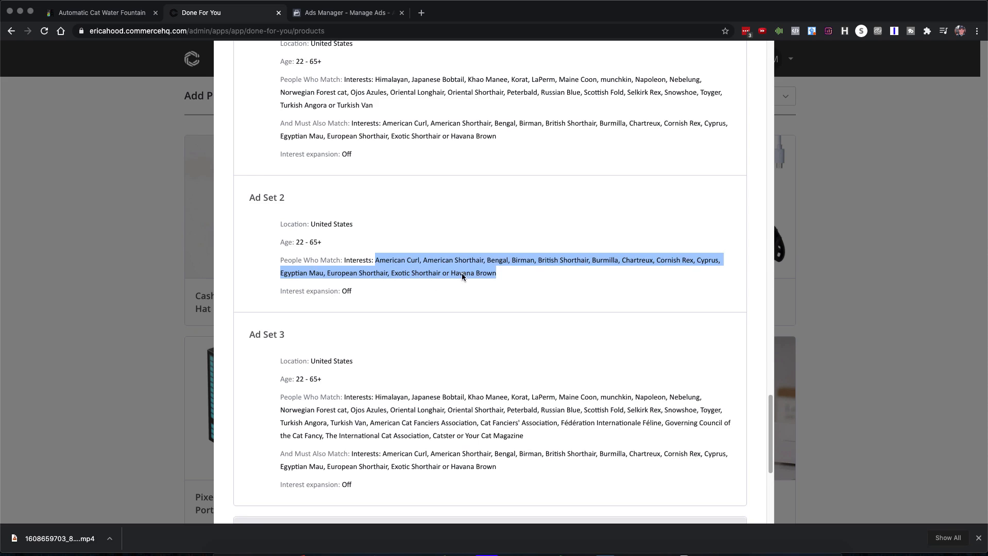
click(408, 274)
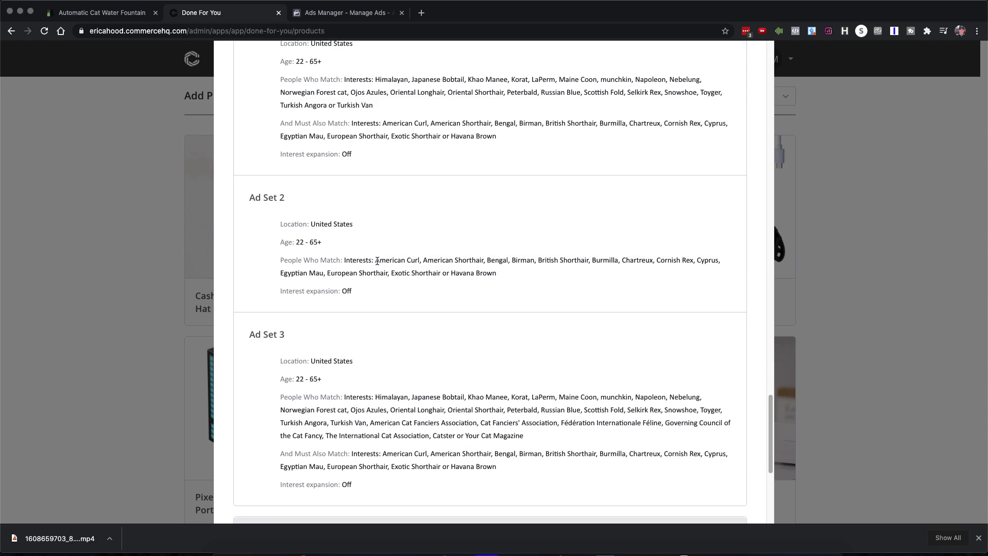
drag(376, 261, 440, 273)
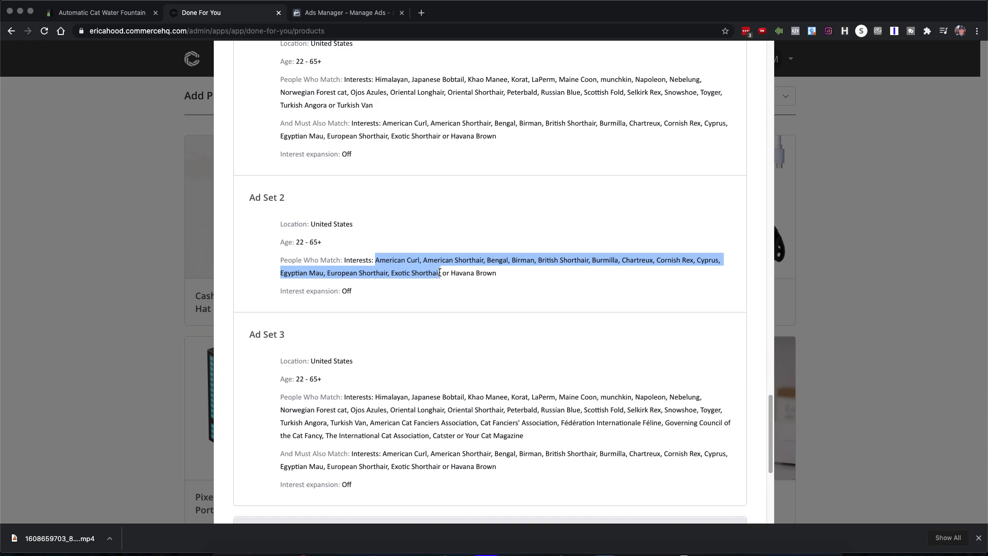
right_click(424, 270)
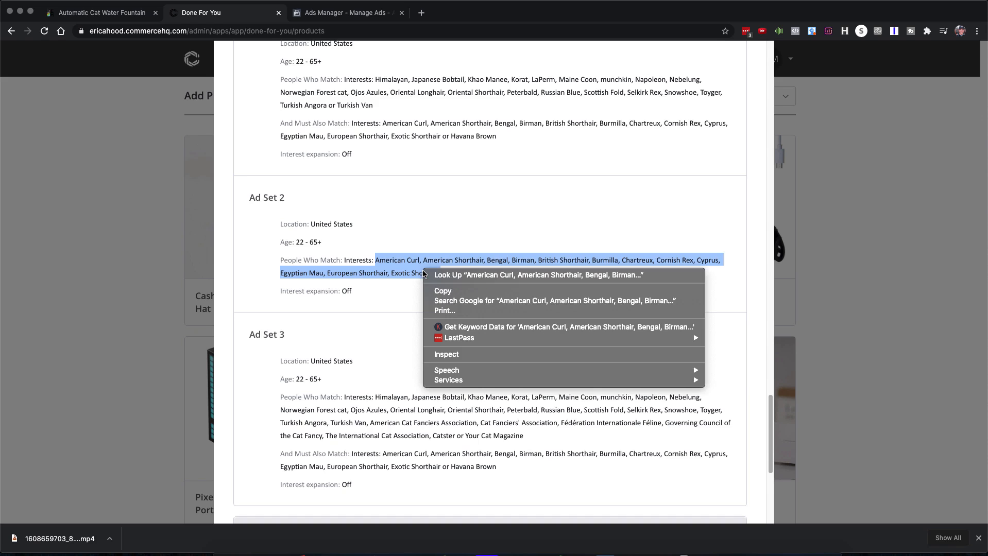
click(443, 292)
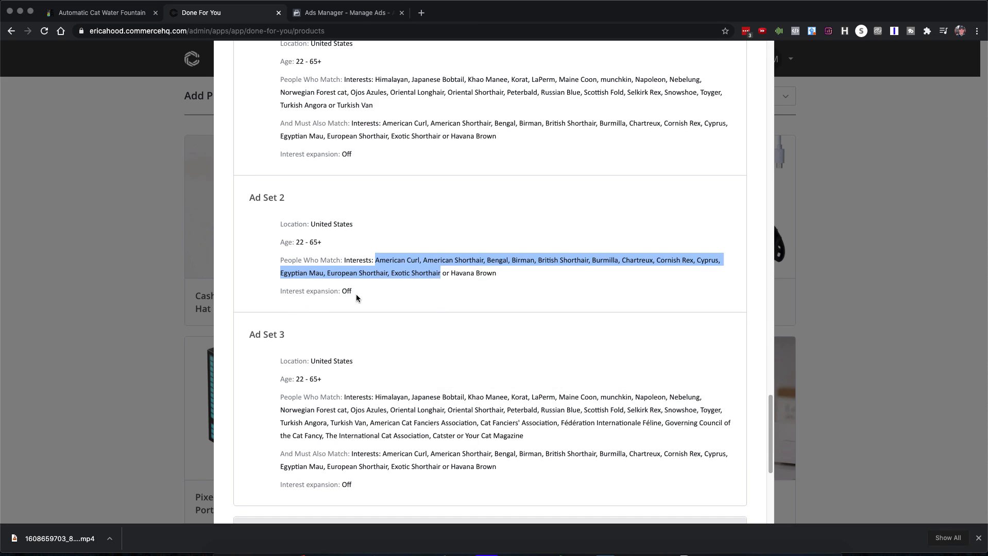
Switch to Ads Manager and set the minimum audience age of Ad Set #1 to 22
click(352, 15)
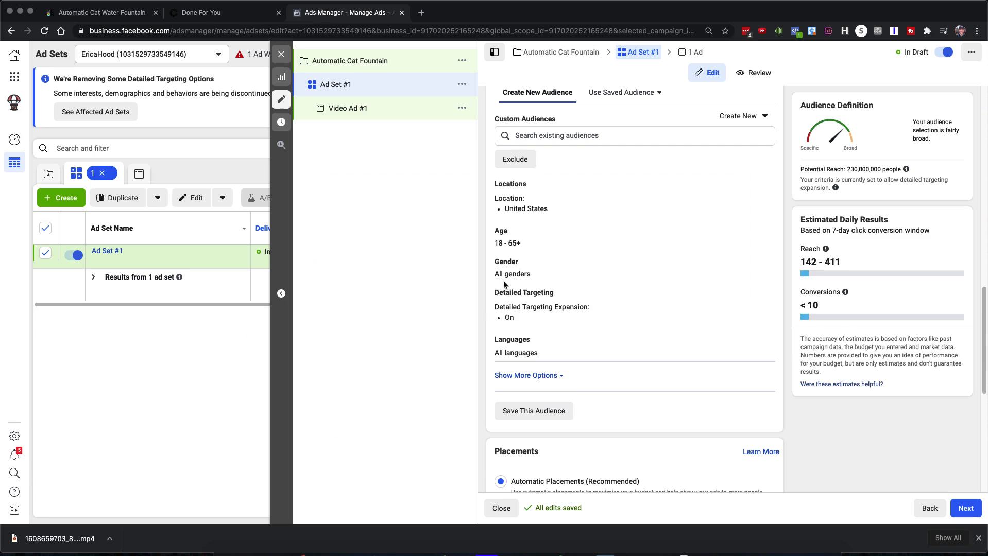
mouse_move(552, 307)
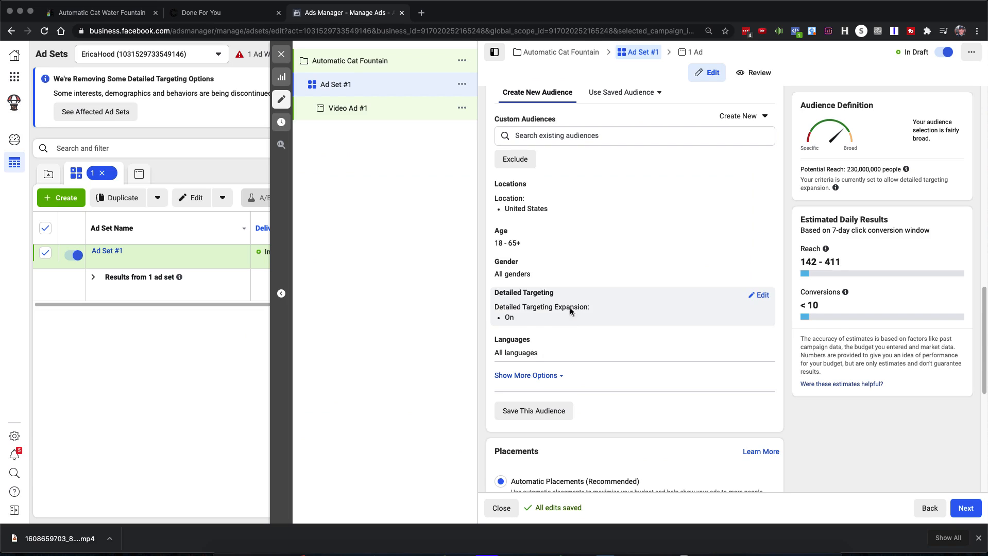
mouse_move(647, 238)
click(762, 233)
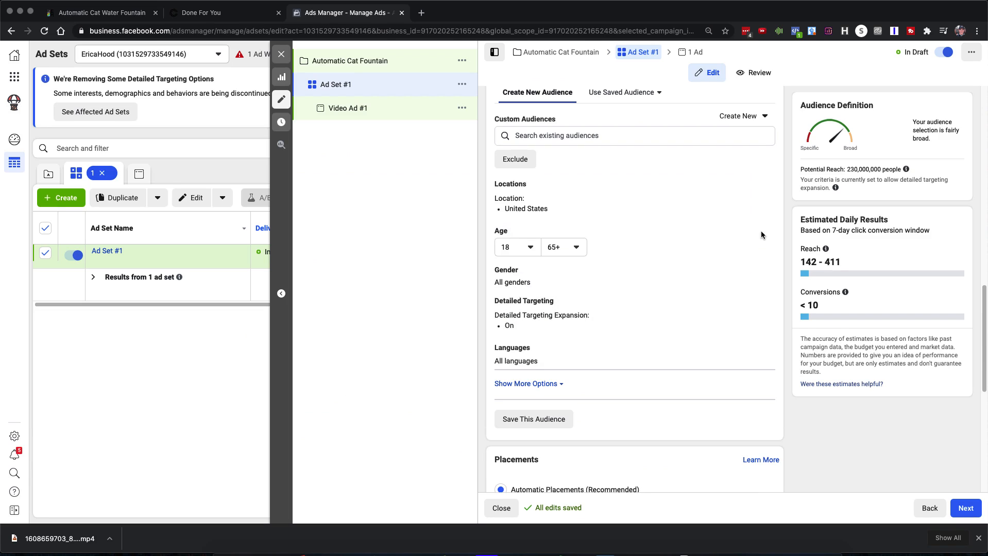
click(525, 252)
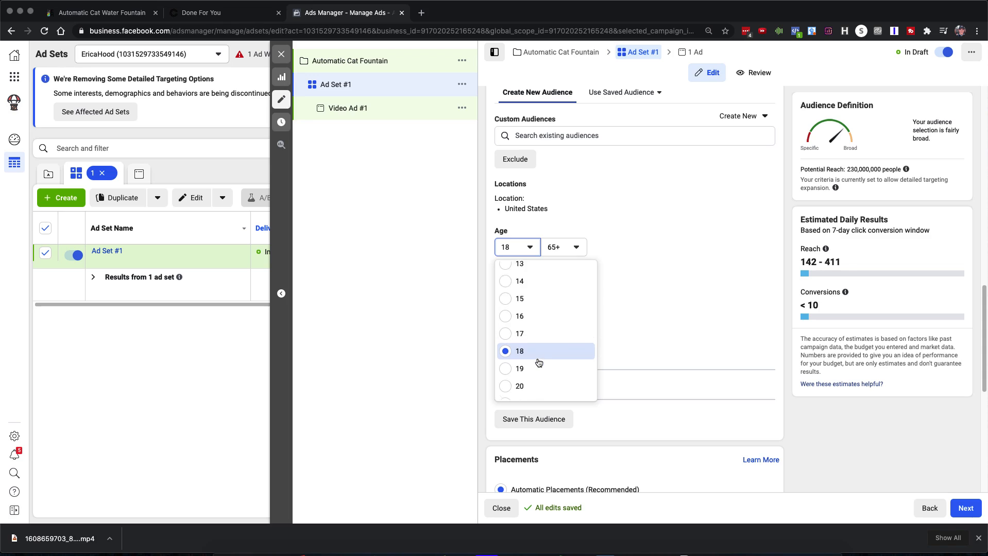
scroll(535, 360, down, 3)
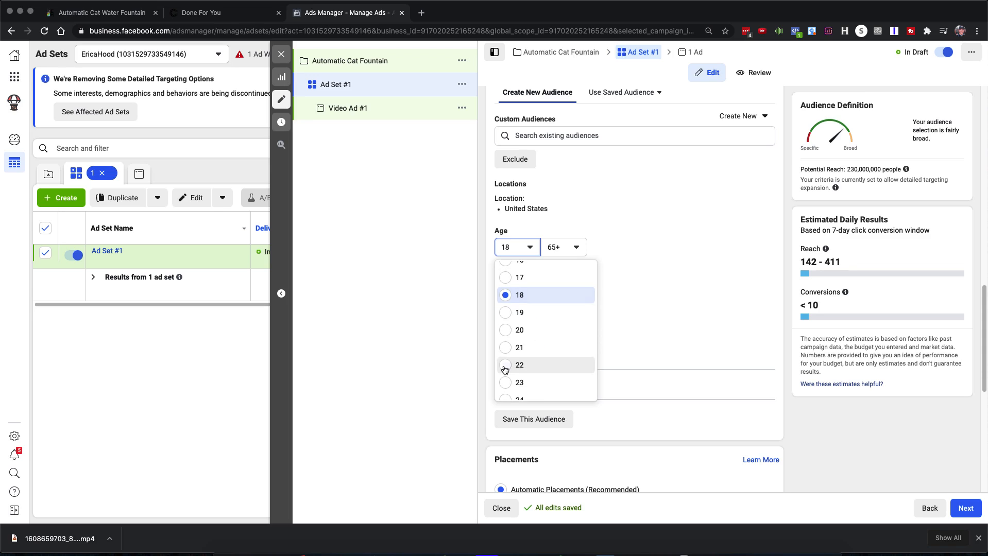
click(502, 365)
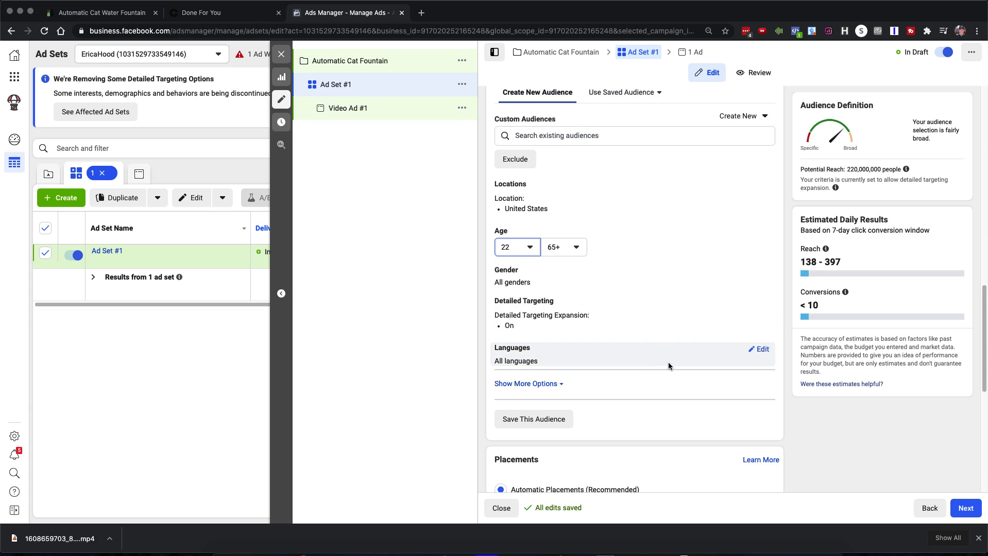
Recheck the catalog's targeting, then show the ad set's additional audience options and turn off Detailed Targeting Expansion
scroll(669, 363, down, 1)
scroll(669, 367, down, 1)
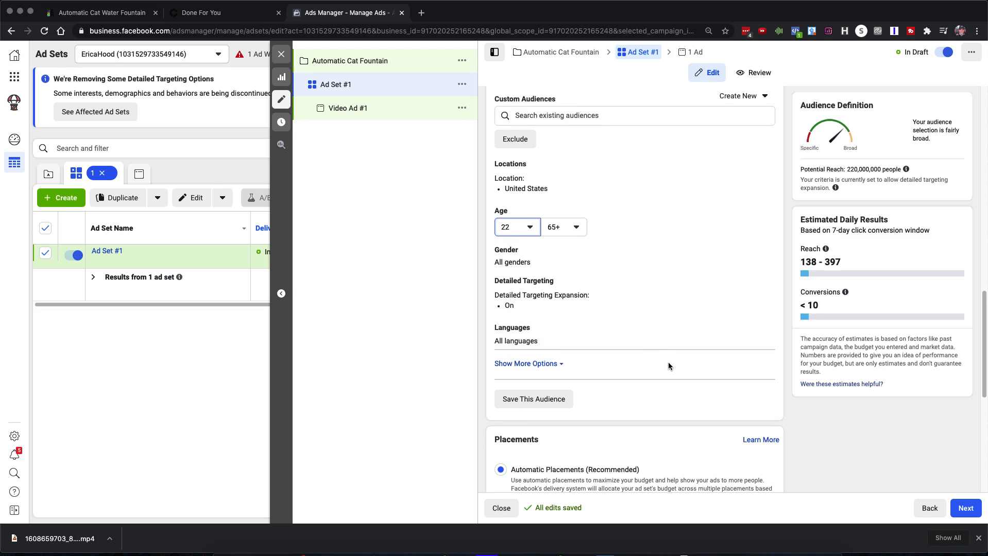
click(219, 14)
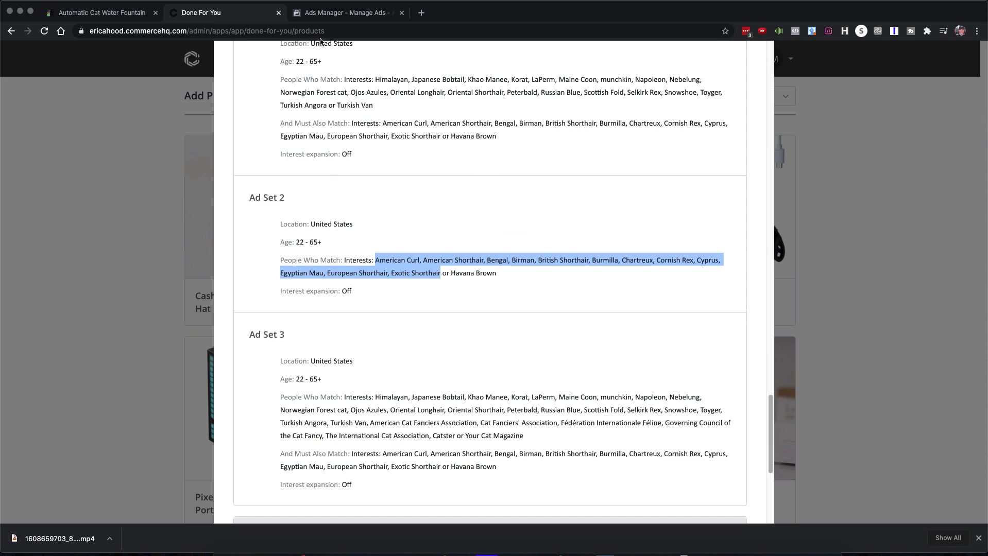
click(332, 15)
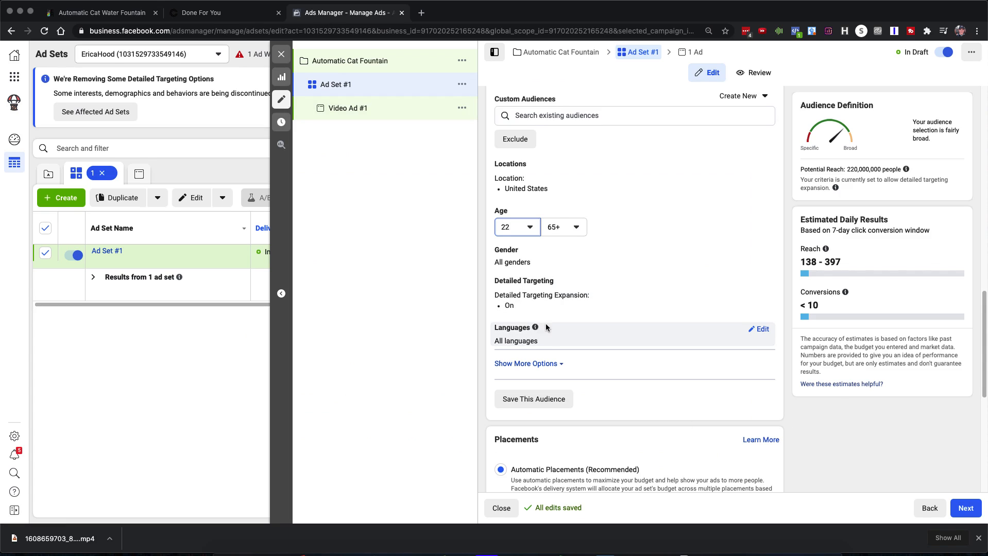
scroll(624, 363, down, 1)
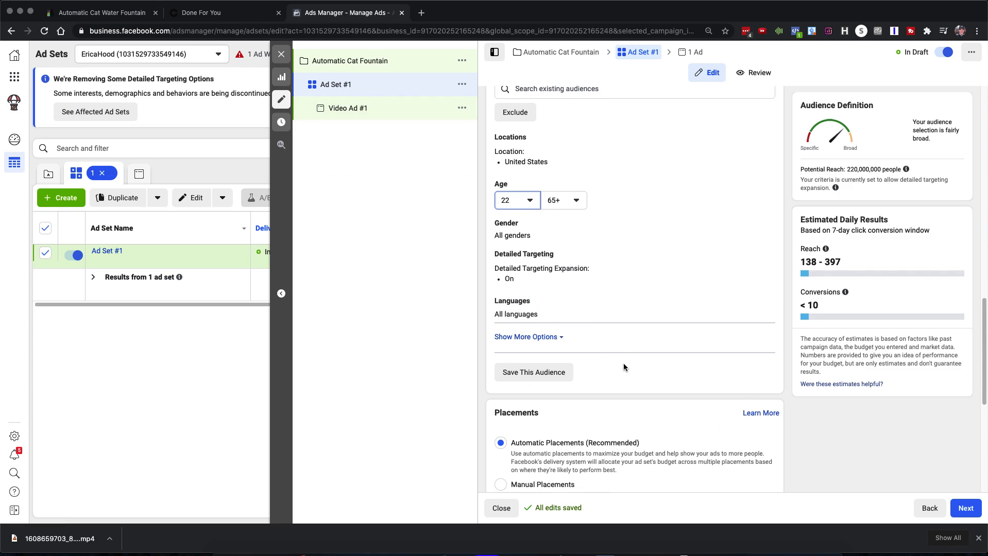
click(543, 342)
scroll(662, 394, up, 1)
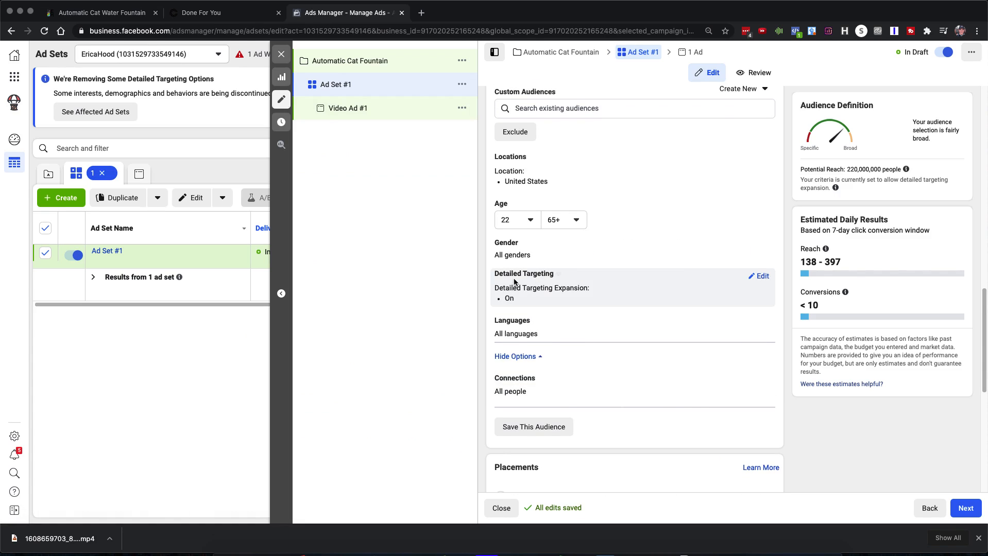
click(762, 277)
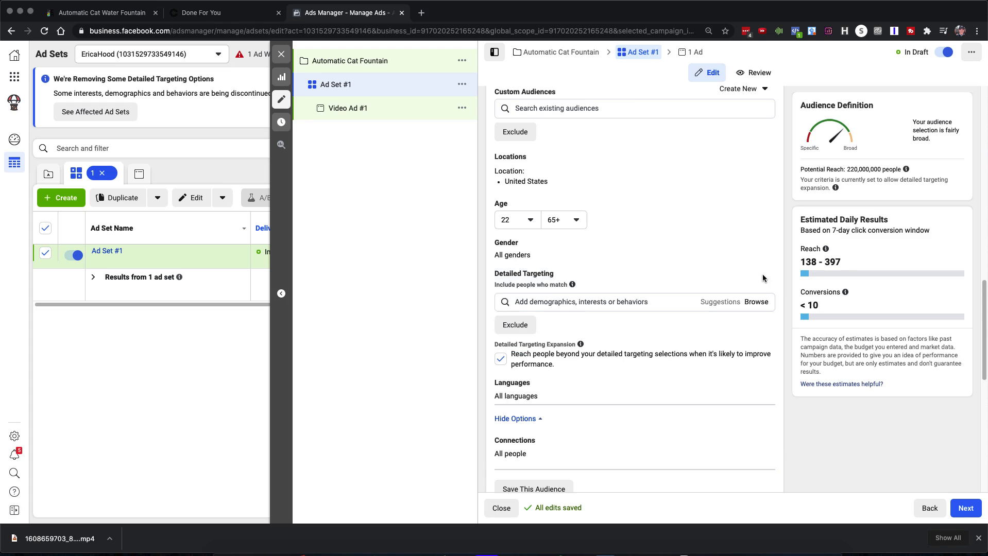
scroll(624, 295, down, 1)
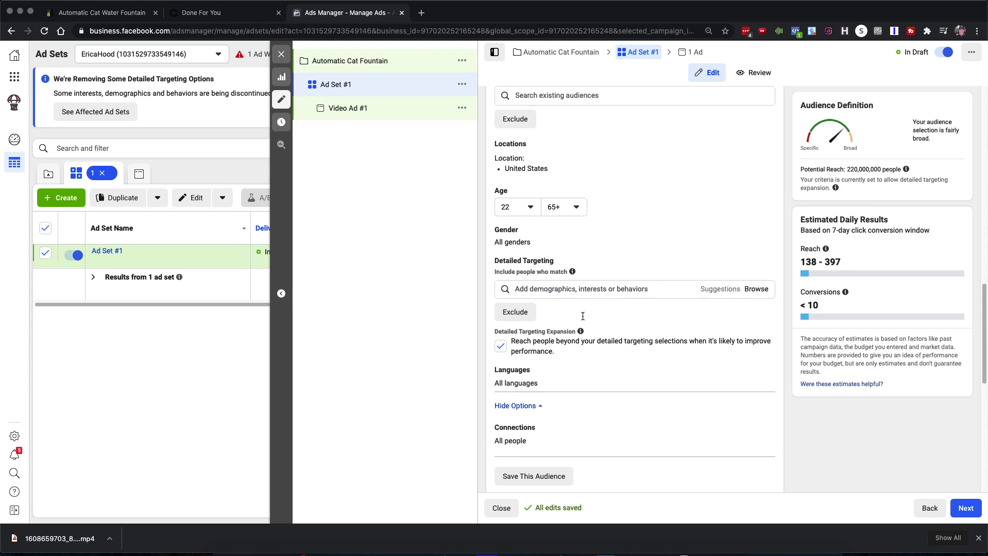
click(502, 346)
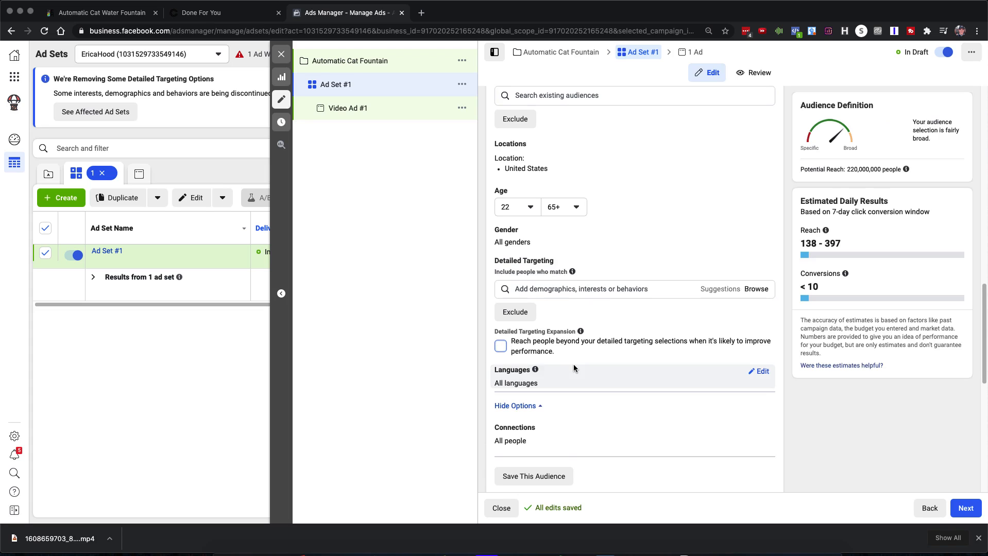
Paste the copied cat breed interests, American Curl through Exotic Shorthair, into the ad set's detailed targeting and look through the added entries
click(586, 291)
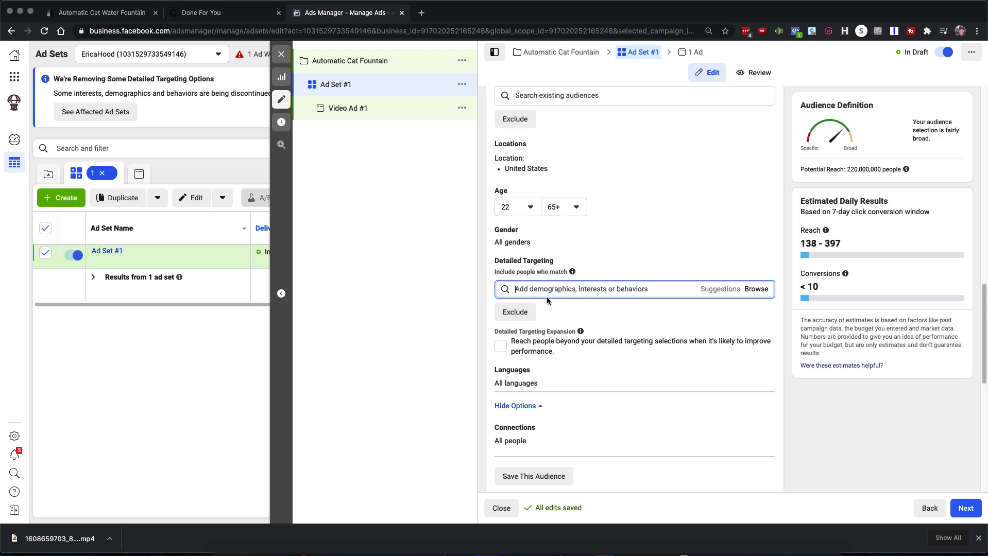
right_click(541, 293)
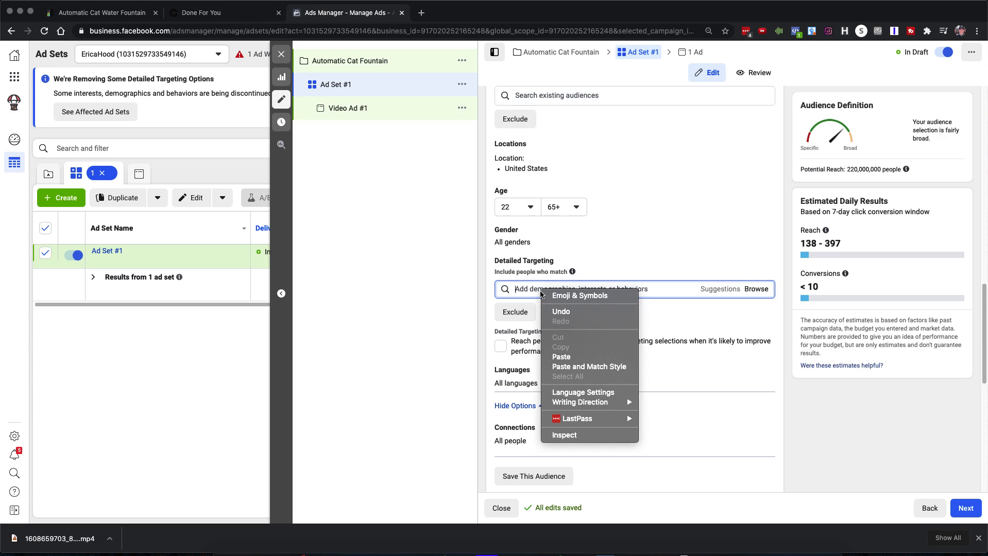
click(563, 357)
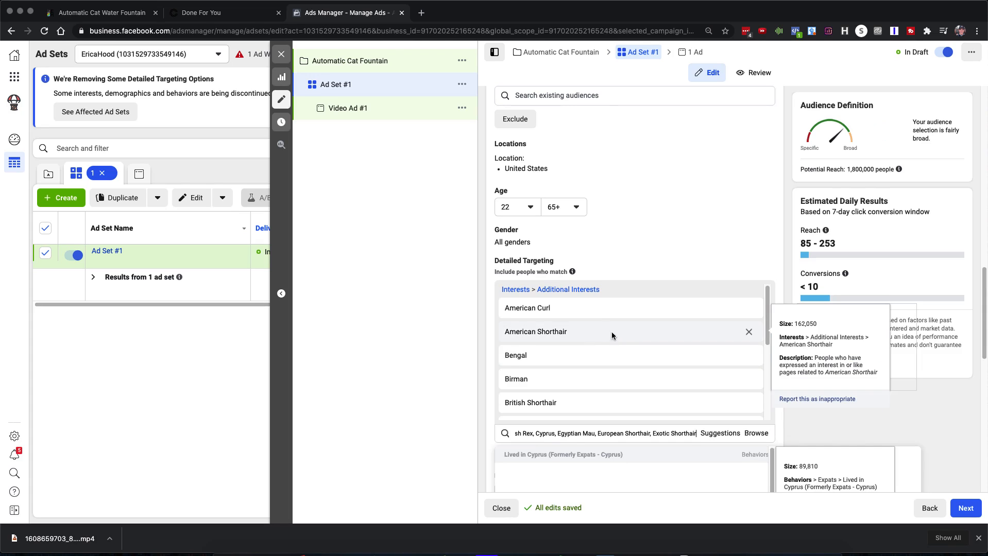
scroll(613, 332, down, 3)
scroll(615, 333, down, 4)
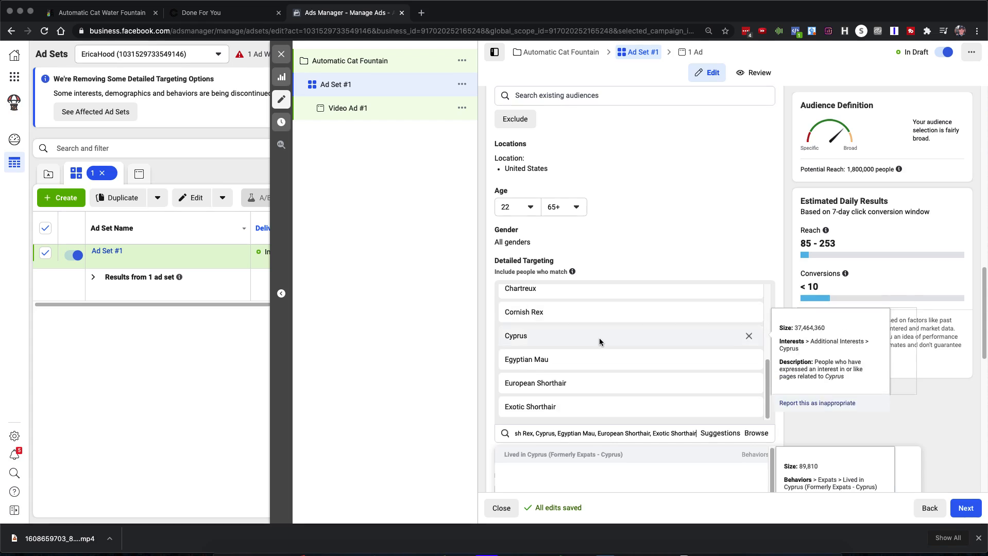
scroll(599, 338, up, 7)
scroll(604, 344, down, 7)
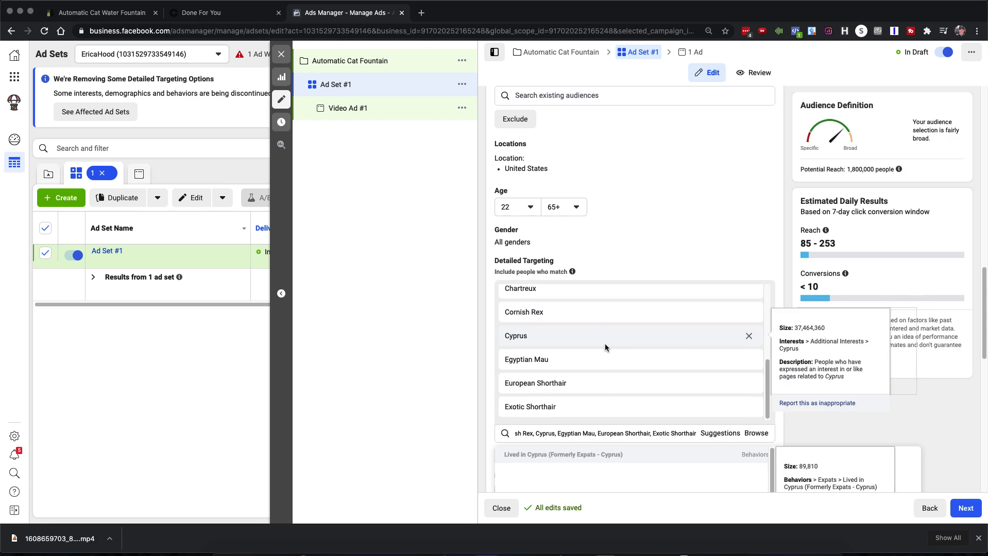
Replace the leftover search text with Havana Brown, add that interest to the detailed targeting, and review the interest list
triple_click(576, 435)
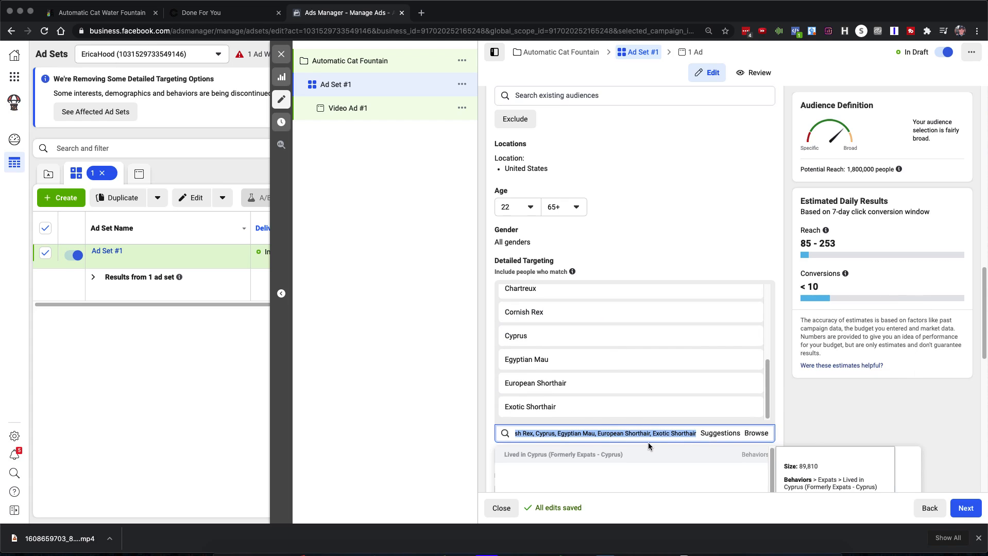
text(Havan)
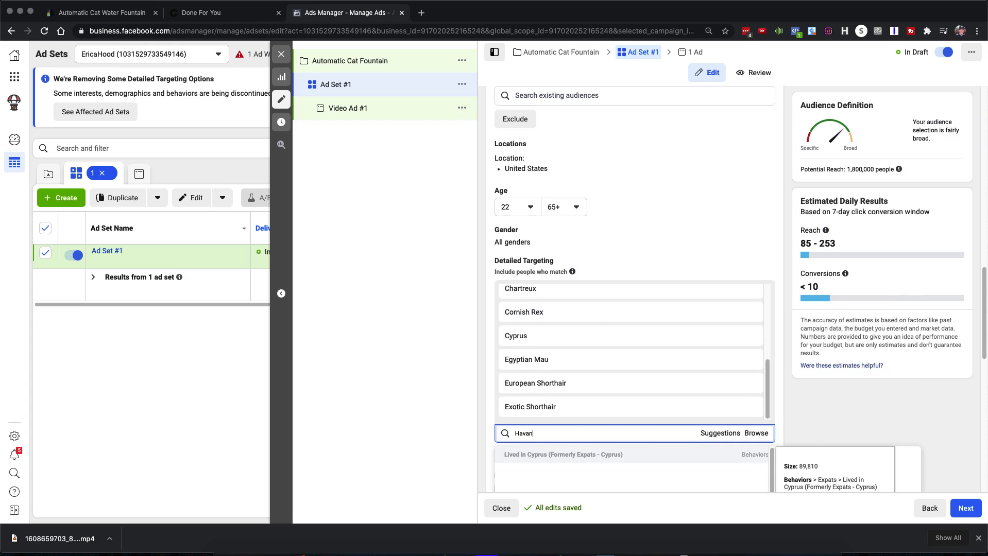
text(a brown)
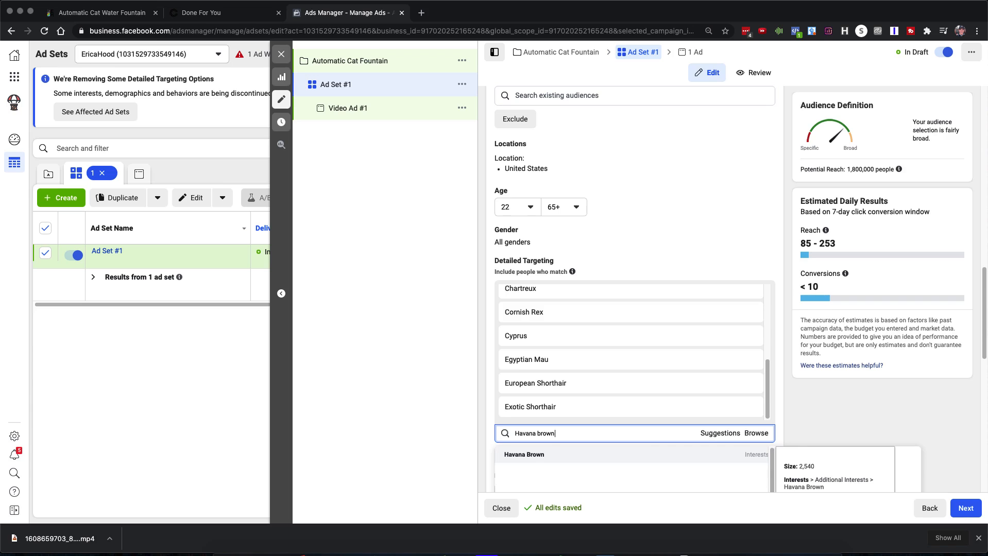
click(536, 454)
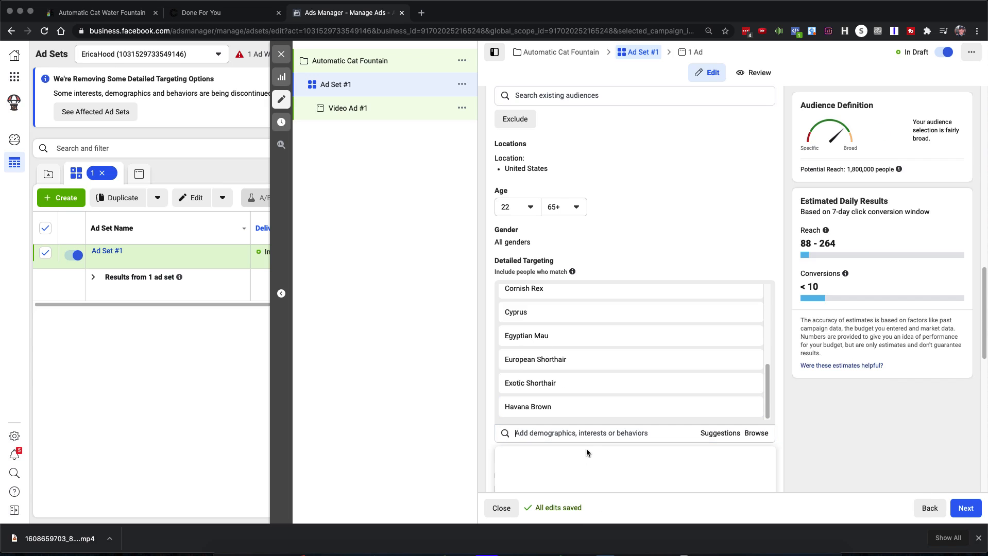
scroll(647, 328, up, 2)
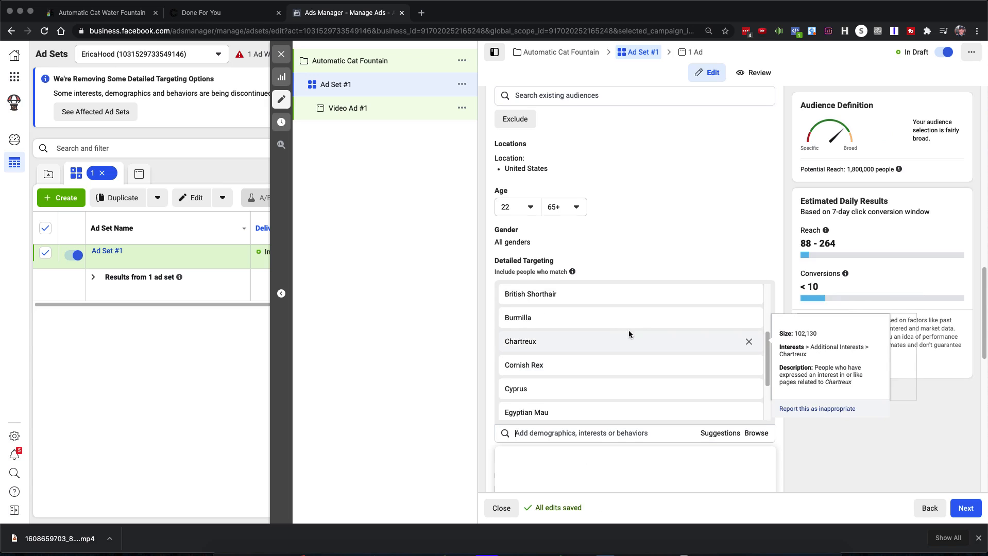
scroll(618, 335, up, 3)
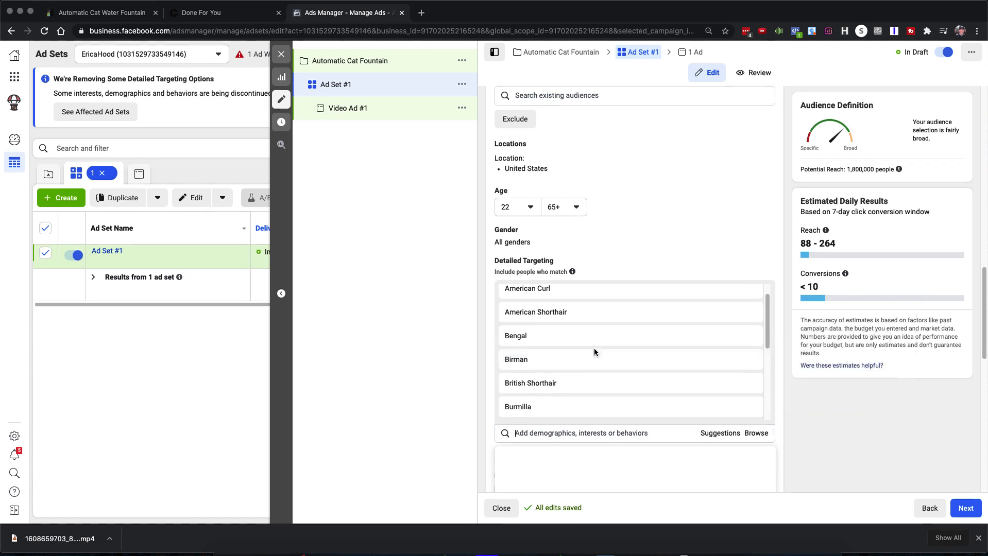
mouse_move(594, 353)
scroll(601, 345, up, 1)
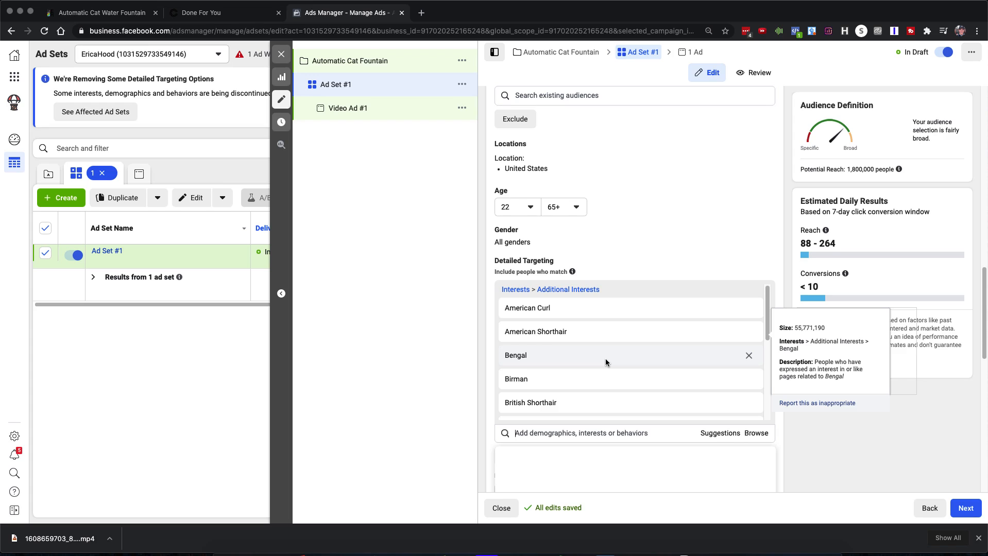
scroll(613, 343, down, 2)
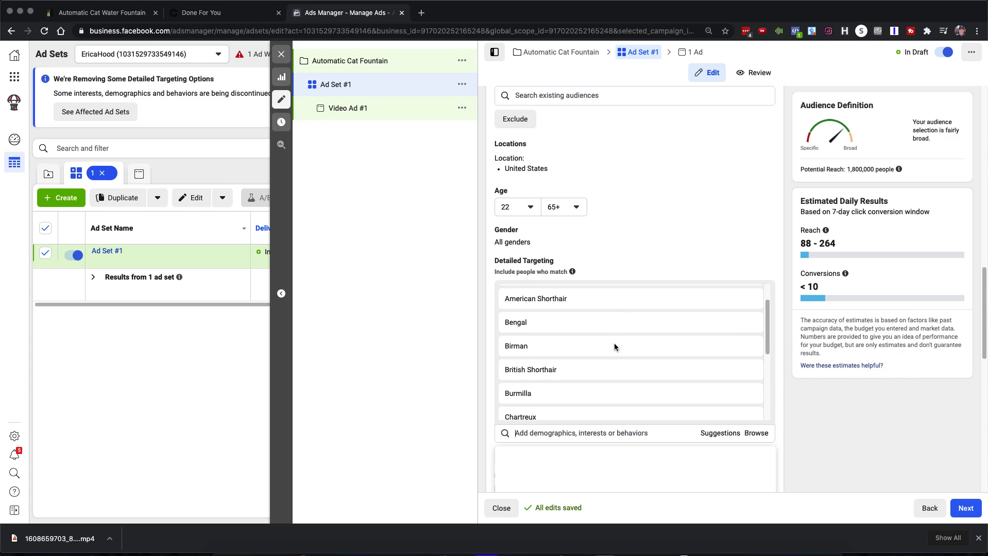
scroll(614, 348, down, 1)
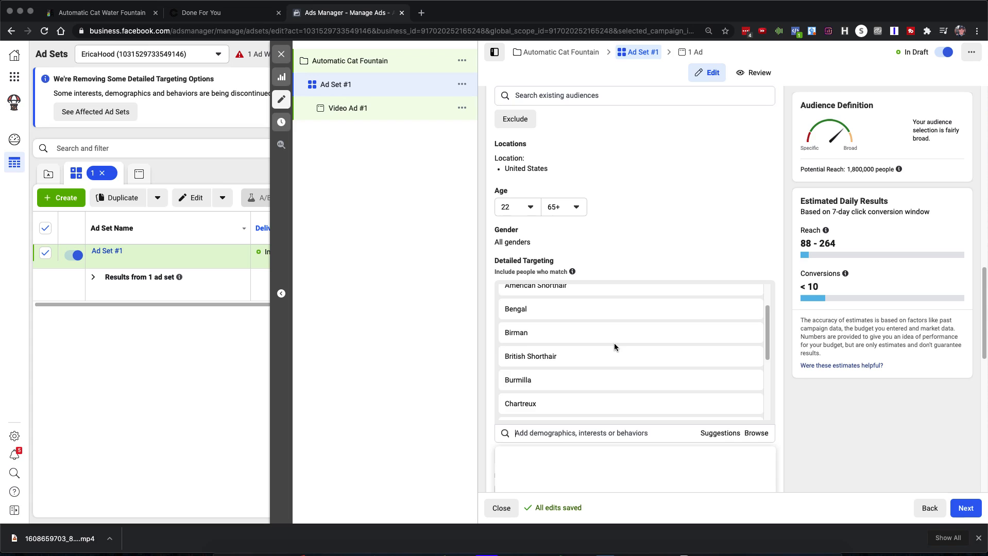
Rename Ad Set #1 as CatPureBloodBreeds after looking over its cat breed interests
scroll(613, 342, down, 1)
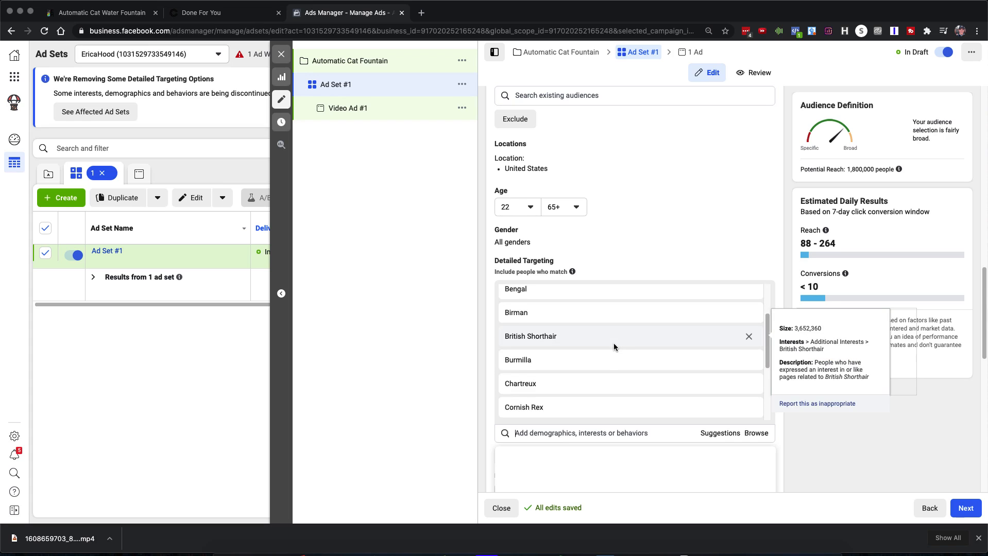
scroll(613, 343, up, 4)
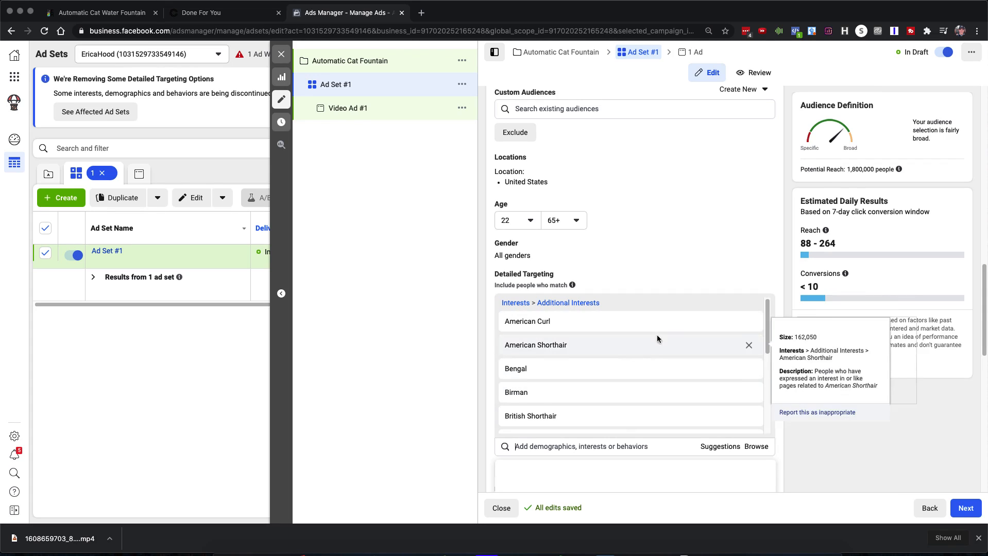
scroll(654, 242, up, 6)
scroll(651, 251, up, 10)
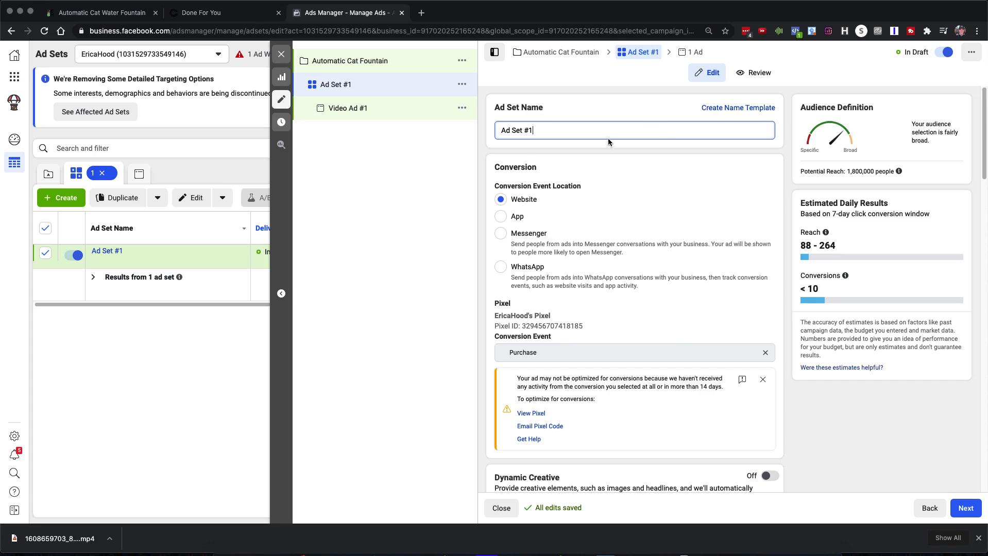
drag(552, 126, 443, 129)
text(CatPure)
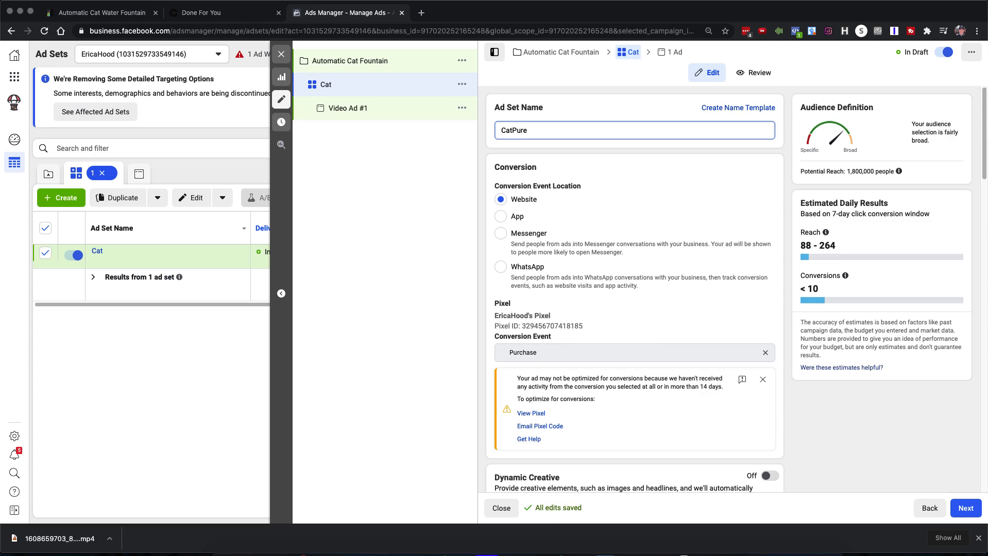
text(Bloo)
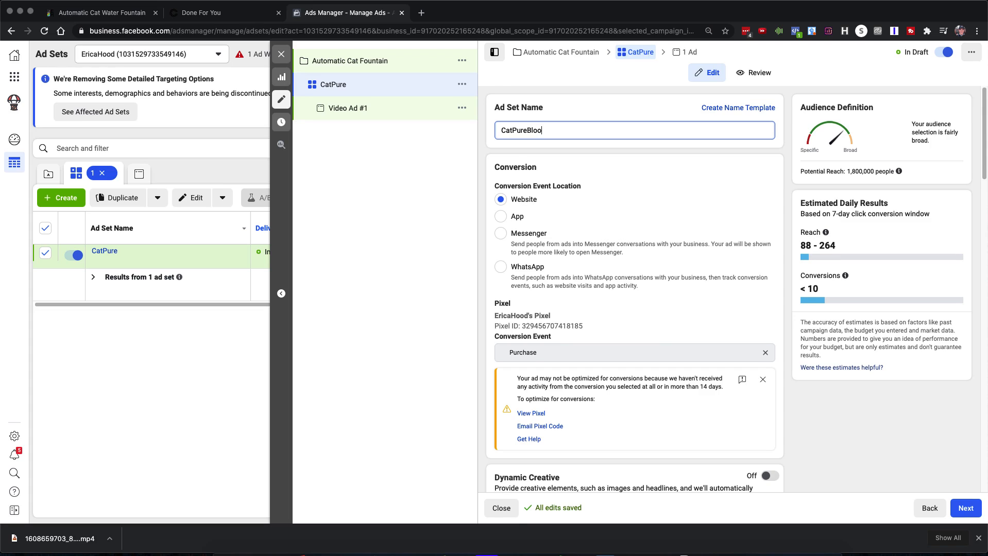
text(dBreeds)
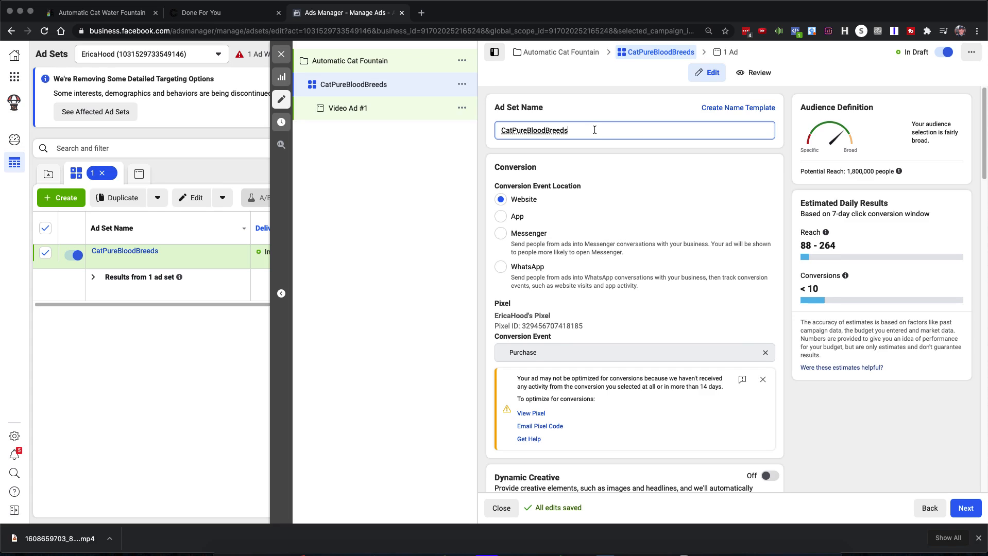
Append the country, age range and gender code _US2265A_ to the ad set name
text(_)
text(US)
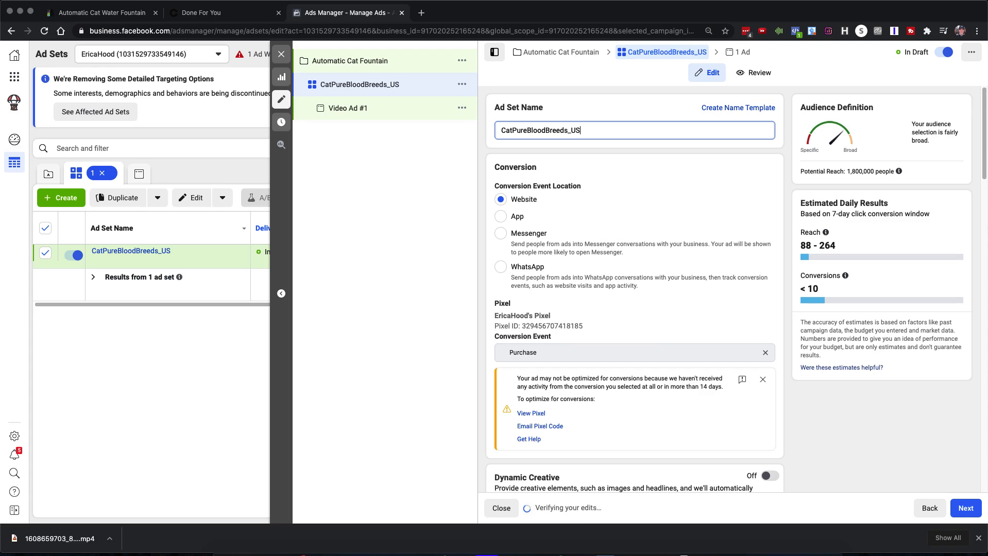
text(226)
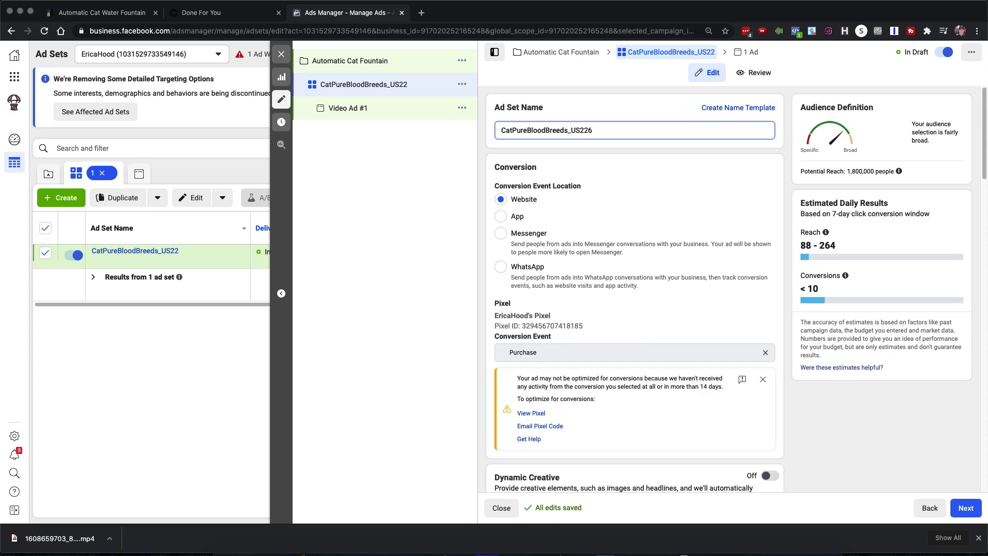
text(5)
text(F)
key(BackSpace)
text(M)
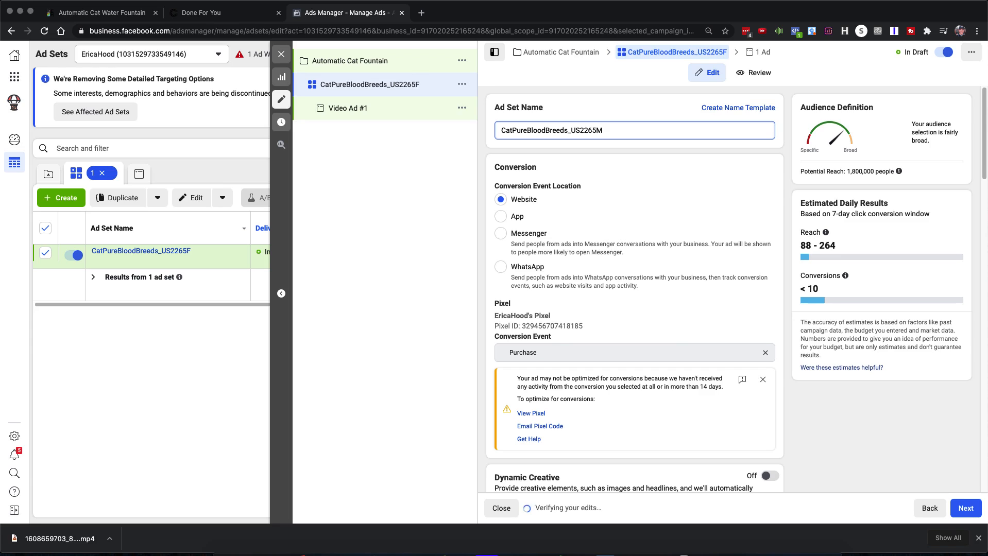
key(BackSpace)
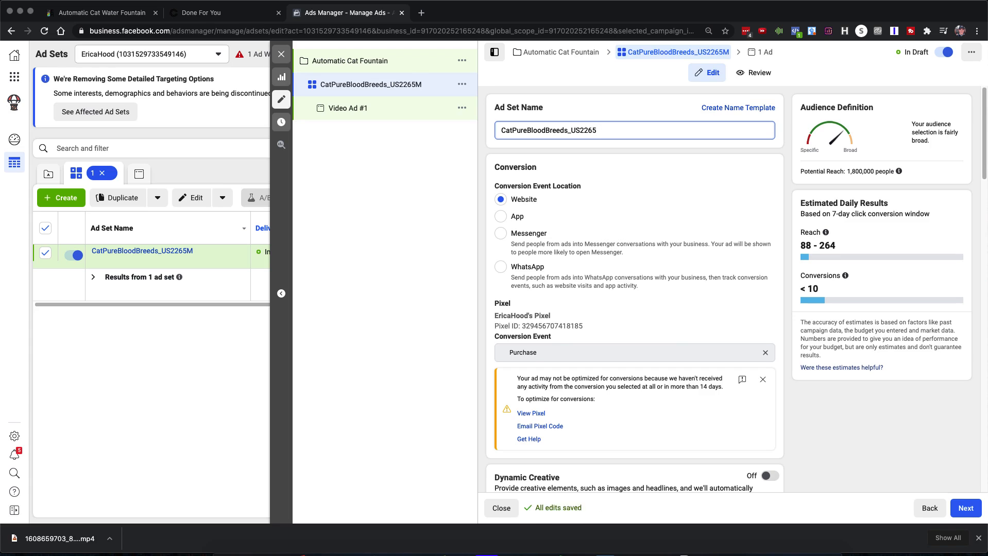
text(A)
text(_)
Check the ad set's placement setting, then extend the ad set name with AP_3PUR
scroll(665, 322, down, 15)
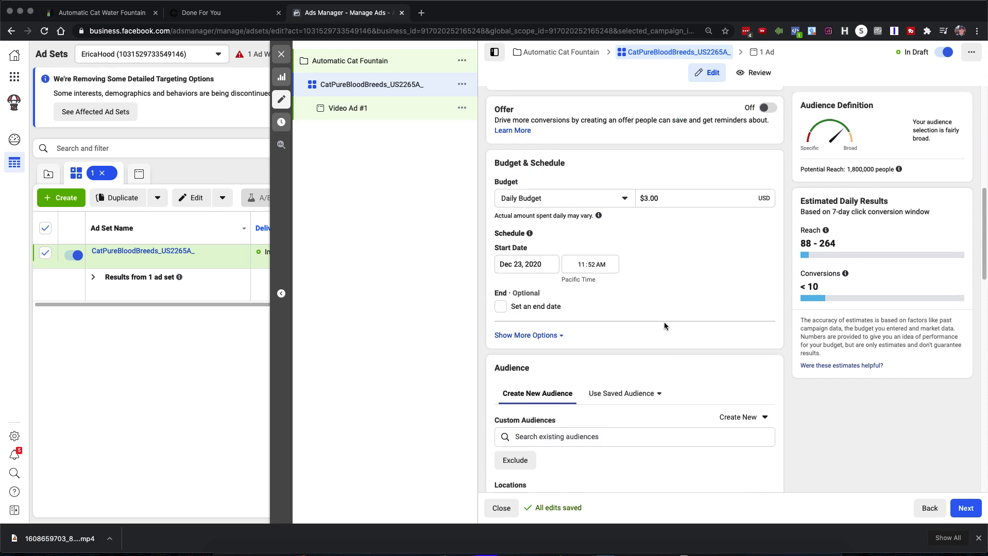
scroll(664, 326, down, 10)
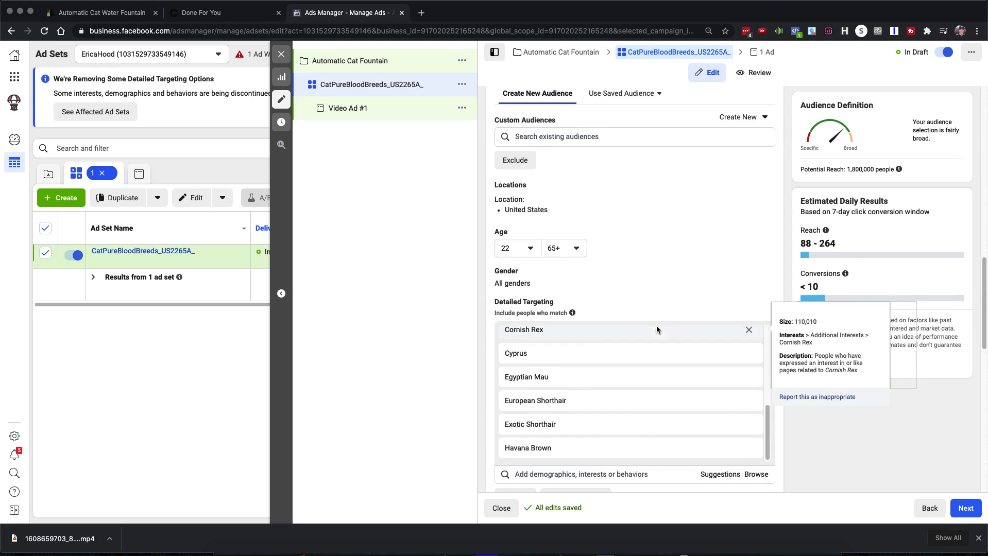
scroll(747, 278, down, 5)
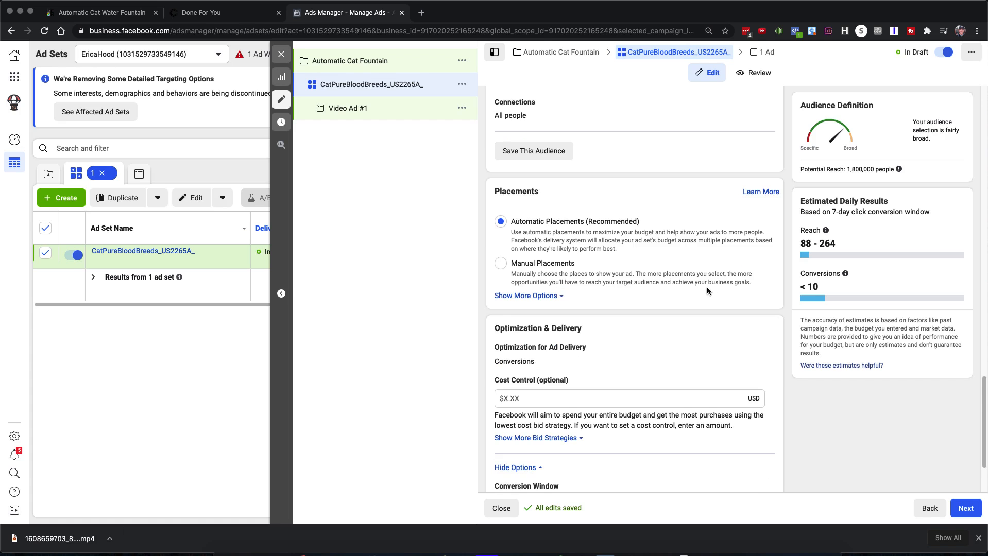
scroll(714, 291, up, 20)
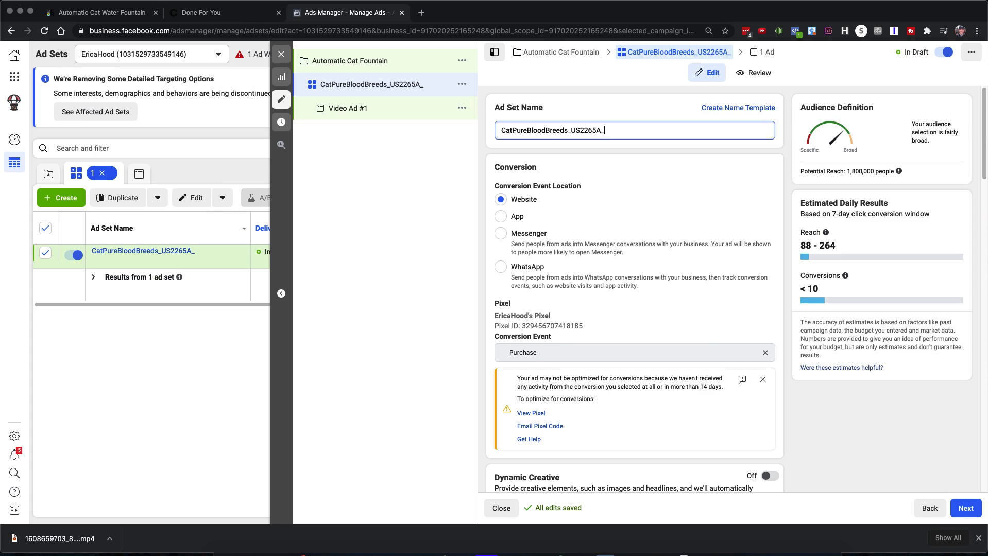
text(AP)
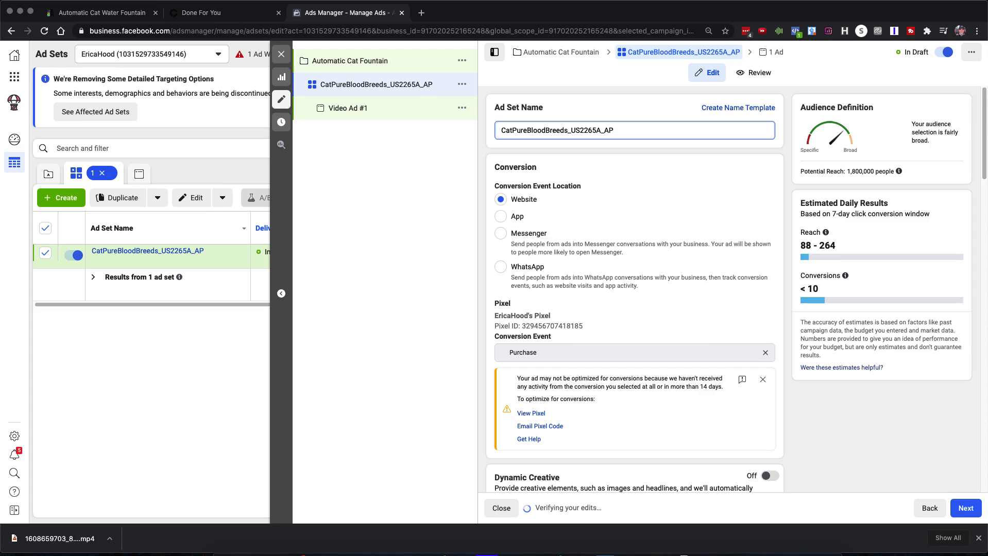
text(_)
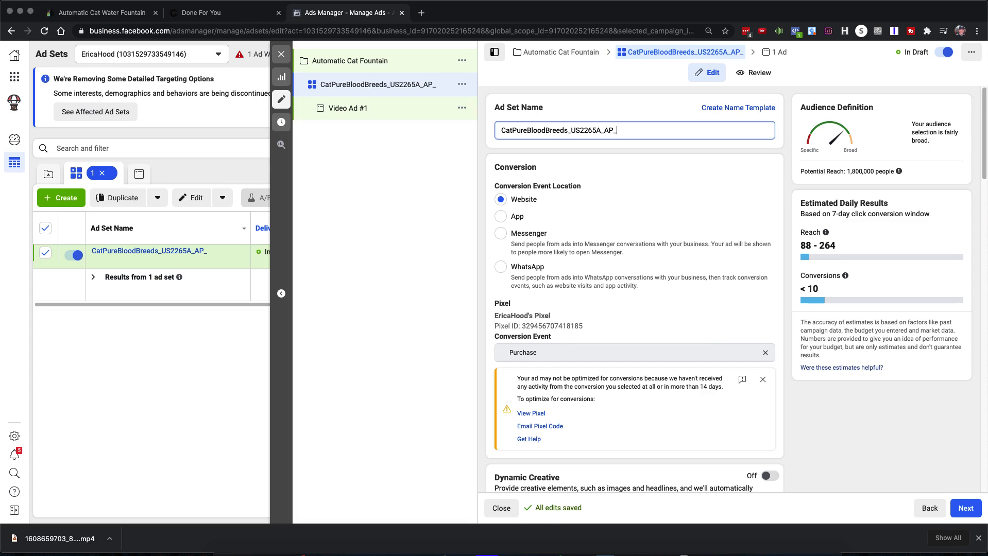
text(3PUR)
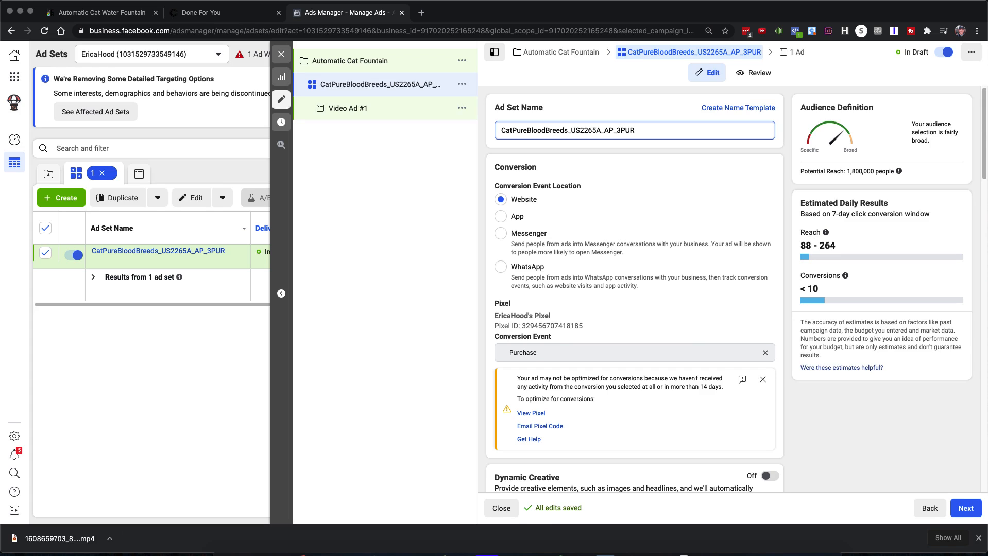
Add the conversion window code 7C so the ad set name reads CatPureBloodBreeds_US2265A_AP_3PUR7C
click(545, 353)
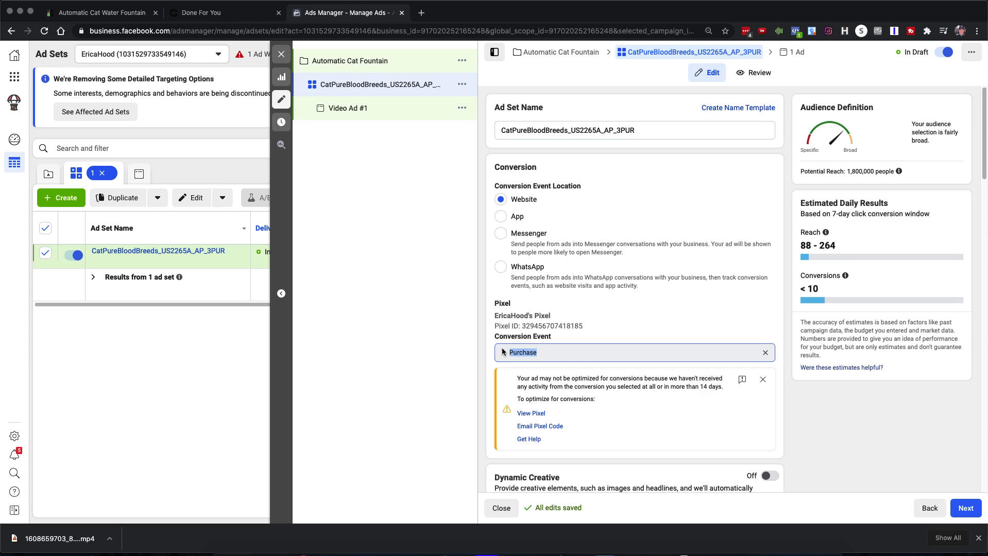
click(631, 131)
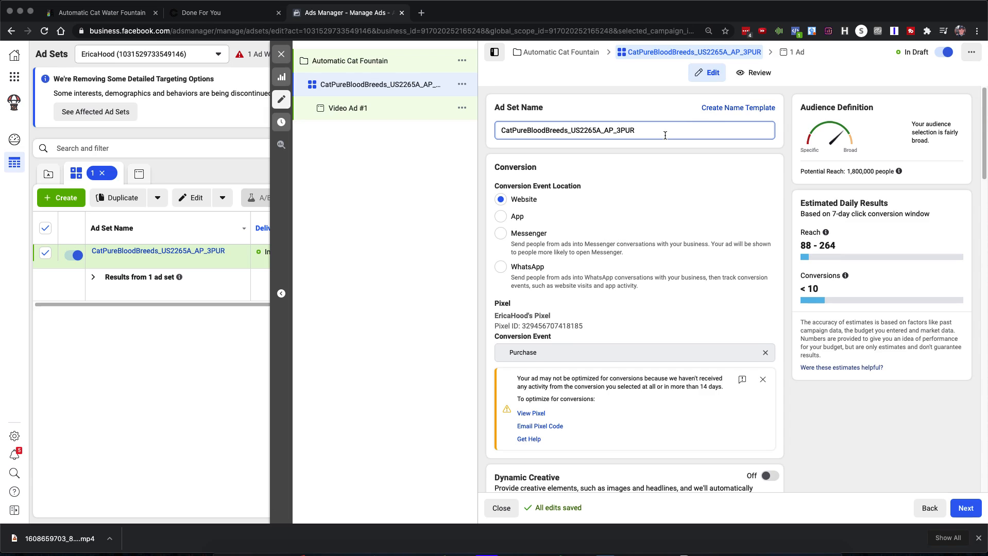
text(7C)
key(BackSpace)
key(BackSpace)
text(1C)
key(BackSpace)
key(BackSpace)
text(7C1V)
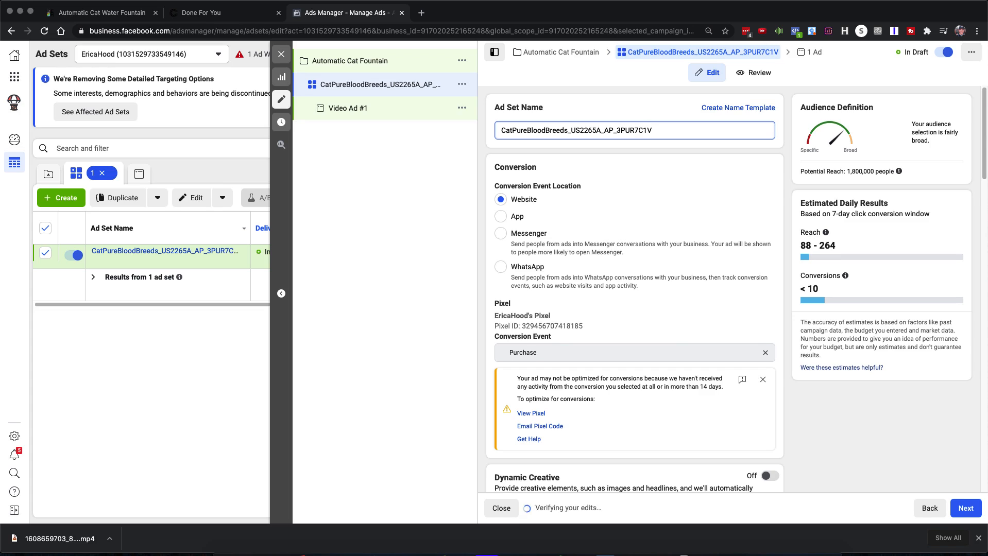
key(BackSpace)
key(BackSpace)
key(BackSpace)
text(C_)
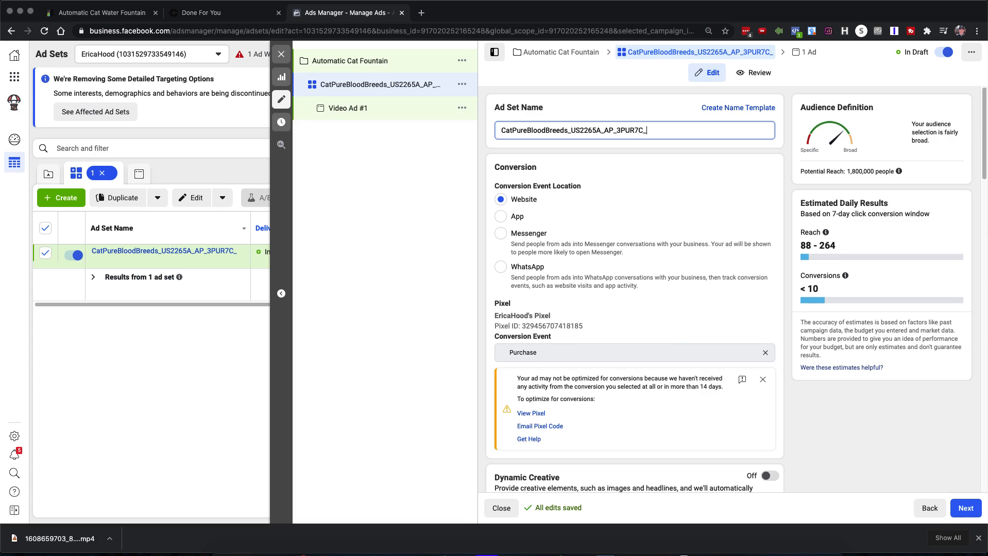
key(BackSpace)
Review the ad set's audience, detailed targeting, placements, and optimization and delivery settings against its name
scroll(695, 347, down, 2)
scroll(695, 347, down, 10)
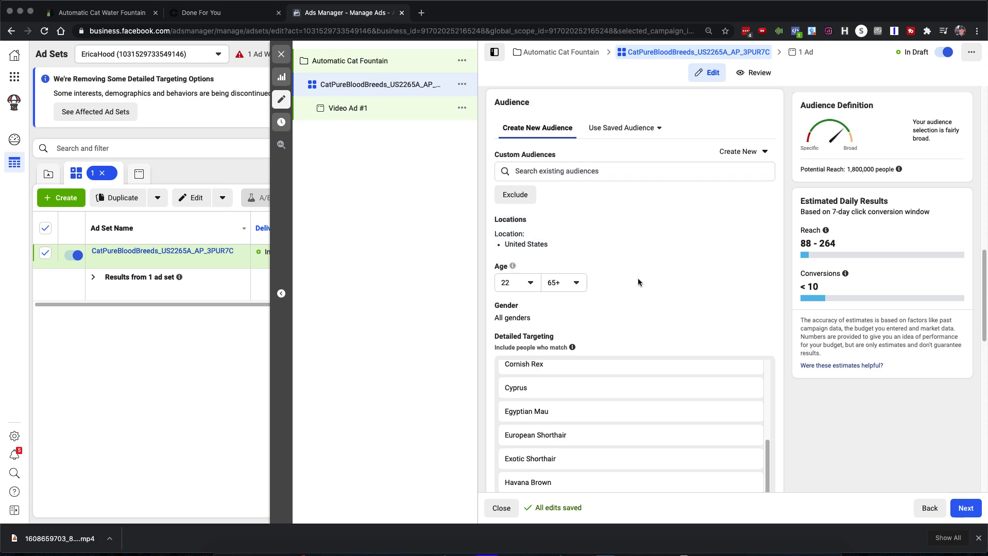
scroll(685, 291, down, 1)
scroll(686, 292, down, 1)
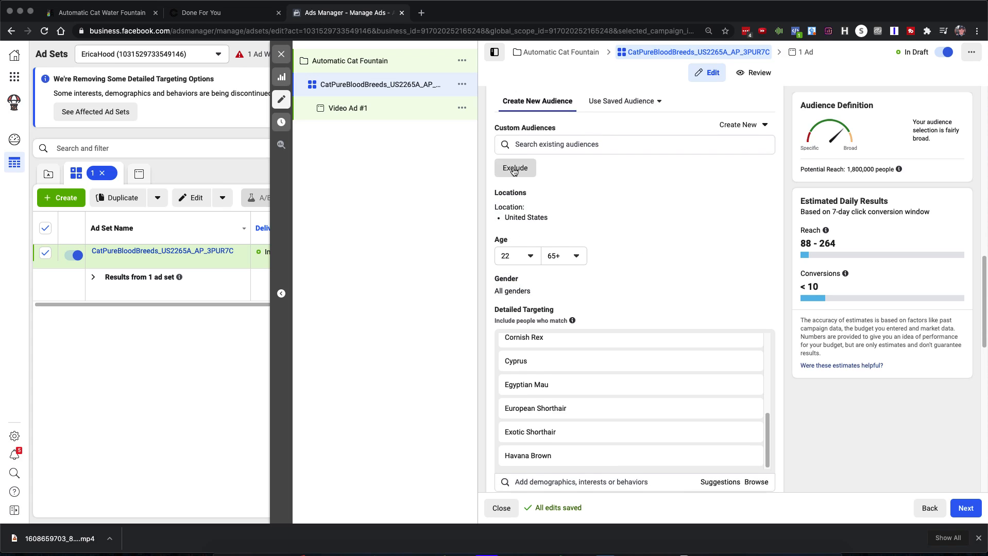
scroll(672, 220, down, 5)
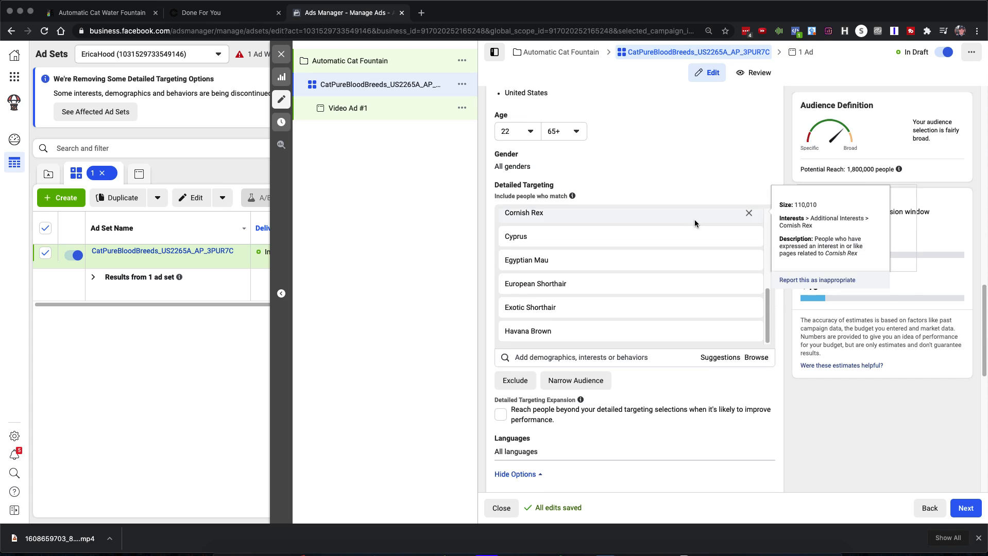
scroll(643, 273, down, 6)
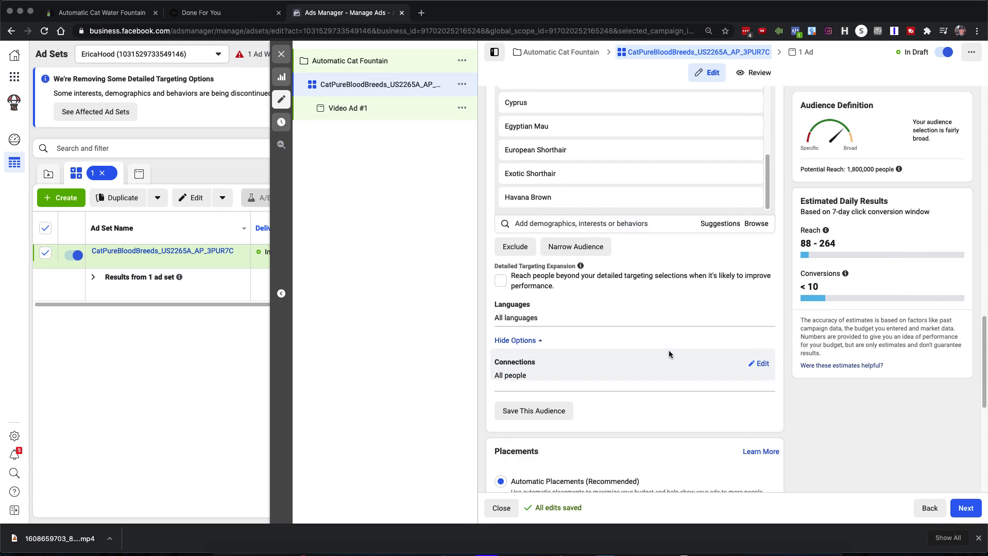
scroll(703, 276, down, 1)
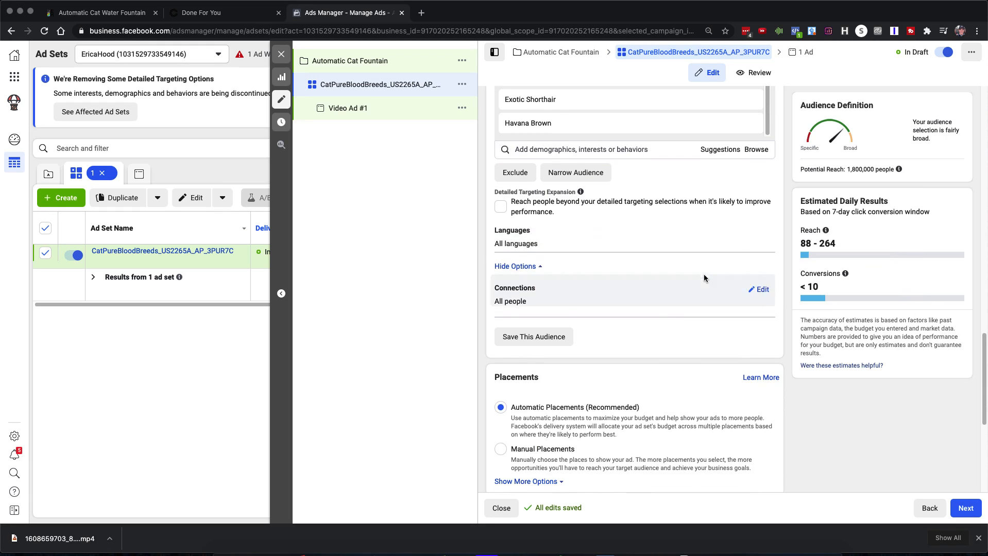
scroll(696, 327, down, 3)
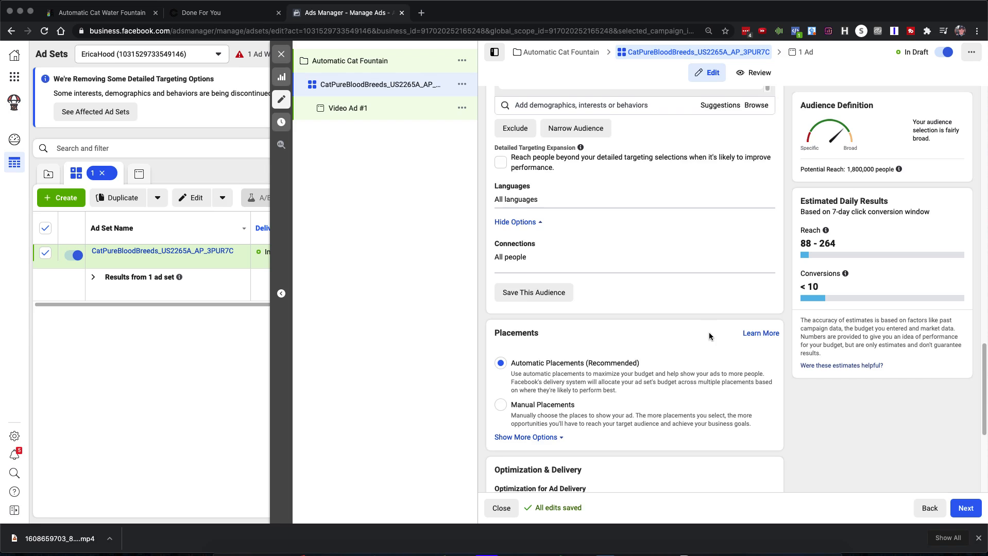
scroll(710, 336, down, 6)
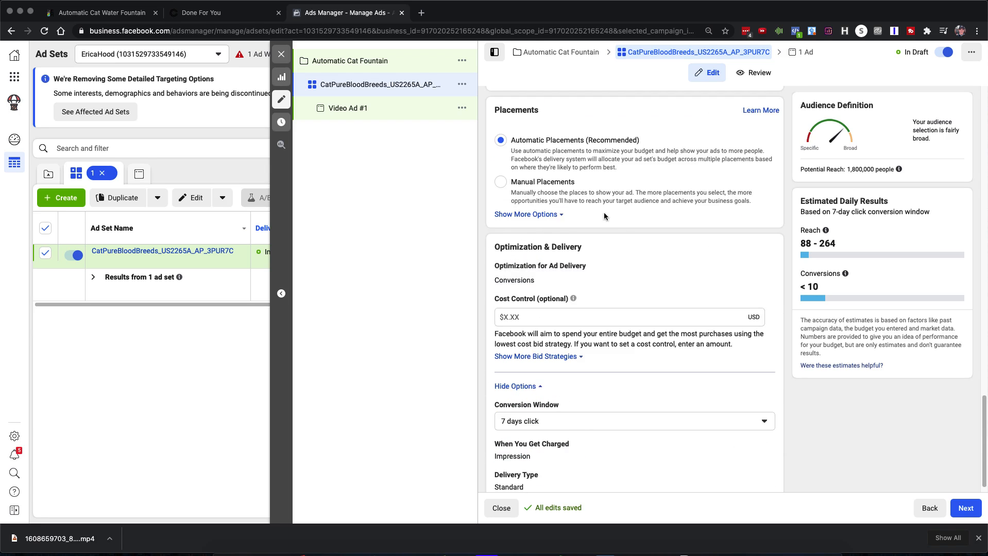
scroll(690, 322, up, 20)
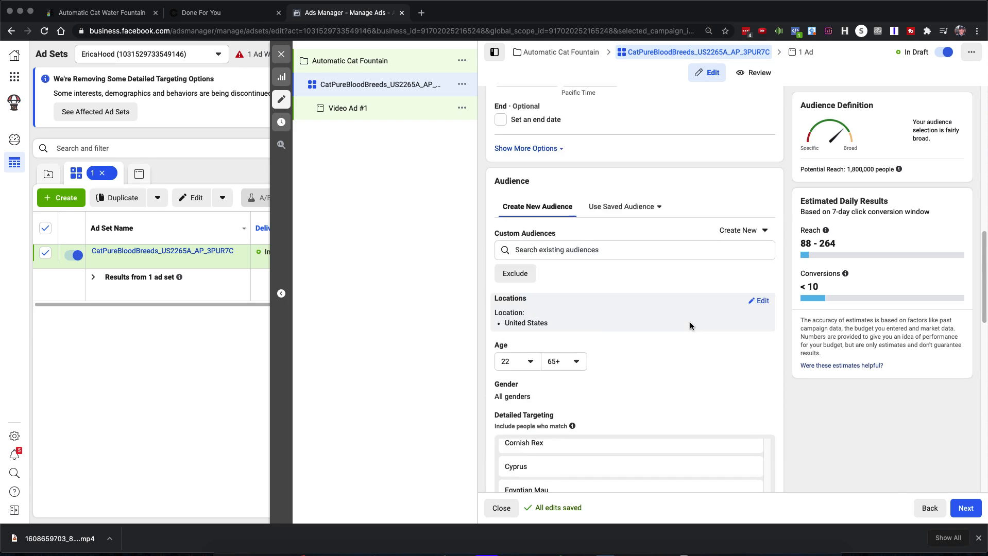
scroll(691, 322, up, 5)
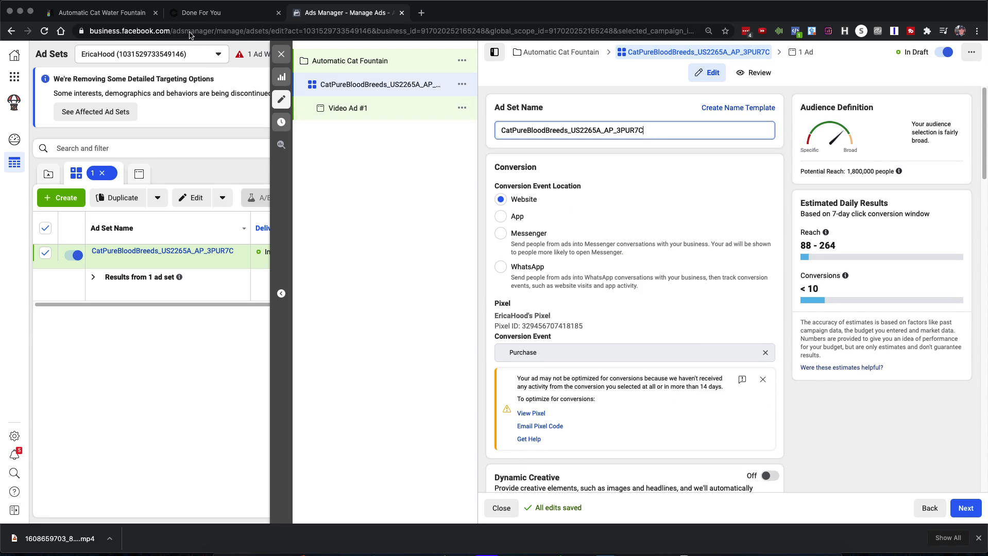
Switch to the Done For You catalog and compare the recommended targeting of Ad Sets 1, 2 and 3
click(205, 17)
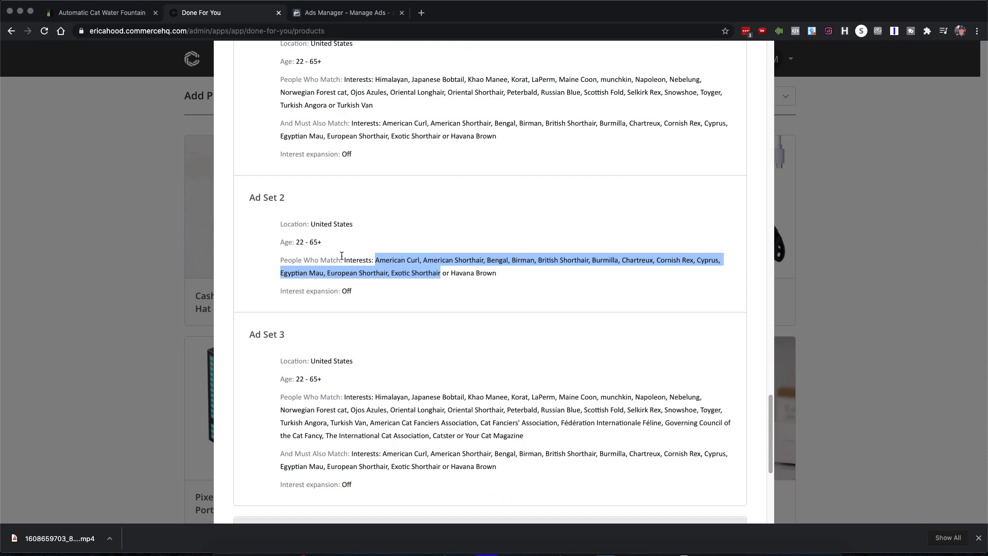
scroll(365, 264, up, 1)
scroll(364, 264, up, 2)
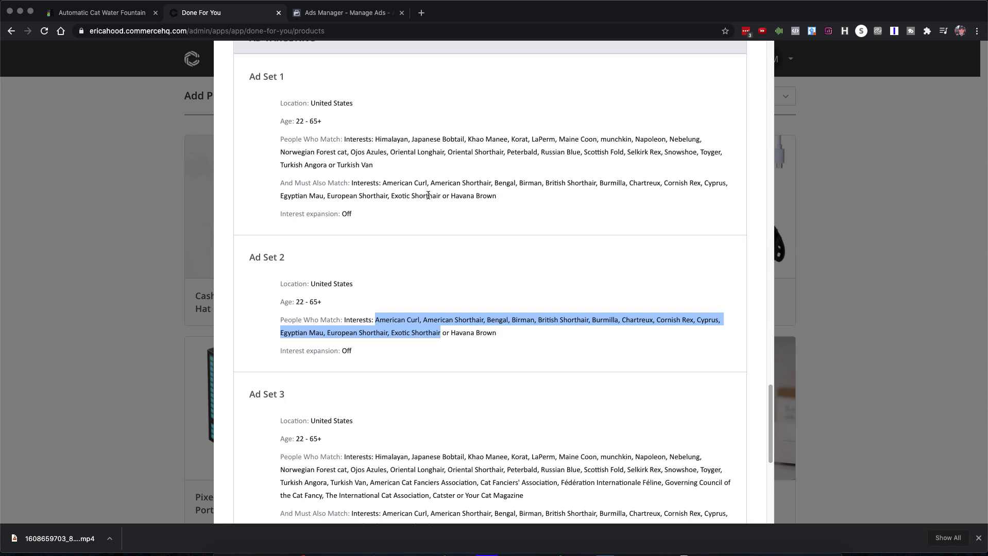
scroll(431, 195, down, 1)
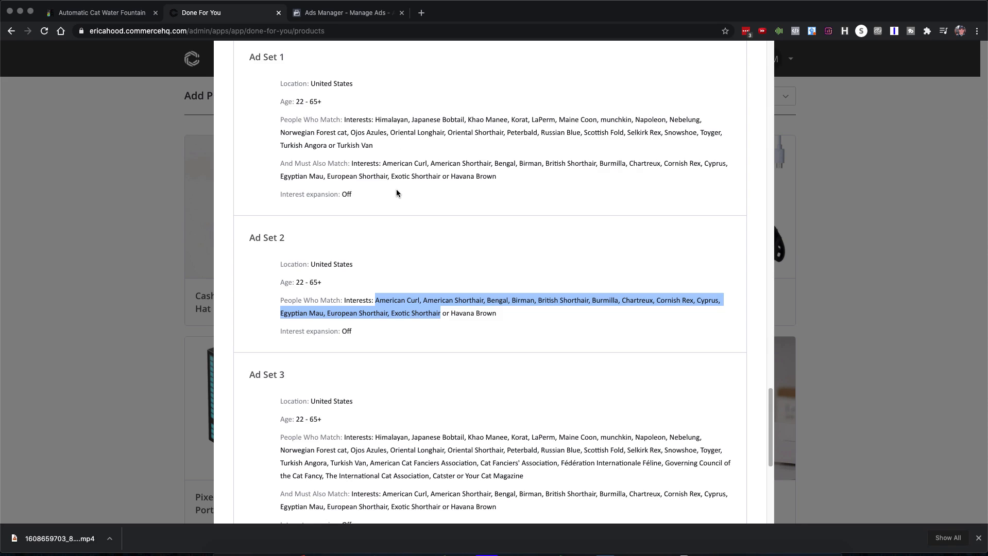
scroll(407, 189, down, 1)
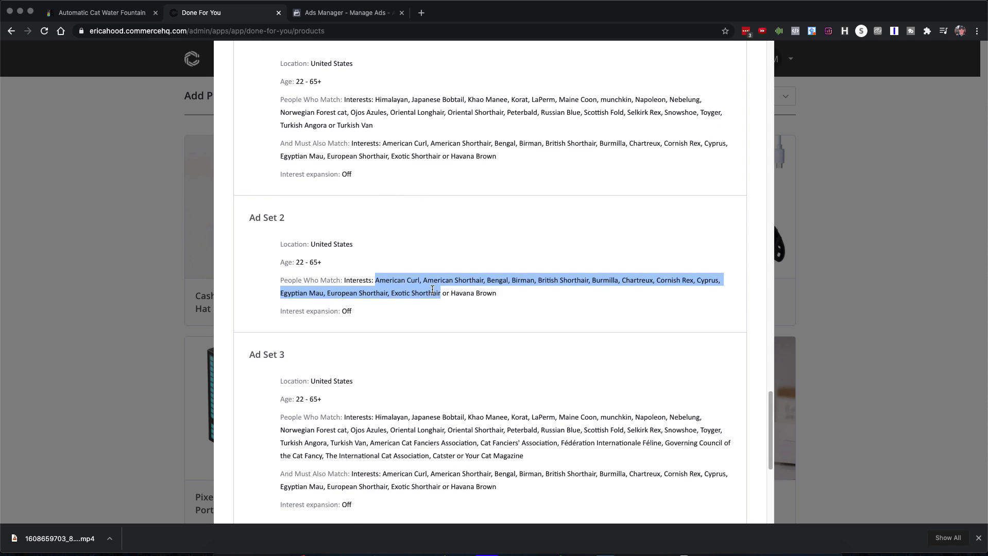
scroll(432, 290, down, 3)
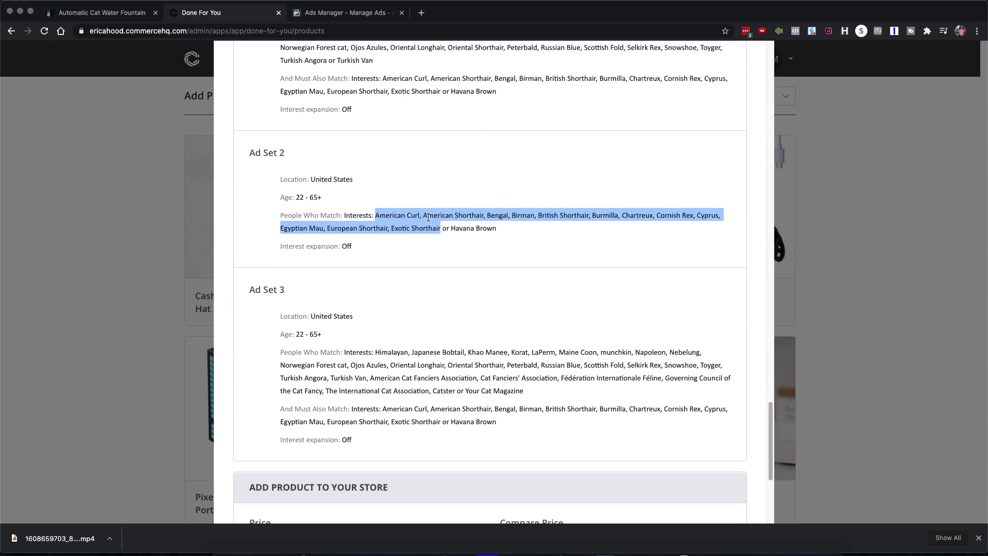
Return to Ads Manager and review the interests in the ad set's detailed targeting
scroll(459, 285, up, 3)
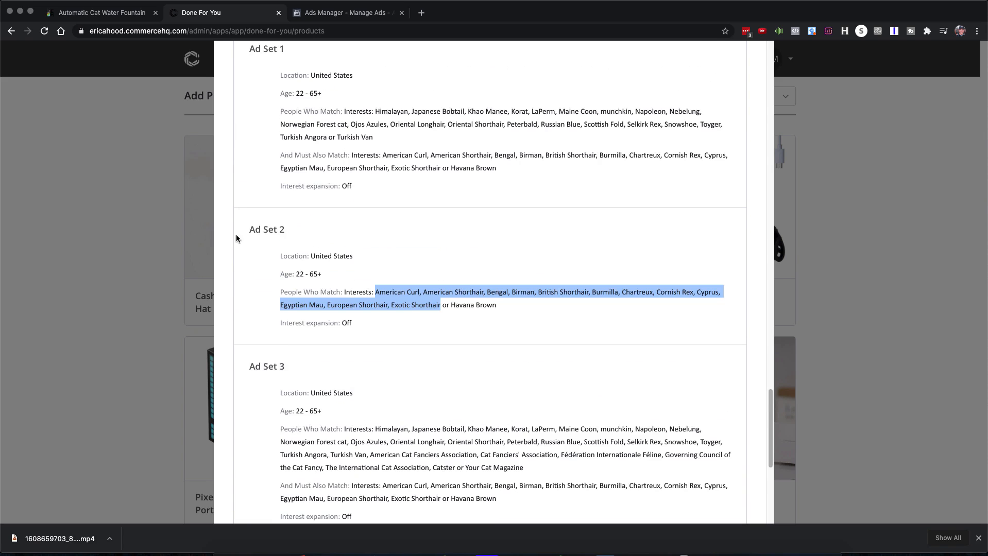
click(347, 14)
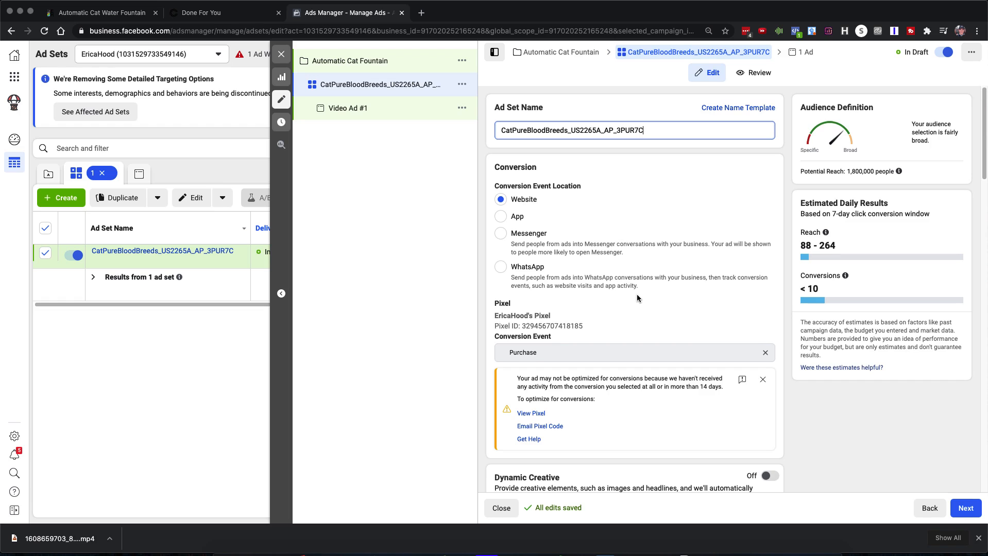
scroll(659, 274, down, 10)
scroll(660, 274, down, 10)
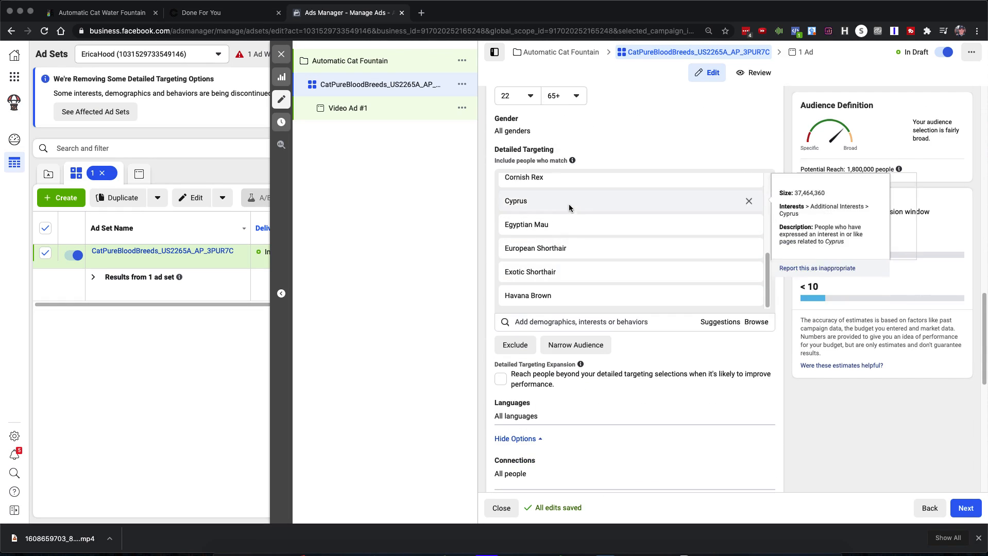
scroll(670, 317, down, 2)
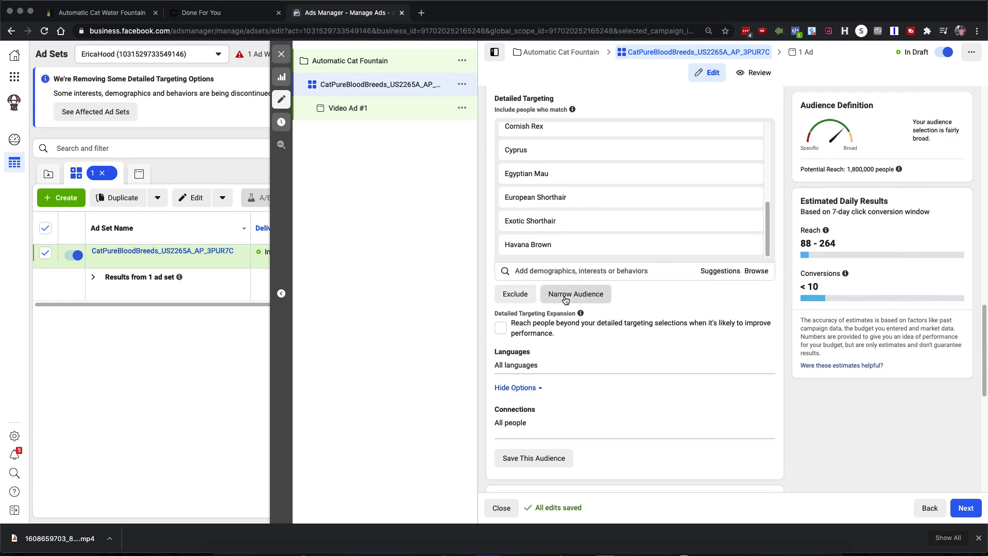
click(586, 293)
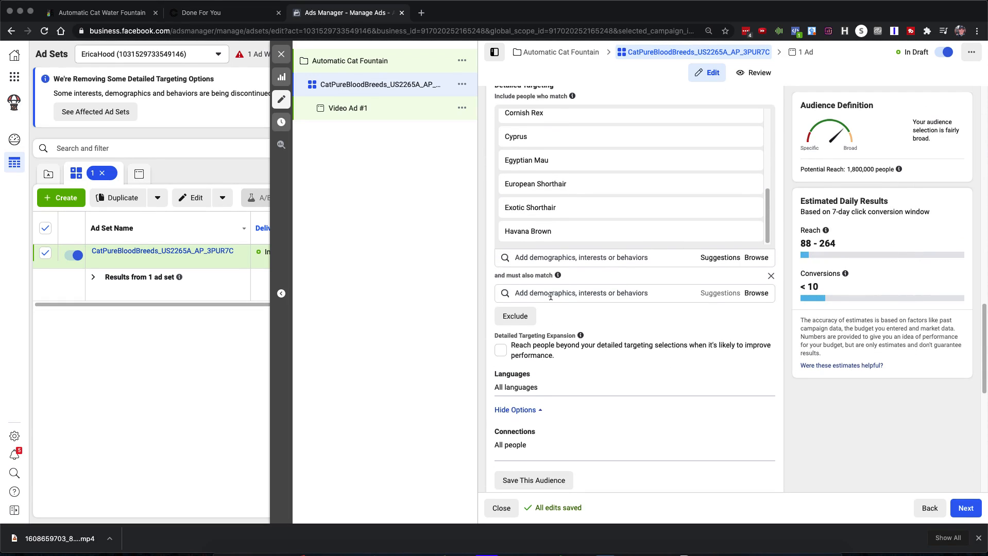
click(515, 291)
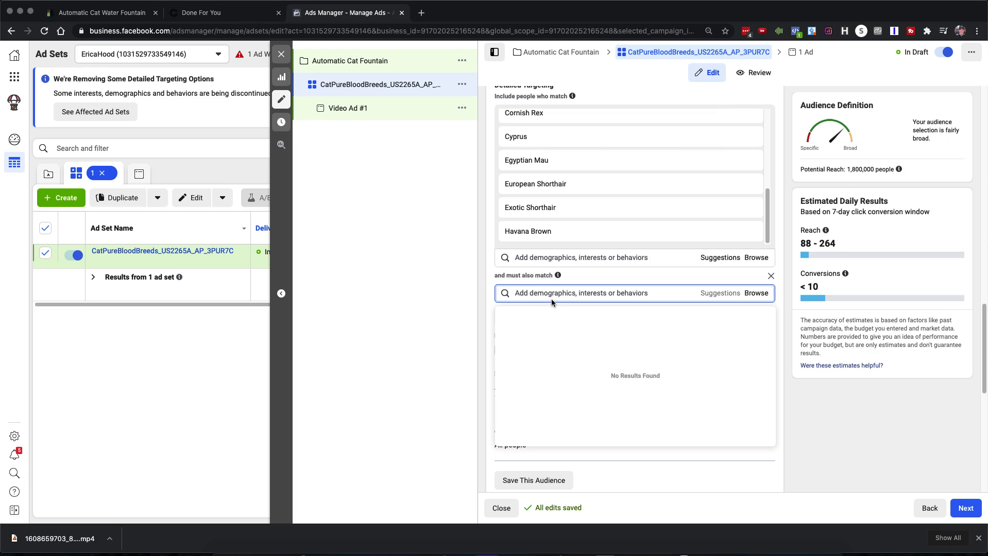
click(489, 276)
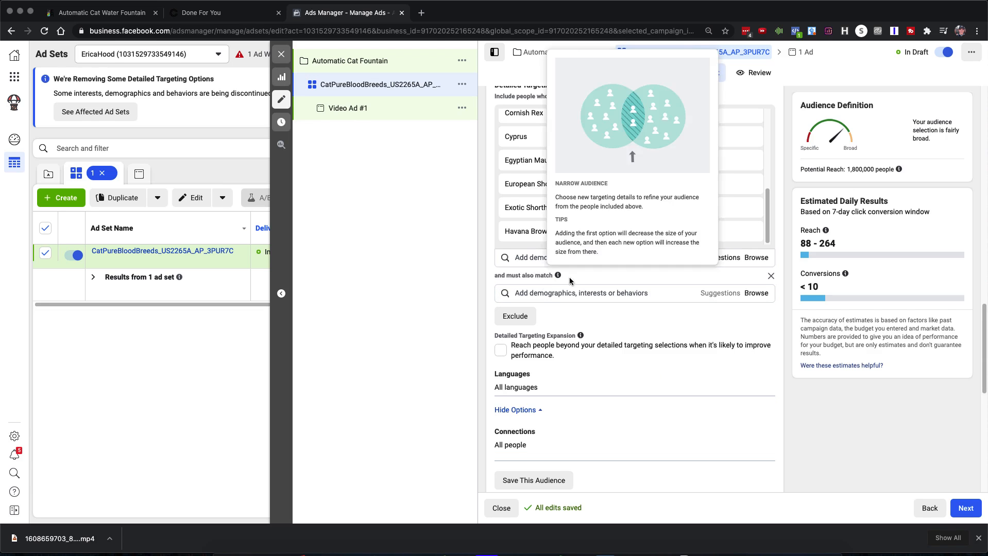
click(771, 276)
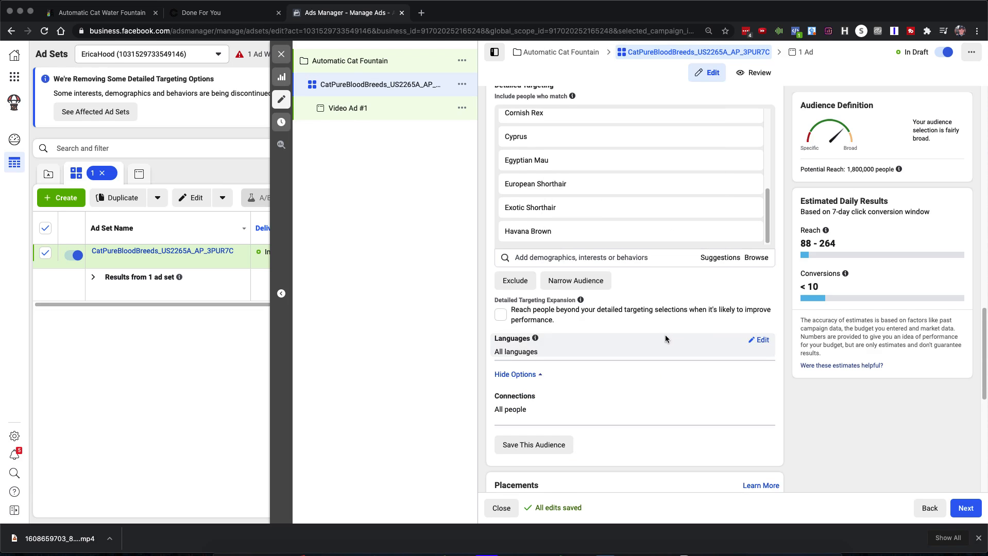
Continue to Video Ad #1 and review its identity, ad setup, format and ad creative settings
scroll(665, 335, up, 15)
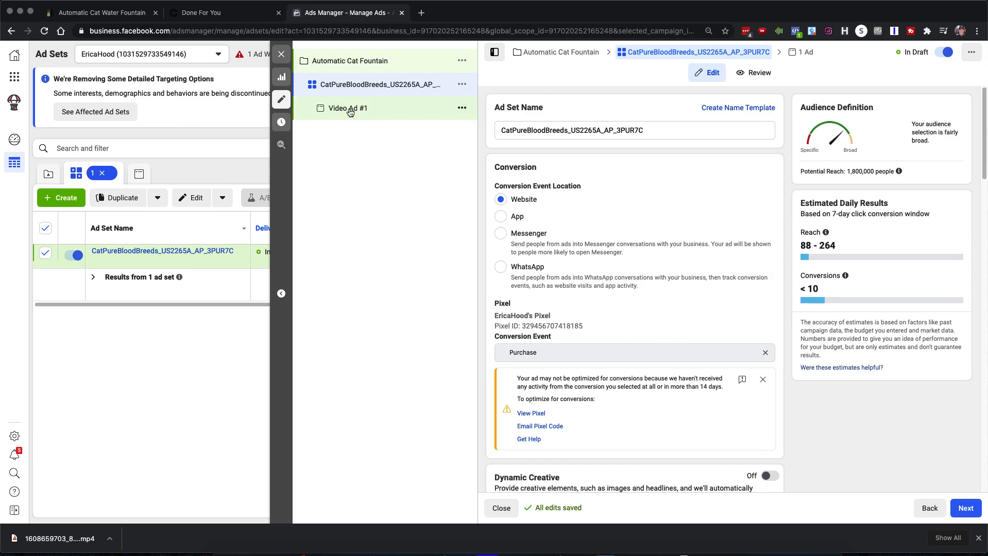
click(966, 509)
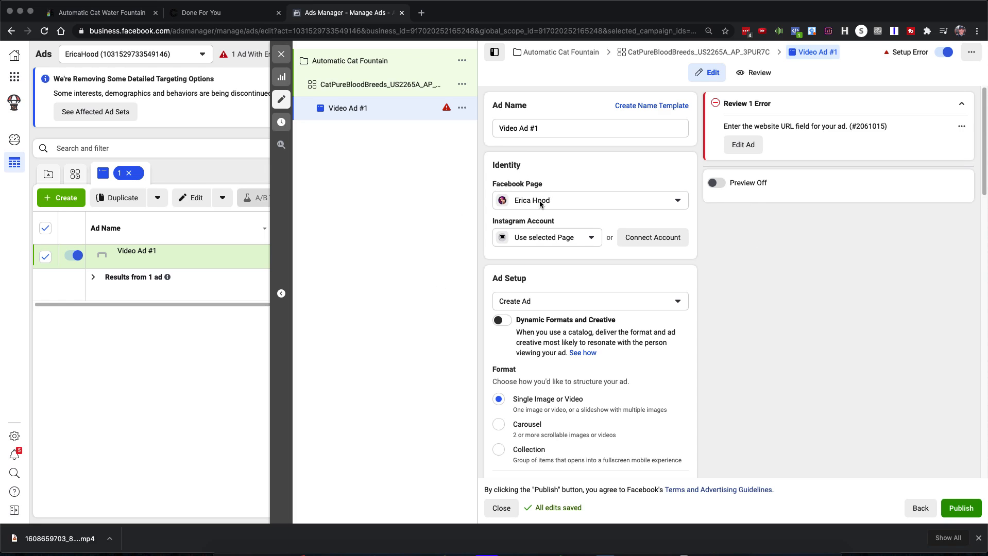
scroll(547, 201, down, 1)
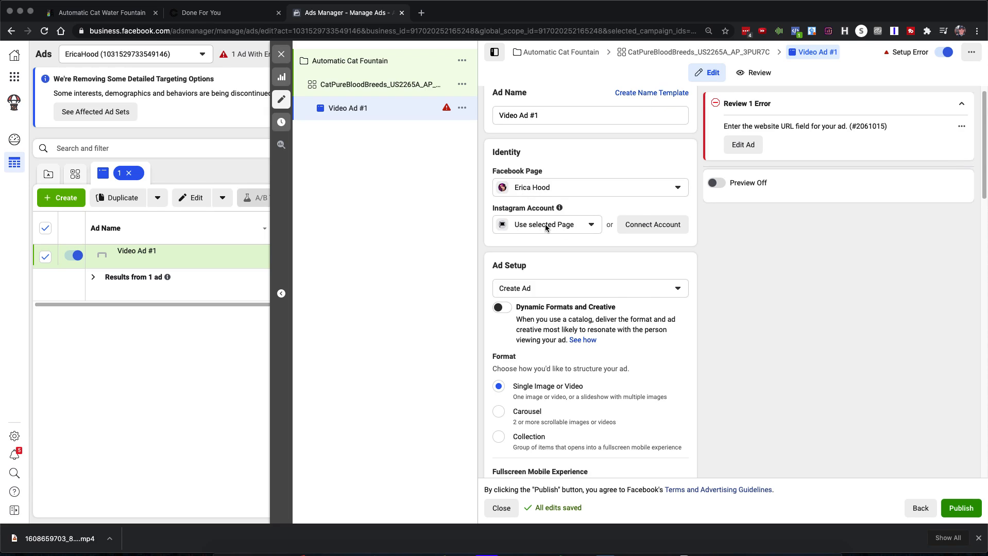
scroll(545, 225, down, 2)
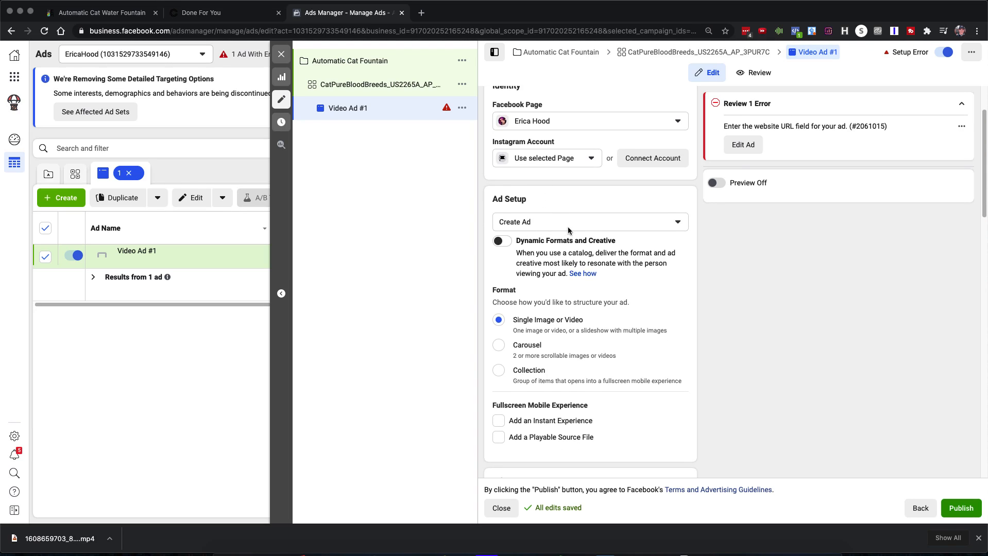
scroll(546, 227, down, 1)
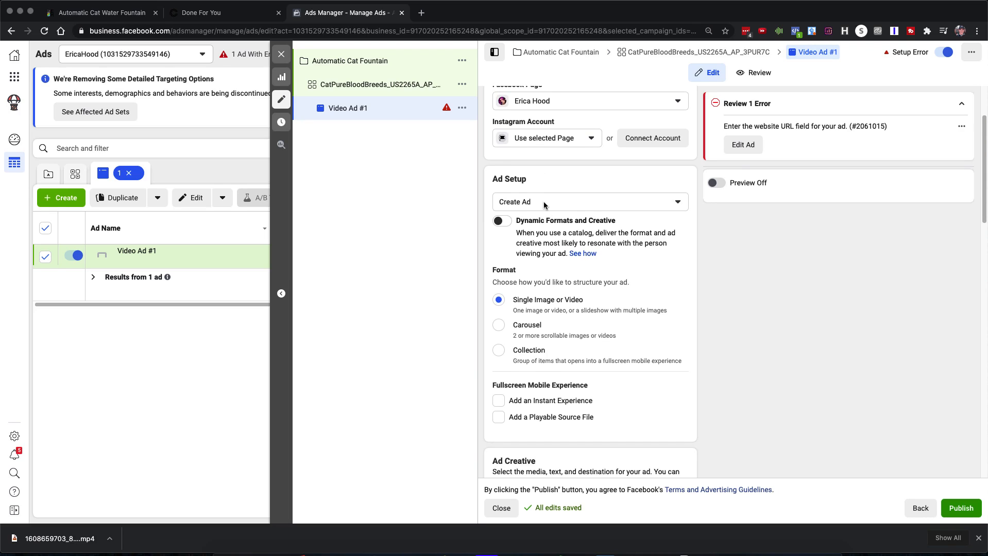
scroll(543, 201, down, 3)
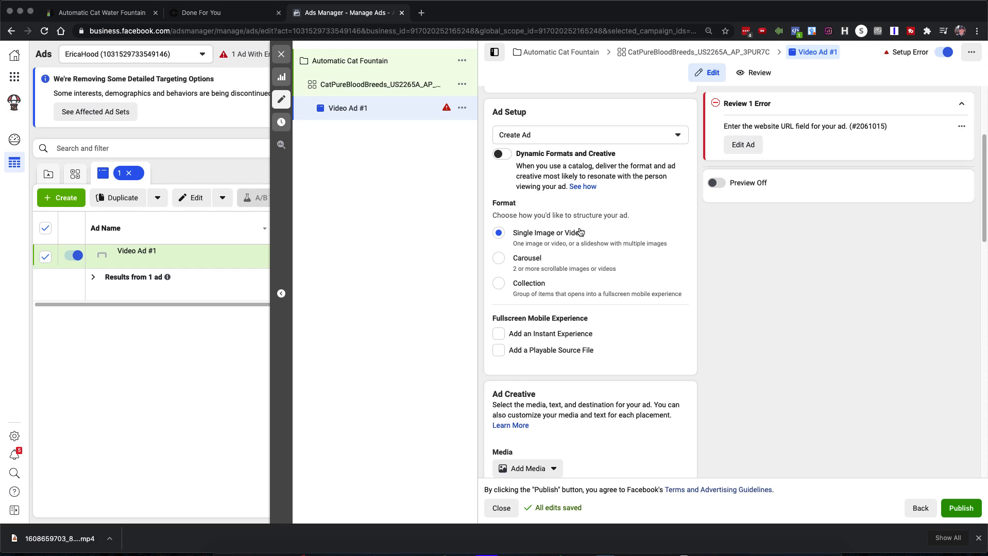
scroll(580, 232, down, 5)
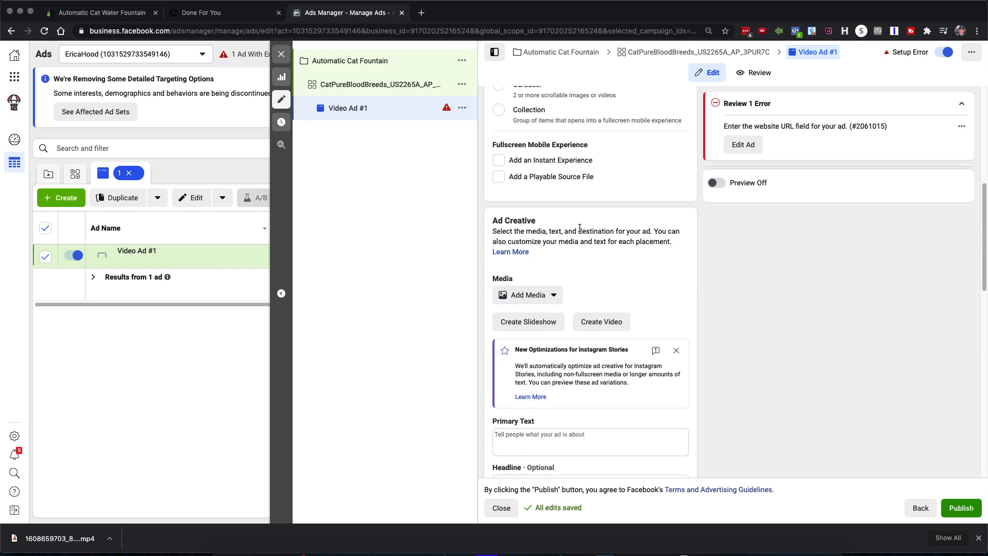
scroll(580, 228, down, 2)
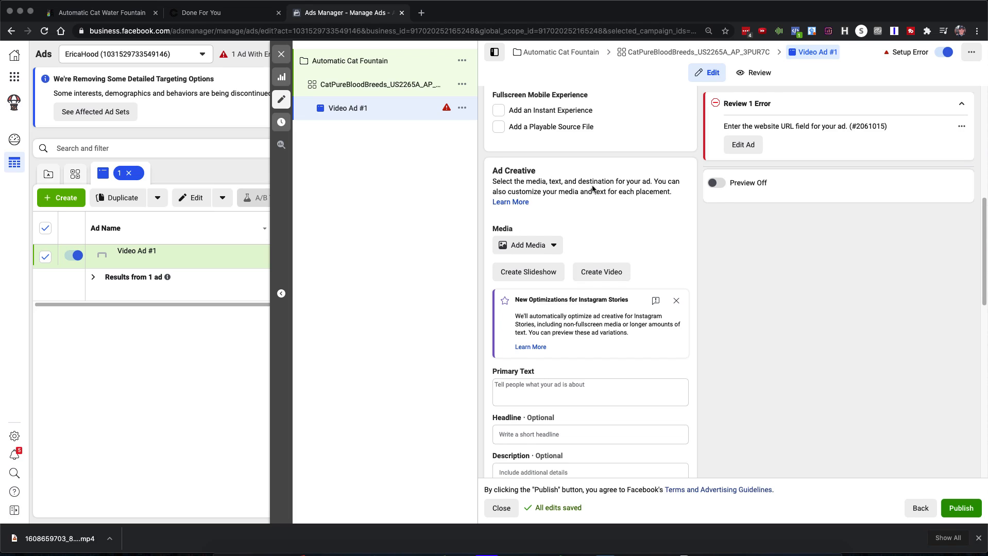
scroll(627, 204, down, 2)
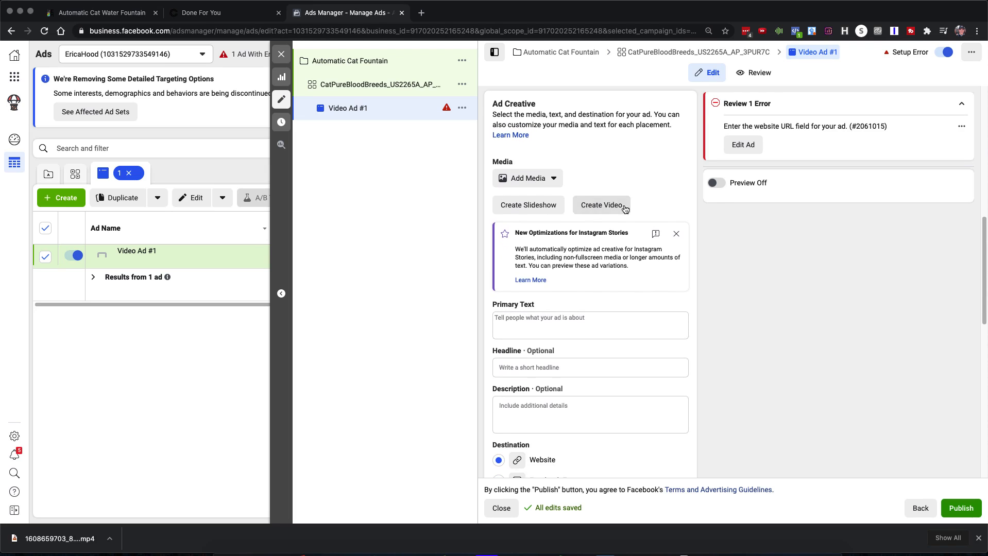
click(539, 183)
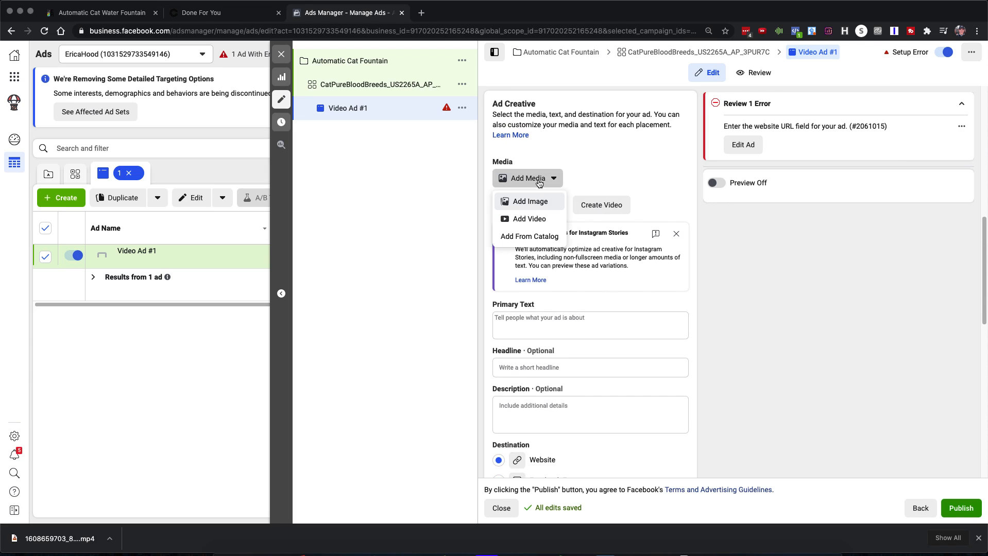
click(524, 222)
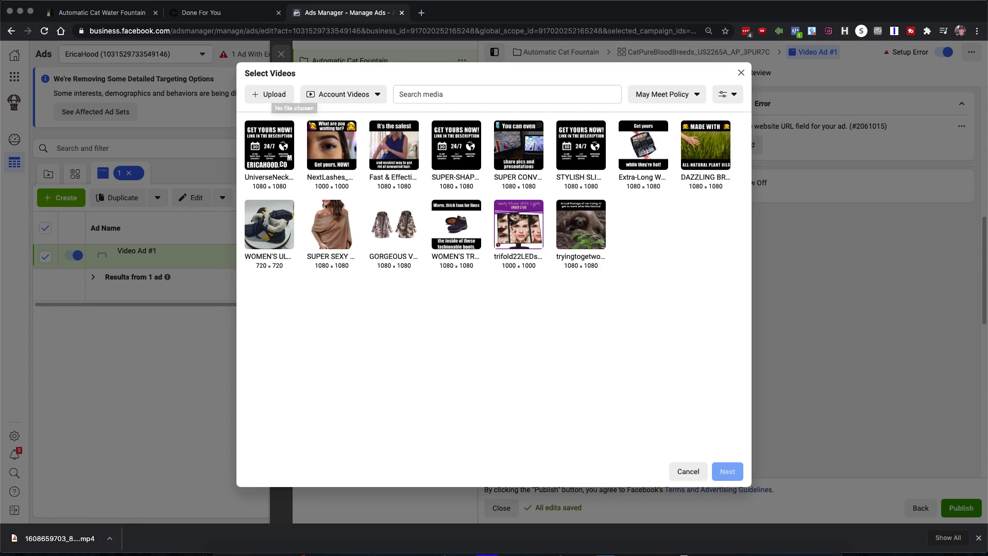
mouse_move(60, 539)
mouse_down()
mouse_move(454, 260)
mouse_move(417, 345)
mouse_move(200, 435)
mouse_move(40, 547)
mouse_move(42, 539)
mouse_up()
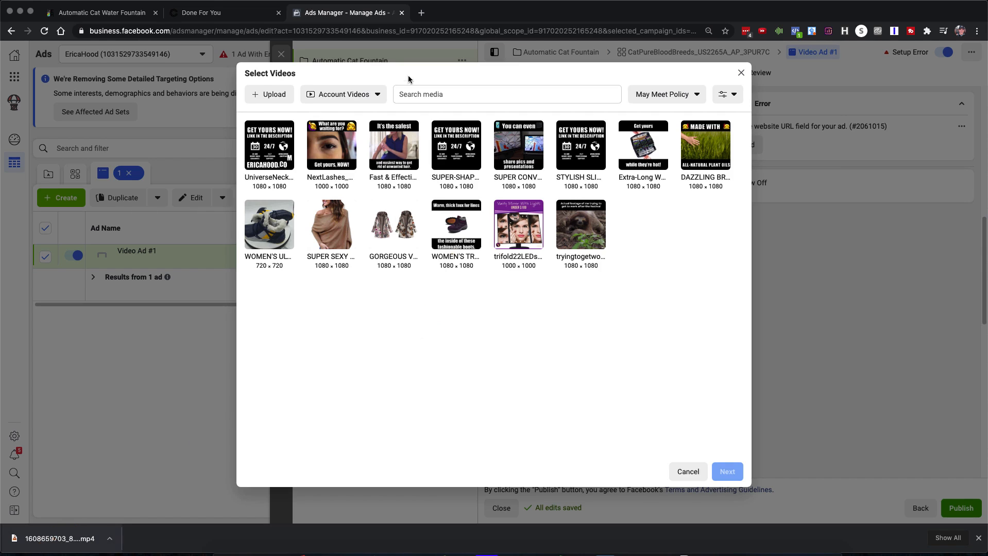
click(275, 94)
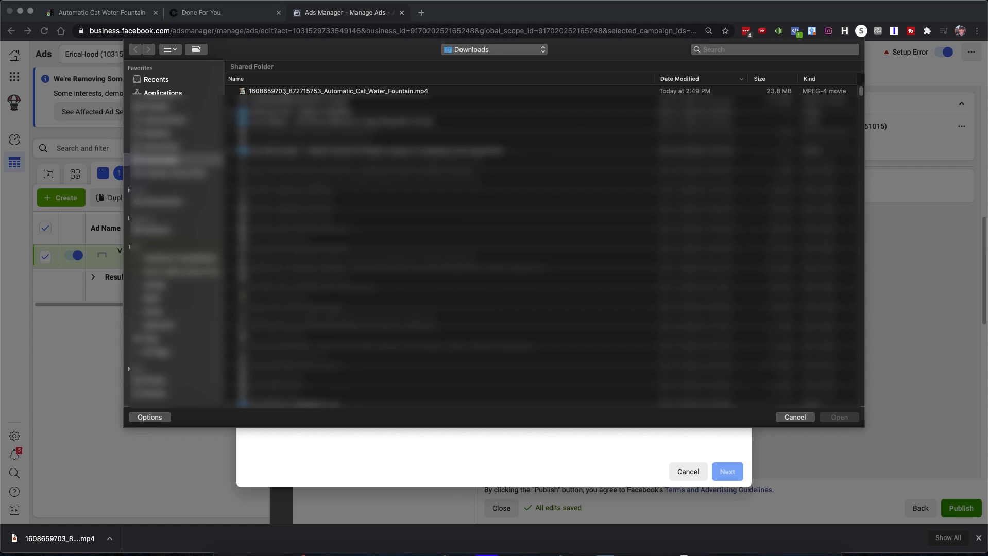
click(284, 92)
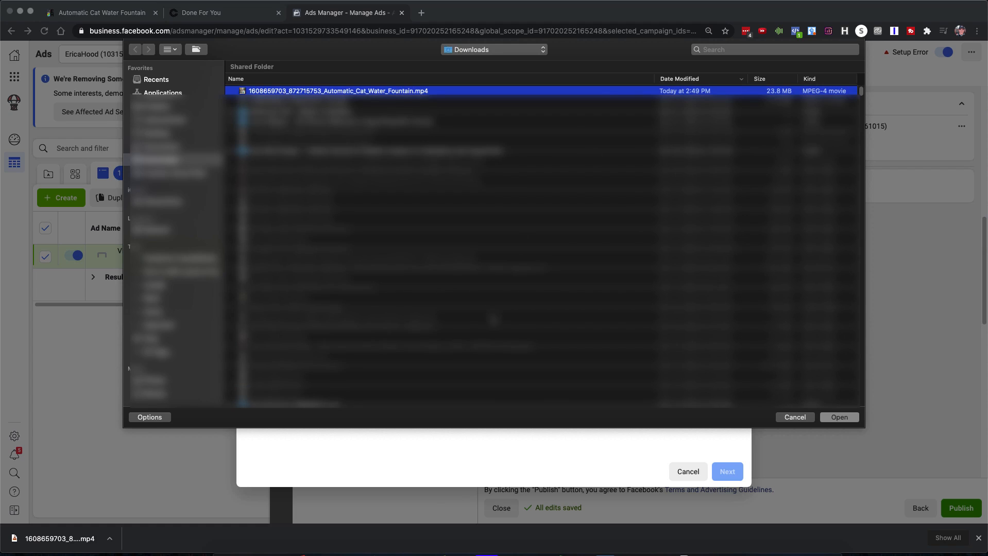
click(845, 418)
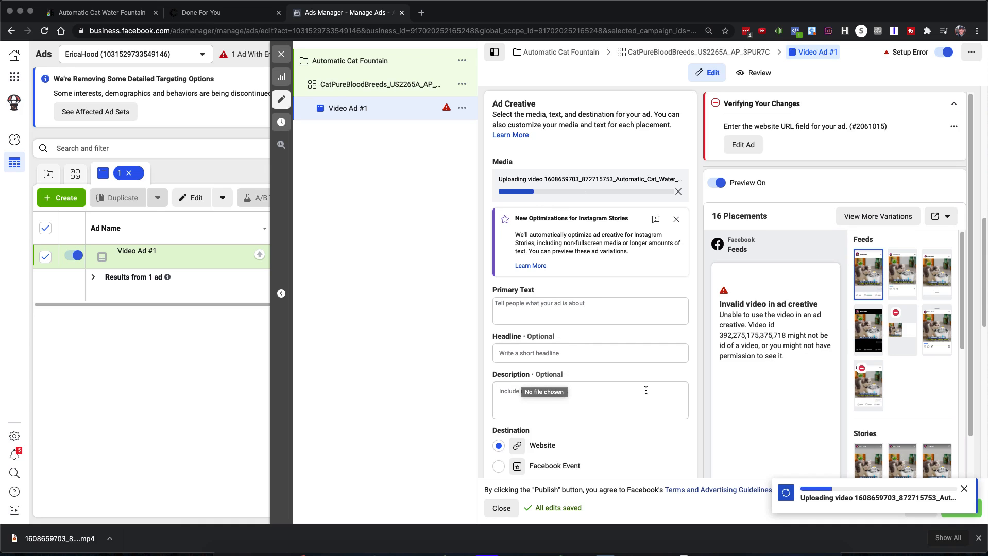
Switch to the Done For You catalog and copy the first suggested ad content, beginning "We've got a fun product on sale for you!"
scroll(596, 326, down, 2)
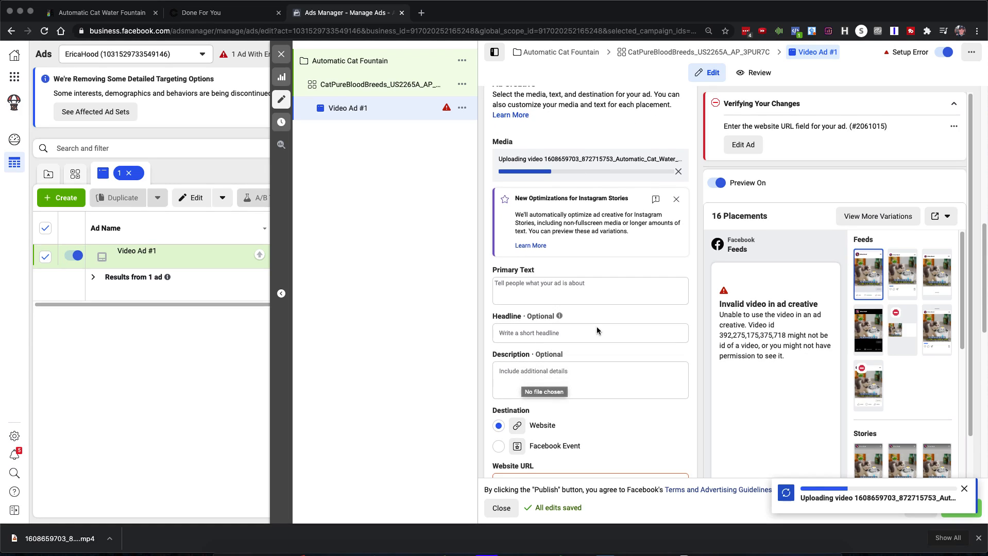
scroll(565, 302, down, 1)
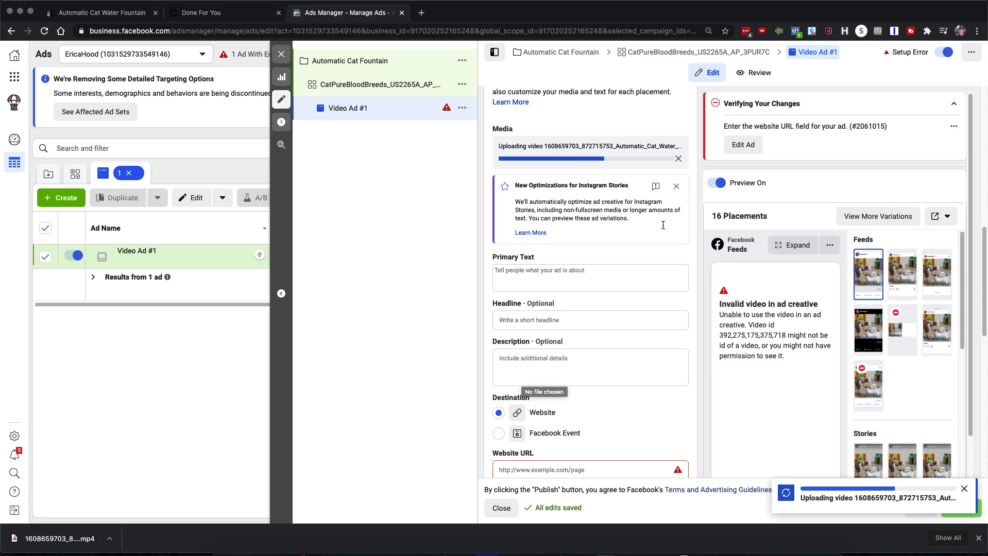
click(201, 16)
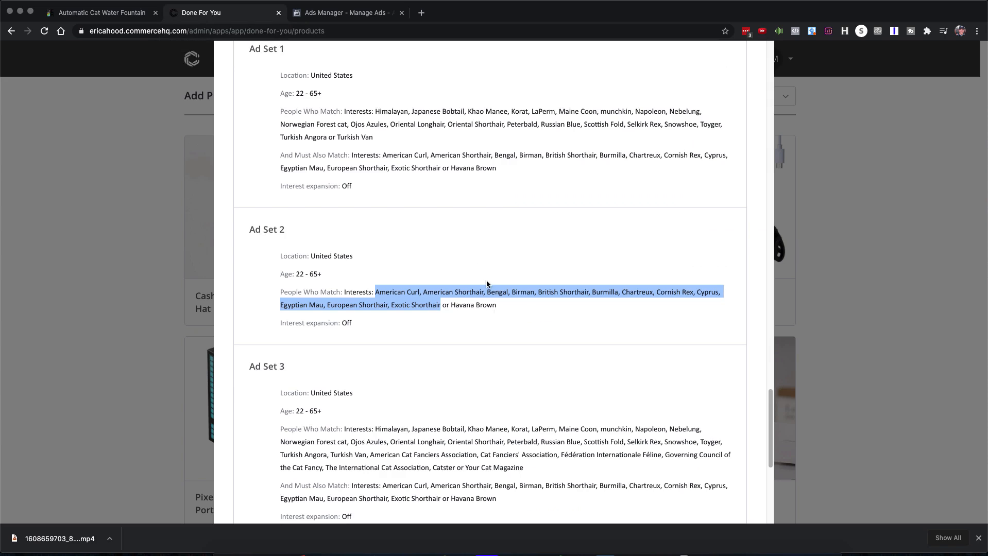
scroll(494, 311, down, 2)
scroll(492, 309, up, 3)
scroll(491, 307, up, 10)
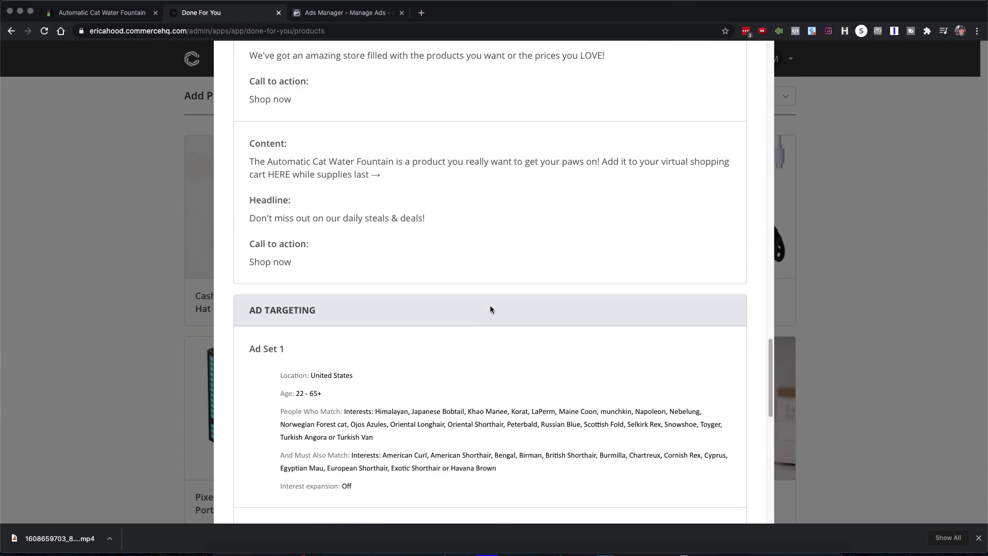
scroll(491, 309, up, 2)
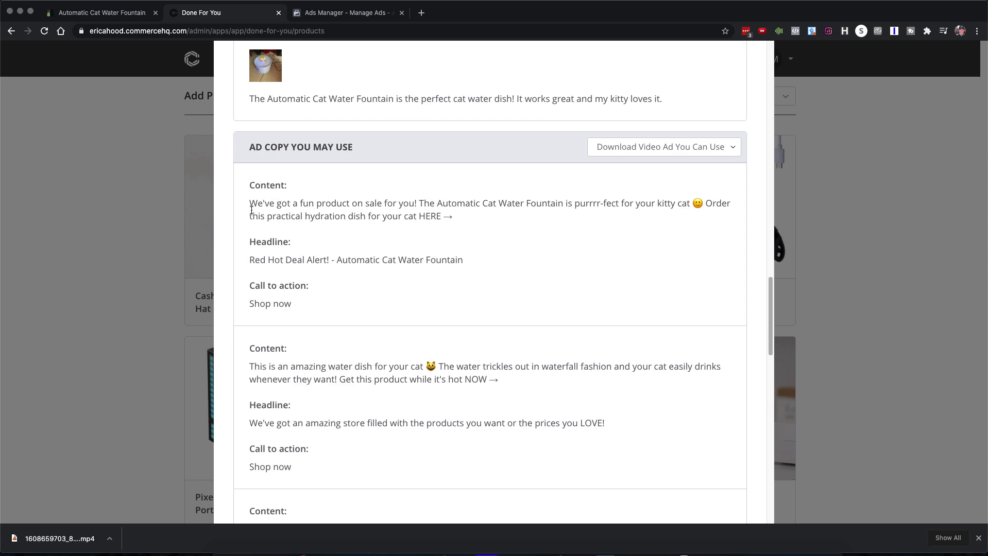
drag(250, 203, 452, 217)
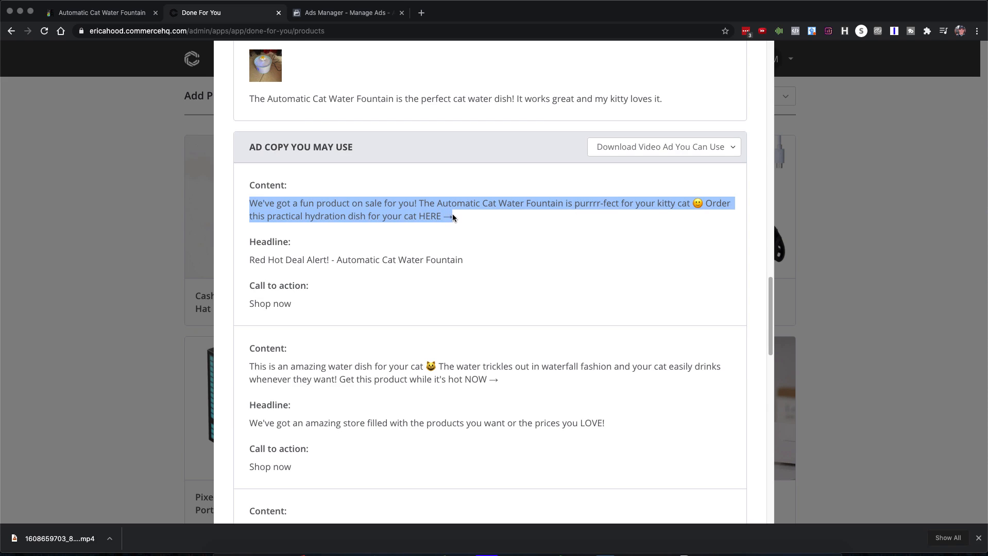
right_click(362, 208)
click(394, 231)
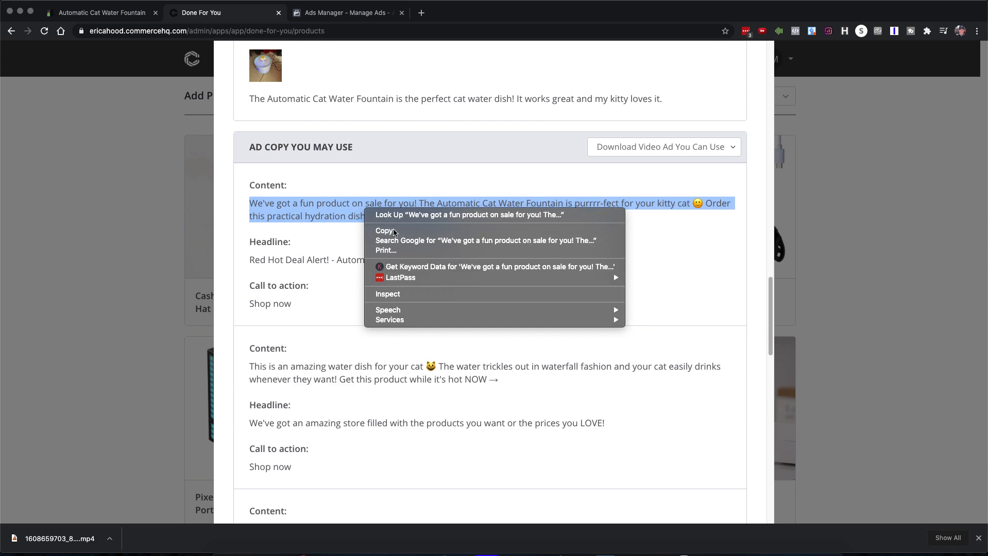
Return to Ads Manager and paste the copied ad content as Video Ad #1's primary text
click(344, 19)
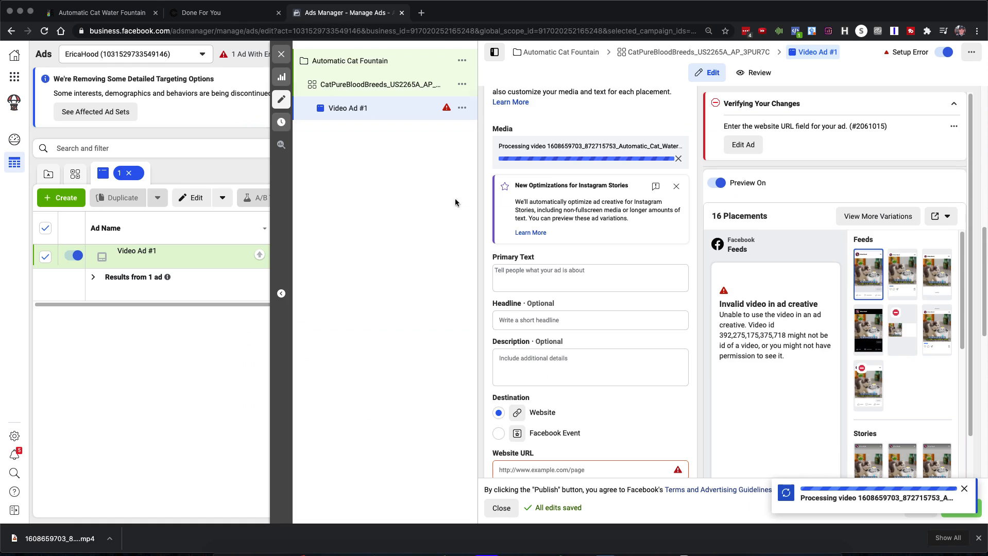
click(529, 277)
right_click(529, 277)
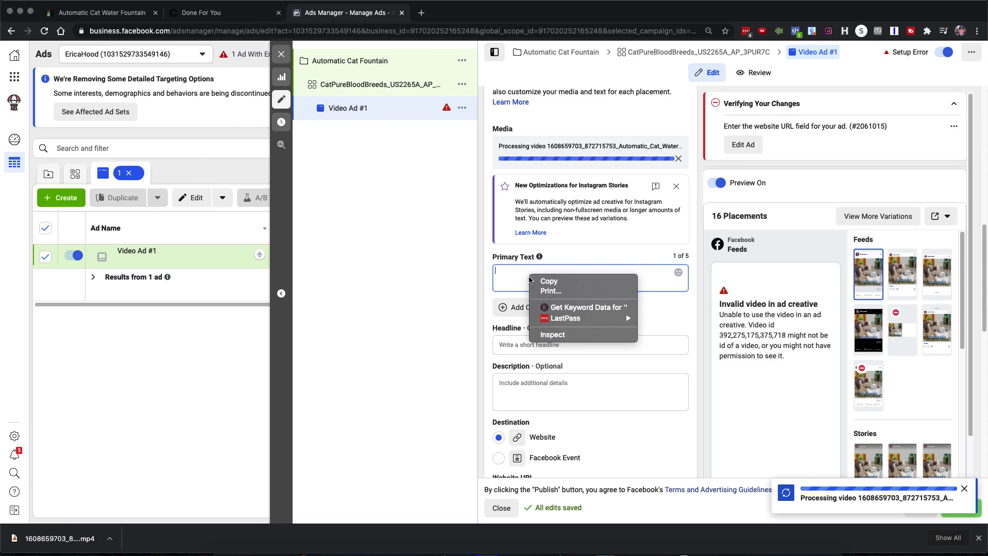
click(512, 278)
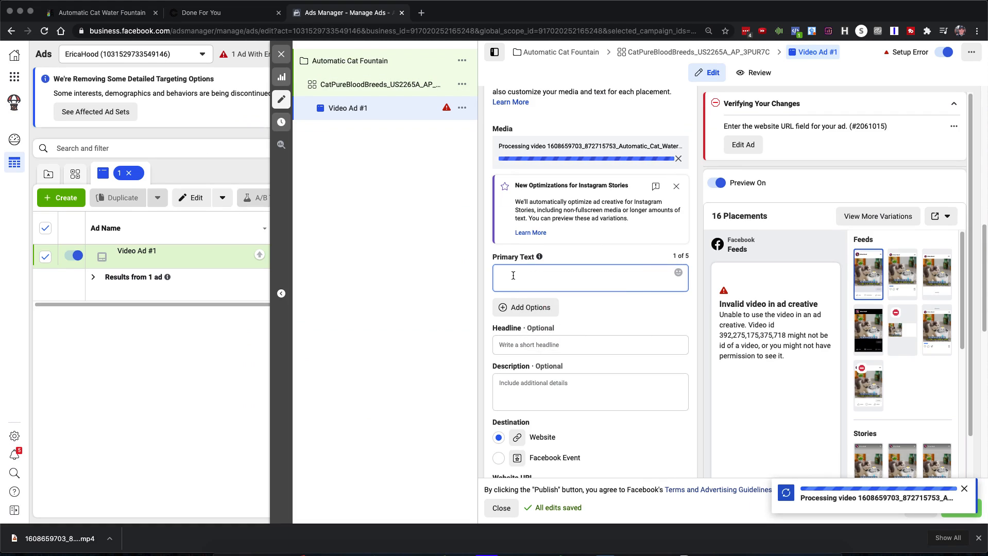
key(super+v)
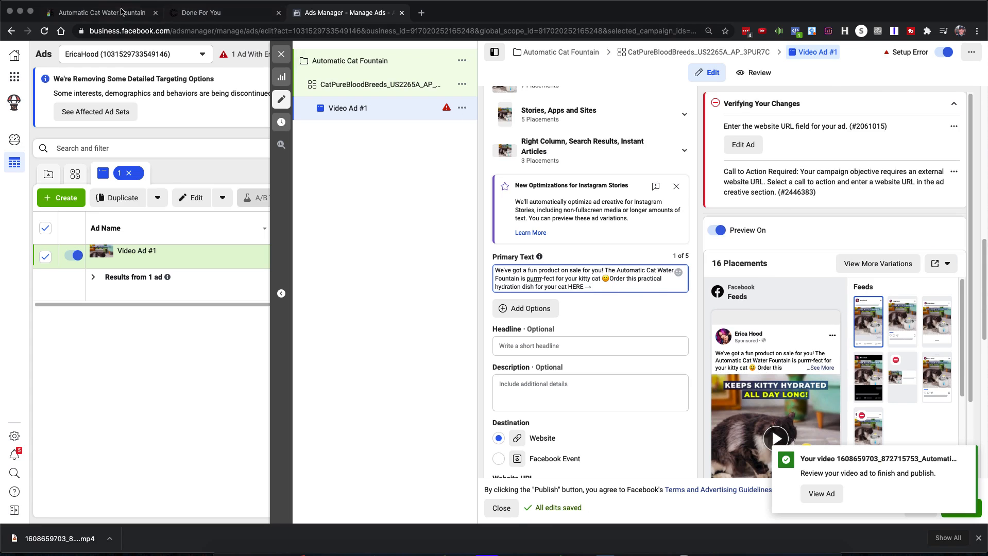
Copy the store's Automatic Cat Water Fountain product page URL and append it to Video Ad #1's primary text in Ads Manager
click(92, 13)
right_click(128, 31)
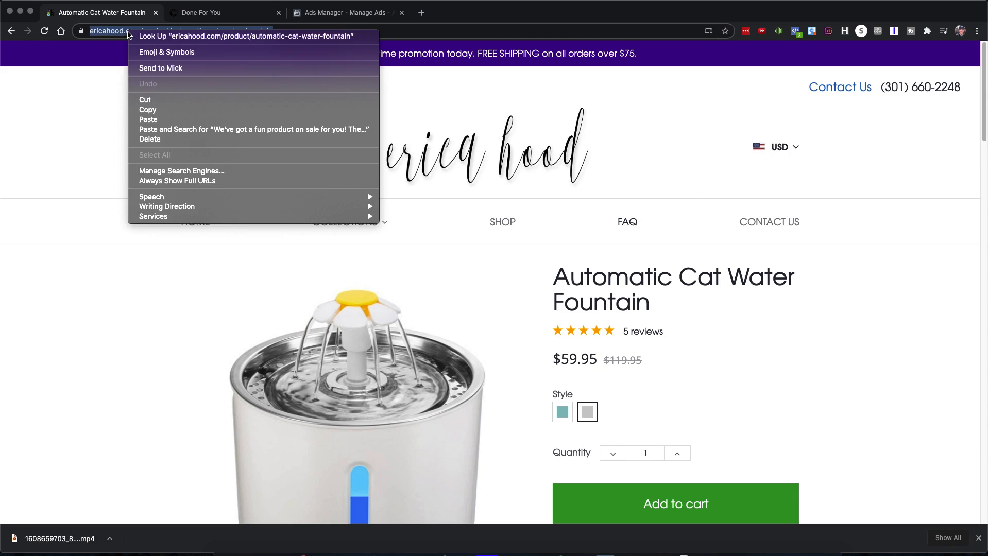
click(153, 109)
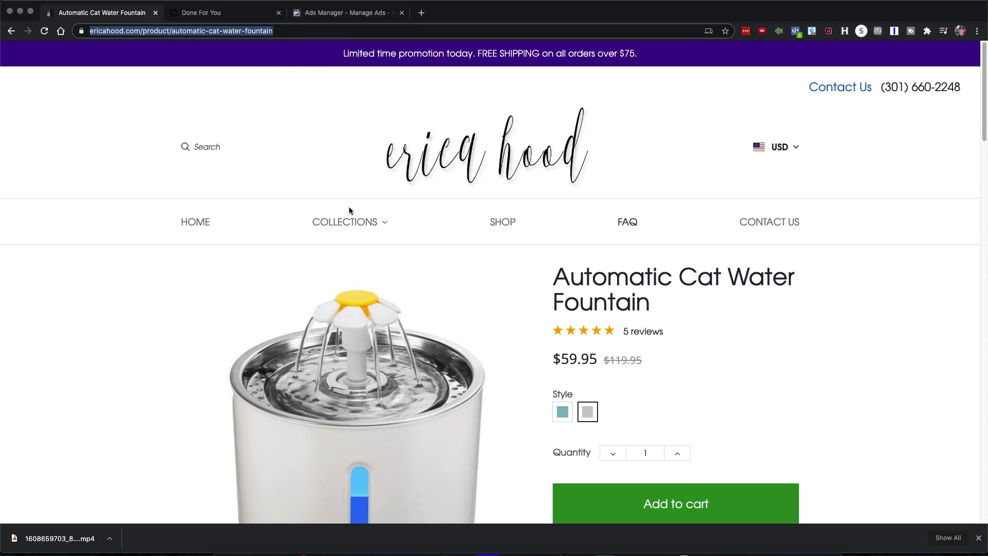
click(235, 12)
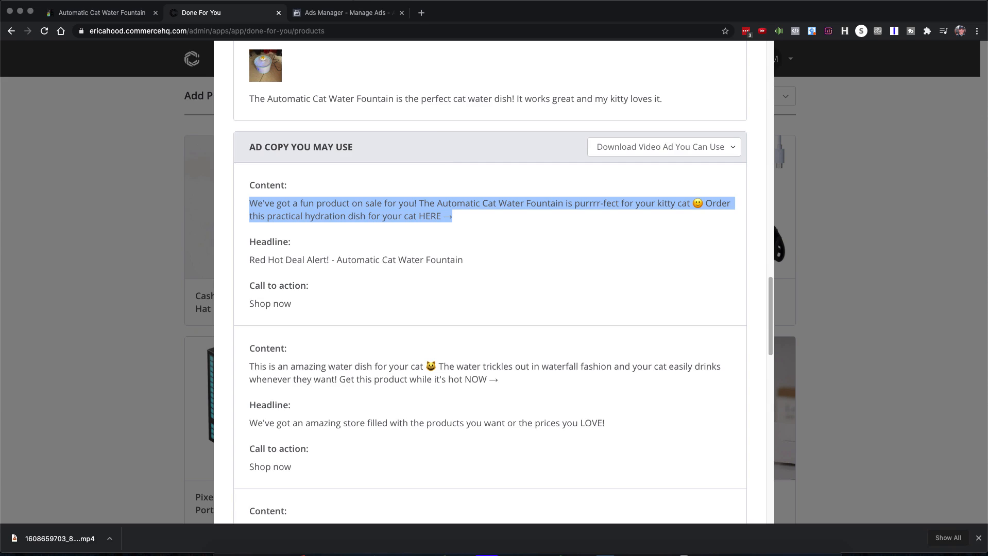
click(348, 12)
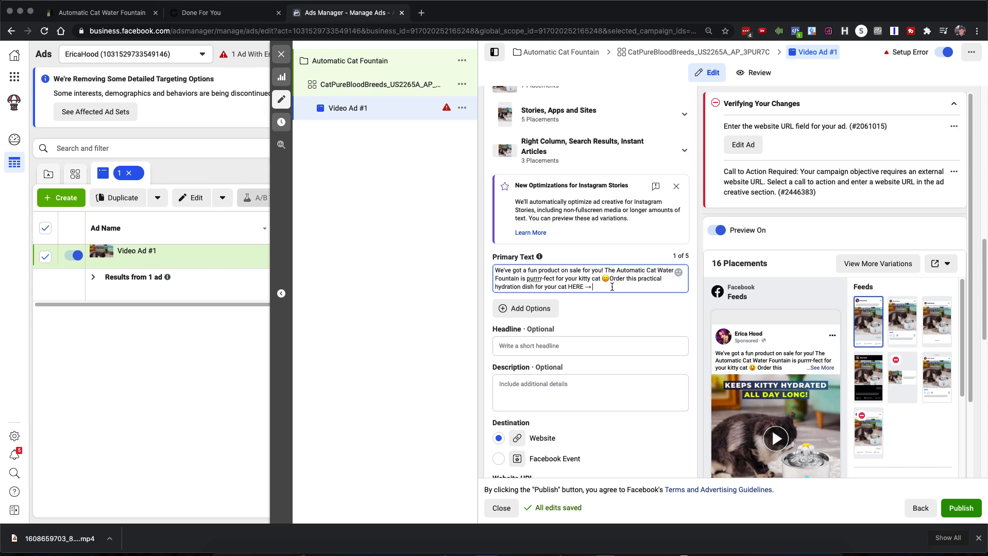
key(super+v)
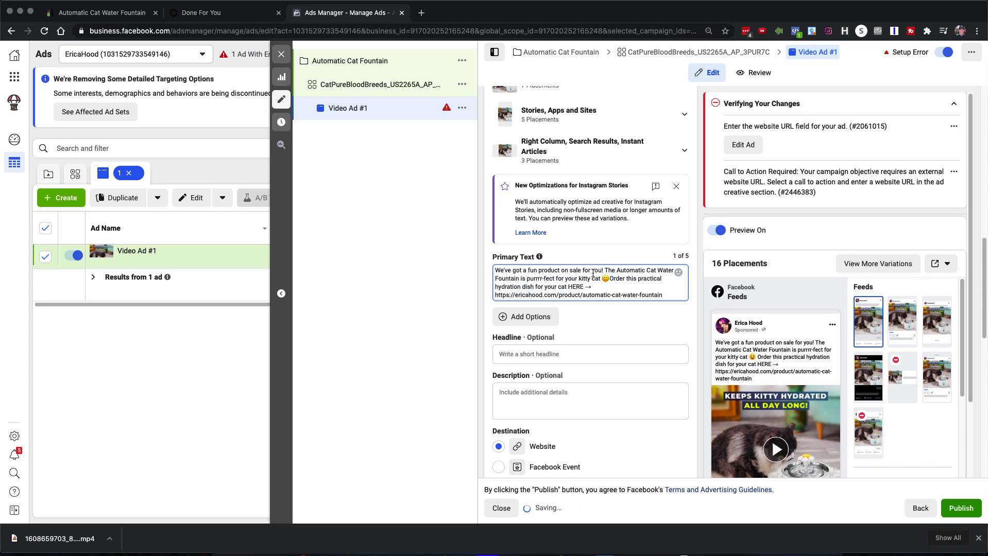
Paste the copied product page URL as the ad's Website URL and mute the Ads Manager site's sound
scroll(529, 373, down, 1)
scroll(529, 373, down, 2)
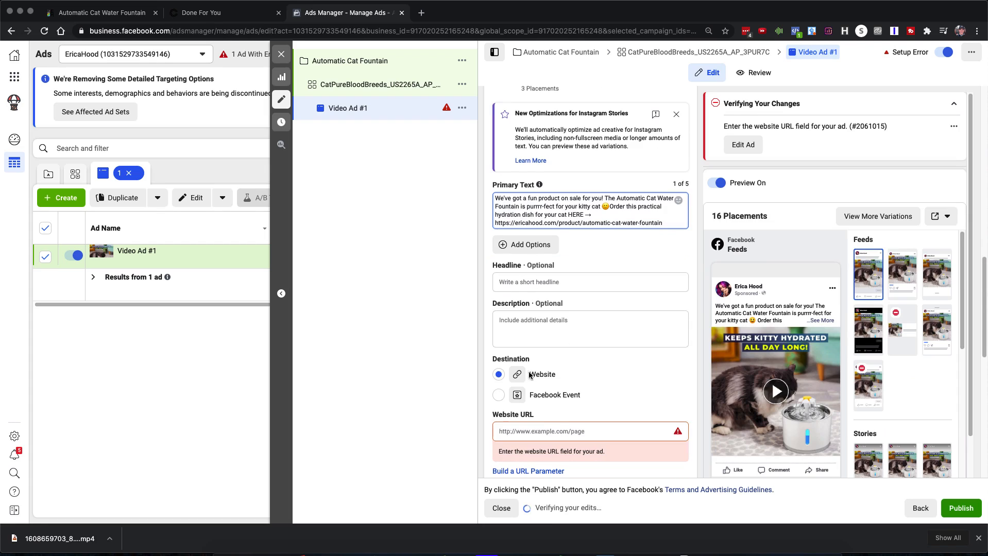
click(523, 418)
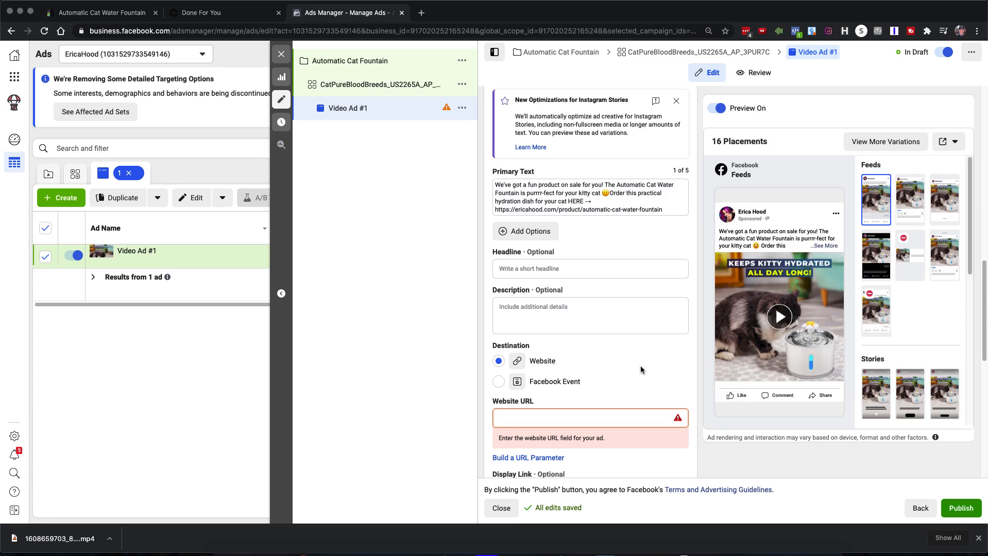
key(super+v)
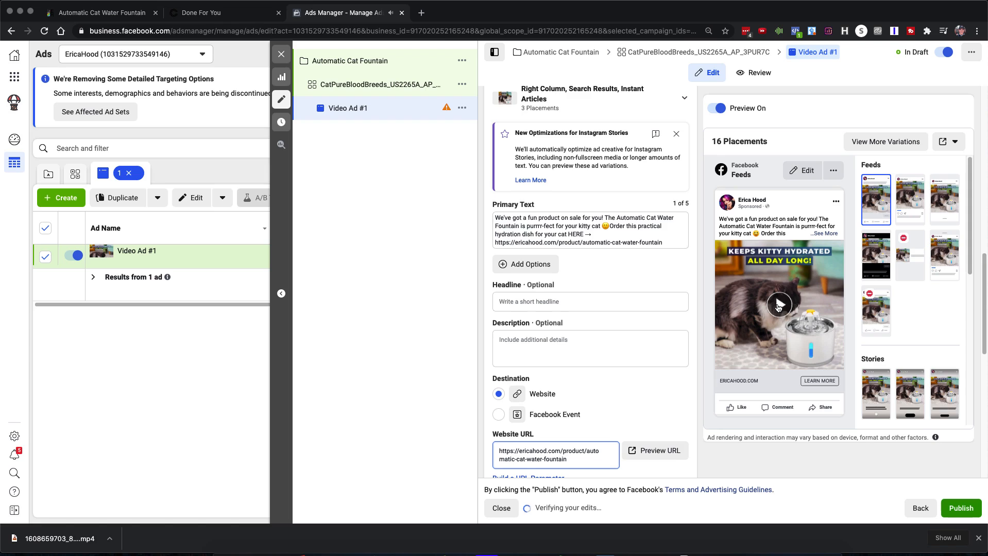
right_click(370, 13)
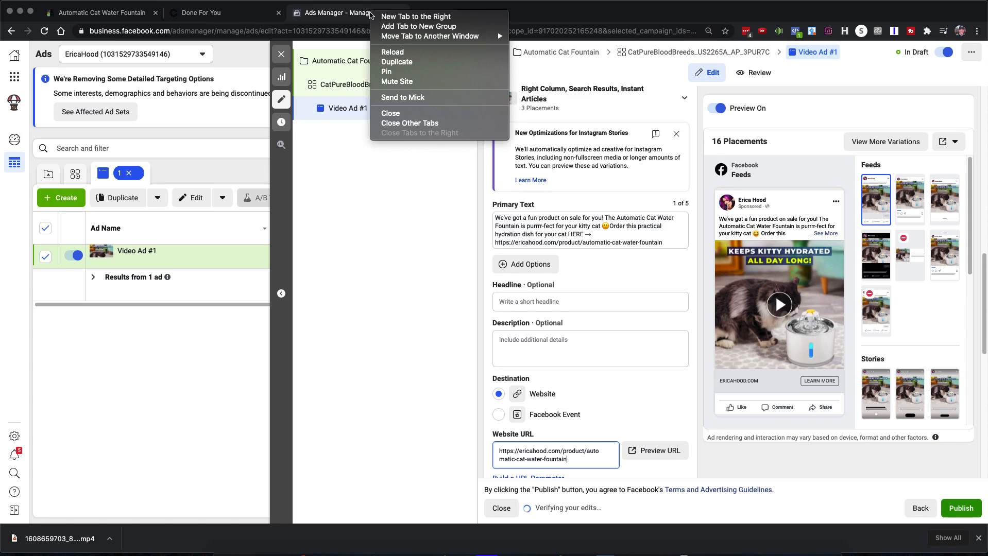
click(397, 82)
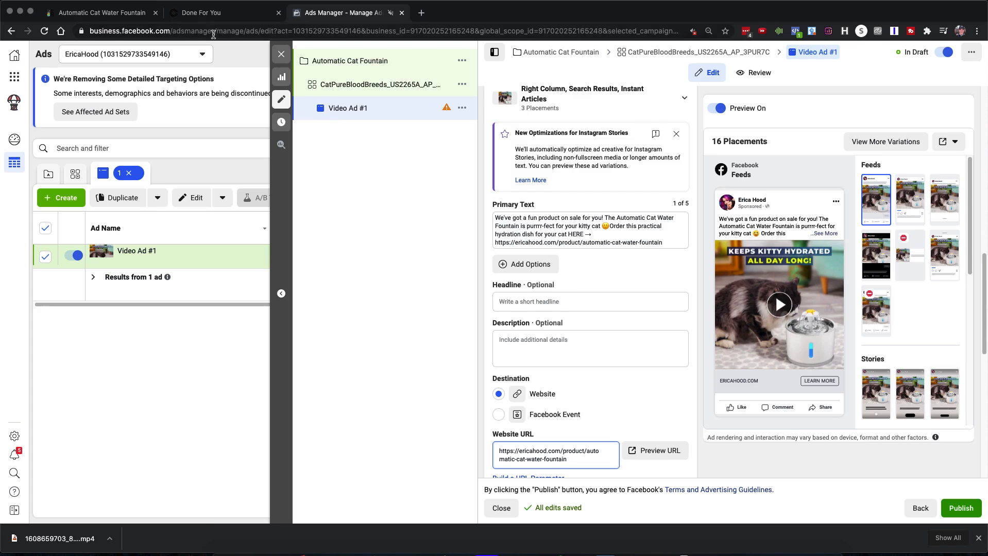
Switch to the Done For You catalog and copy the first suggested headline, "Red Hot Deal Alert! - Automatic Cat Water Fountain"
click(211, 13)
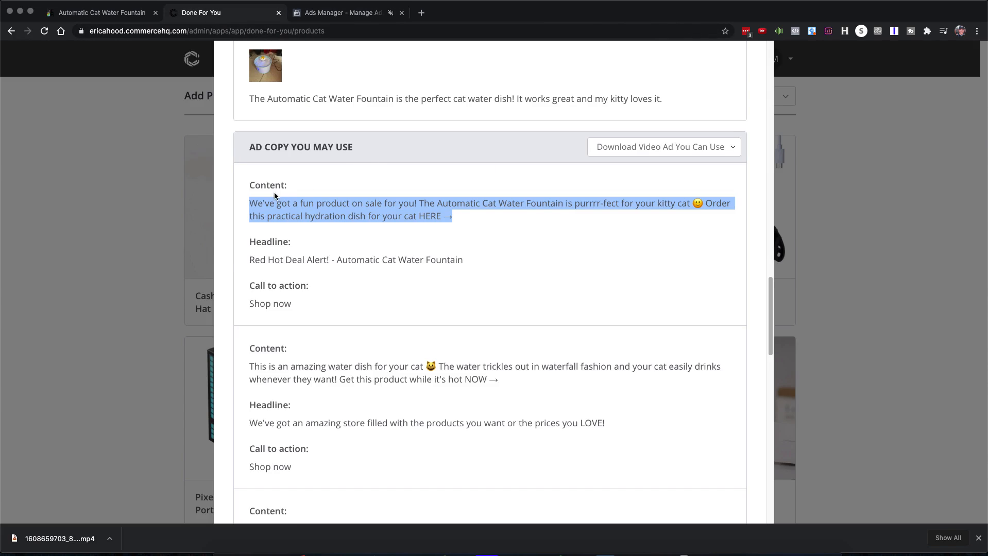
click(249, 262)
drag(250, 261, 443, 257)
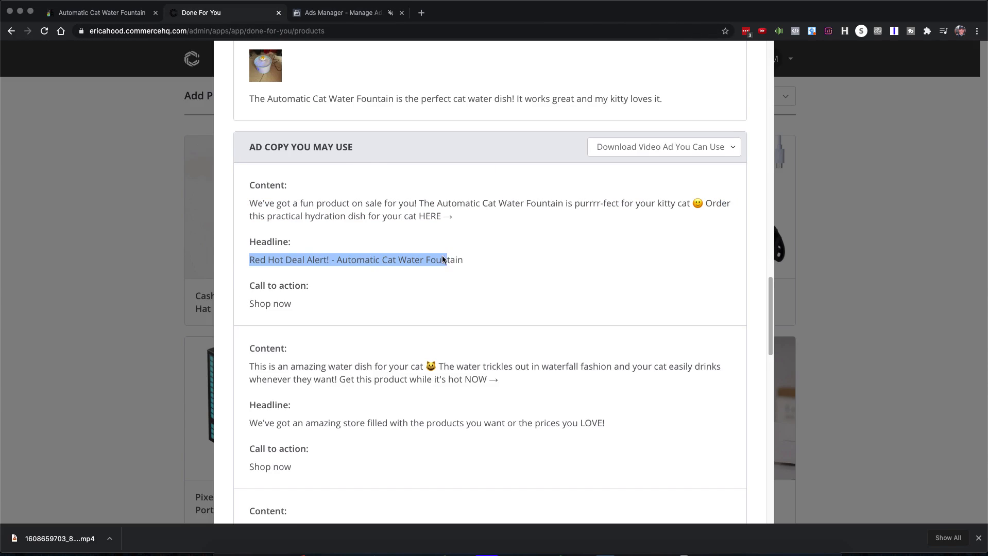
right_click(411, 259)
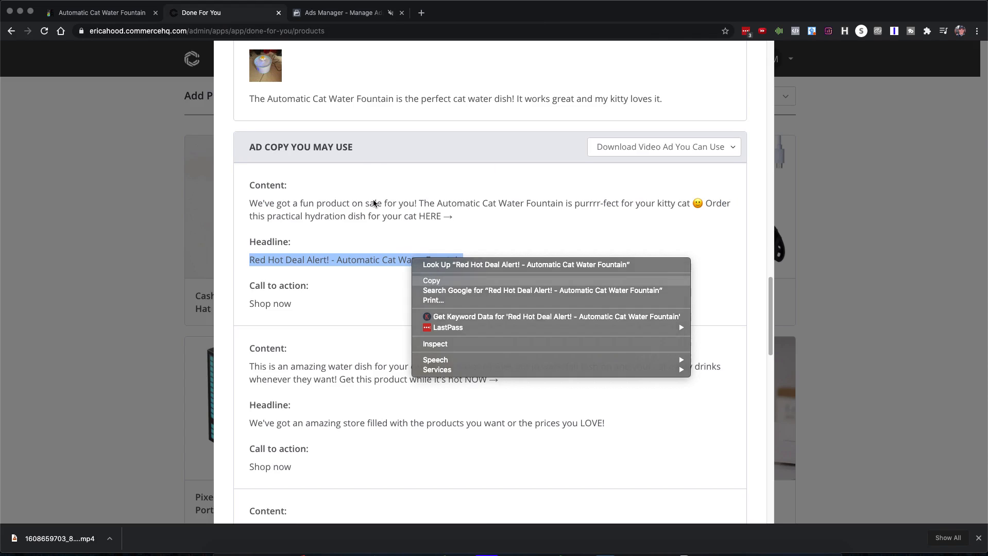
click(434, 280)
Return to Ads Manager and paste "Red Hot Deal Alert! - Automatic Cat Water Fountain" as Video Ad #1's headline
click(343, 12)
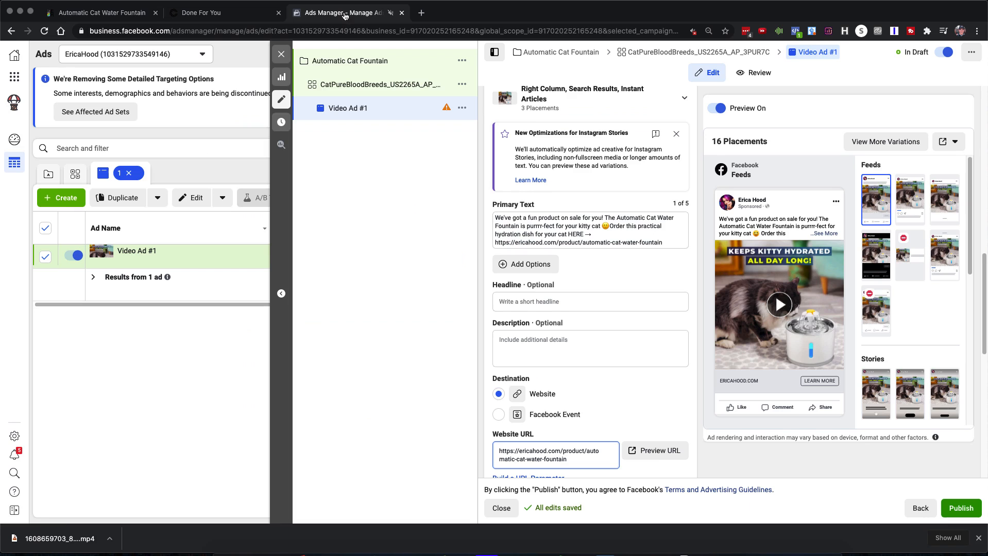
right_click(522, 307)
click(548, 380)
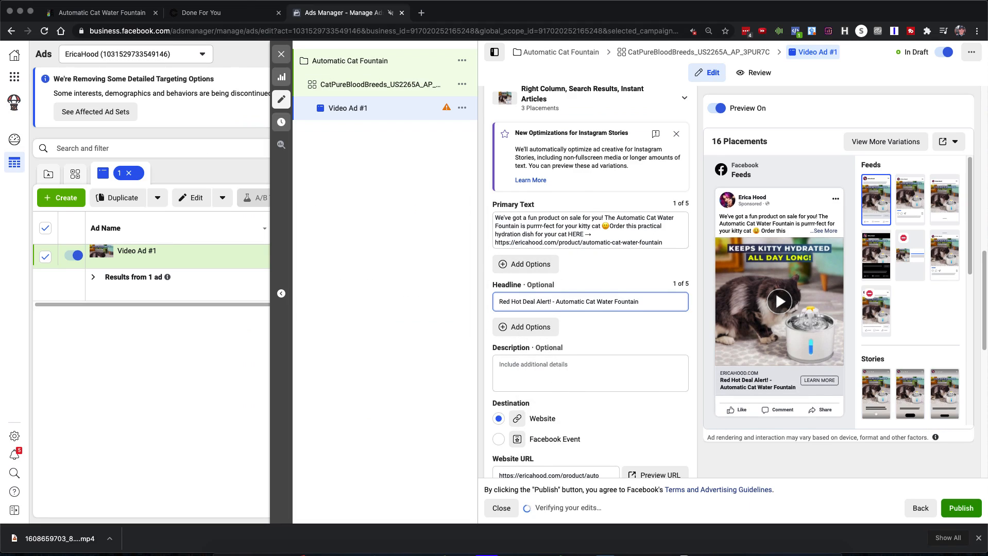
Check the suggested headline and call to action in the Done For You ad copy, and return to the ad draft in Ads Manager
click(174, 19)
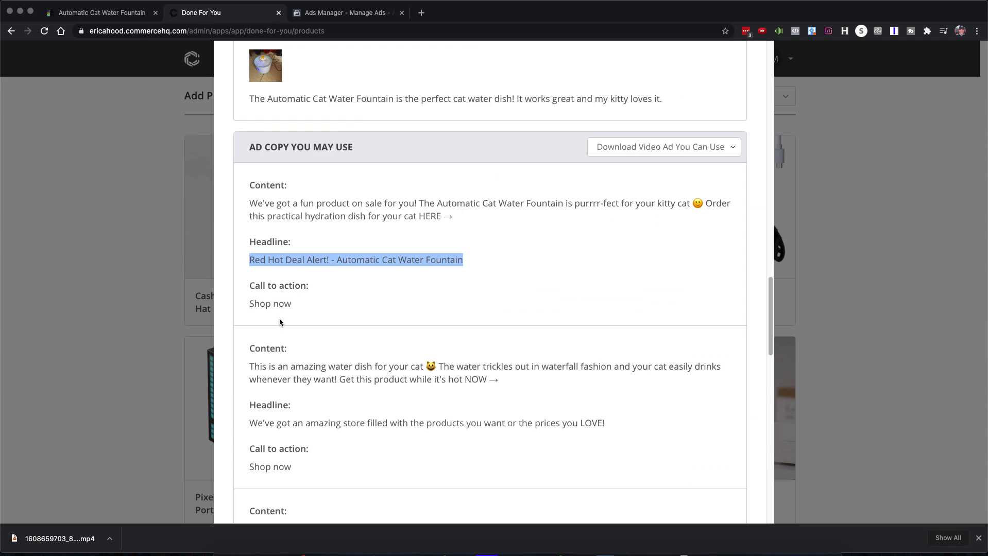
click(349, 16)
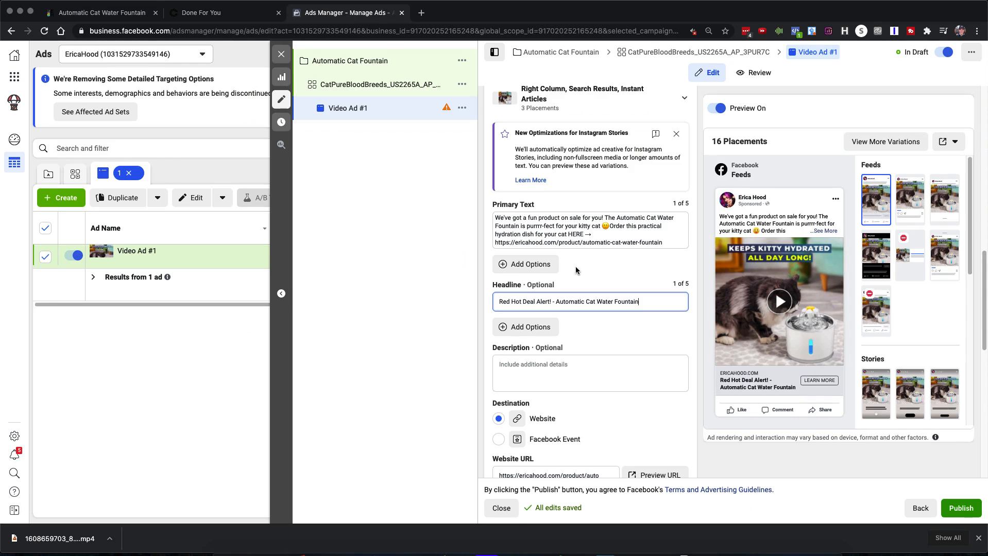
scroll(644, 395, down, 1)
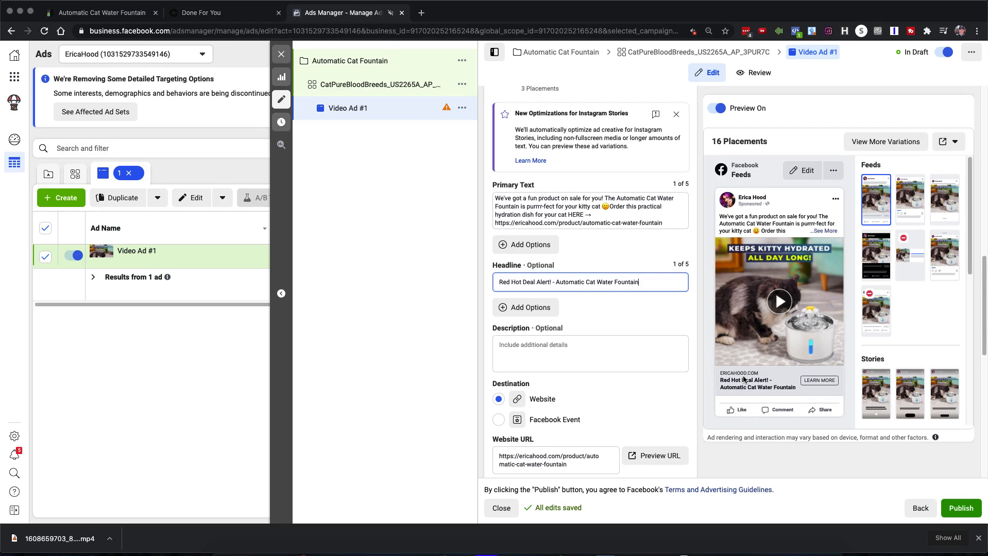
scroll(755, 401, down, 1)
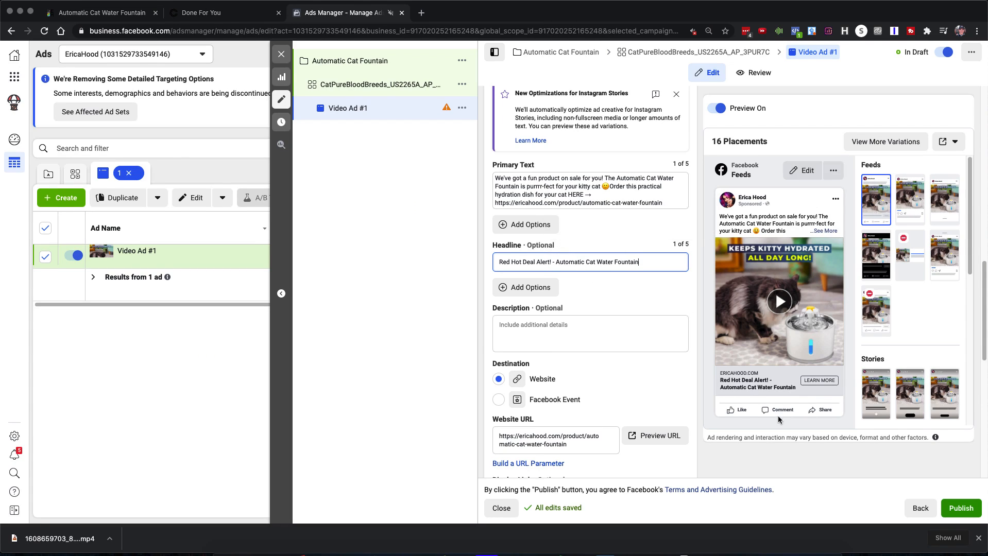
Enter the placeholder text "kjalsjdfoij" as the ad description and shorten the headline to "Red Hot Deal Alert!"
click(557, 327)
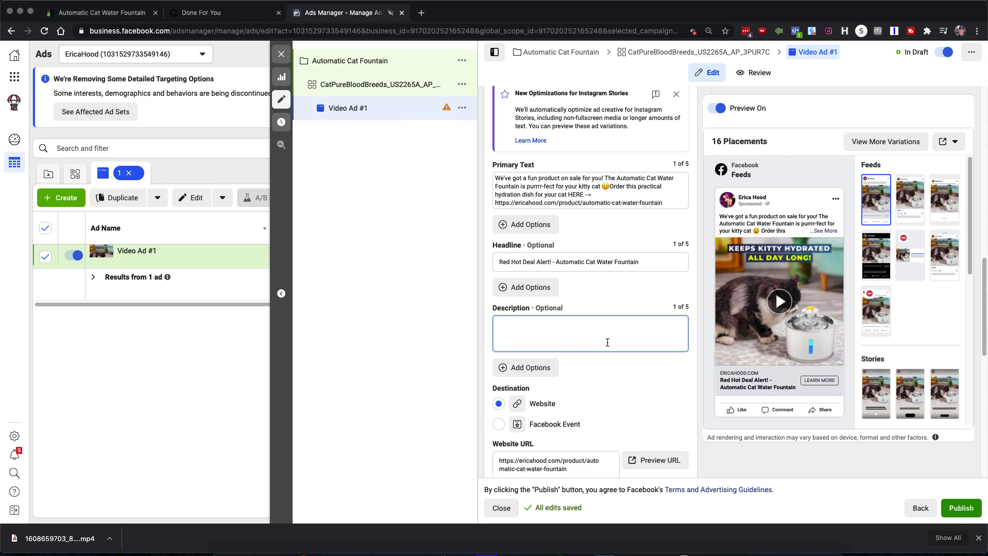
text(kjalsjdfoij)
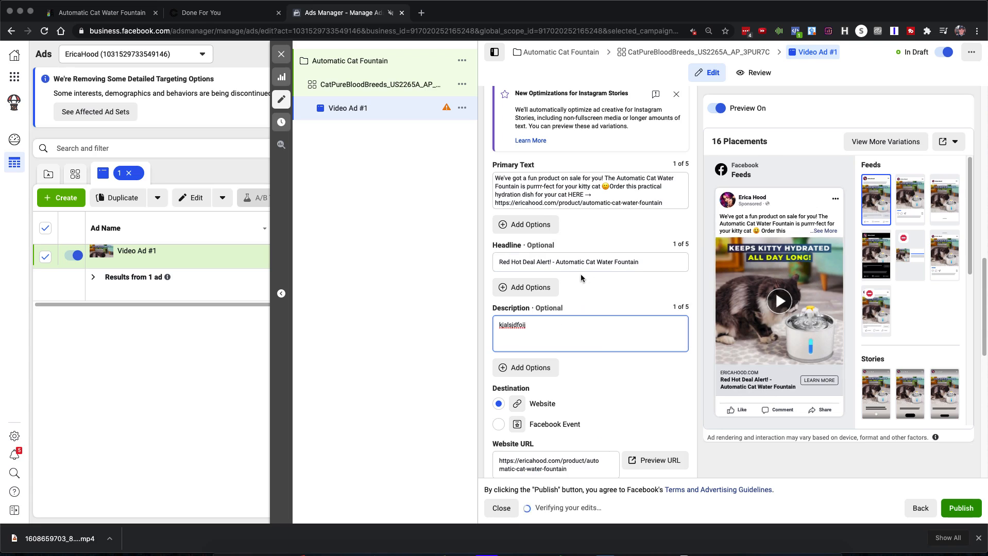
drag(639, 263, 552, 262)
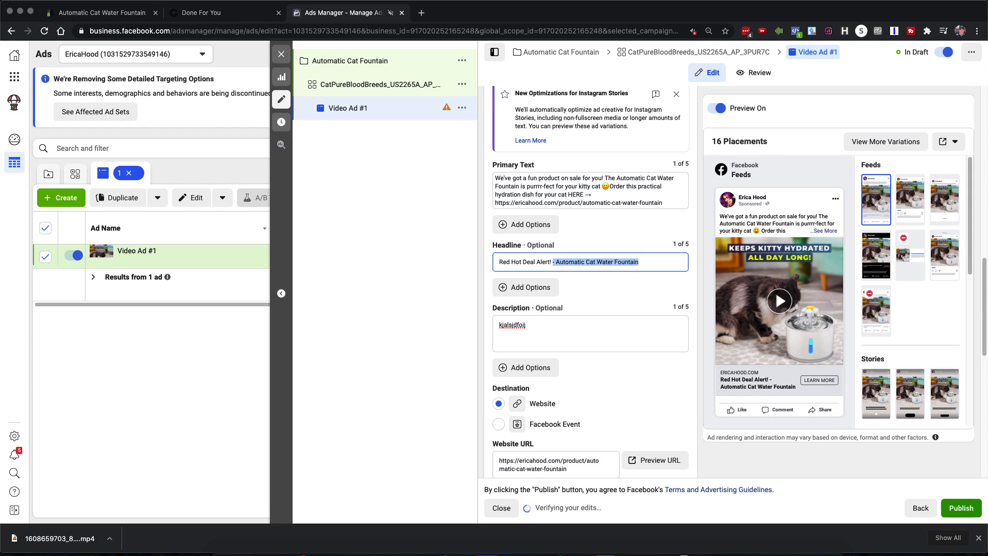
key(BackSpace)
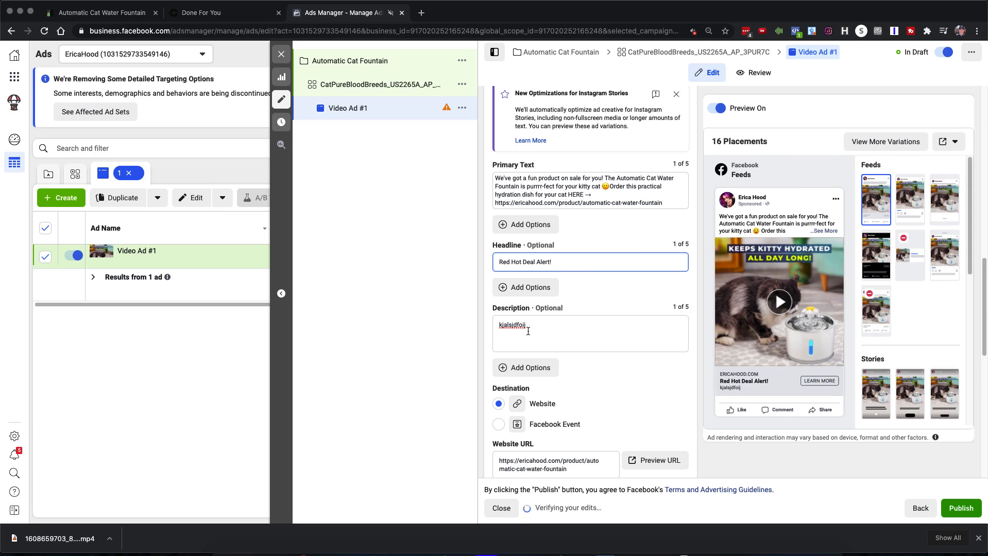
Replace the ad description's placeholder text with "this is the description"
click(545, 330)
key(BackSpace)
text(\)
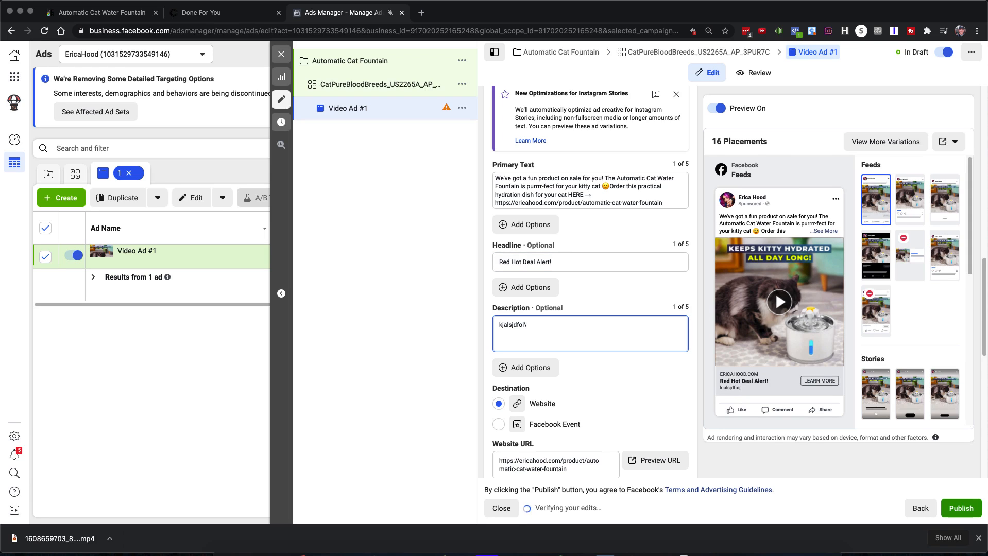
key(BackSpace)
key(BackSpace)
key(BackSpace)
key(BackSpace)
key(BackSpace)
key(BackSpace)
key(BackSpace)
key(BackSpace)
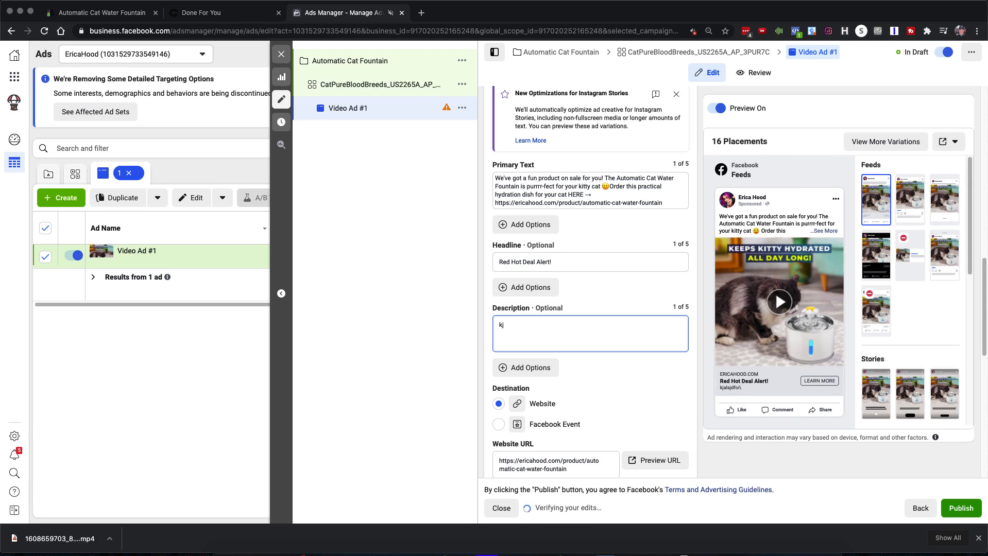
text(this )
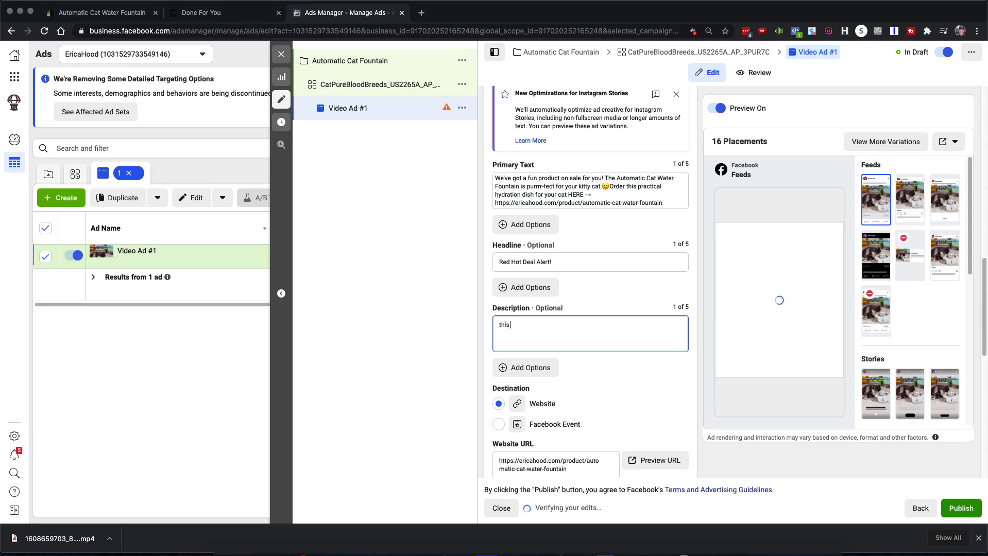
text(is the descri)
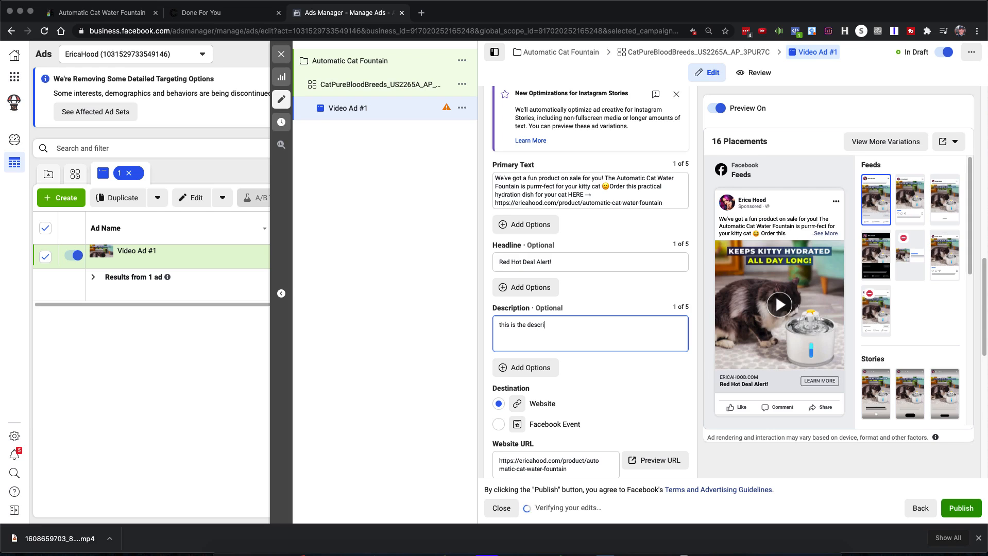
text(ption)
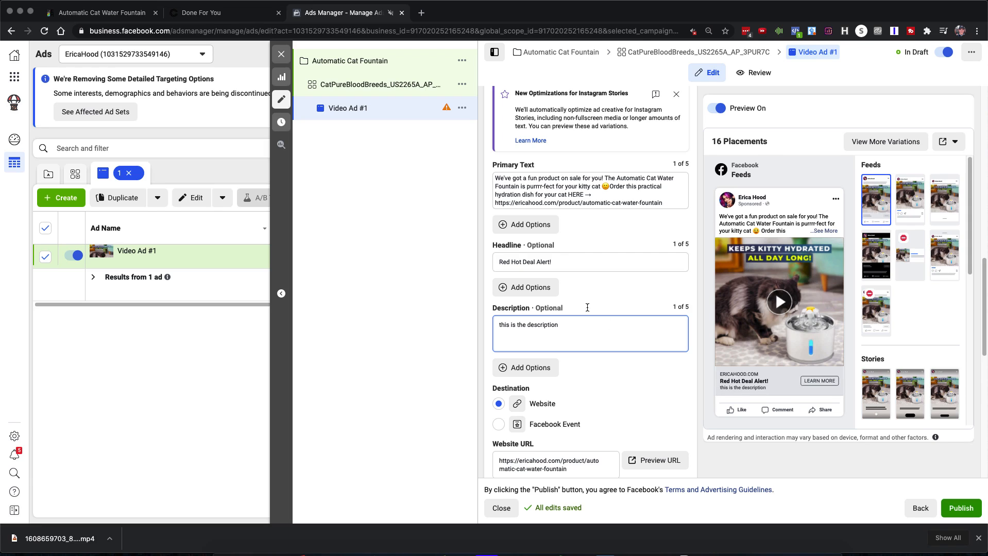
Restore the headline "Red Hot Deal Alert! - Automatic Cat Water Fountain" and clear the ad description
mouse_move(773, 381)
drag(575, 323, 492, 324)
drag(568, 262, 498, 264)
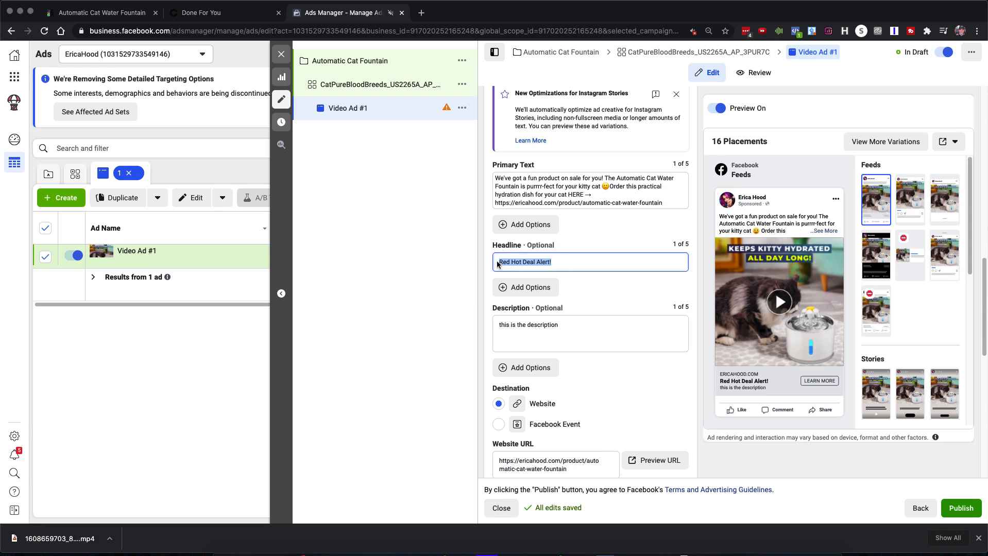
key(super+v)
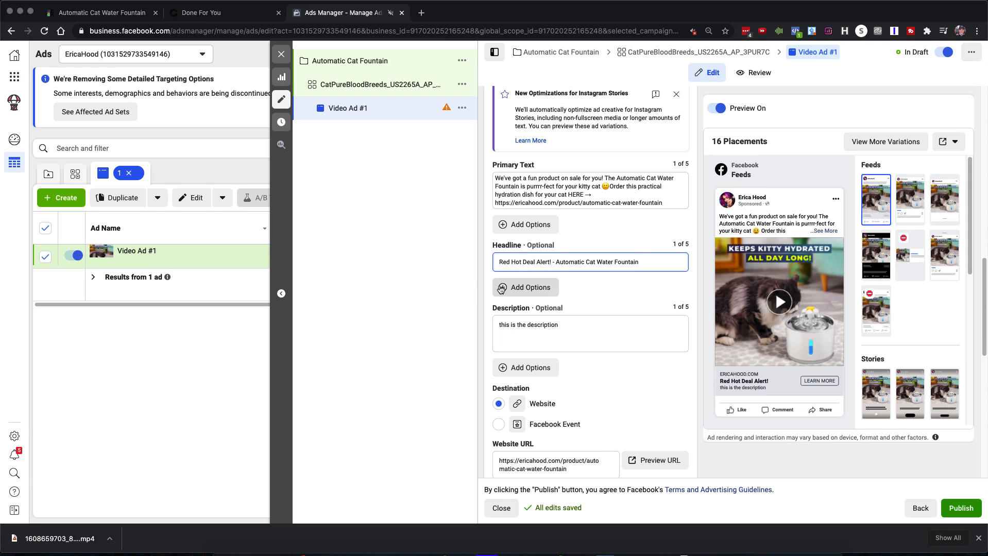
drag(567, 325, 483, 326)
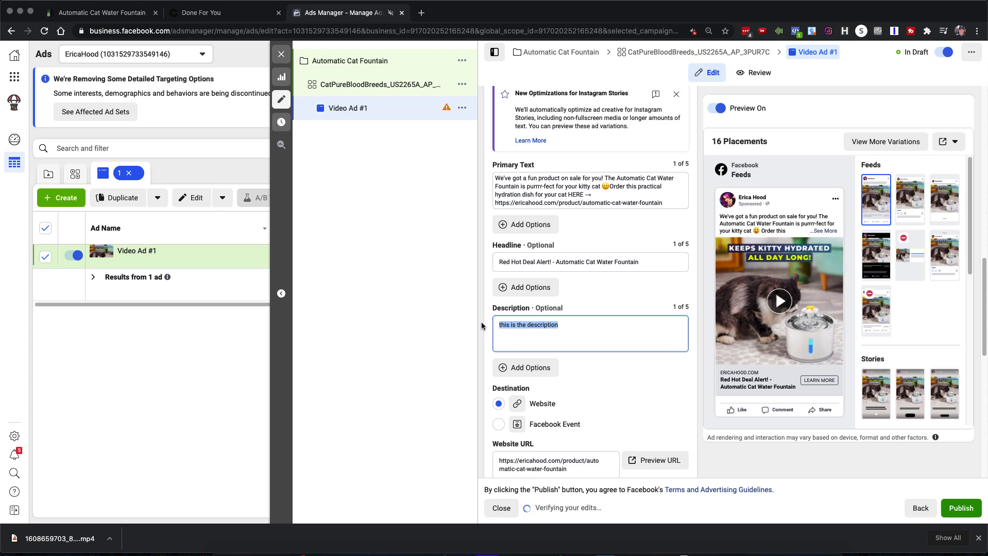
key(BackSpace)
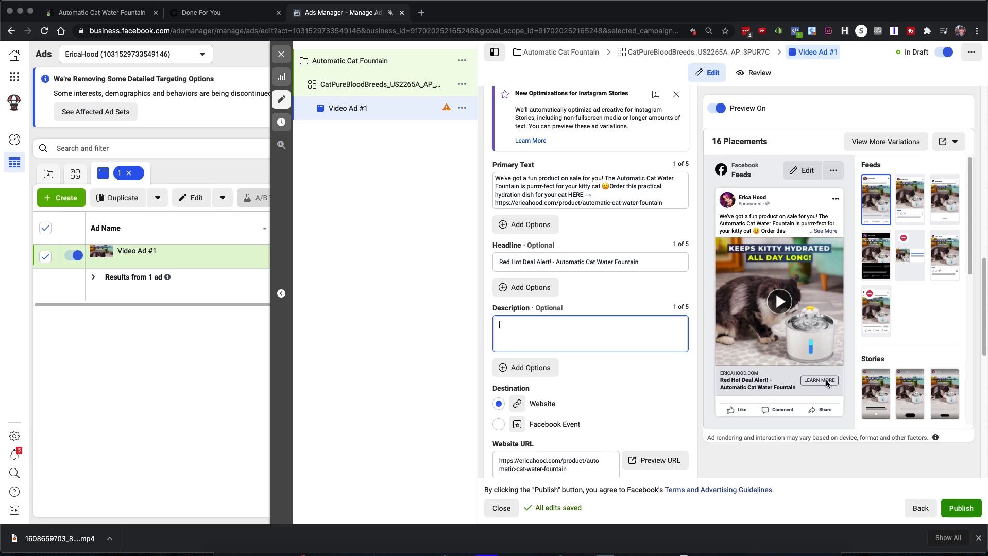
Set the ad's call to action to Shop Now
scroll(599, 389, down, 5)
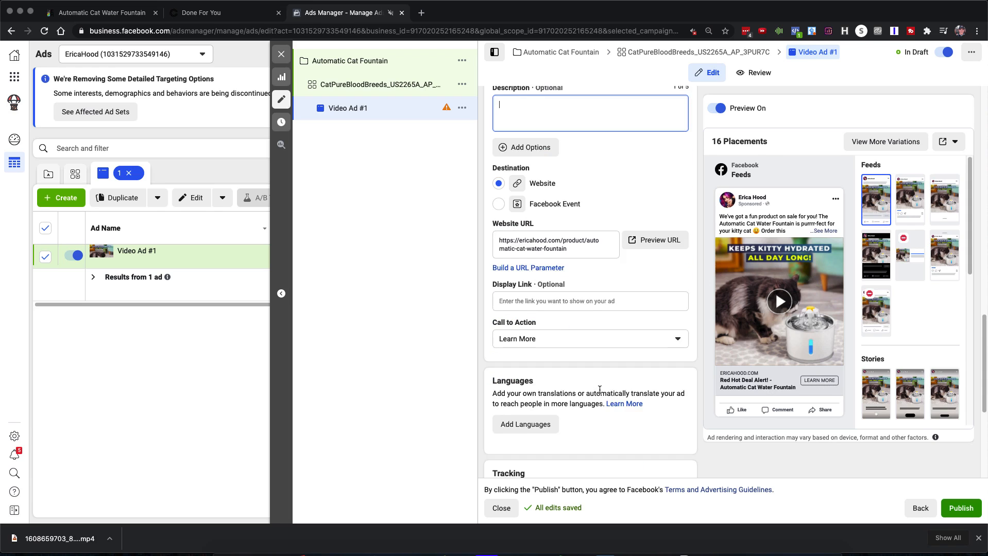
scroll(599, 389, down, 1)
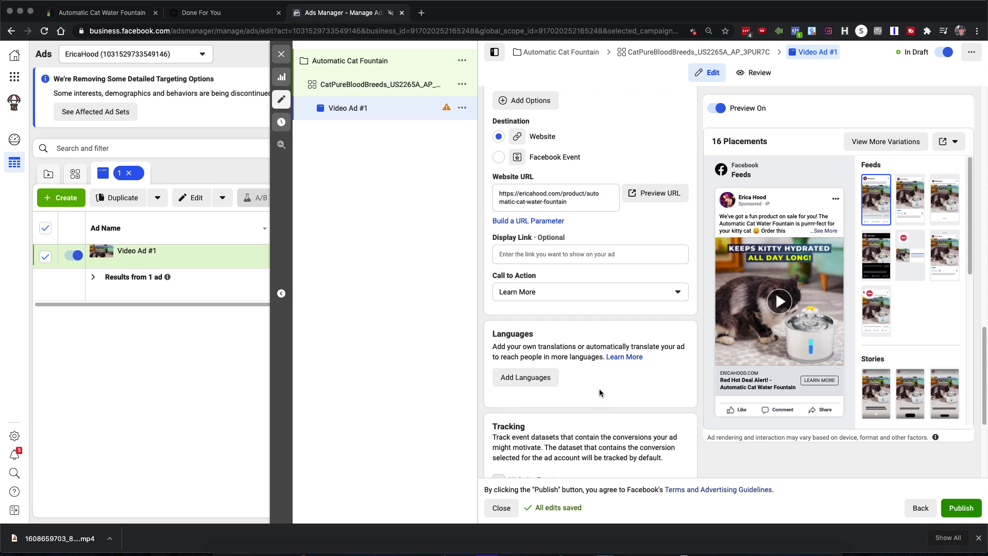
click(564, 292)
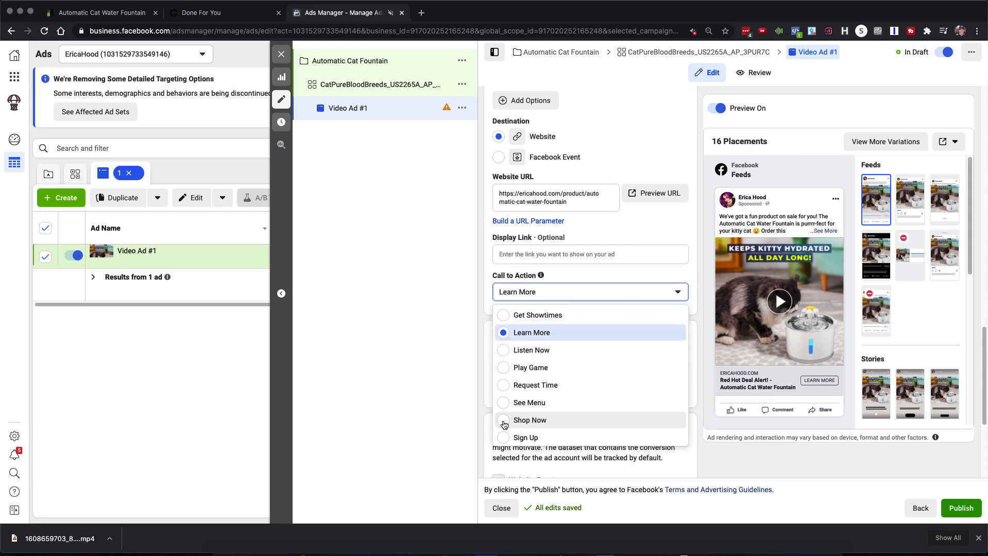
click(504, 421)
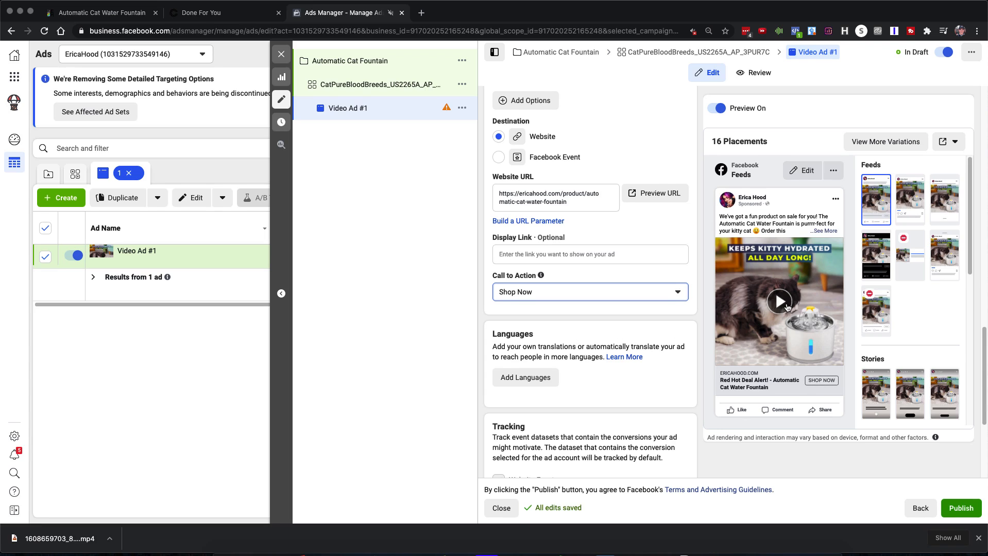
Review the ad's remaining settings, including tracking, destination, format and identity
scroll(629, 319, down, 5)
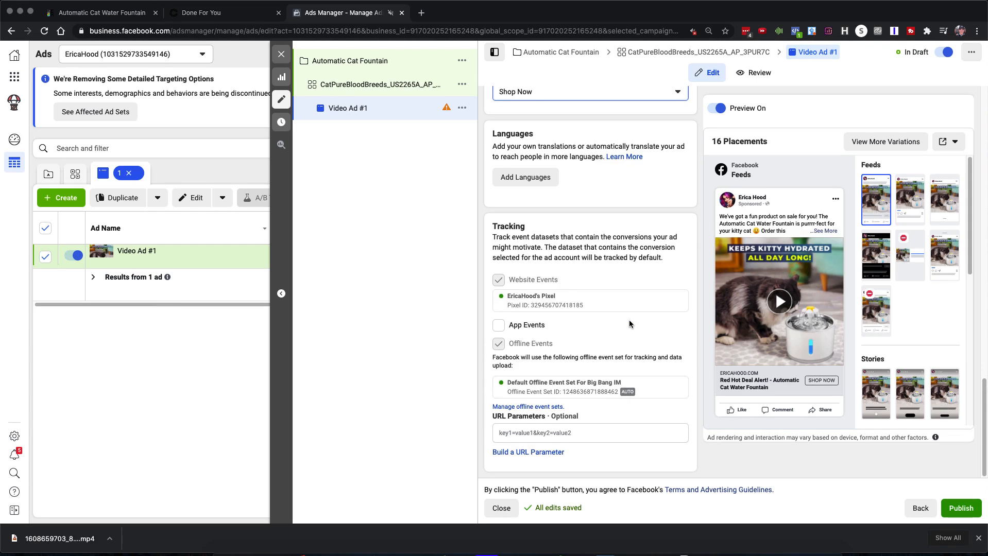
scroll(632, 325, up, 20)
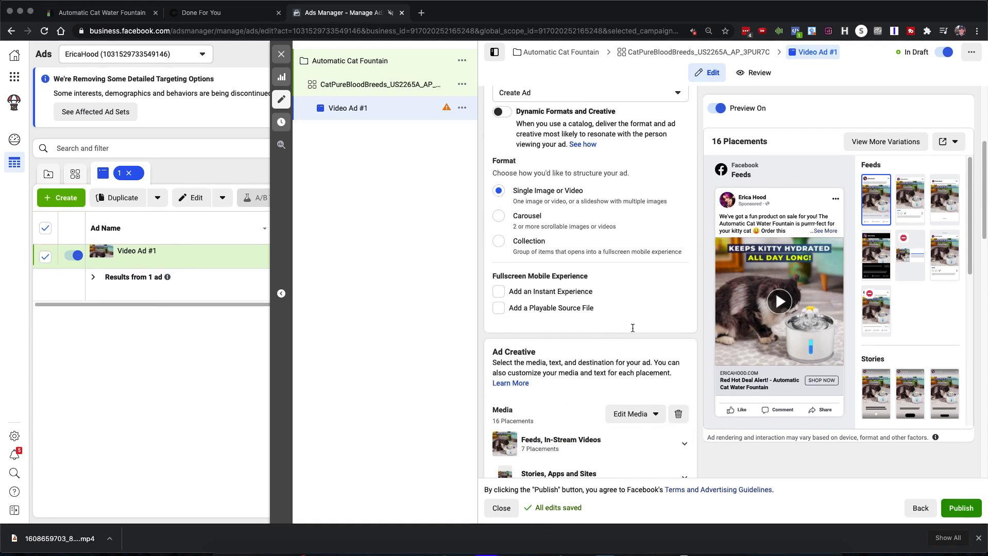
scroll(636, 335, down, 10)
scroll(637, 344, down, 10)
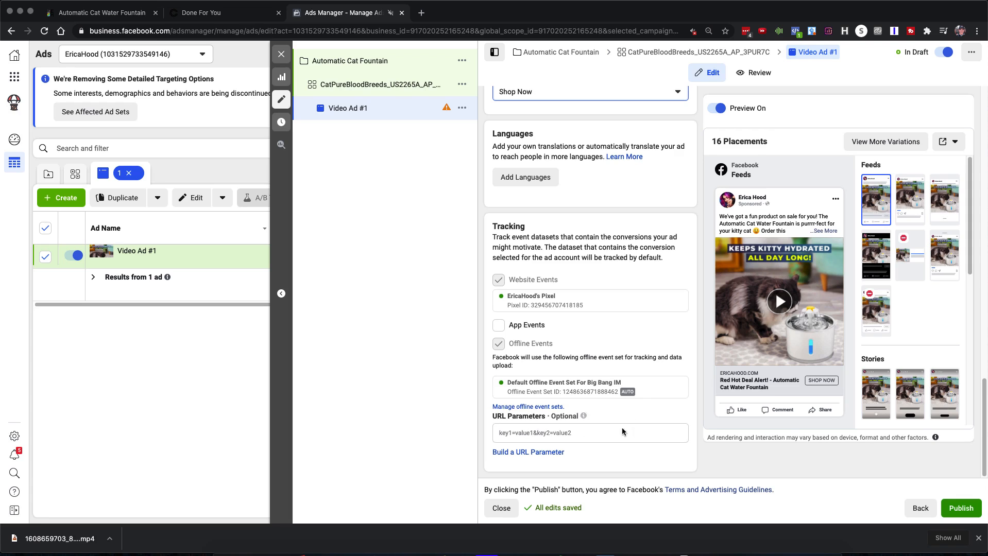
scroll(640, 307, up, 10)
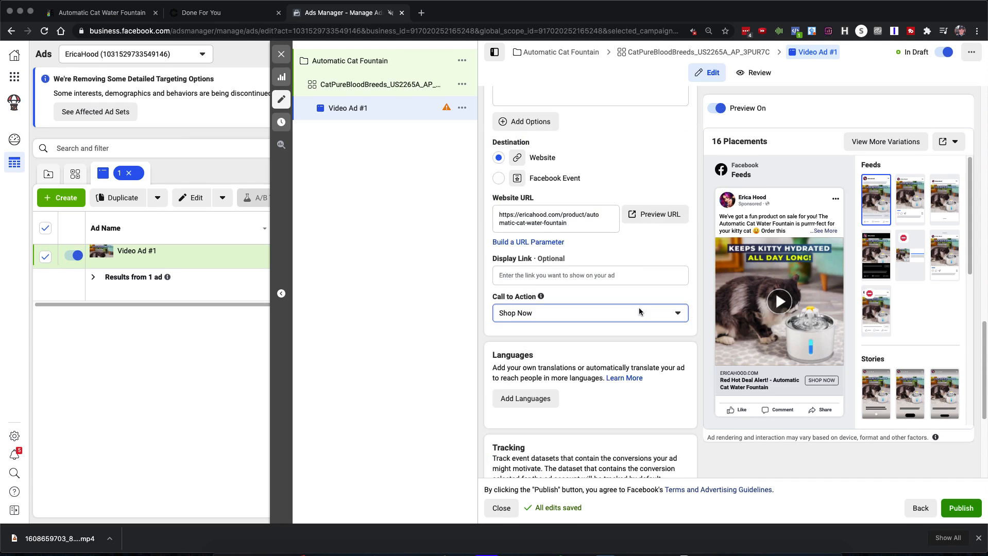
scroll(640, 307, up, 10)
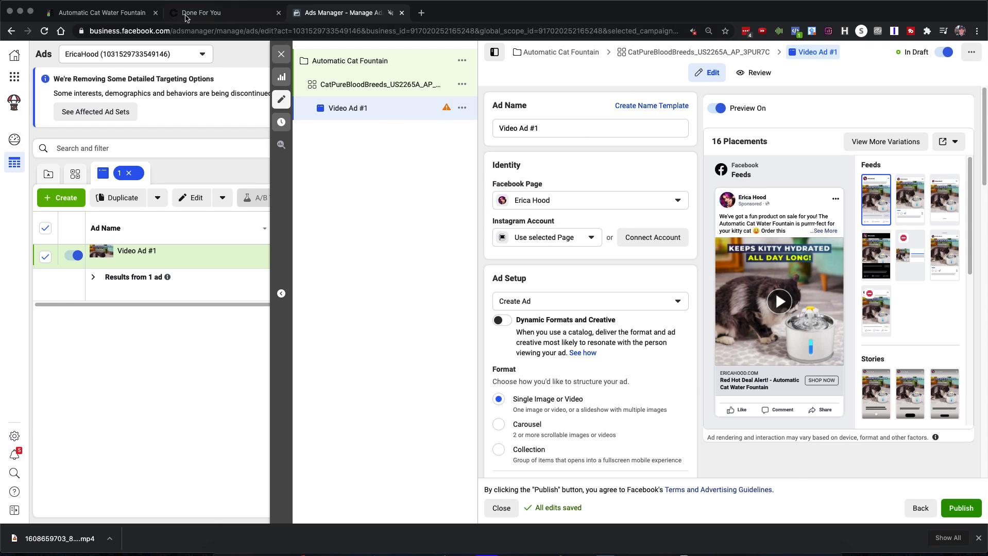
Check the source ad copy in Done For You and rename the ad in Ads Manager as "Video Ad Copy #1"
click(203, 13)
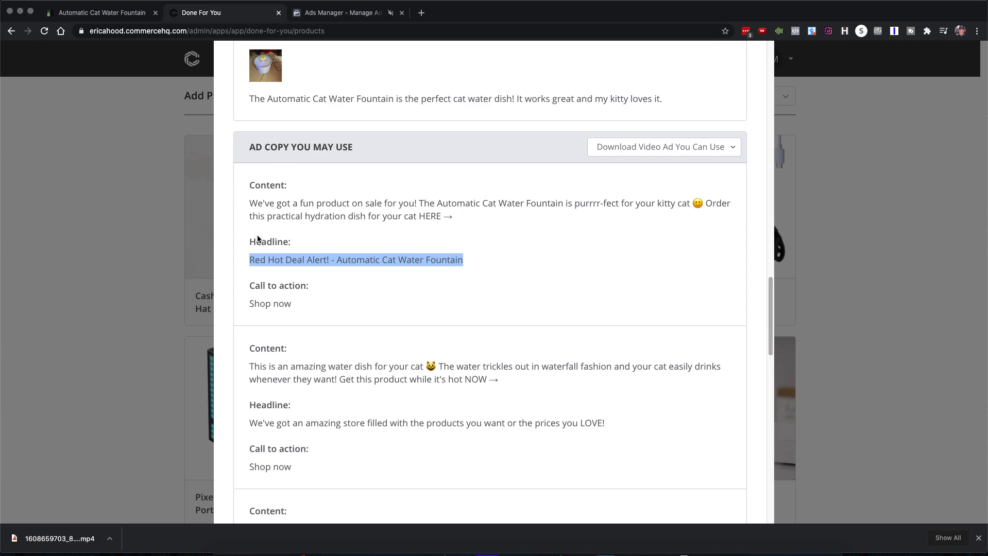
click(338, 16)
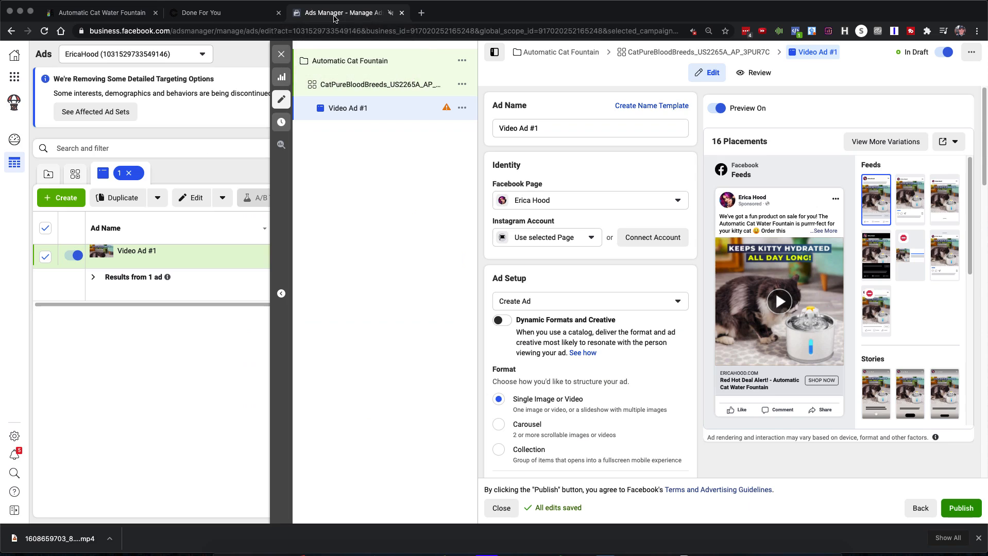
click(553, 128)
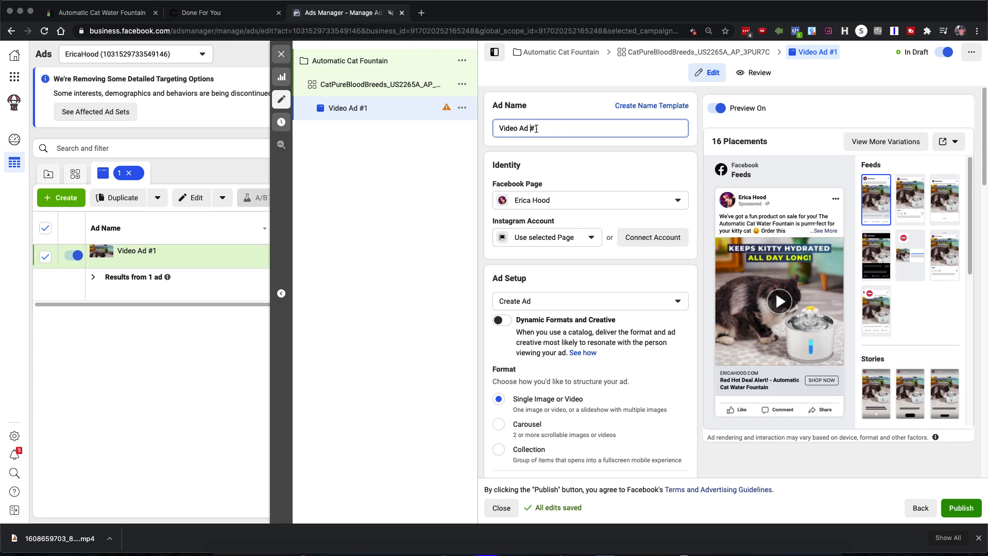
text(Copy)
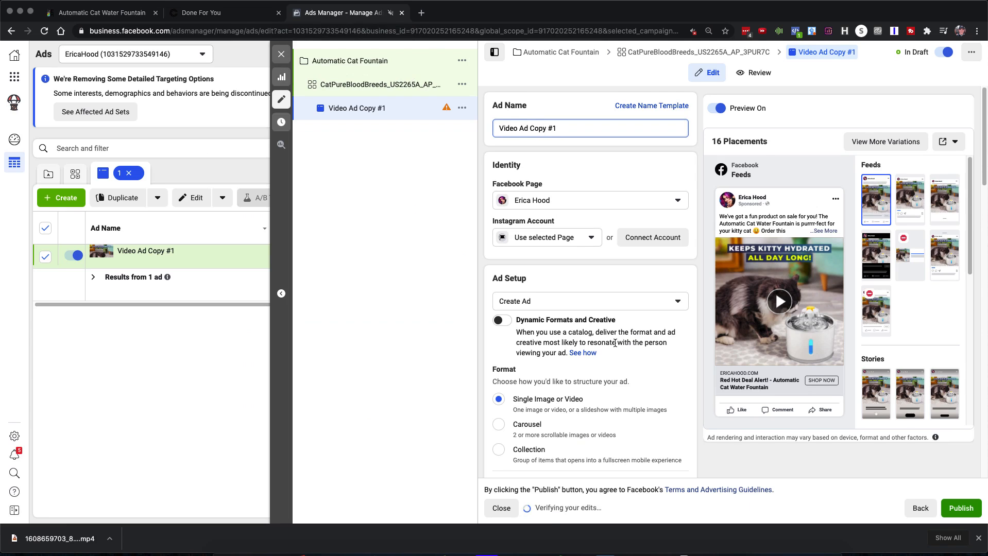
Read the warning on Video Ad Copy #1, and play and pause the video in the Facebook feed preview
scroll(603, 340, down, 2)
scroll(615, 348, down, 5)
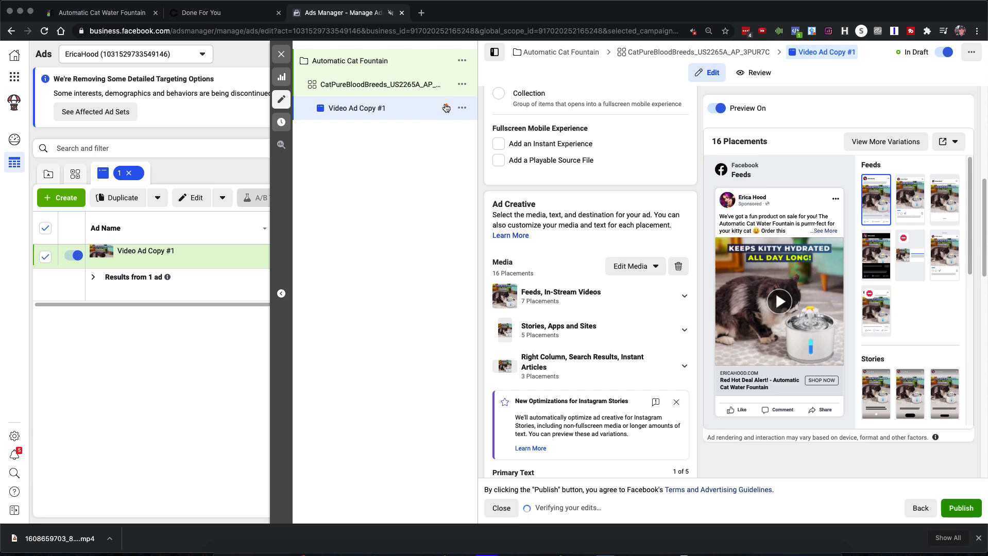
mouse_move(447, 111)
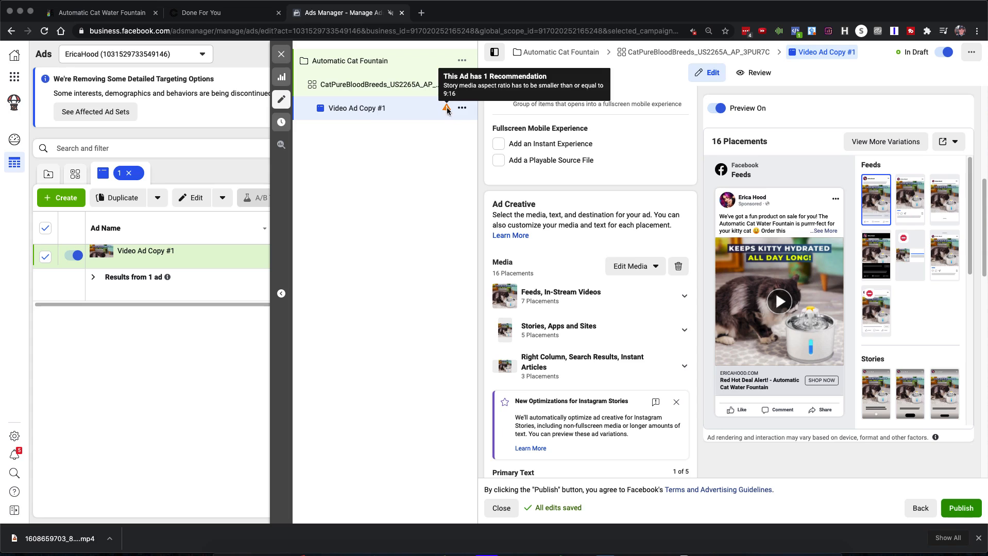
click(779, 302)
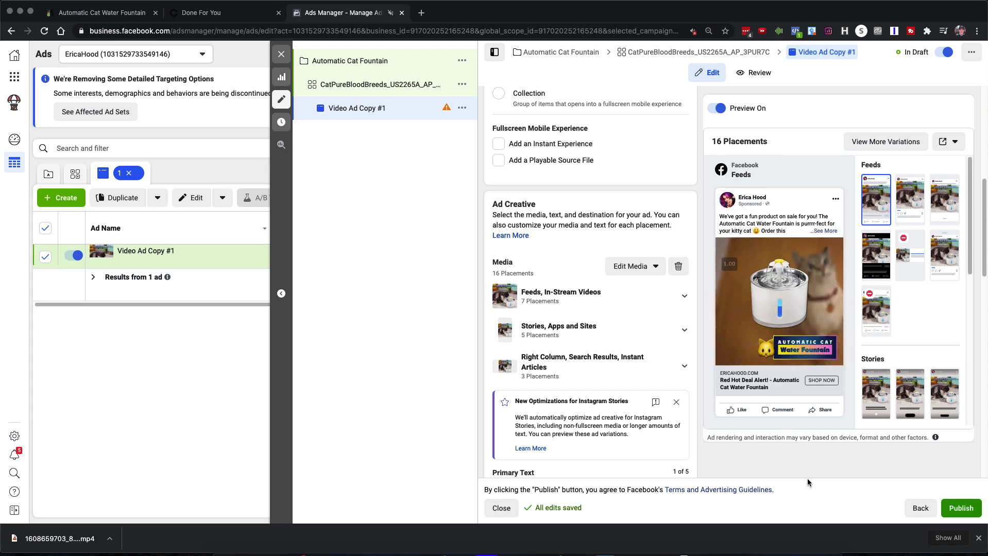
click(723, 358)
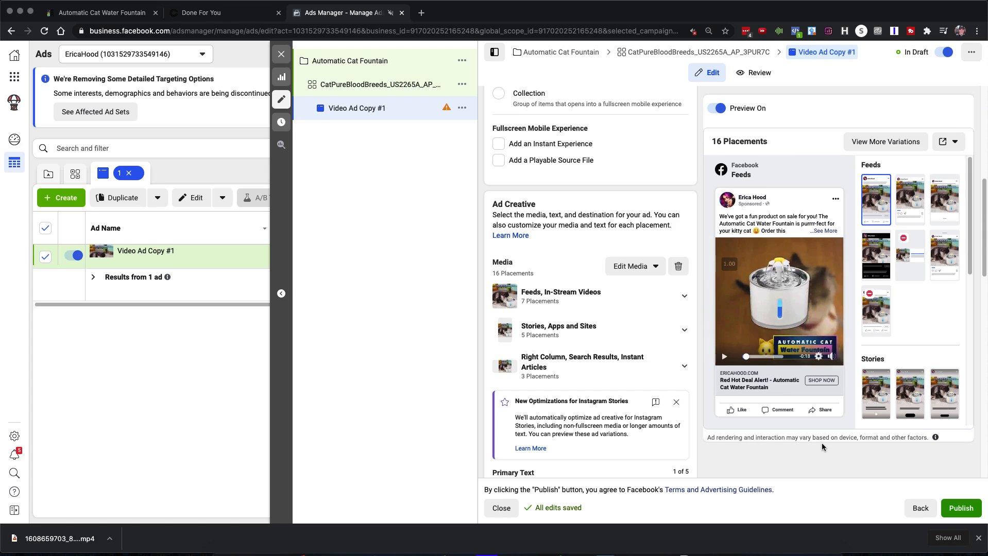
scroll(820, 461, down, 3)
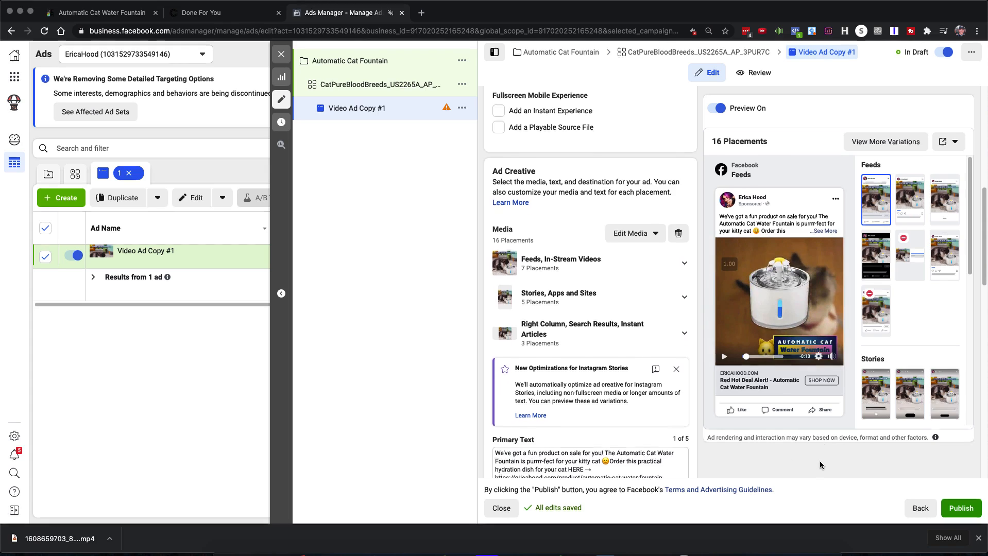
Review the creative, format and identity settings of Video Ad Copy #1, and compare the other ad copy variants in Done For You
scroll(820, 461, down, 5)
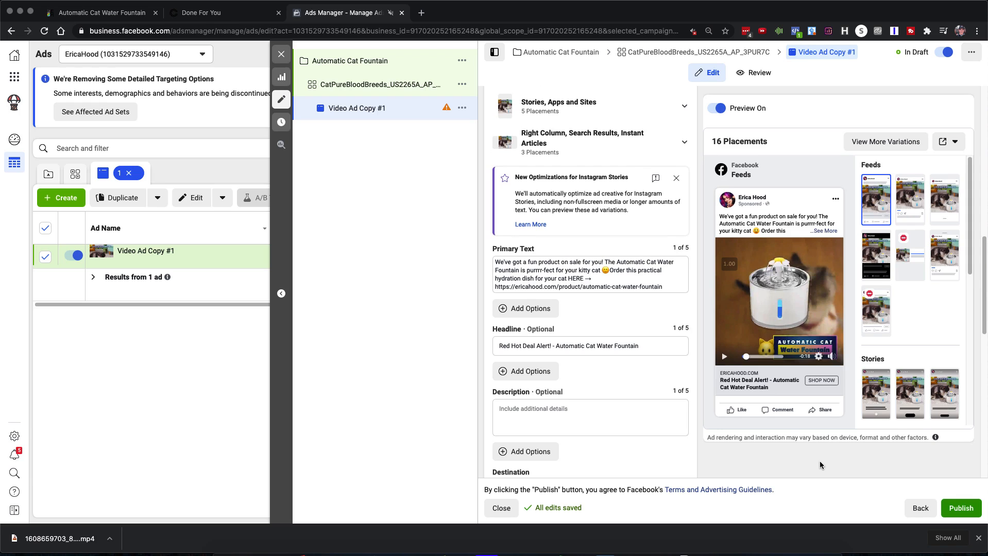
scroll(657, 430, up, 8)
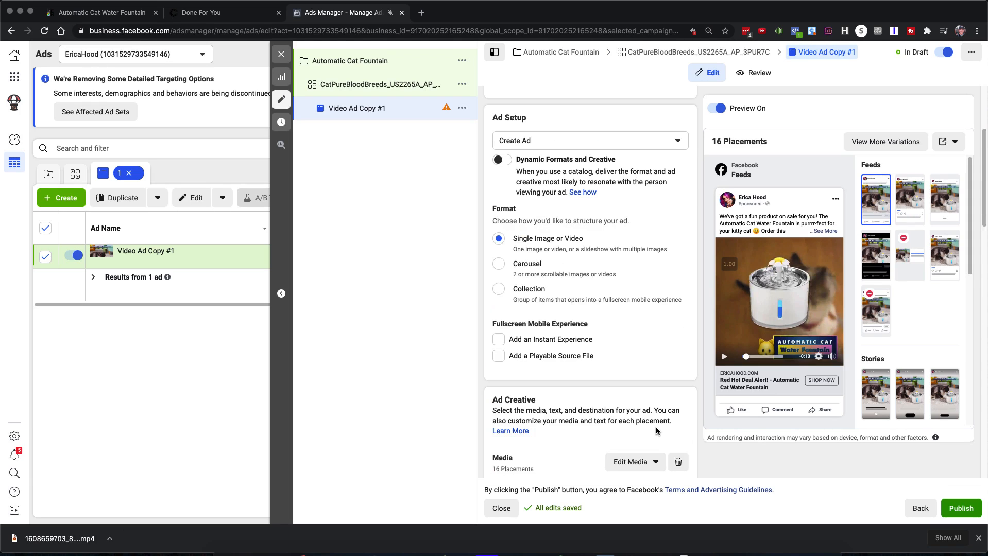
scroll(636, 362, up, 1)
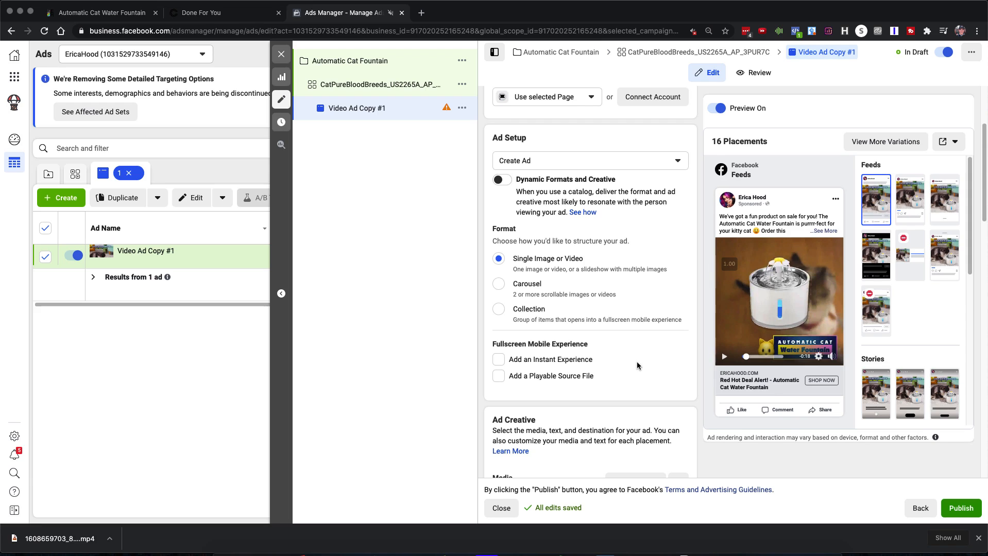
scroll(646, 362, up, 3)
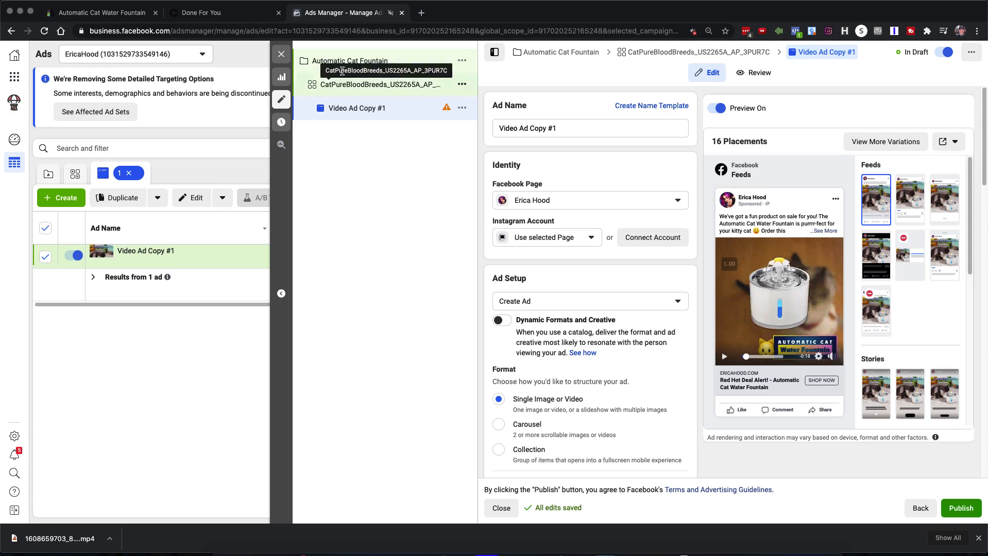
click(216, 16)
scroll(604, 296, down, 4)
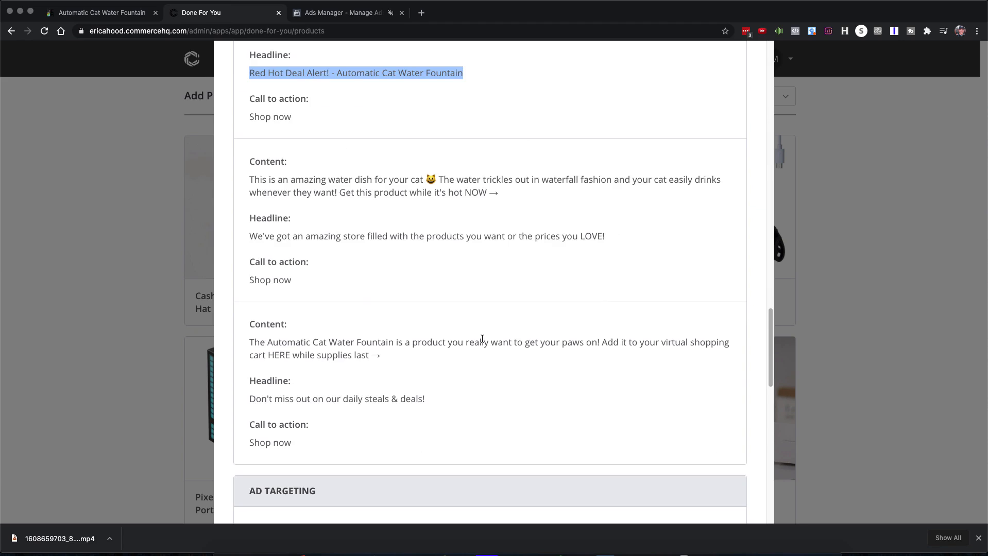
scroll(482, 338, up, 3)
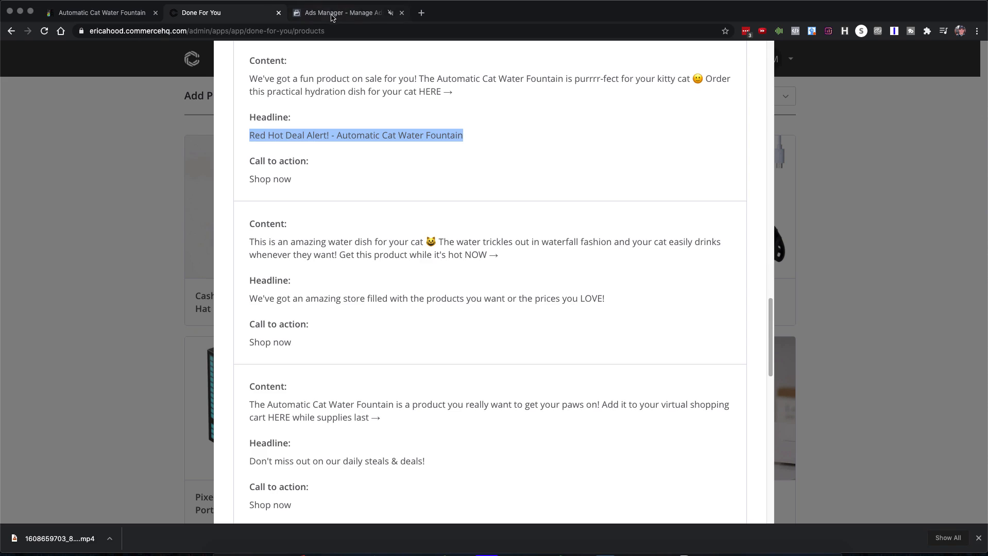
scroll(299, 221, down, 1)
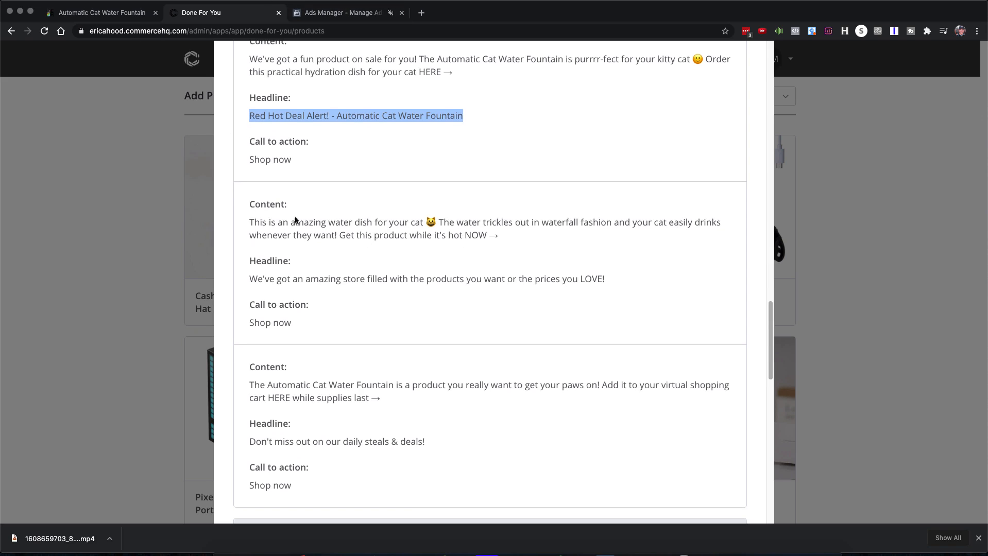
click(353, 11)
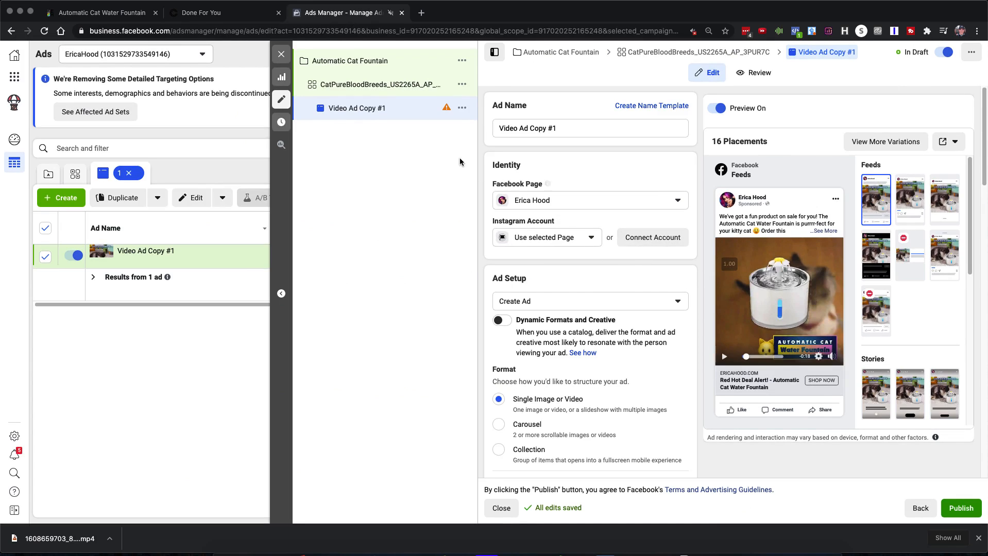
Quickly duplicate the ad Video Ad Copy #1 in Ads Manager and rename the duplicate "Video Ad Copy #2"
click(462, 109)
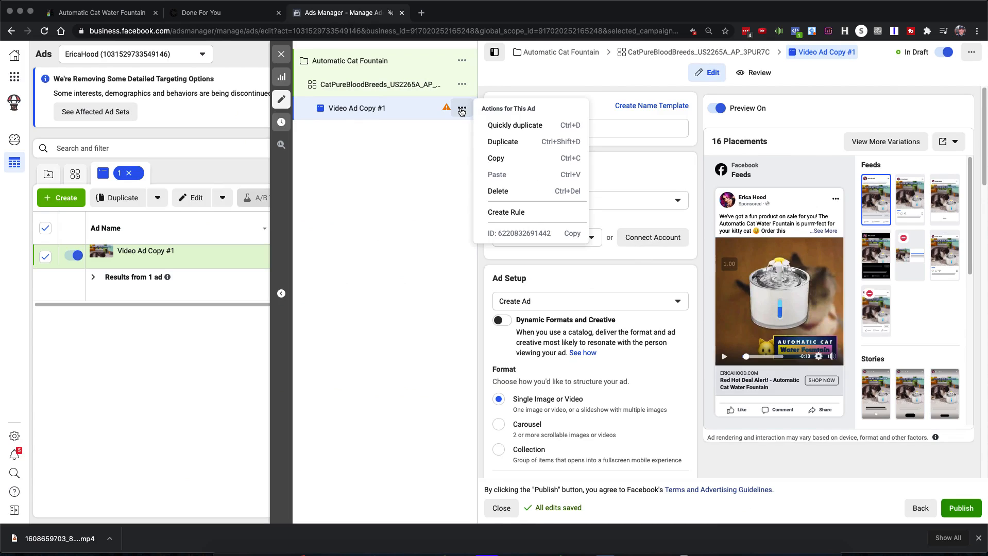
click(511, 126)
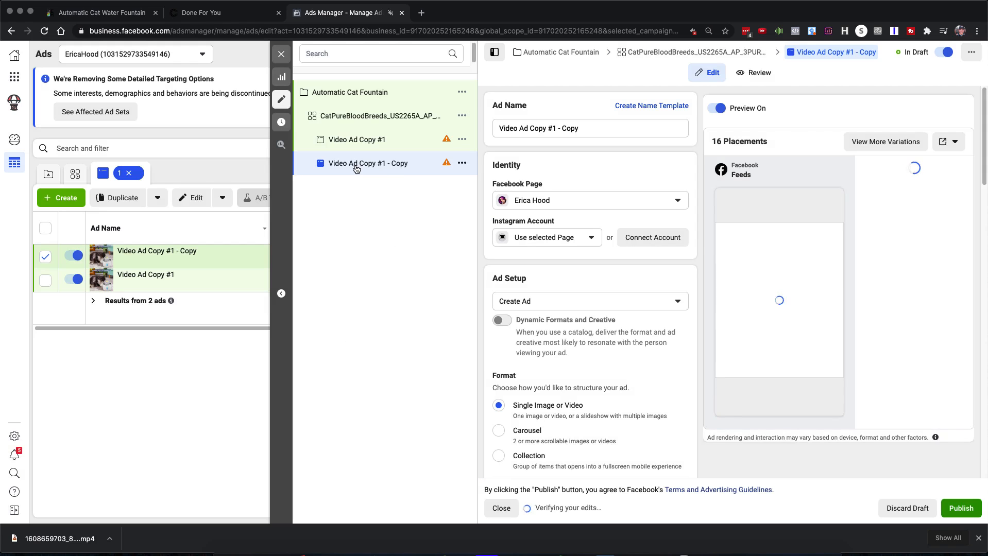
click(587, 128)
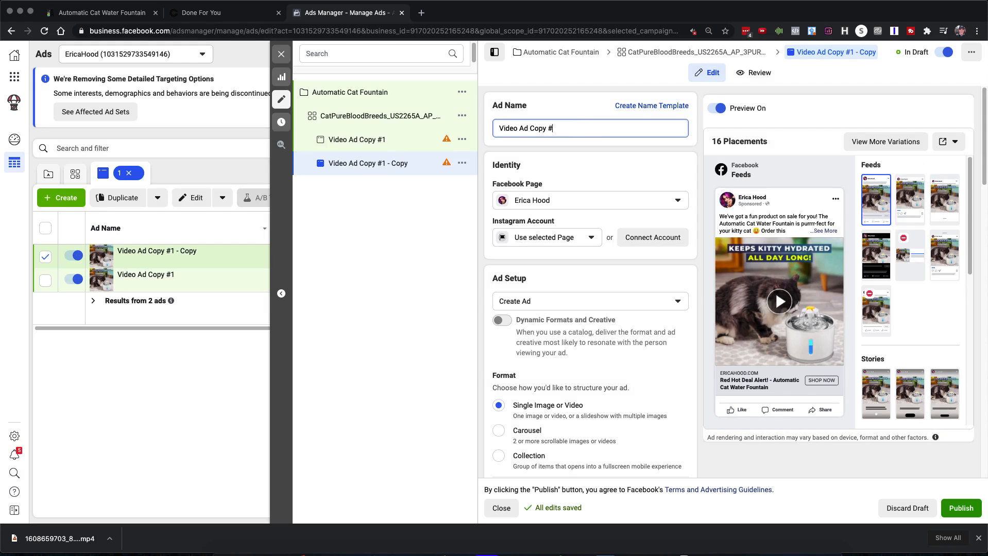
text(2)
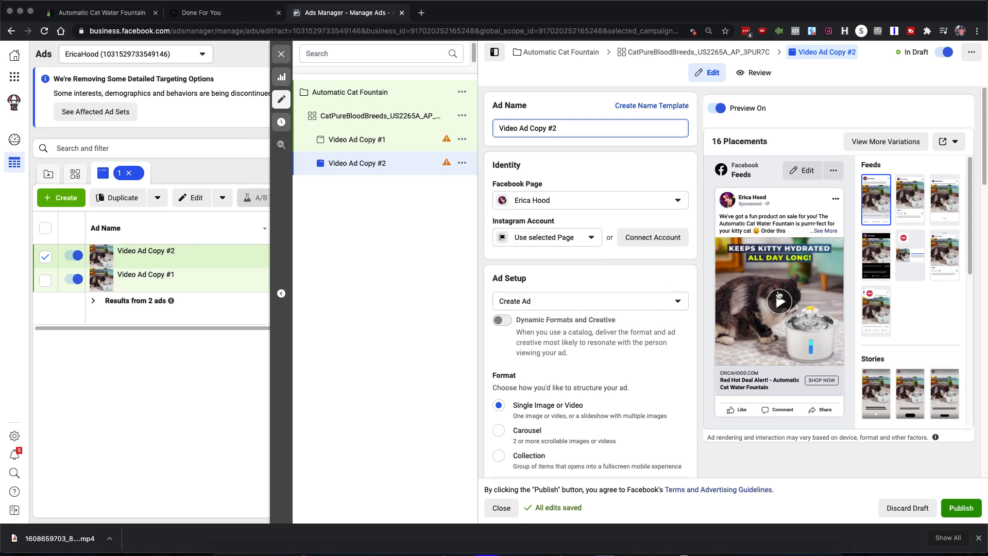
Replace the primary text with Done For You's second content, "This is an amazing water dish for your cat…", keeping the product link on its own line
scroll(606, 289, down, 3)
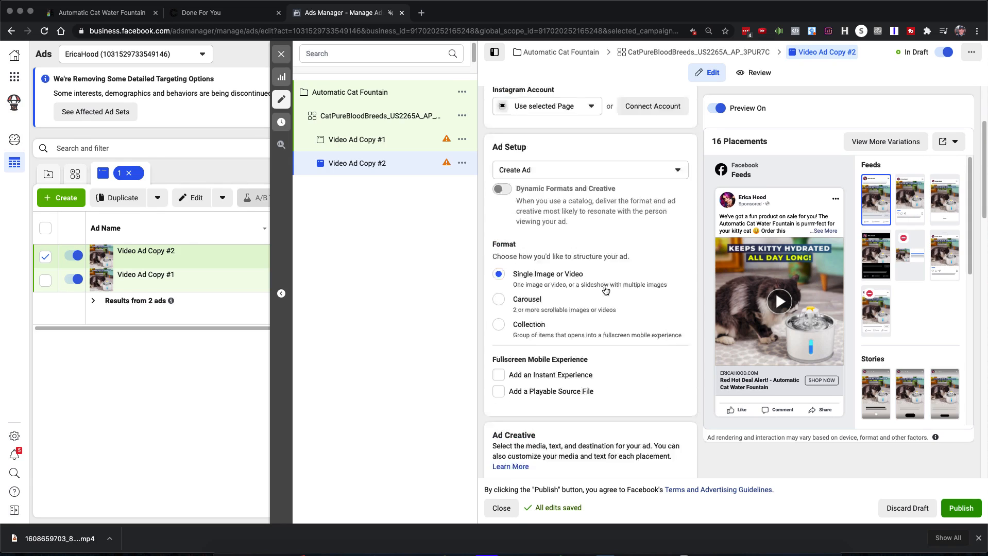
scroll(606, 290, down, 5)
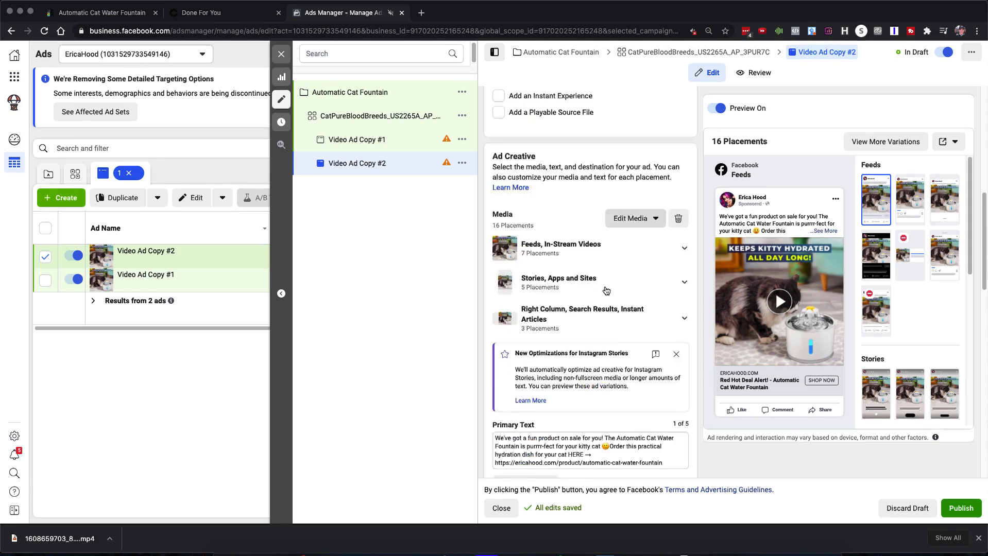
scroll(606, 290, down, 3)
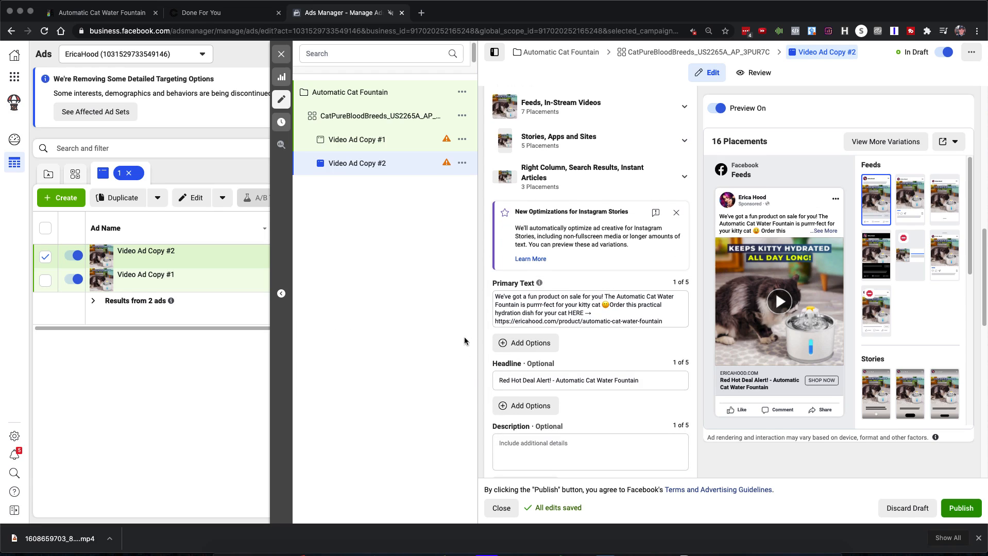
click(222, 15)
click(252, 221)
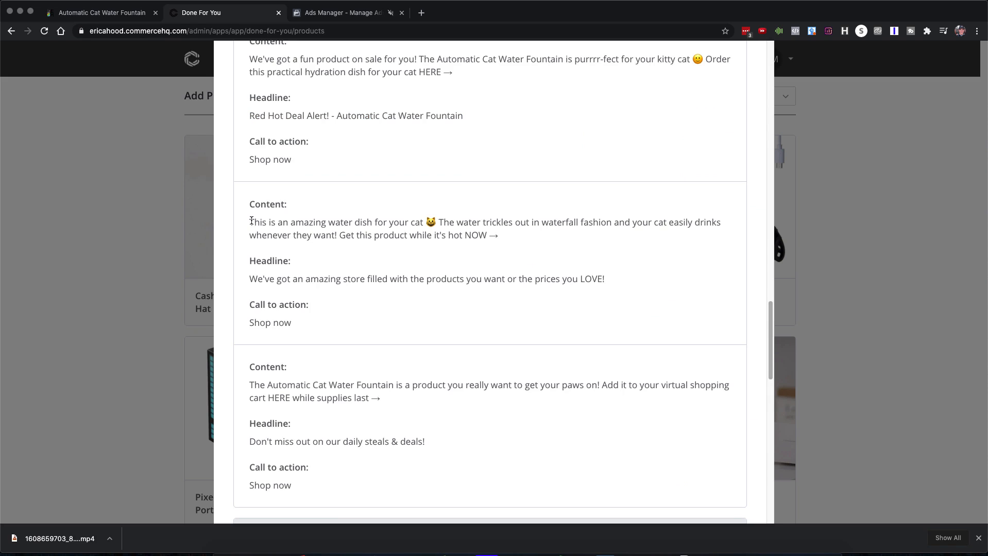
drag(251, 221, 486, 236)
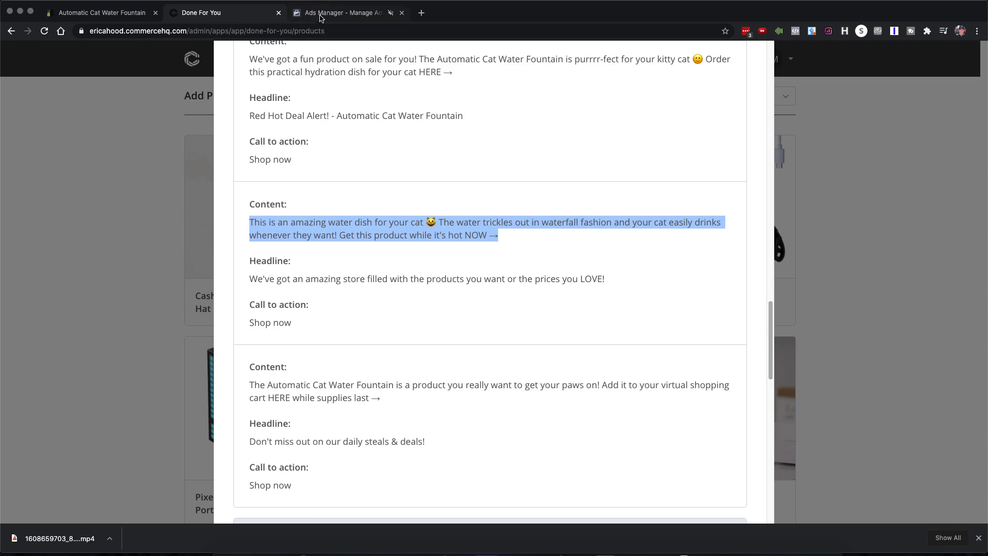
click(336, 14)
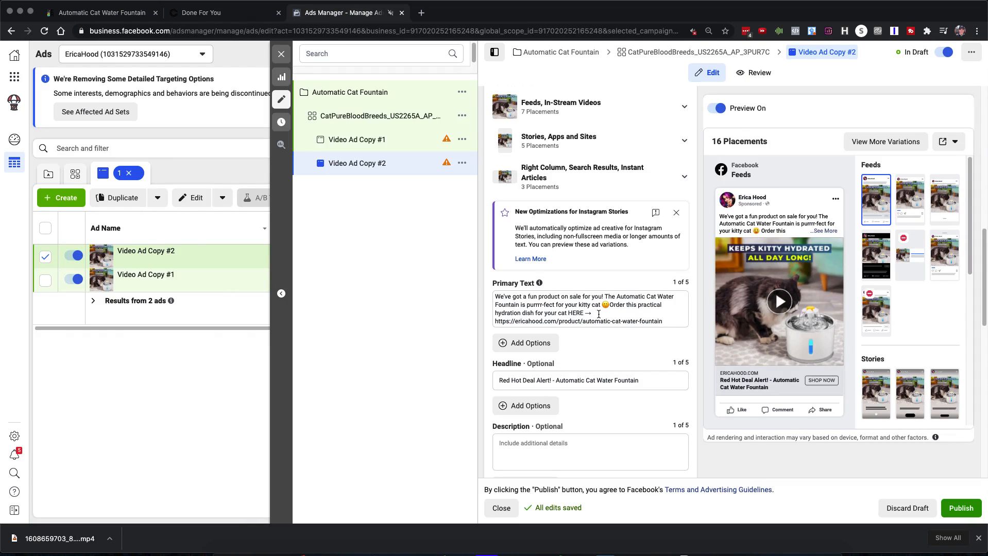
drag(598, 314, 492, 299)
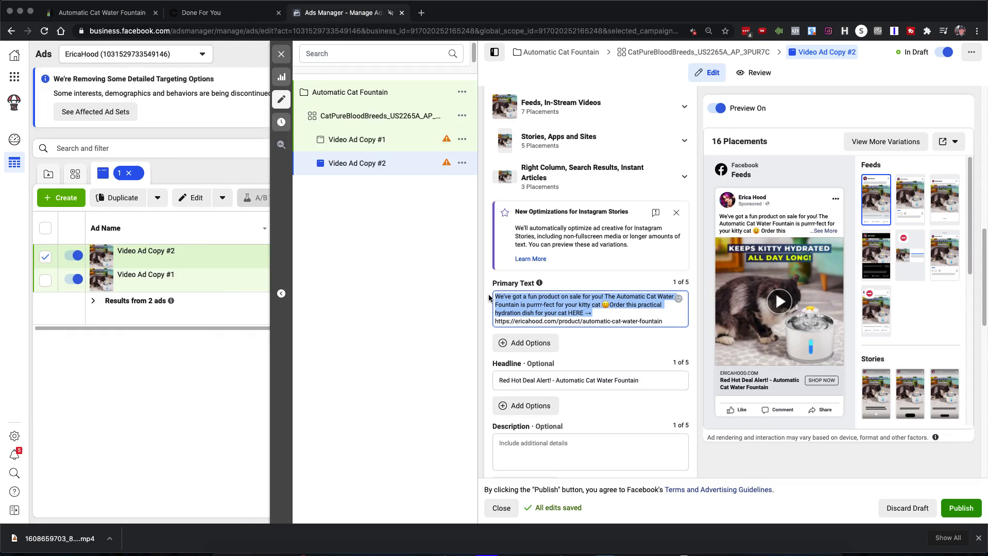
key(ctrl+v)
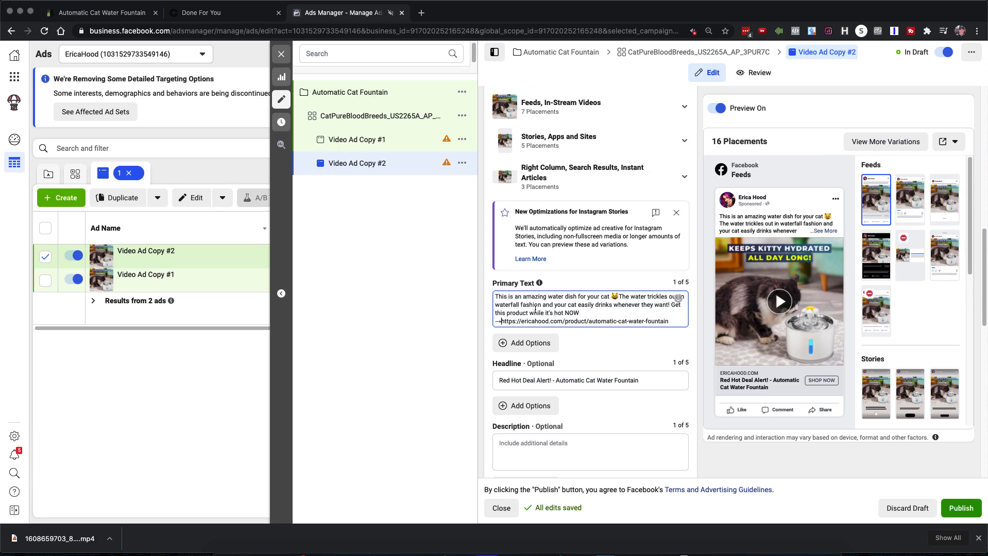
key(Return)
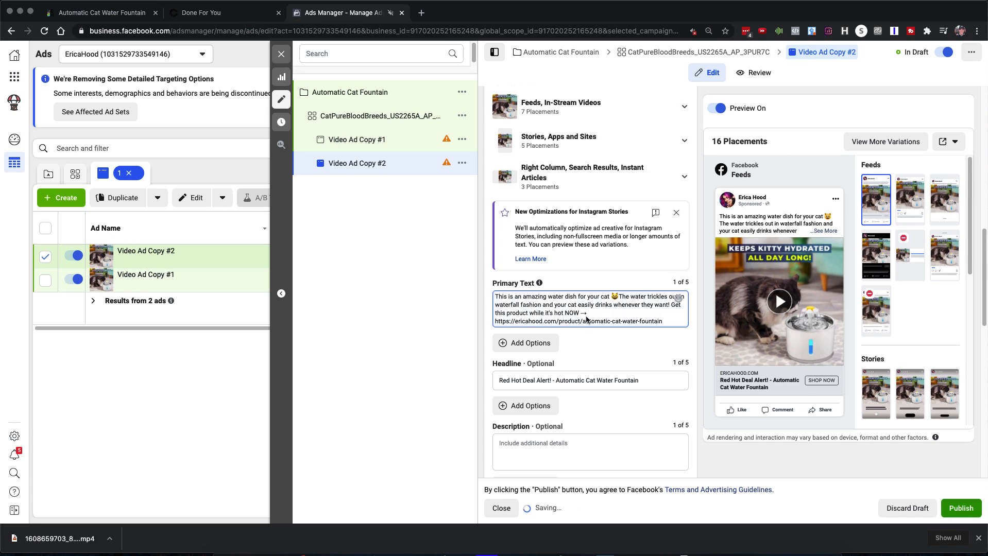
click(538, 344)
Replace the headline with Done For You's second one, "We've got an amazing store filled with the products you want or the prices you LOVE!"
click(212, 14)
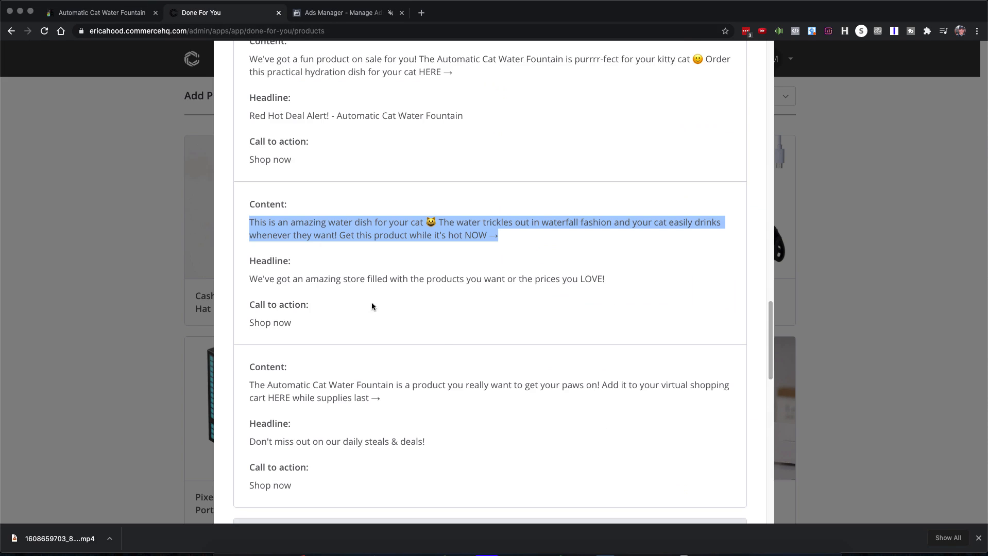
drag(250, 279, 627, 284)
key(super+c)
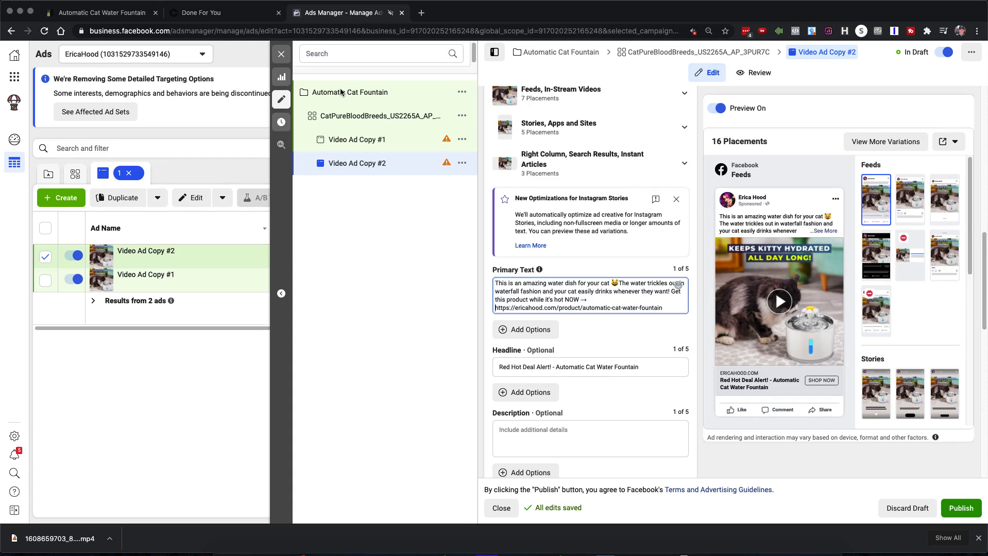
click(351, 14)
drag(656, 367, 476, 365)
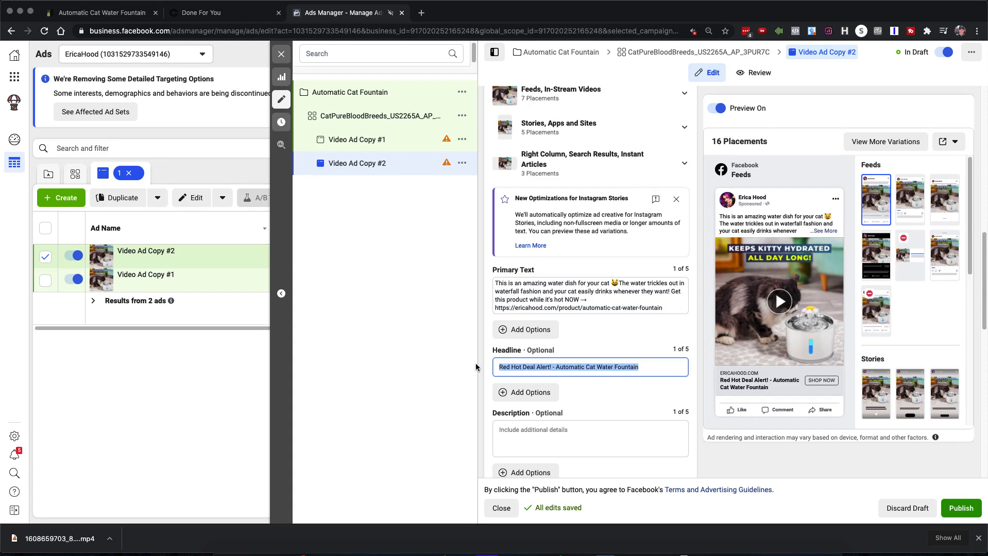
key(super+v)
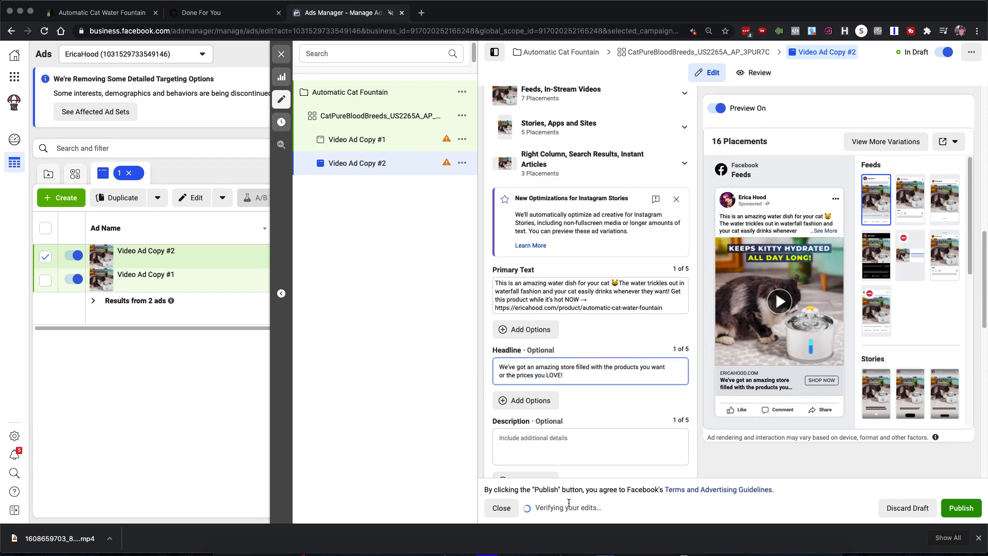
scroll(580, 366, down, 1)
scroll(580, 365, down, 1)
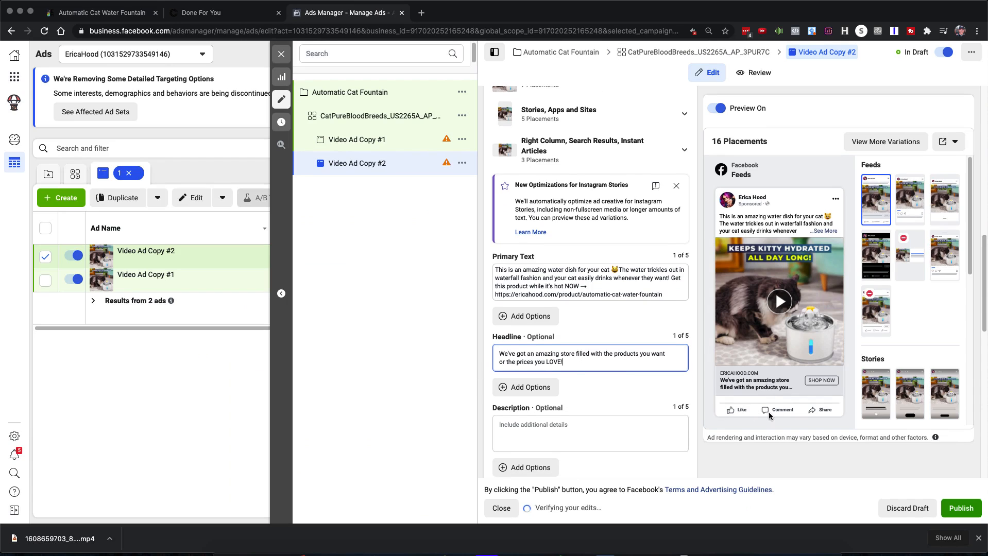
Examine the remaining ad copy variant and the ad targeting for Ad Sets 1 to 3 in Done For You
click(247, 10)
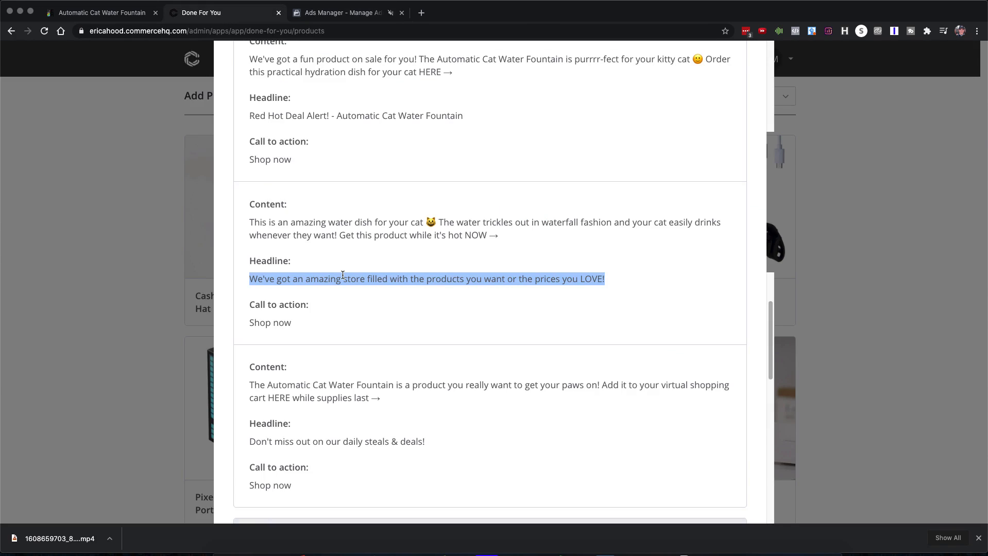
click(343, 12)
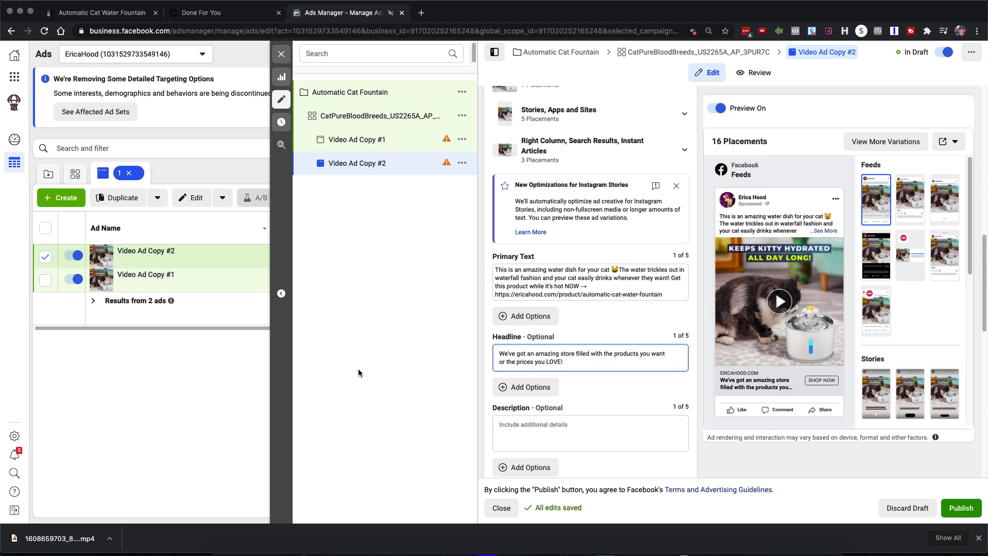
click(205, 14)
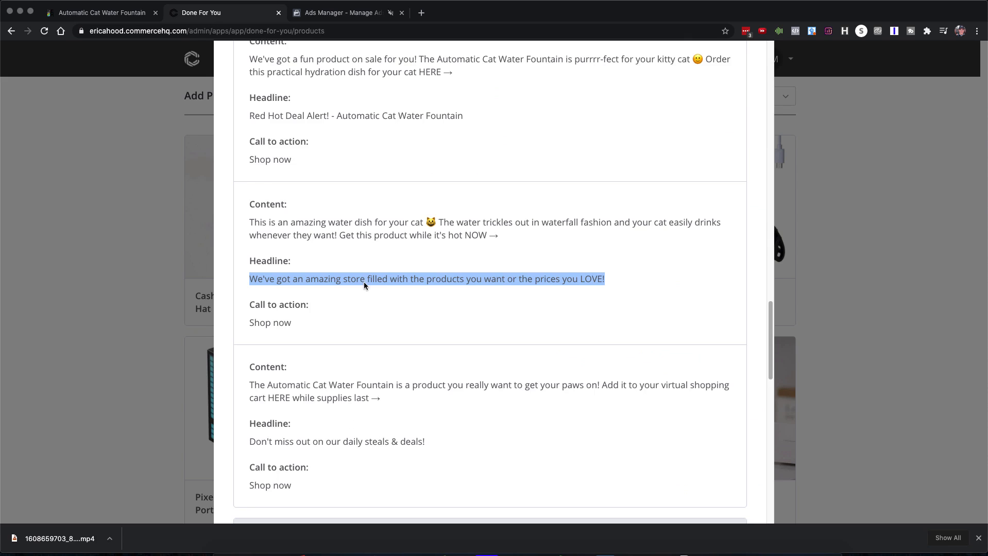
scroll(359, 309, down, 8)
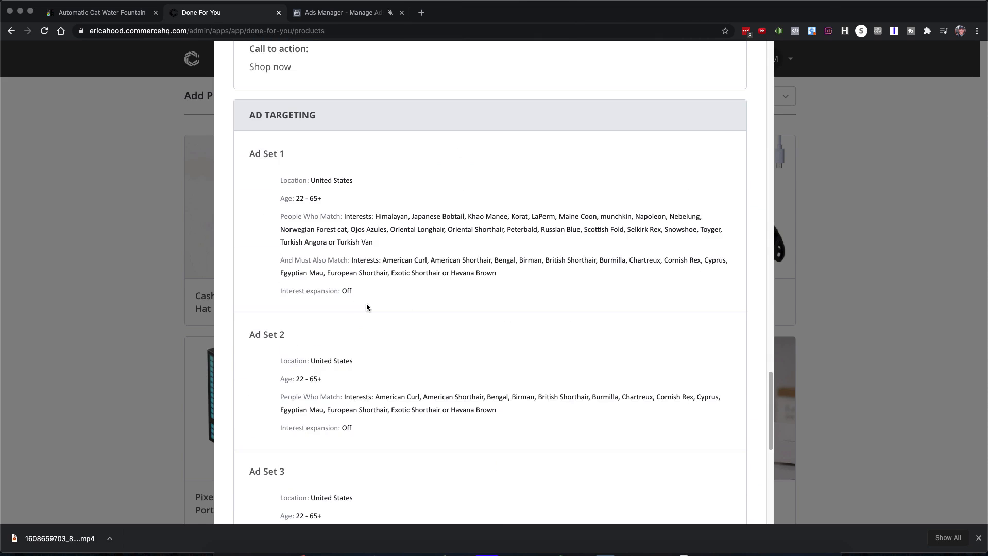
scroll(492, 367, up, 6)
scroll(492, 366, down, 9)
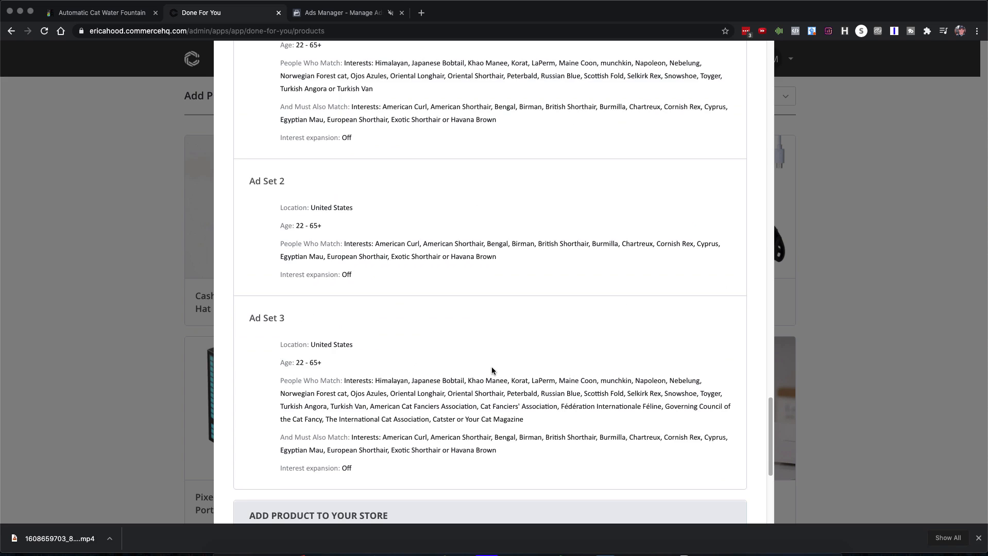
scroll(492, 367, up, 8)
scroll(489, 368, down, 5)
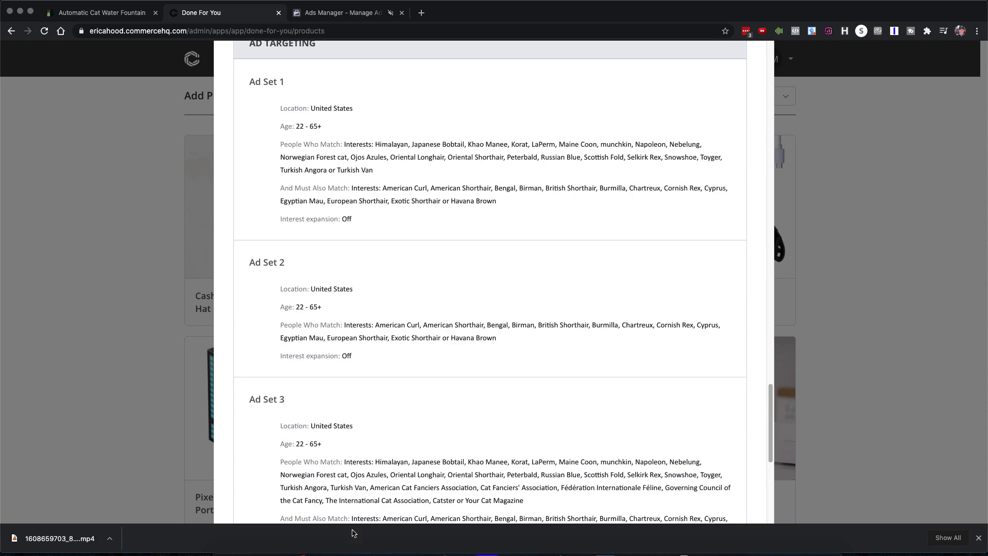
scroll(489, 386, down, 1)
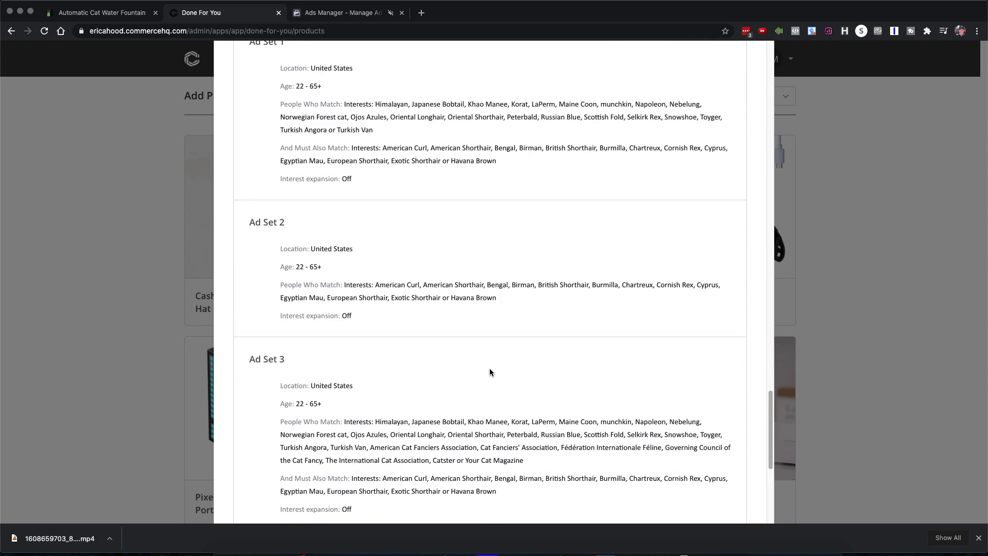
scroll(488, 369, up, 10)
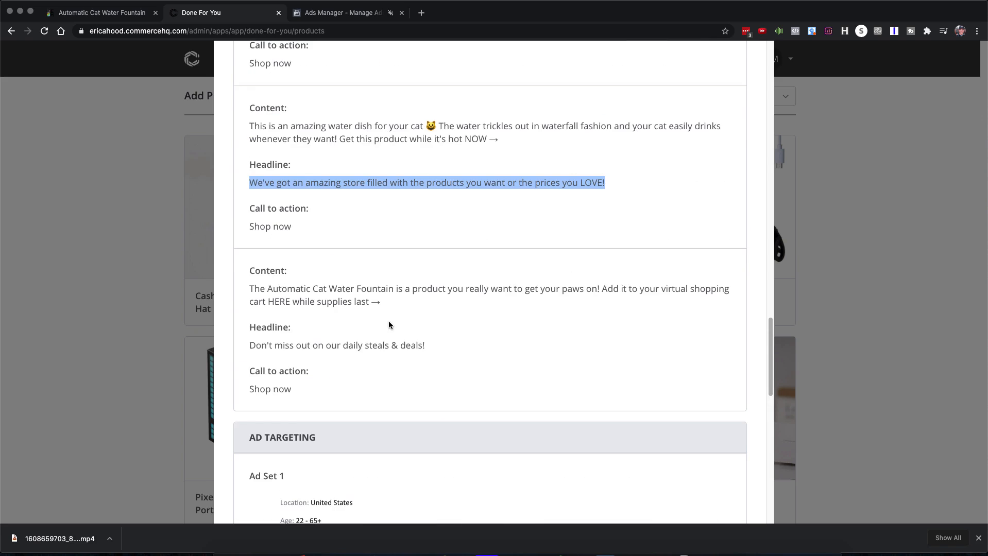
scroll(389, 322, up, 1)
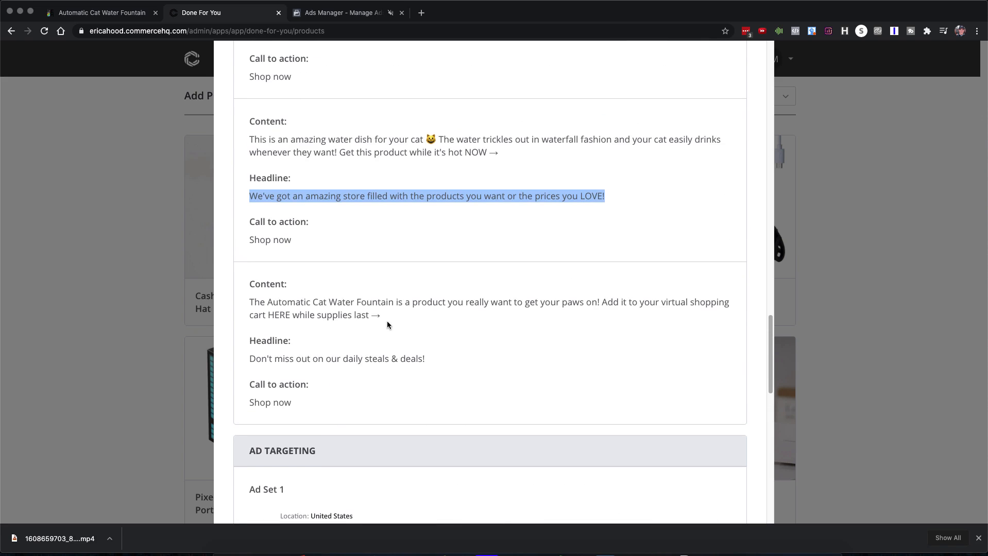
Quickly duplicate the ad Video Ad Copy #2 in Ads Manager and rename the duplicate "Video Ad Copy #3"
click(351, 7)
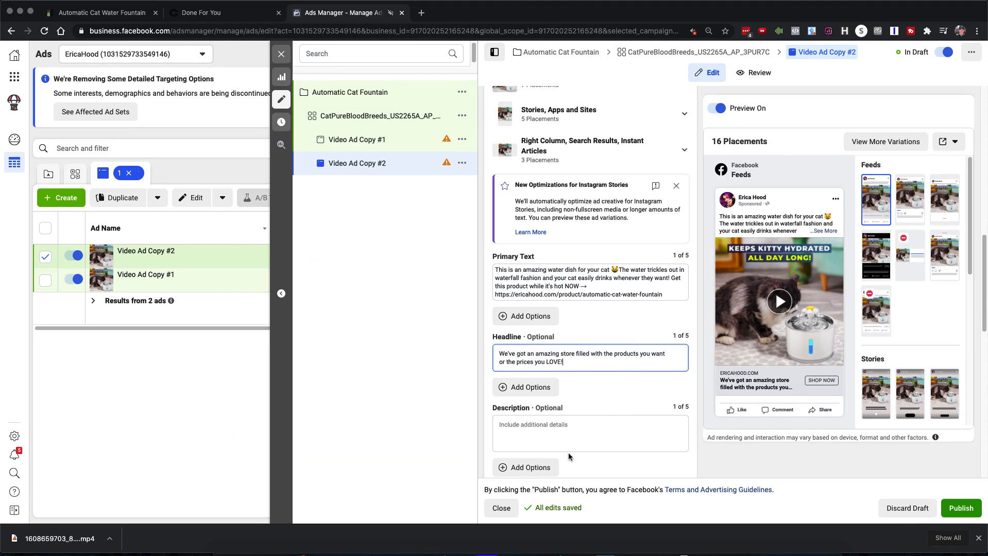
scroll(579, 431, down, 1)
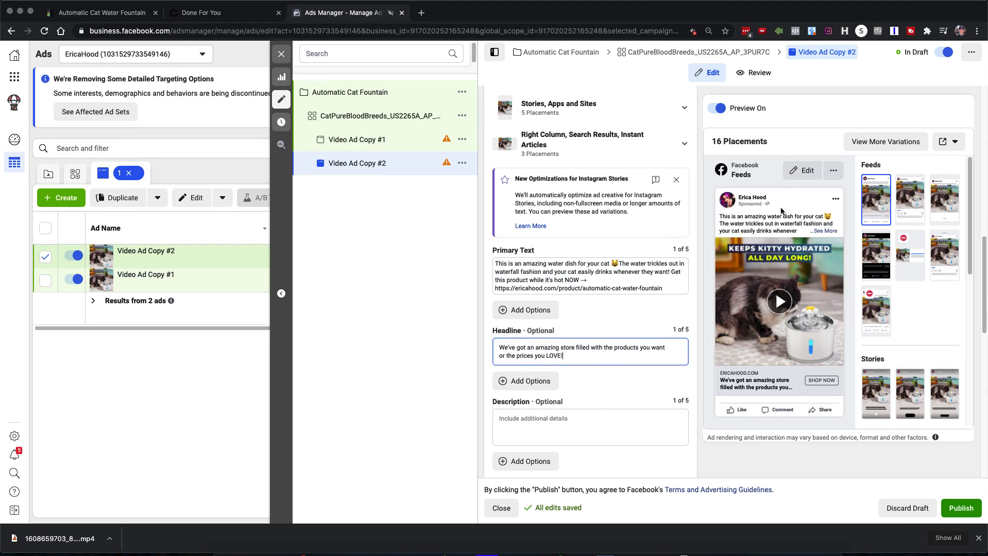
click(462, 163)
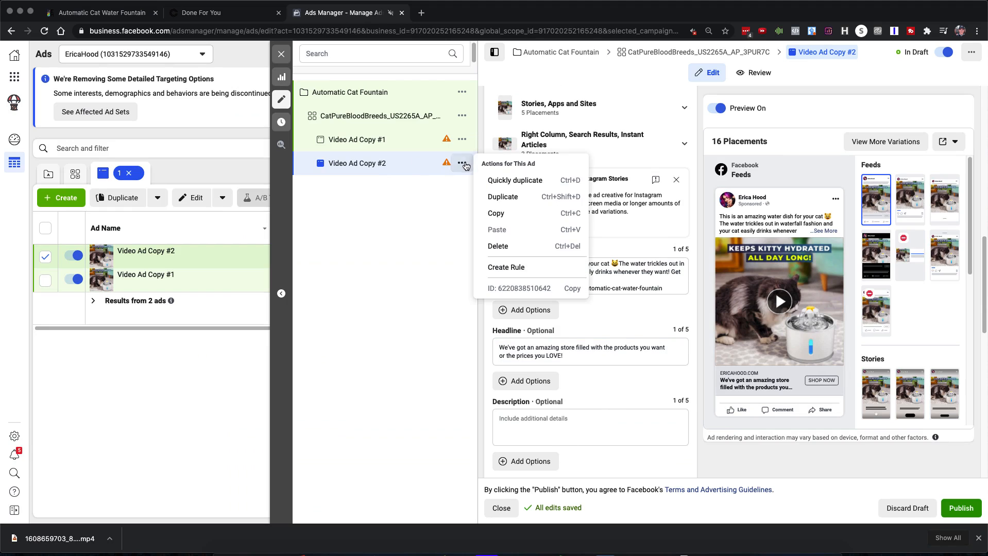
click(505, 181)
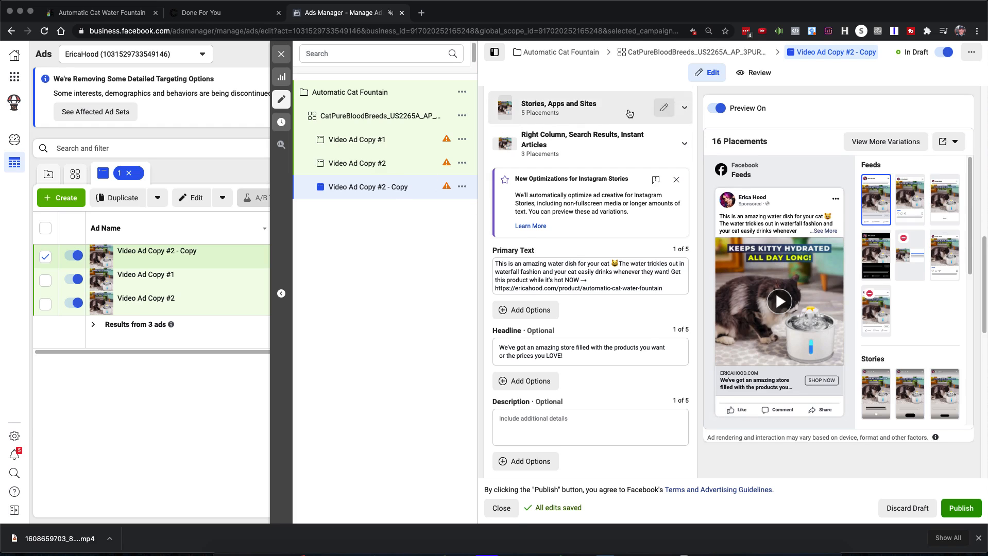
scroll(615, 201, up, 6)
scroll(616, 201, up, 5)
click(588, 129)
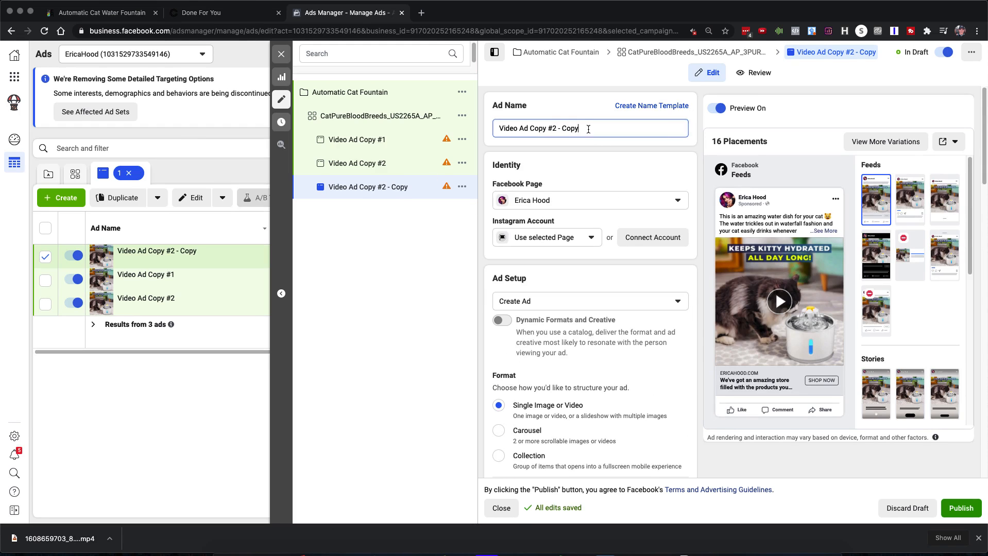
key(BackSpace)
key(BackSpace)
key(BackSpace)
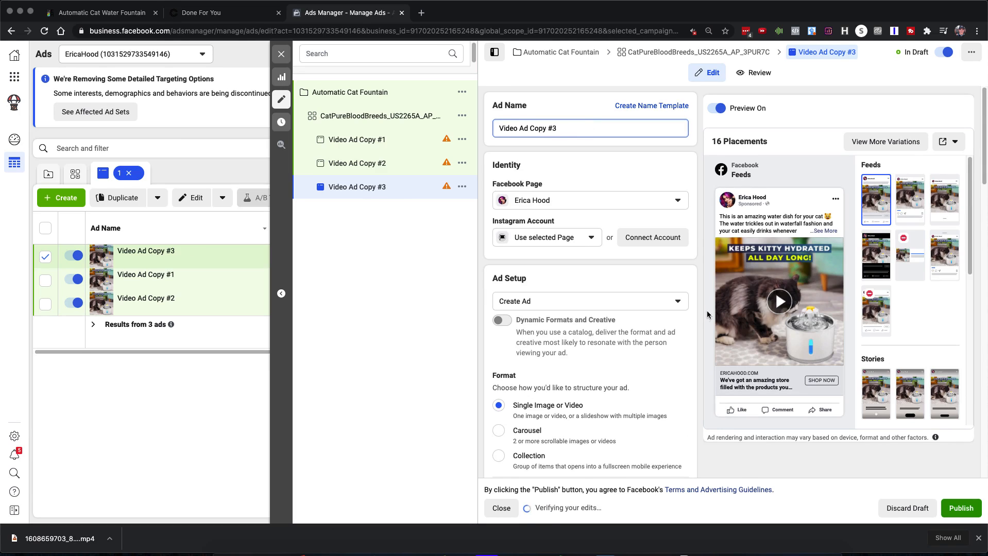
Replace the primary text with Done For You's third content, "The Automatic Cat Water Fountain is a product…", keeping the product link after the arrow, separated by a space
scroll(590, 363, down, 8)
scroll(590, 365, down, 8)
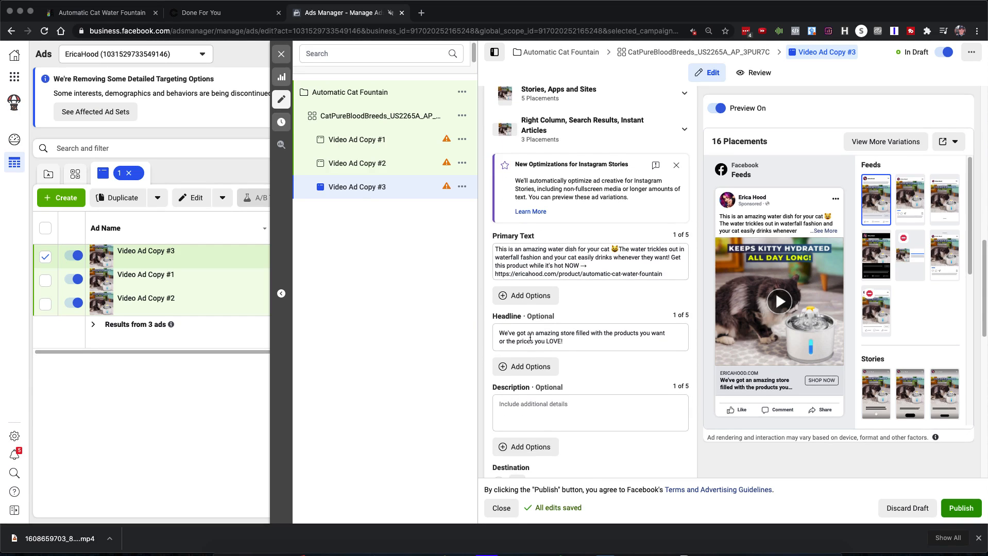
click(218, 20)
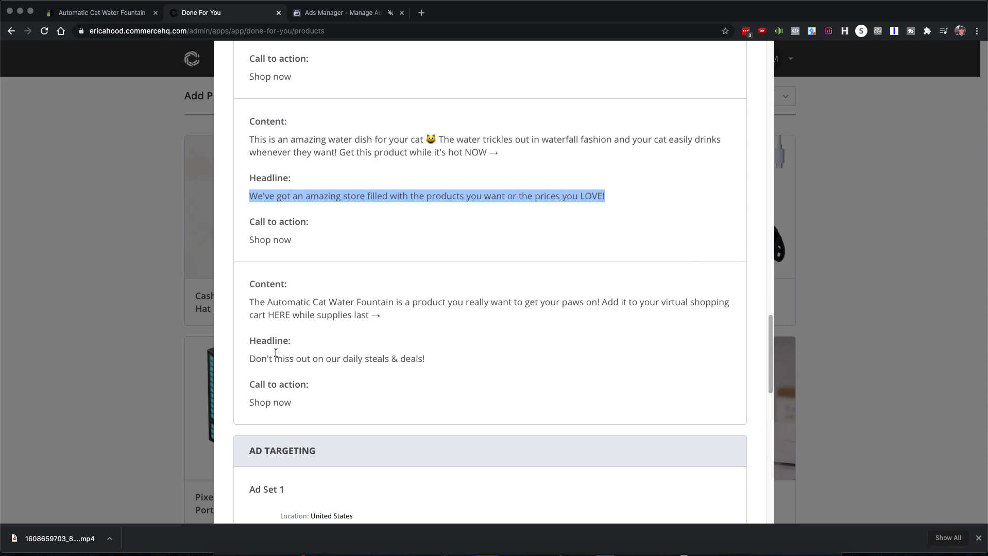
drag(250, 302, 415, 321)
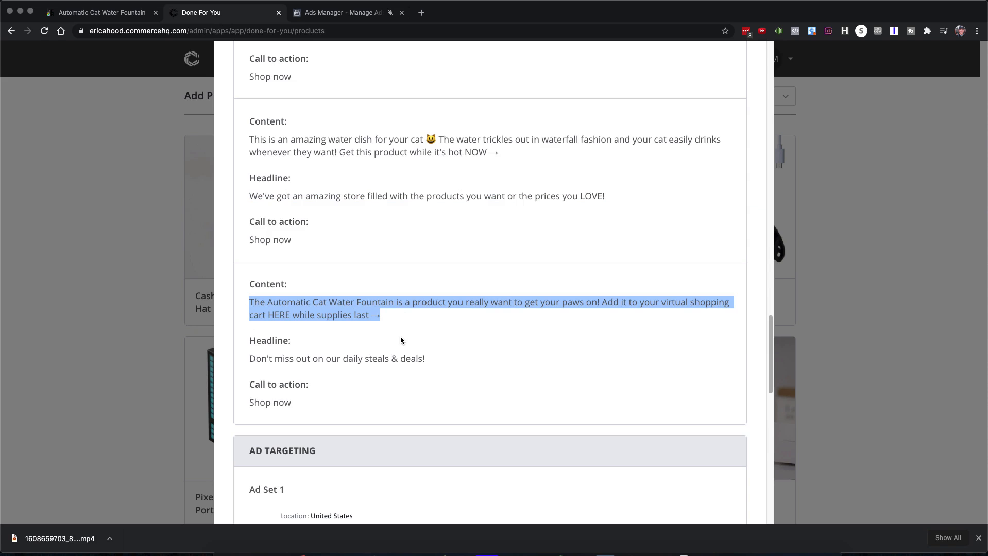
click(335, 14)
drag(587, 267, 482, 248)
key(super+v)
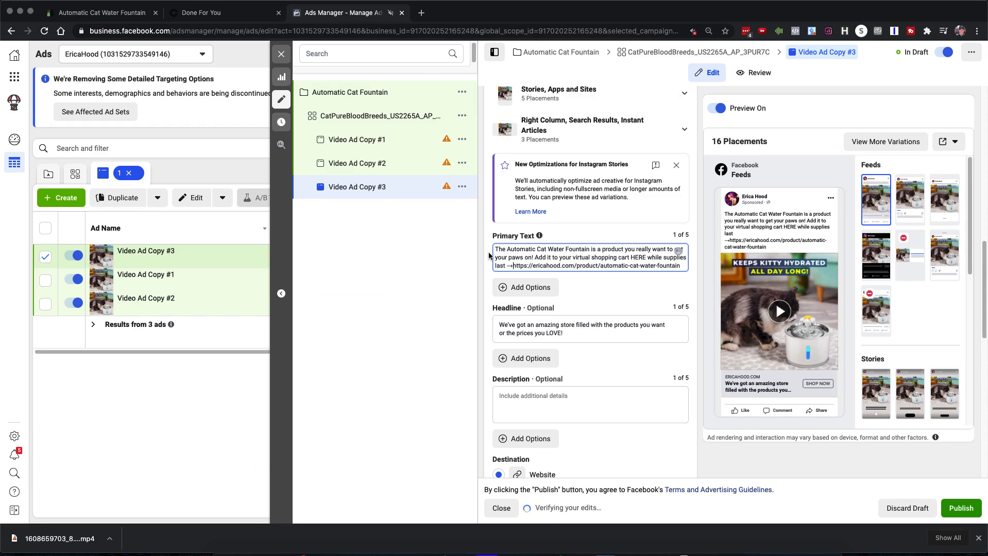
click(512, 265)
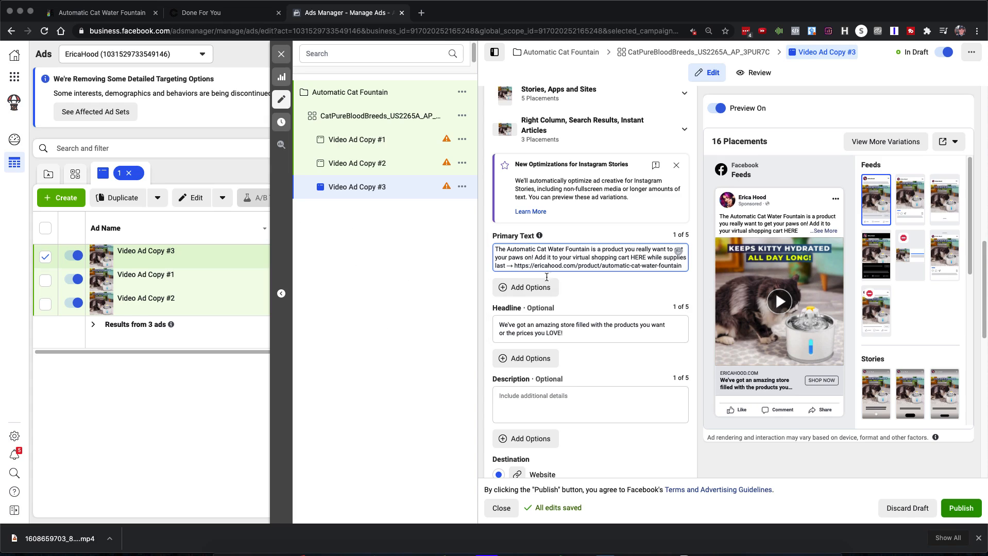
Replace the headline of Video Ad Copy #3 with Done For You's third one, "Don't miss out on our daily steals & deals!"
scroll(596, 400, down, 4)
mouse_move(534, 390)
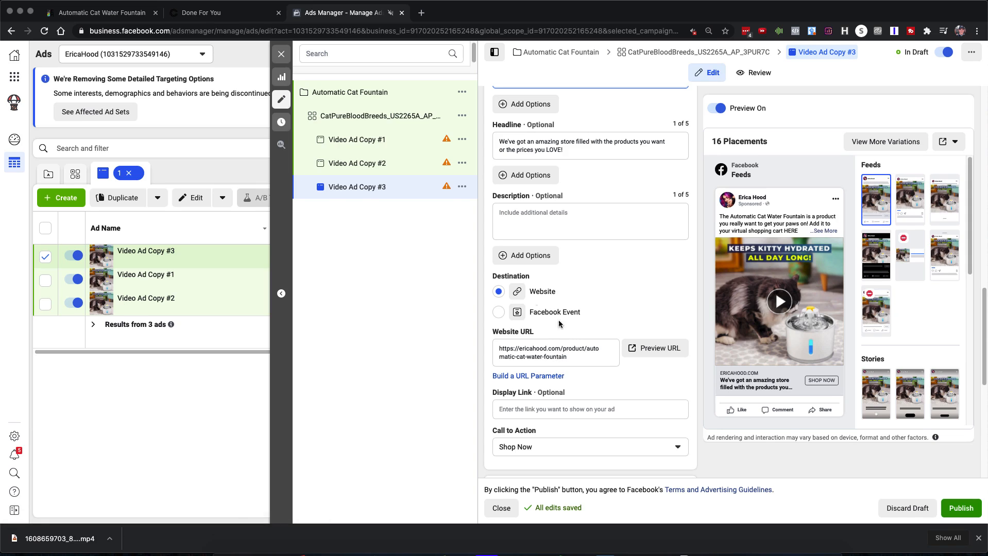
scroll(584, 302, up, 4)
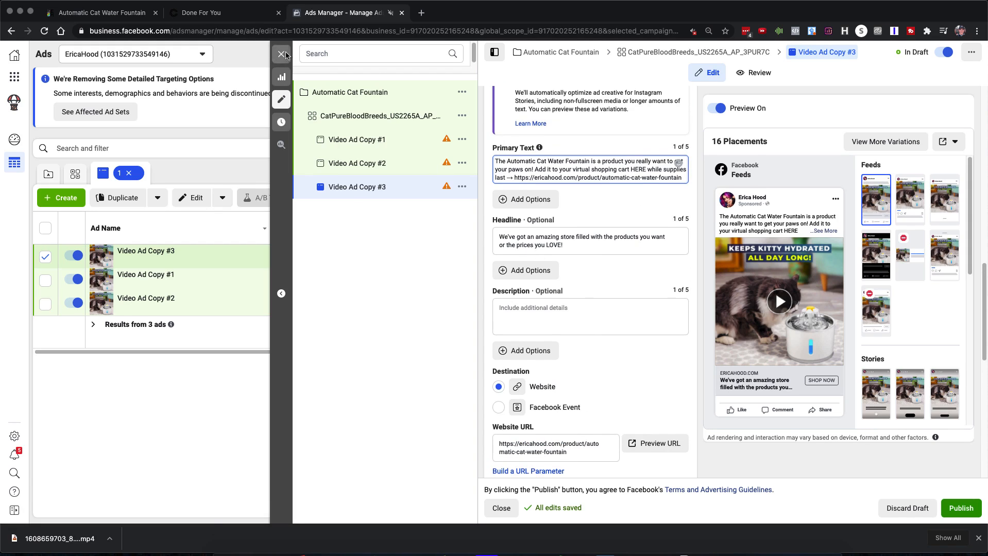
click(207, 14)
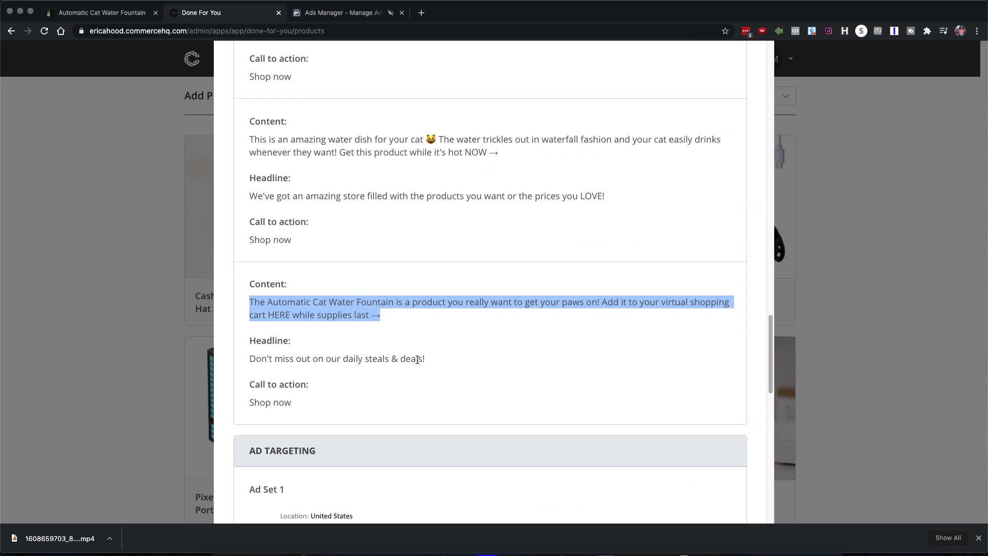
drag(425, 360, 229, 363)
key(super+c)
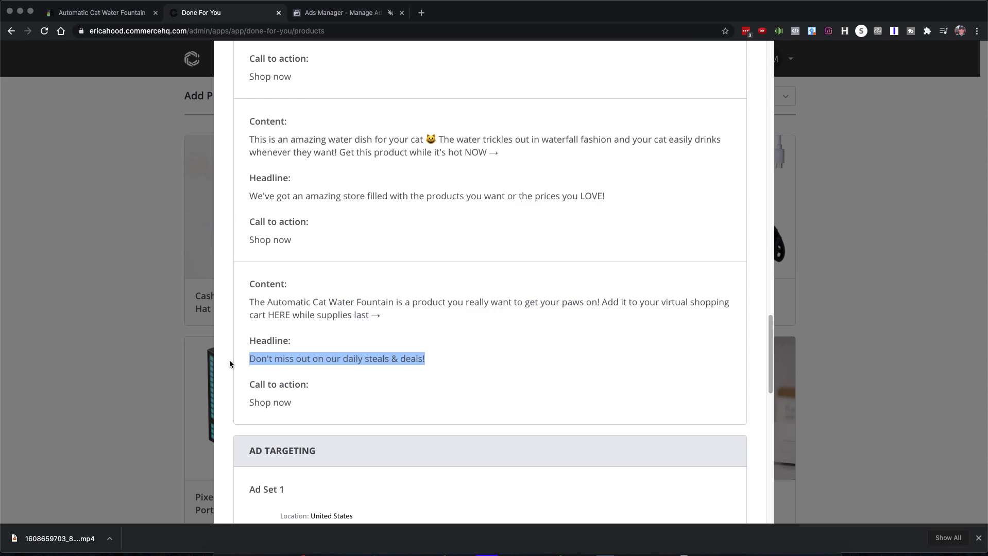
click(344, 13)
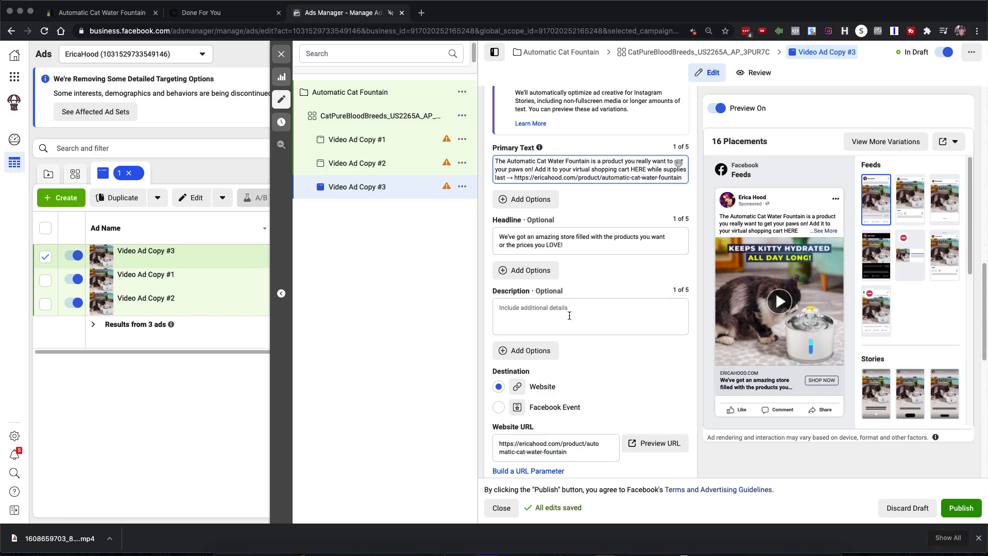
triple_click(589, 243)
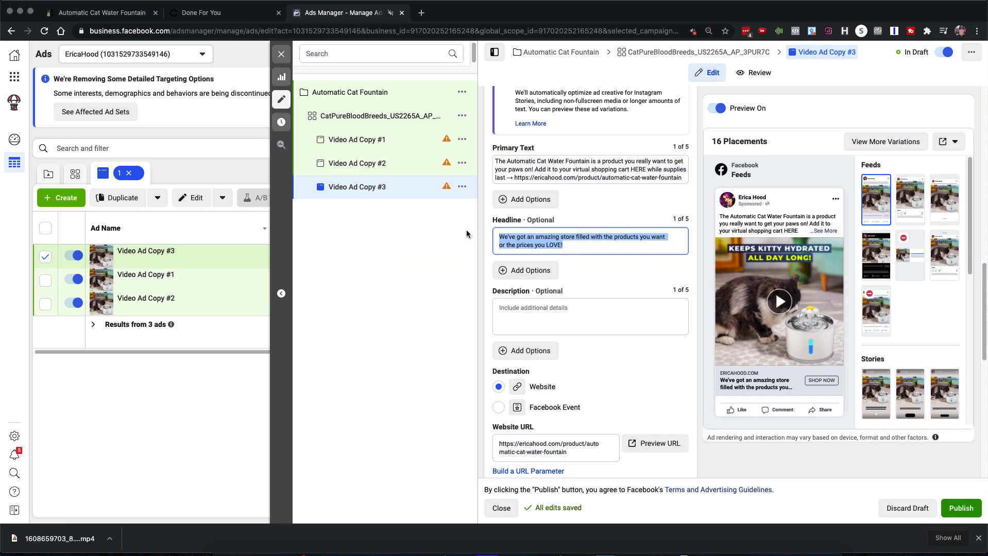
key(super+v)
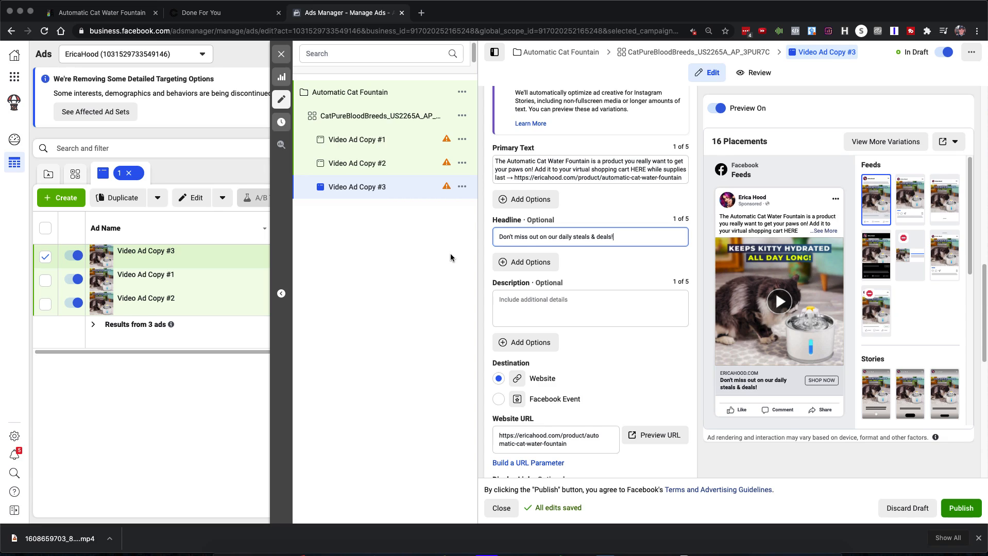
Open the AWW online whiteboard (awwapp.com) in a new browser tab and start a blank drawing board
click(421, 13)
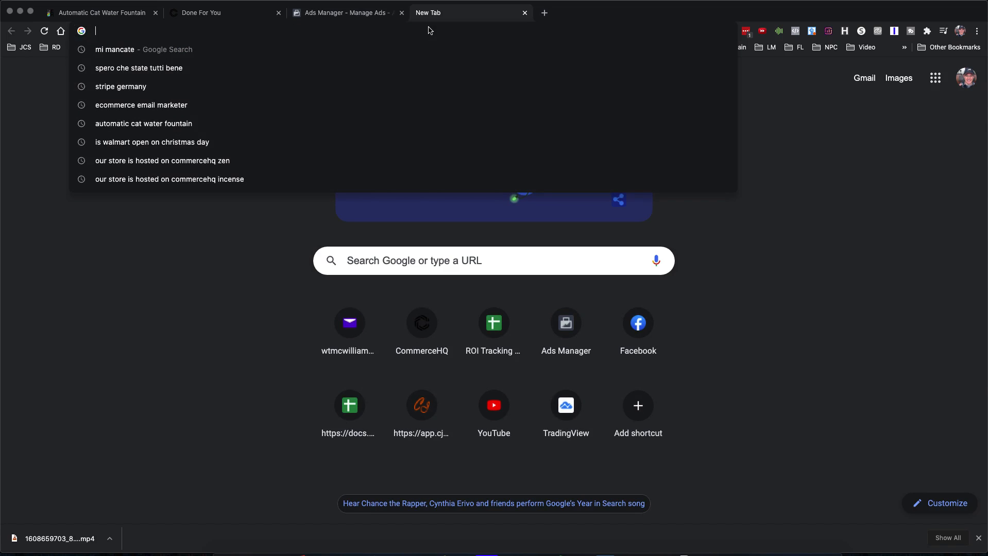
text(aww)
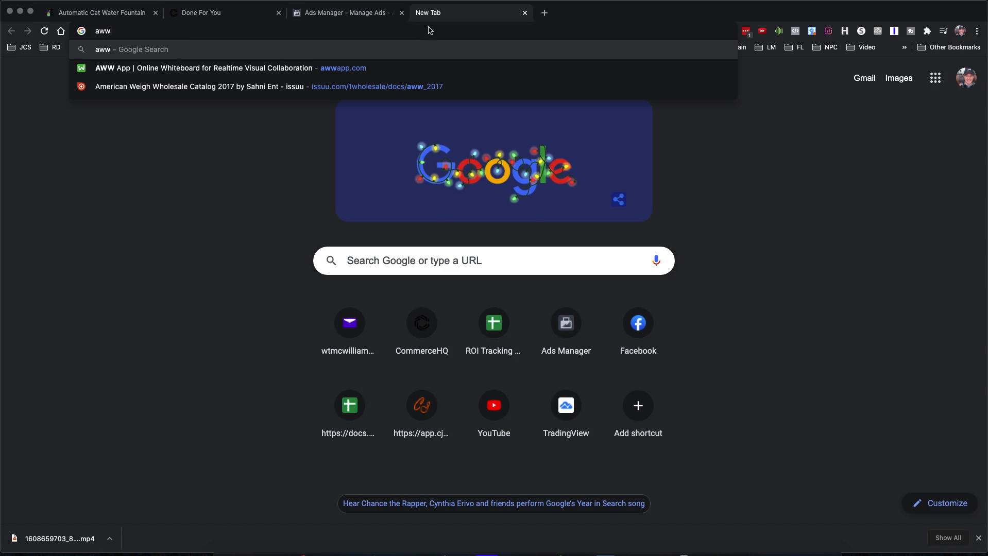
click(234, 69)
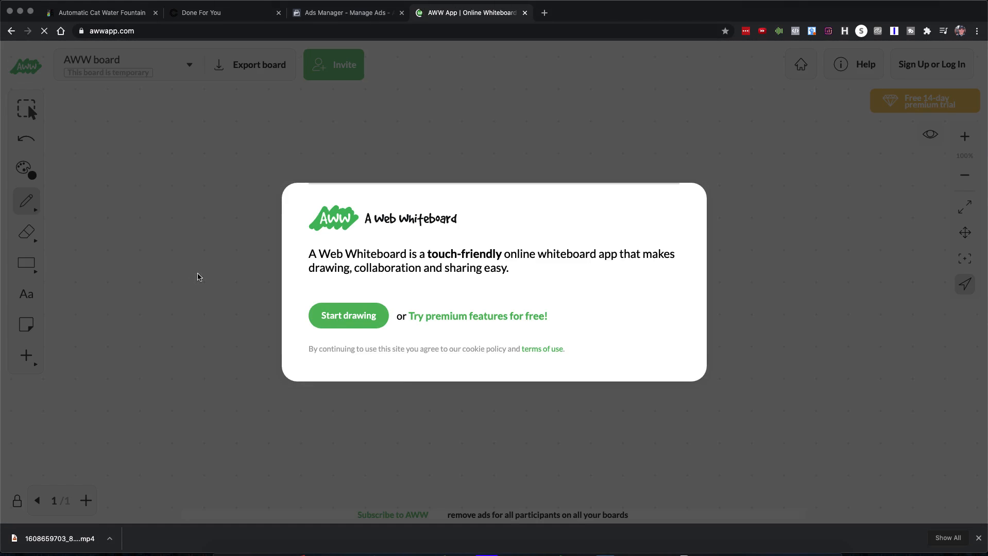
click(338, 317)
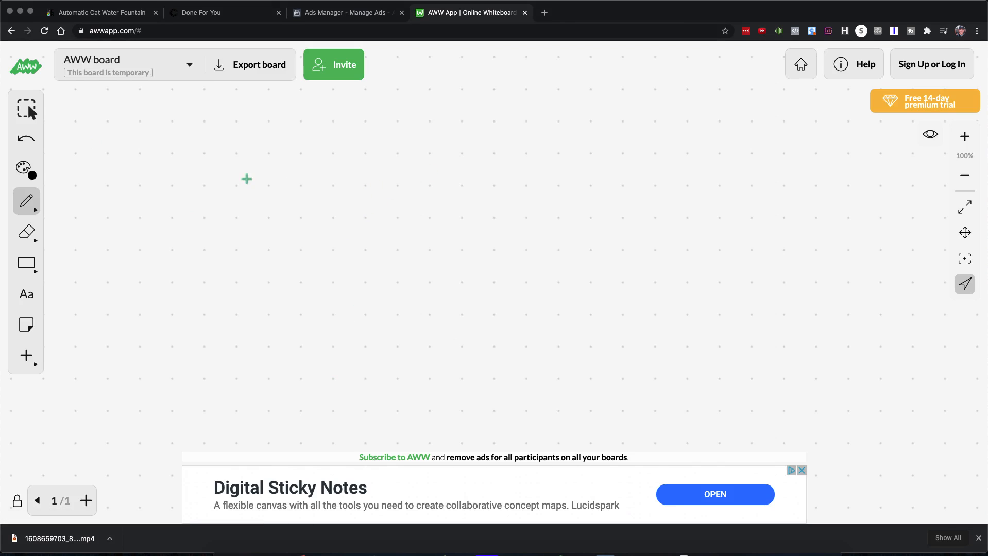
Sketch a row of three circles near the upper part of the board and number them 1 to 3
mouse_move(211, 126)
mouse_down()
mouse_move(205, 135)
mouse_move(234, 132)
mouse_move(212, 125)
mouse_move(241, 148)
mouse_move(266, 126)
mouse_up()
mouse_move(331, 132)
mouse_down()
mouse_move(345, 166)
mouse_move(317, 124)
mouse_up()
mouse_move(223, 132)
mouse_down()
mouse_move(221, 146)
mouse_move(274, 156)
mouse_move(326, 144)
mouse_move(310, 155)
mouse_up()
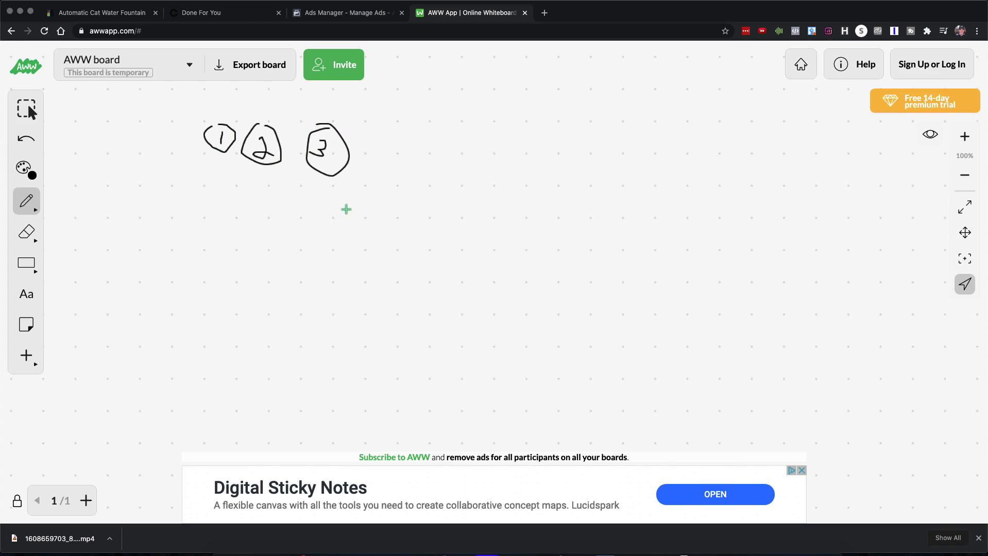
Sketch a second row of five circles below the first row and number them 1 to 5
mouse_move(125, 238)
mouse_down()
mouse_move(127, 265)
mouse_move(126, 238)
mouse_move(150, 270)
mouse_move(165, 245)
mouse_move(157, 238)
mouse_move(198, 260)
mouse_move(192, 246)
mouse_up()
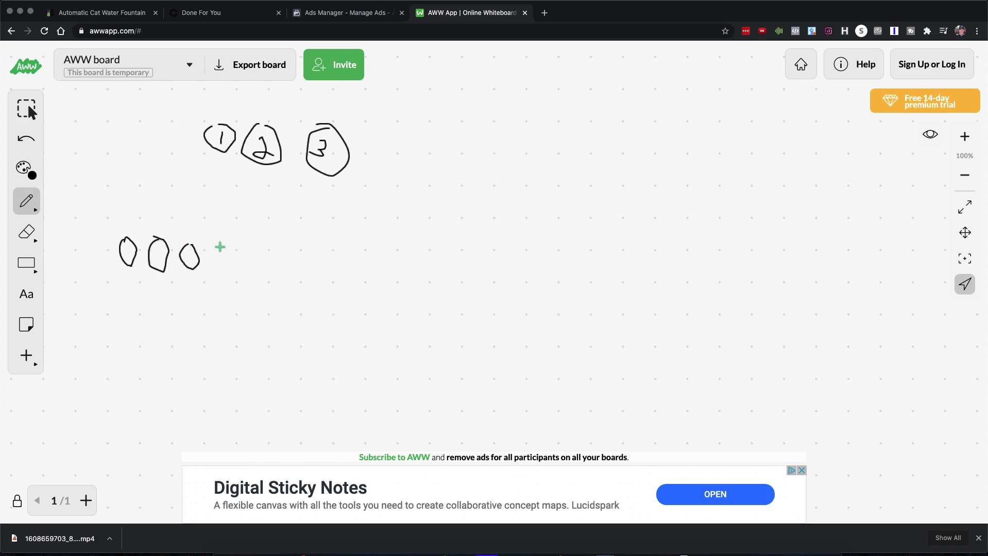
mouse_move(212, 242)
mouse_down()
mouse_move(211, 260)
mouse_move(243, 249)
mouse_move(217, 250)
mouse_move(267, 269)
mouse_move(259, 236)
mouse_up()
mouse_move(133, 245)
mouse_down()
mouse_move(133, 265)
mouse_move(165, 258)
mouse_move(159, 271)
mouse_move(226, 249)
mouse_move(231, 267)
mouse_move(253, 247)
mouse_move(247, 266)
mouse_up()
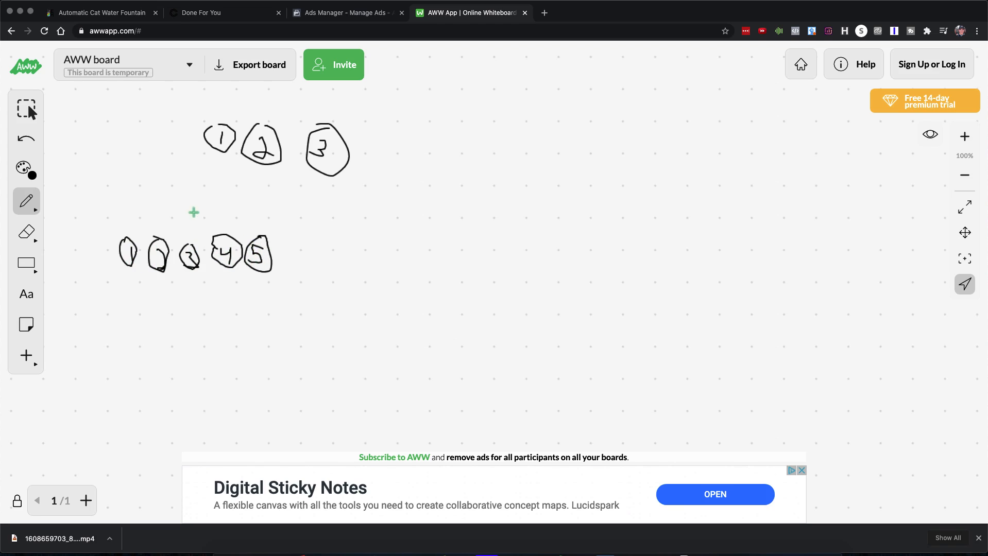
Add text labels: "Ad Sets" above the five circles, "Ads" above the three circles, and "Campaign" lower on the board
drag(73, 238, 75, 248)
click(26, 294)
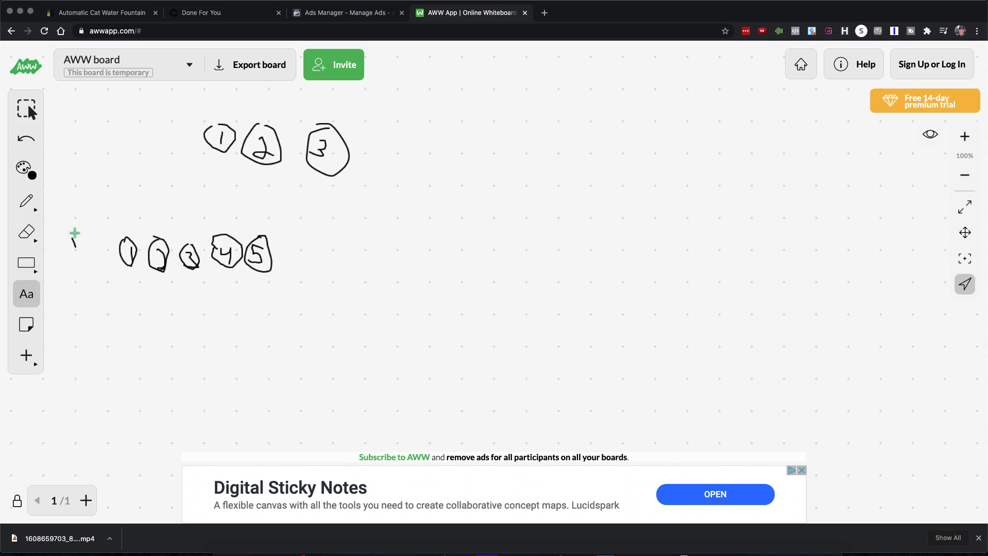
click(81, 221)
text(Ad )
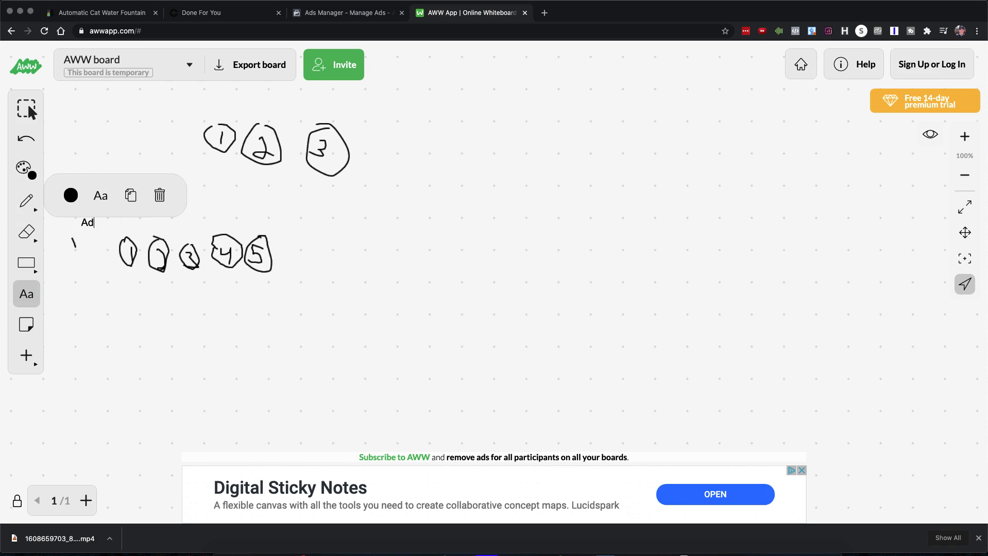
text(Sets)
click(209, 107)
click(217, 99)
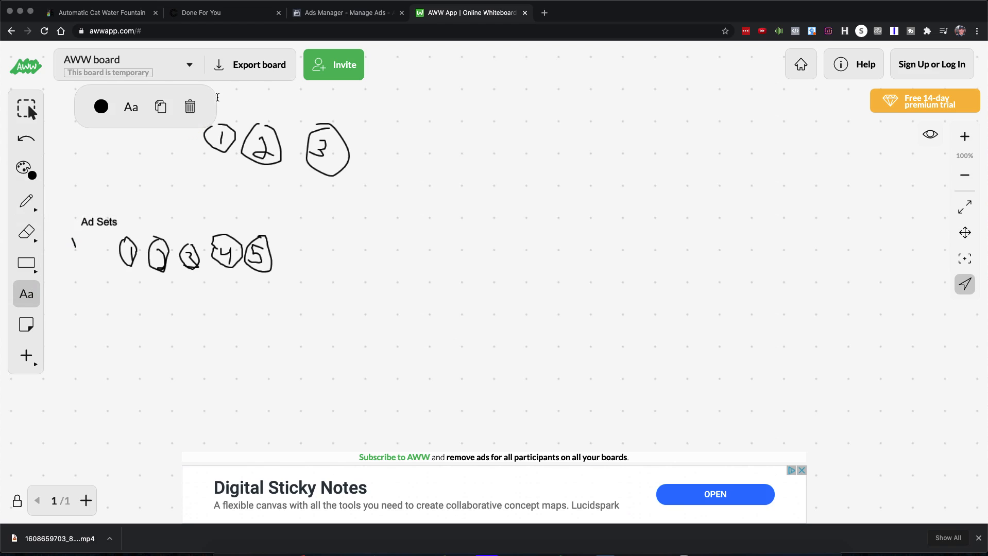
text(Ads)
click(89, 393)
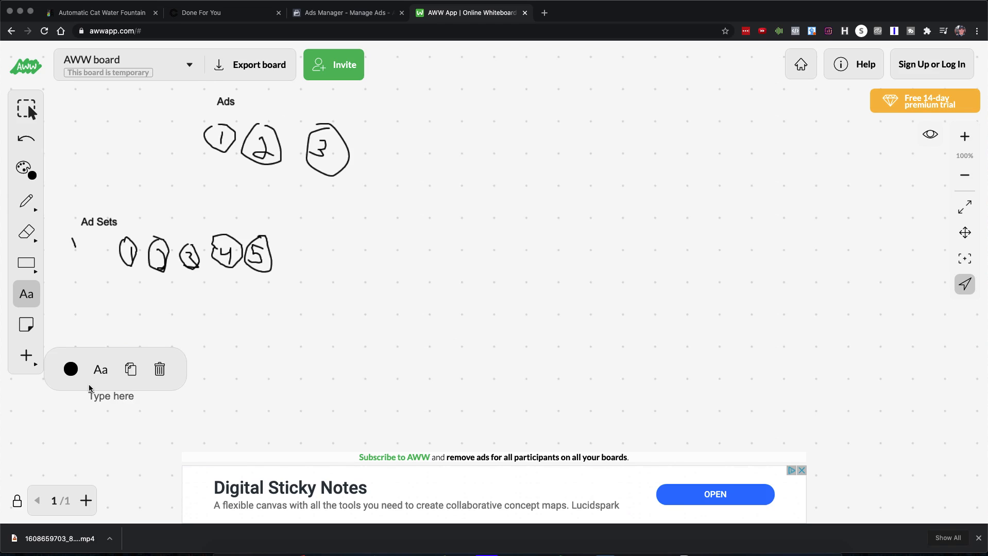
text(Campaign)
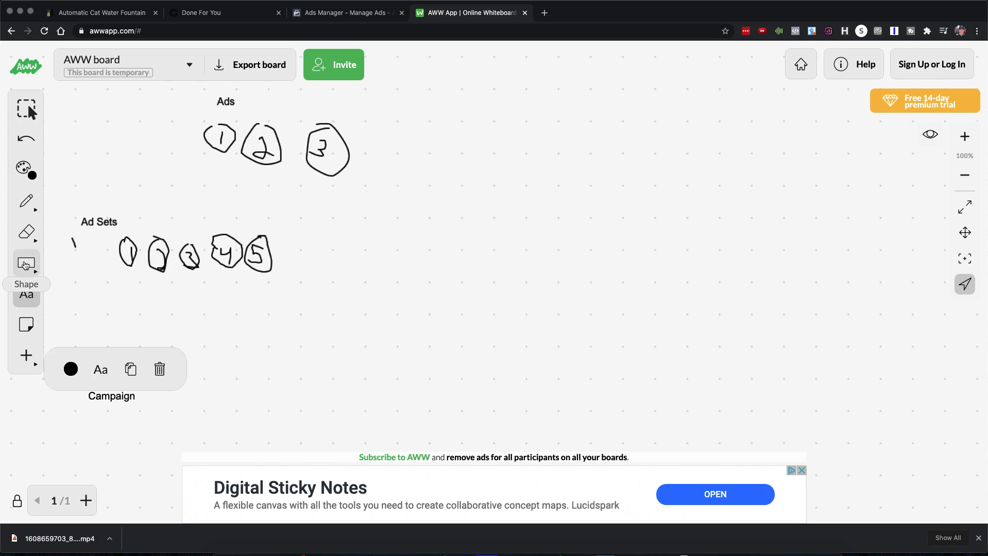
Draw an ellipse shape beside the Campaign label and handwrite the number 1 inside it with the pencil
click(26, 265)
click(133, 263)
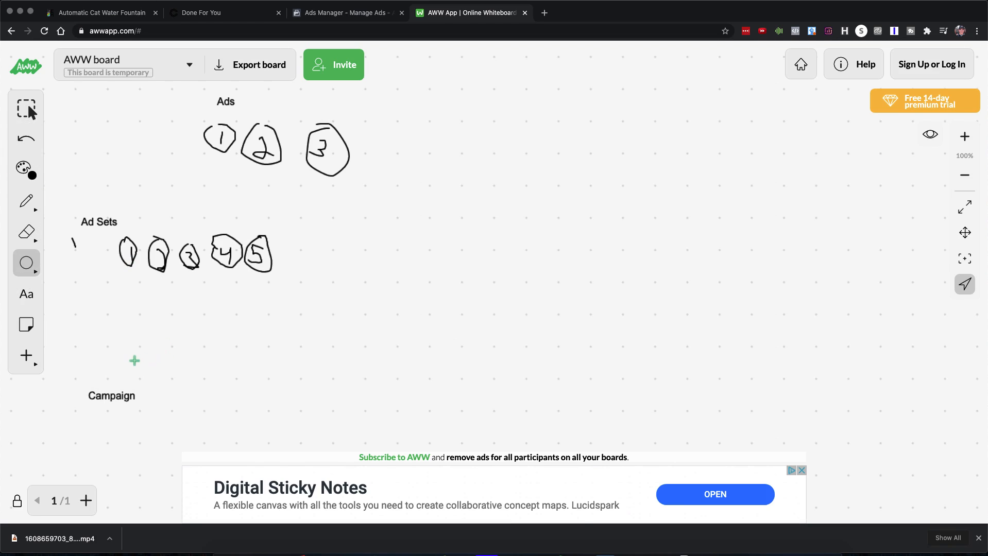
drag(134, 353, 179, 400)
click(27, 201)
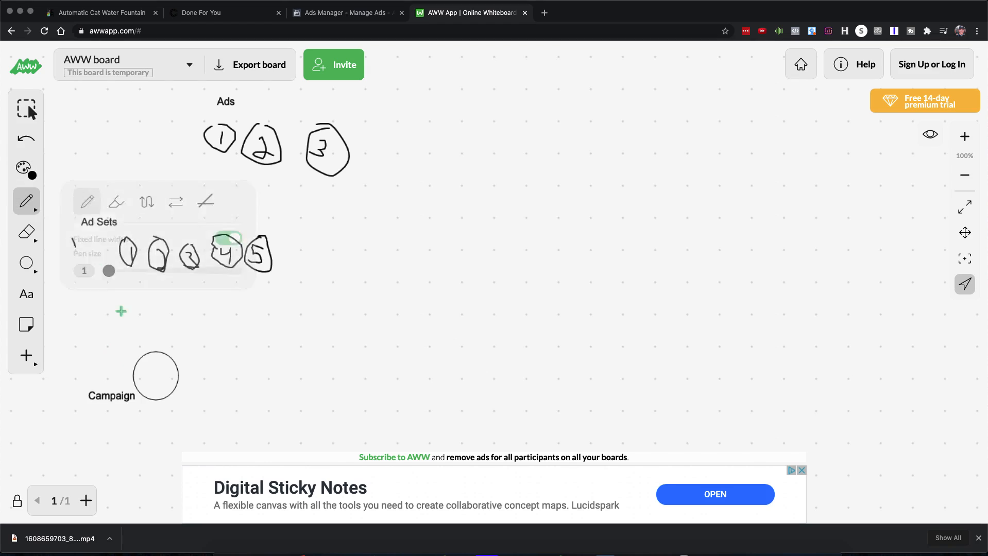
drag(151, 366, 154, 386)
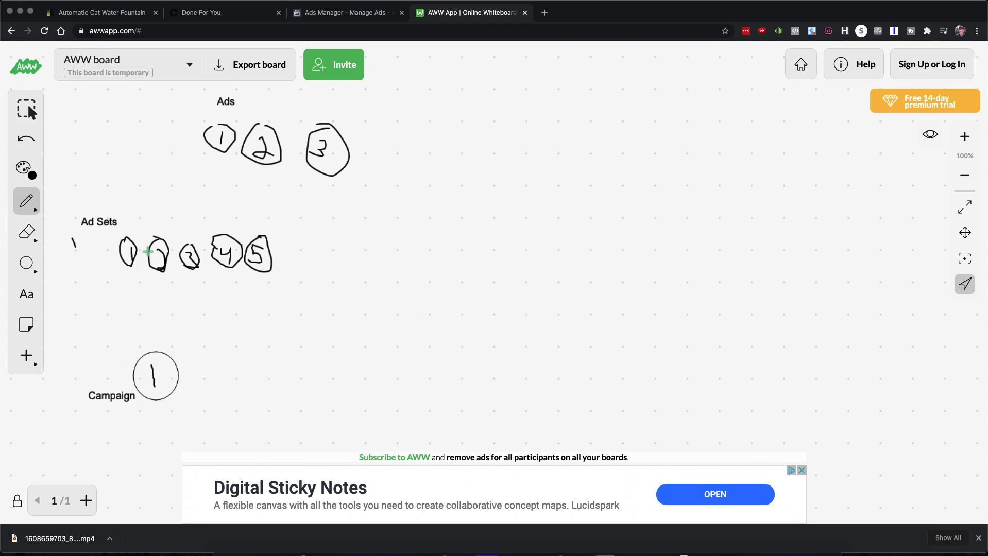
Encircle the whole Ads group with a freehand loop and draw a line from it to each of the five ad set circles
mouse_move(256, 93)
mouse_down()
mouse_move(166, 150)
mouse_move(375, 185)
mouse_move(257, 89)
mouse_up()
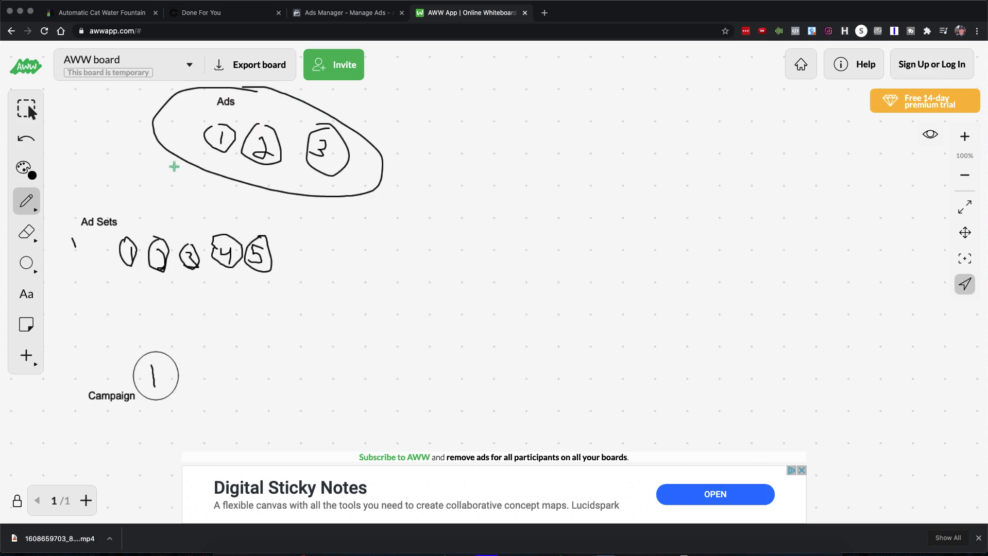
drag(174, 165, 134, 233)
drag(188, 175, 166, 235)
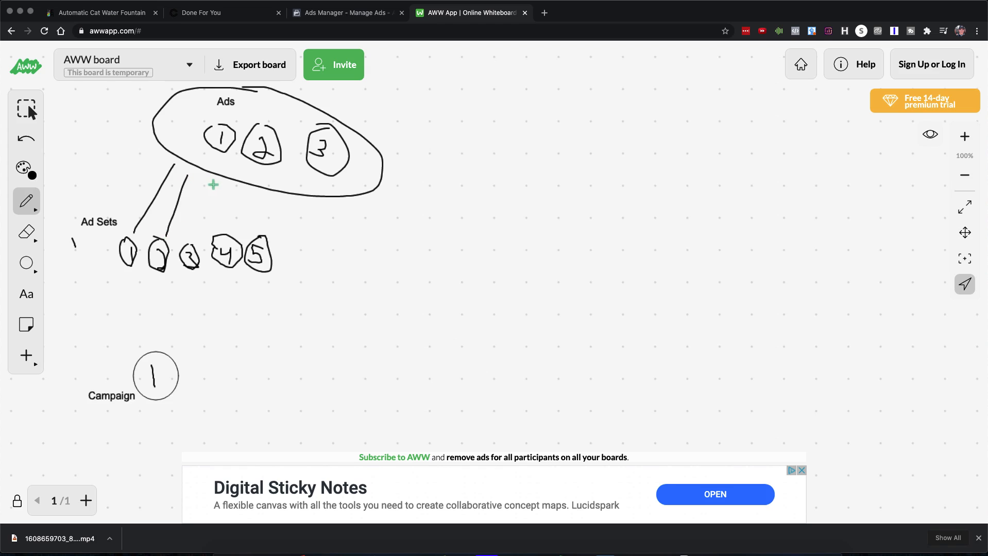
drag(213, 184, 189, 242)
drag(240, 189, 230, 235)
drag(266, 199, 264, 237)
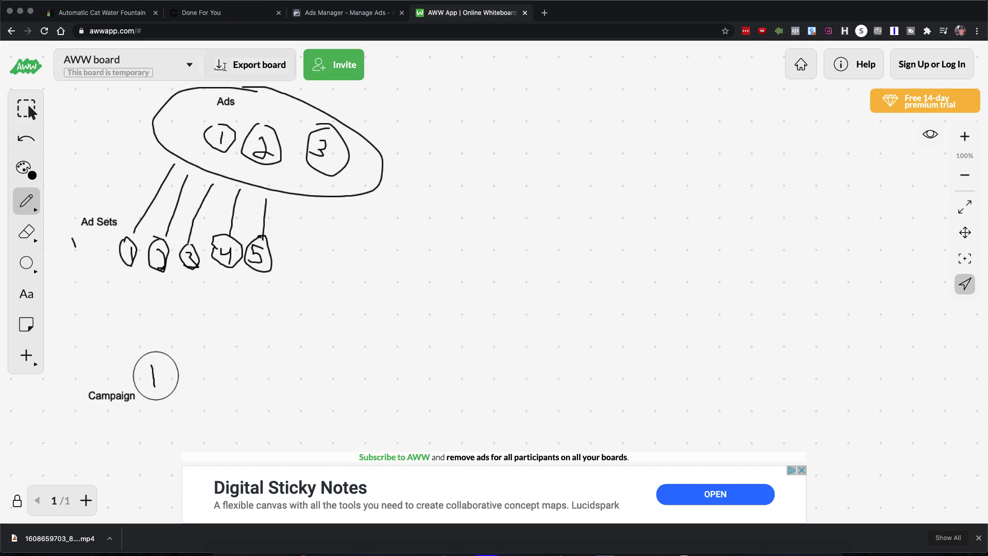
Draw lines connecting each of the five ad set circles to the Campaign circle on the whiteboard
click(320, 12)
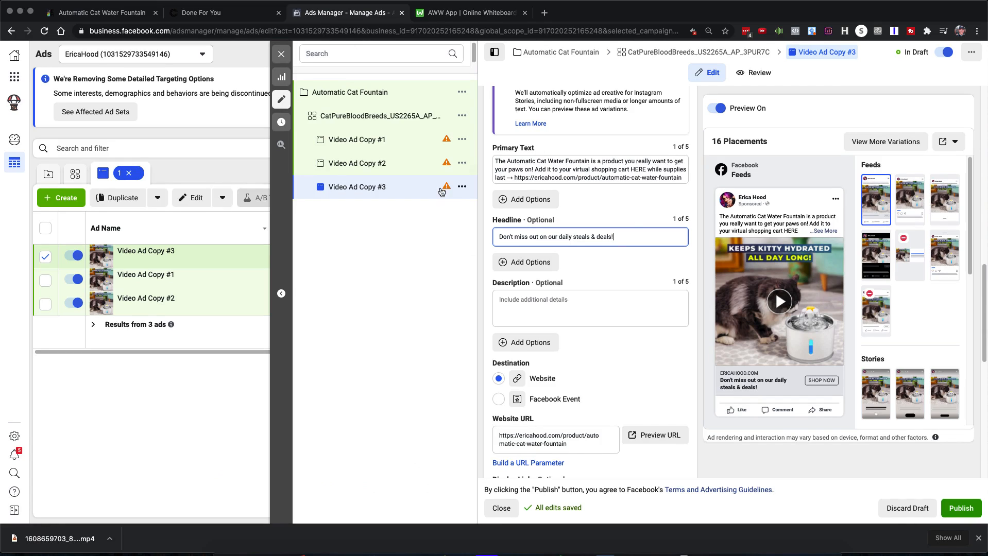
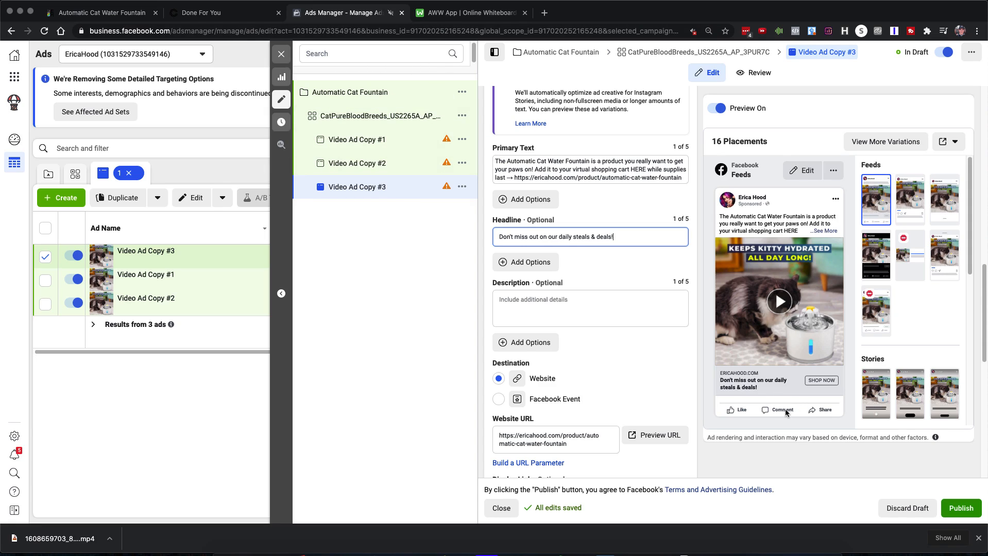
click(452, 13)
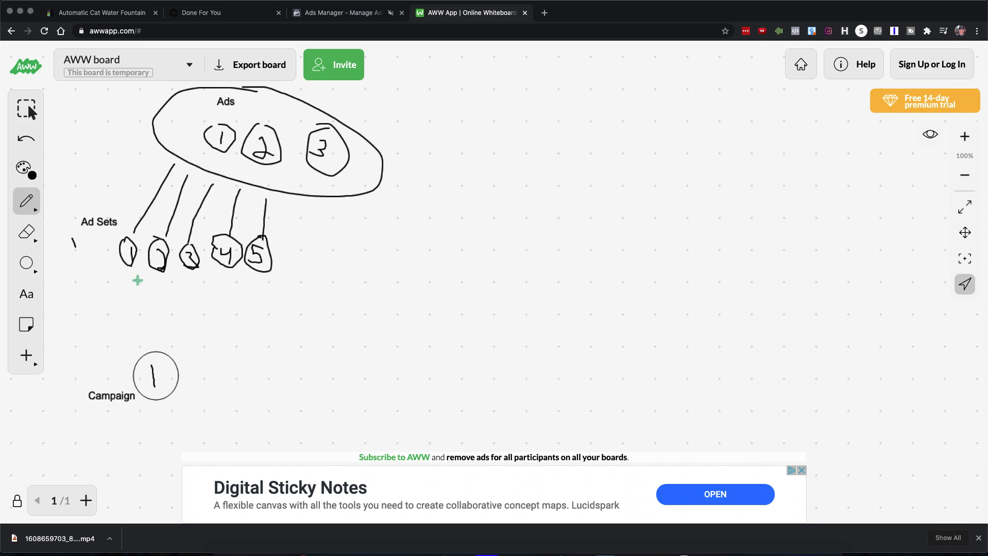
drag(137, 281, 166, 344)
drag(164, 280, 166, 353)
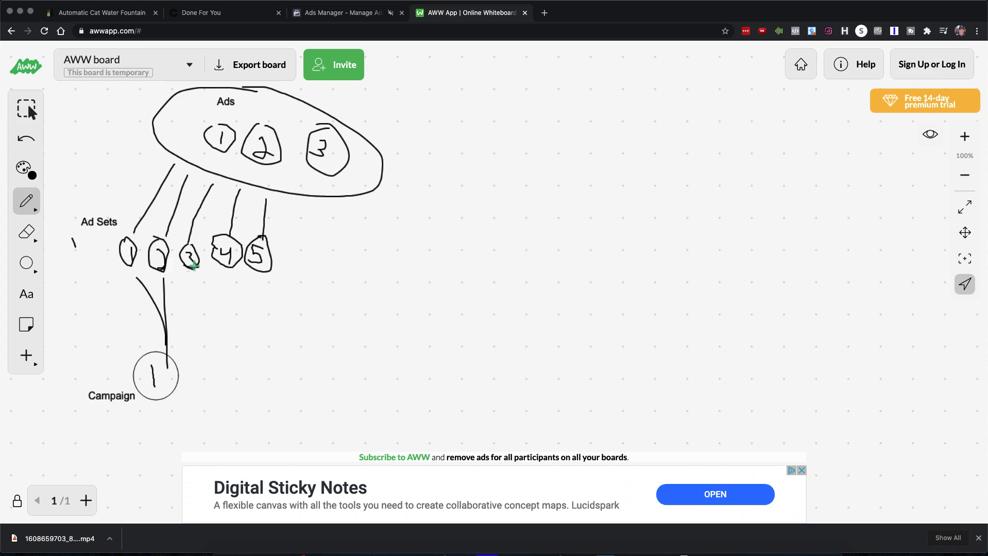
drag(188, 278, 152, 356)
drag(217, 265, 164, 342)
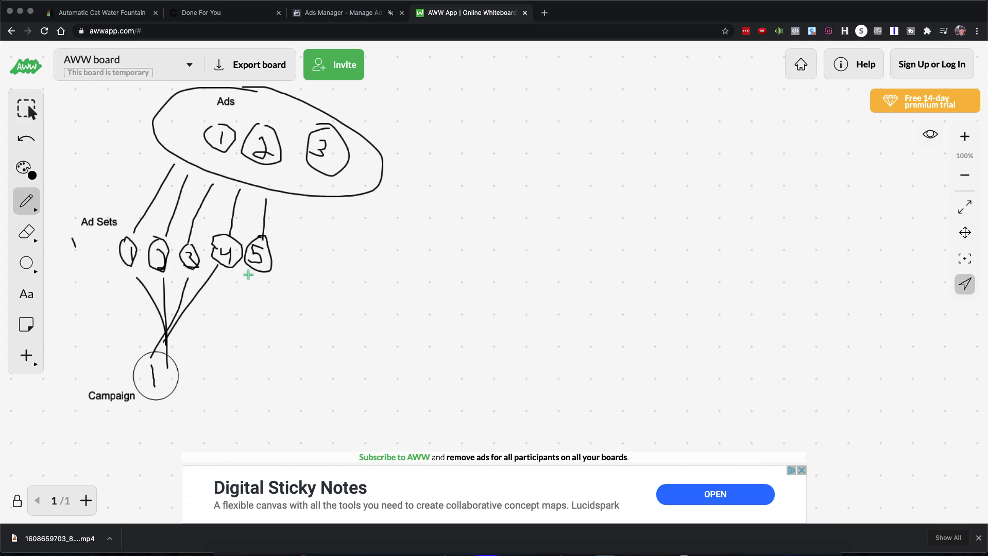
drag(248, 275, 163, 341)
Switch to Ads Manager, close the Video Ad Copy #3 editor and select all three video ads in the list
click(332, 15)
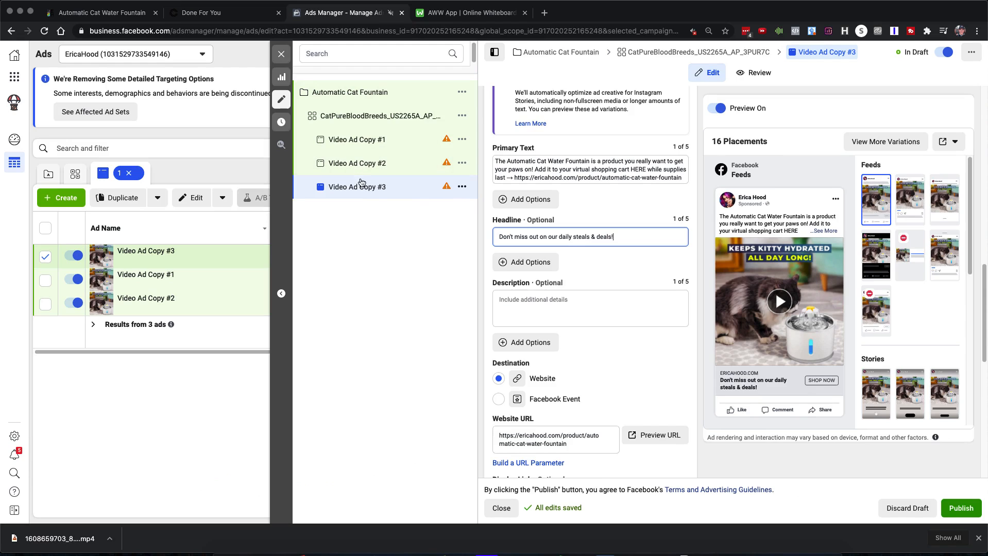
scroll(635, 220, up, 1)
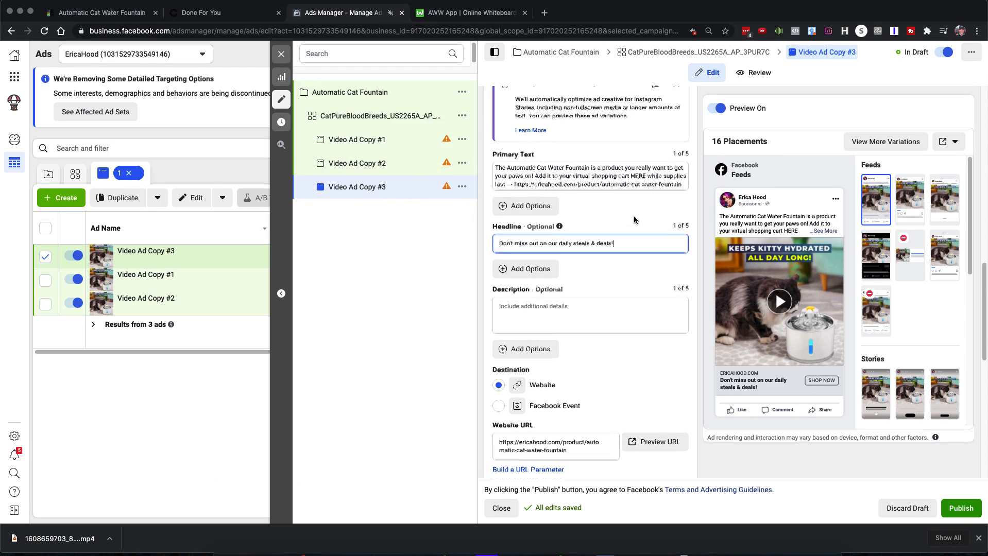
scroll(634, 216, up, 5)
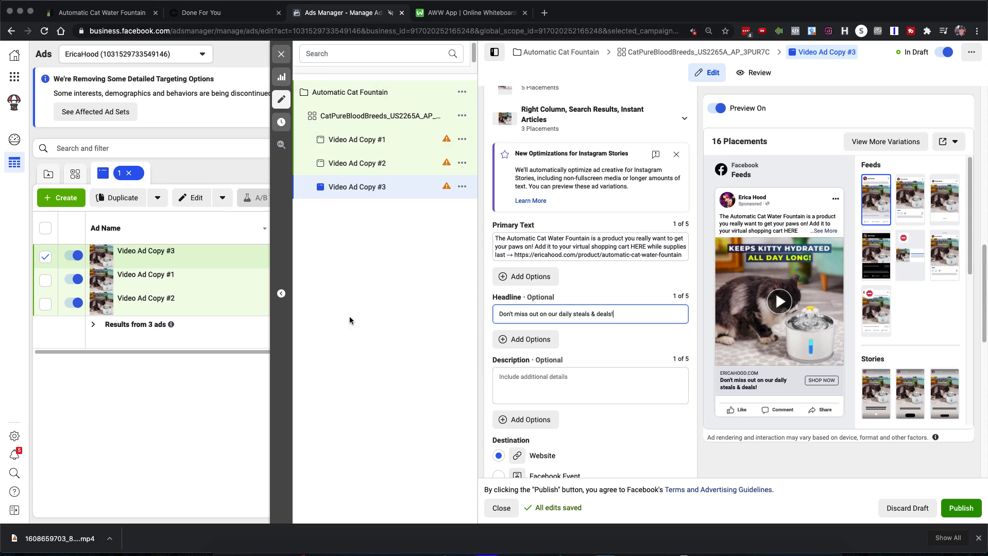
click(281, 55)
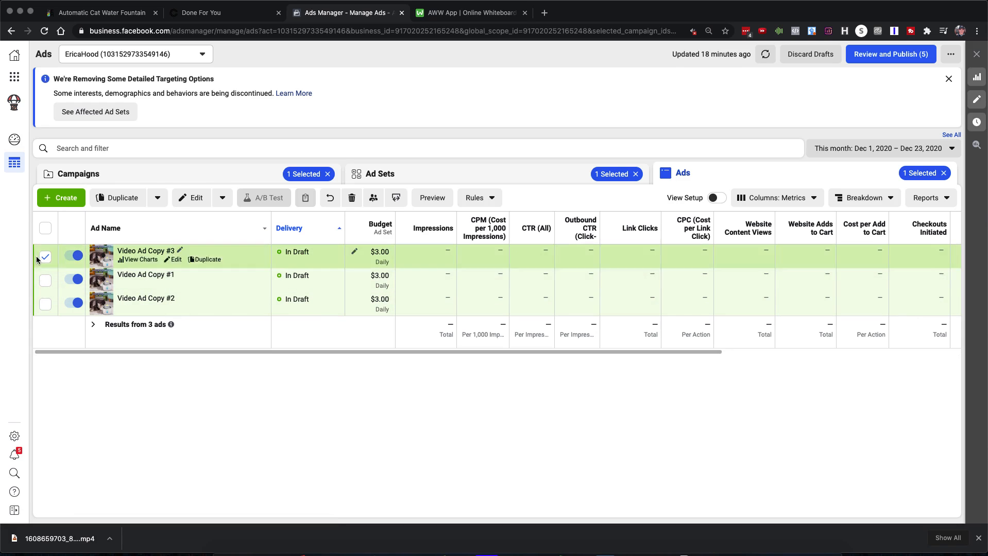
click(45, 228)
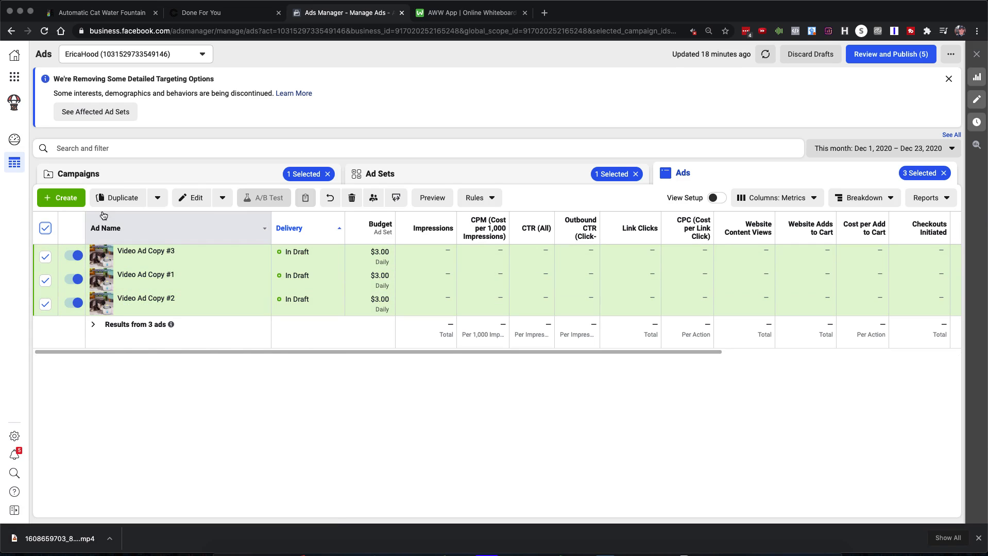
click(221, 200)
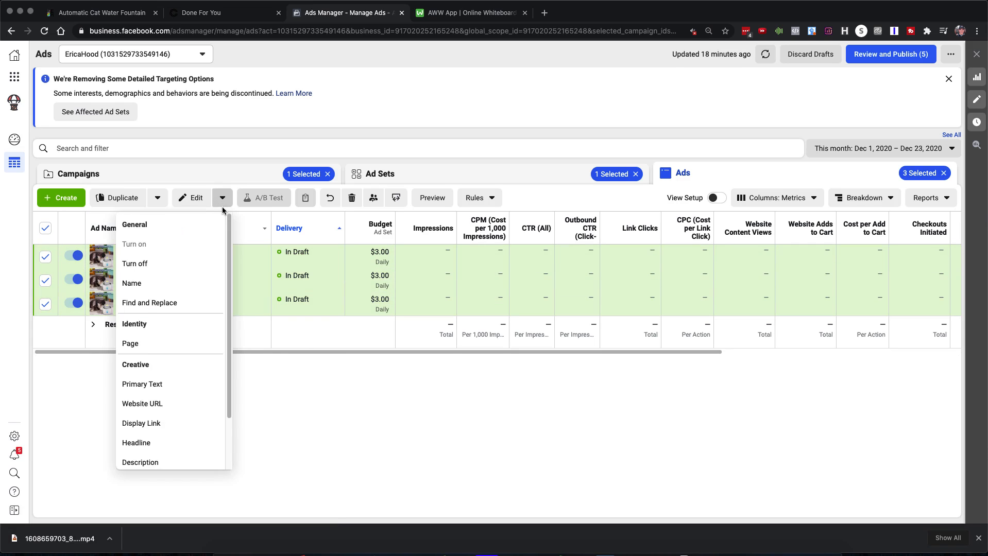
scroll(180, 312, down, 2)
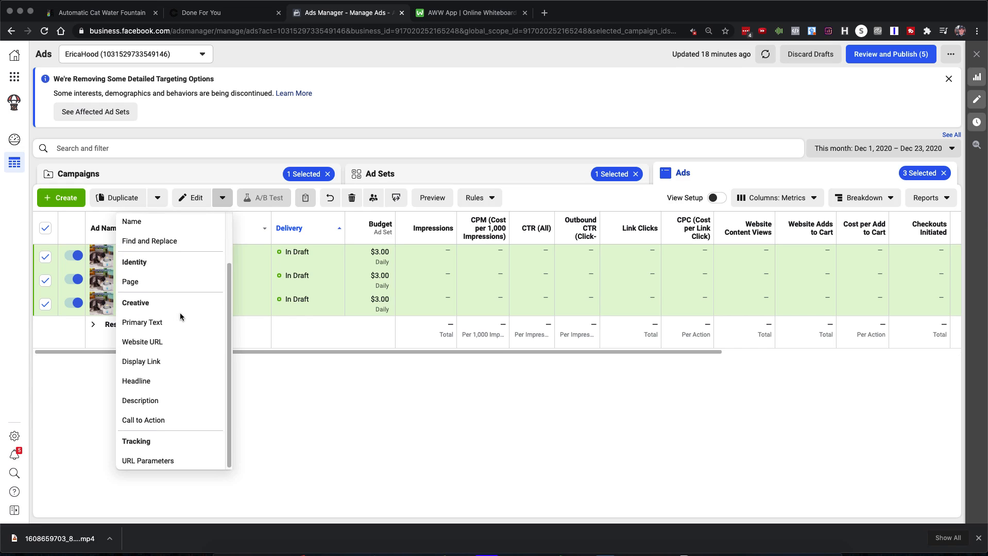
scroll(179, 313, up, 2)
click(157, 198)
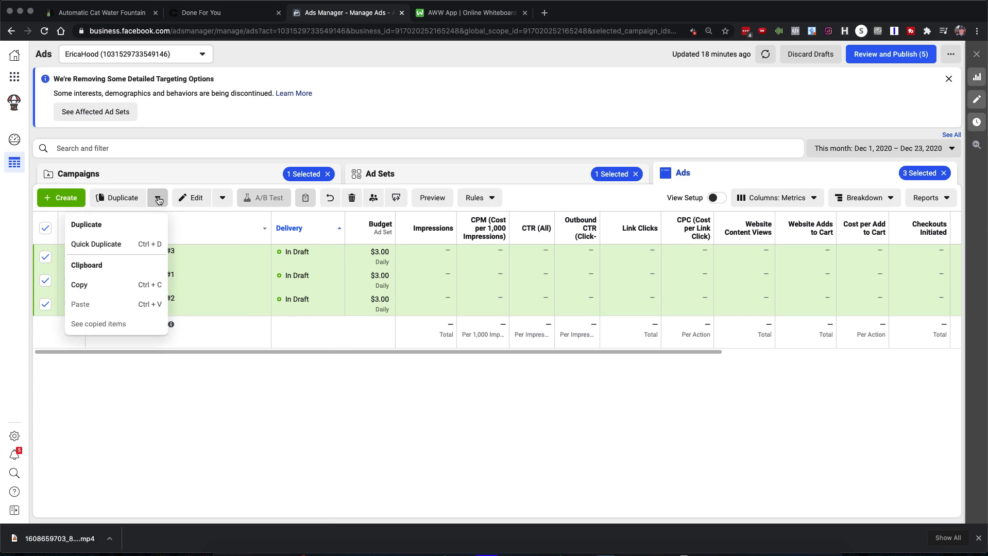
click(159, 200)
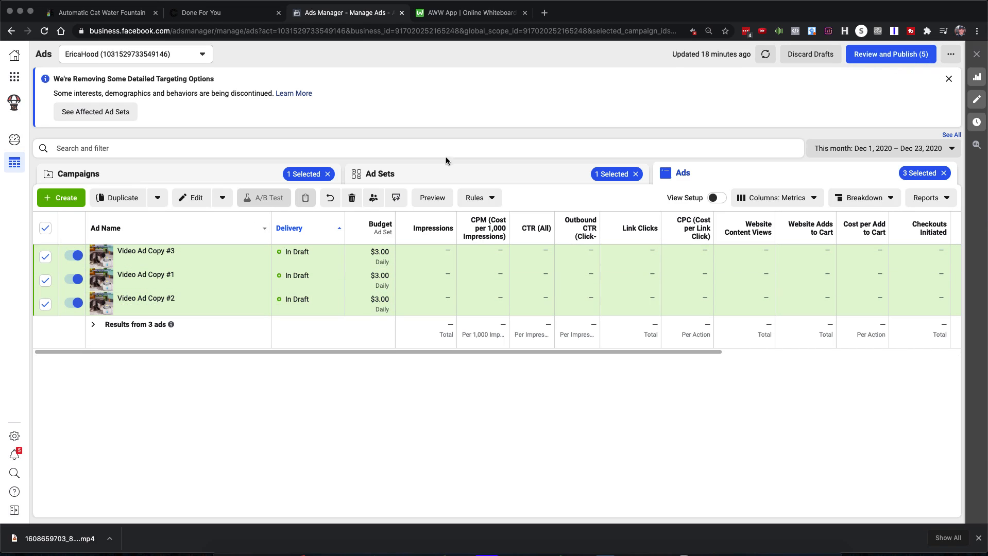
Review the draft items, including the error on Video Ad Copy #1, and publish the campaign, ad set and three ads
click(885, 56)
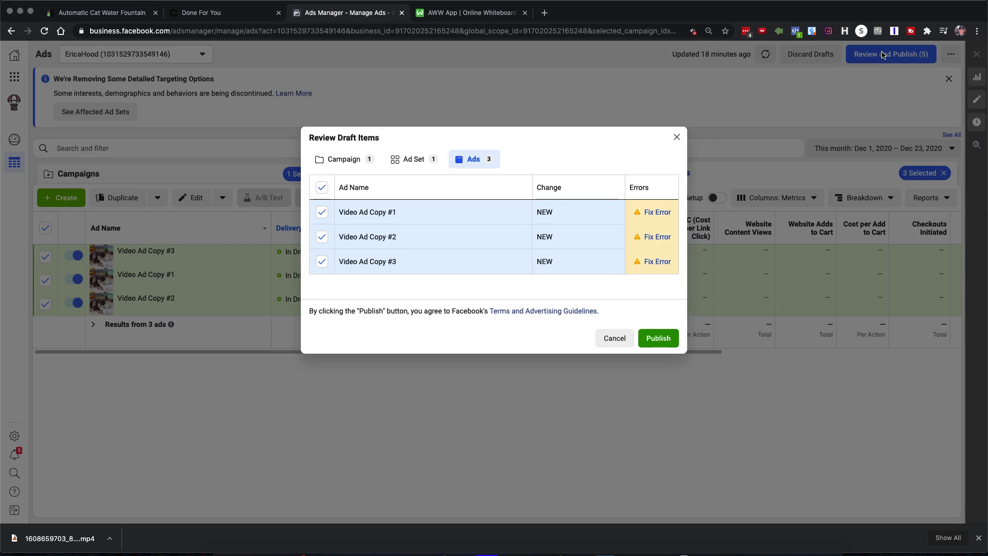
mouse_move(651, 214)
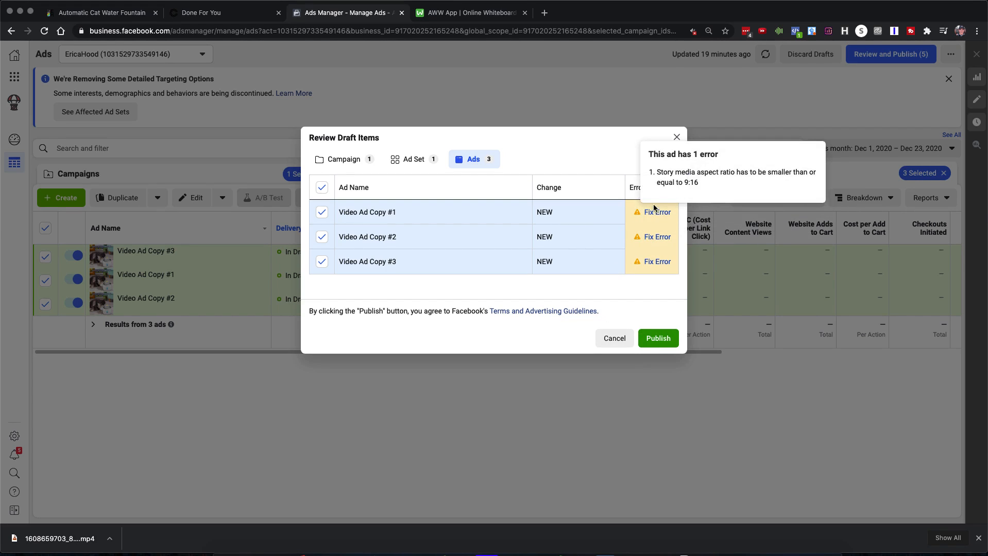
click(658, 338)
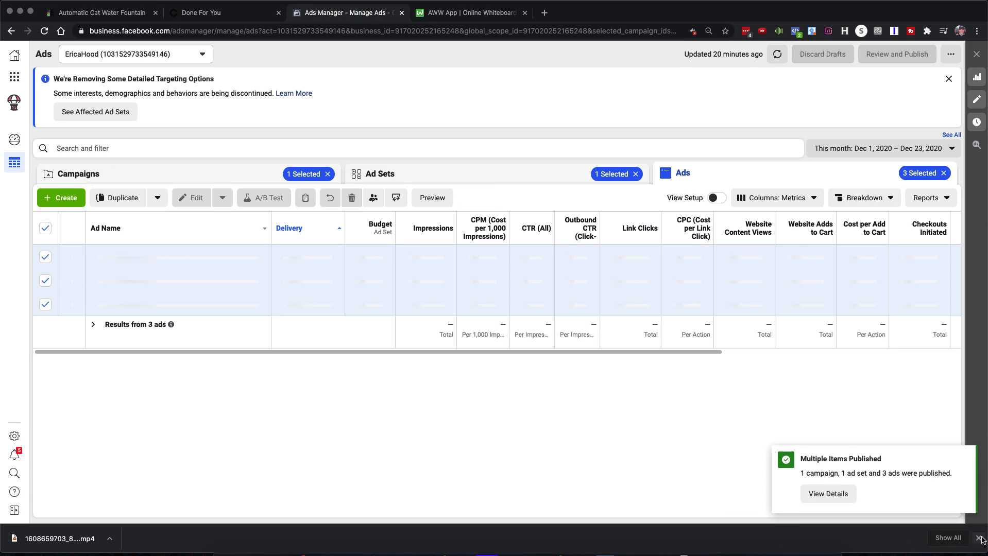
click(980, 539)
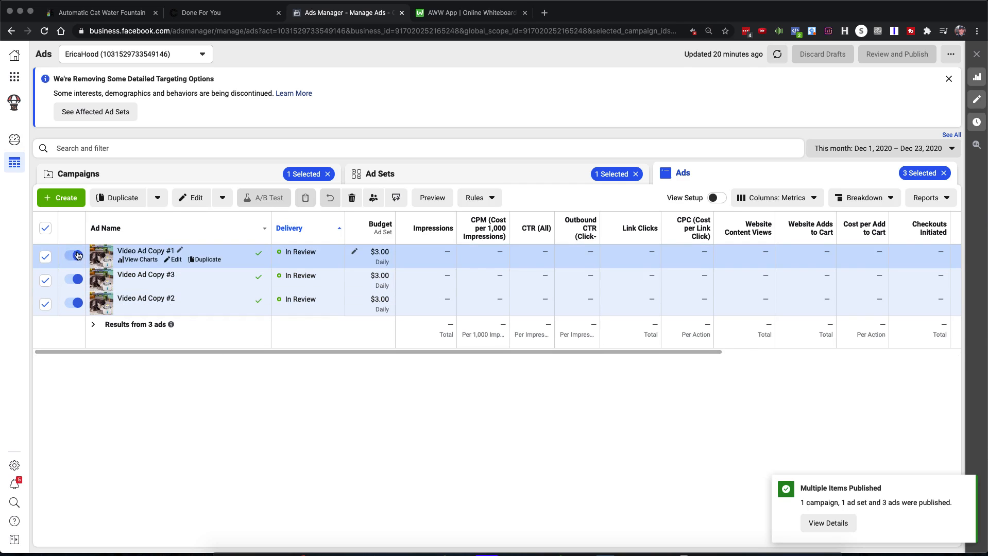
Clear the ad selection, open Video Ad Copy #1 for editing and inspect its Ad Setup options
click(46, 256)
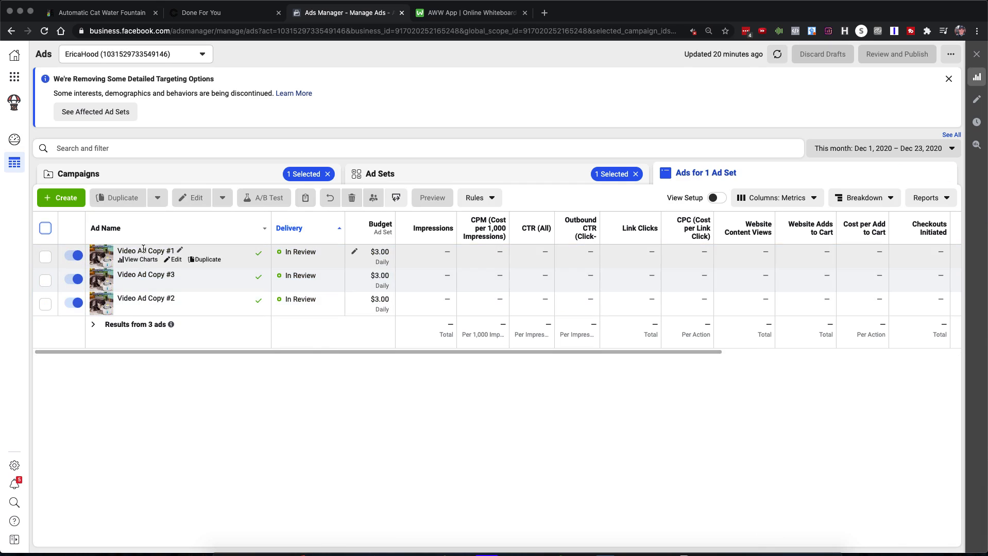
click(174, 261)
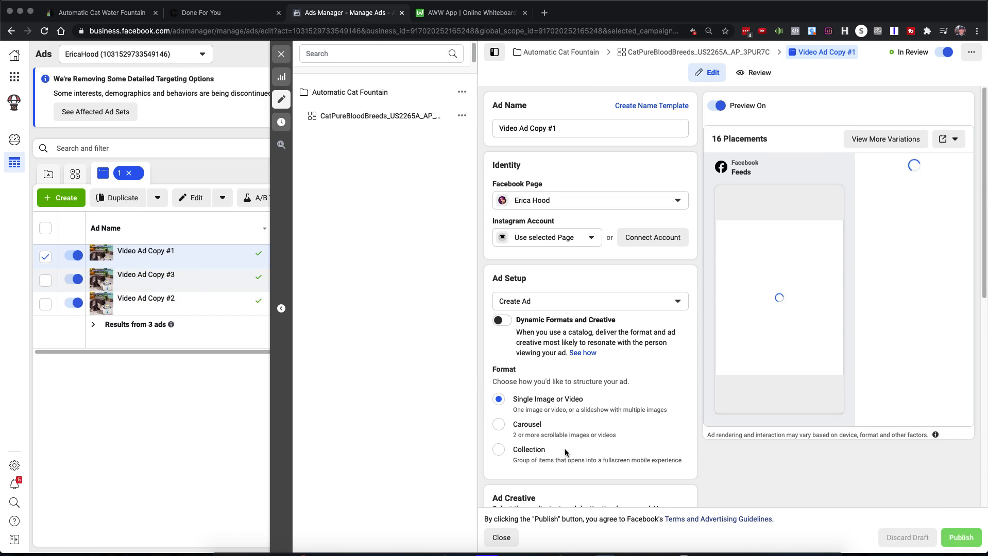
scroll(624, 387, down, 1)
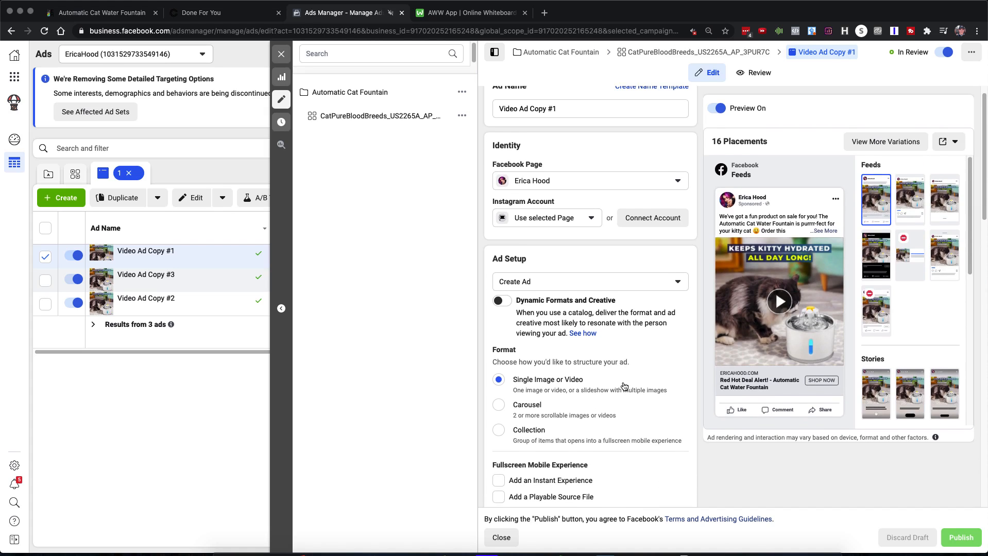
scroll(622, 386, down, 1)
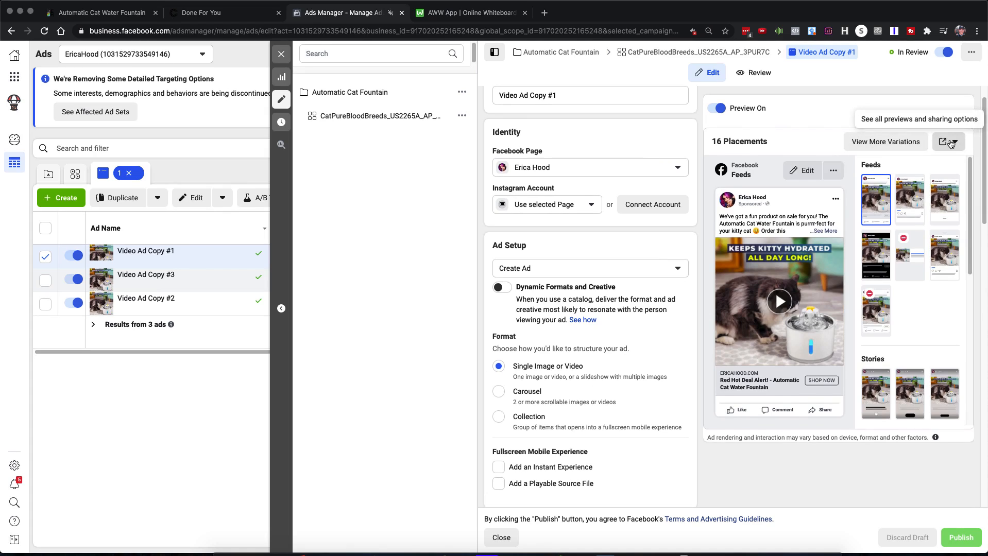
click(549, 270)
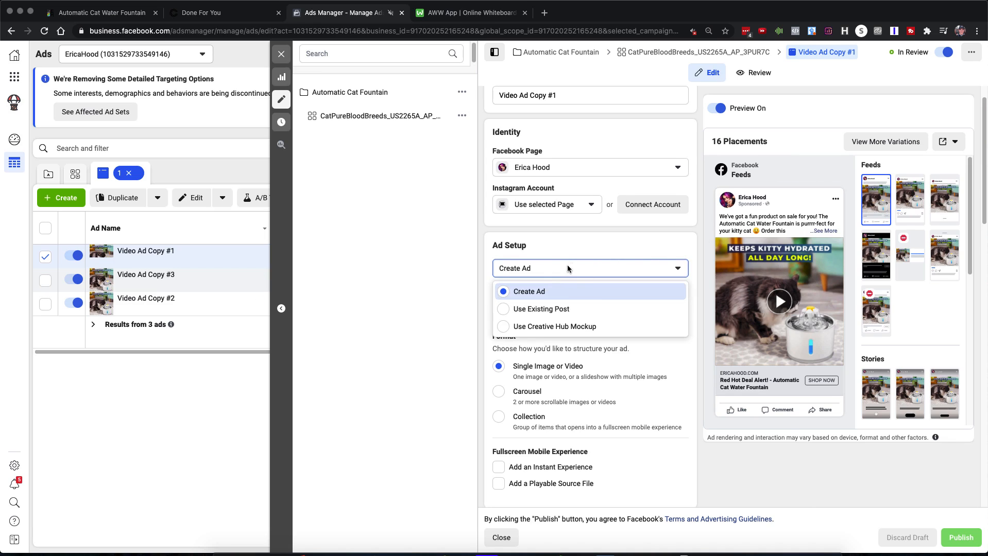
click(569, 236)
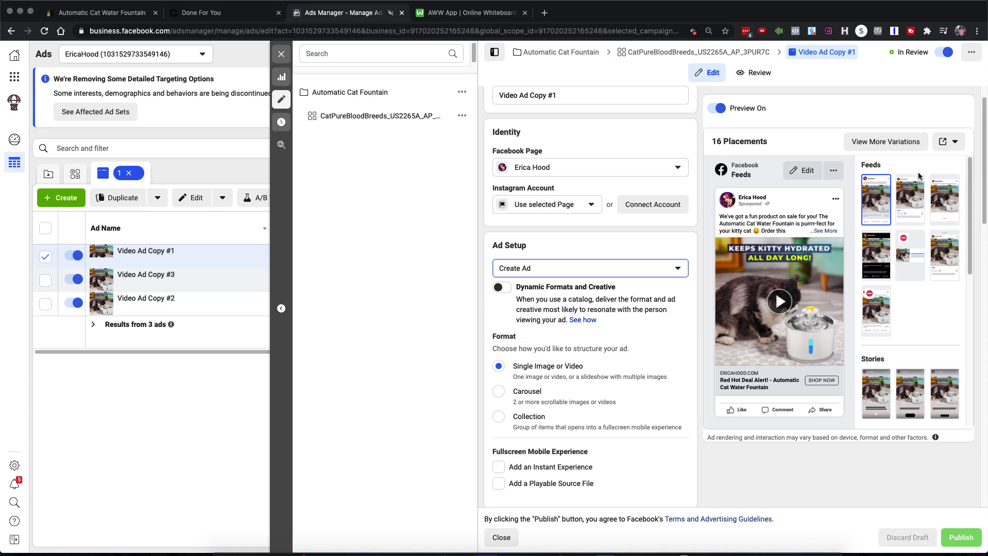
Open Video Ad Copy #1 as a Facebook post with comments and select the post ID in its web address
click(947, 144)
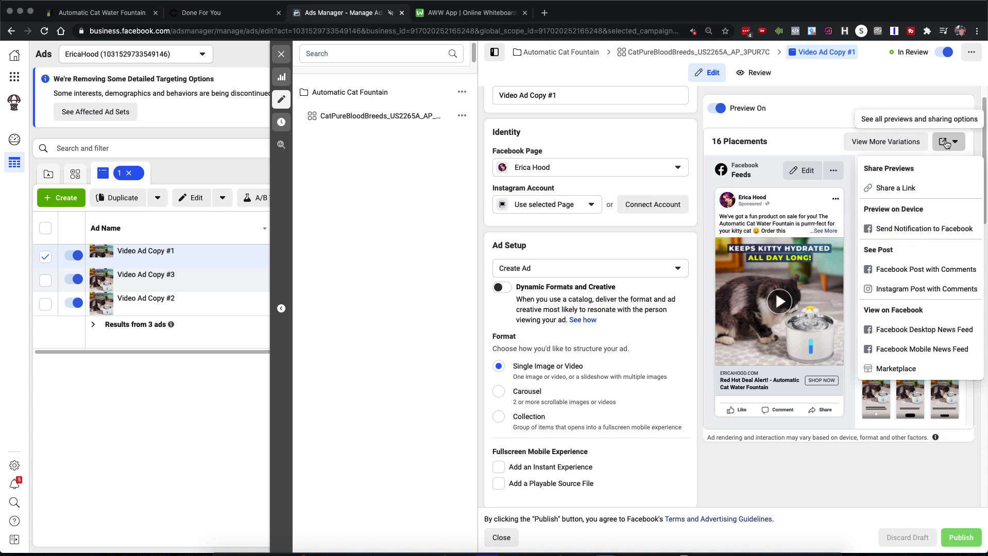
click(922, 269)
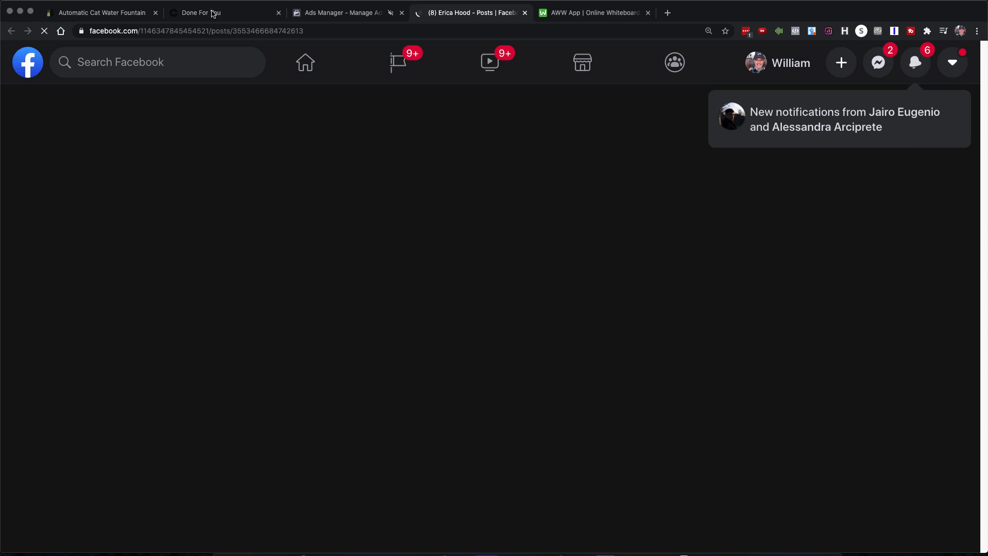
drag(236, 27, 307, 31)
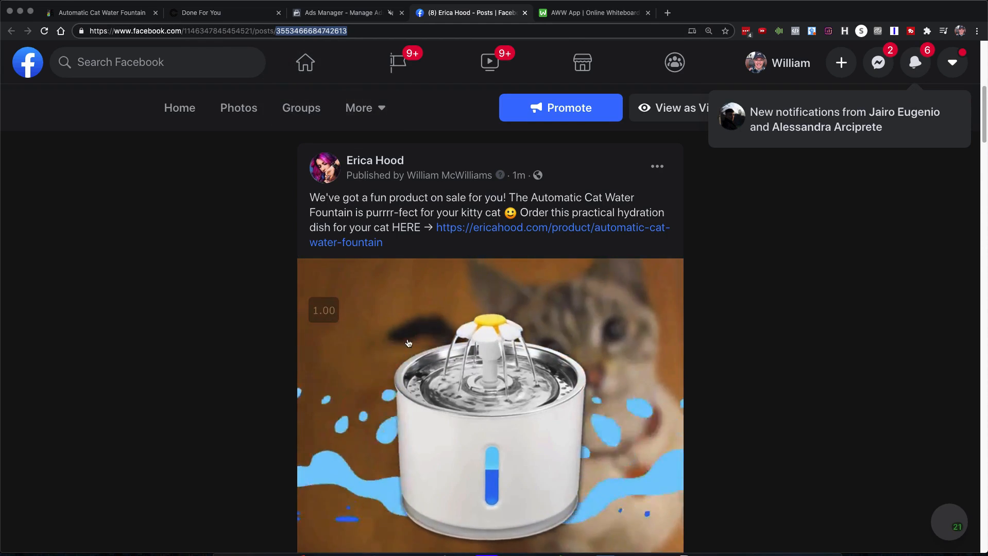
Look through the published Facebook post, pausing its video and checking the ad text and headline
scroll(425, 338, down, 5)
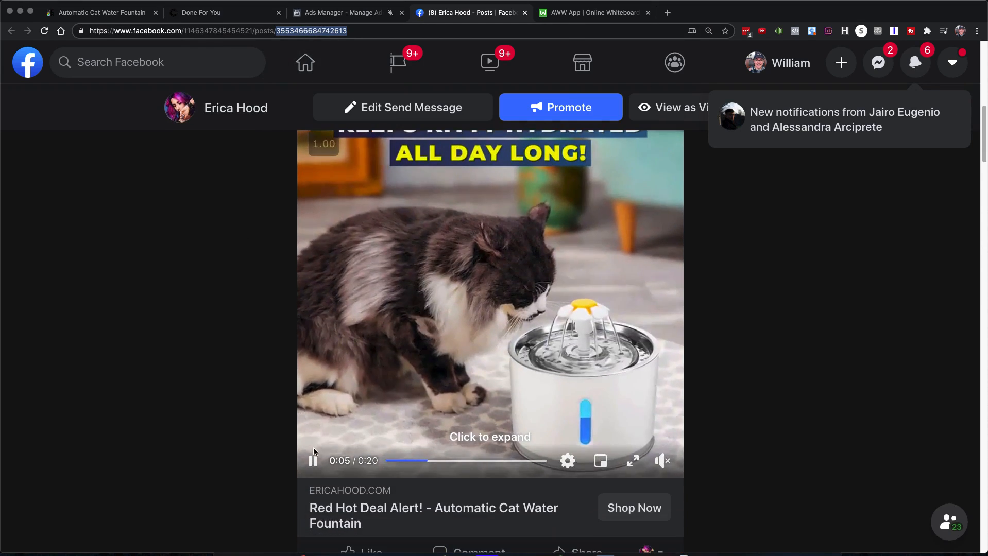
click(326, 458)
scroll(426, 389, up, 2)
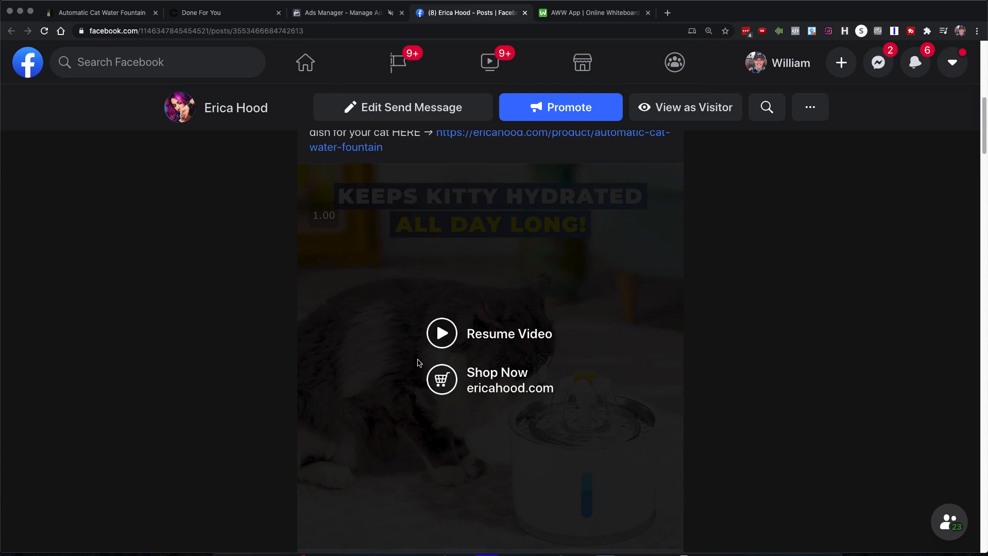
scroll(404, 318, up, 3)
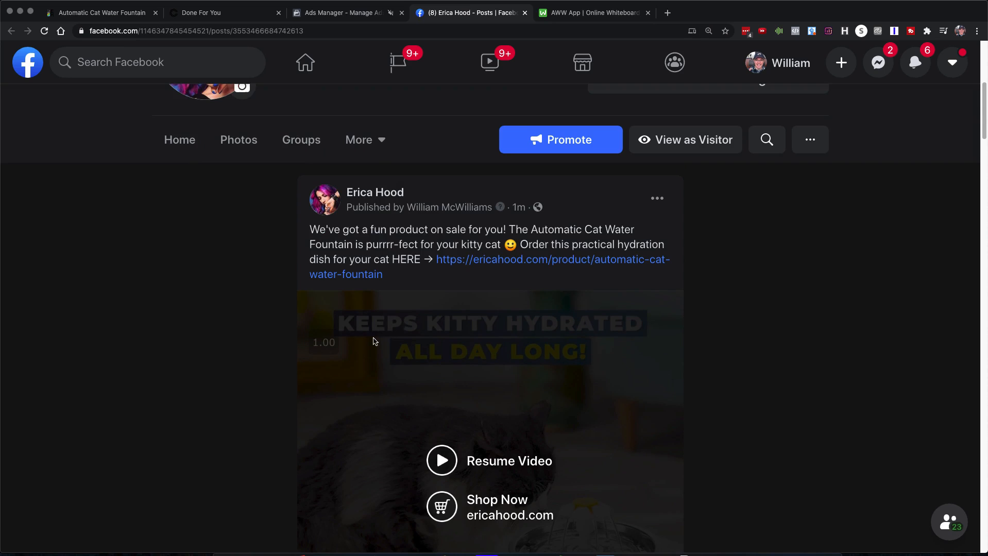
Return to Ads Manager, set the Ad Setup of Video Ad Copy #1 to Use Existing Post and highlight its post ID
click(345, 16)
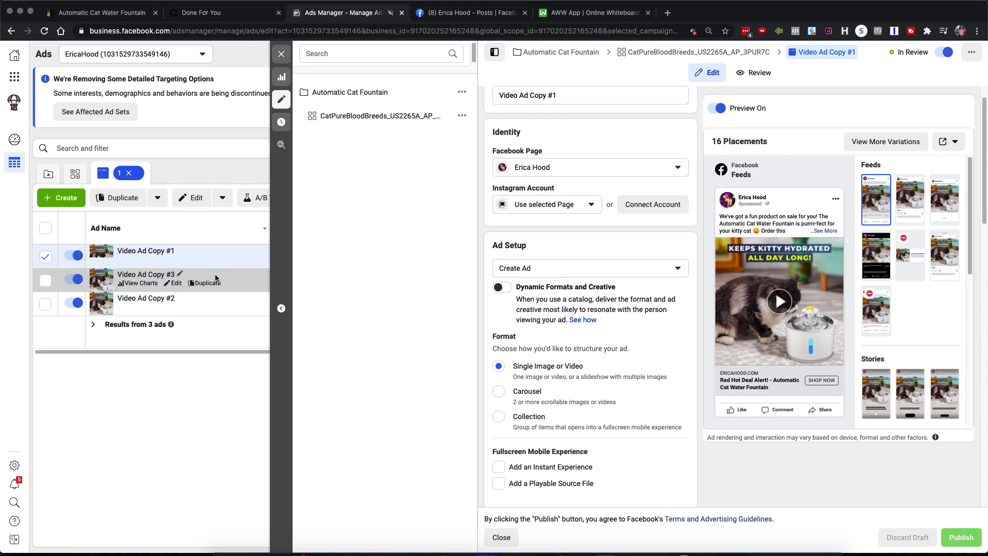
triple_click(564, 96)
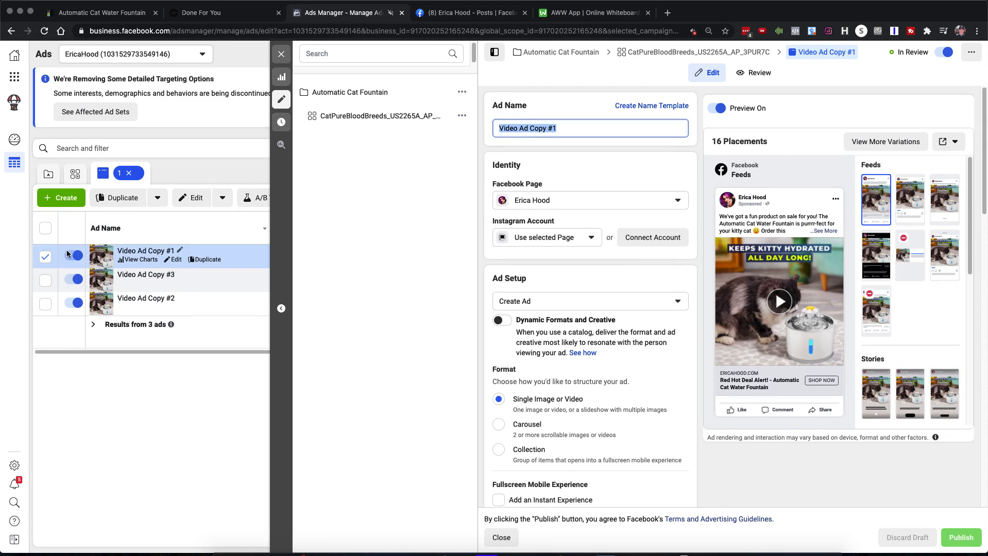
click(559, 301)
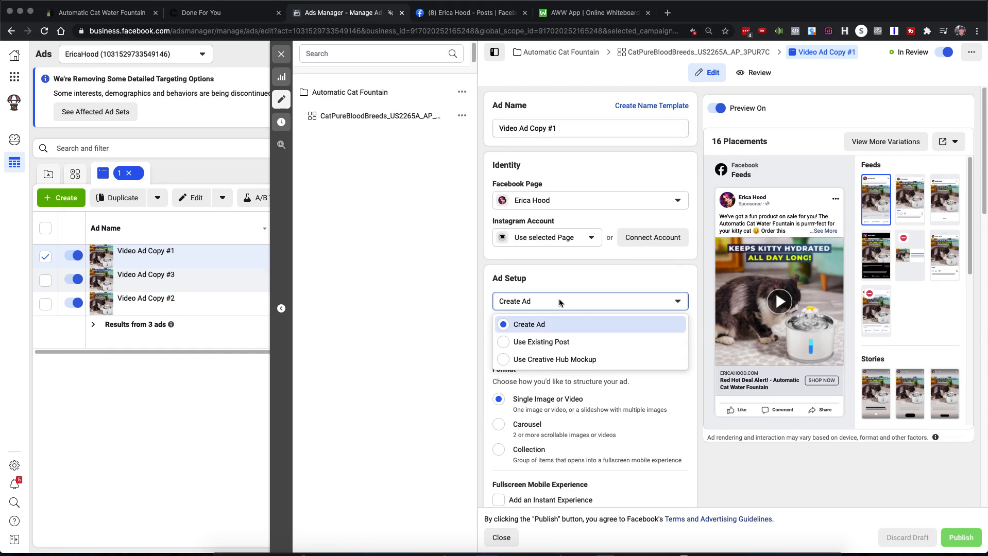
click(504, 341)
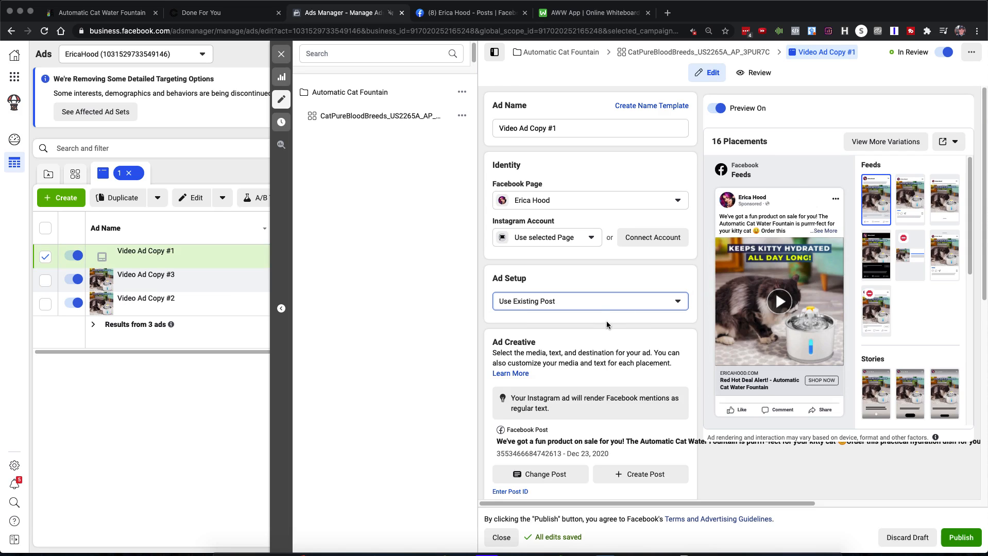
scroll(598, 322, down, 2)
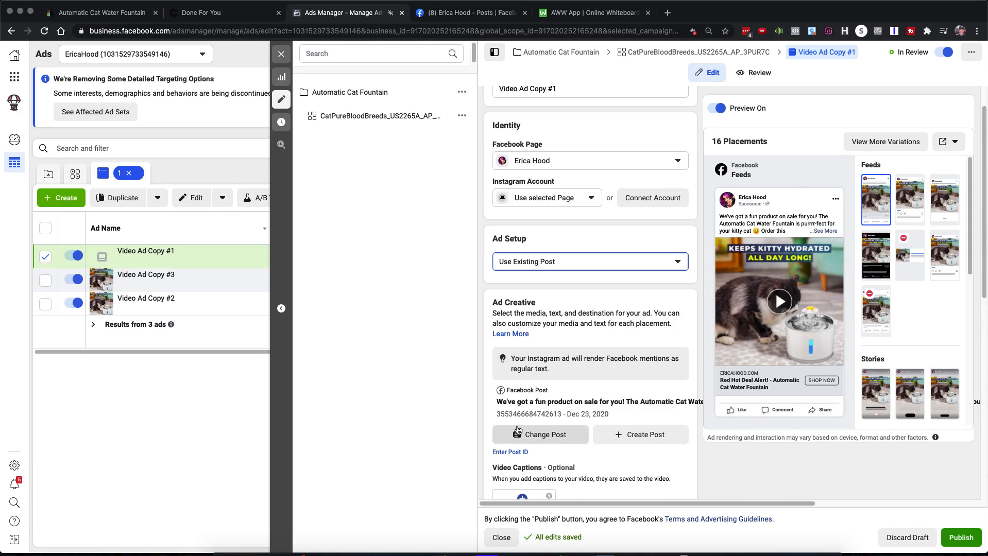
drag(499, 415, 555, 415)
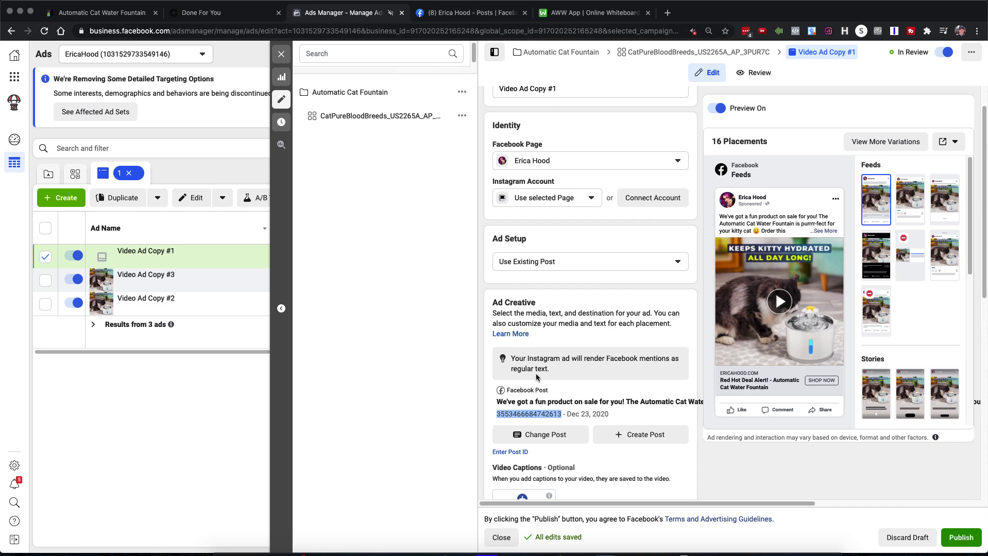
Open Video Ad Copy #3 for editing and view it as a Facebook post with comments
mouse_move(51, 282)
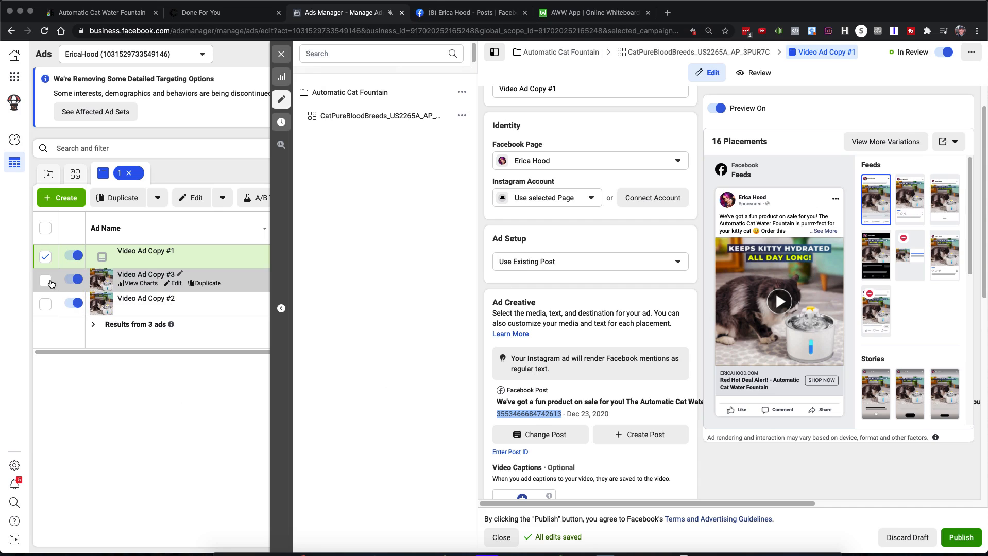
click(176, 284)
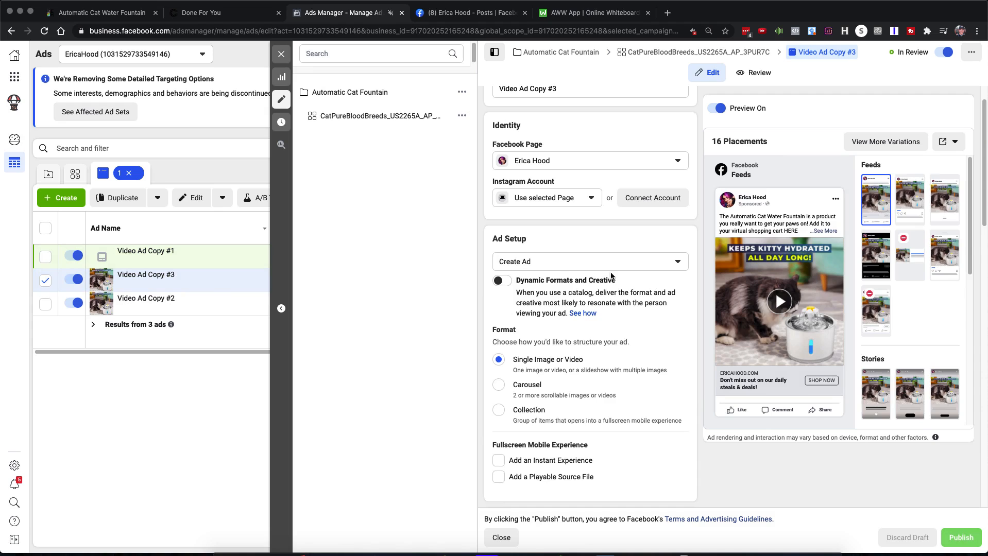
click(944, 142)
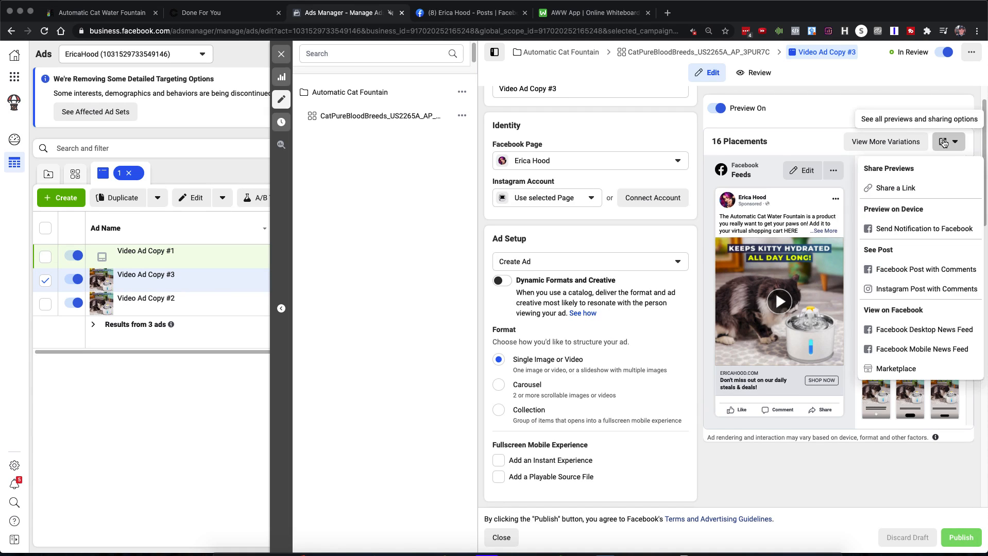
click(908, 274)
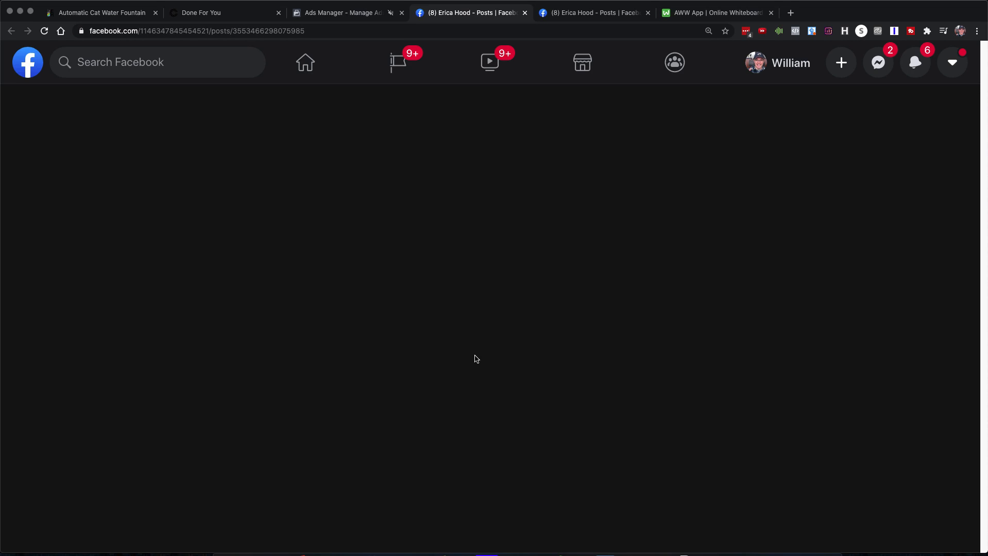
Look through the Video Ad Copy #3 post and its video, and select the post ID in the web address
scroll(473, 334, down, 4)
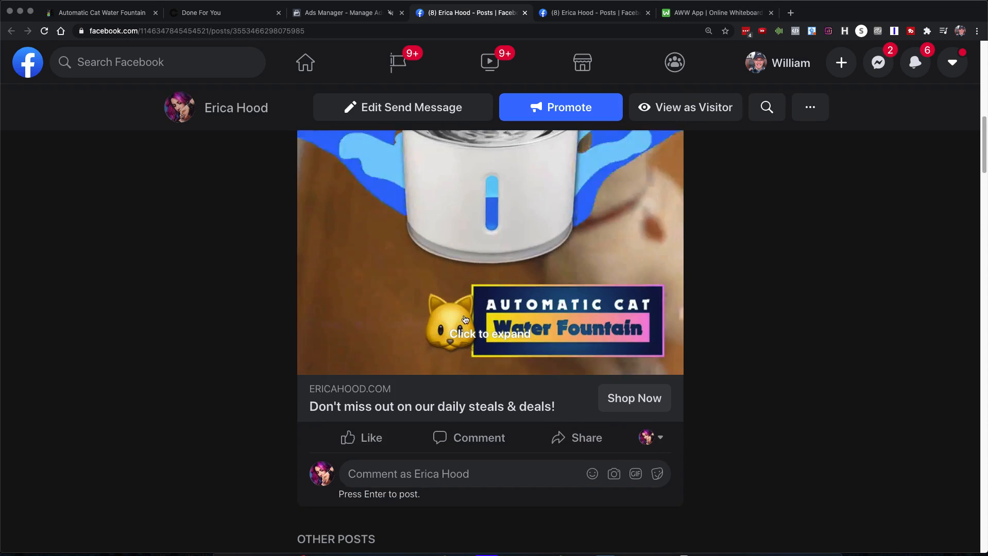
scroll(392, 190, up, 5)
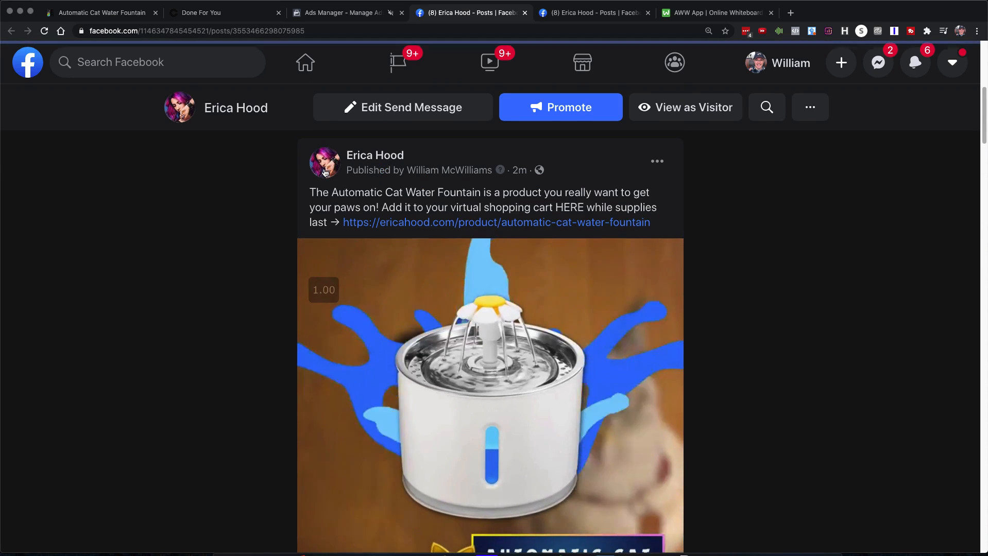
click(445, 457)
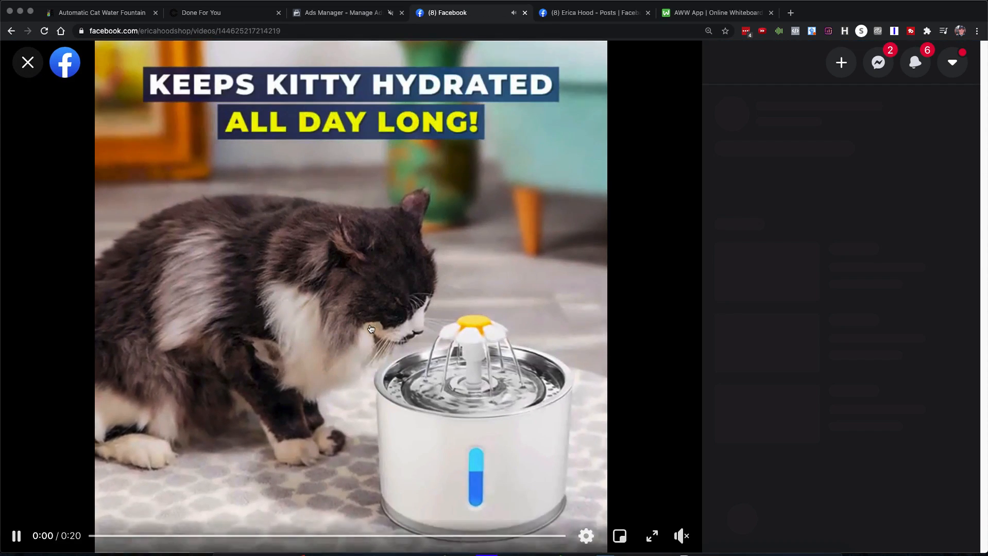
click(370, 327)
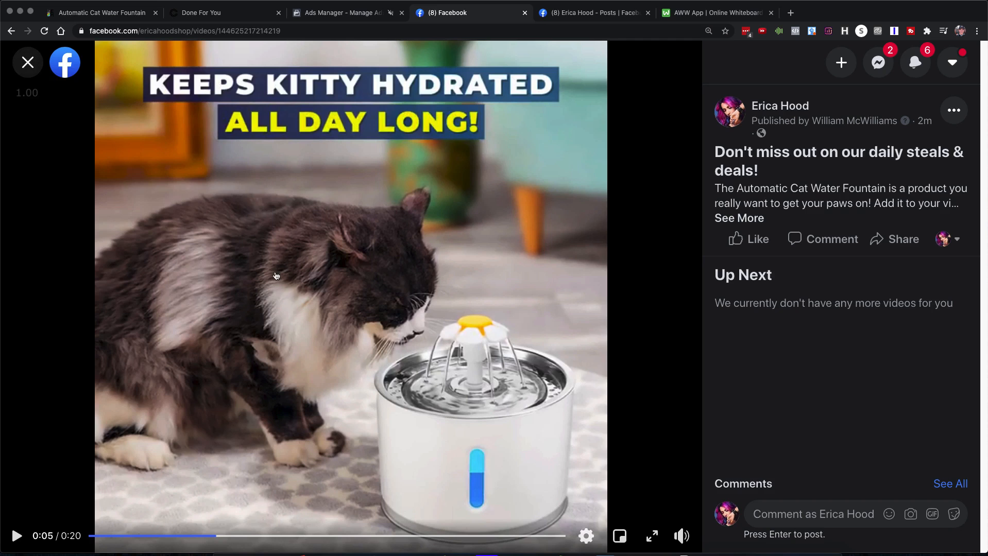
click(28, 62)
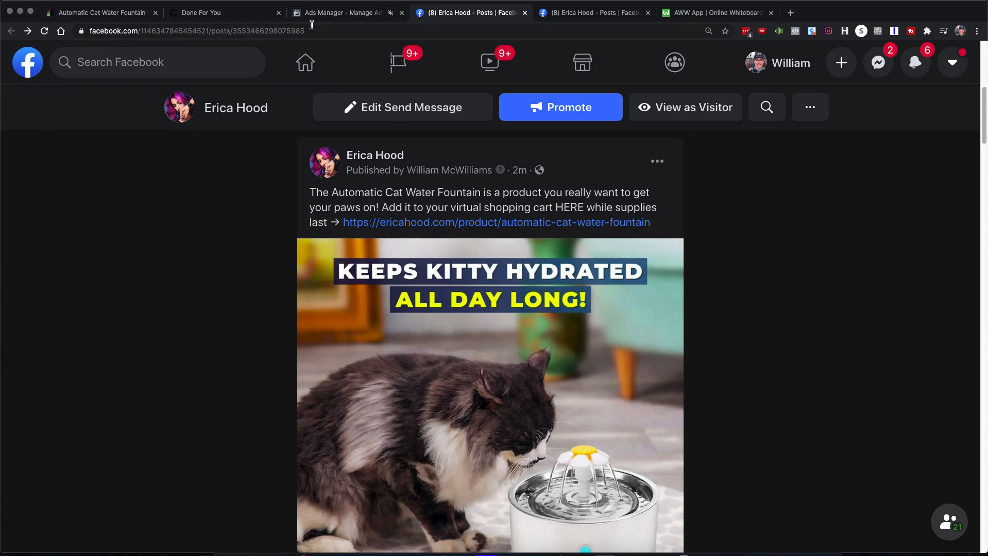
drag(309, 30, 233, 31)
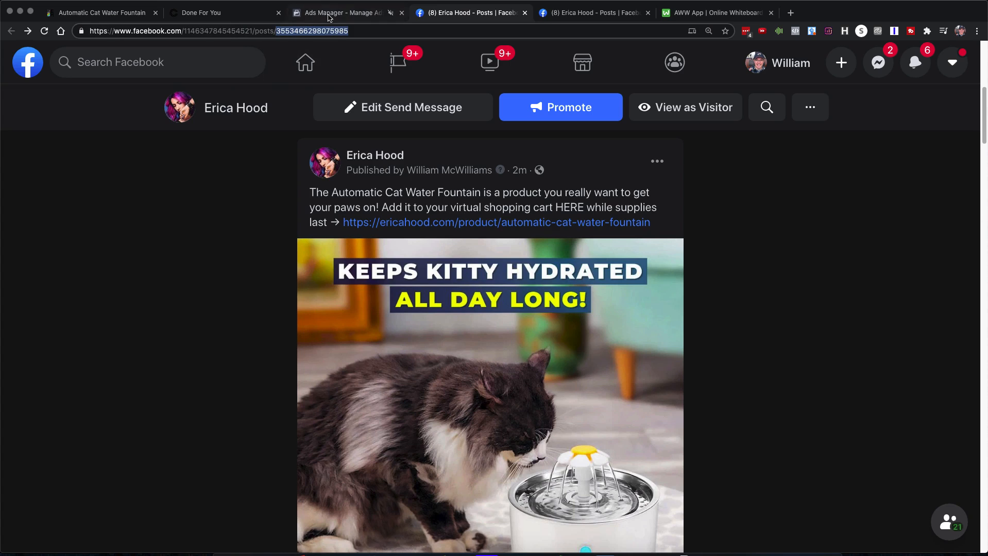
Back in Ads Manager, set the Ad Setup of Video Ad Copy #3 to Use Existing Post and check its post ID
click(329, 13)
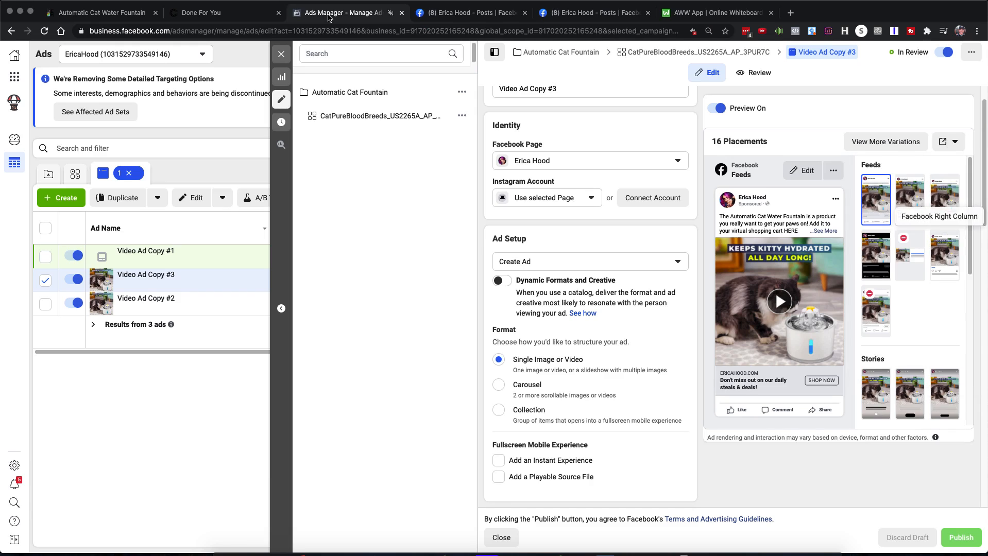
click(567, 262)
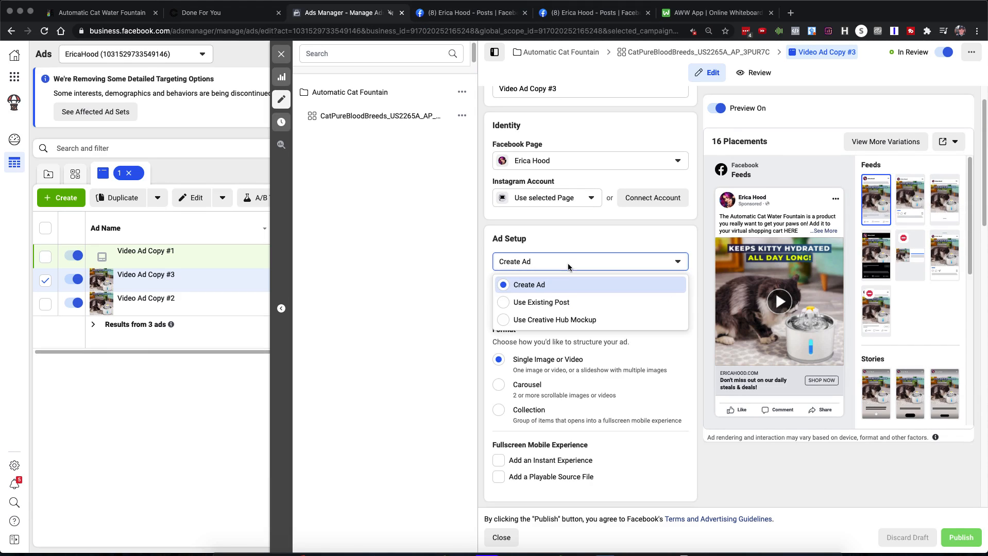
click(545, 304)
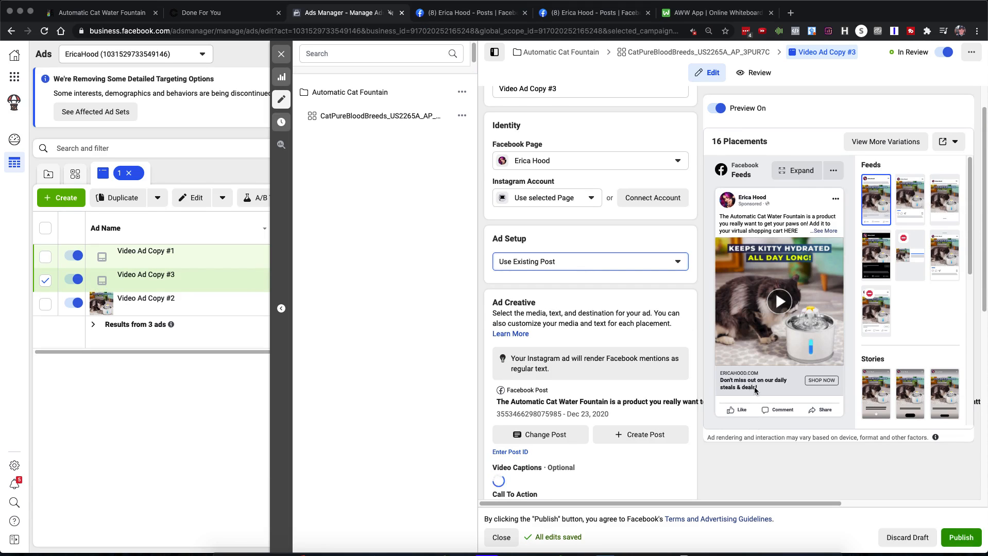
drag(505, 414, 570, 412)
click(552, 415)
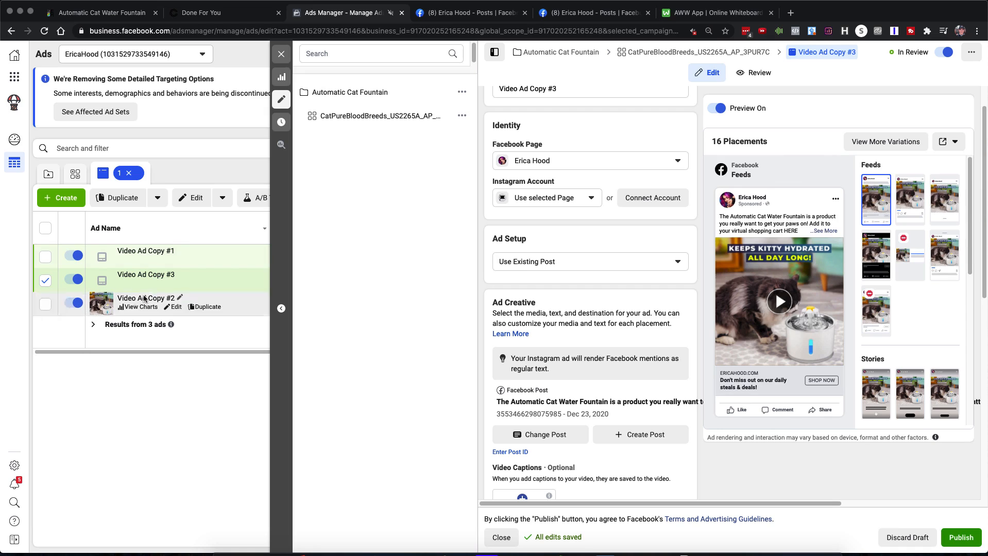
Open Video Ad Copy #2 for editing, set its Ad Setup to Use Existing Post and check its post ID
click(175, 311)
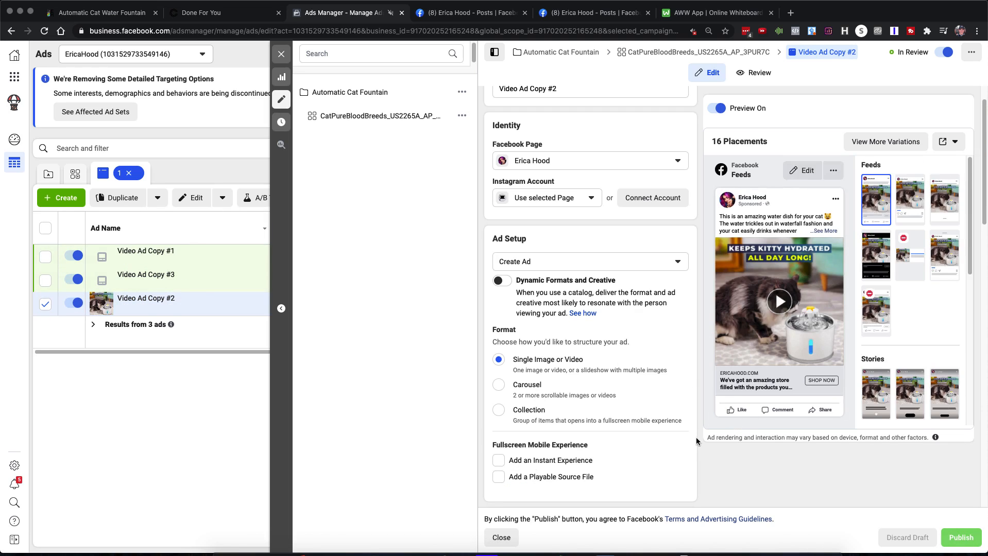
click(558, 262)
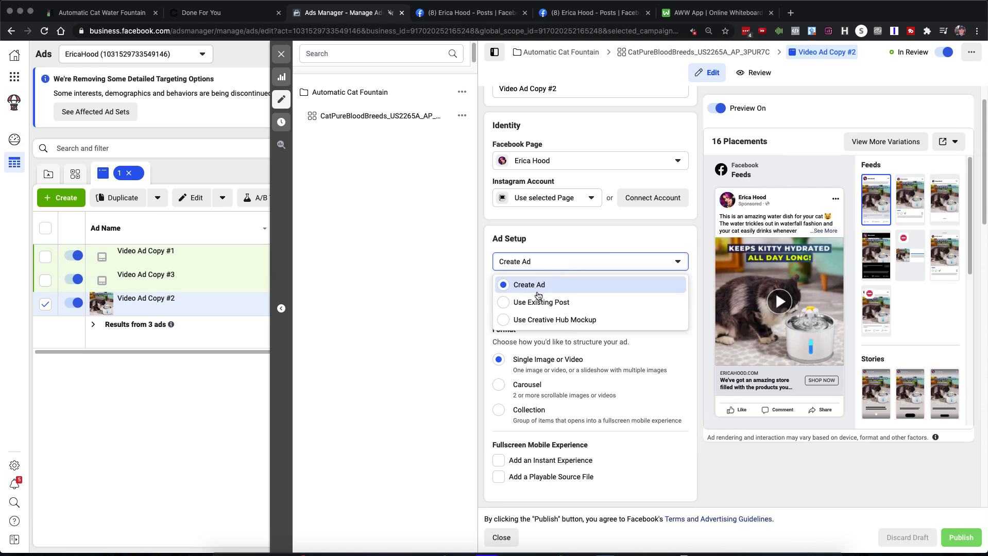
click(503, 304)
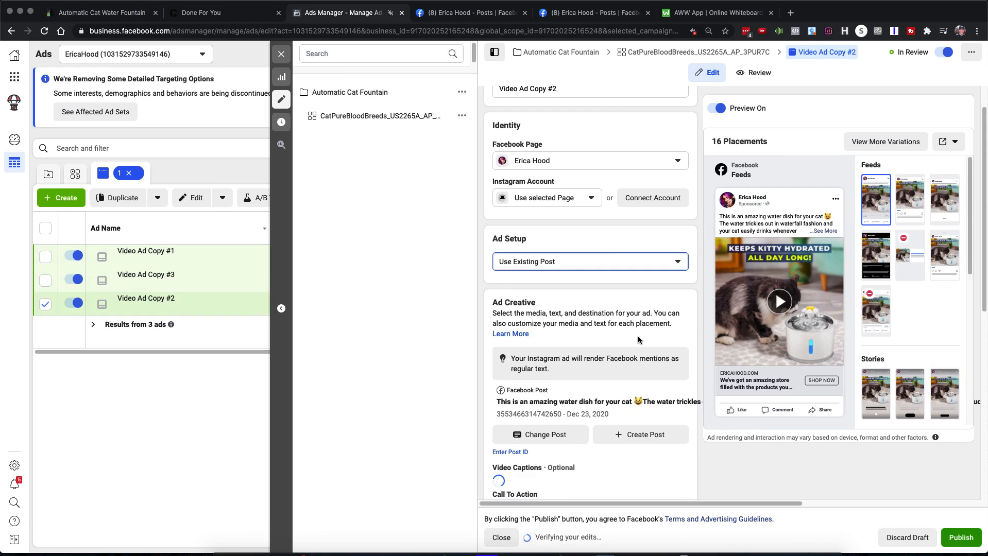
scroll(639, 340, down, 1)
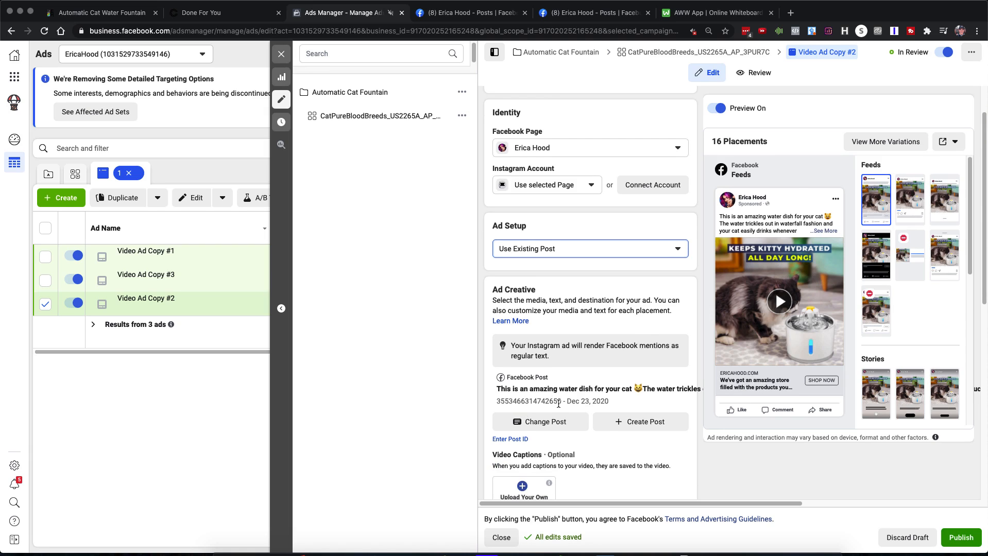
drag(558, 404, 515, 401)
click(506, 404)
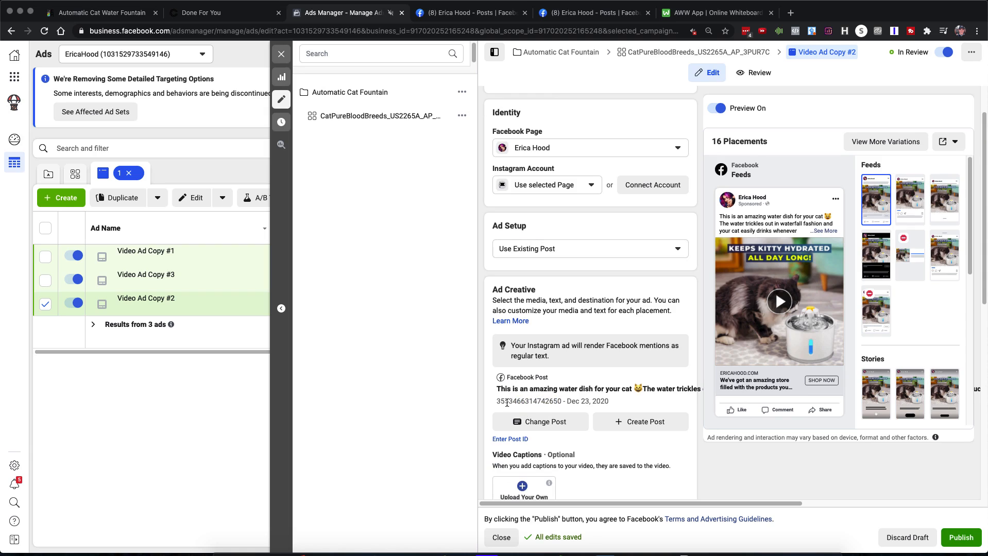
scroll(532, 379, down, 1)
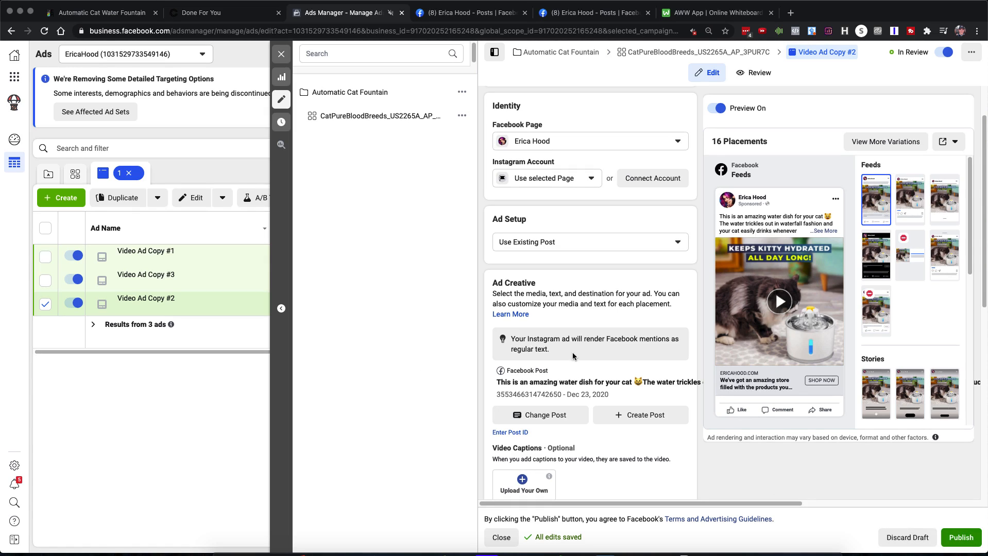
Close the ad editor, select all three video ads and publish their updated creative
click(283, 54)
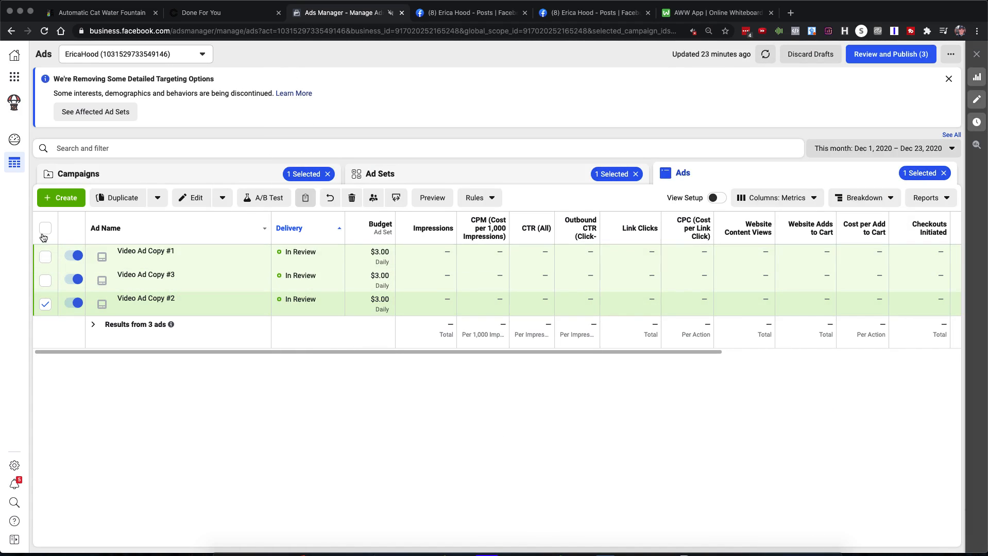
click(45, 229)
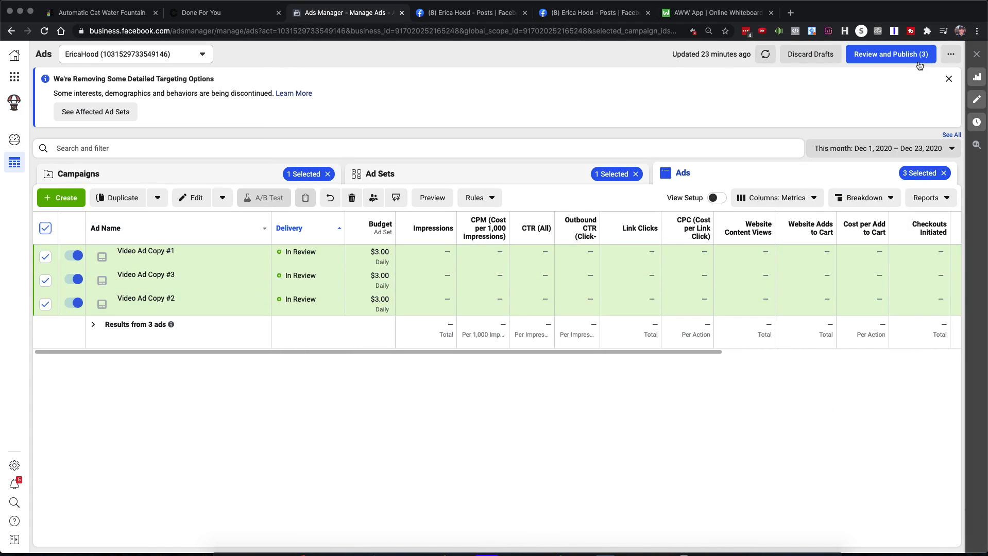
click(894, 54)
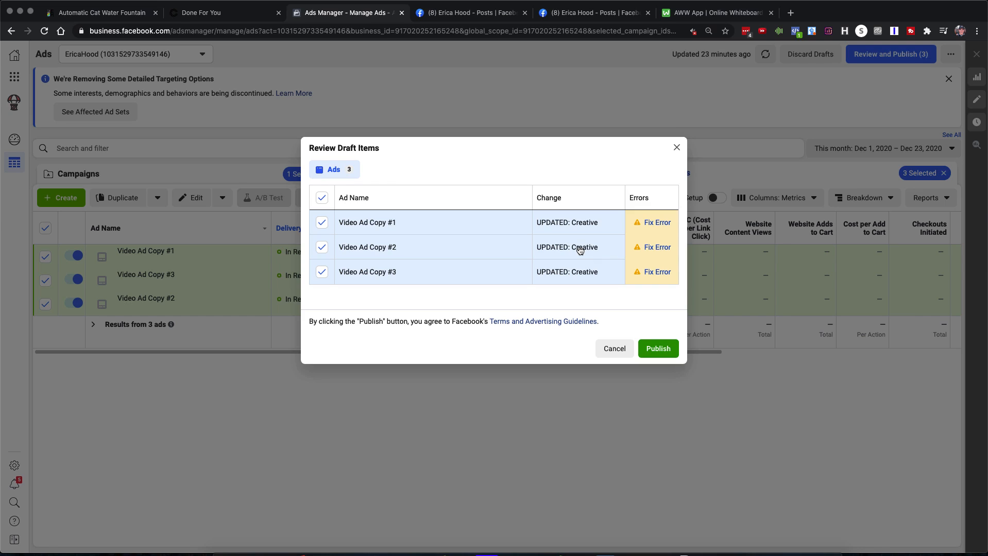
click(654, 350)
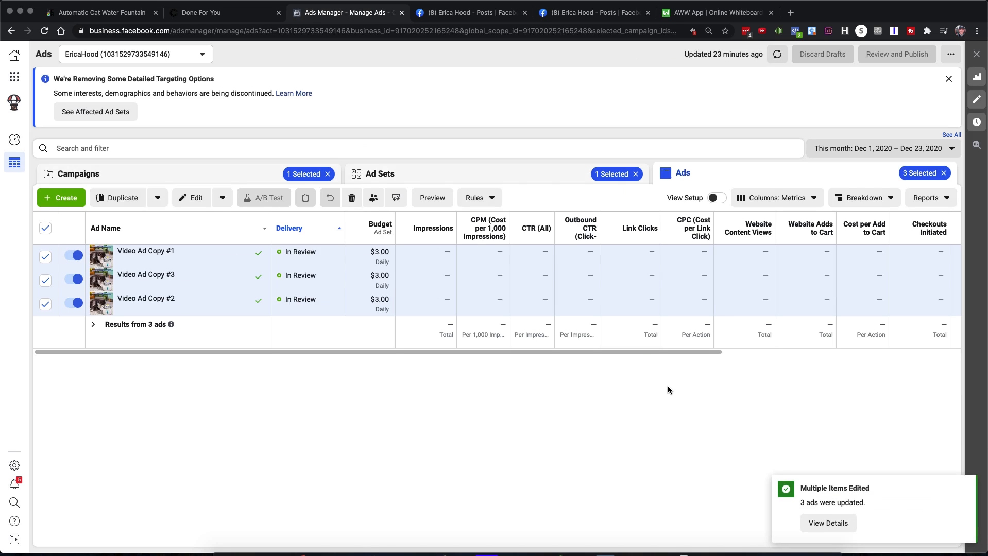
Reopen Video Ad Copy #1 for editing and review its Ad Setup, post ID and call to action
mouse_move(138, 258)
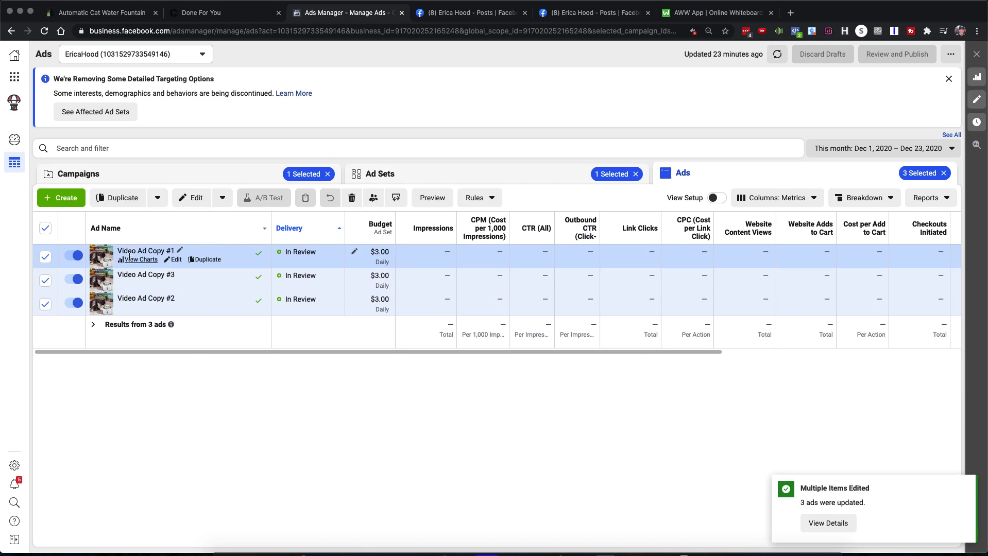
click(176, 261)
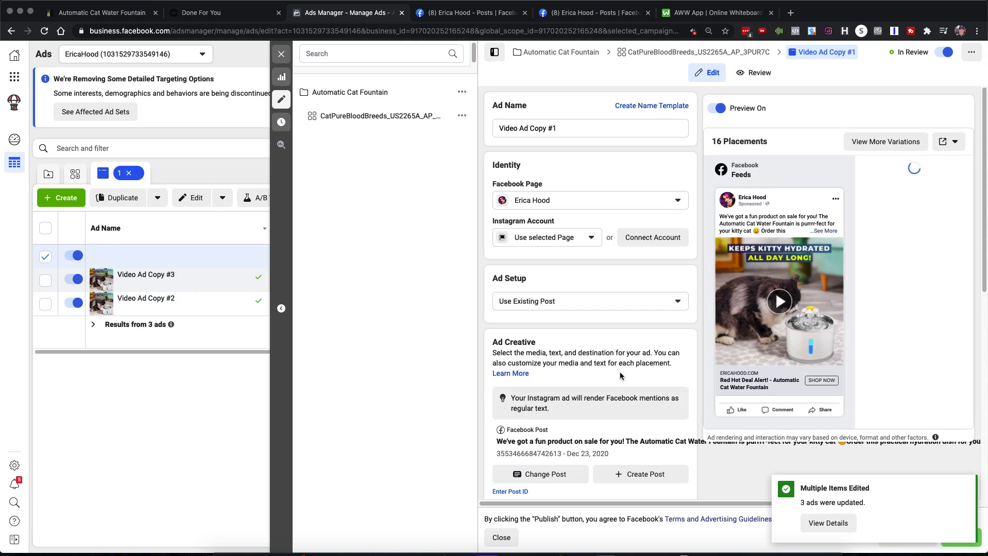
scroll(670, 418, down, 2)
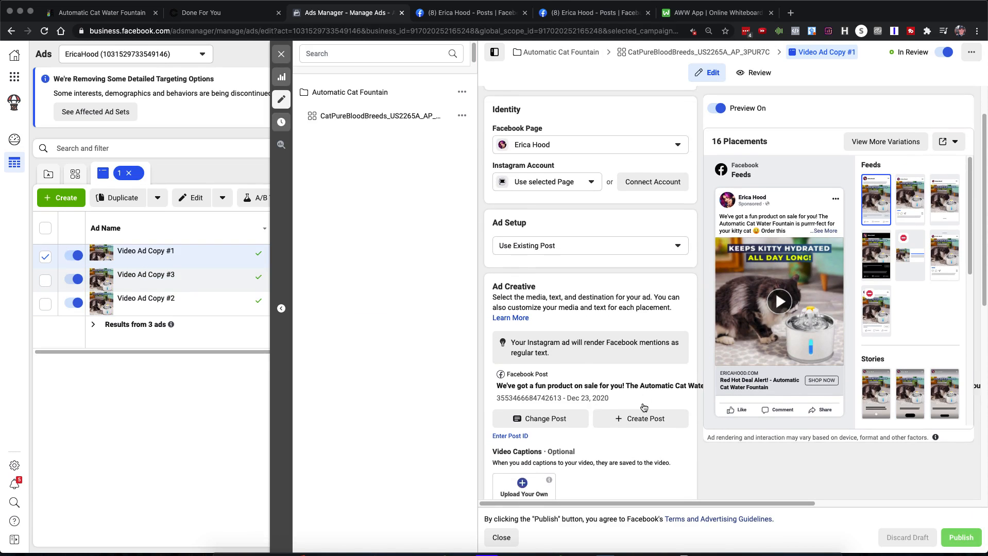
scroll(592, 291, down, 2)
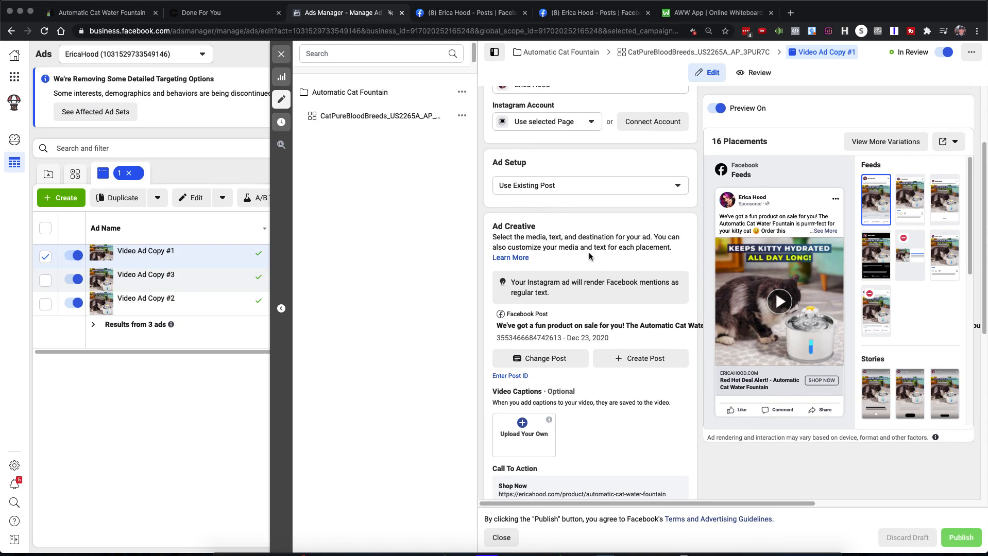
scroll(590, 255, down, 1)
scroll(580, 249, down, 1)
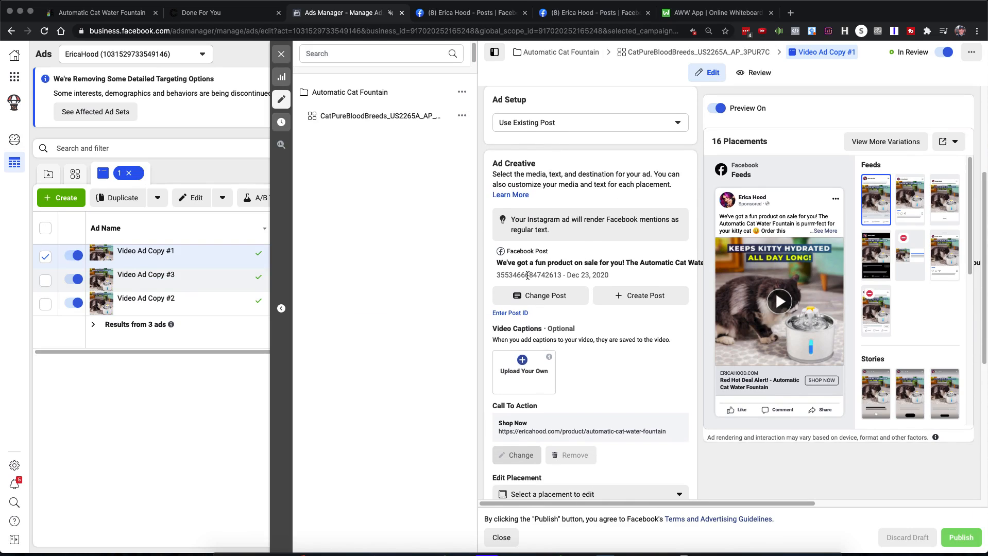
Check the Facebook post ID, existing-post setup and Shop Now link of Video Ad Copy #1 once more
drag(500, 274, 560, 281)
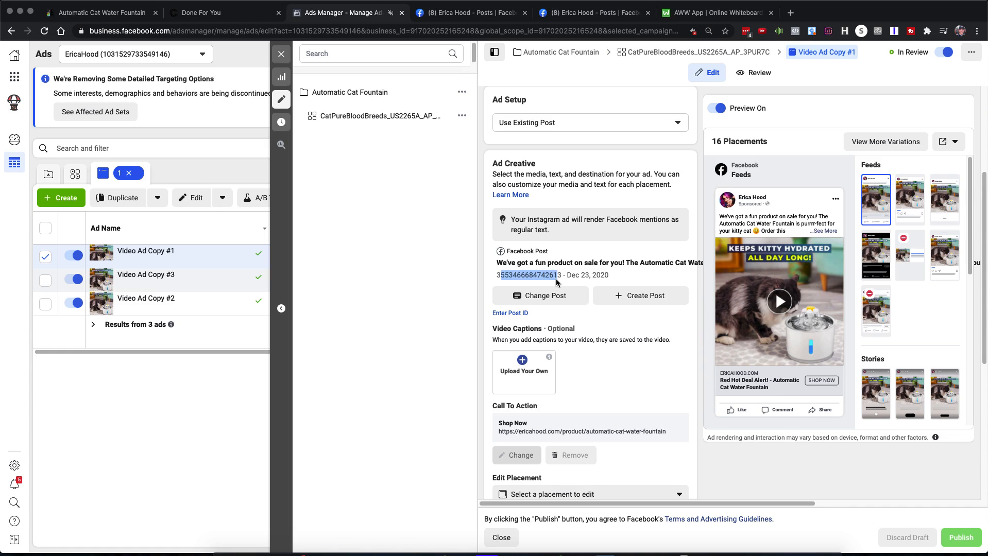
click(544, 276)
scroll(592, 358, down, 3)
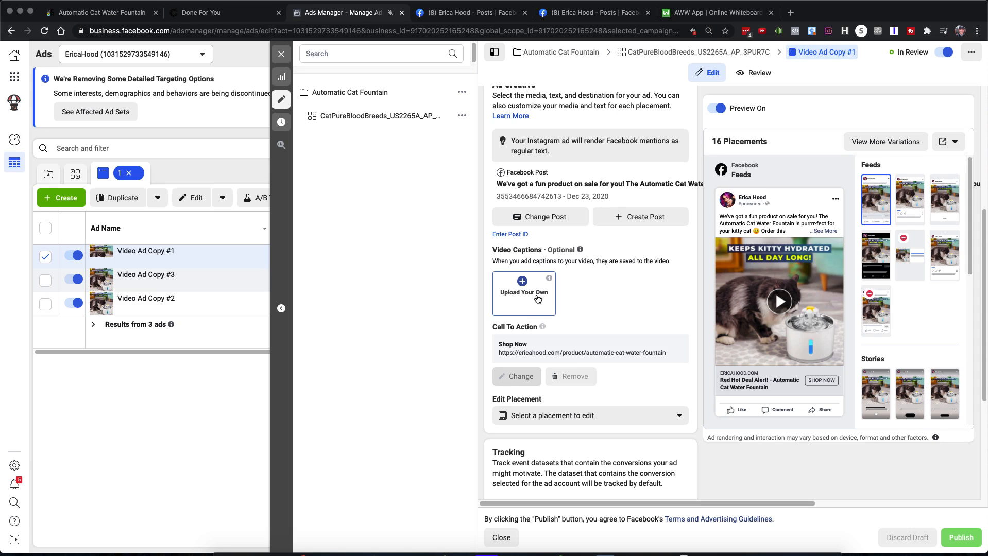
scroll(568, 207, up, 3)
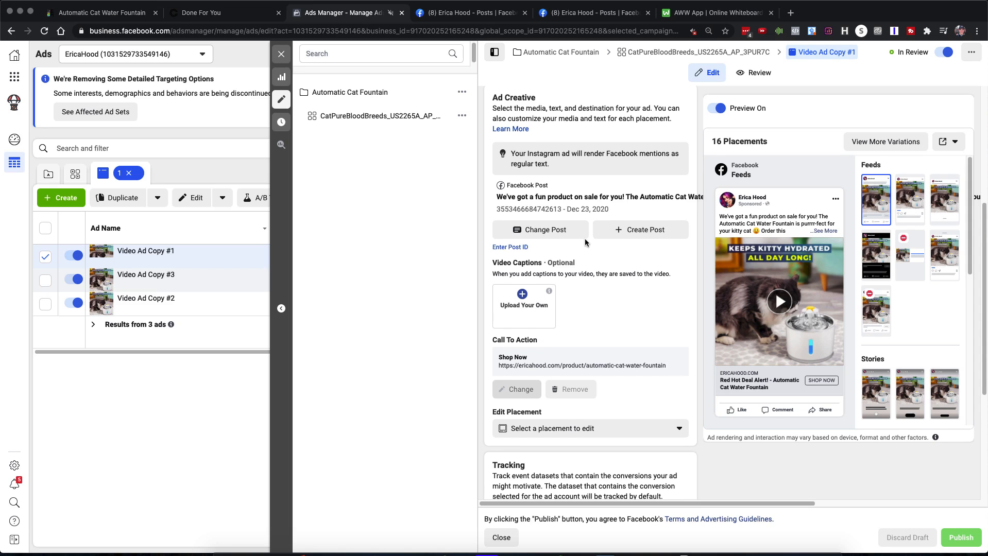
scroll(571, 222, up, 3)
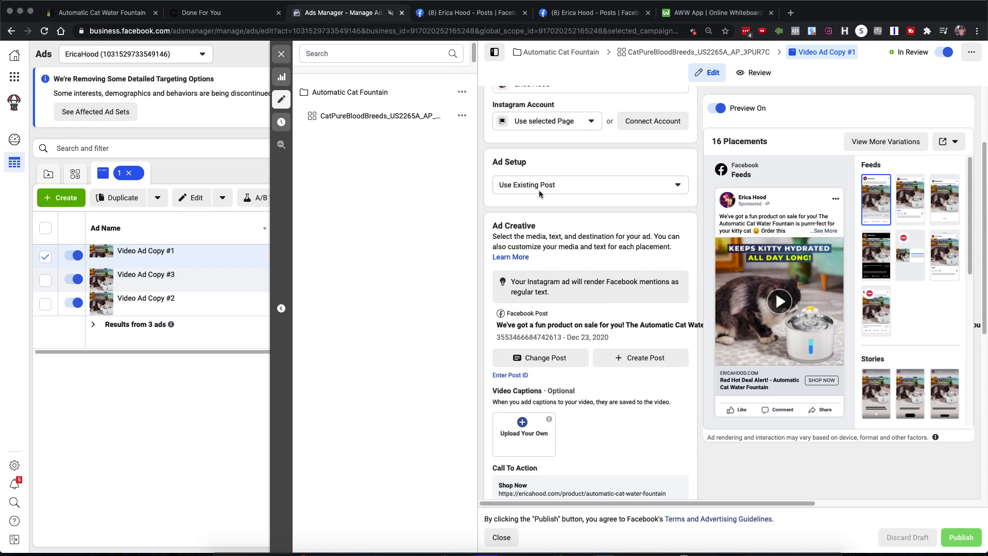
scroll(619, 427, down, 5)
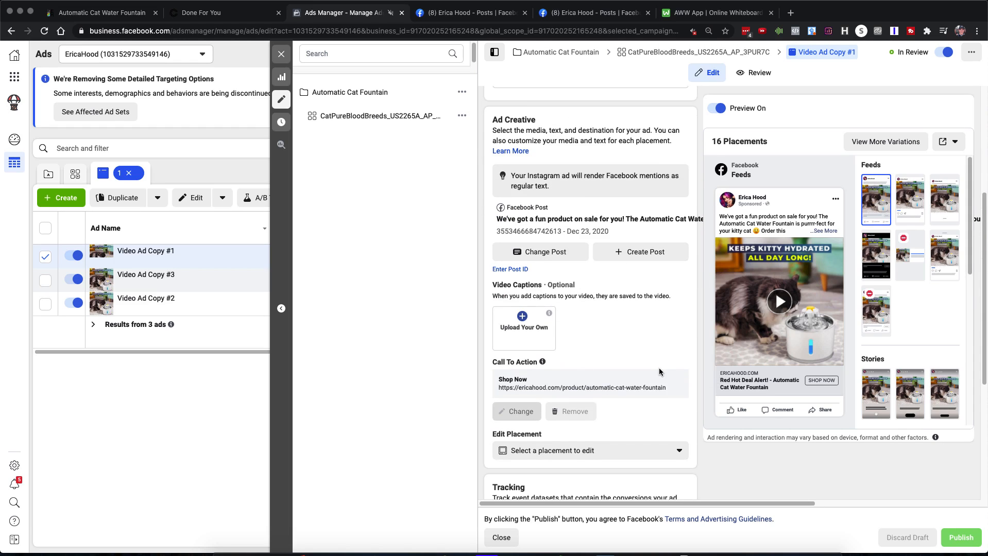
scroll(659, 372, down, 1)
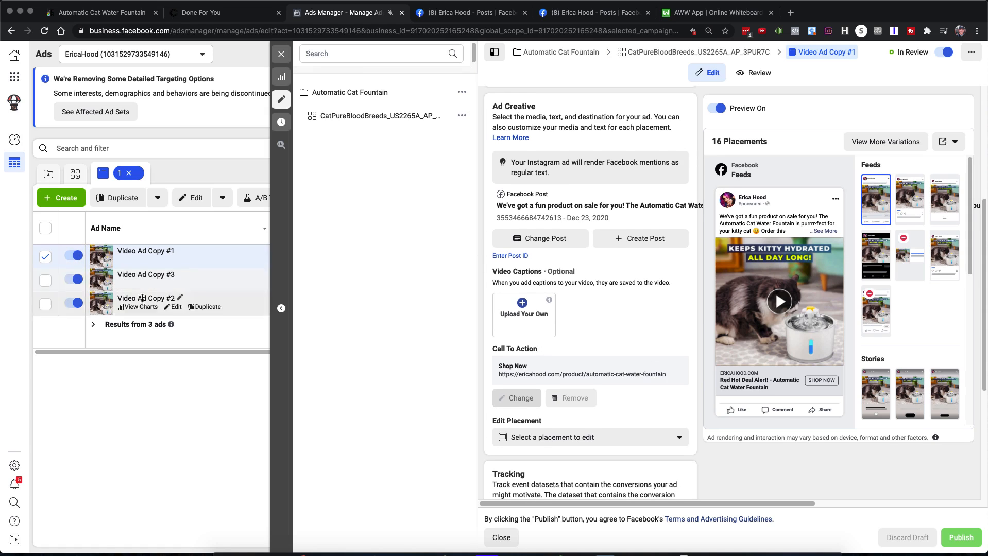
Close the ad editor and go to the ad set list of the Automatic Cat Fountain campaign
click(283, 56)
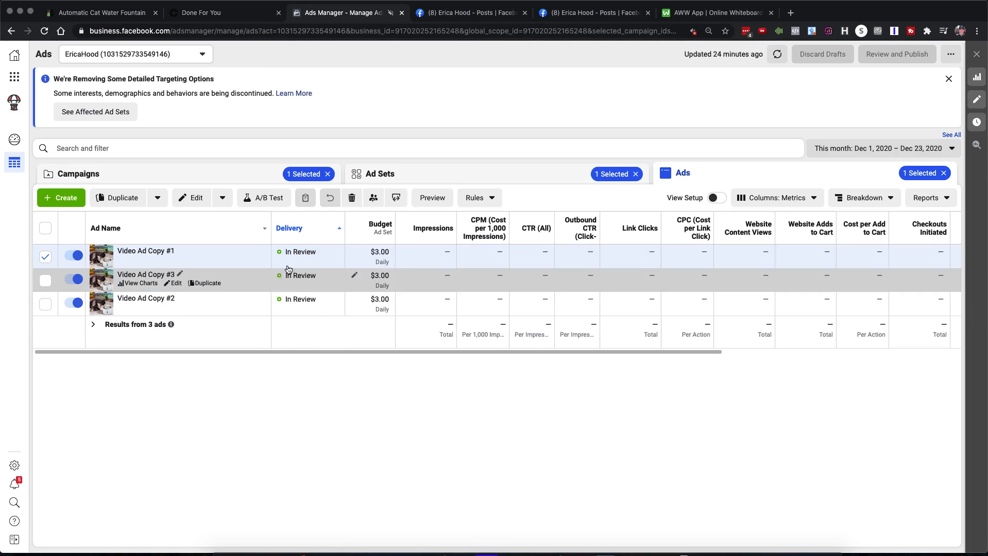
click(438, 178)
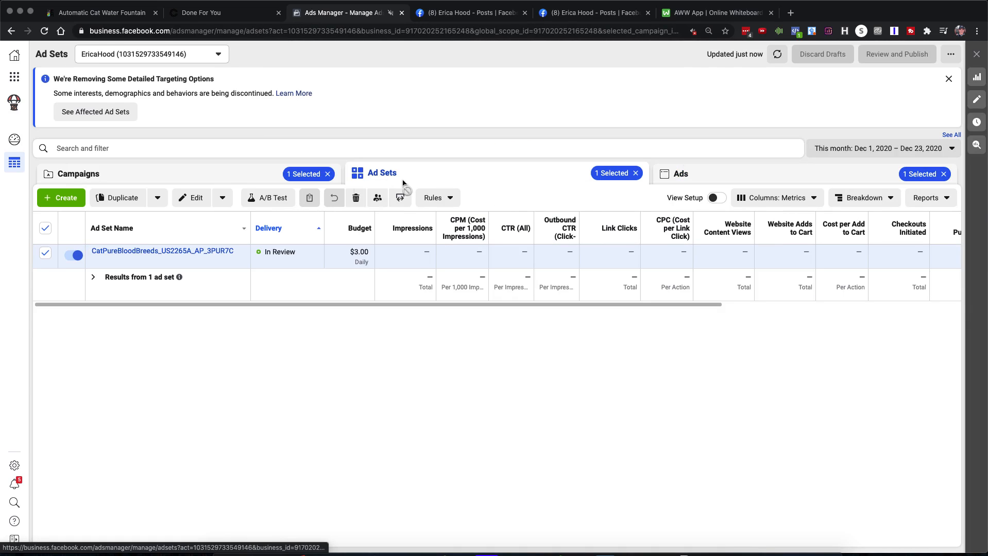
click(745, 175)
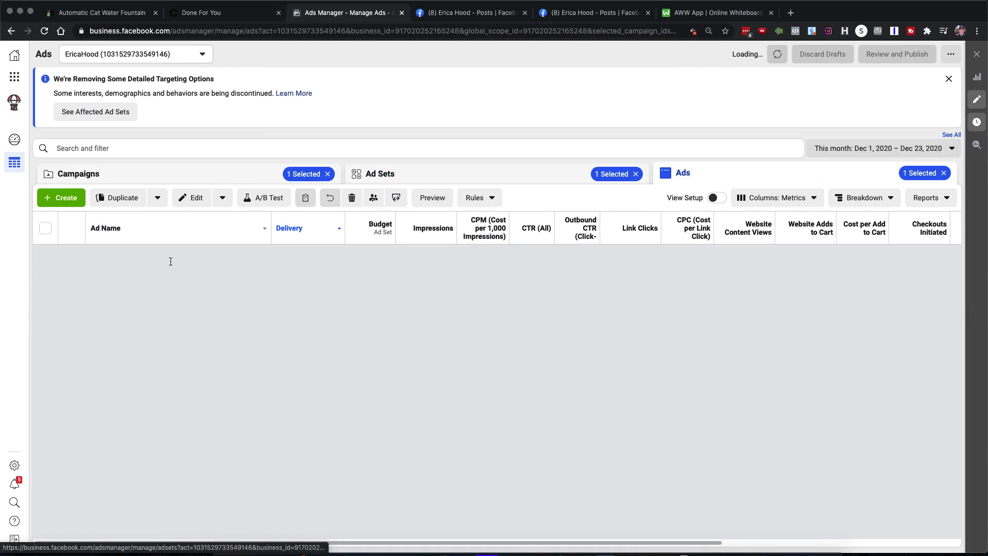
click(446, 176)
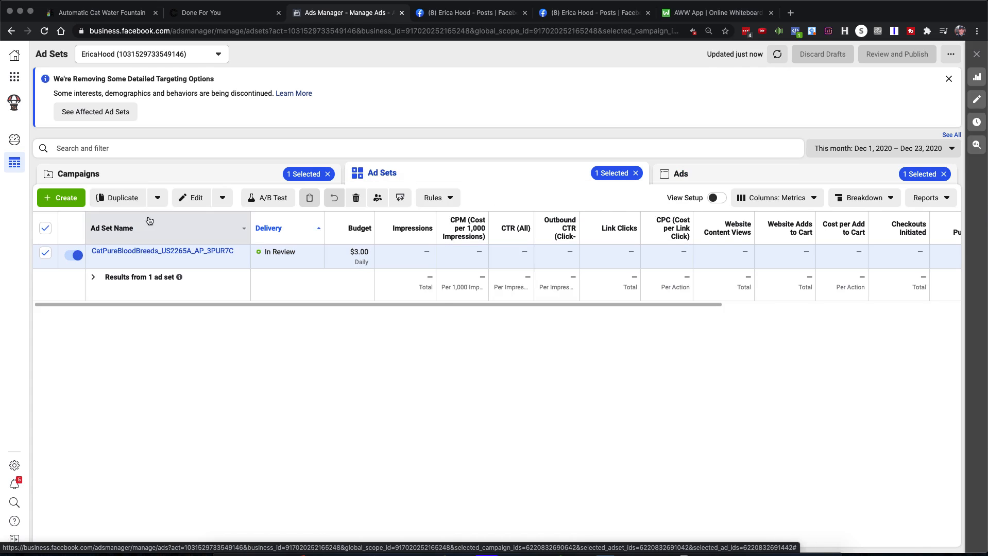
click(119, 201)
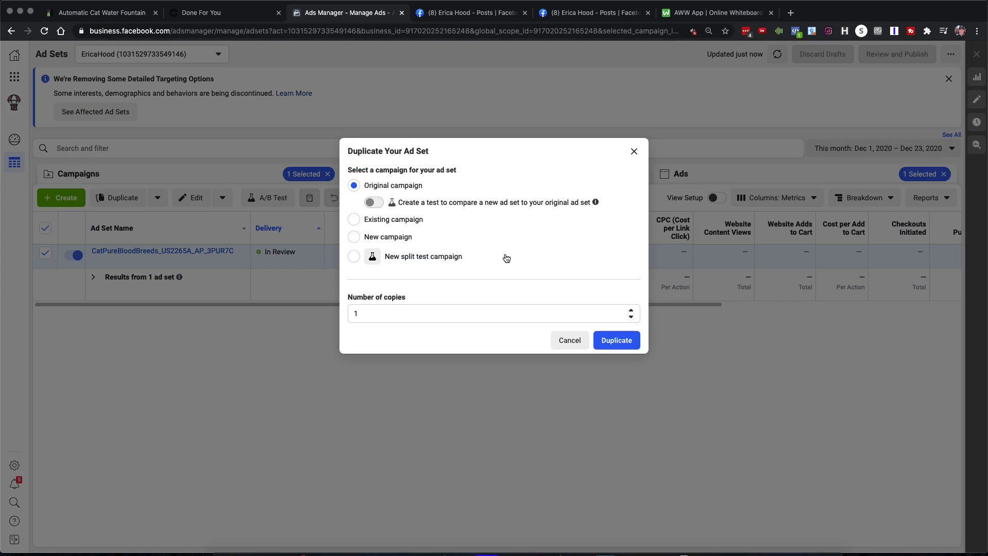
click(433, 313)
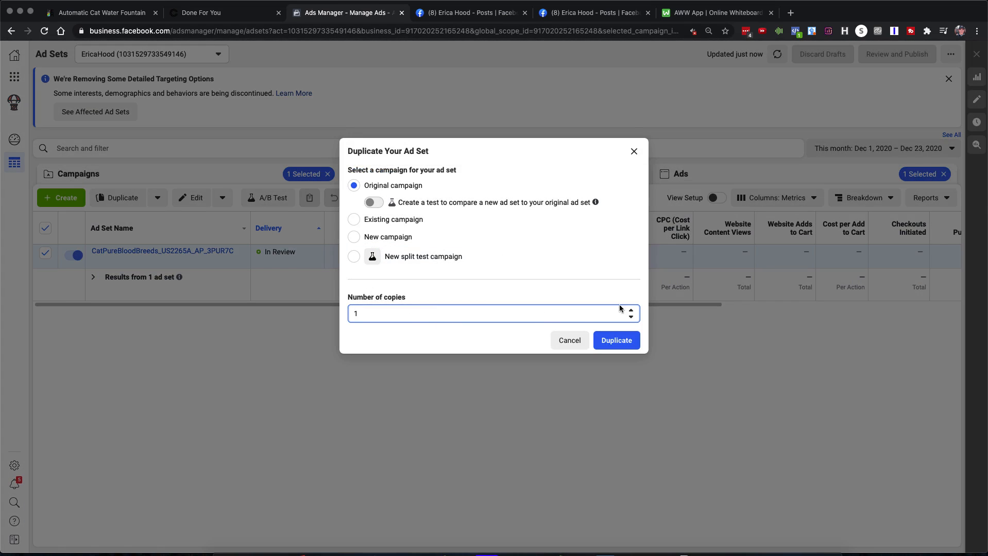
click(570, 341)
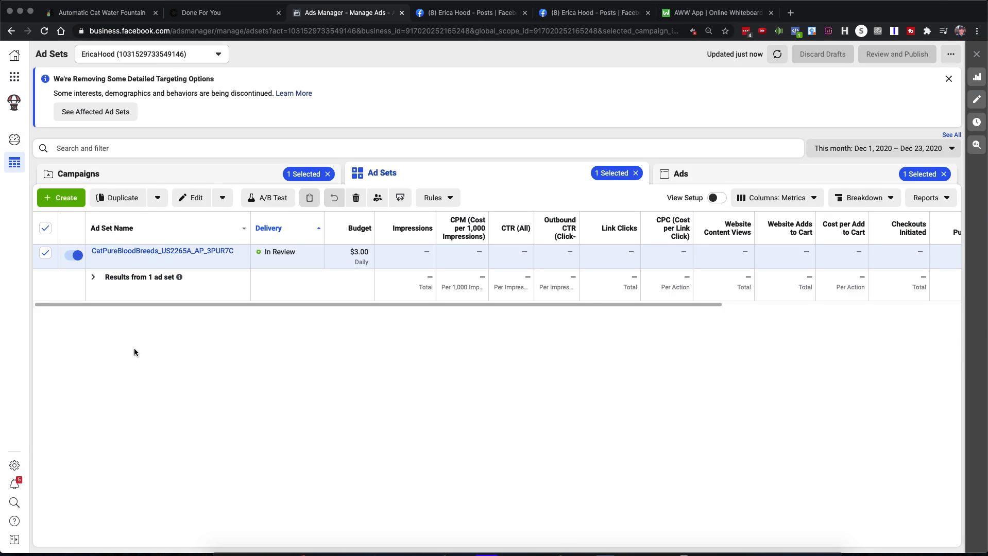
Quick-duplicate the ad set CatPureBloodBreeds_US2265A_AP_3PUR7C together with its ads
click(158, 199)
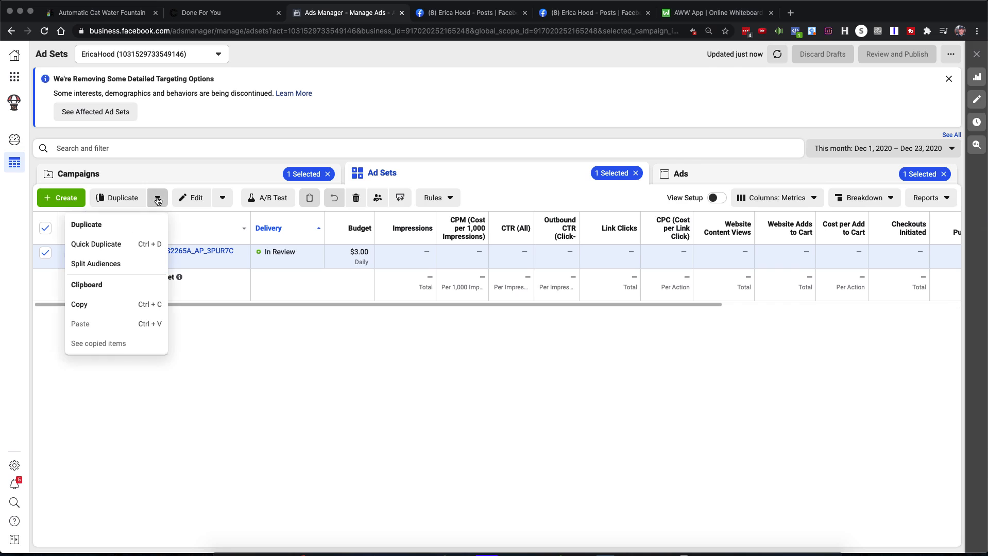
click(106, 245)
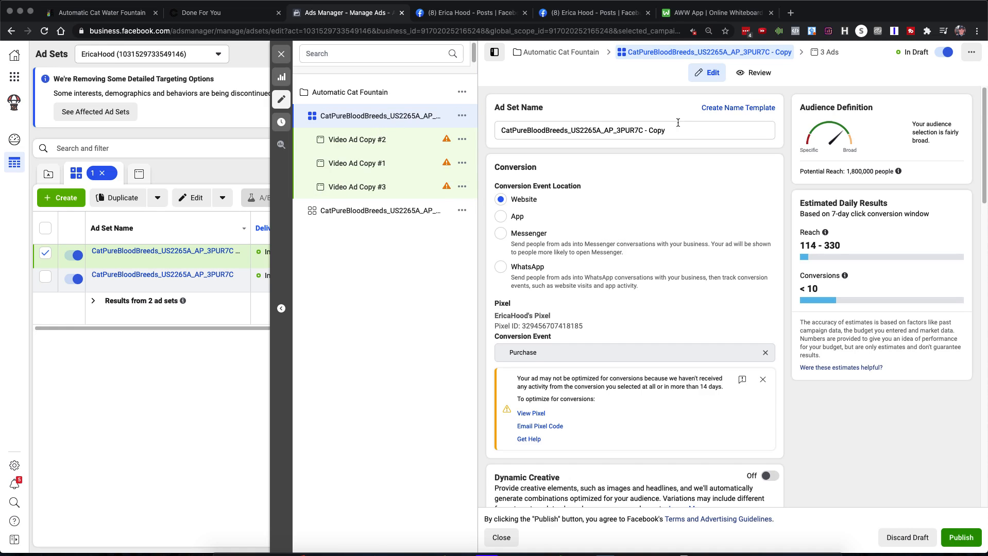
drag(666, 130, 644, 130)
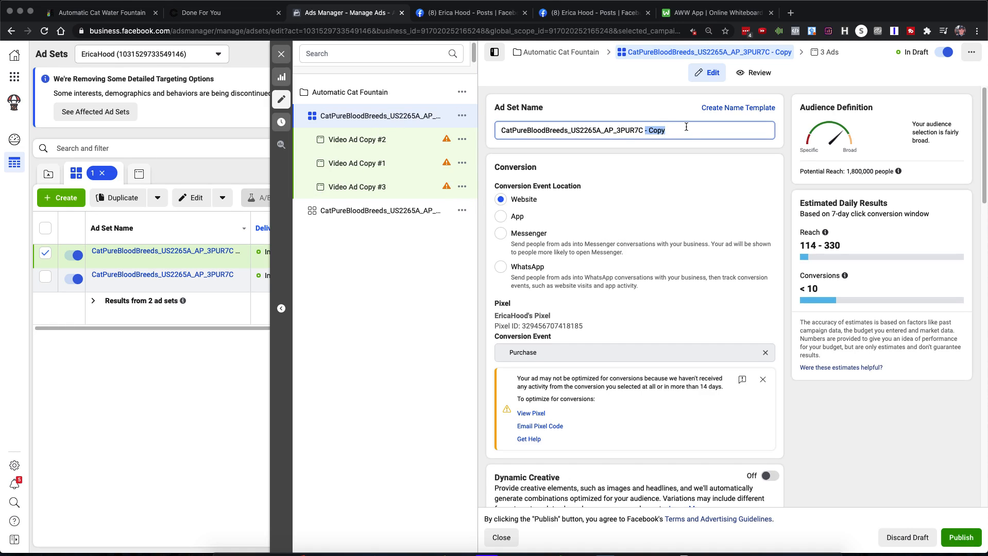
click(646, 130)
Review the duplicated ad set's name, conversion event, budget, schedule, audience, placements and delivery optimization
mouse_move(446, 140)
scroll(680, 292, down, 3)
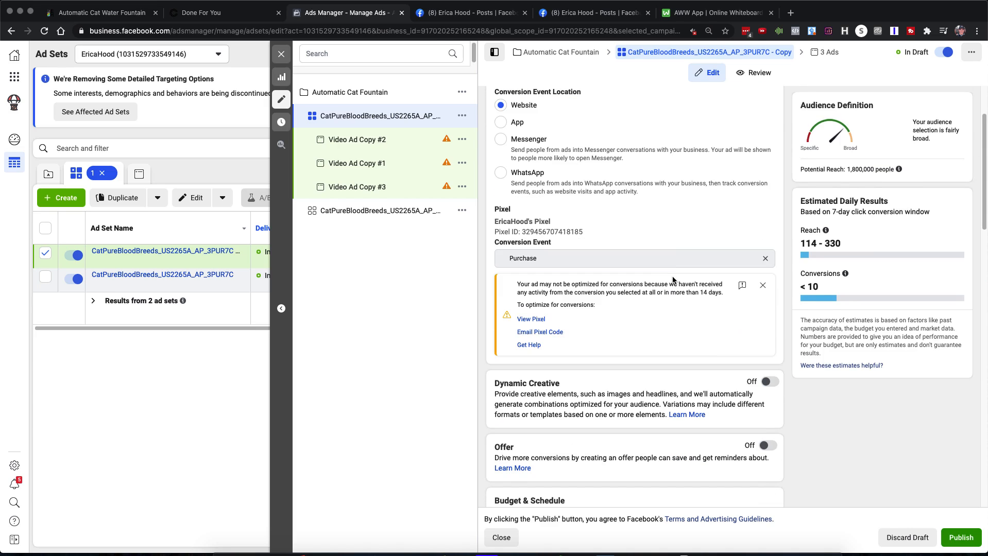
scroll(665, 264, up, 3)
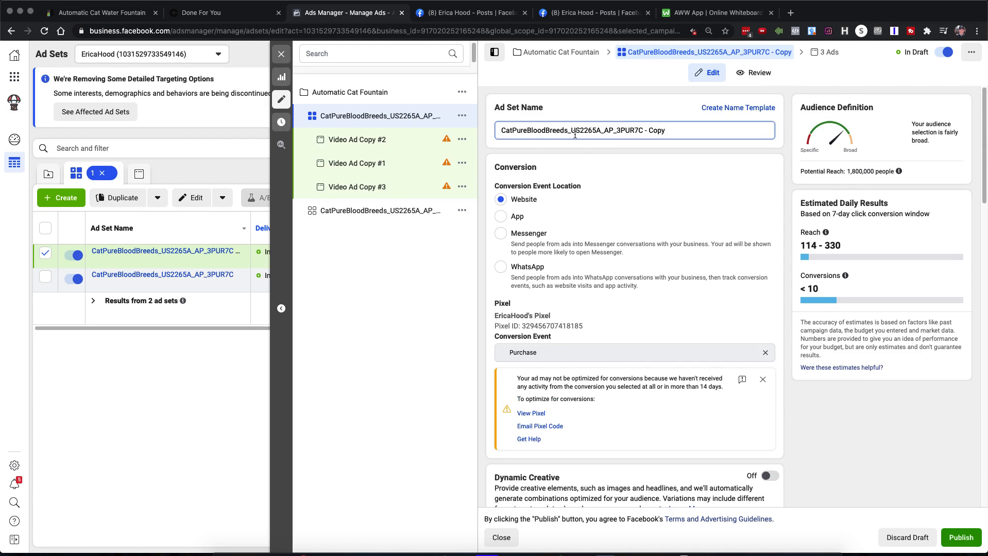
scroll(655, 212, down, 6)
scroll(655, 247, down, 3)
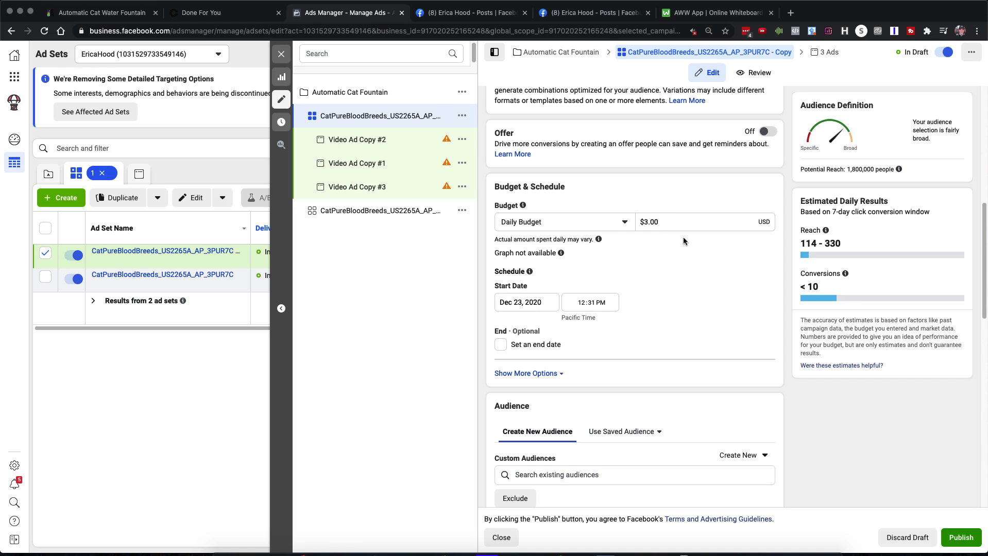
scroll(620, 241, down, 6)
scroll(625, 247, down, 1)
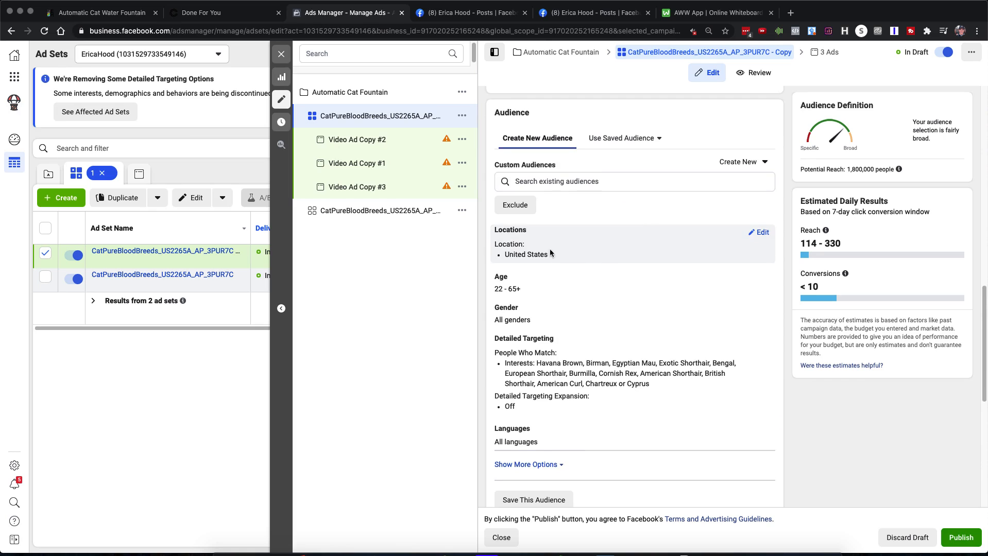
scroll(563, 260, down, 1)
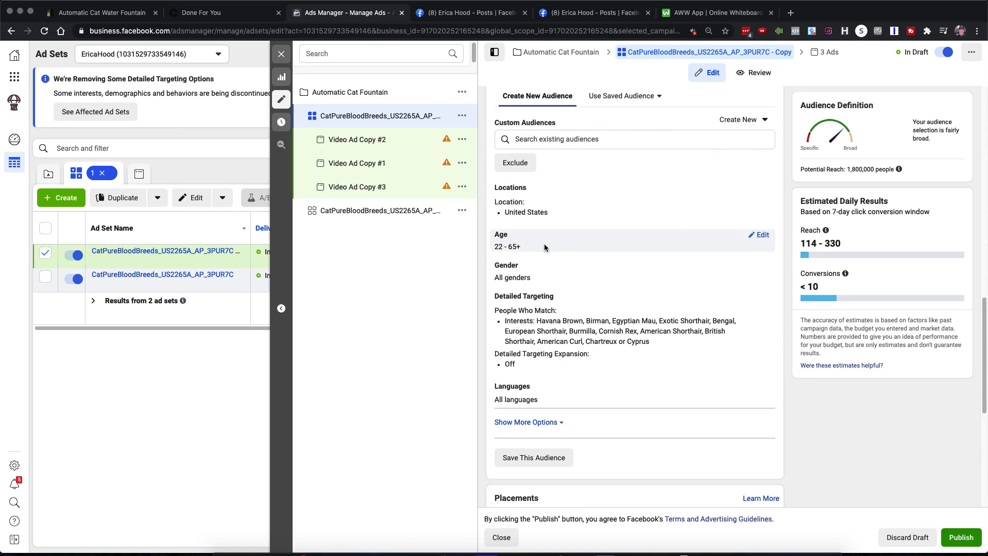
scroll(546, 249, down, 1)
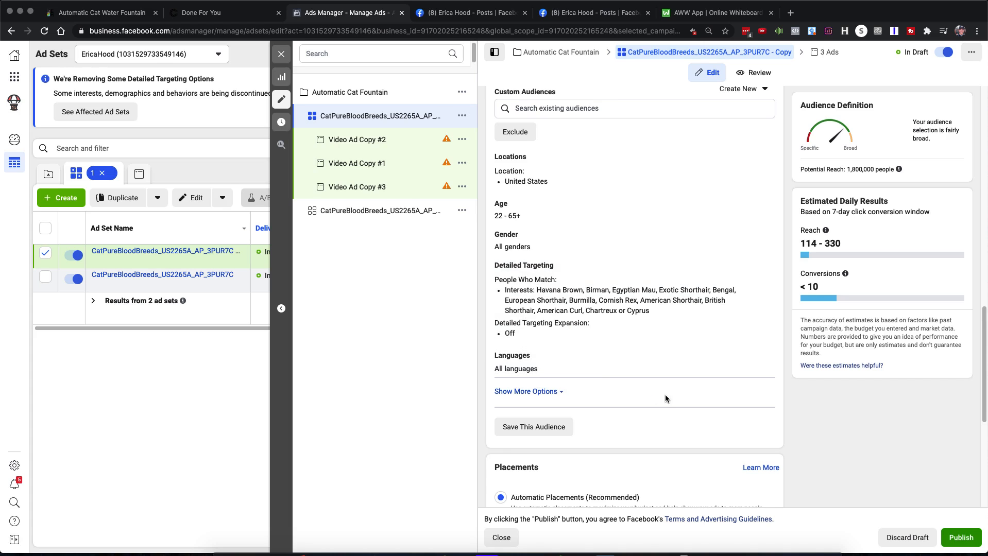
scroll(667, 399, down, 3)
scroll(683, 343, down, 3)
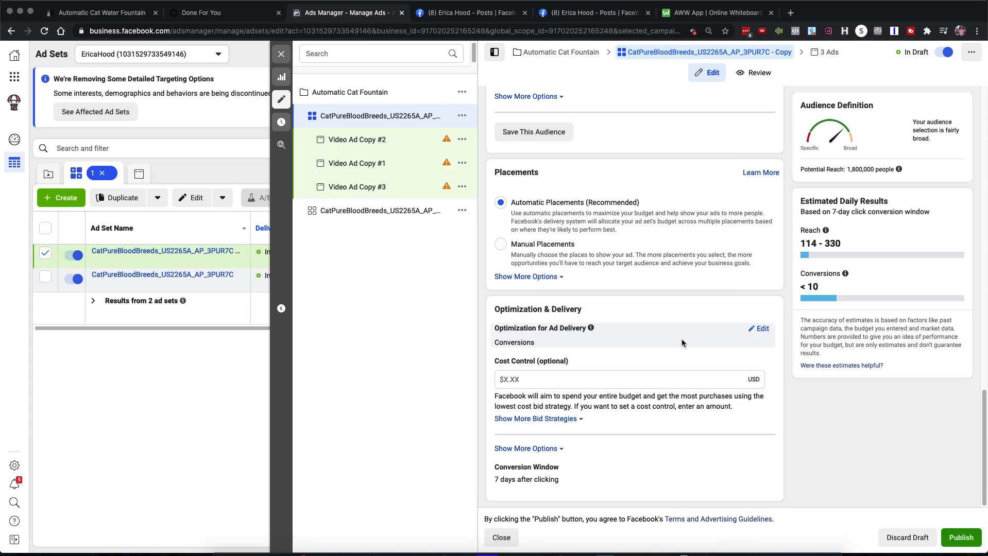
scroll(614, 443, up, 4)
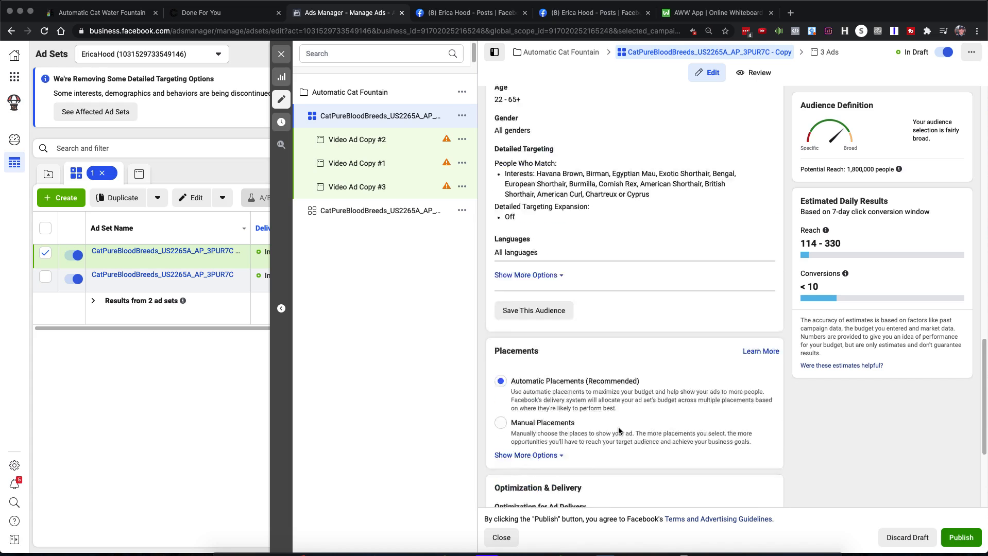
scroll(619, 431, down, 3)
mouse_move(554, 484)
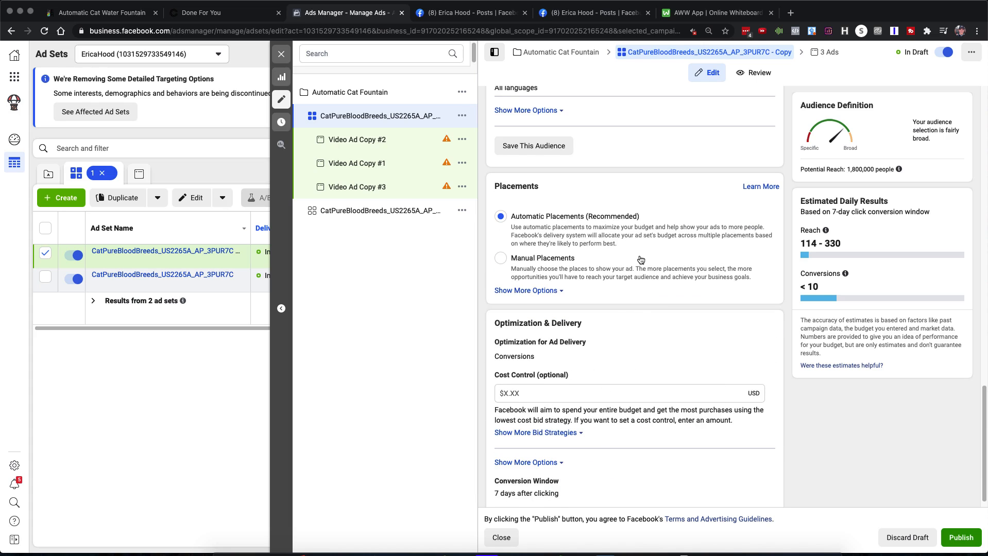
Open the duplicated ad set's detailed targeting for editing and look through its included interests
scroll(640, 259, up, 5)
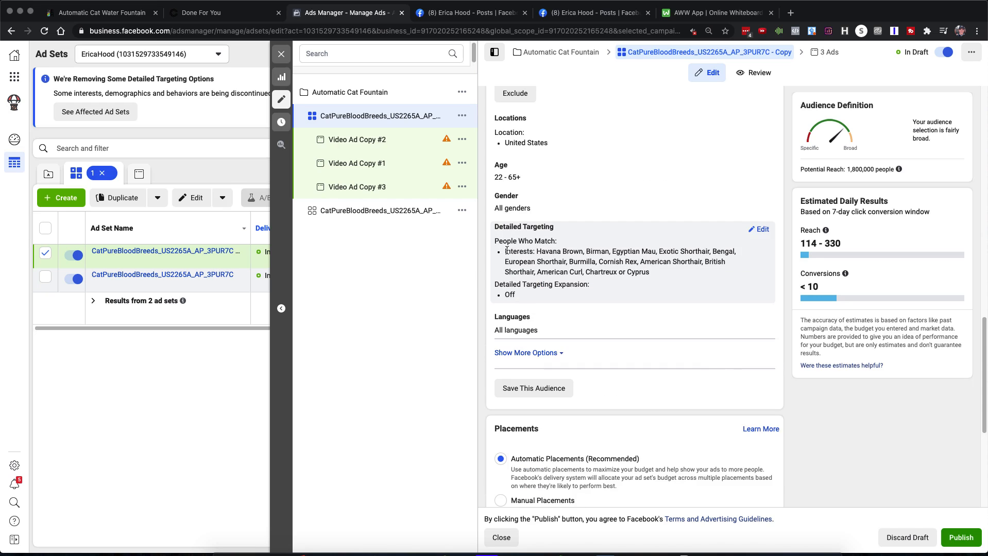
click(760, 229)
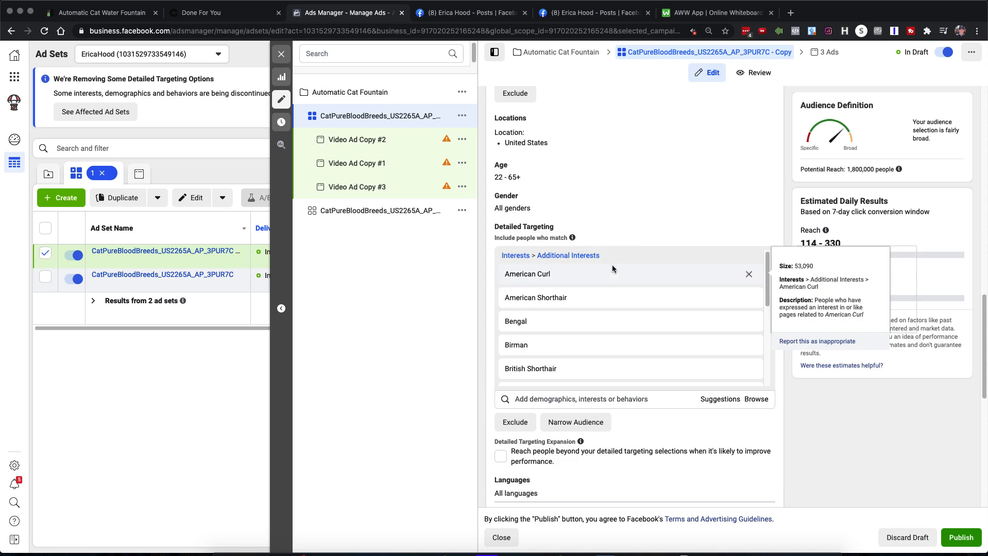
scroll(612, 265, down, 1)
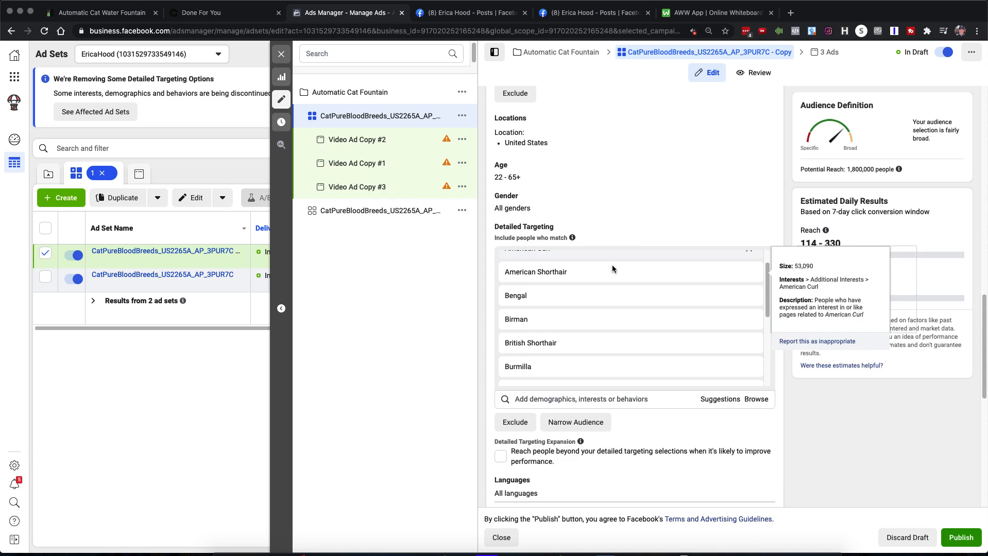
On the Done For You page, copy Ad Set 1's People Who Match interests from Himalayan through Turkish Angora
click(208, 14)
scroll(450, 297, down, 7)
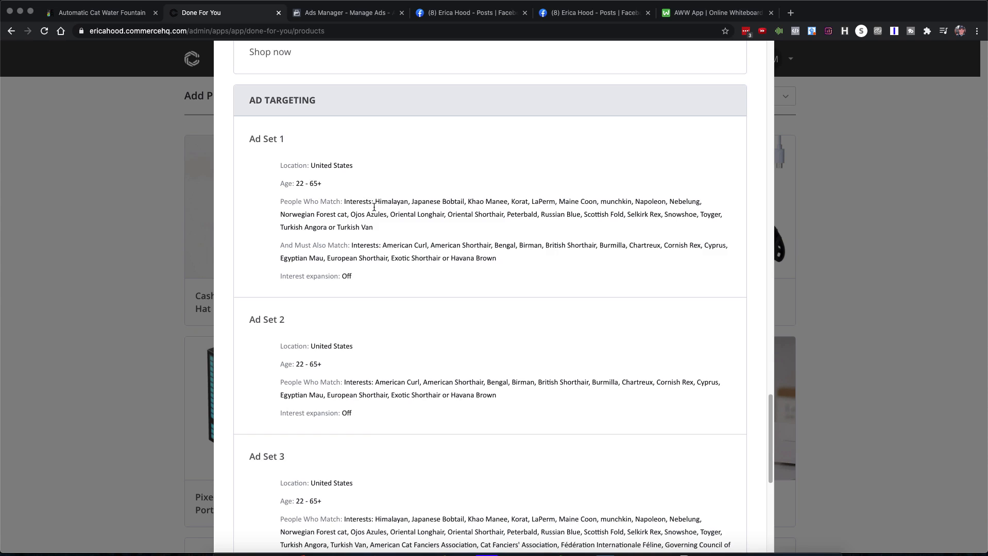
drag(376, 202, 326, 230)
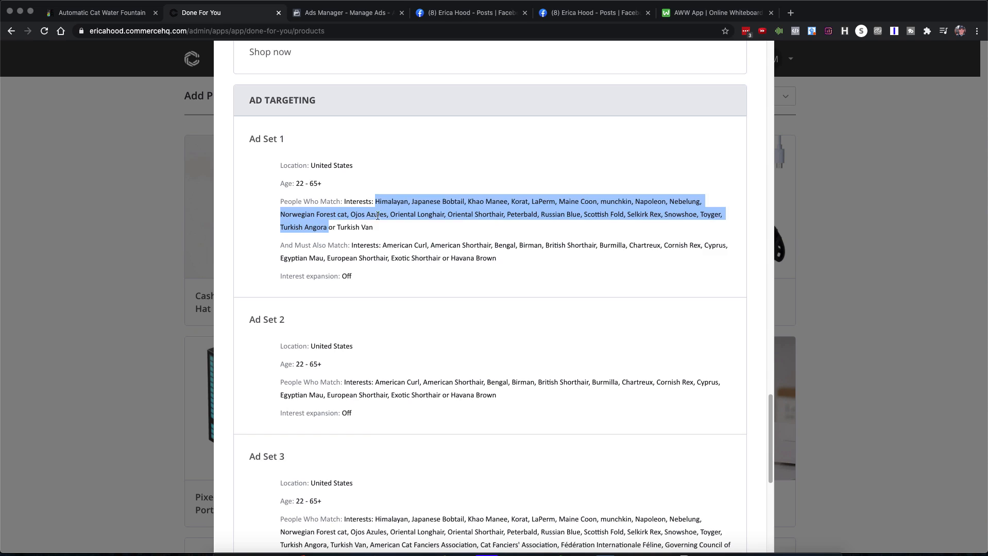
right_click(425, 208)
click(448, 228)
Back in Ads Manager, narrow the duplicated ad set's audience and paste the copied cat-breed interests as the must-also-match group
click(351, 13)
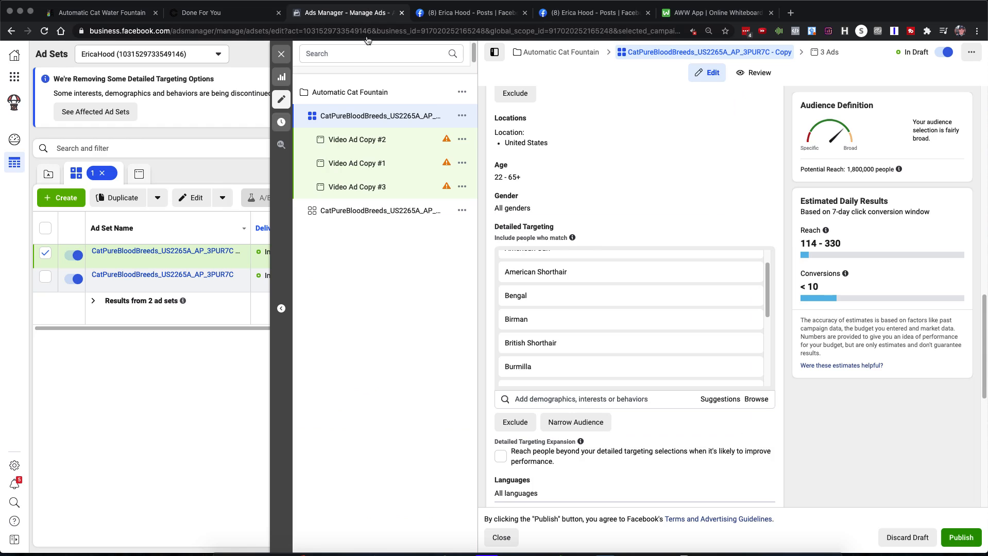
scroll(670, 363, down, 1)
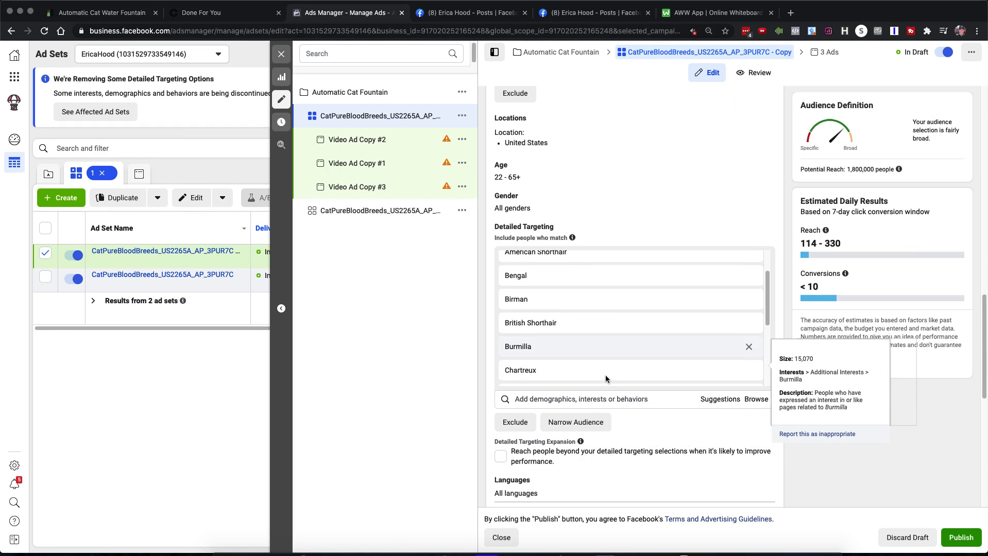
click(578, 424)
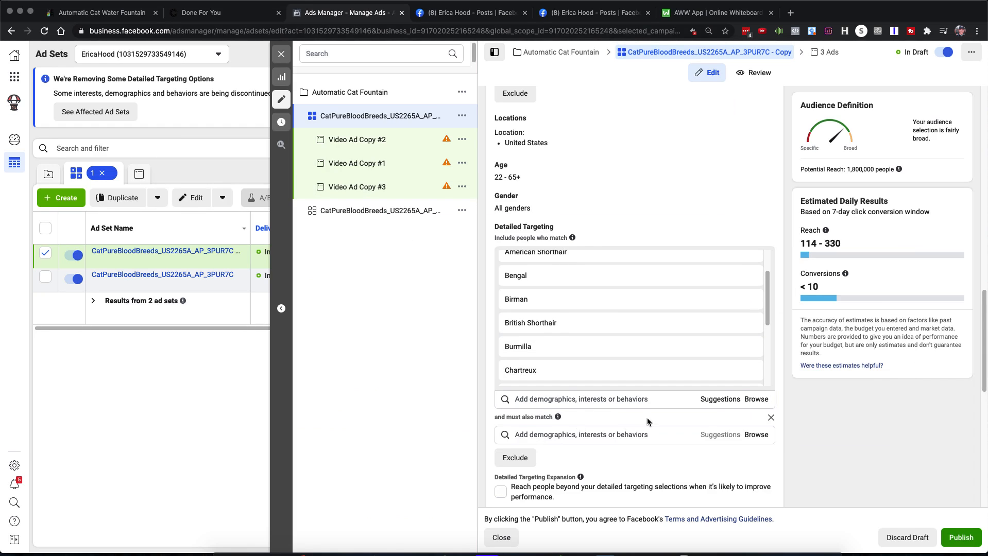
scroll(647, 420, down, 3)
click(556, 291)
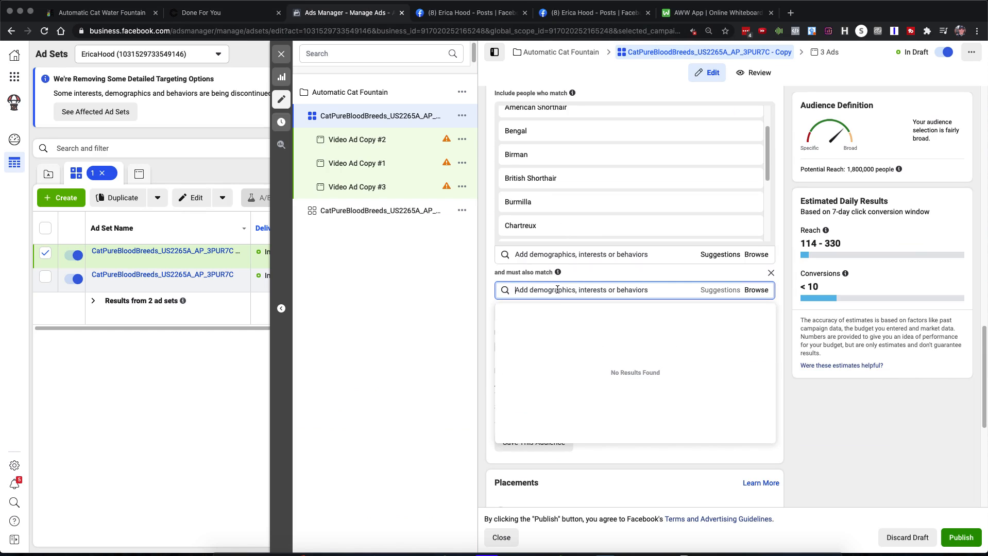
right_click(559, 291)
click(584, 359)
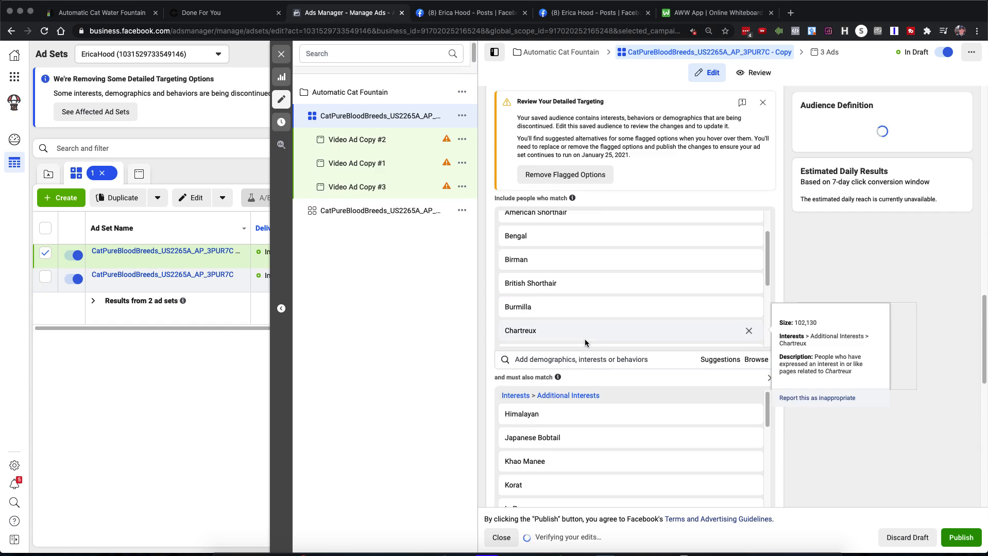
Clear the leftover pasted text from the must-also-match search and add the Turkish Van interest to that group
scroll(586, 439, down, 5)
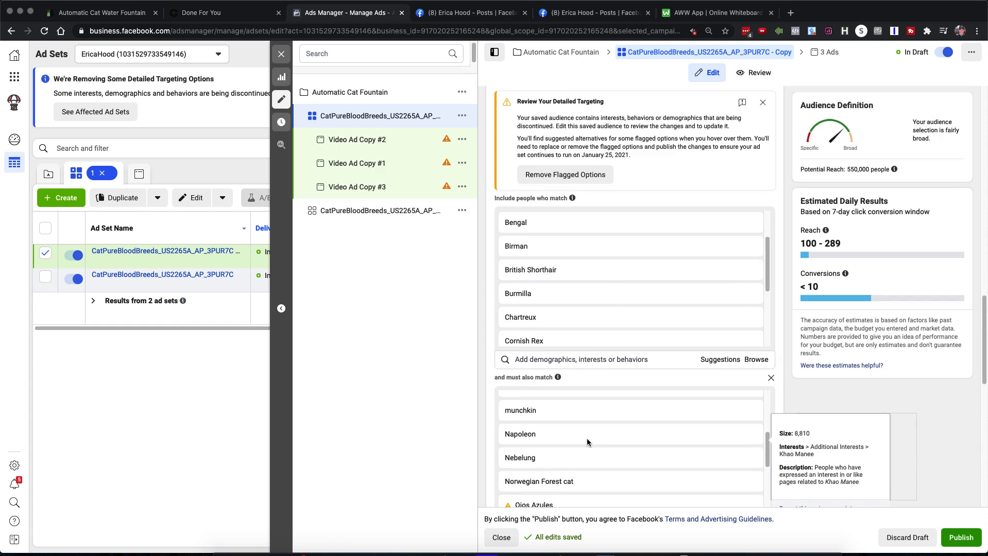
mouse_move(509, 405)
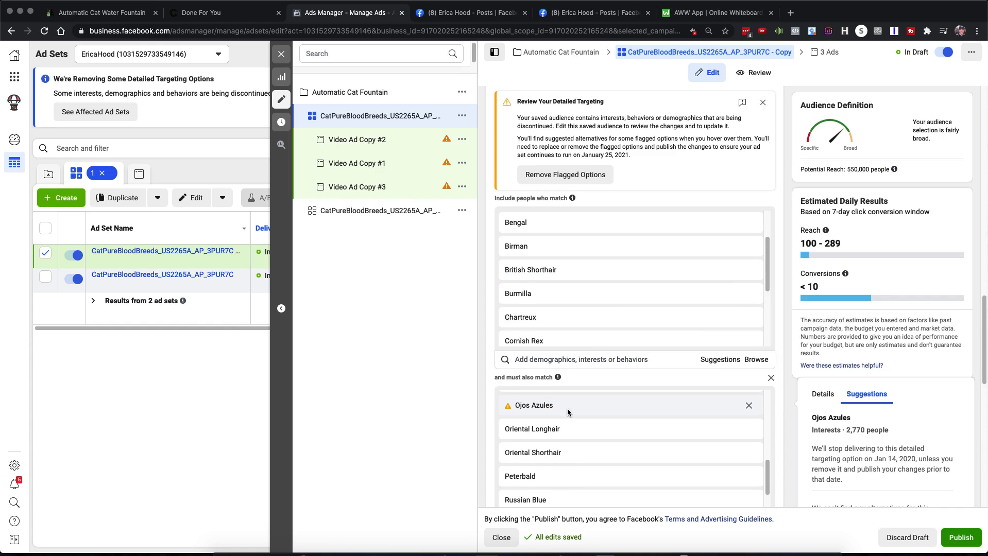
scroll(567, 409, down, 4)
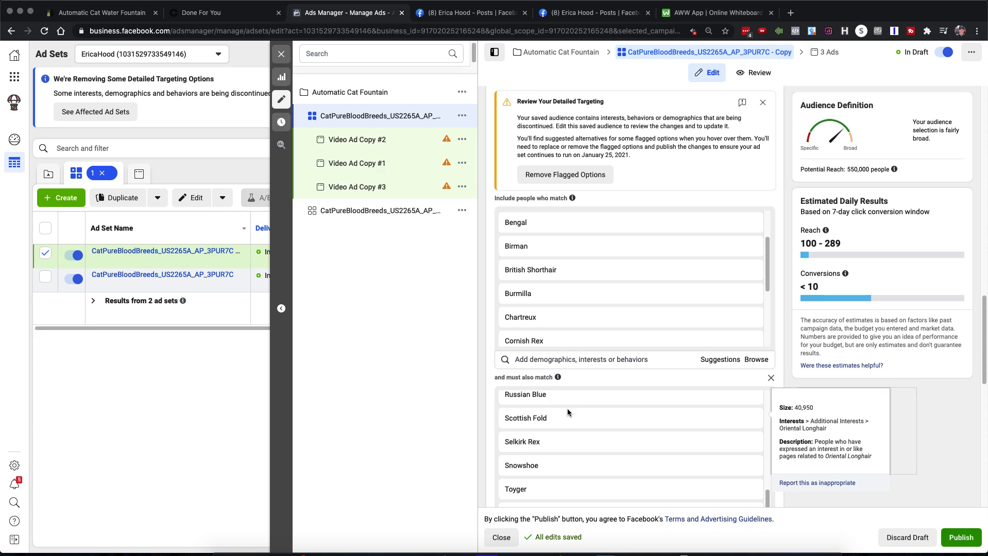
scroll(583, 439, down, 4)
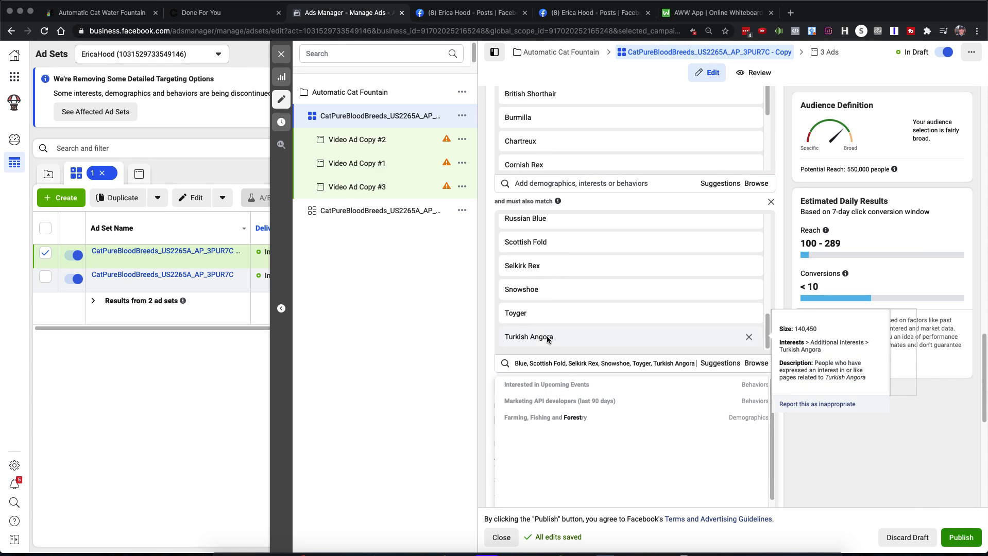
triple_click(595, 366)
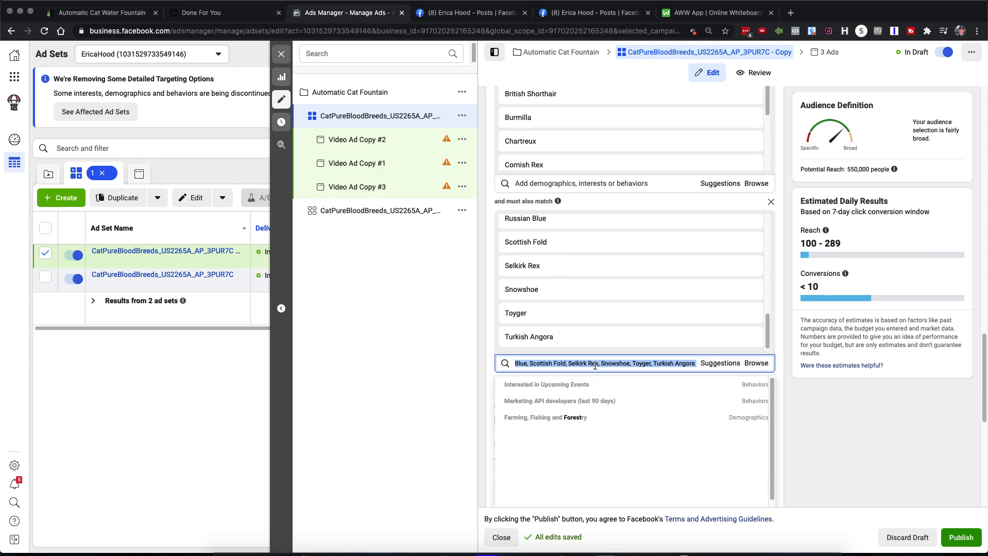
key(BackSpace)
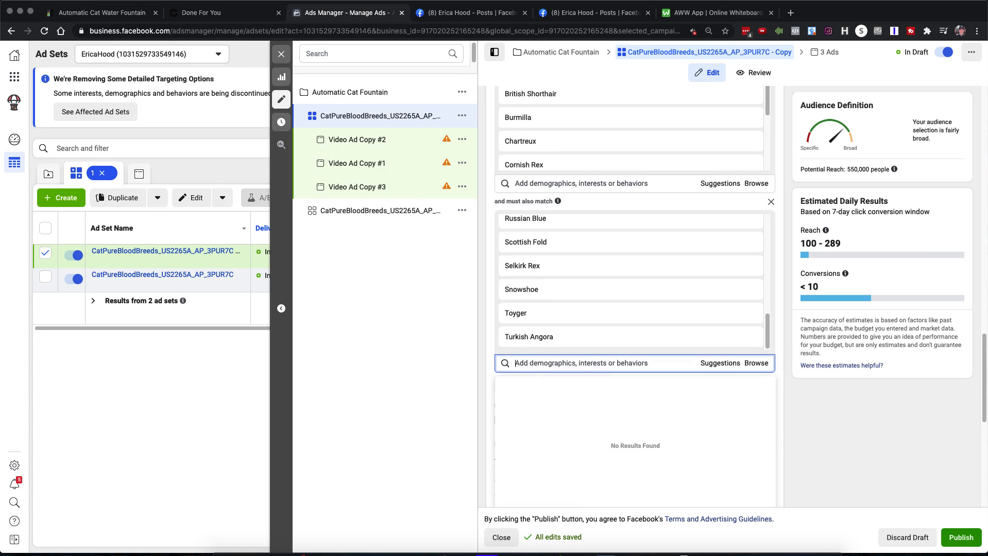
text(turkish)
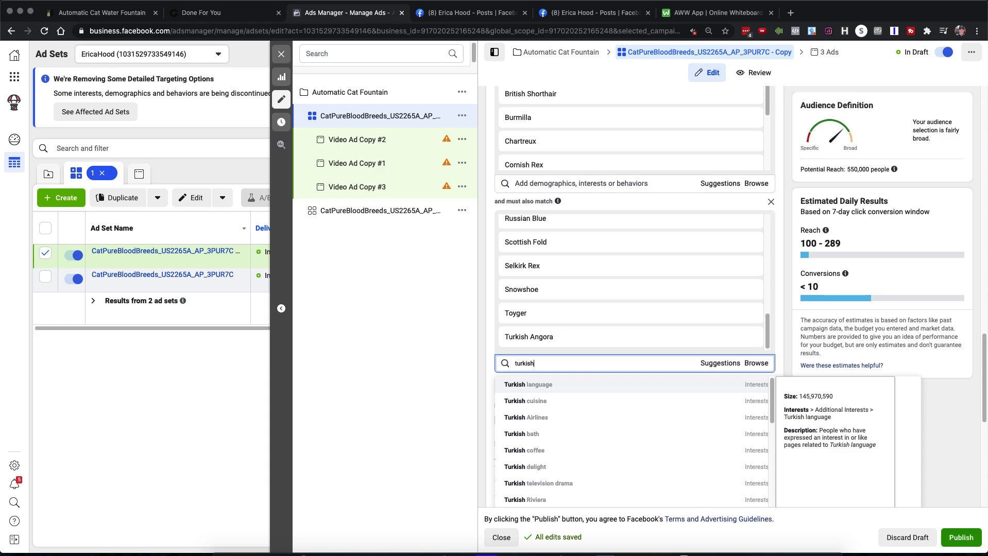
click(233, 16)
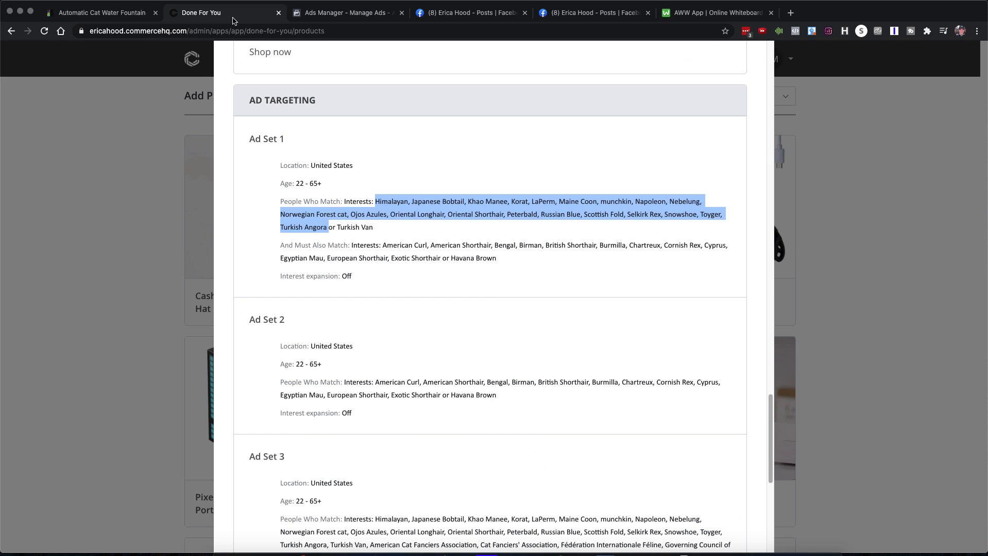
click(346, 5)
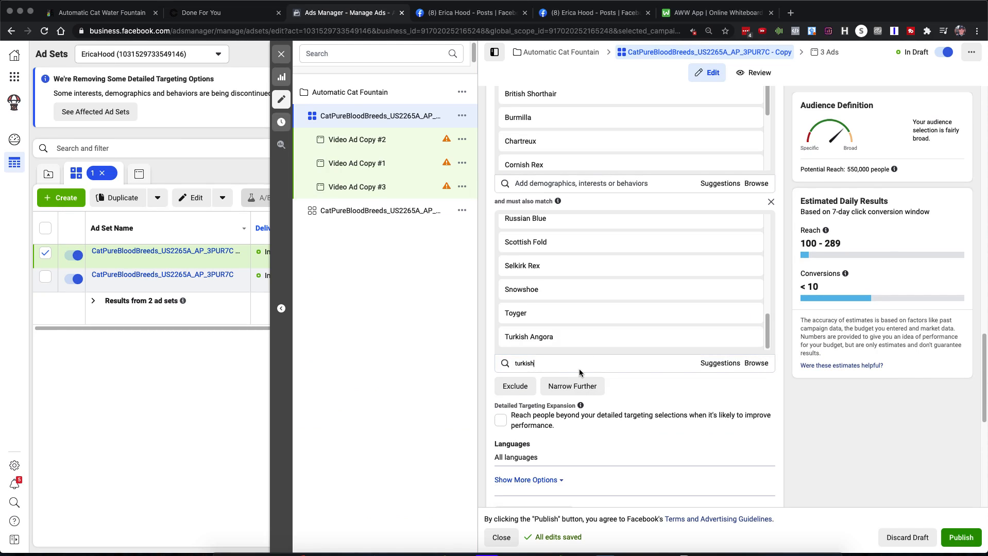
text(van)
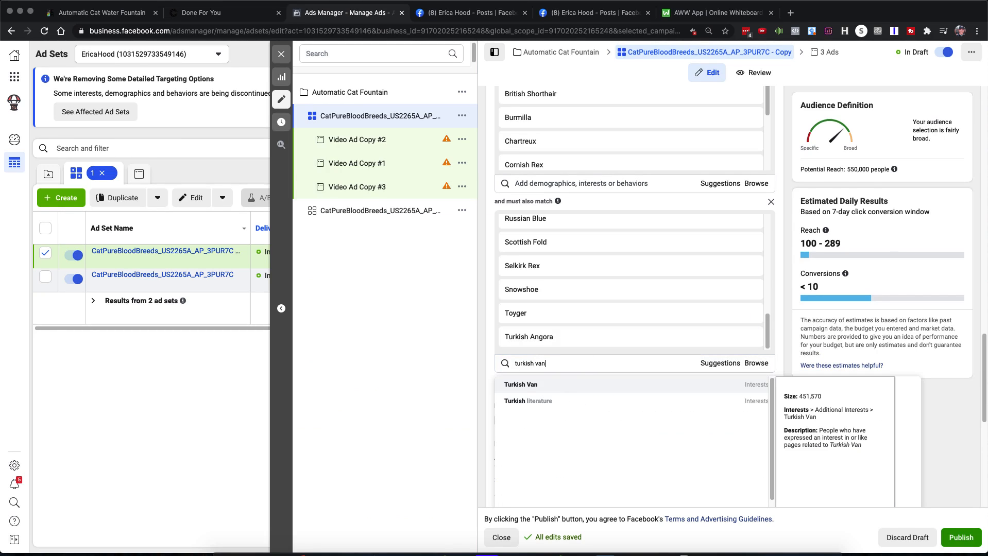
click(532, 389)
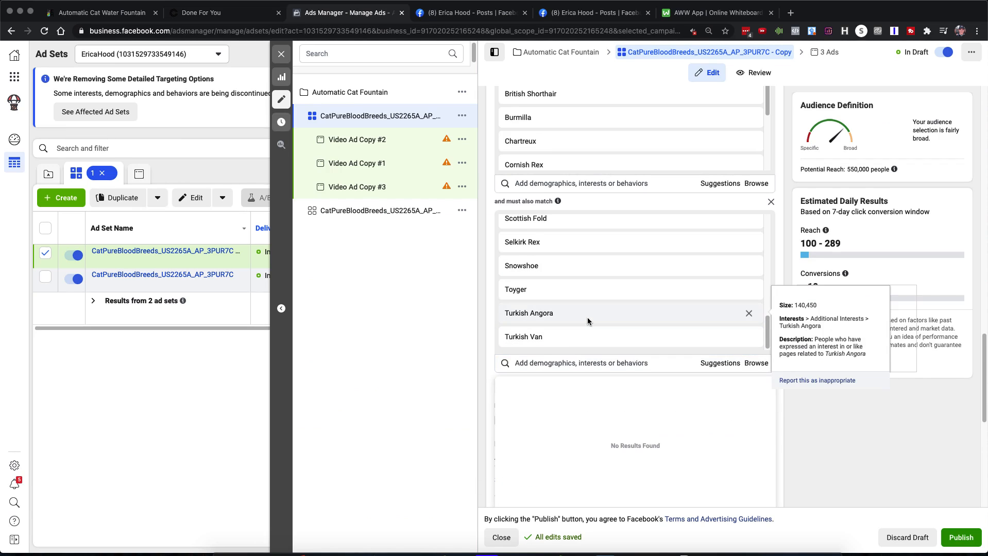
Review the duplicated ad set's must-also-match interests from Himalayan through Turkish Van
mouse_move(585, 230)
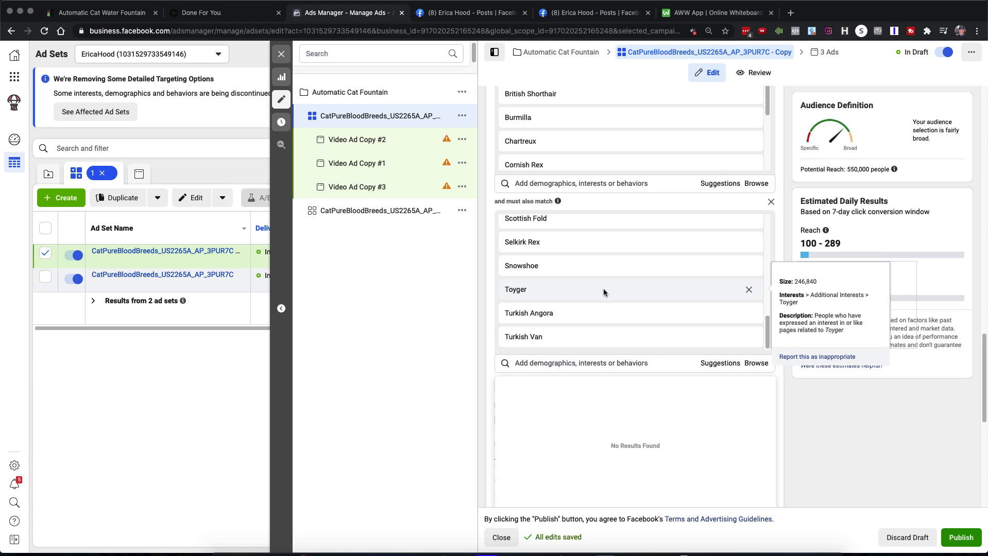
scroll(603, 291, up, 5)
mouse_move(603, 290)
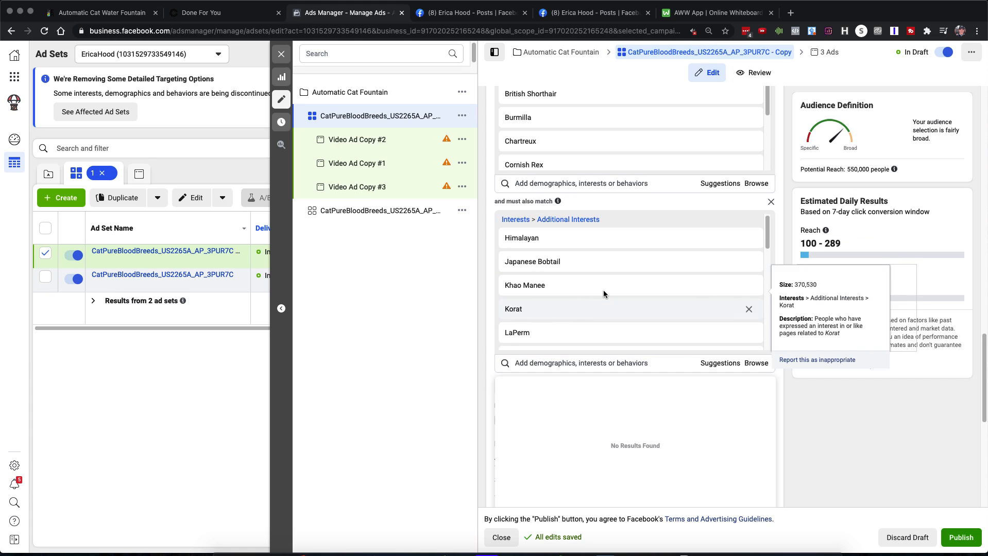
scroll(602, 290, down, 5)
scroll(603, 293, up, 5)
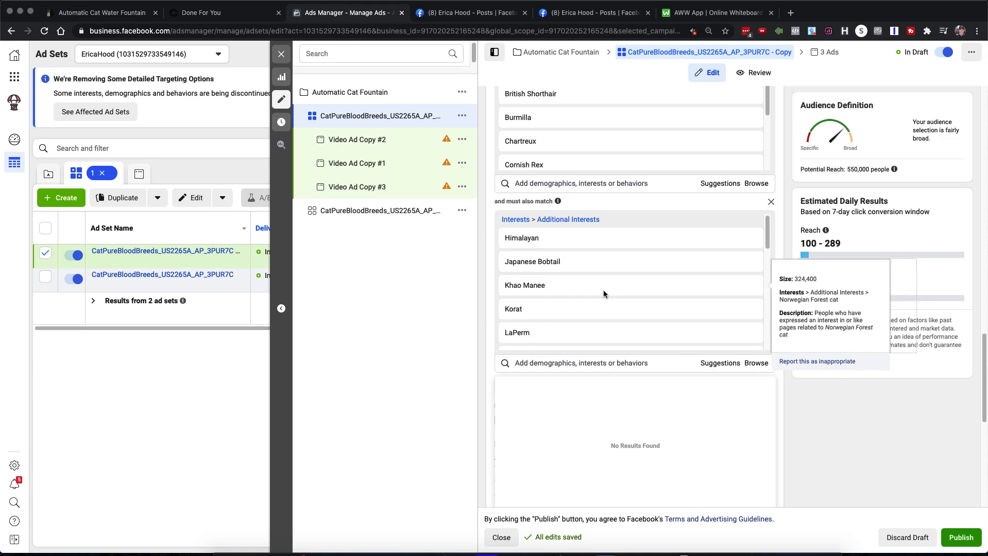
scroll(603, 293, down, 1)
scroll(603, 290, down, 5)
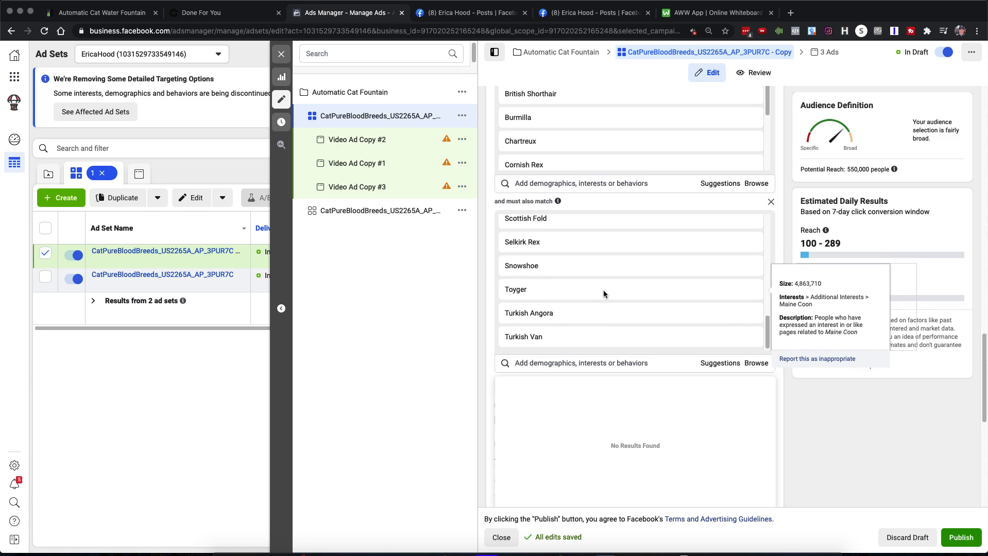
scroll(637, 330, down, 4)
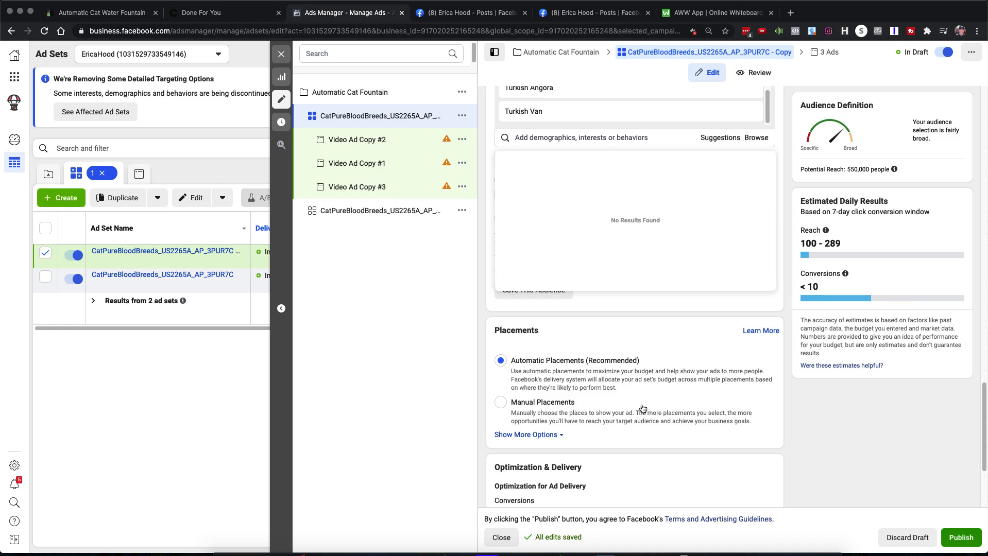
Insert INTgroup1 directly after CatPureBloodBreeds in the duplicated ad set's name
scroll(639, 332, up, 15)
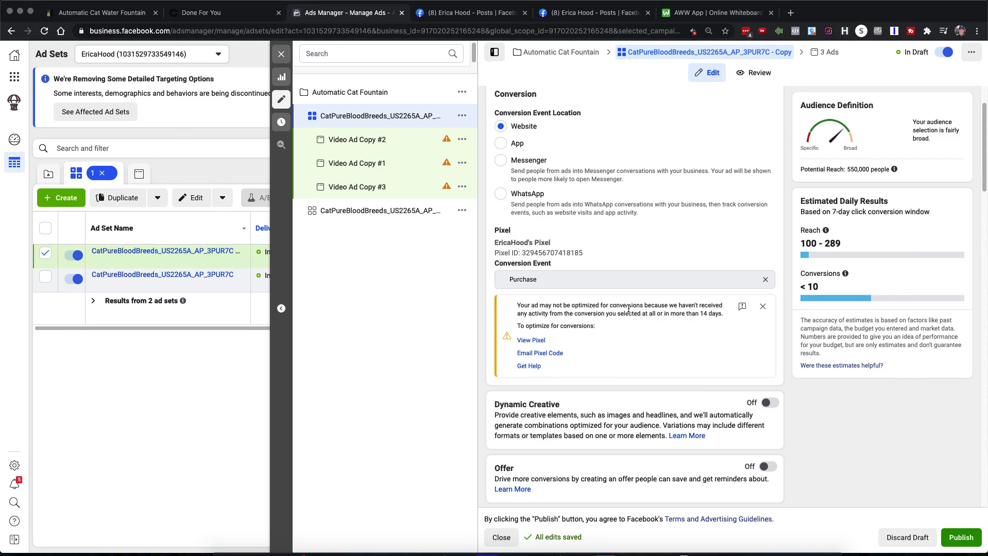
scroll(629, 309, up, 2)
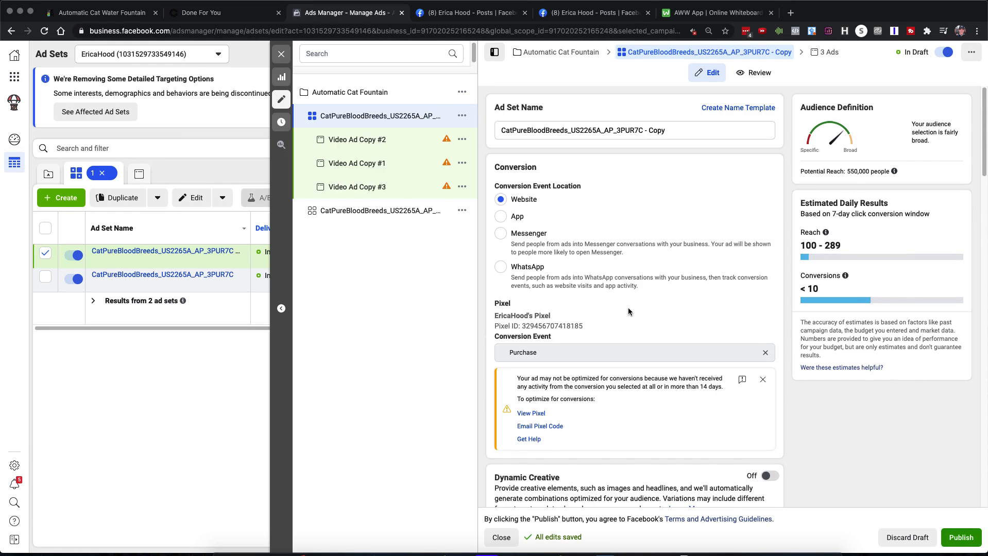
click(568, 130)
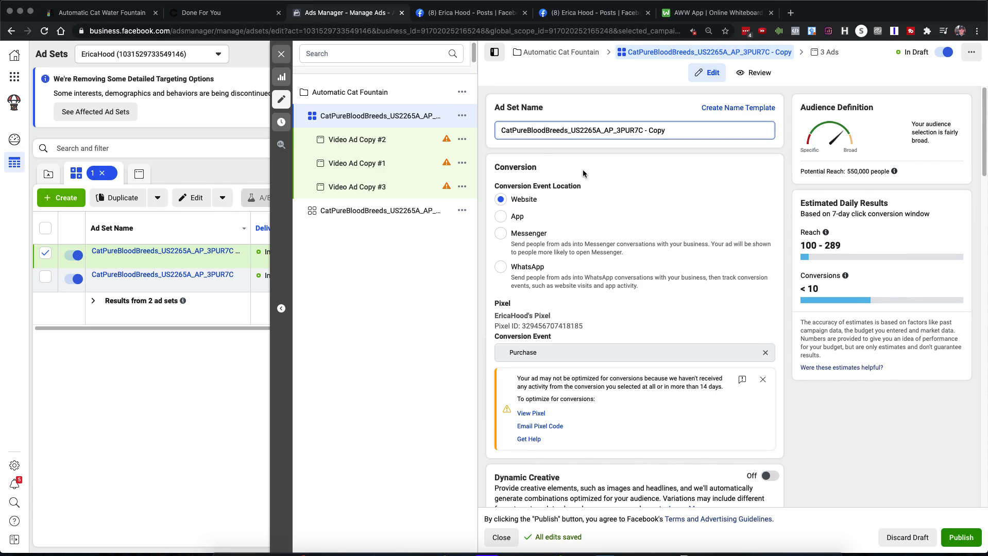
text(INT)
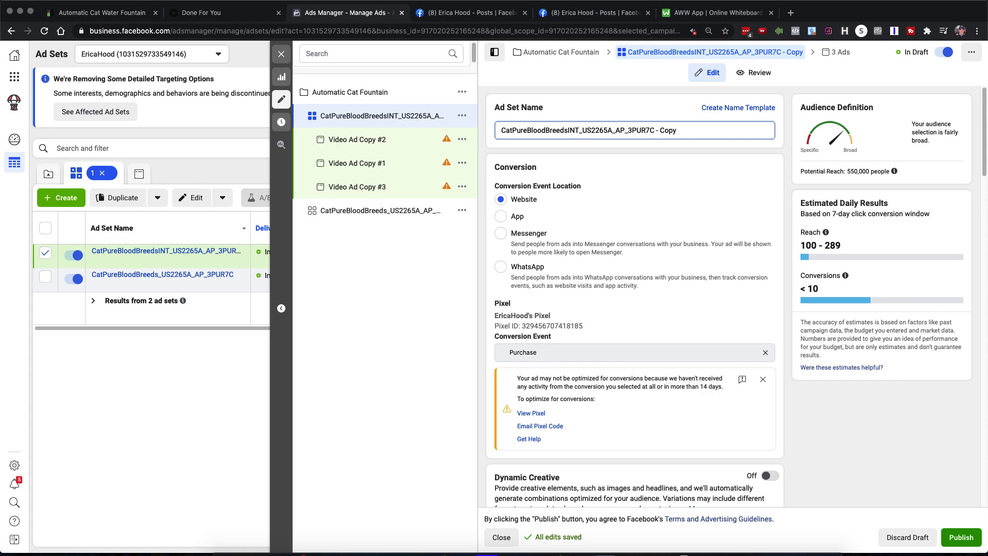
text(1)
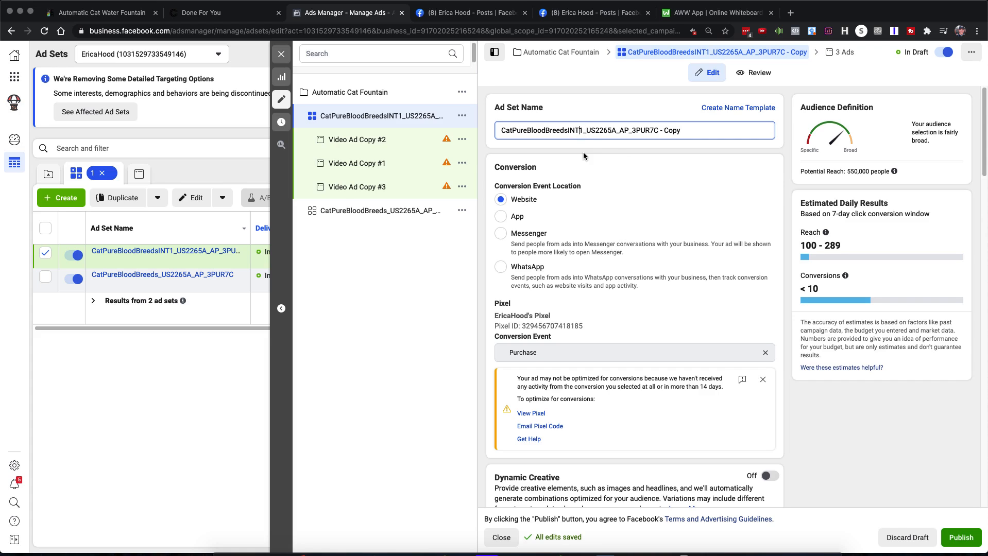
text(G)
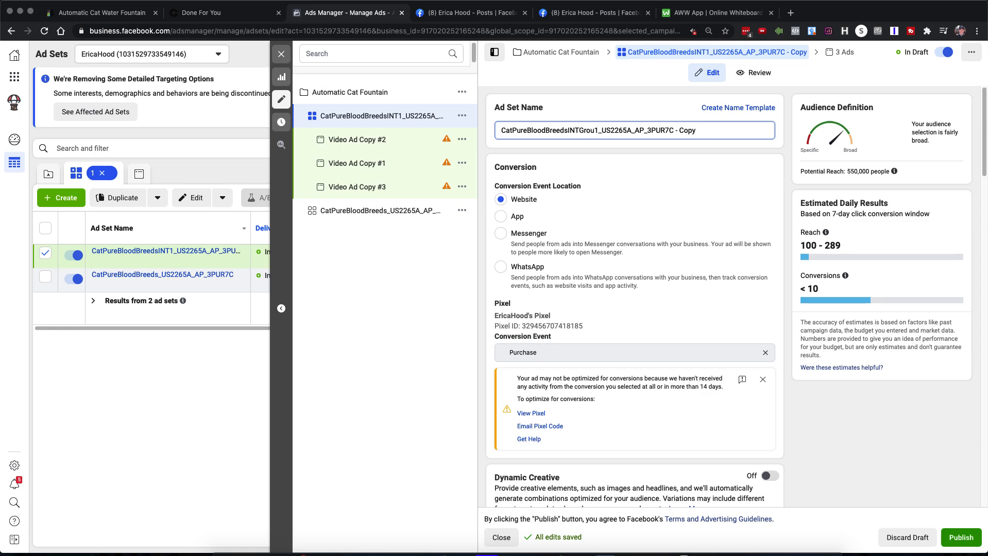
key(BackSpace)
text(group)
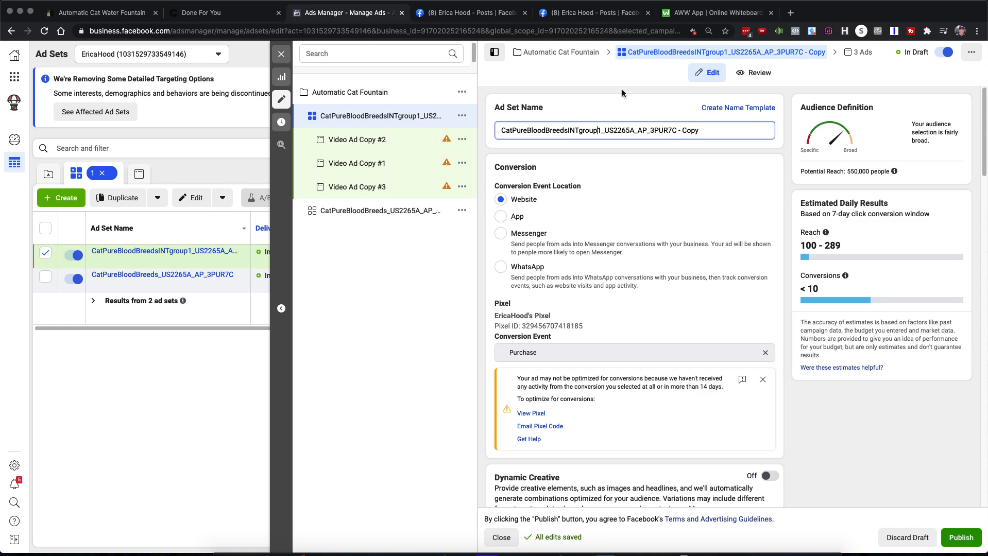
Remove the " - Copy" suffix from the duplicated ad set's name and publish the ad set
click(239, 13)
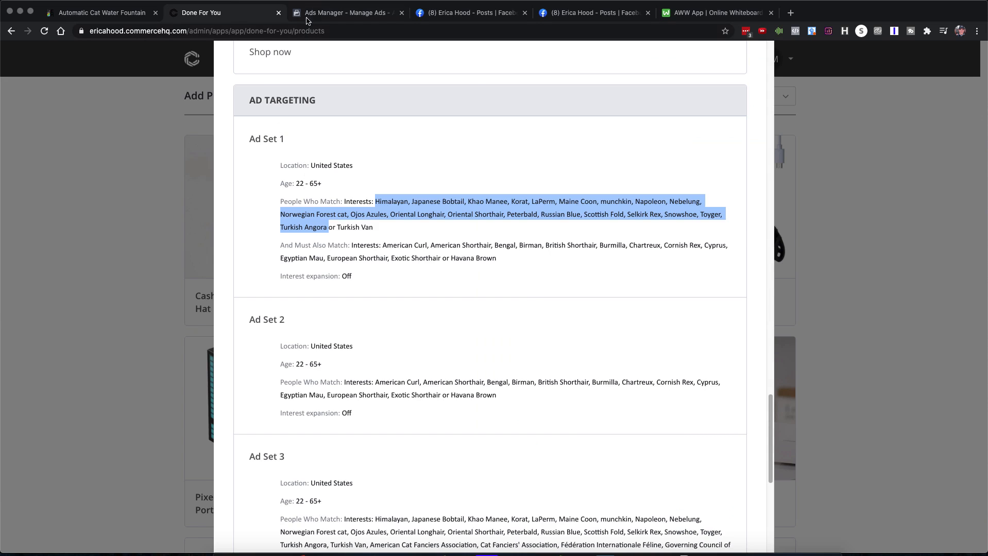
click(333, 20)
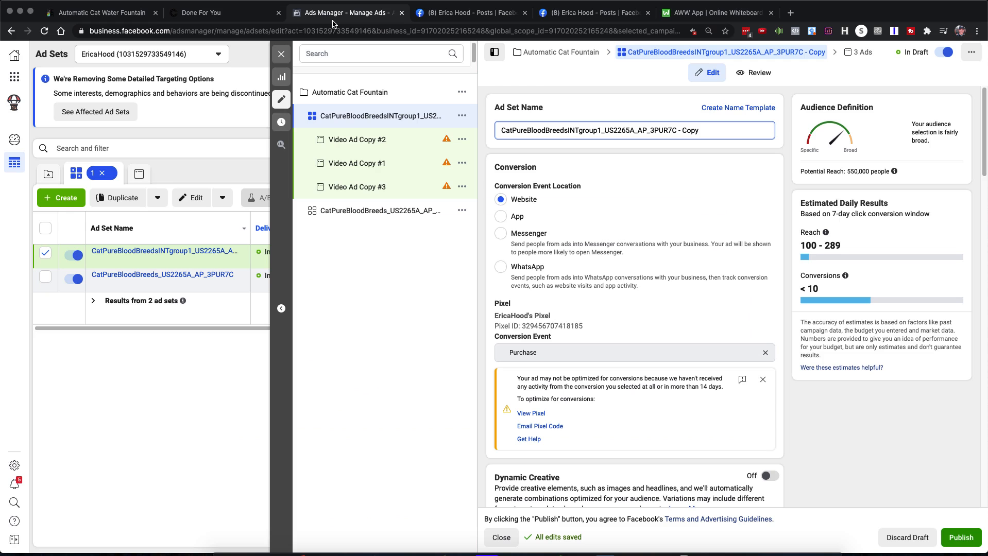
click(712, 129)
key(BackSpace)
key(BackSpace)
key(BackSpace)
key(BackSpace)
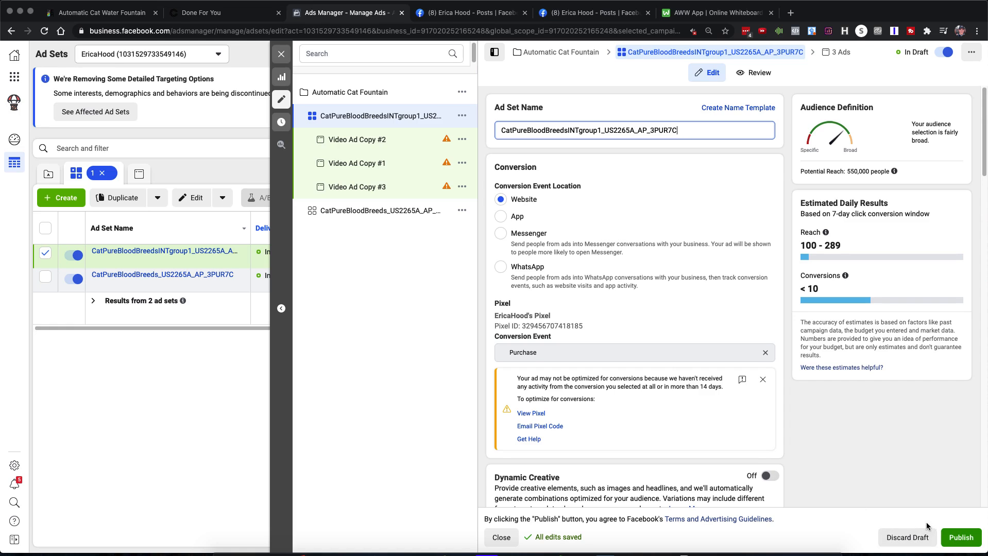
click(959, 538)
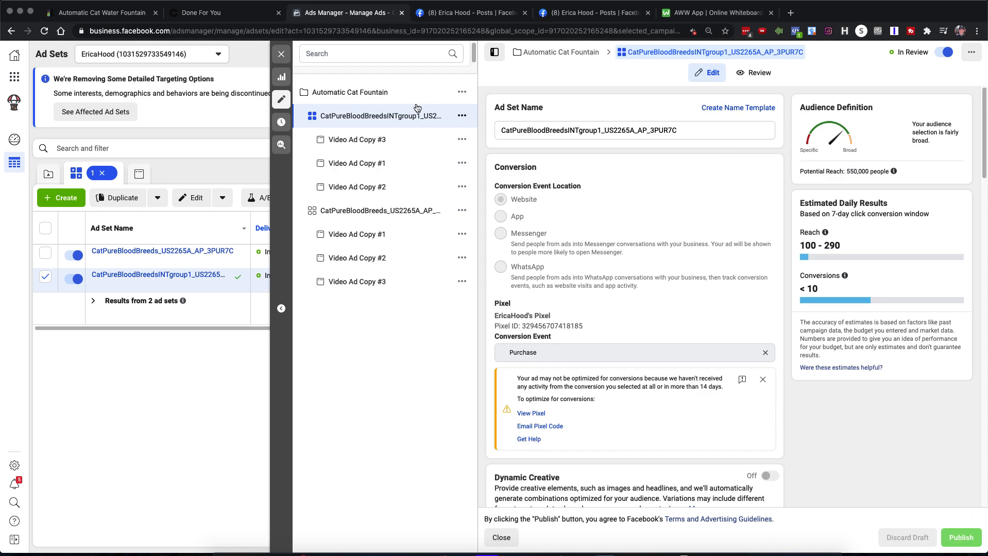
Switch to the Done For You page and compare the interest targeting listed for Ad Set 2 and Ad Set 3
click(212, 13)
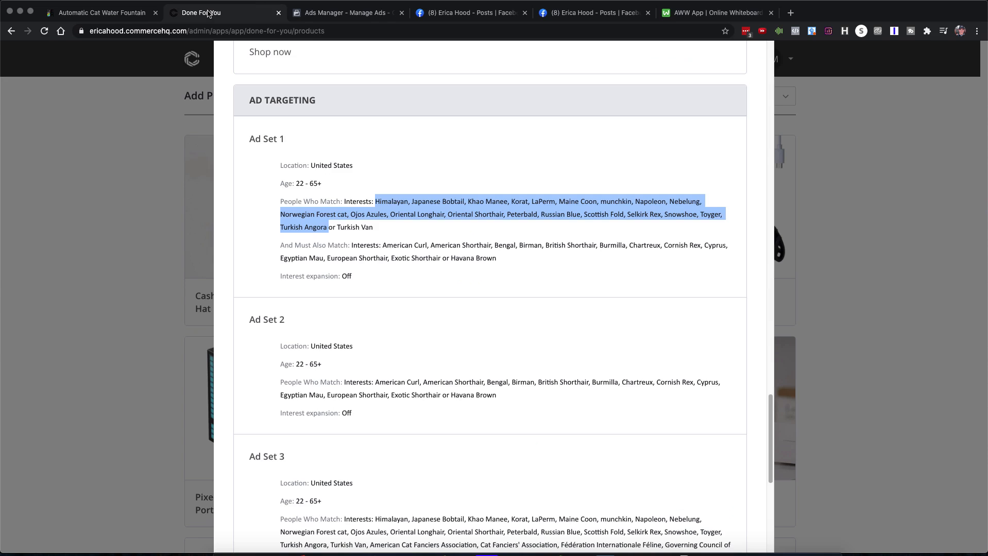
scroll(484, 331, down, 5)
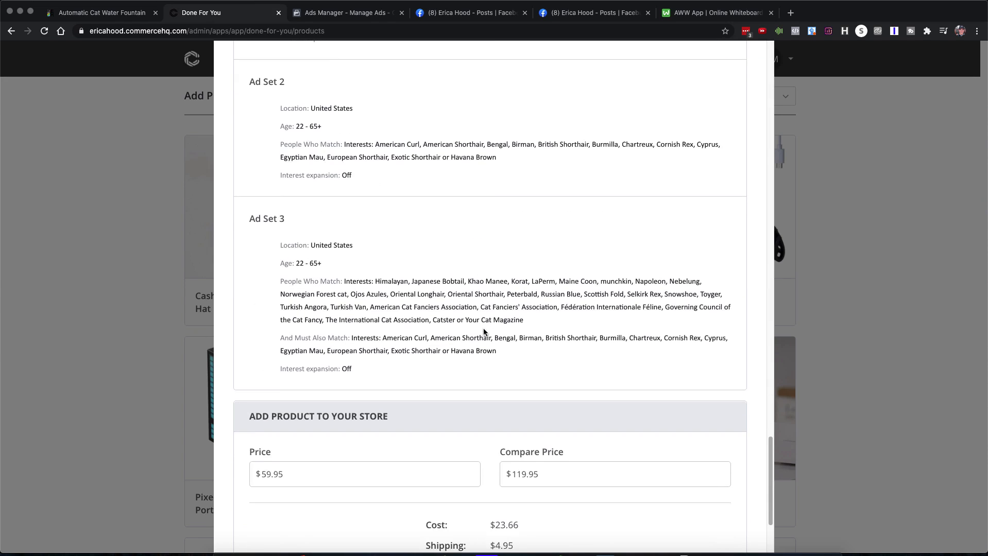
scroll(443, 319, up, 1)
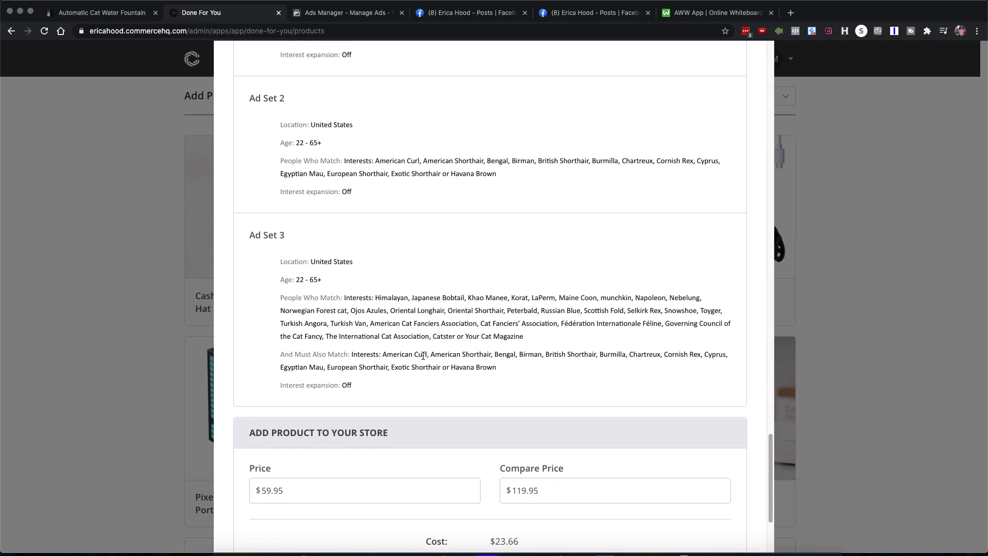
scroll(423, 355, up, 1)
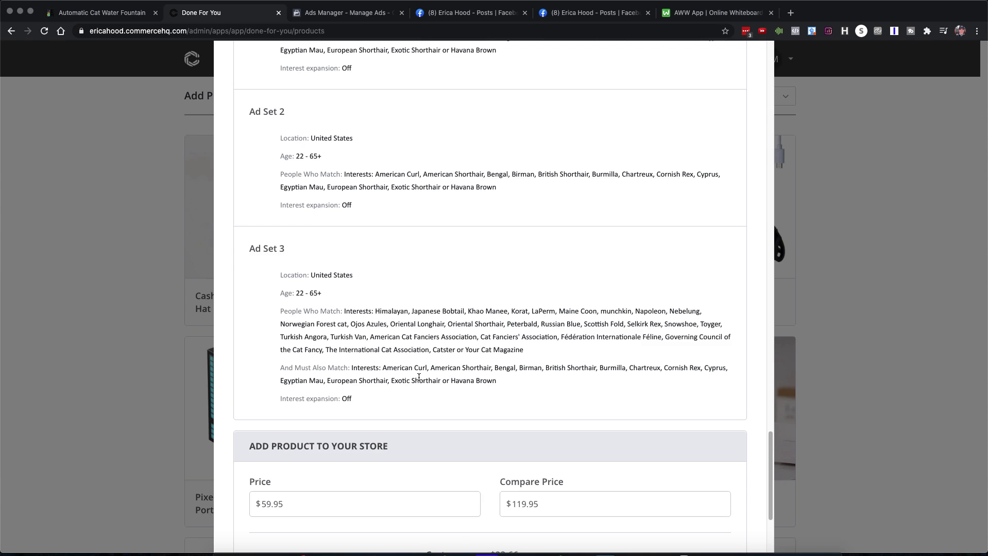
scroll(487, 309, up, 3)
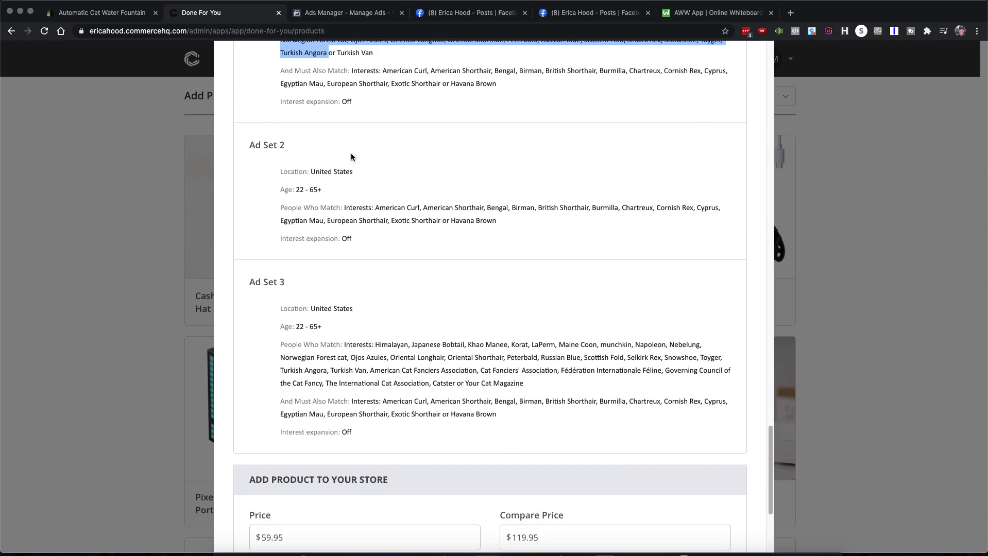
drag(256, 144, 288, 152)
drag(369, 208, 528, 224)
drag(394, 402, 509, 427)
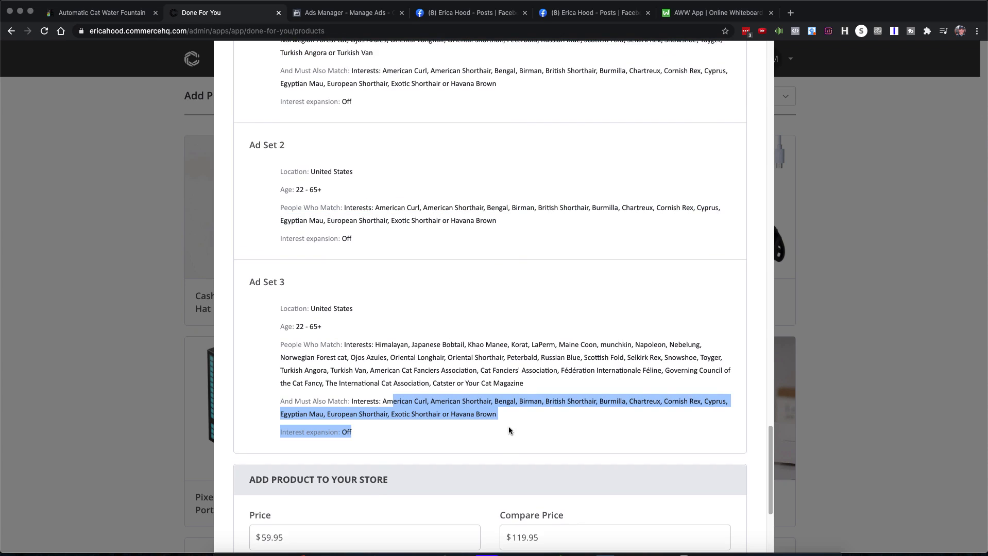
Copy Ad Set 3's People Who Match interests from Himalayan through Catster on the Done For You page
click(412, 357)
drag(344, 344, 453, 384)
click(422, 360)
click(411, 355)
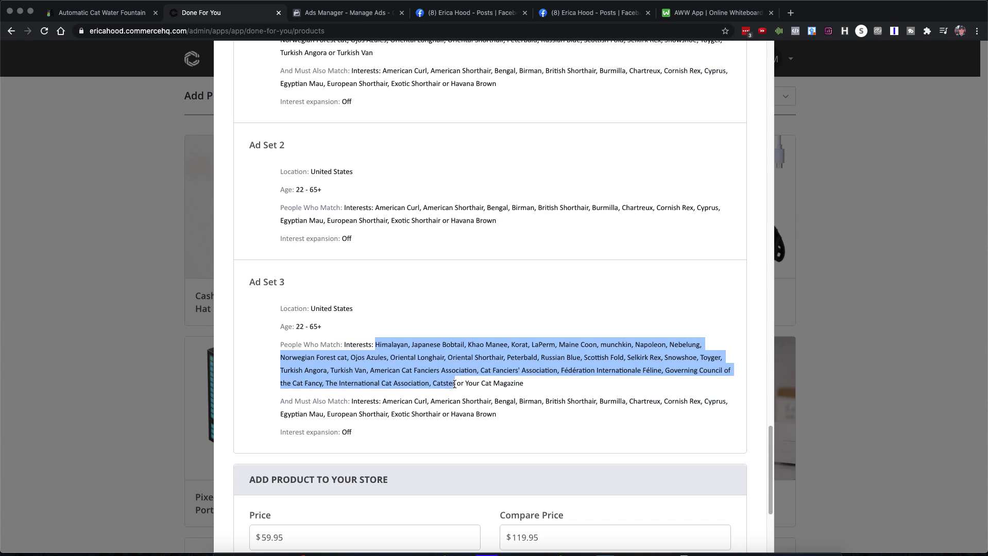
right_click(446, 360)
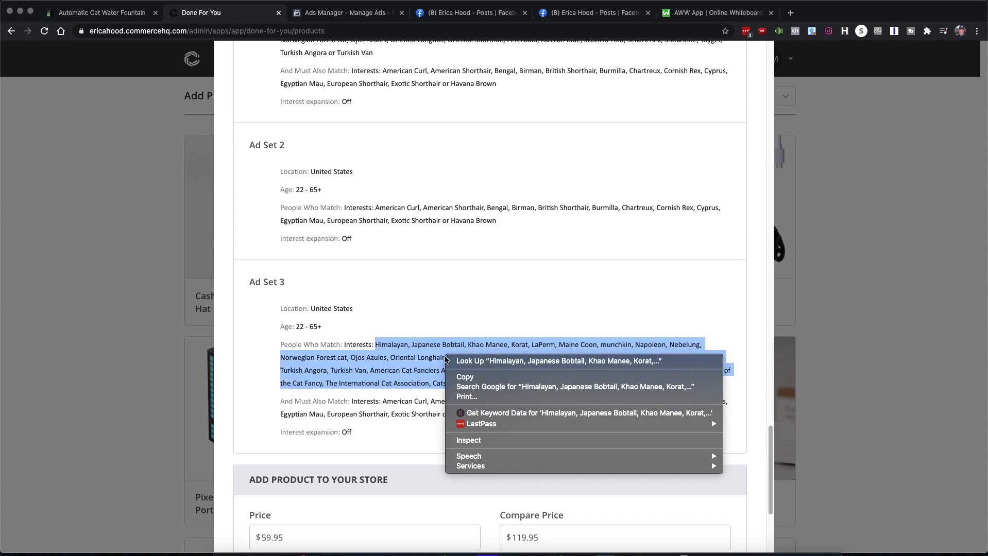
click(464, 377)
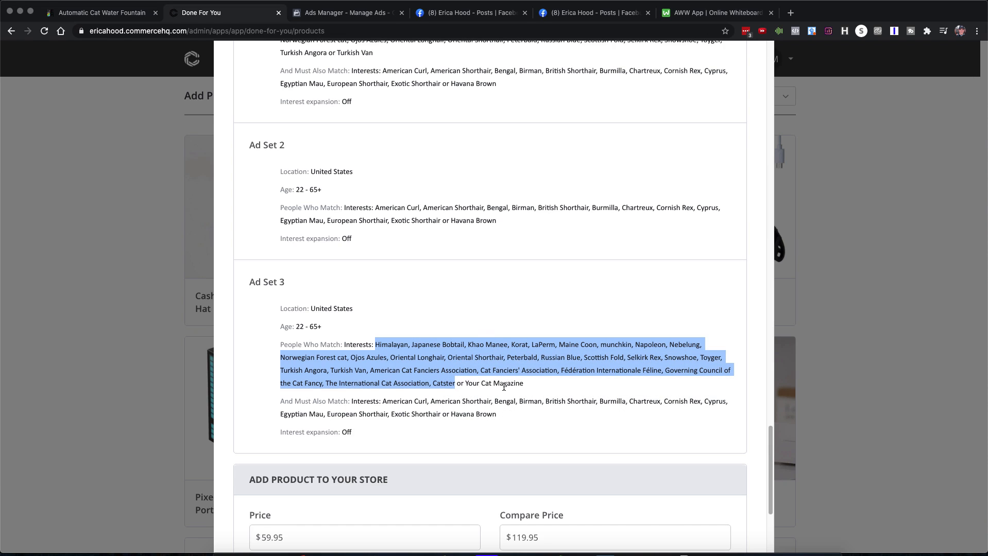
Switch to Ads Manager and quickly duplicate the original CatPureBloodBreeds_US2265A_AP_3PUR7C ad set
click(331, 14)
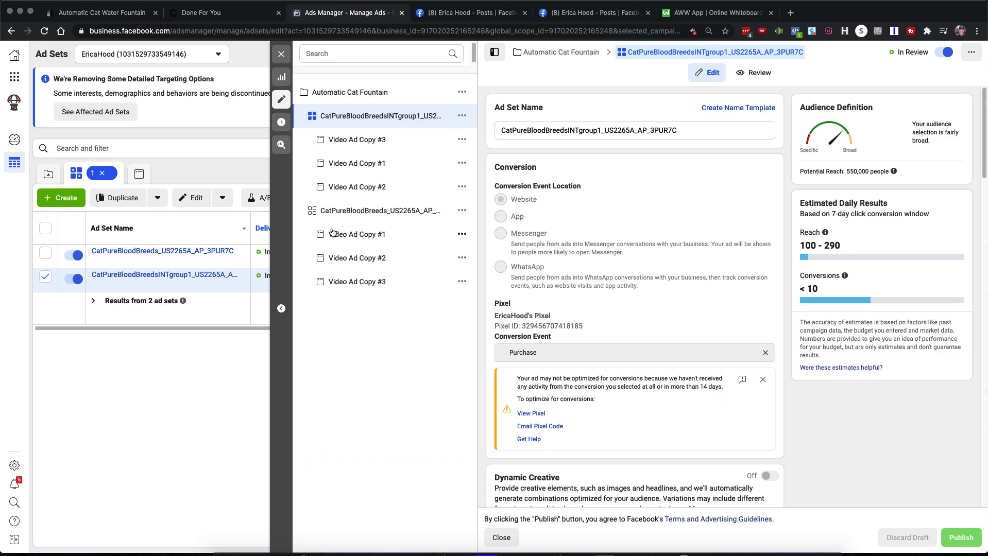
click(462, 212)
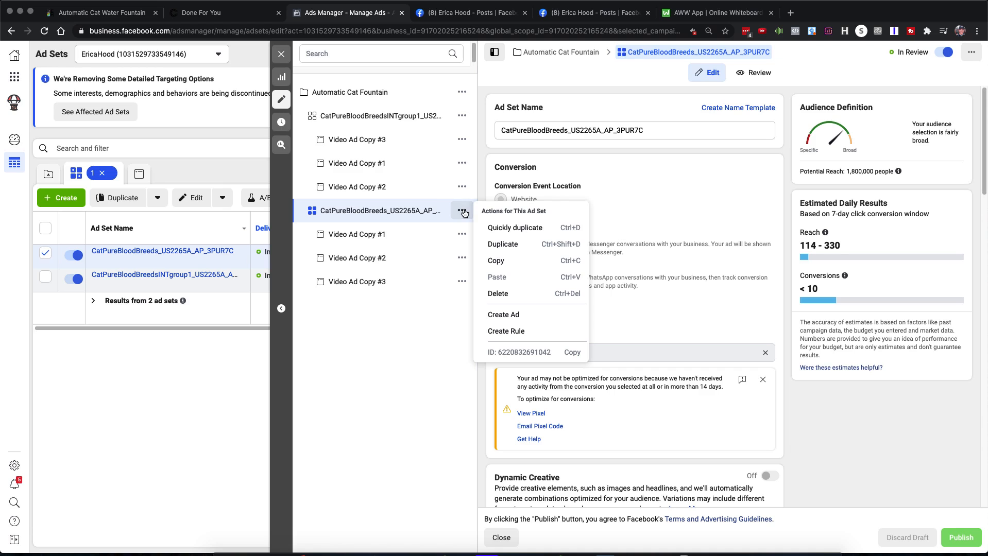
click(506, 228)
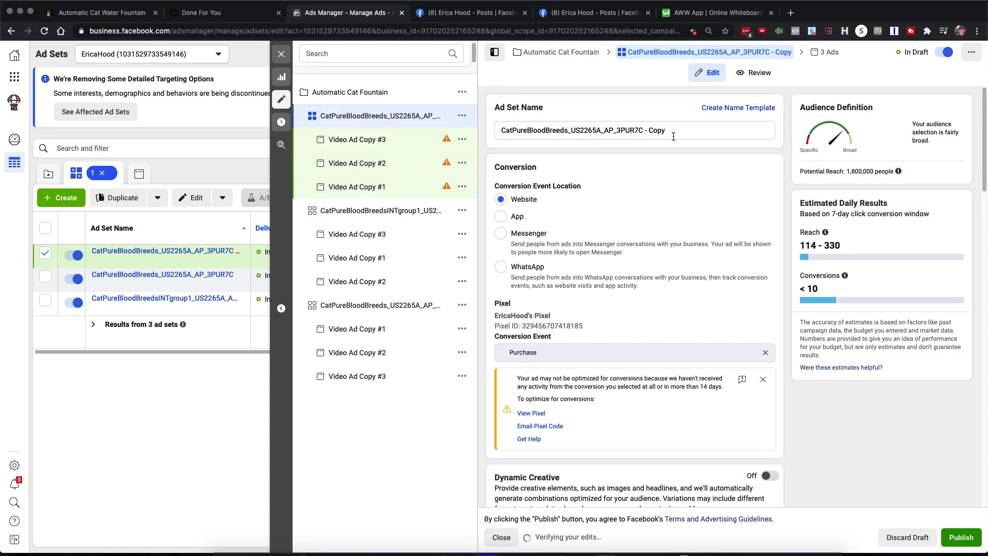
Narrow the duplicated ad set's audience with the copied interests, Himalayan through Catster, as a must-also-match condition
scroll(613, 340, down, 10)
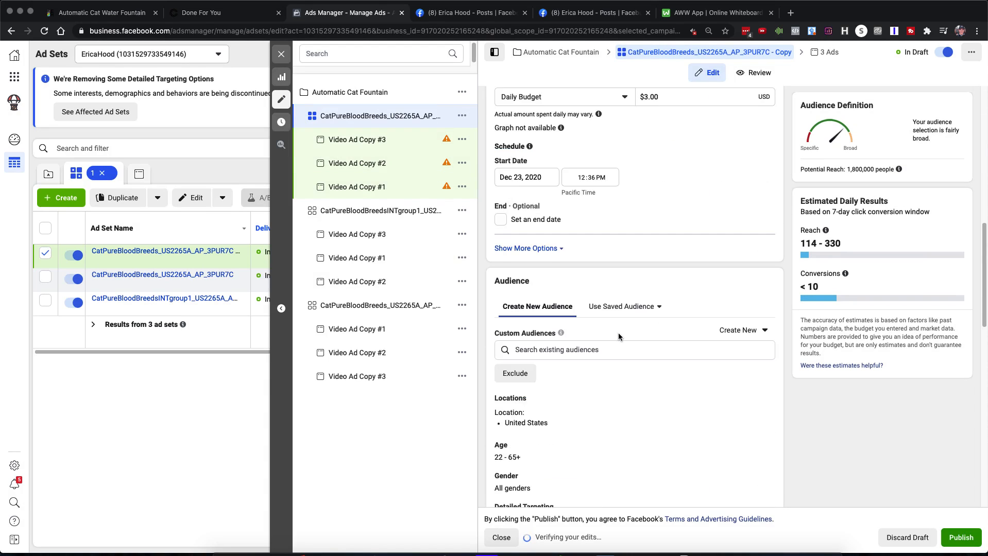
scroll(619, 334, down, 8)
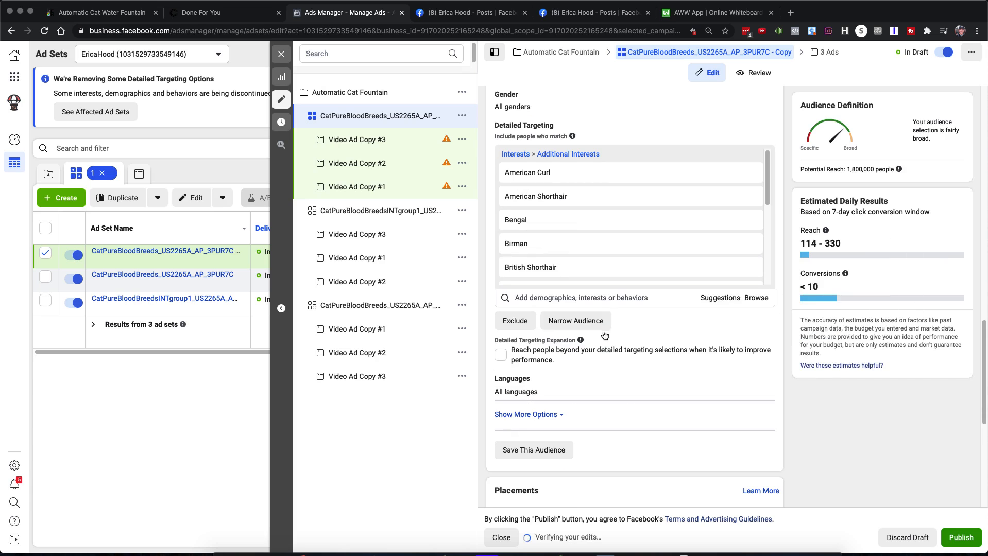
click(605, 336)
scroll(685, 327, down, 3)
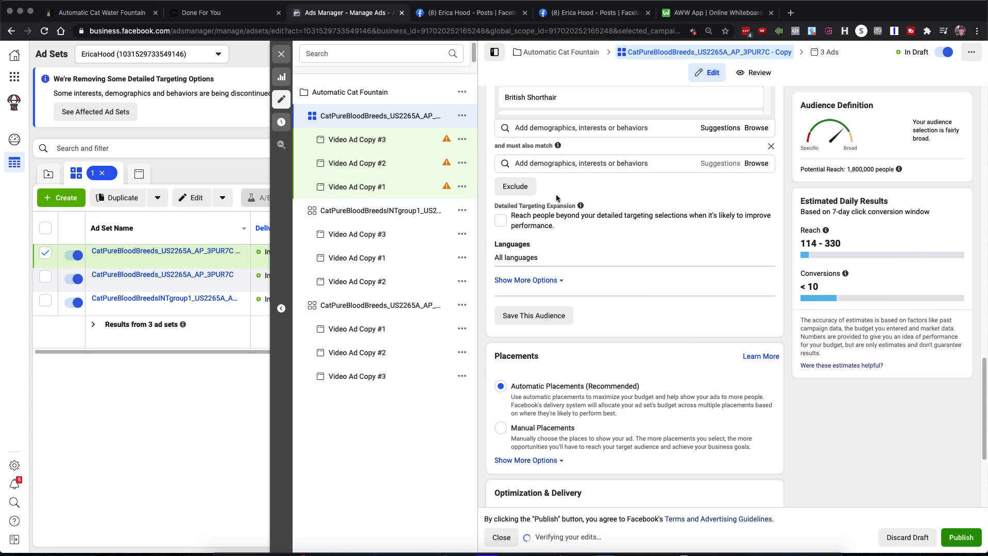
click(557, 165)
right_click(556, 164)
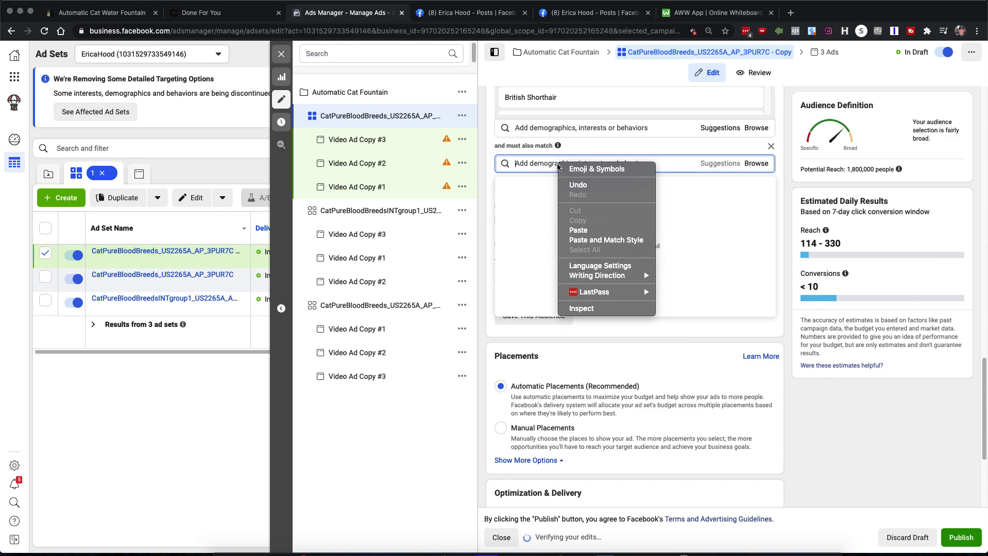
click(578, 227)
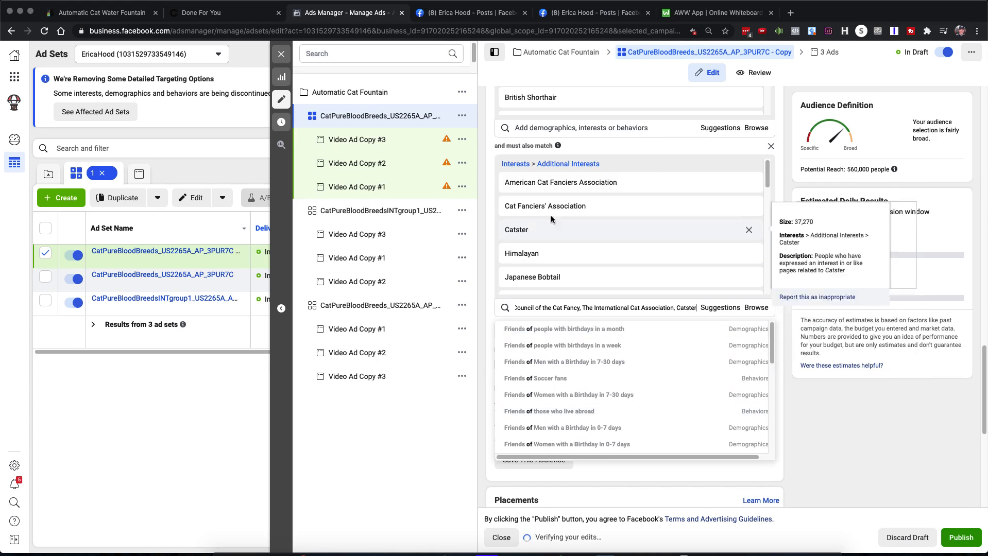
scroll(583, 267, down, 1)
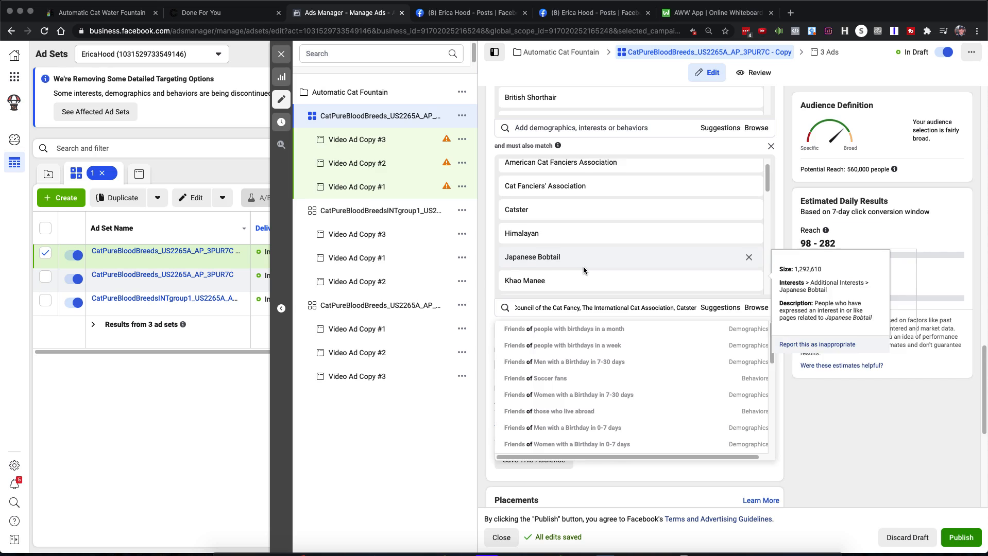
Clear the leftover pasted text and add Your Cat Magazine to the must-also-match interests
triple_click(586, 308)
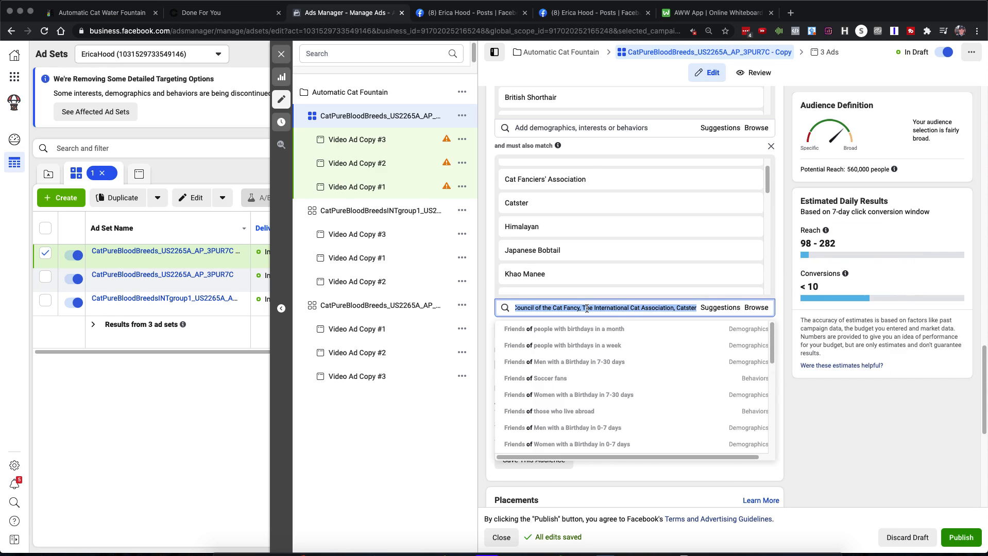
key(BackSpace)
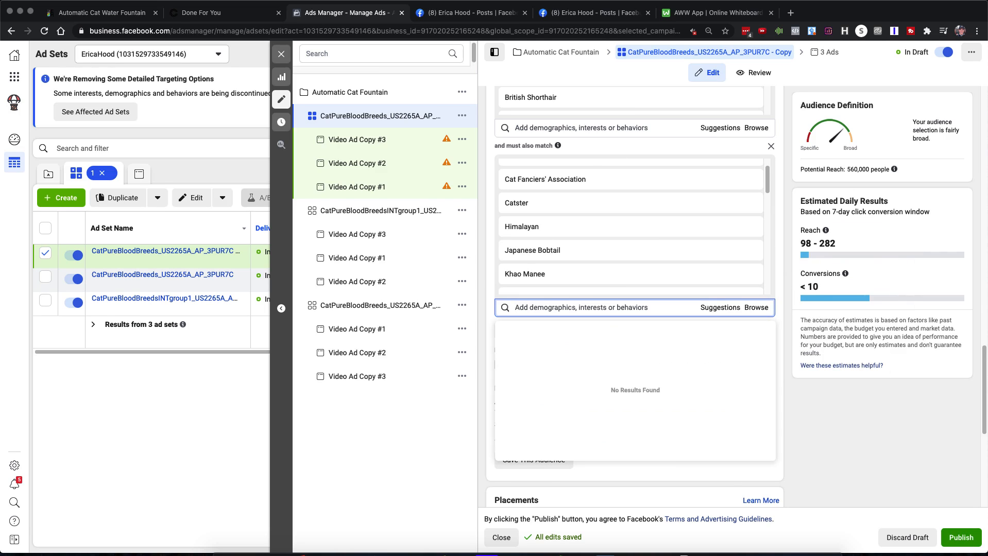
text(your cat m)
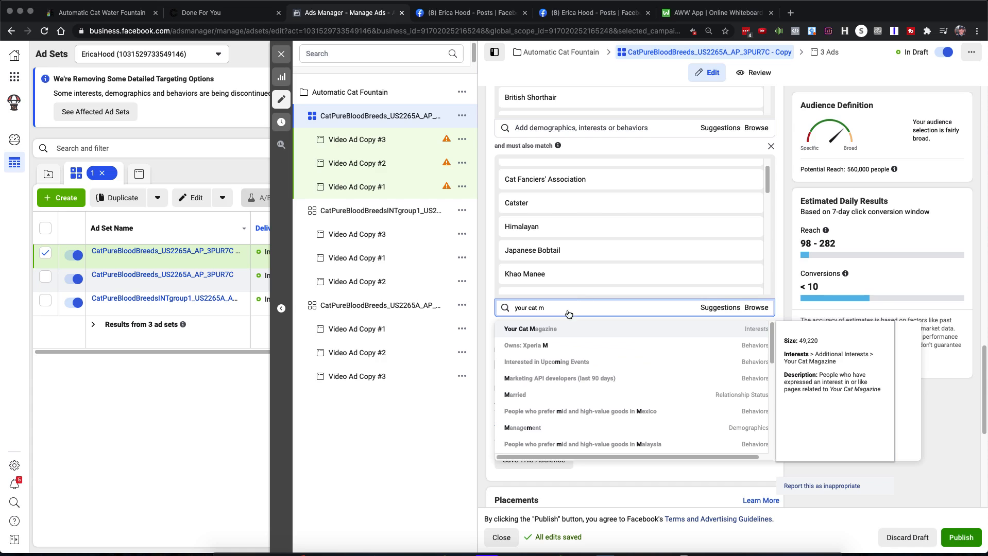
click(538, 329)
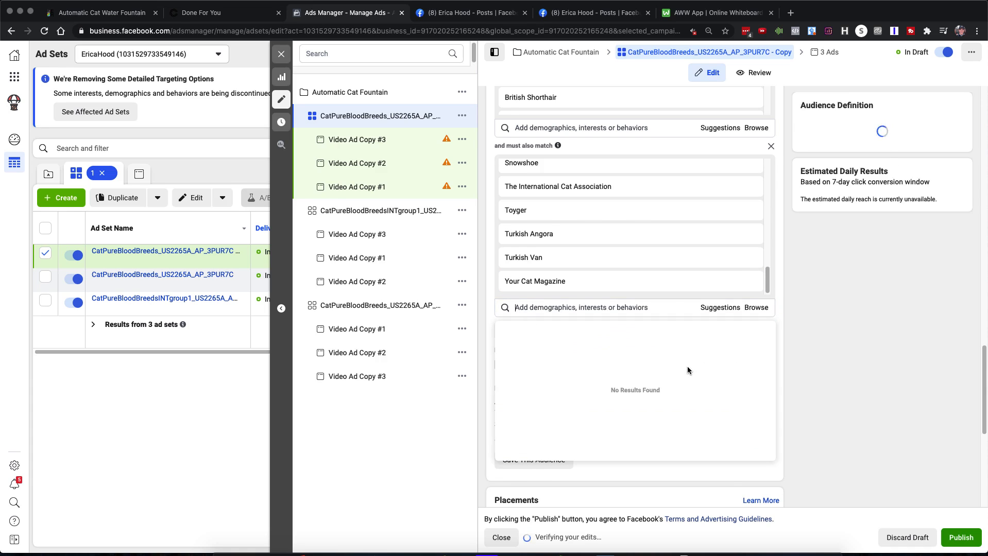
click(781, 279)
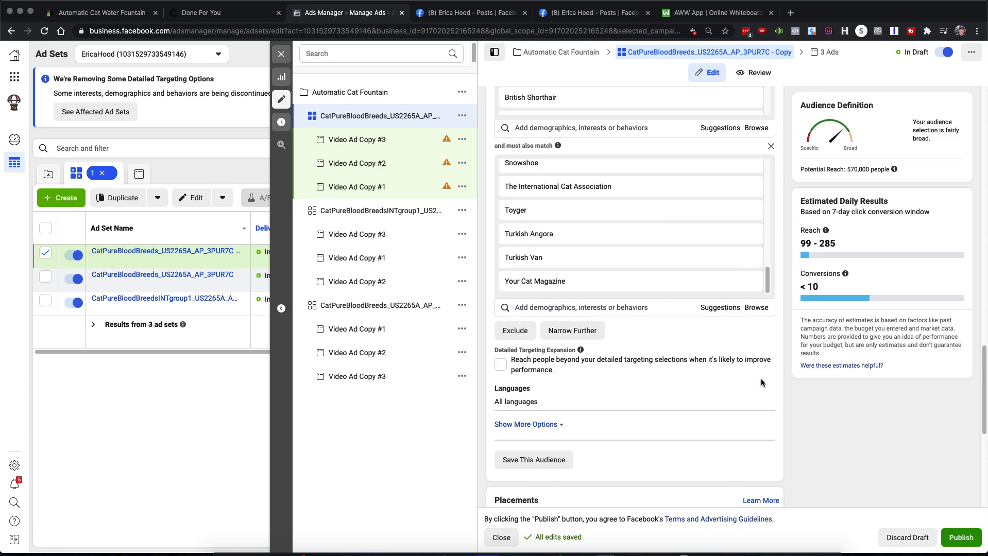
Insert INTgroup3 directly after CatPureBloodBreeds in the duplicated ad set's name
scroll(763, 373, up, 10)
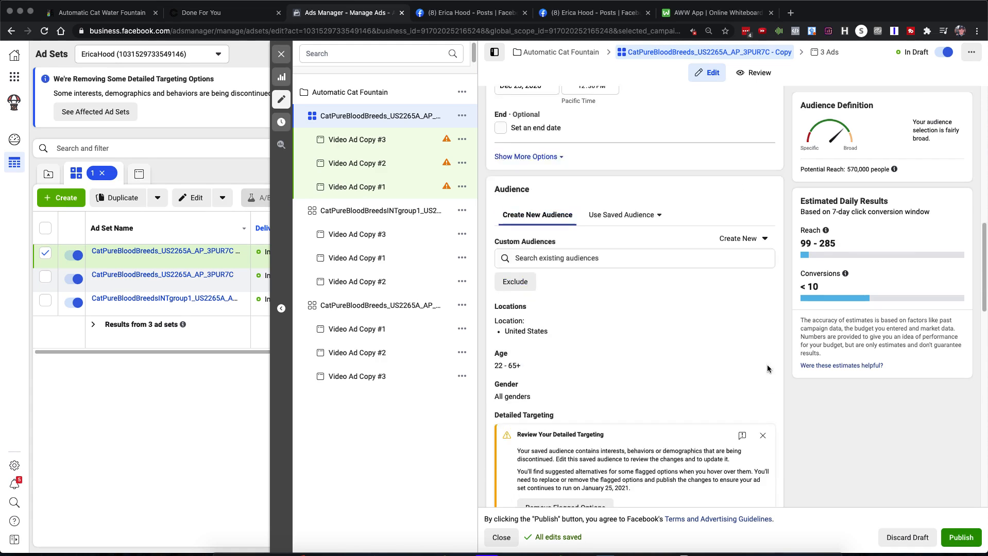
scroll(768, 369, up, 10)
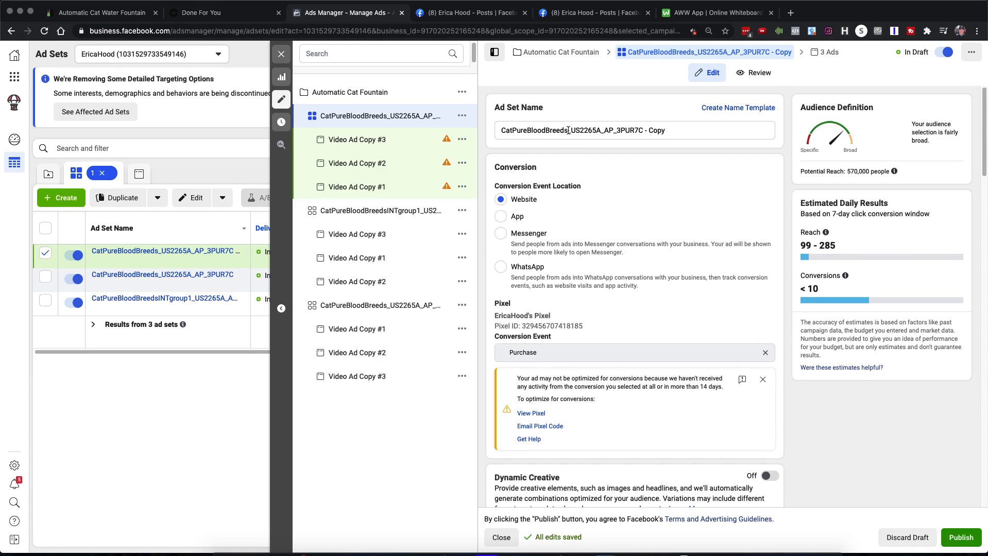
click(568, 130)
text(INT)
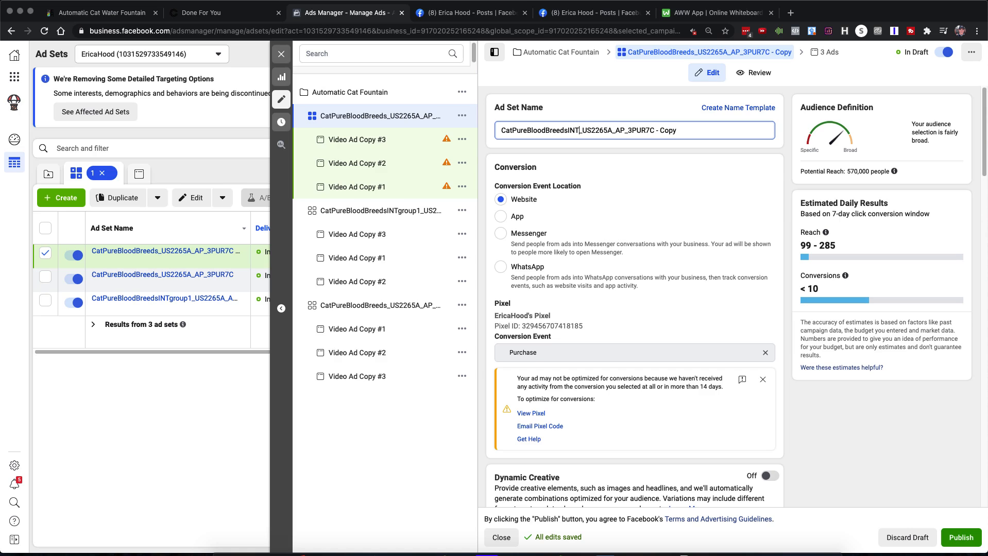
text(goup)
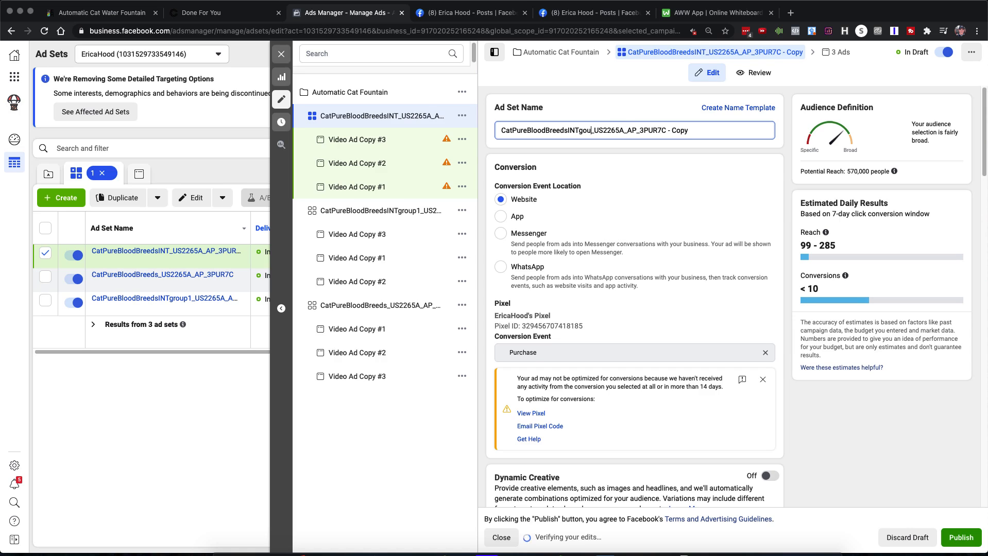
key(BackSpace)
key(BackSpace)
key(BackSpace)
text(rou)
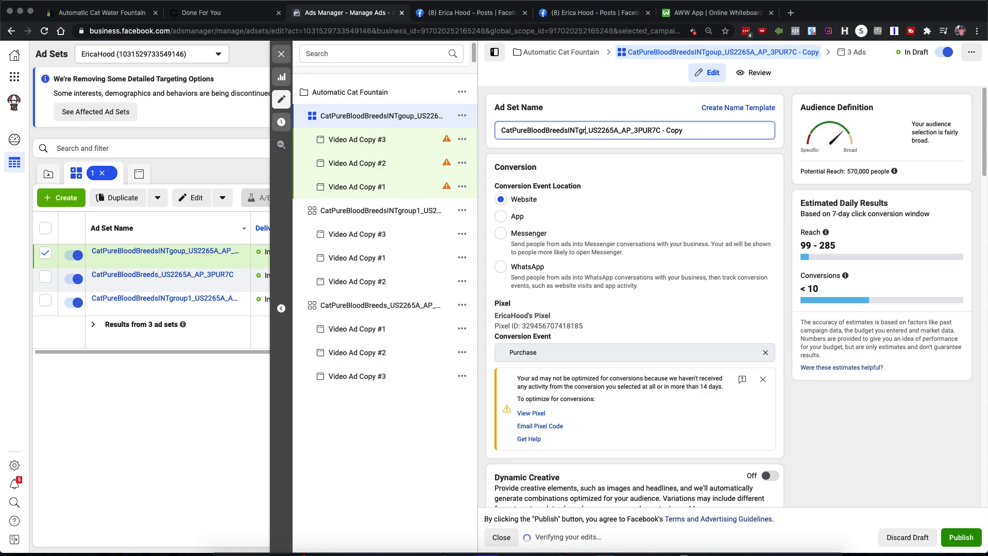
text(p)
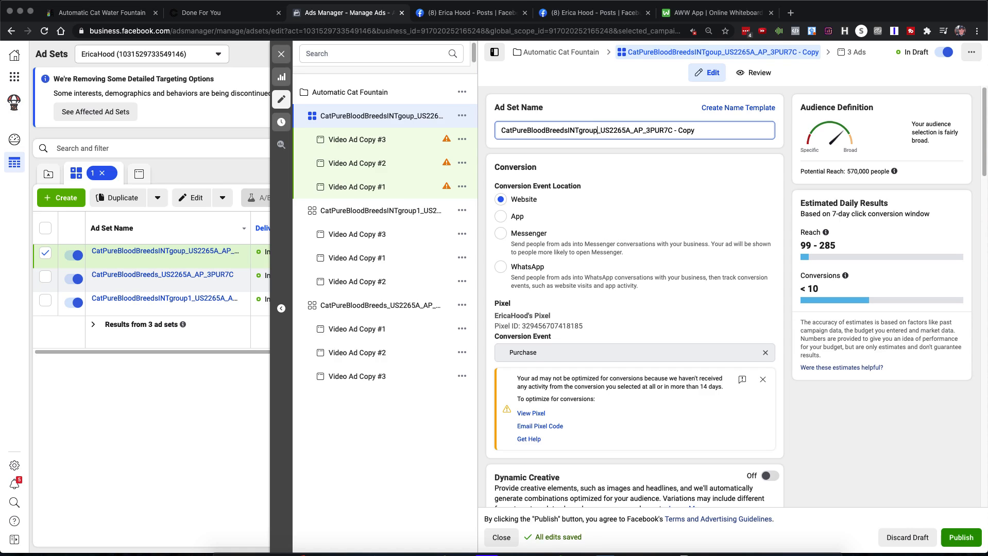
text(3)
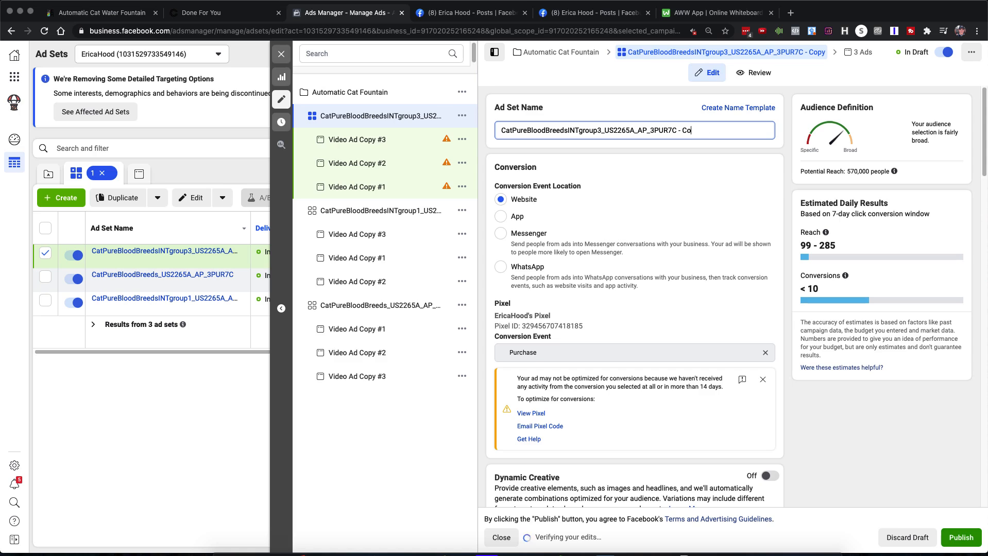
Remove the " - Copy" suffix from the INTgroup3 ad set's name and publish the ad set
key(BackSpace)
key(BackSpace)
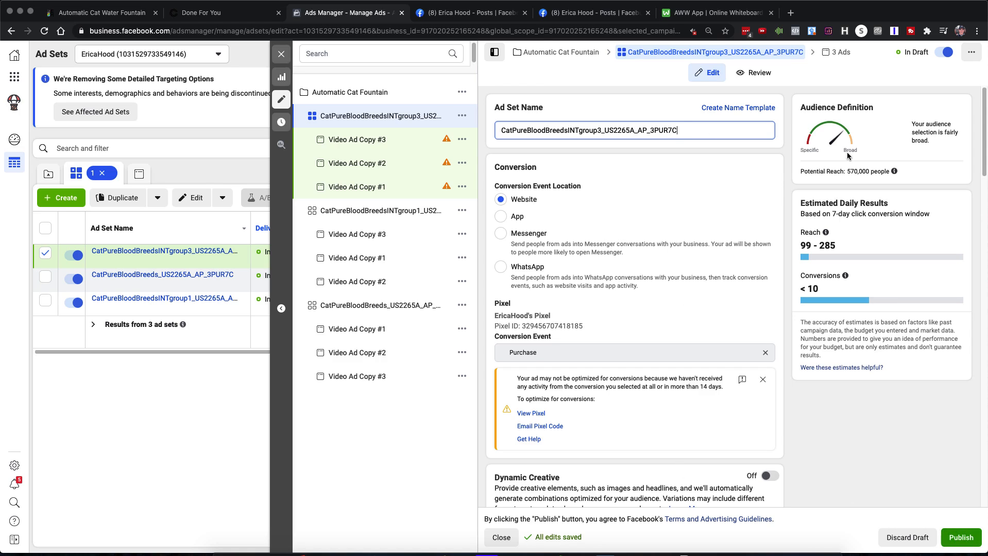
click(961, 538)
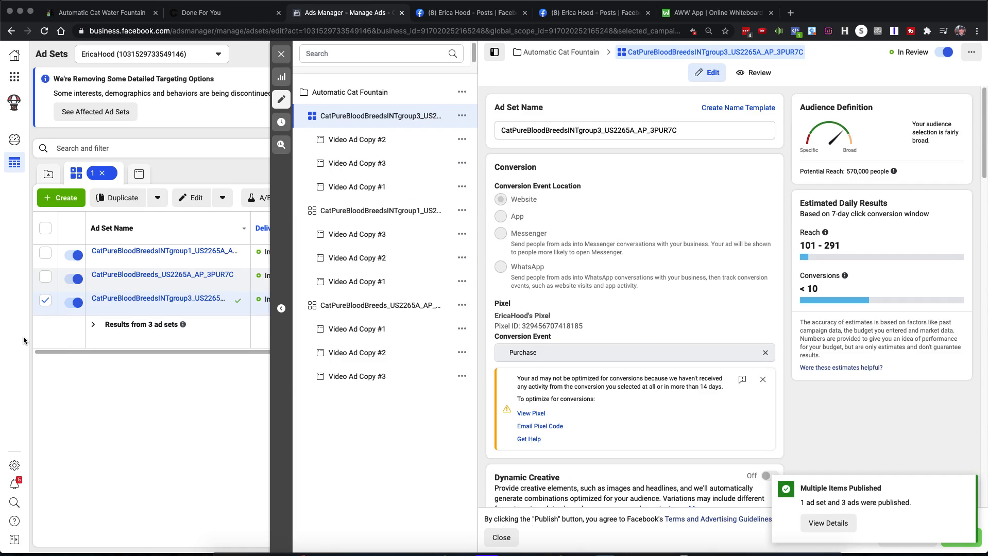
Select only the original CatPureBloodBreeds_US2265A_AP_3PUR7C ad set and create 2 copies of it in the original campaign
click(45, 301)
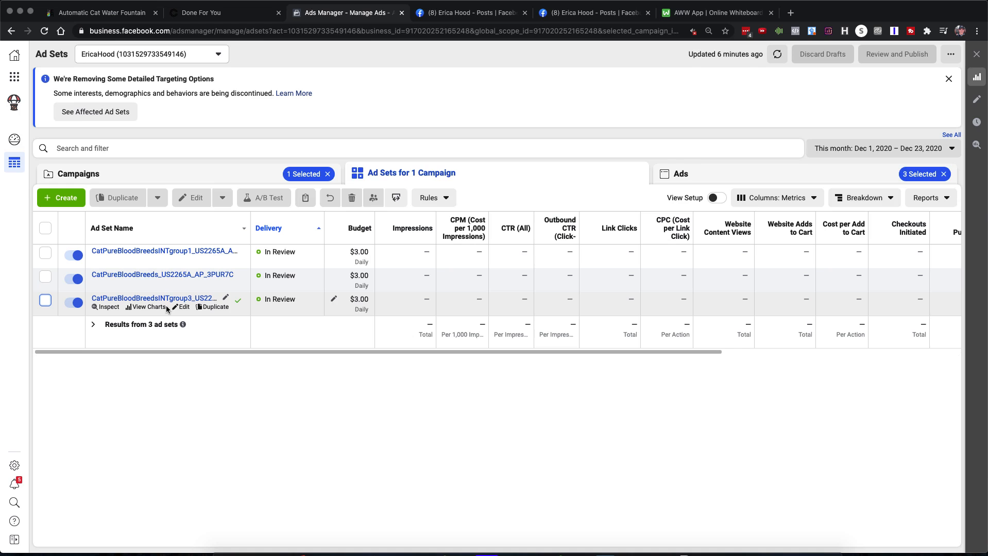
click(44, 281)
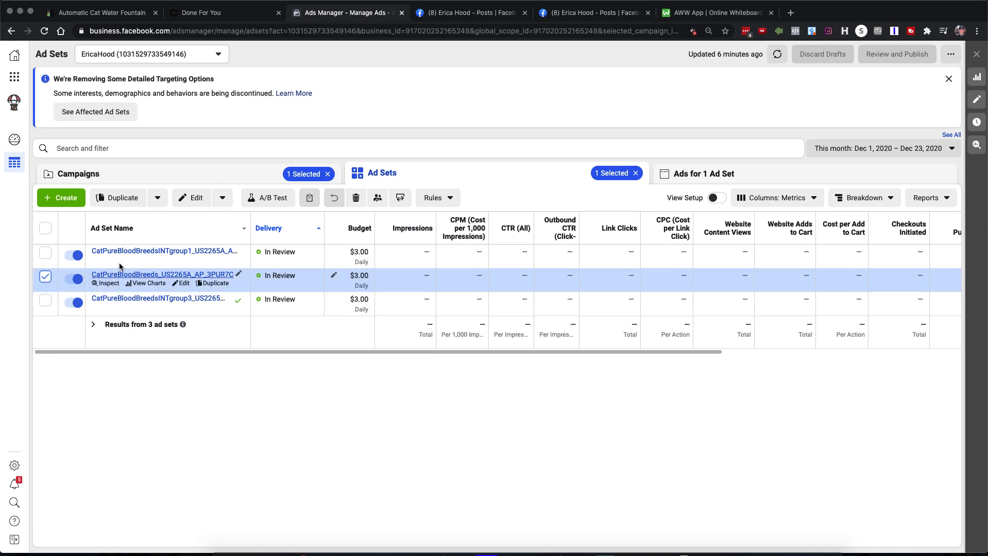
click(127, 199)
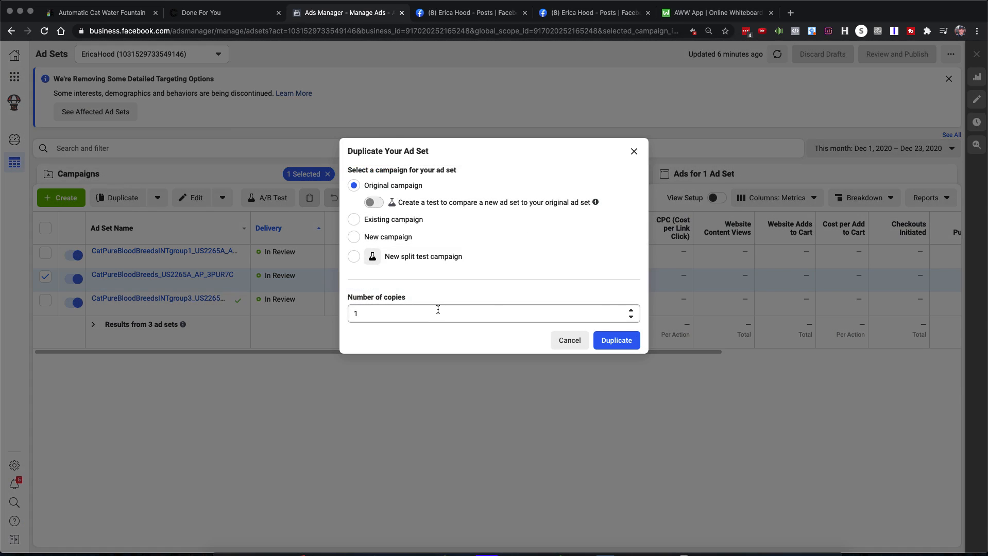
click(631, 311)
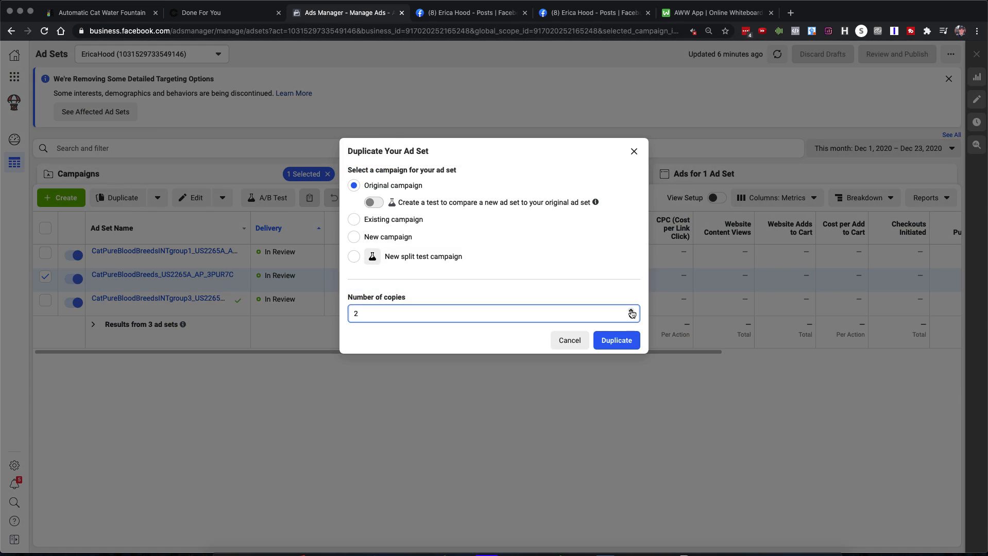
click(618, 341)
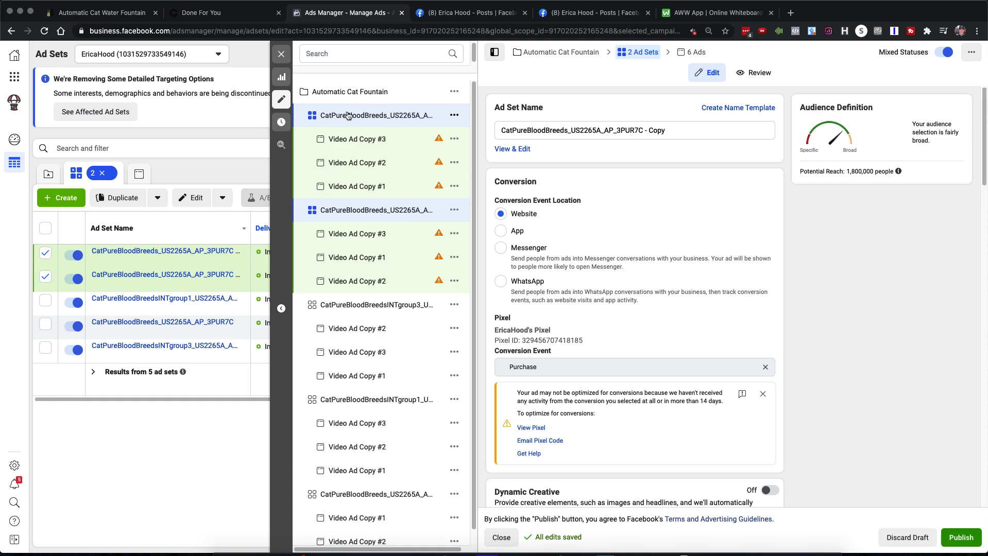
Remove all the cat breed interests from the detailed targeting of the two duplicated ad sets
click(45, 252)
click(45, 252)
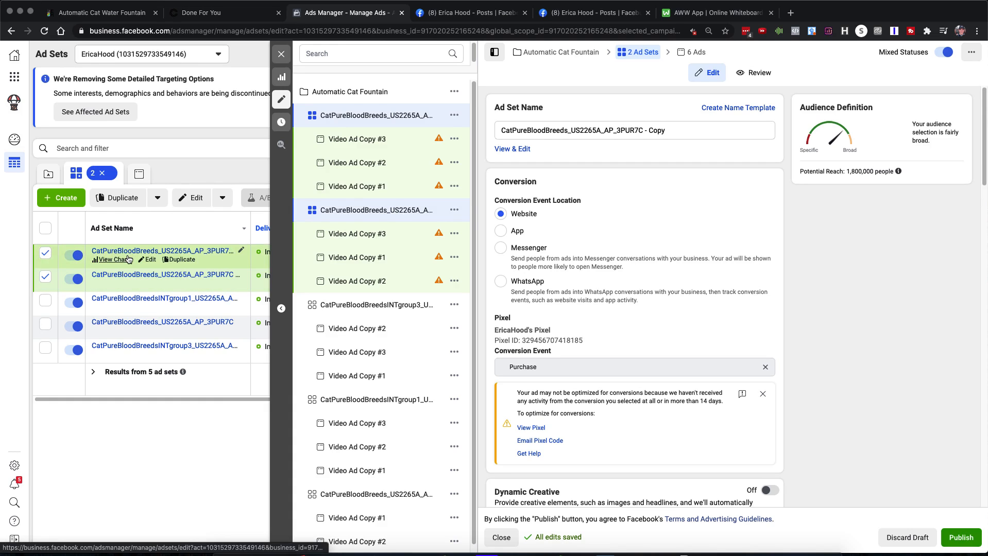
scroll(666, 252, down, 15)
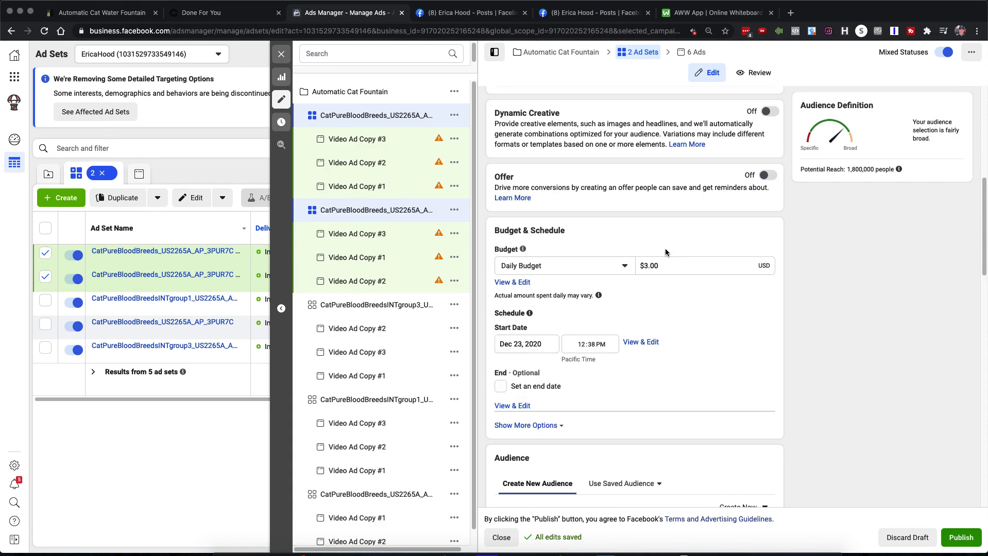
scroll(665, 248, down, 5)
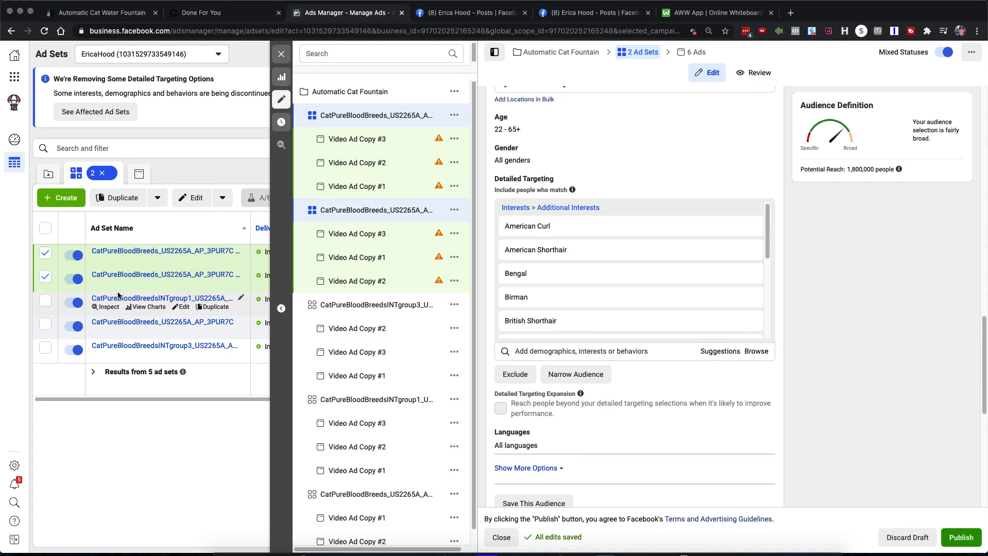
click(750, 228)
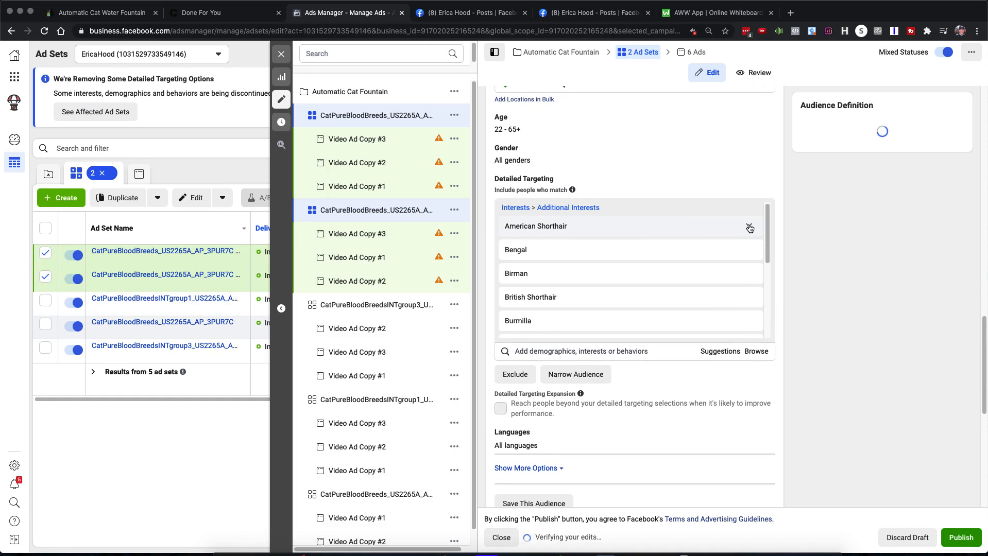
click(750, 228)
click(749, 228)
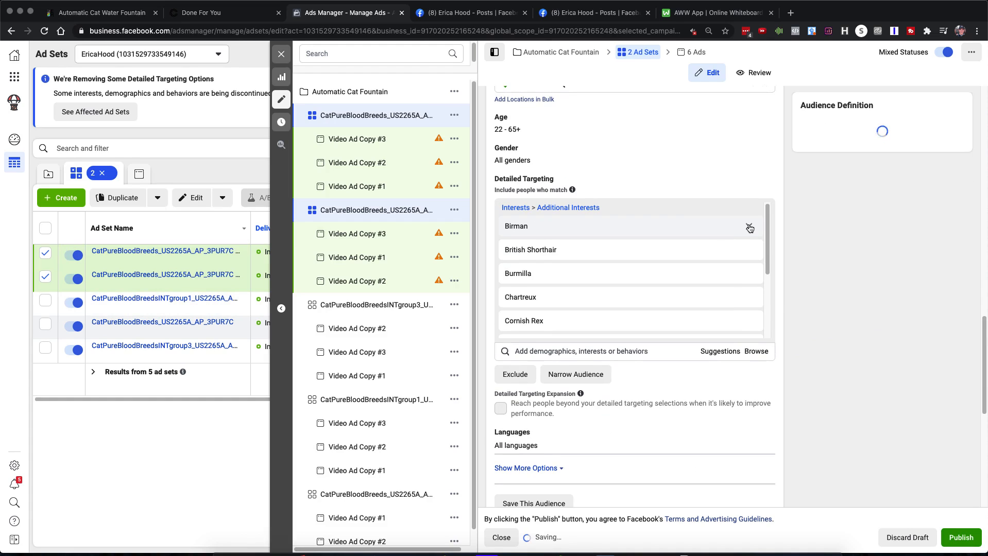
click(749, 228)
click(749, 228)
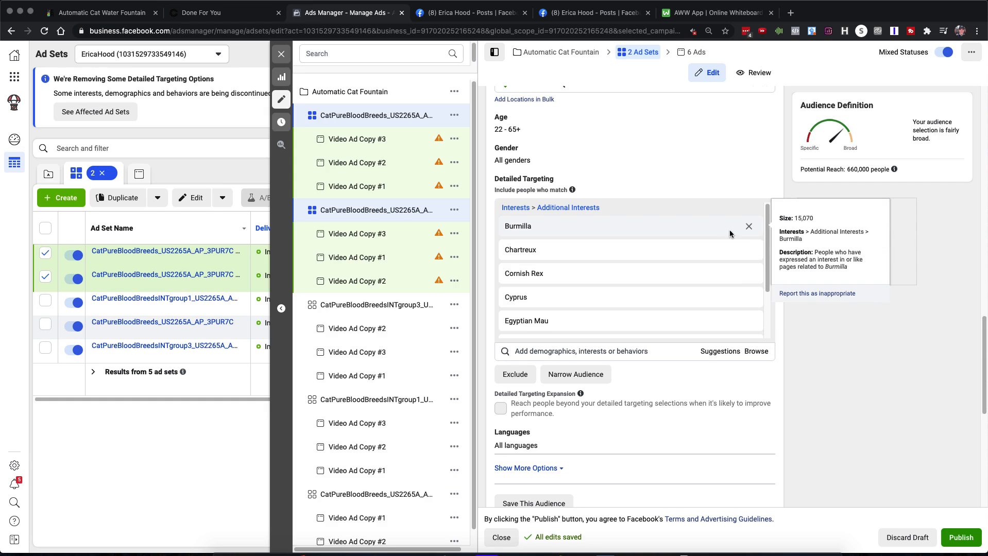
click(749, 229)
click(749, 228)
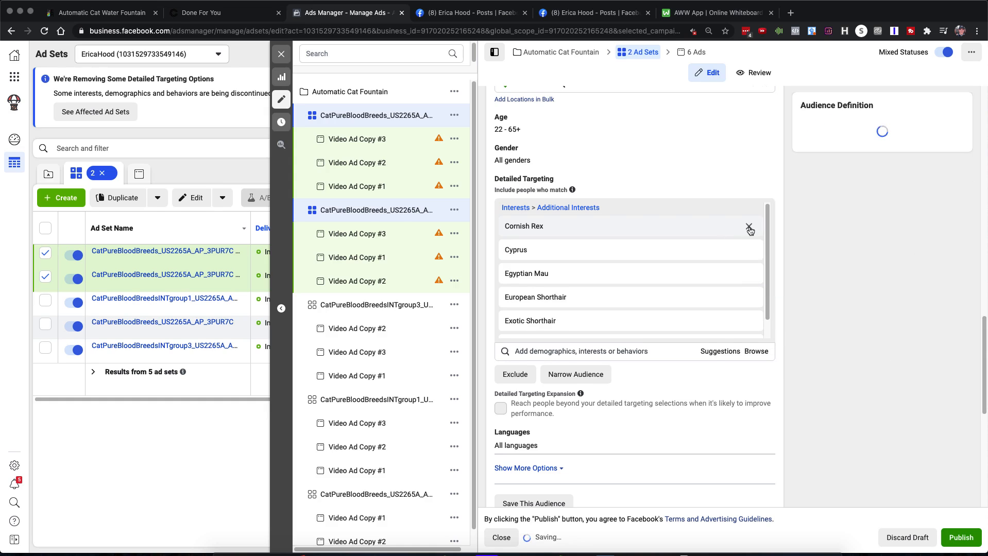
click(749, 228)
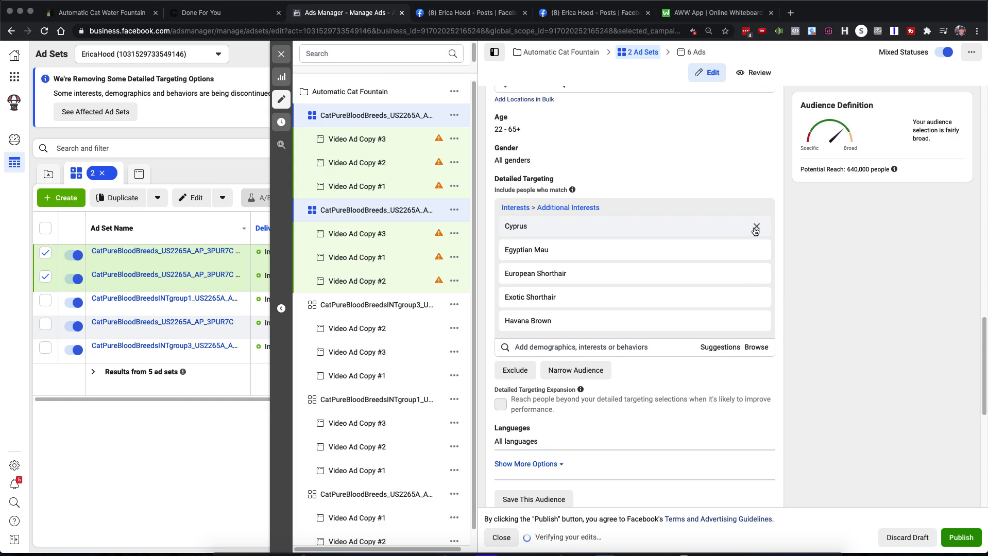
click(756, 228)
click(756, 228)
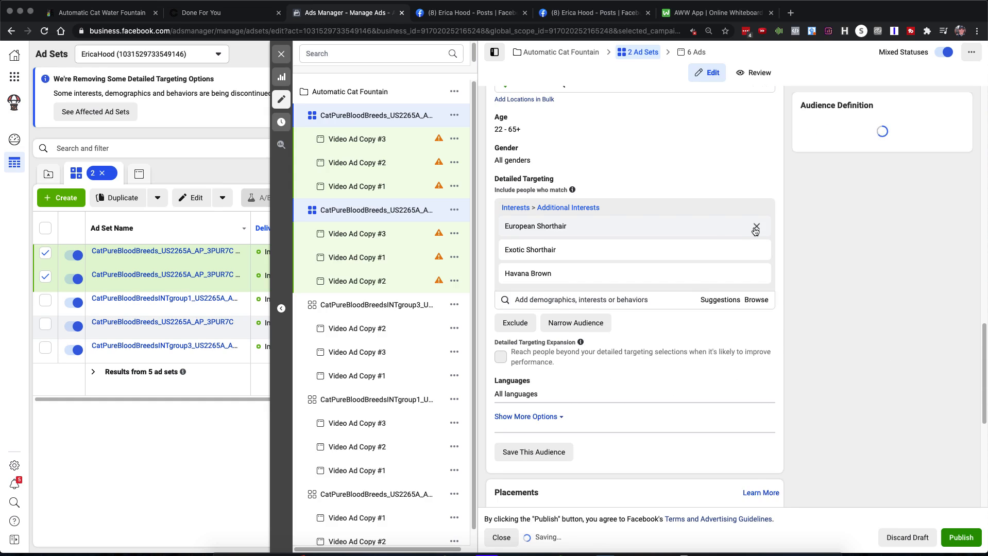
click(756, 227)
click(756, 228)
click(755, 228)
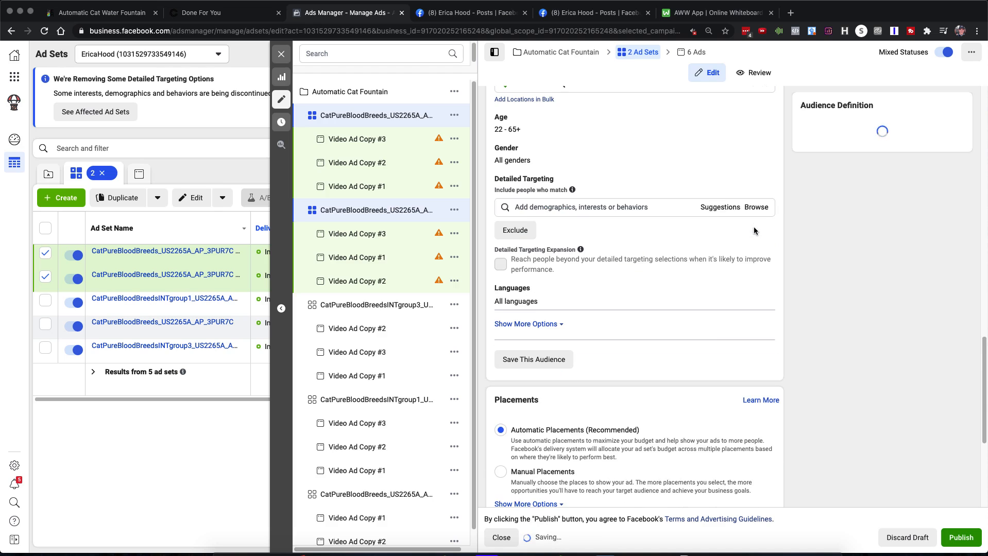
Search the detailed targeting options for cat and cat owners
click(579, 208)
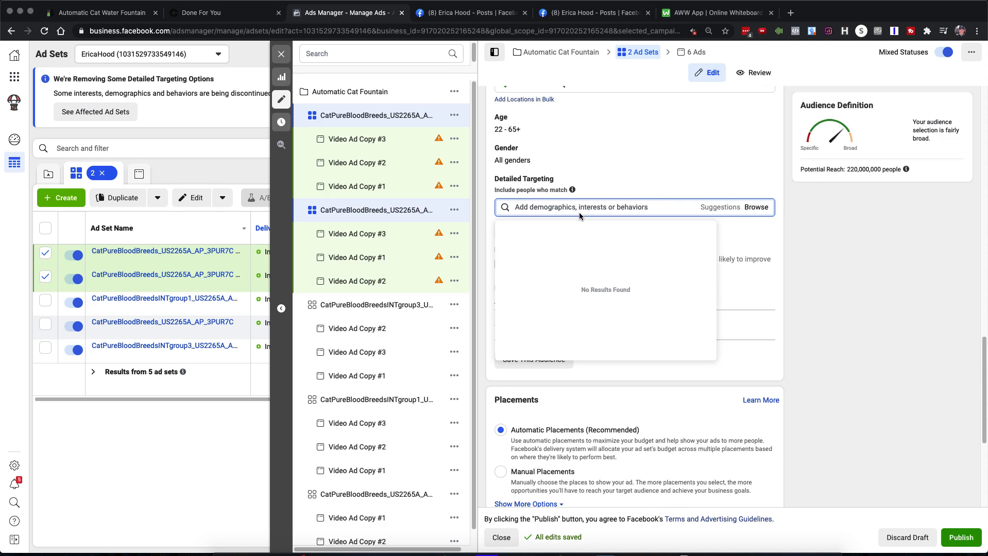
text(cat)
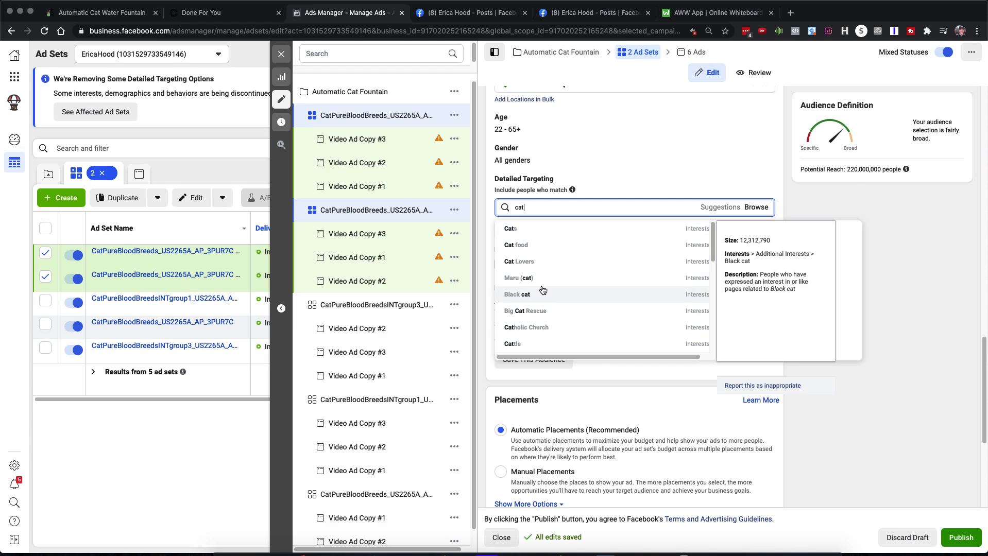
scroll(545, 292, down, 1)
scroll(547, 294, down, 6)
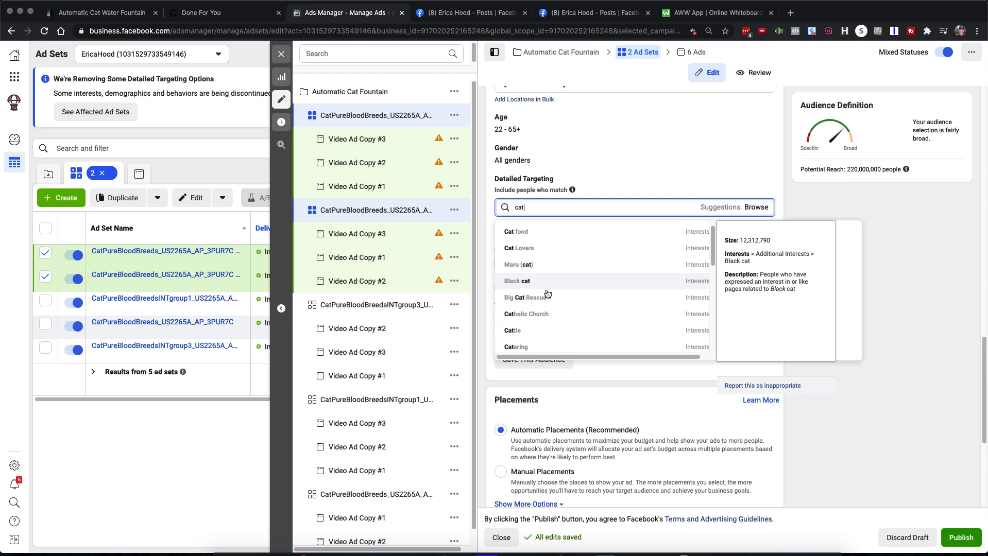
scroll(548, 294, up, 7)
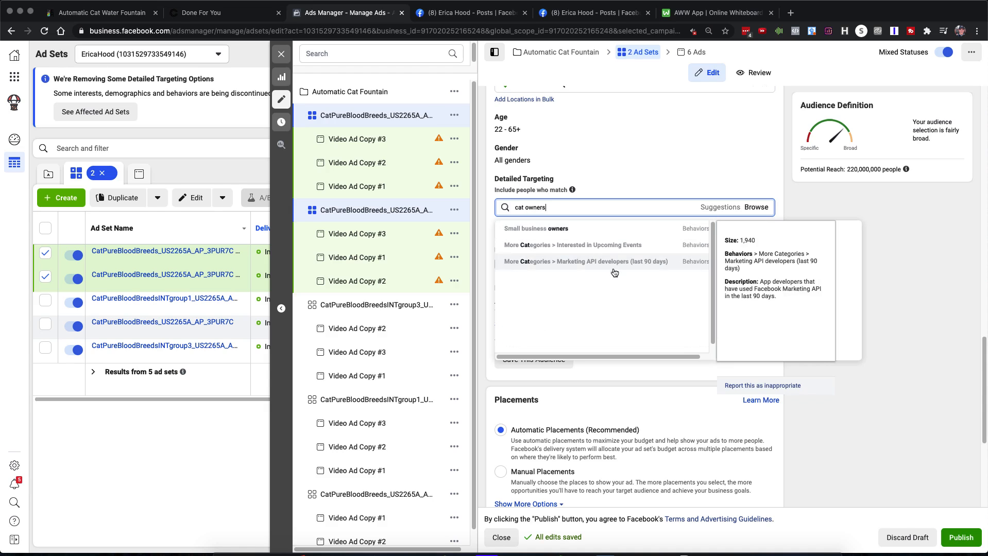
drag(551, 208, 520, 207)
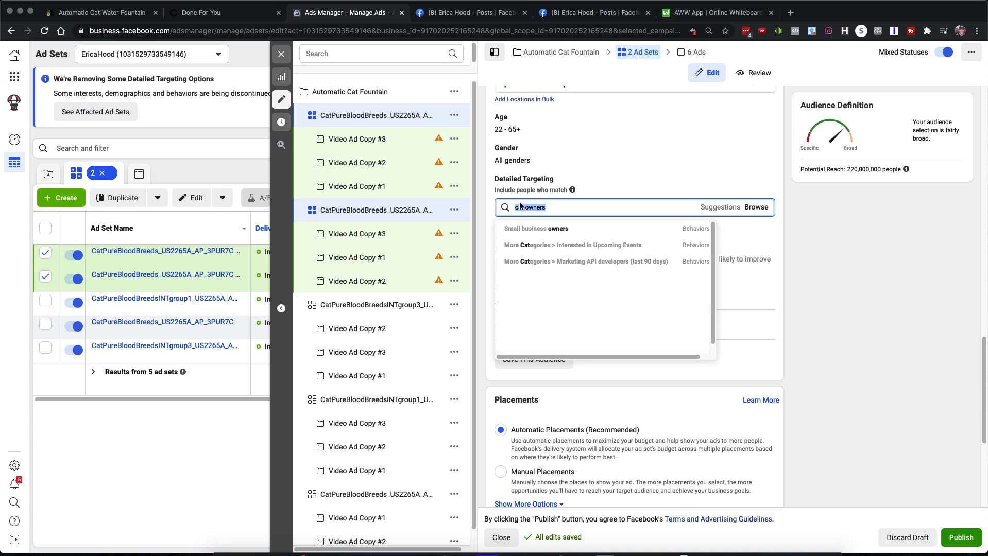
text(cat)
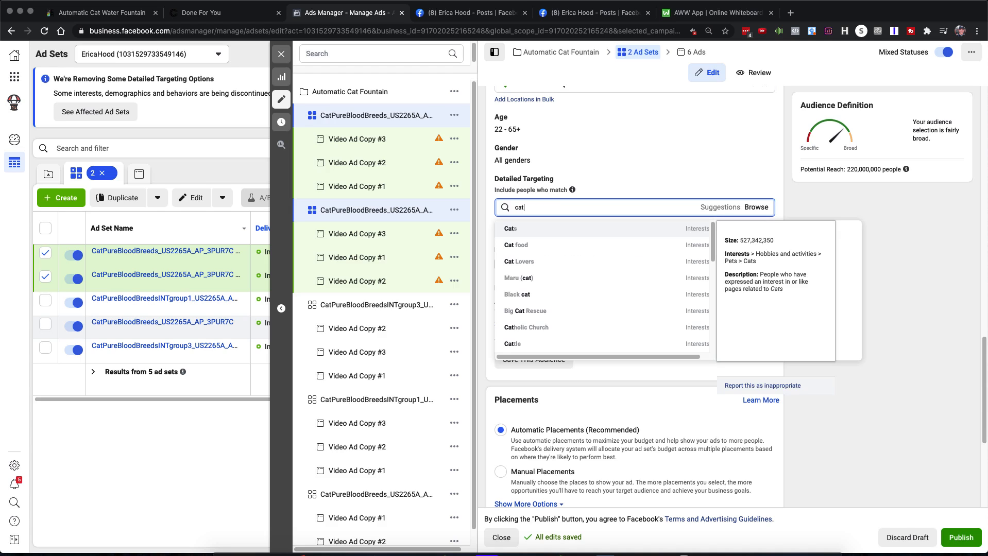
Search for chewy and add the Chewy.com interest to the detailed targeting of both copies
double_click(545, 206)
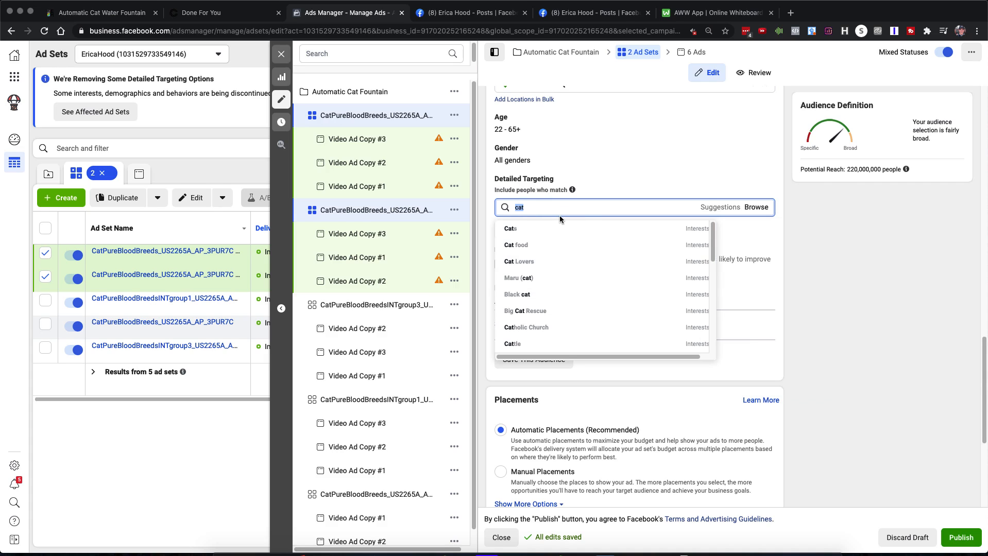
text(chewy)
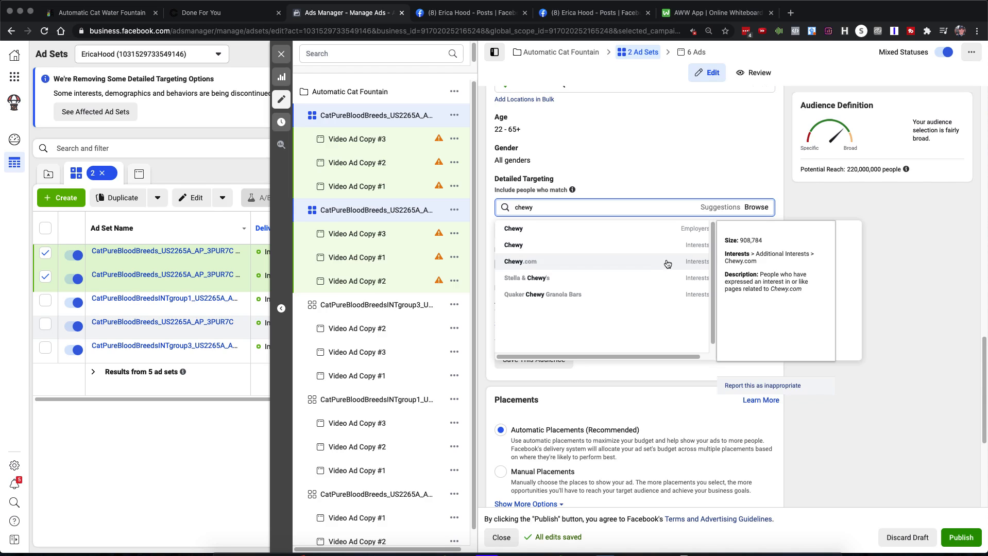
click(556, 261)
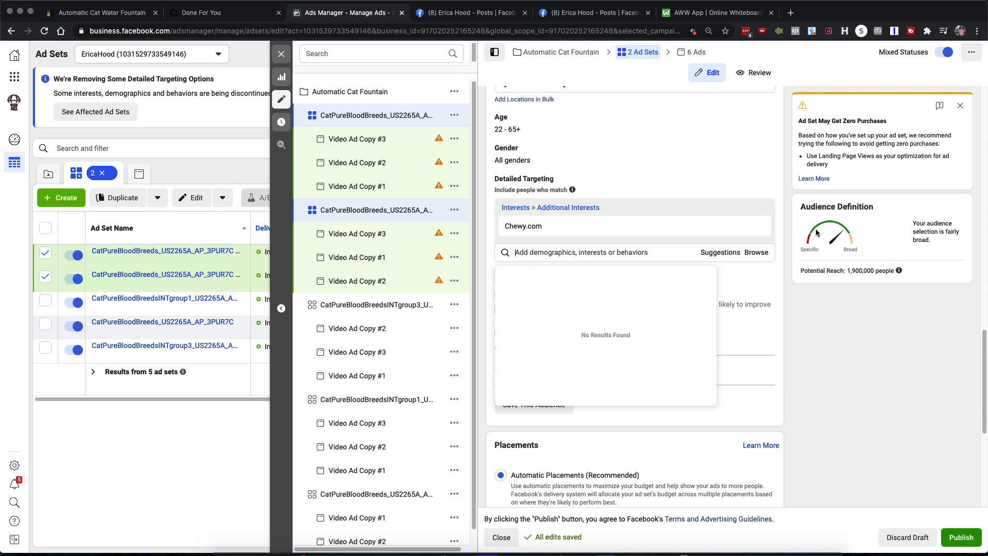
click(785, 201)
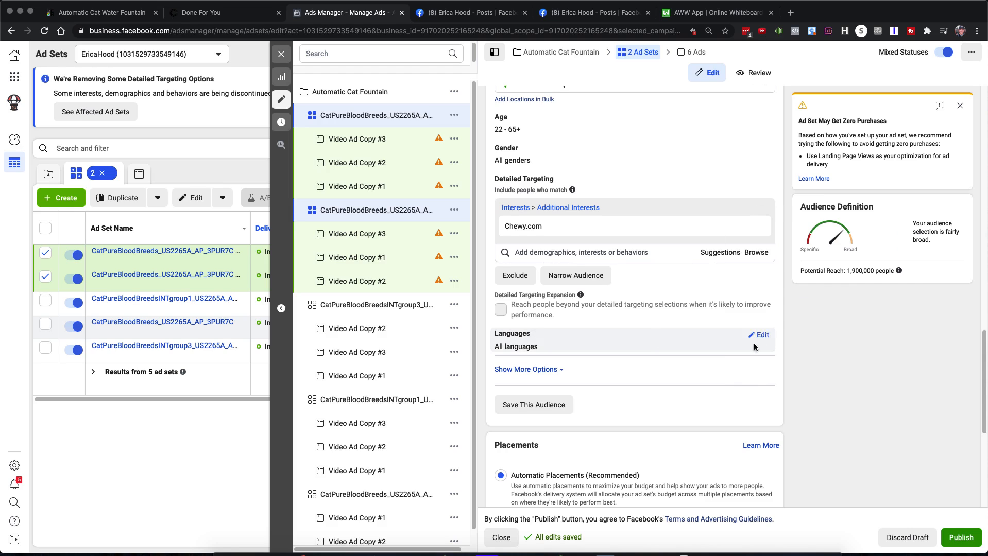
Examine the suggested interests related to Chewy.com without adding any to the targeting
scroll(817, 296, up, 2)
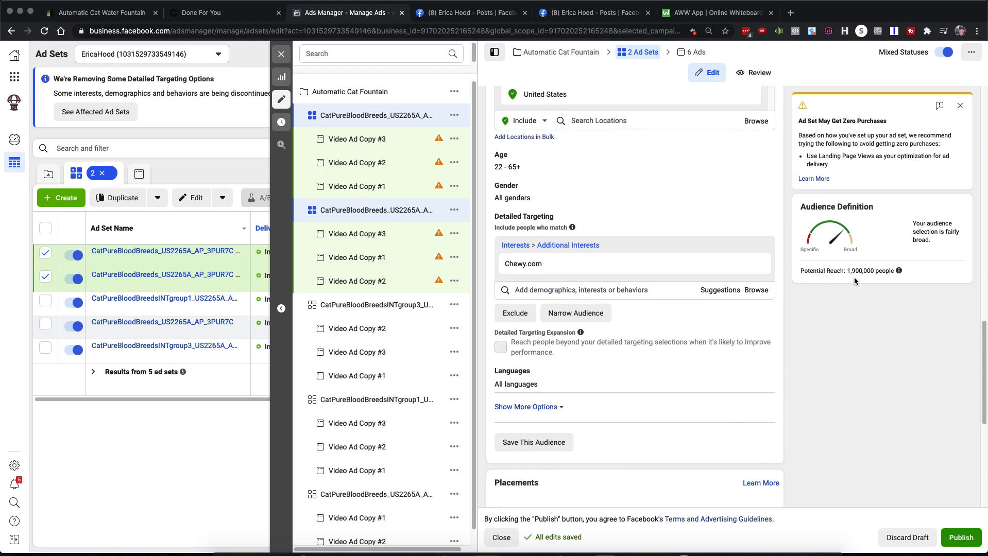
scroll(748, 323, down, 2)
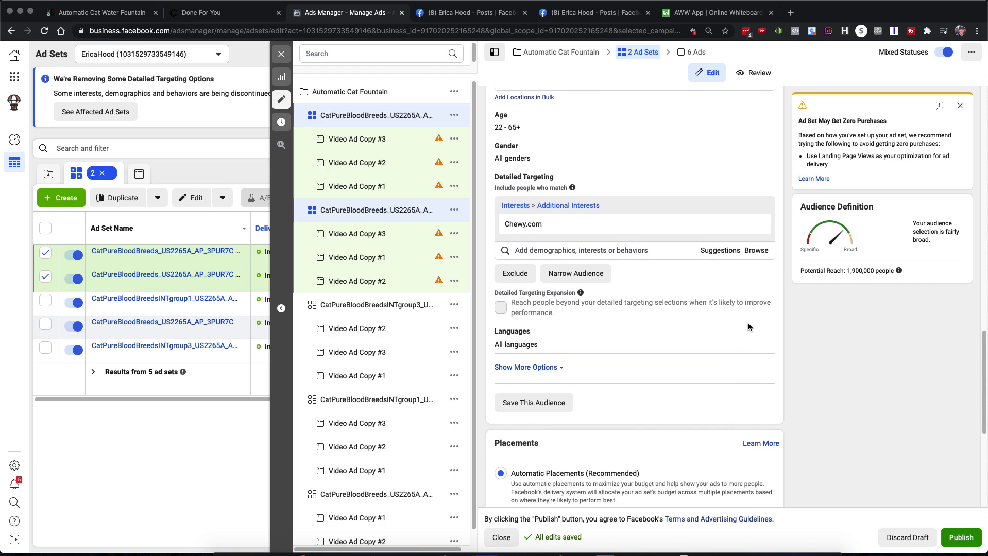
scroll(748, 323, down, 1)
click(567, 230)
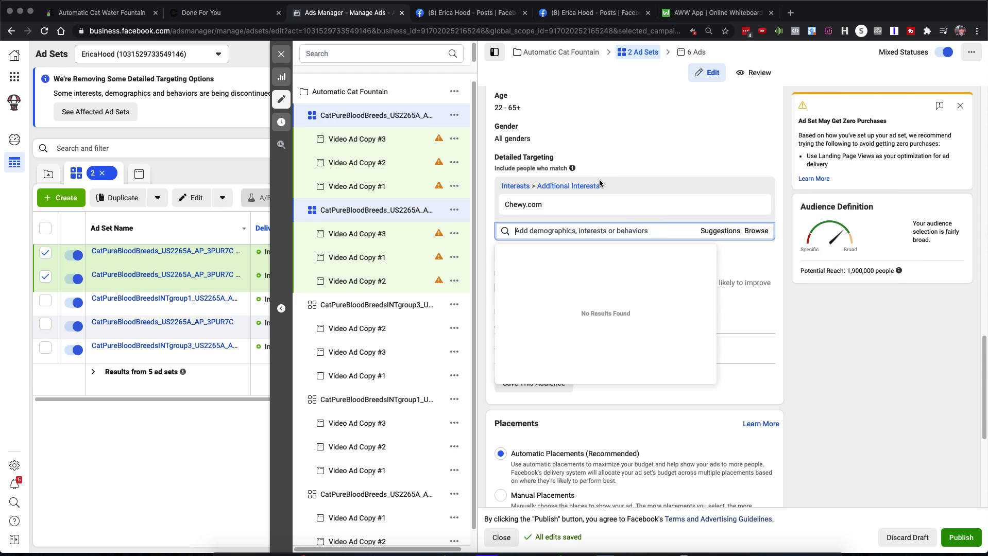
click(719, 232)
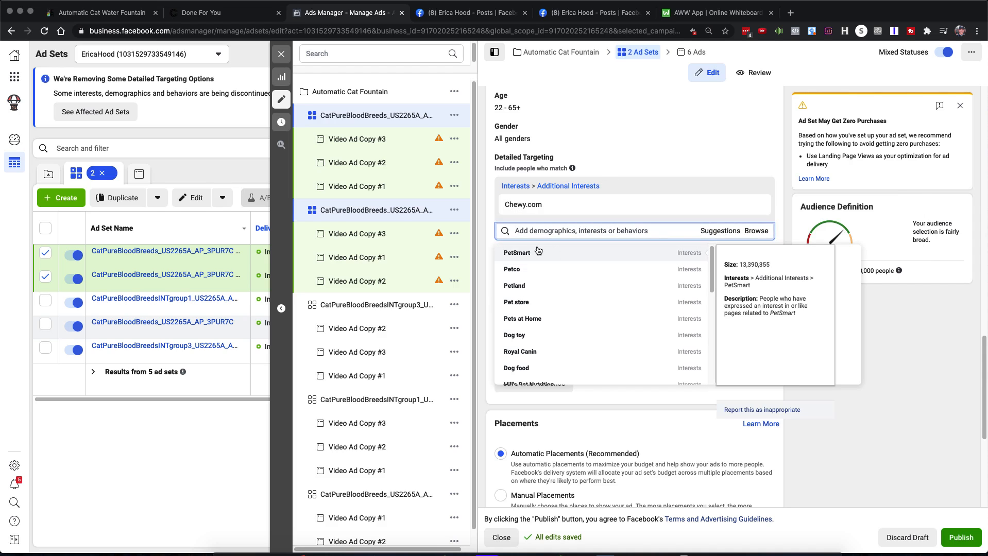
scroll(561, 339, down, 2)
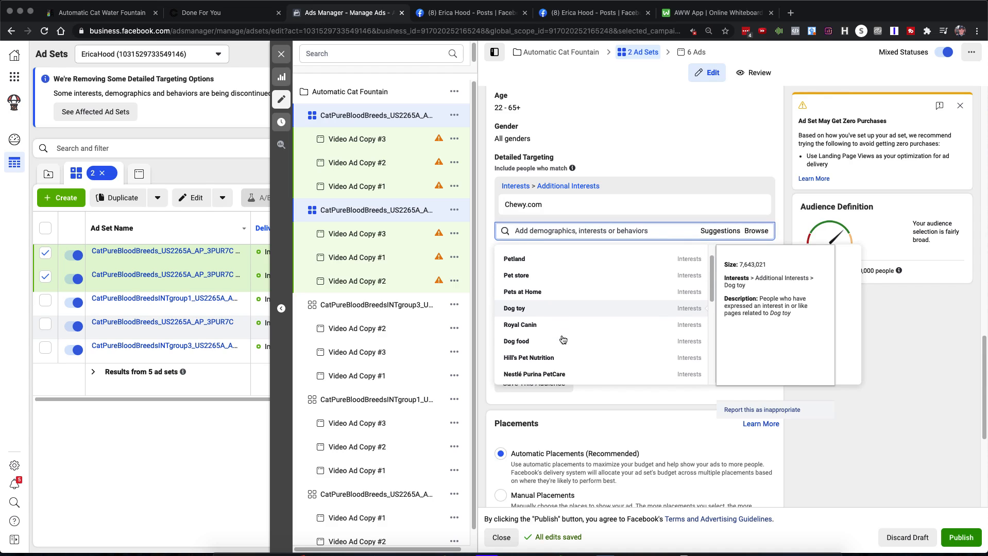
scroll(563, 340, down, 4)
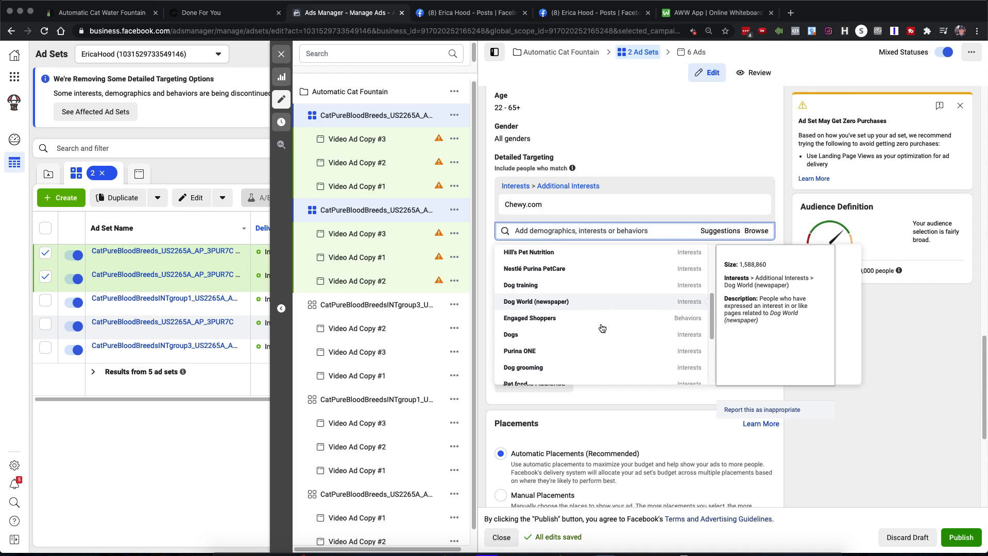
scroll(602, 329, down, 5)
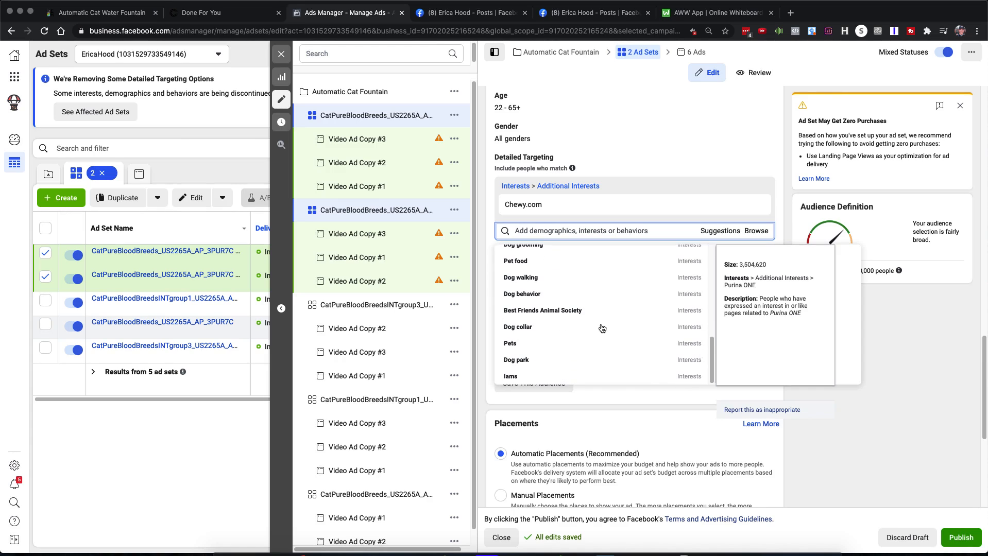
scroll(602, 329, up, 10)
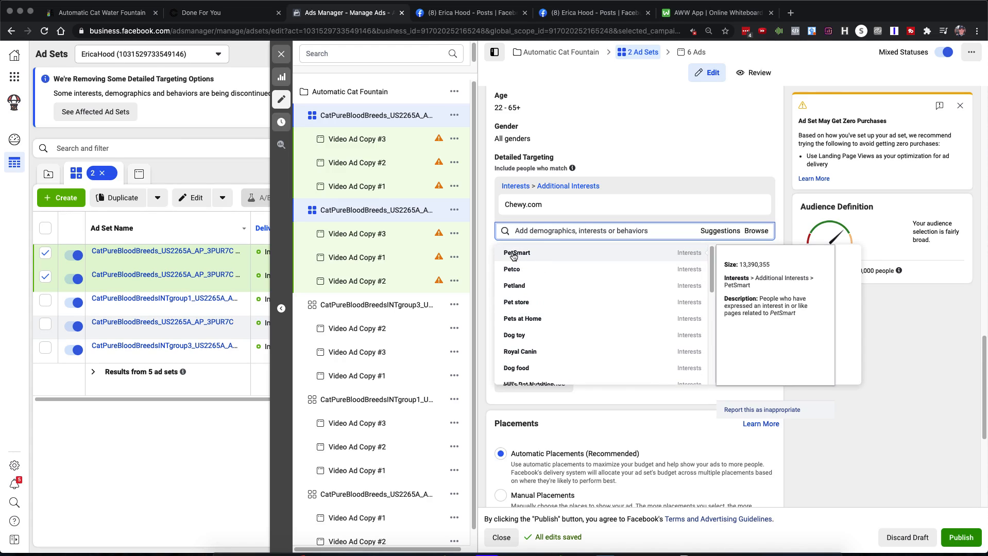
mouse_move(539, 205)
click(778, 178)
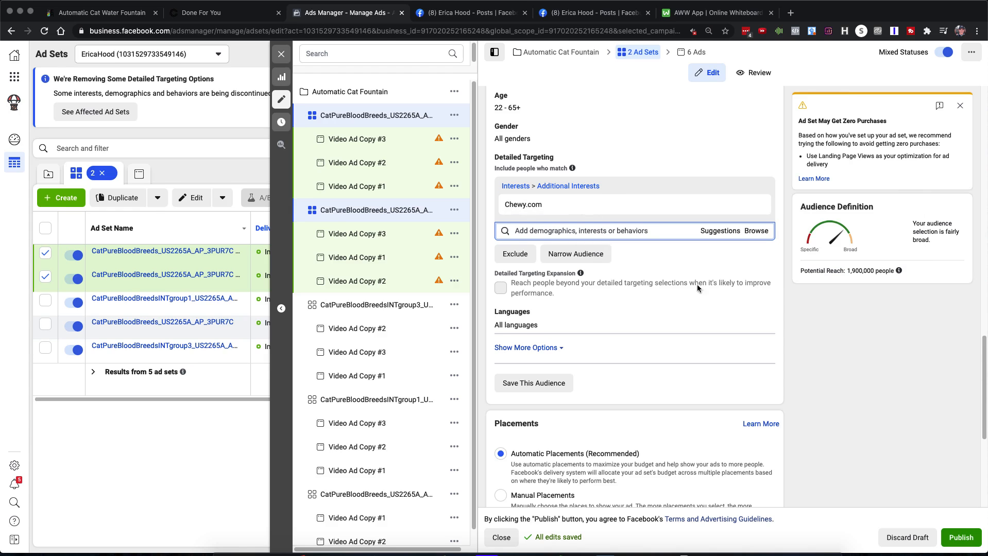
Replace CatPureBloodBreeds with Chewey.com at the start of the name of both duplicated ad sets
scroll(697, 288, up, 15)
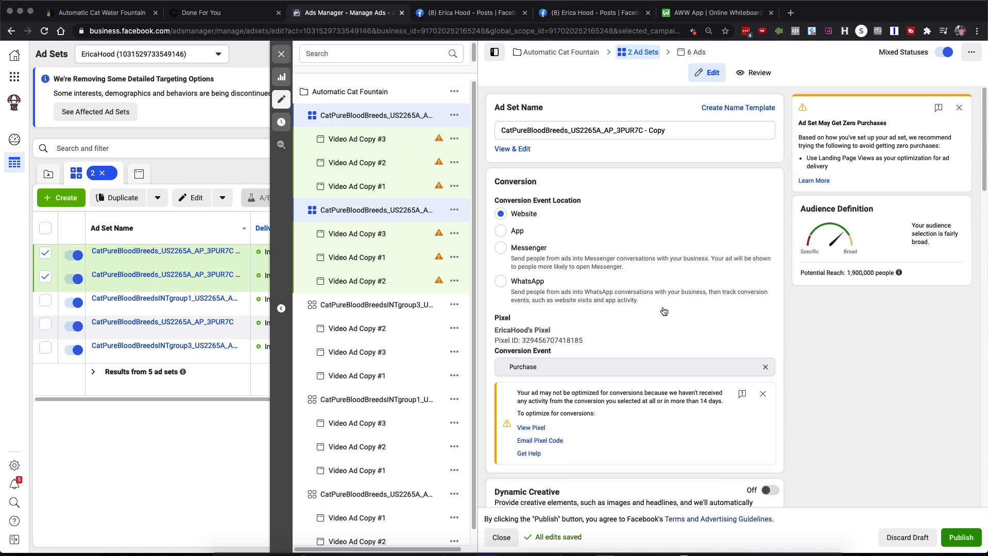
drag(568, 133, 470, 133)
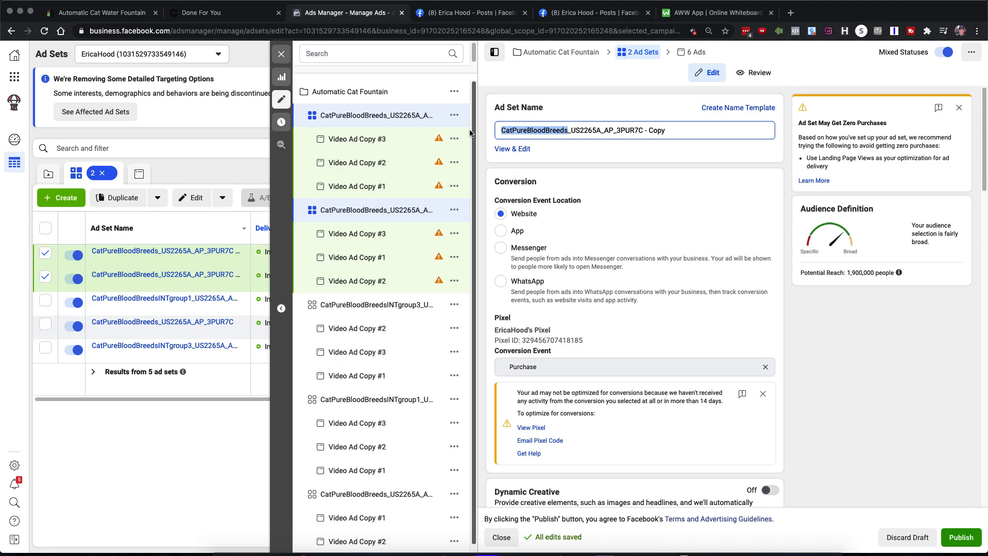
text(Chewey)
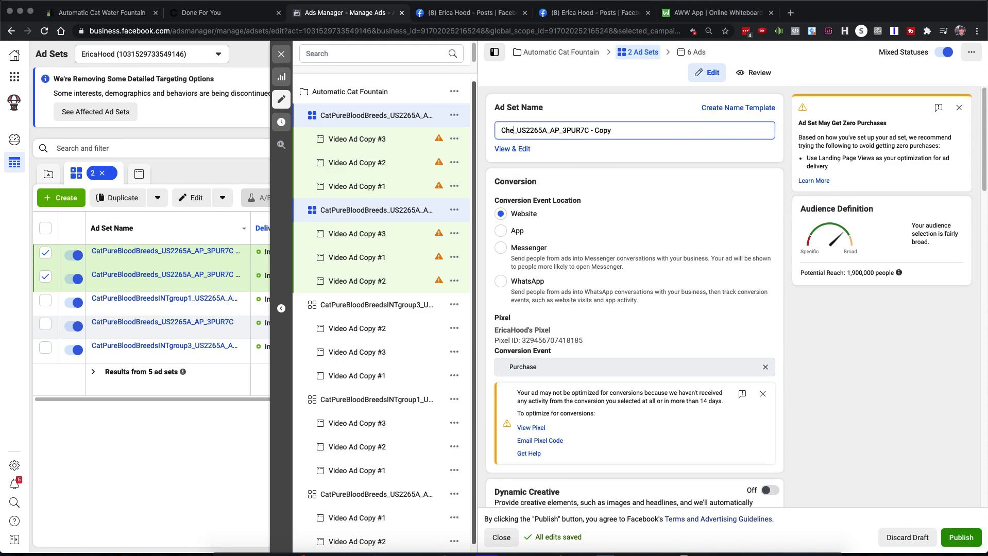
text(.com)
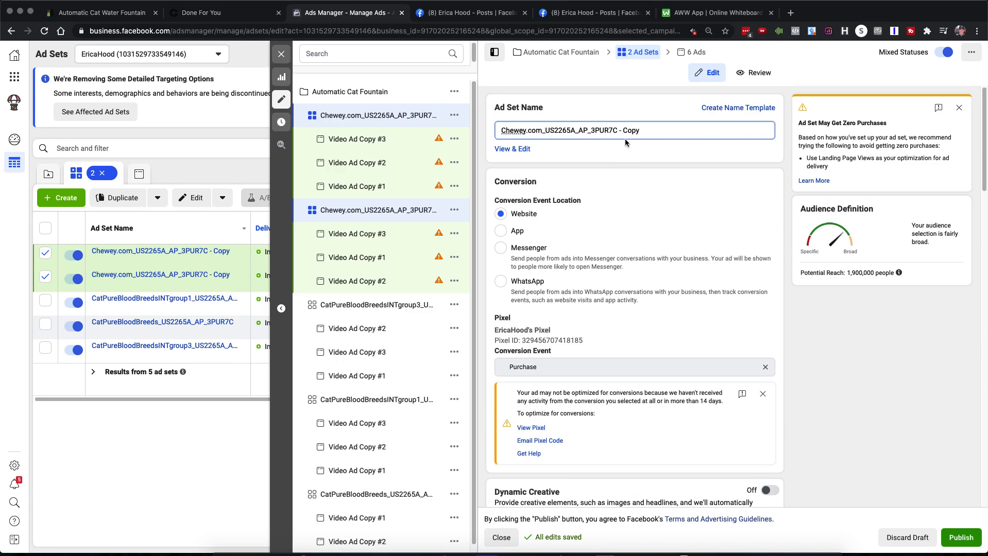
Remove the " - Copy" suffix and correct the spelling so the ad set name reads Chewy.com_US2265A_AP_3PUR7C
click(643, 131)
key(BackSpace)
key(BackSpace)
key(BackSpace)
key(BackSpace)
click(525, 130)
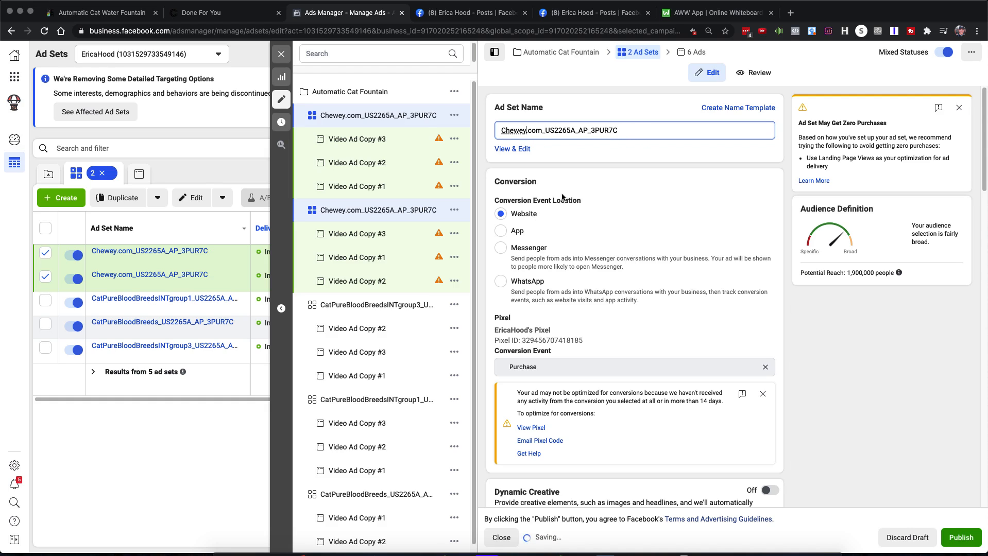
key(BackSpace)
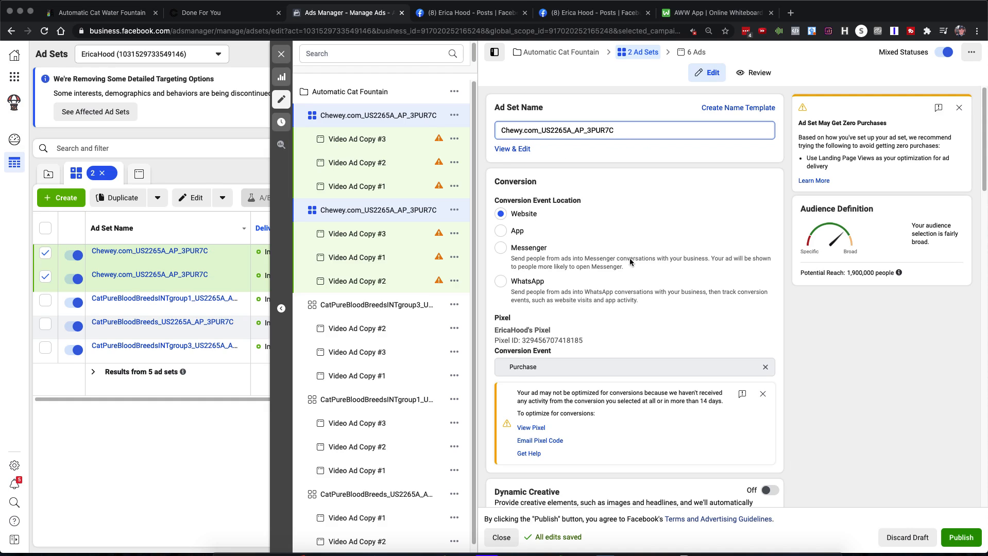
Narrow the audience of both Chewy.com ad sets so people must also match the Cats interest
scroll(692, 337, down, 15)
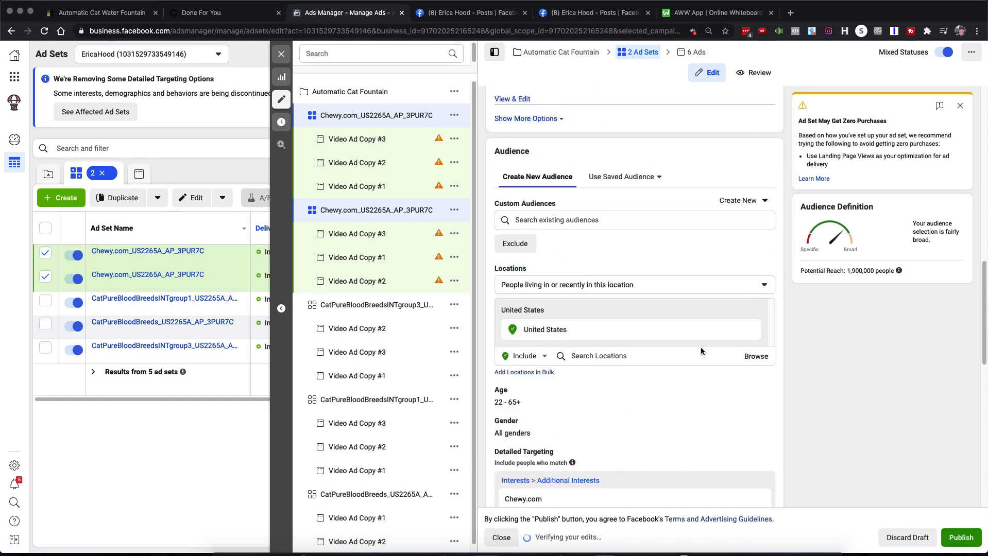
scroll(701, 351, down, 7)
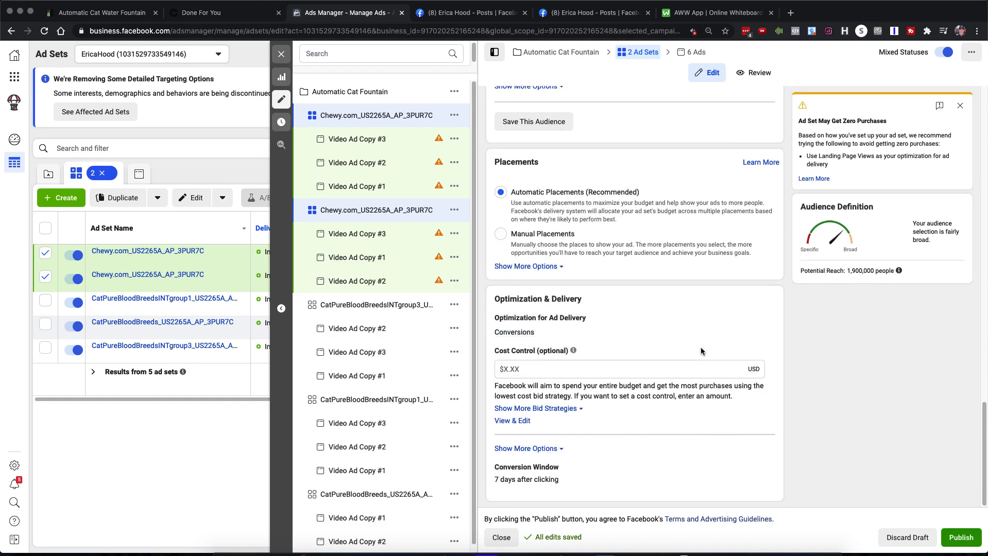
scroll(702, 352, up, 8)
scroll(702, 352, up, 1)
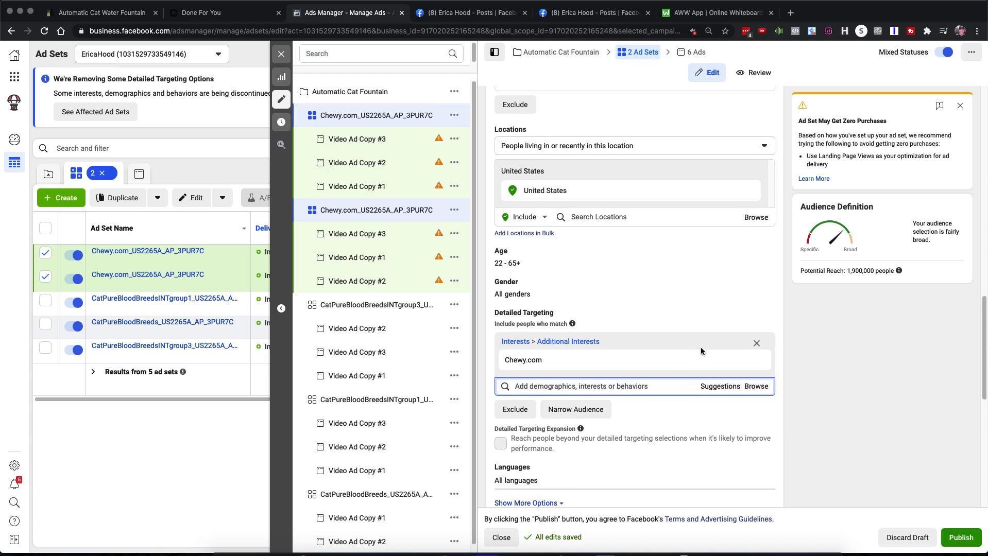
scroll(603, 342, down, 1)
mouse_move(584, 410)
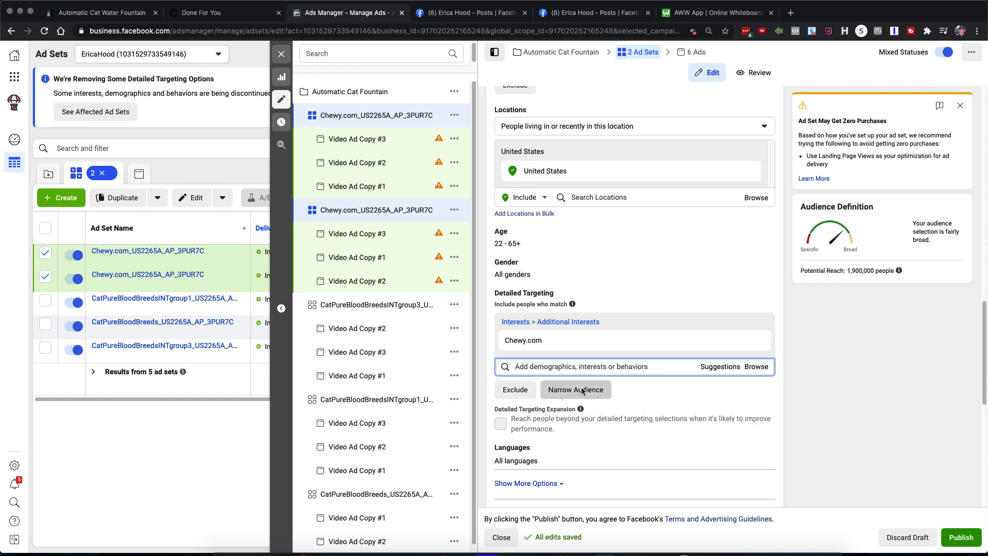
click(580, 391)
click(546, 404)
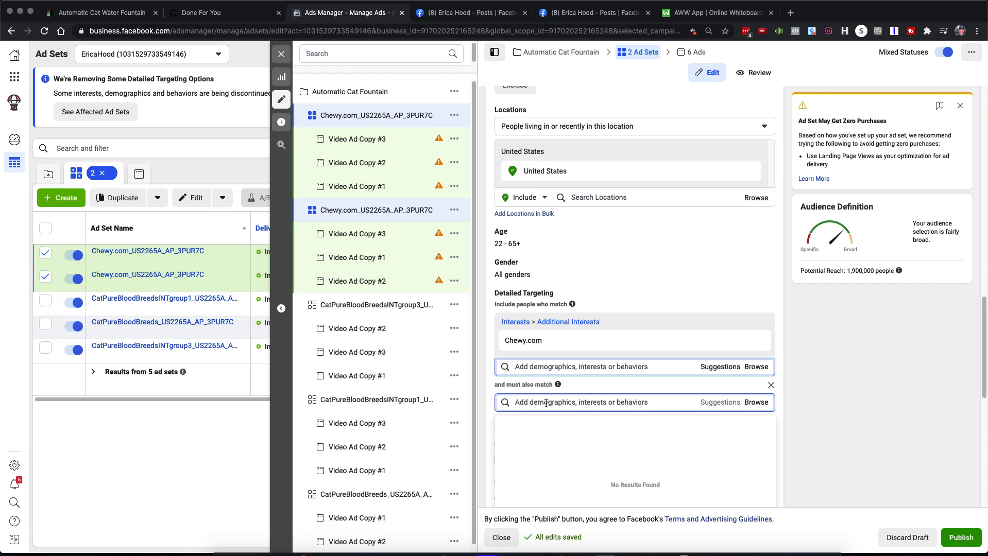
text(Catr)
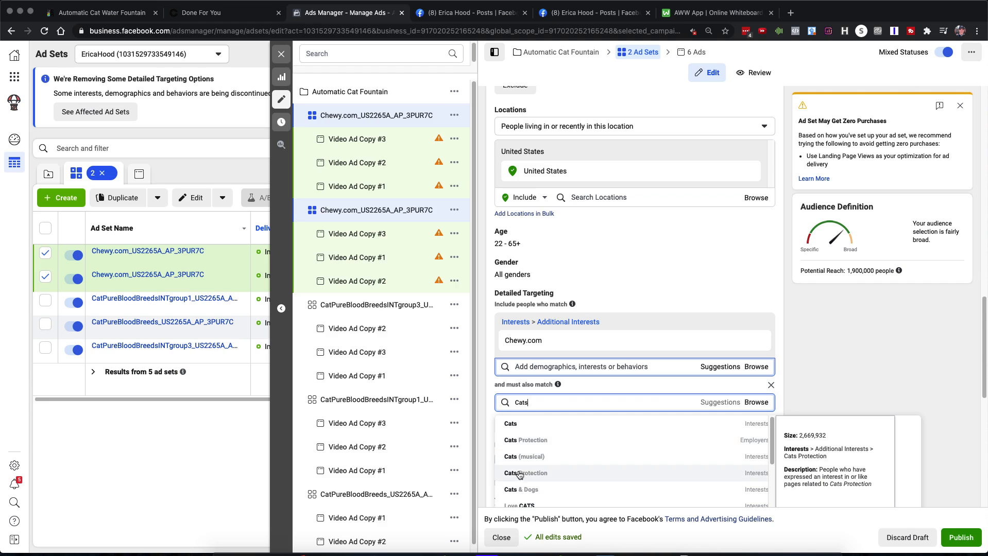
click(536, 426)
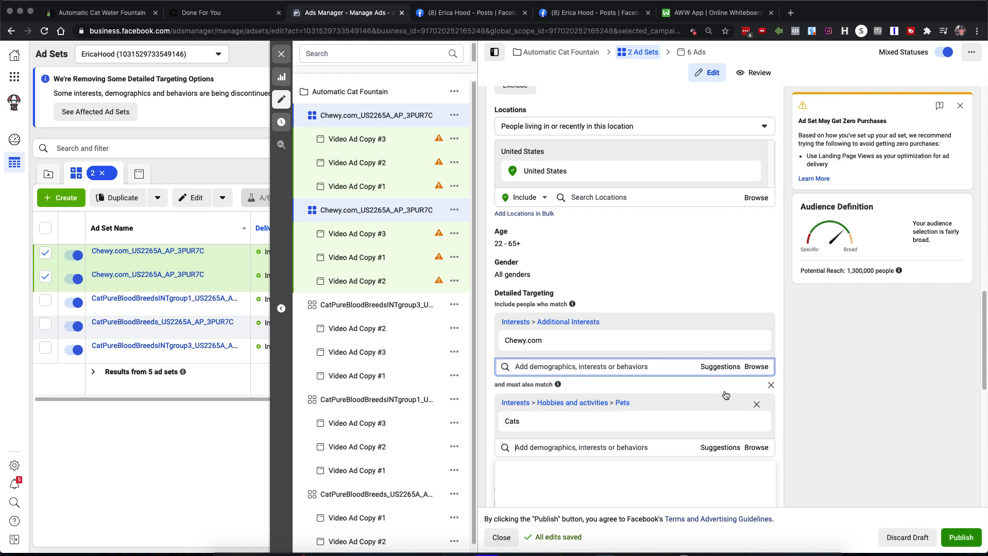
scroll(818, 347, down, 1)
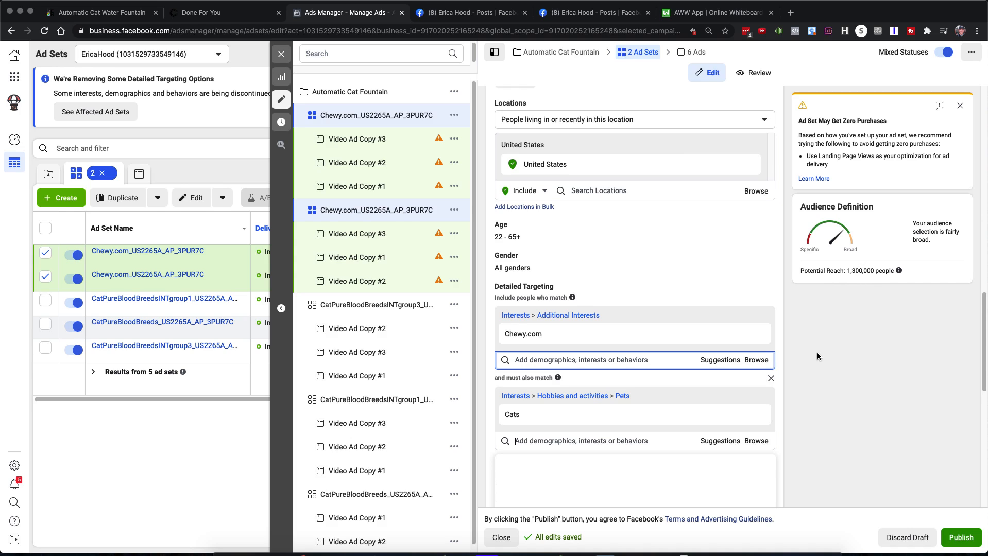
Insert INTCats after Chewy.com in both ad set names so they read Chewy.comINTCats_US2265A_AP_3PUR7C
scroll(818, 356, up, 15)
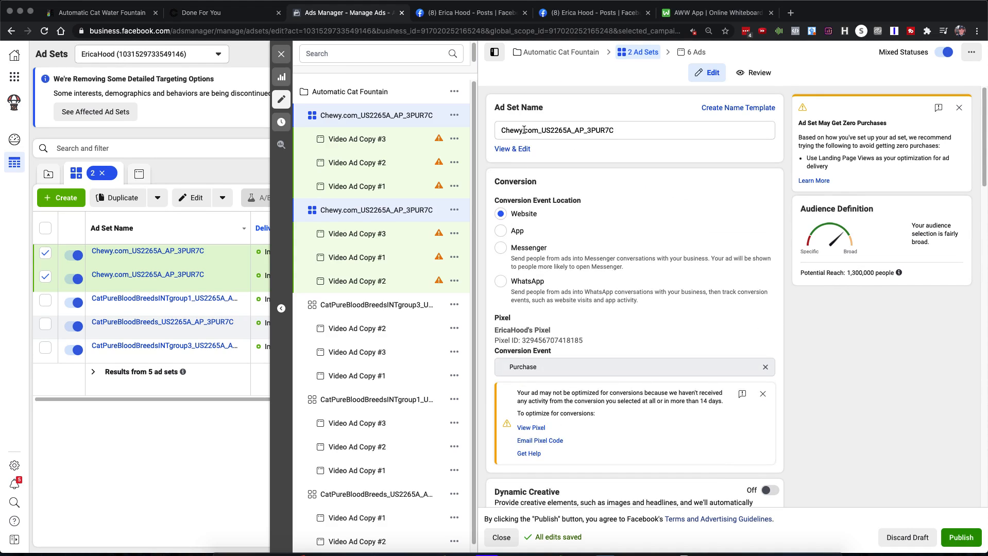
click(539, 130)
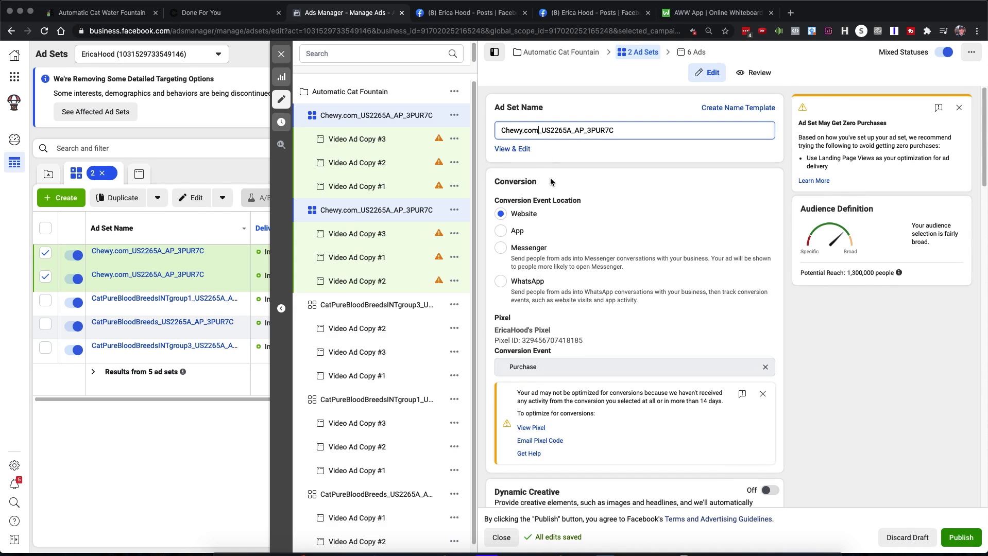
text(INTCats)
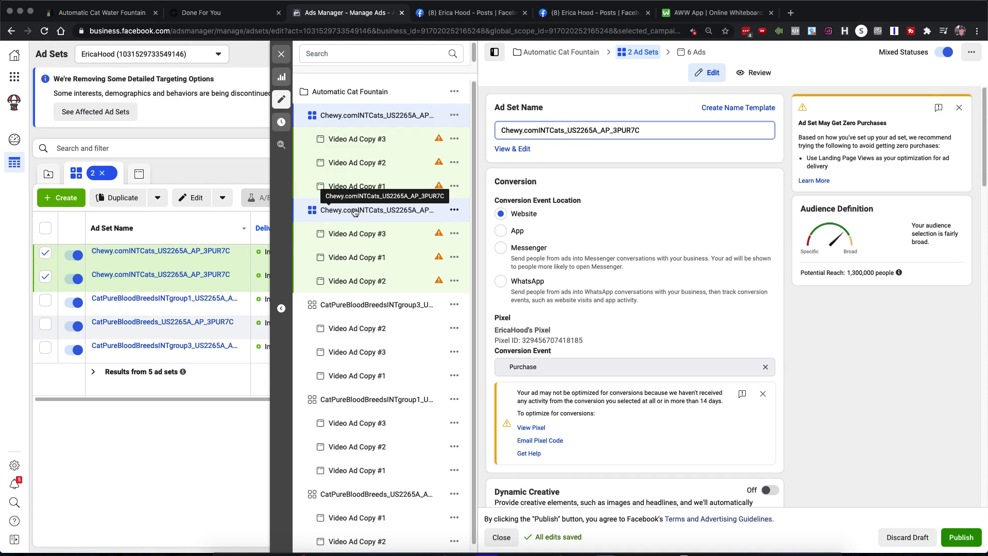
Limit the editing to the first Chewy.comINTCats ad set and bring up its detailed targeting
click(46, 278)
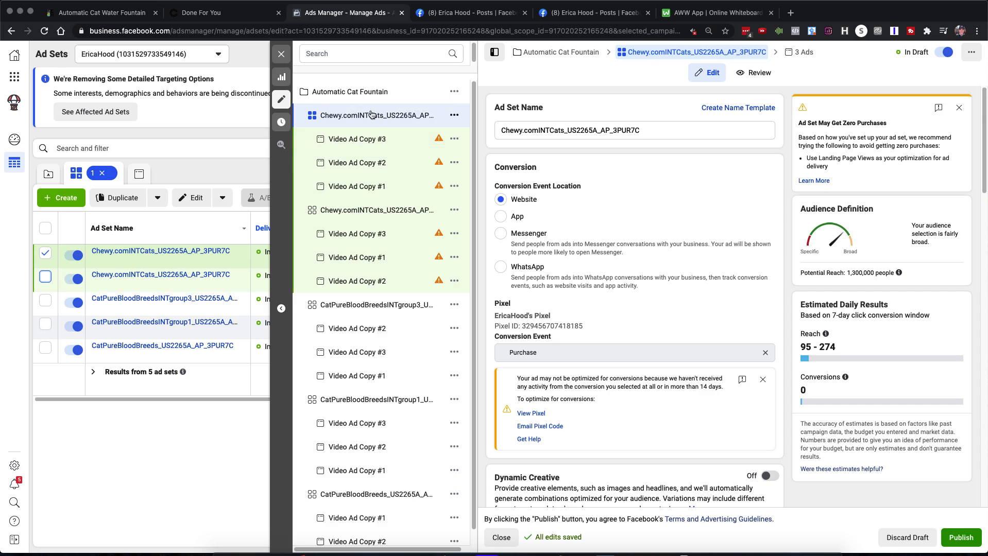
scroll(679, 236, down, 5)
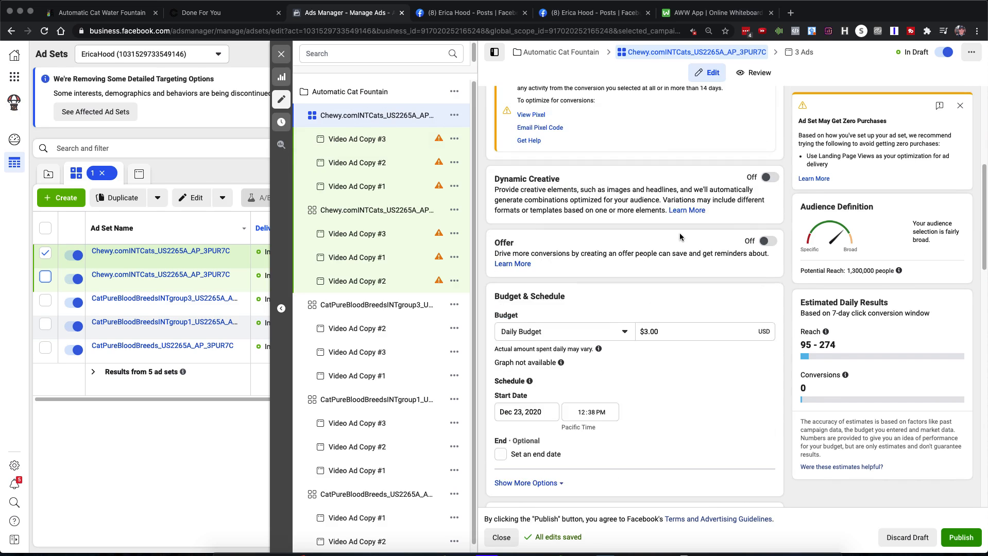
scroll(680, 237, down, 10)
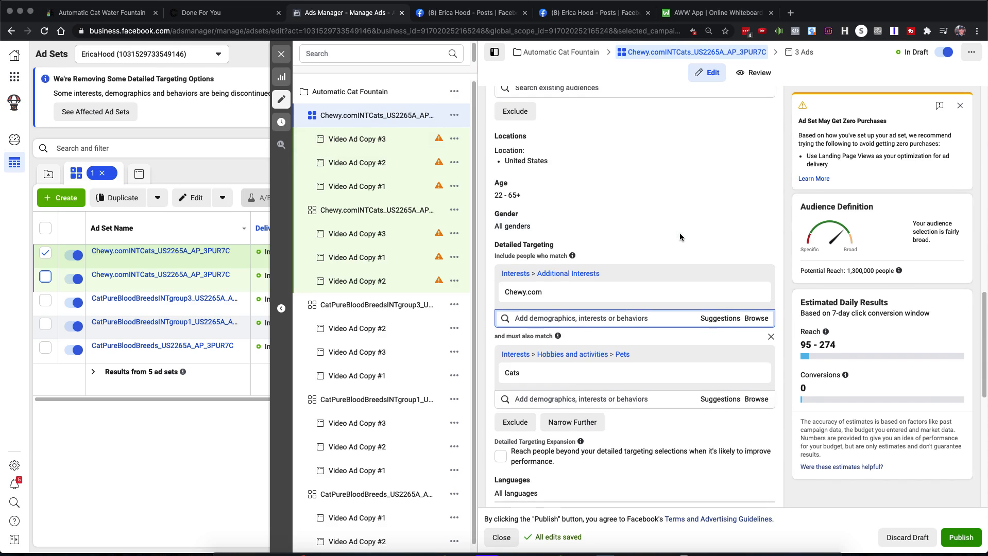
Examine the suggested interests for Chewy.com in the first ad set without adding any
click(713, 307)
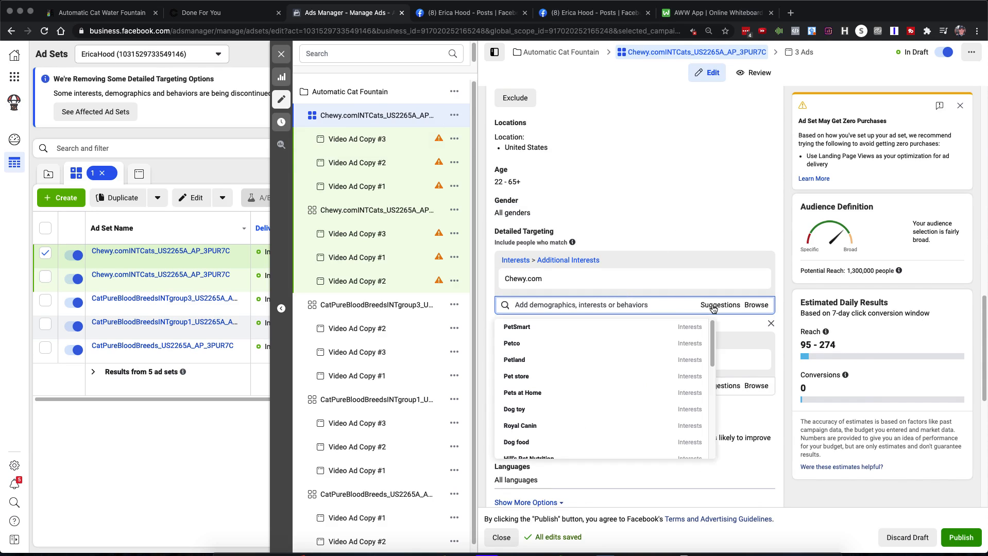
mouse_move(593, 365)
scroll(557, 355, down, 2)
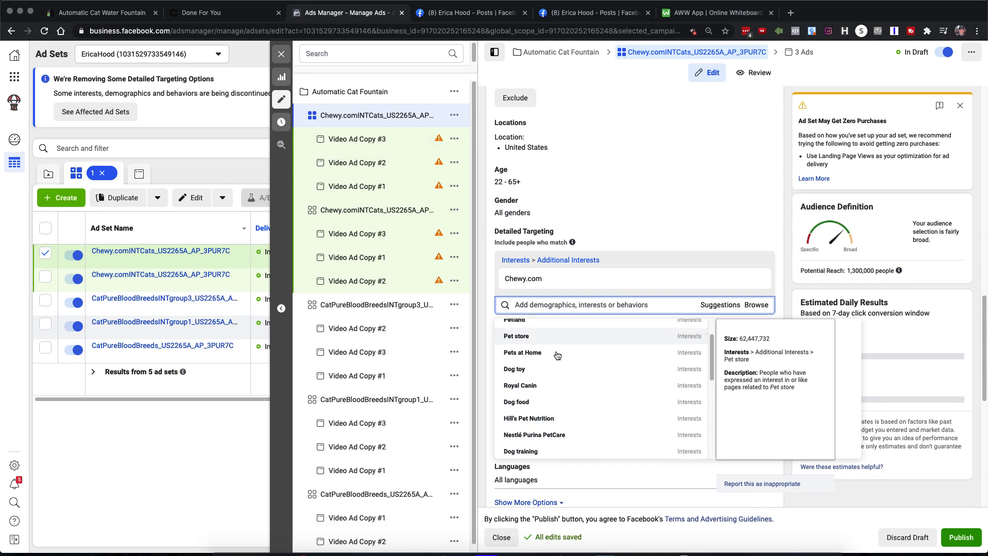
scroll(558, 356, down, 2)
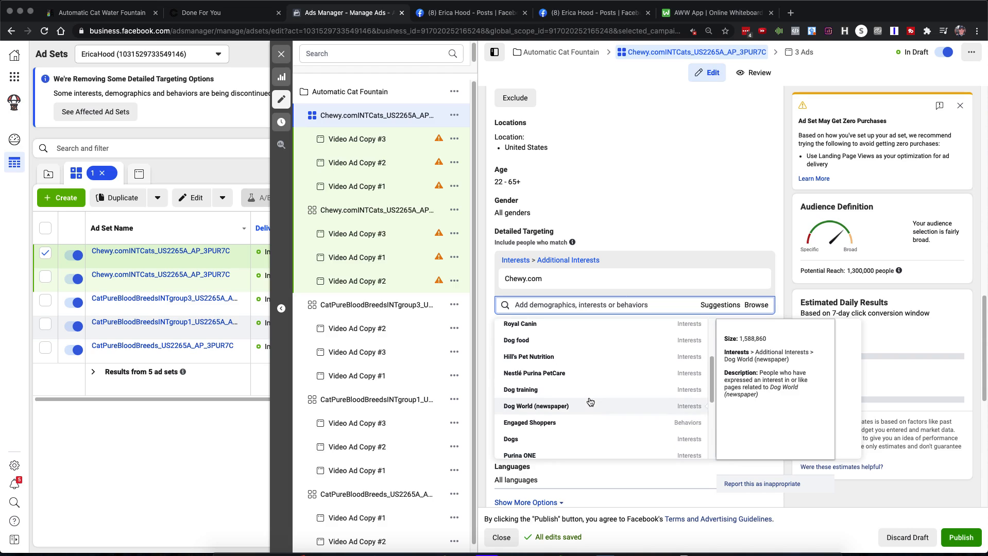
scroll(588, 399, down, 3)
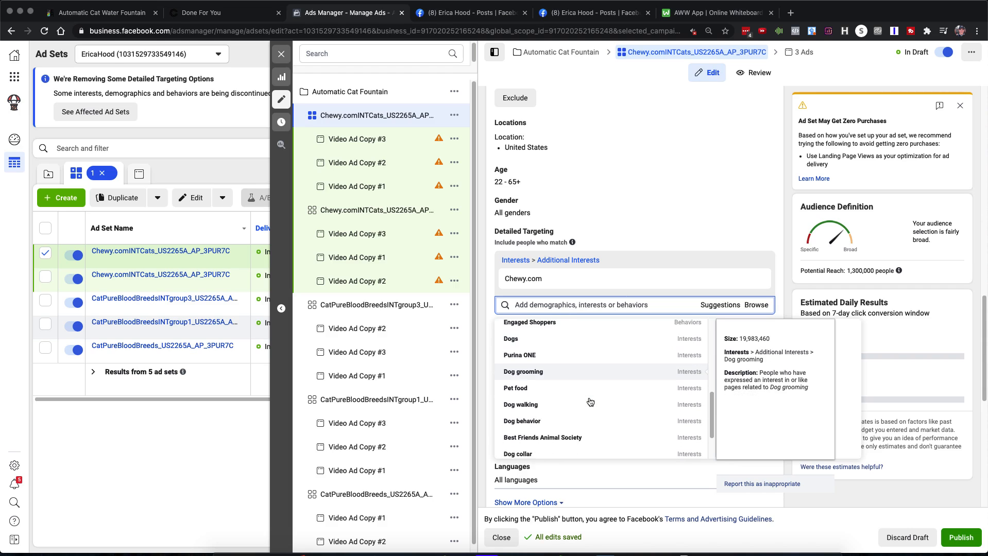
scroll(590, 402, down, 3)
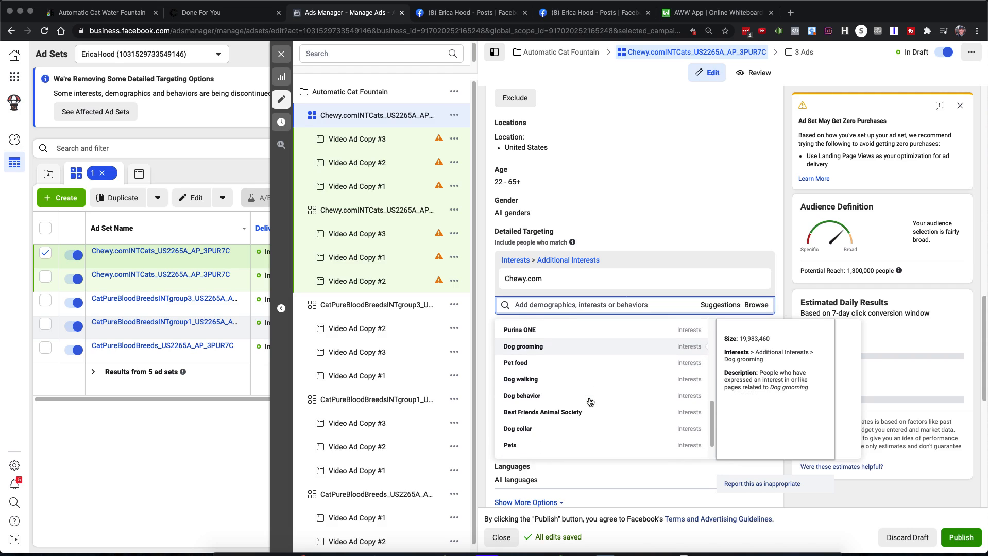
click(566, 305)
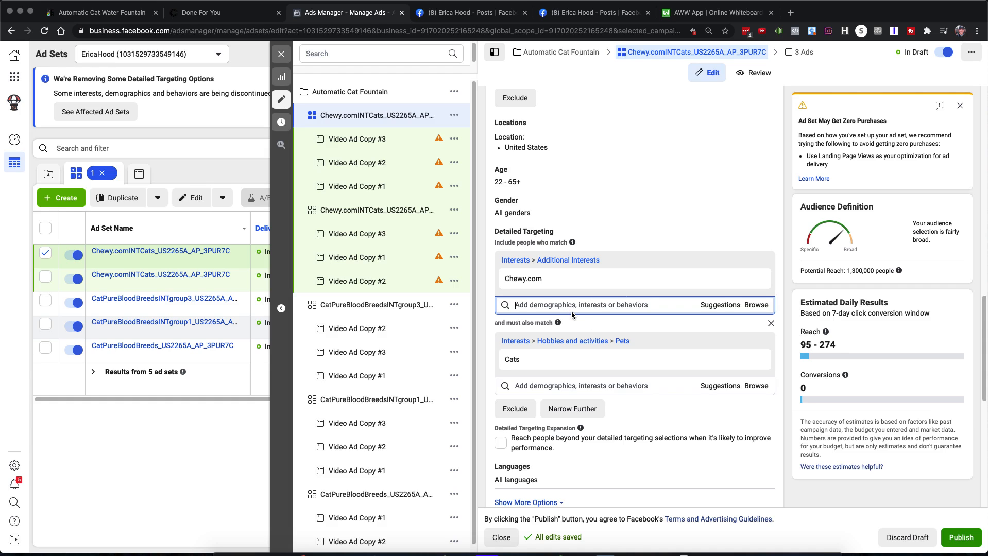
Replace the Chewy.com interest with Cat Lovers in the first ad set's detailed targeting
mouse_move(556, 285)
mouse_move(665, 276)
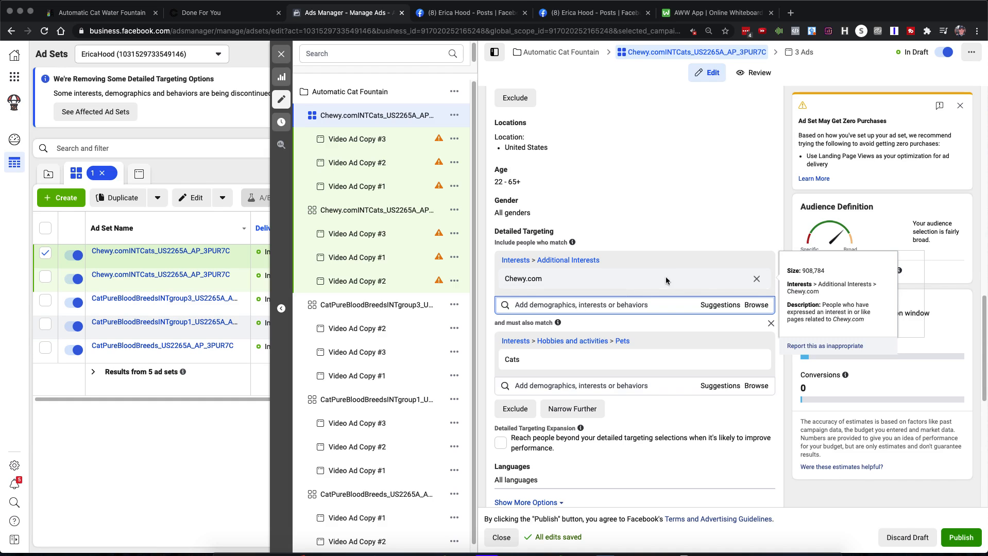
click(757, 279)
click(550, 258)
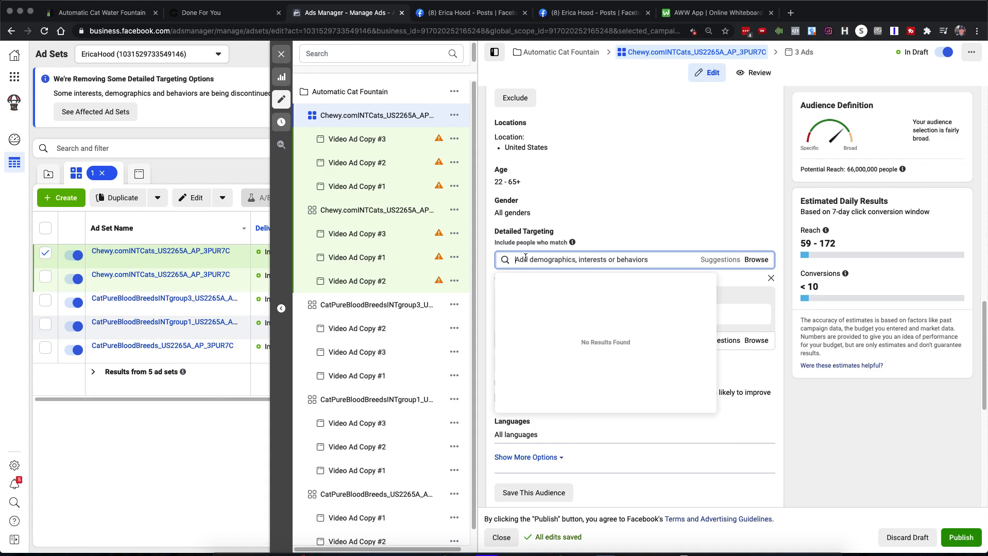
text(cat)
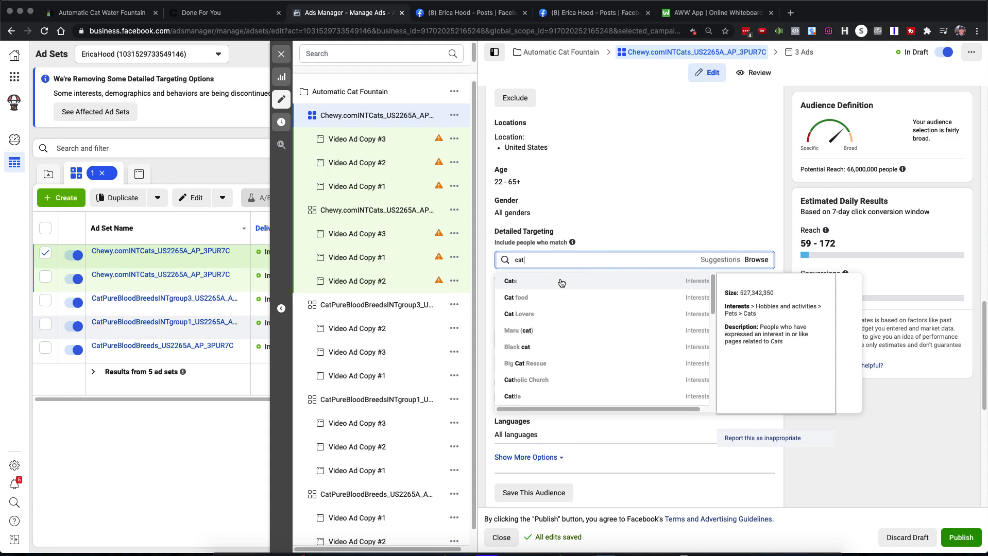
click(538, 315)
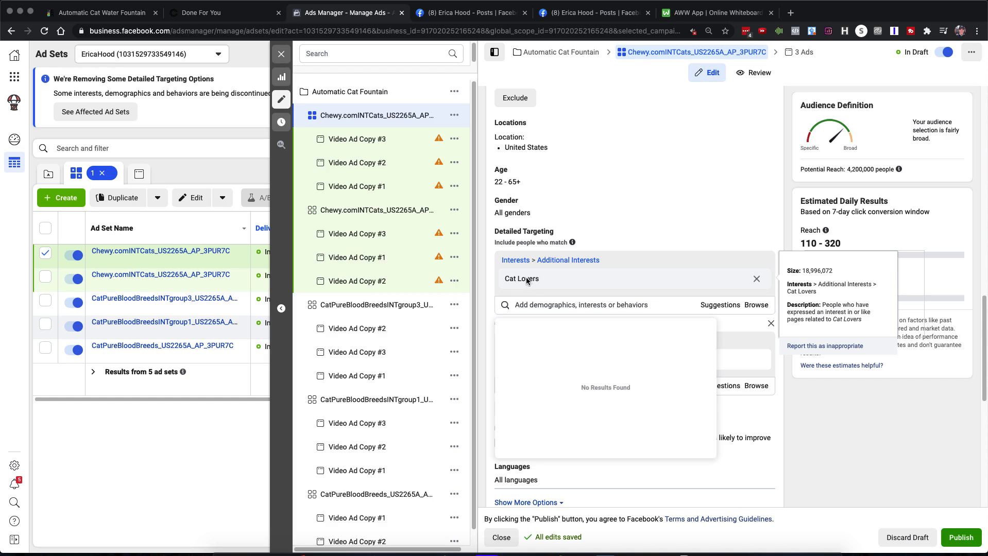
Swap Cat Lovers for the suggested Cat food interest and remove Cats from the must-also-match condition
click(556, 307)
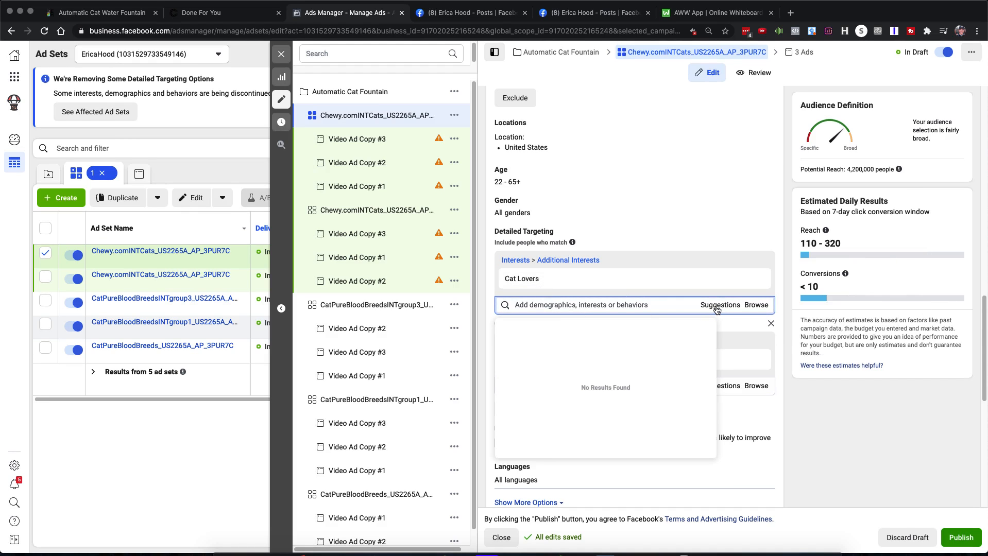
mouse_move(561, 286)
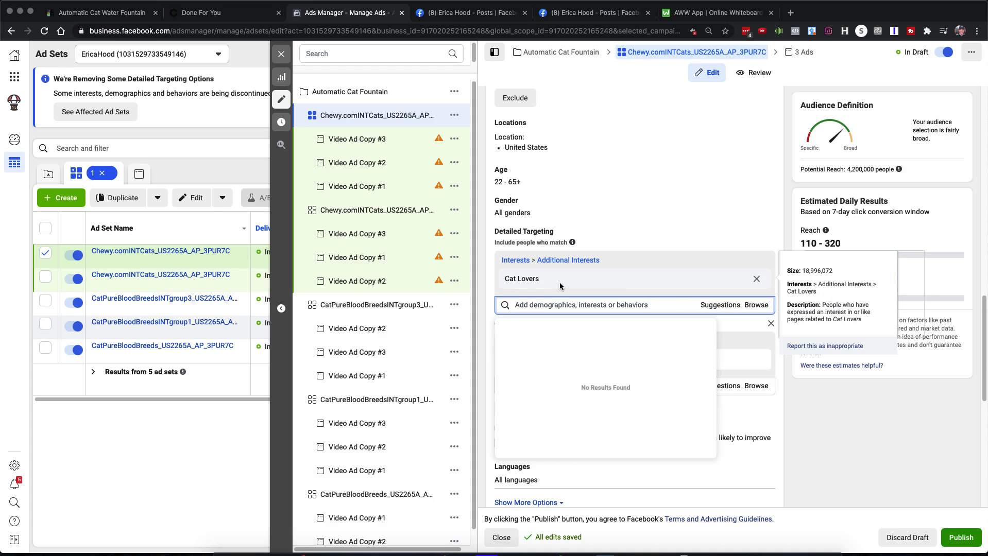
click(720, 305)
scroll(566, 366, down, 2)
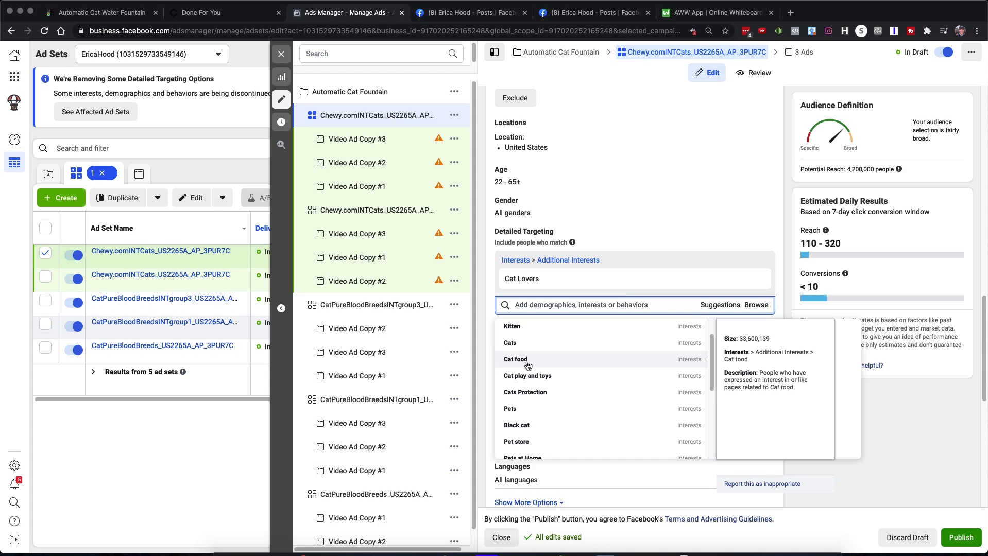
click(528, 359)
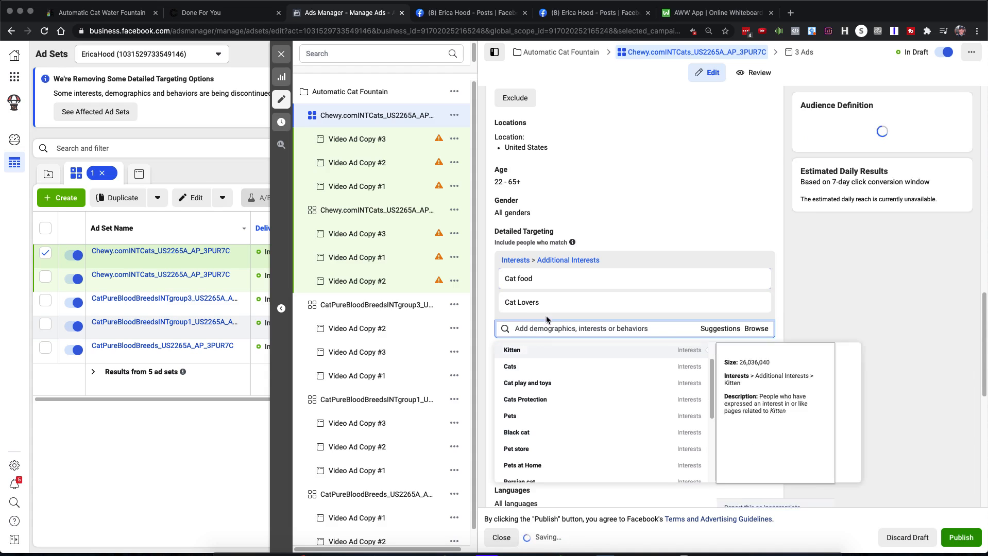
click(757, 303)
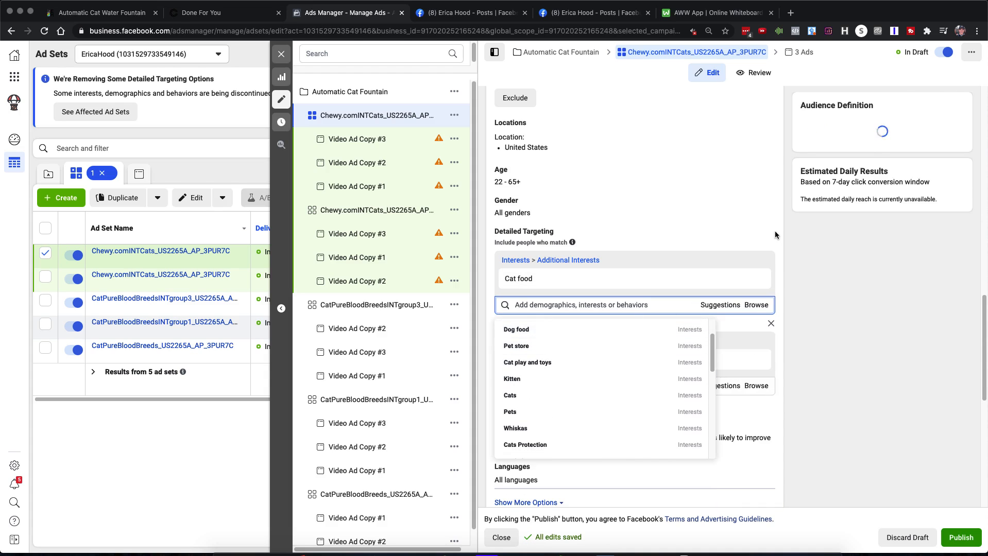
click(775, 235)
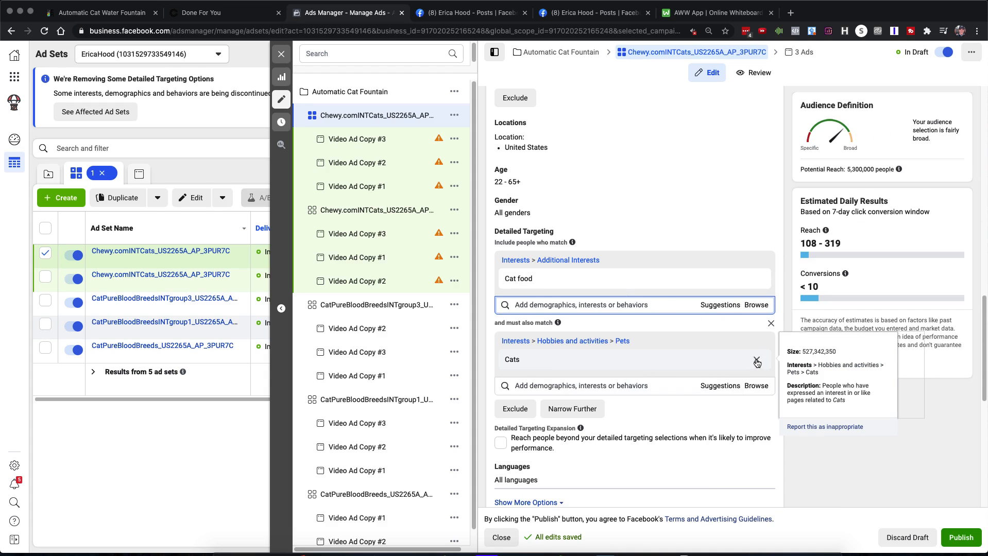
click(756, 361)
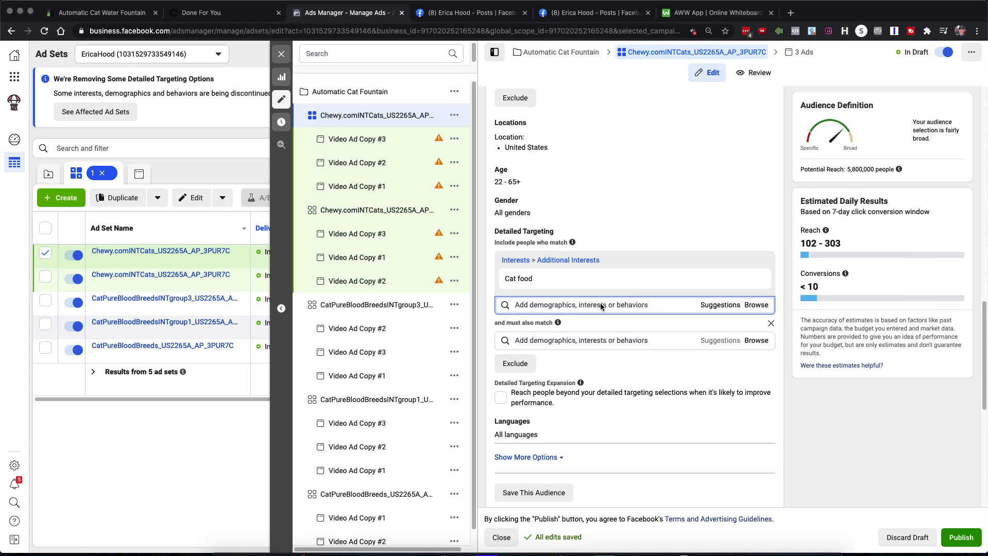
Replace Chewy.comINTCats with Catfood in the ad set name so it reads Catfood_US2265A_AP_3PUR7C
mouse_move(688, 316)
scroll(660, 286, up, 15)
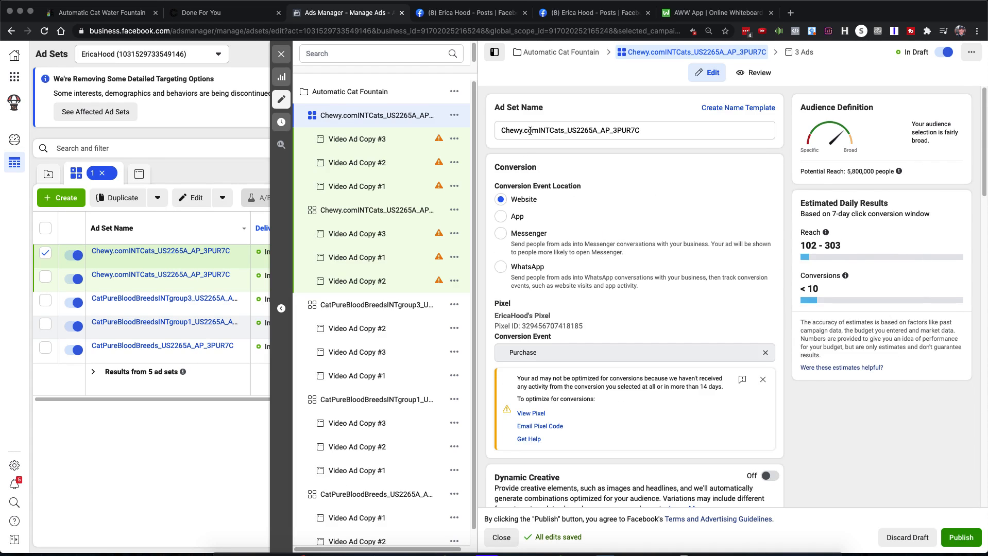
drag(565, 131, 491, 133)
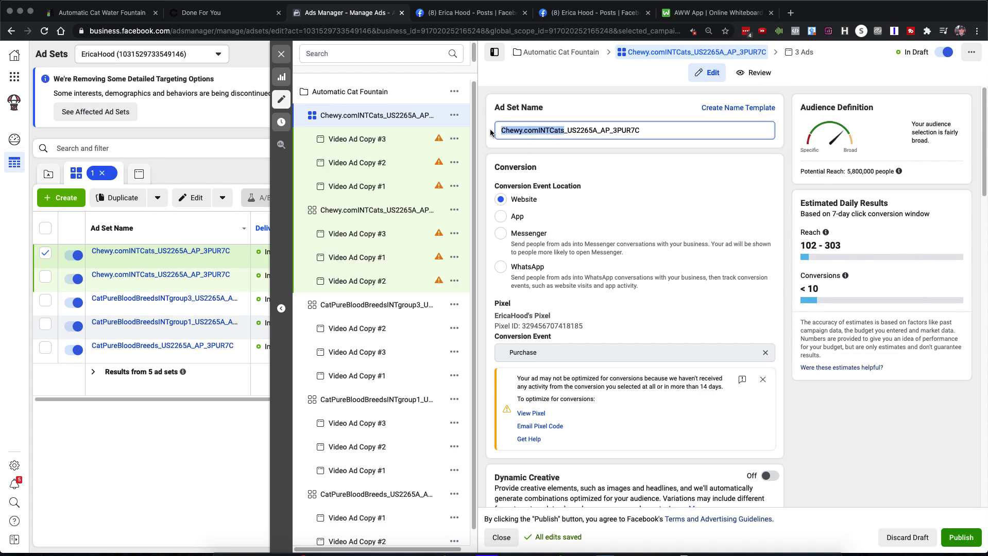
text(Catfoo)
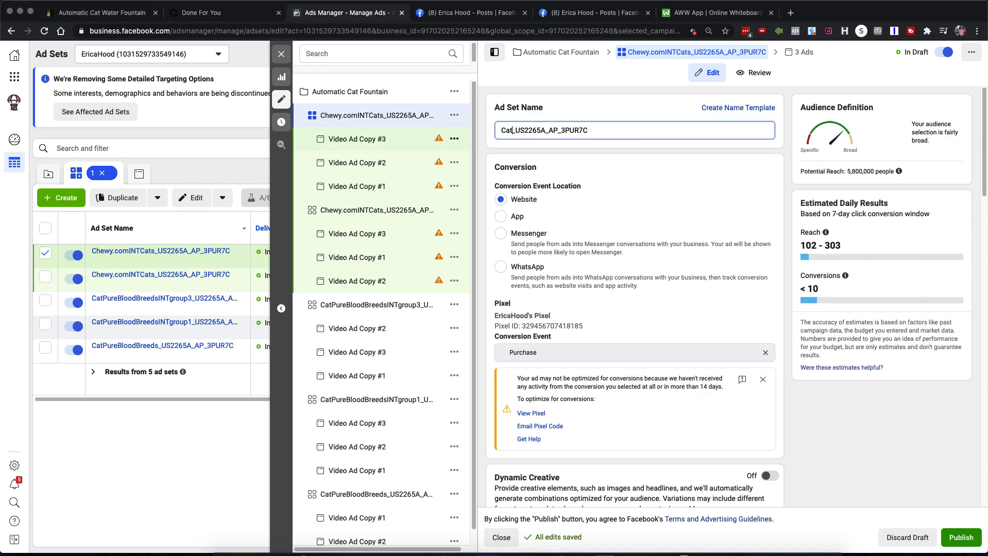
text(d)
Review the Catfood ad set's budget, schedule, audience and detailed targeting, and close its editor
scroll(678, 381, down, 5)
scroll(677, 381, down, 10)
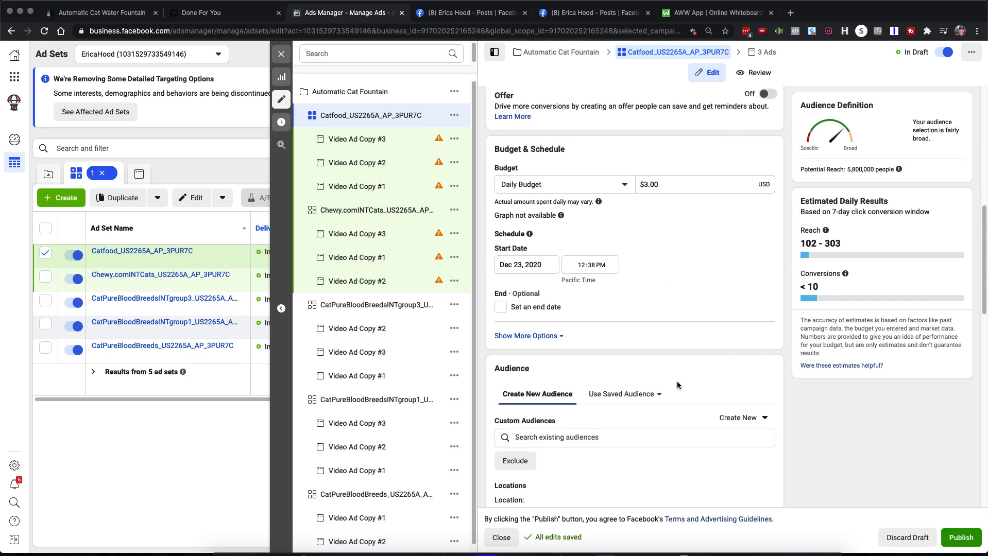
mouse_move(517, 438)
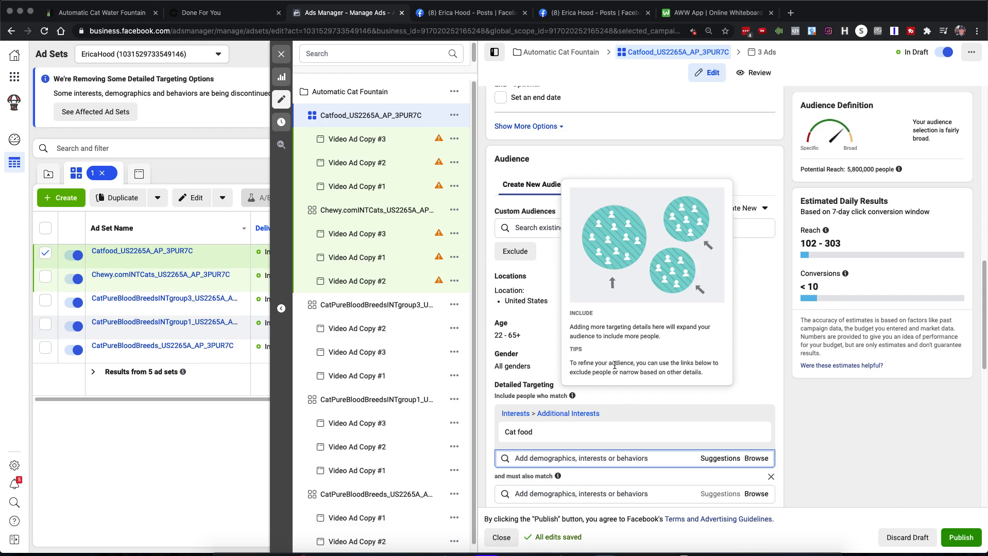
scroll(762, 173, up, 10)
scroll(736, 215, up, 3)
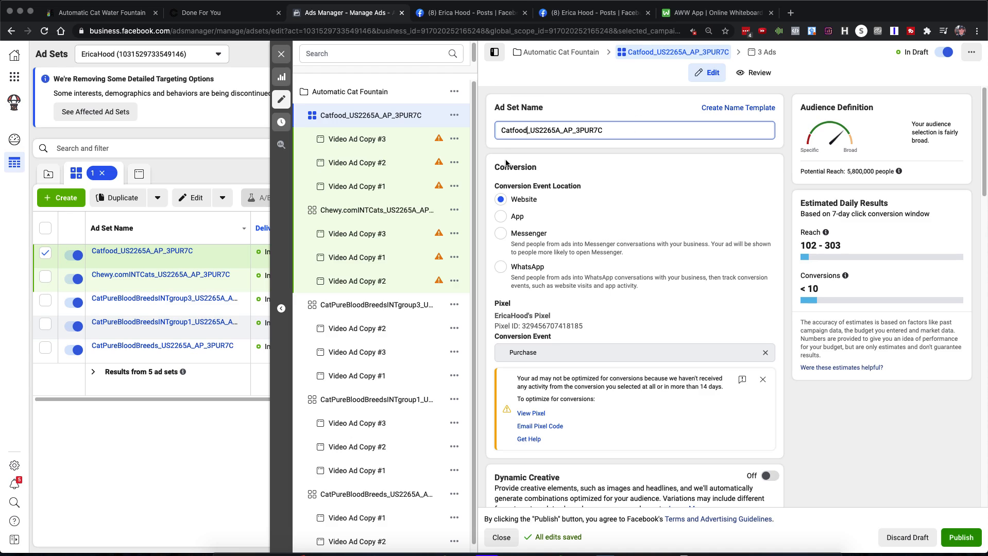
scroll(706, 299, down, 1)
scroll(707, 299, down, 3)
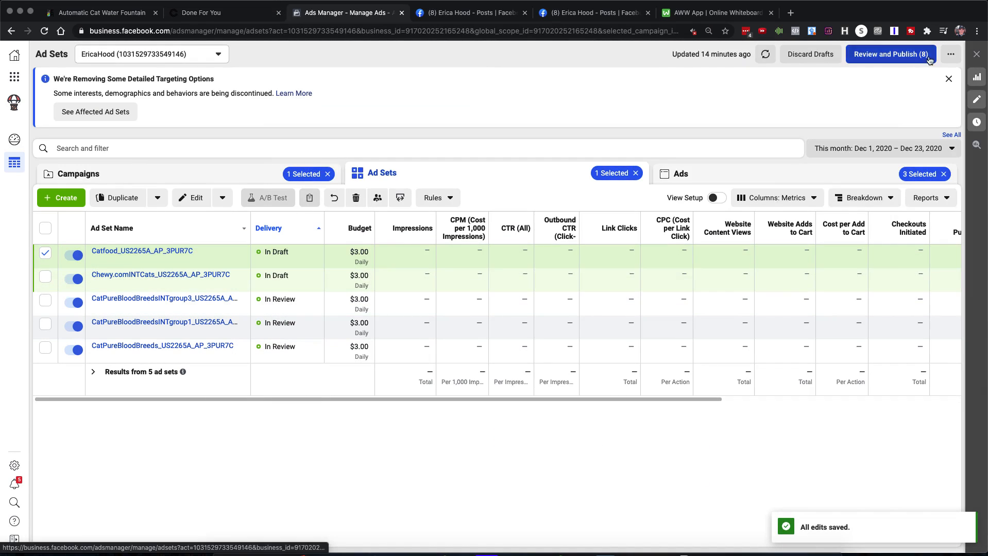
Clear the selected ad sets and the campaign selection so the ad set list is no longer filtered
click(46, 277)
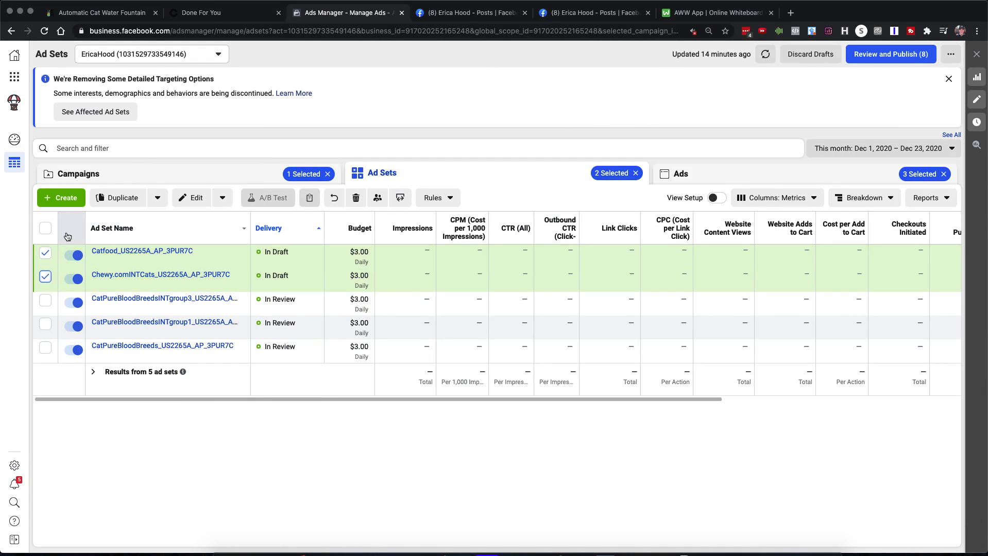
click(46, 252)
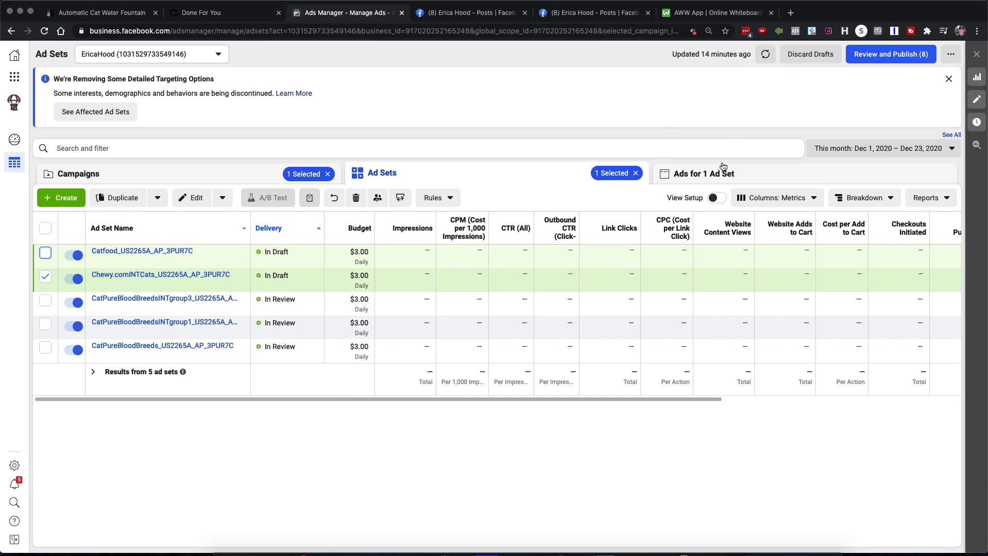
click(636, 174)
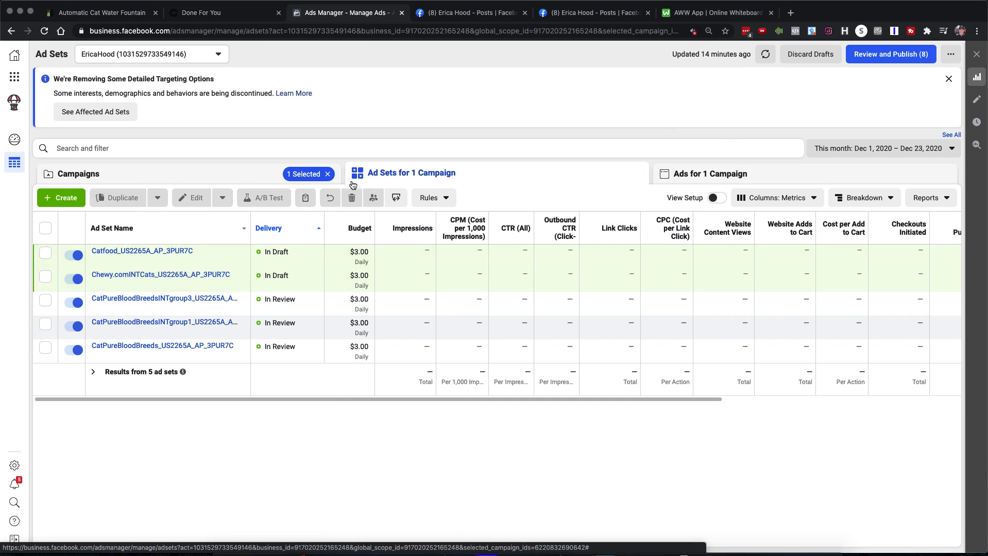
click(327, 175)
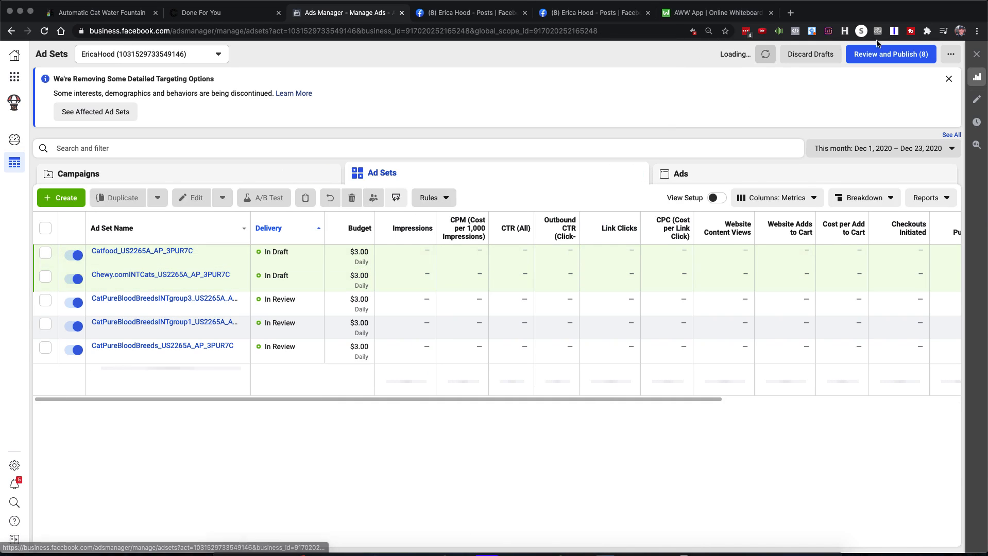
Review the draft ad sets and ads, and publish the Catfood and Chewy.comINTCats ad sets with all their video ads
click(891, 54)
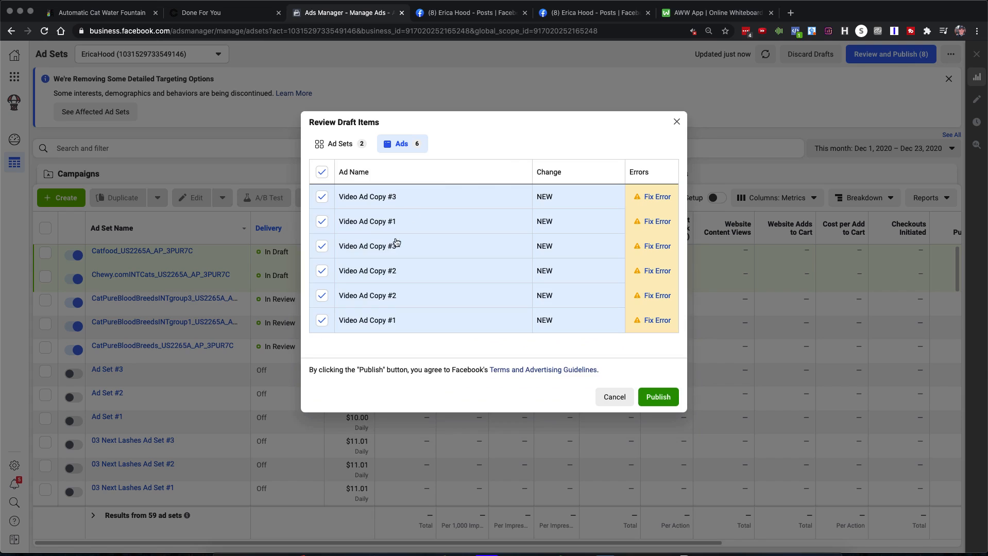
click(351, 148)
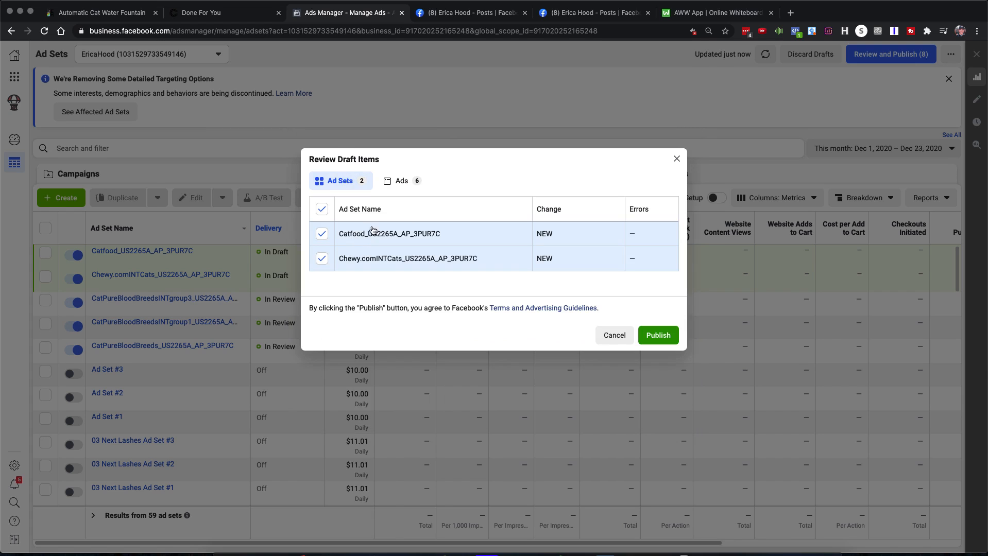
click(388, 189)
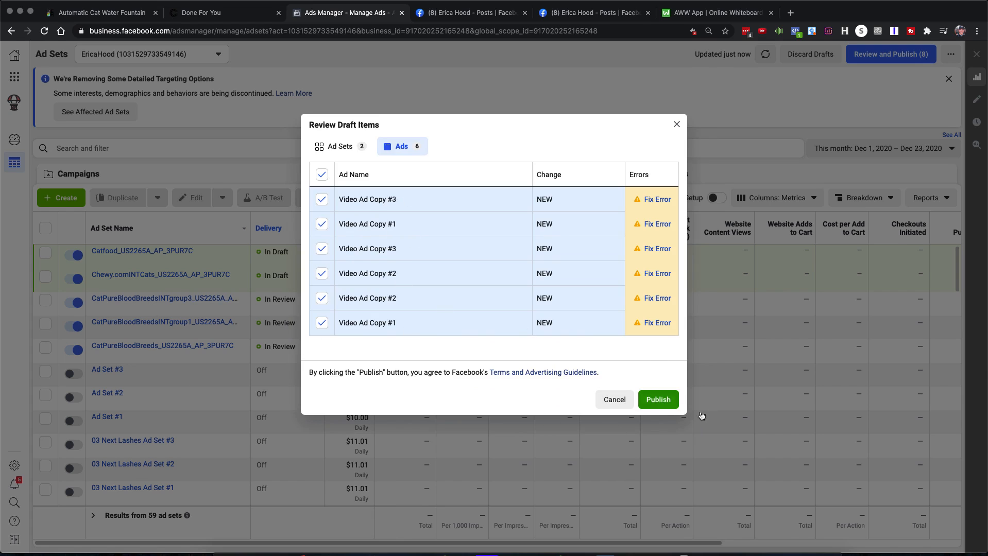
click(659, 399)
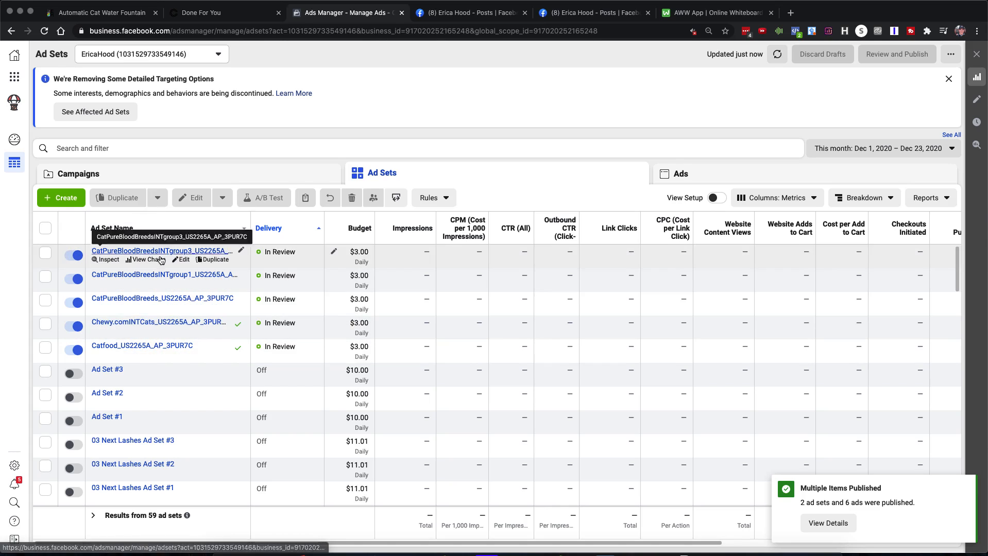
Return to the campaign list and check the Automatic Cat Fountain campaign's delivery status
click(109, 177)
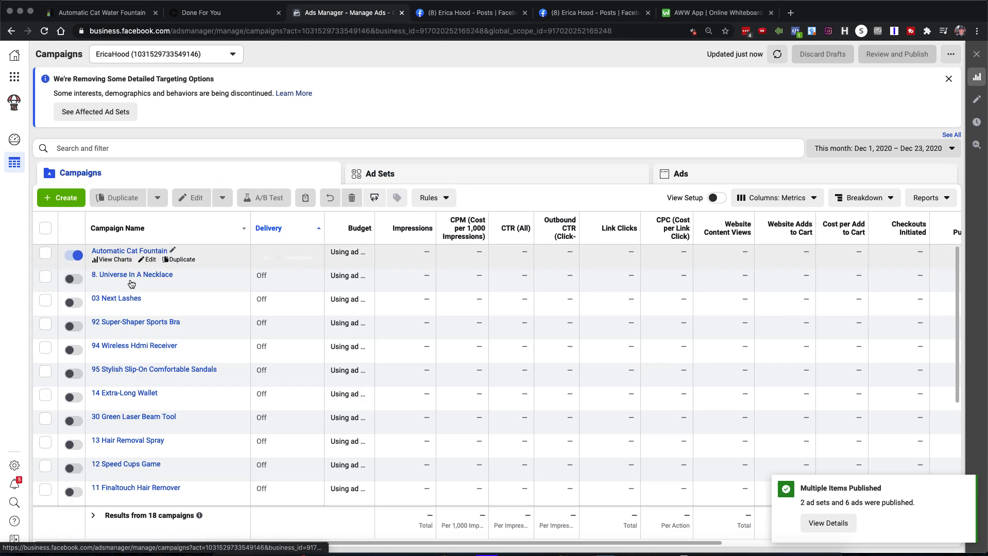
click(135, 251)
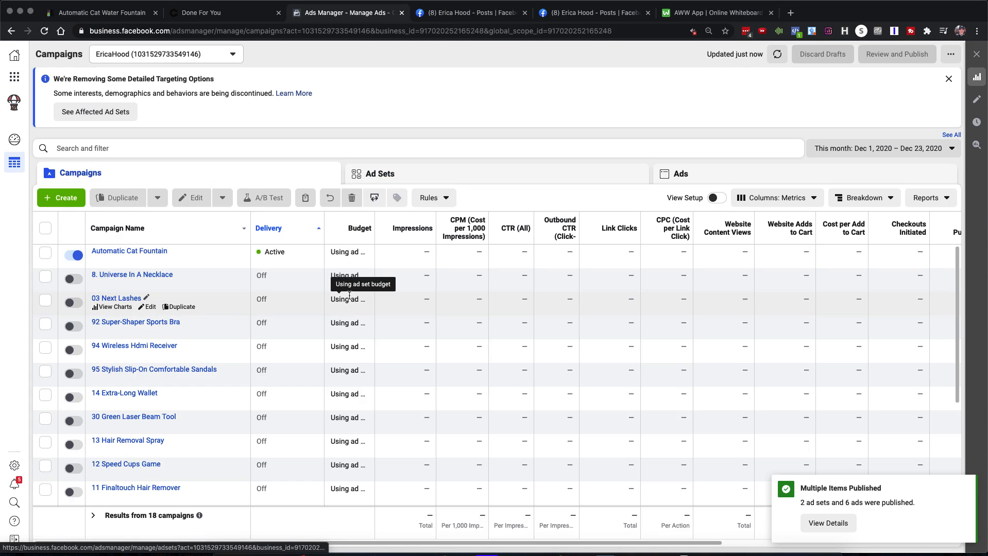